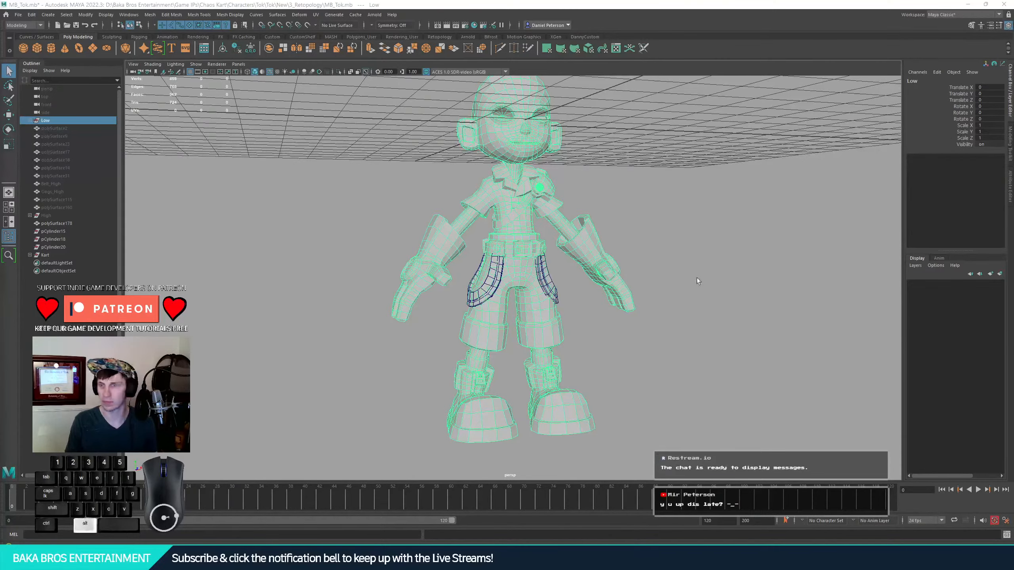
# - Hide the separate curved pocket pieces, polySurface178, on both sides of the character's shorts
pyautogui.keyDown('alt'); pyautogui.moveTo(697, 278); pyautogui.dragTo(656, 274); pyautogui.keyUp('alt')
pyautogui.keyDown('alt'); pyautogui.moveTo(656, 273); pyautogui.dragTo(783, 331, button='right'); pyautogui.keyUp('alt')
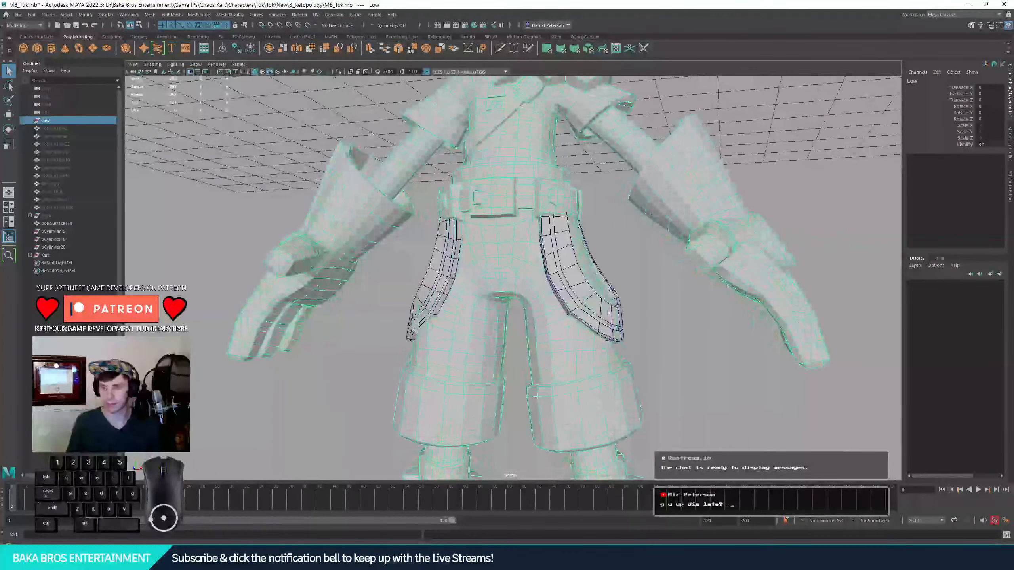
pyautogui.click(617, 315)
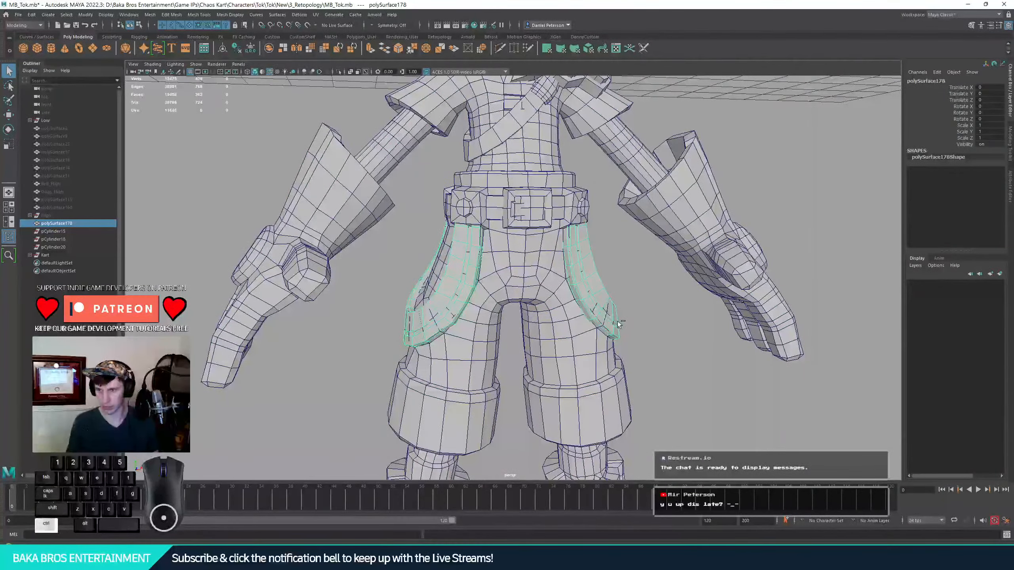
pyautogui.hotkey('ctrl', 'h')
pyautogui.moveTo(622, 317)
pyautogui.keyDown('alt'); pyautogui.mouseDown()
pyautogui.moveTo(571, 315)
pyautogui.moveTo(607, 306)
pyautogui.mouseUp(); pyautogui.keyUp('alt')
pyautogui.keyDown('alt'); pyautogui.moveTo(607, 305); pyautogui.dragTo(566, 303, button='right'); pyautogui.keyUp('alt')
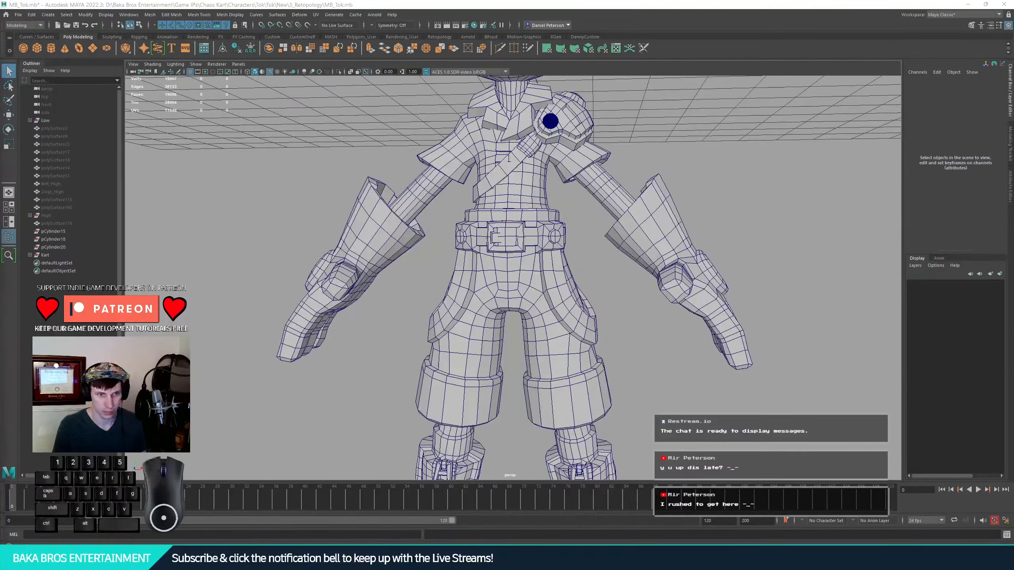
pyautogui.keyDown('alt'); pyautogui.moveTo(528, 401); pyautogui.dragTo(515, 277, button='right'); pyautogui.keyUp('alt')
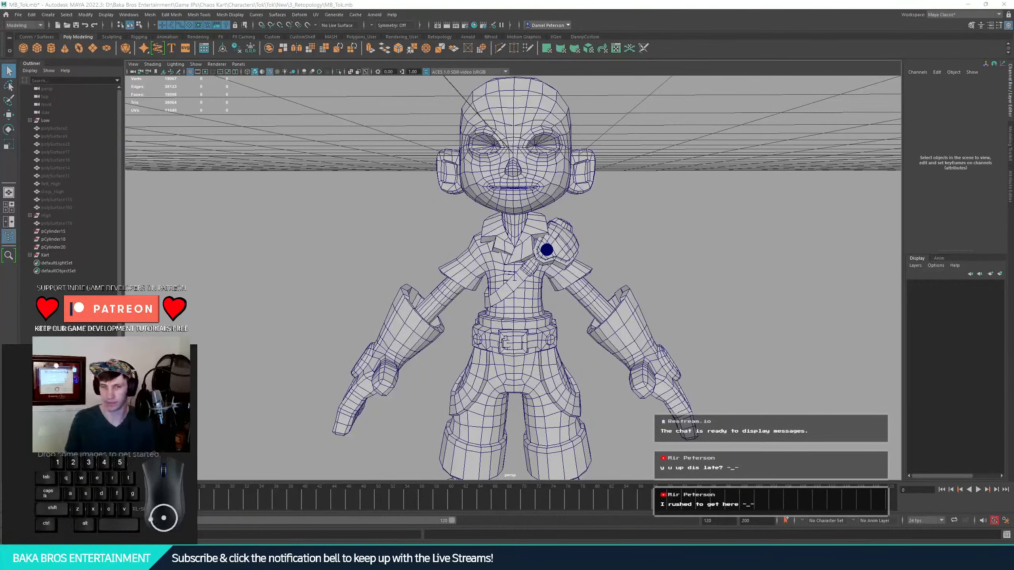
# - Switch to PureRef and load the recent board PR_Tok2.pur
pyautogui.rightClick(766, 124)
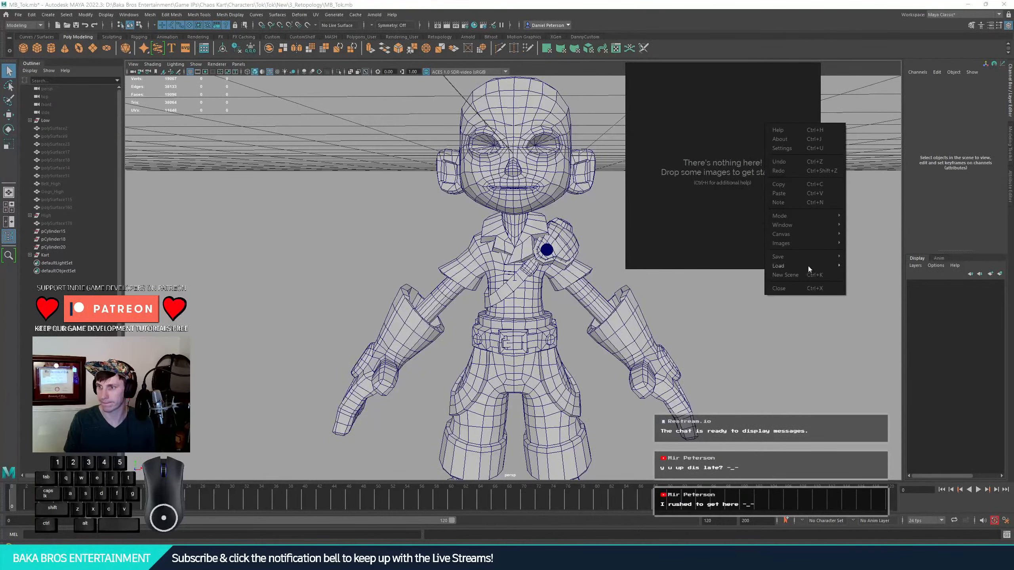
pyautogui.moveTo(832, 269)
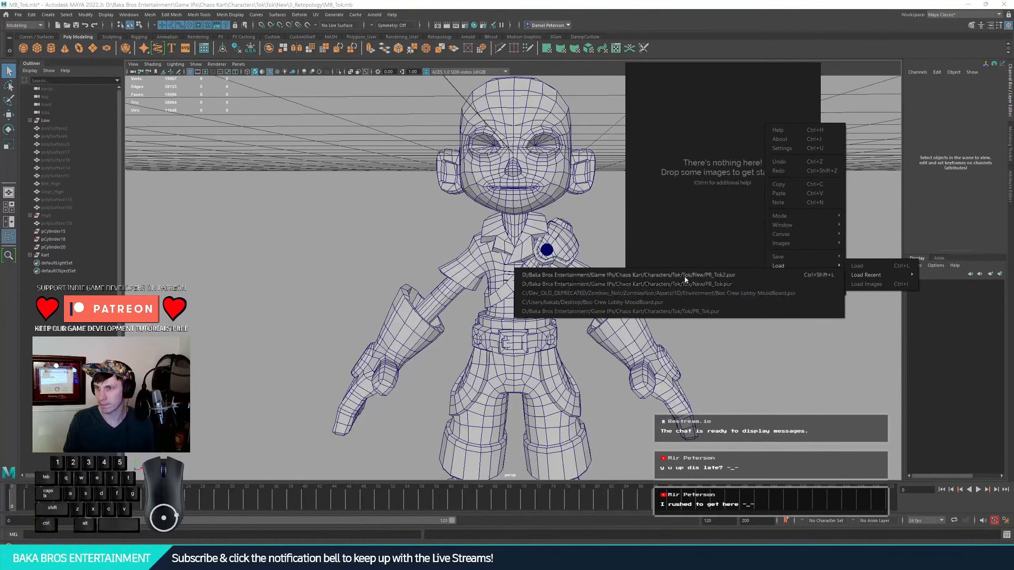
pyautogui.click(695, 276)
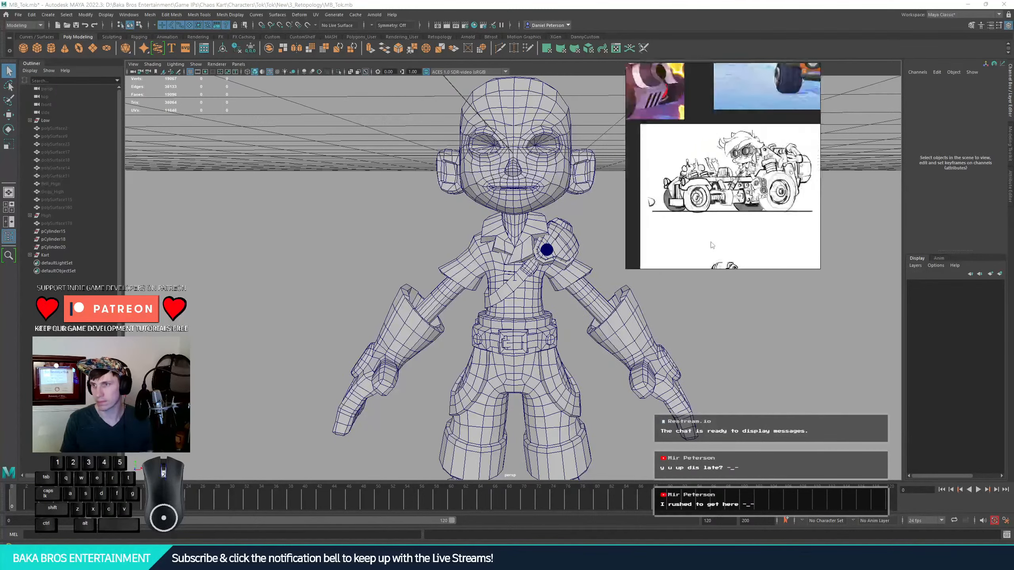
# - Load the recent reference board PR_Tok.pur from the Tok New folder
pyautogui.rightClick(779, 201)
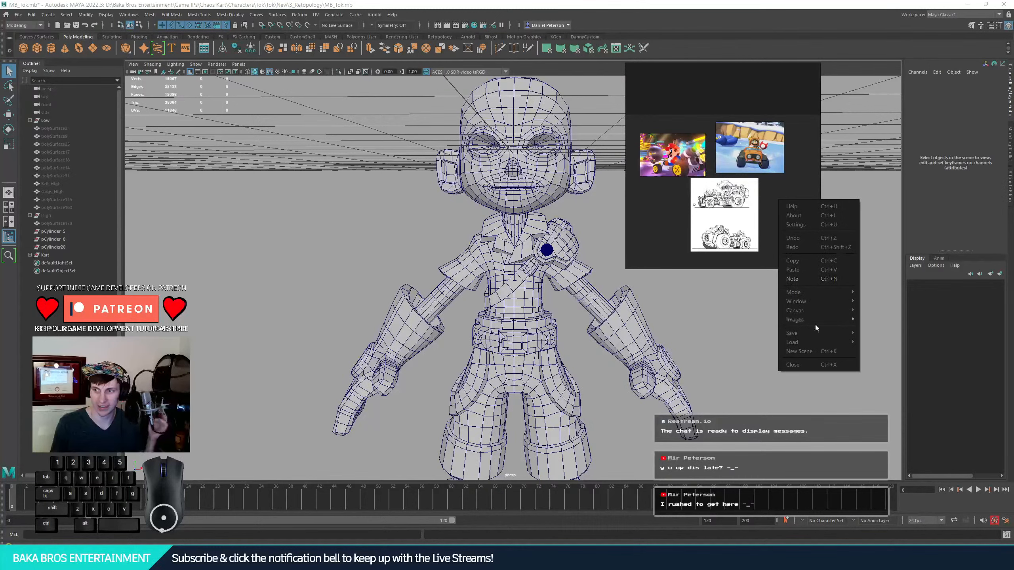
pyautogui.moveTo(844, 342)
pyautogui.moveTo(881, 352)
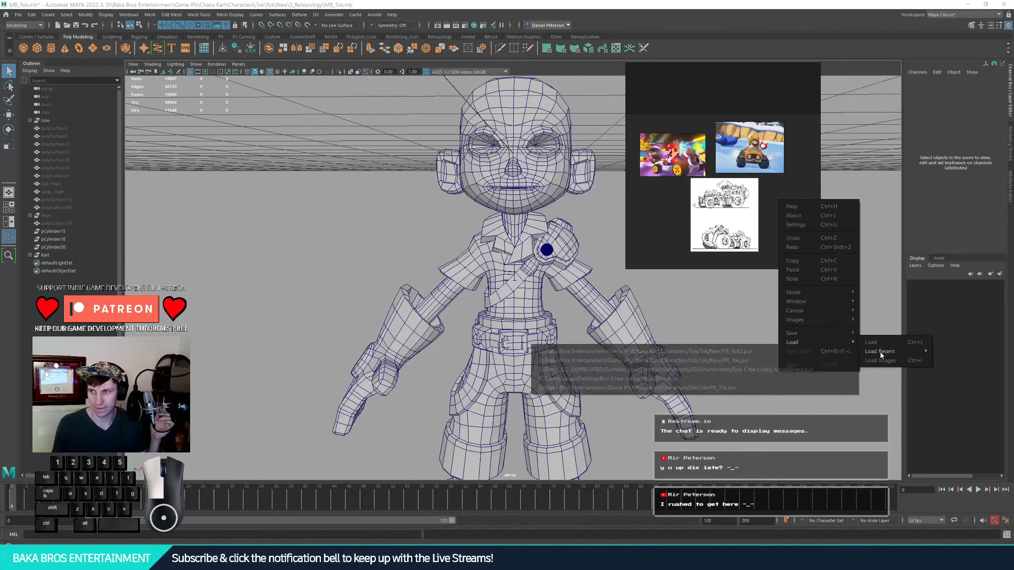
pyautogui.click(700, 362)
# - Frame the front-view sketch of the character with green goggles and place the reference window clear of the model
pyautogui.scroll(-10, 752, 193)
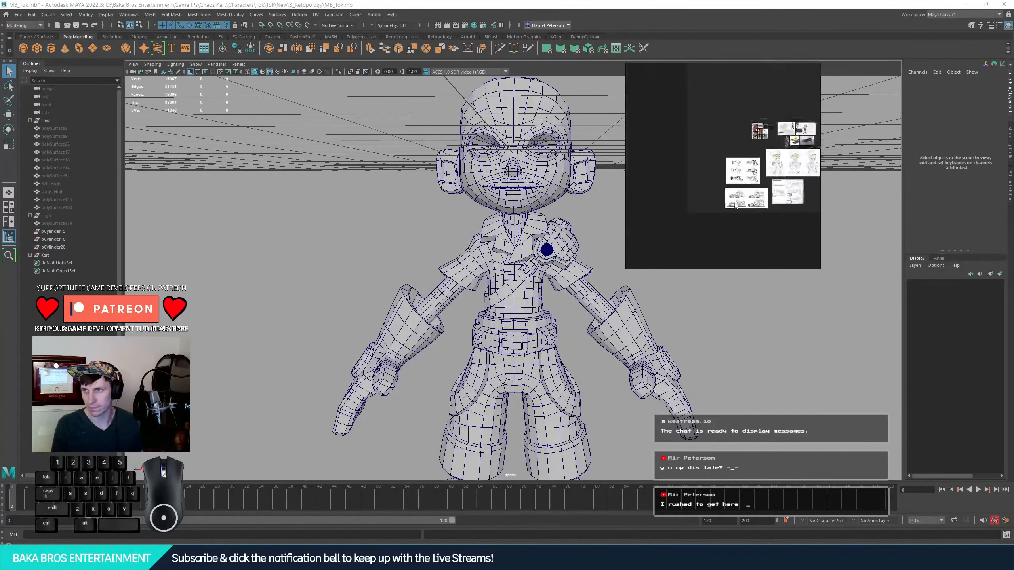
pyautogui.moveTo(758, 122); pyautogui.dragTo(694, 138, button='middle')
pyautogui.scroll(4, 716, 179)
pyautogui.scroll(4, 716, 180)
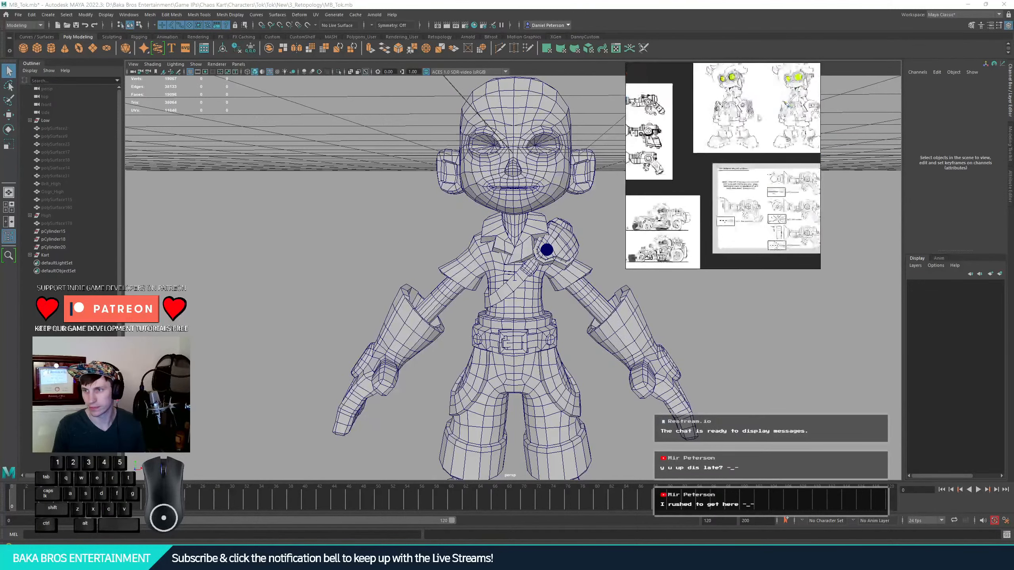
pyautogui.scroll(5, 698, 141)
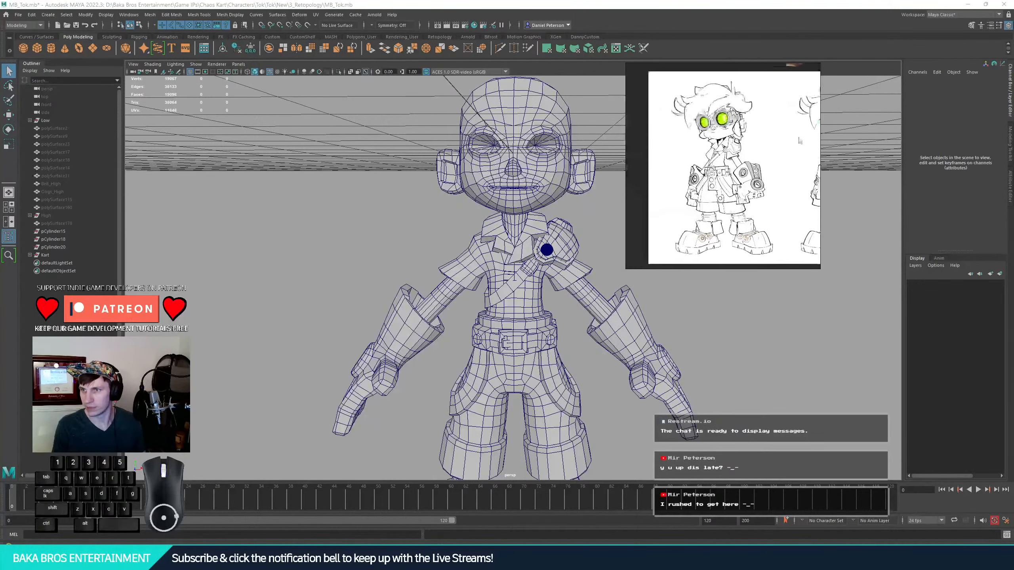
pyautogui.moveTo(723, 176); pyautogui.dragTo(719, 176, button='middle')
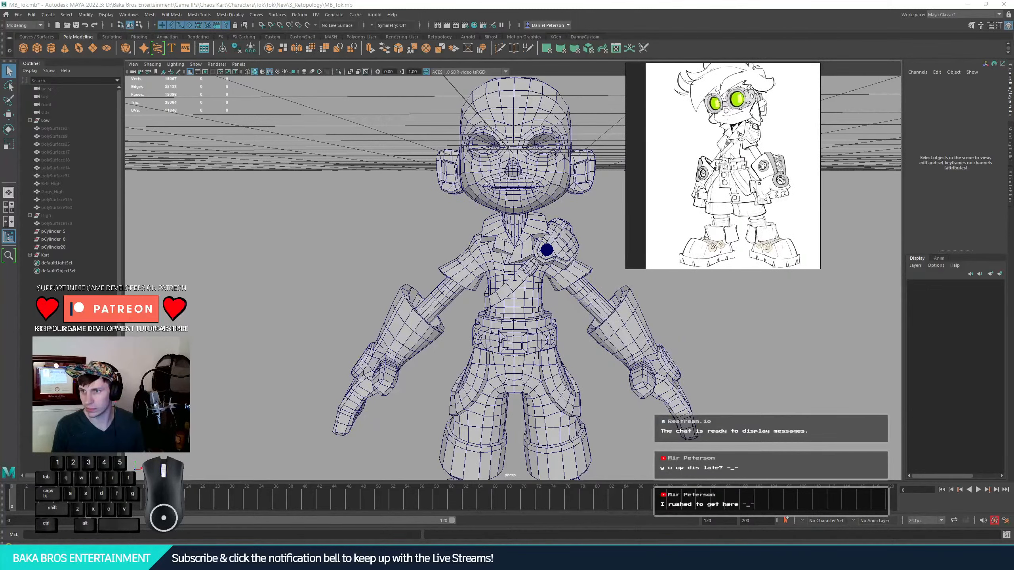
pyautogui.keyDown('alt'); pyautogui.moveTo(769, 323); pyautogui.dragTo(739, 316, button='right'); pyautogui.keyUp('alt')
pyautogui.moveTo(727, 207); pyautogui.dragTo(798, 201, button='right')
pyautogui.moveTo(783, 265); pyautogui.dragTo(789, 268, button='right')
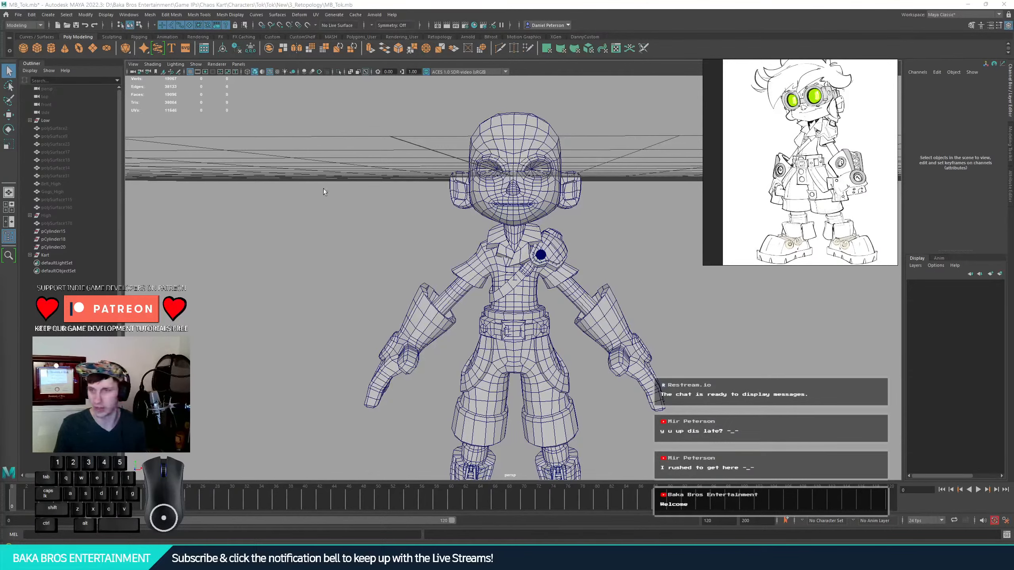
# - Answer the AutoSave prompt in Maya and inspect the head and face mesh from the front and below
pyautogui.keyDown('alt'); pyautogui.moveTo(412, 167); pyautogui.dragTo(516, 190); pyautogui.keyUp('alt')
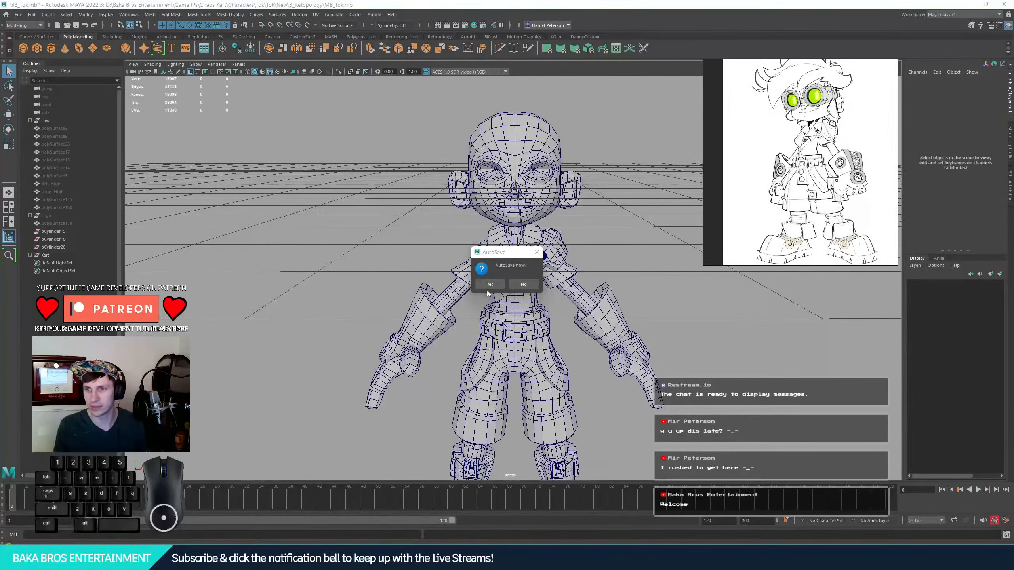
pyautogui.click(490, 287)
pyautogui.keyDown('alt'); pyautogui.moveTo(433, 243); pyautogui.dragTo(471, 224, button='right'); pyautogui.keyUp('alt')
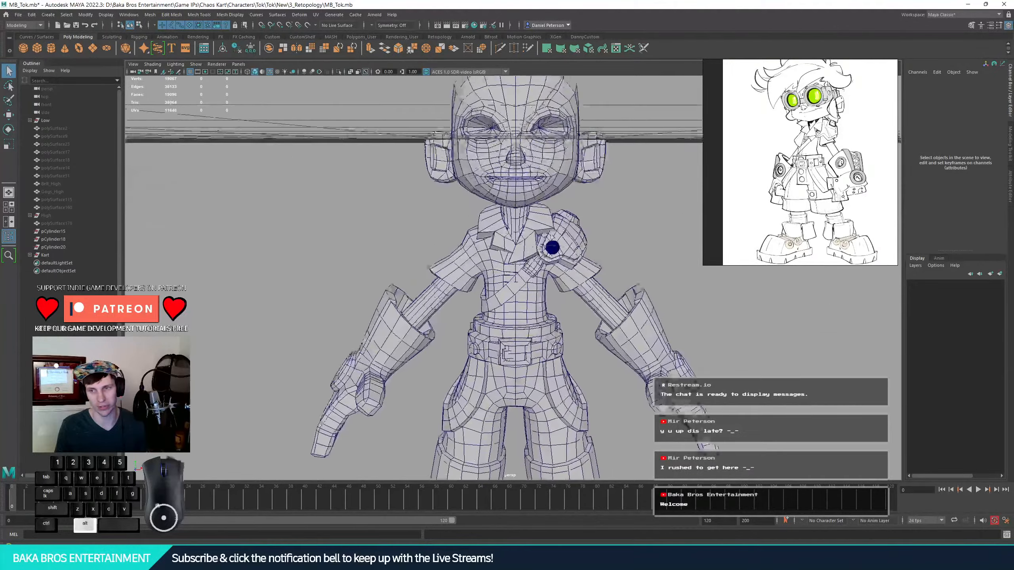
pyautogui.keyDown('alt'); pyautogui.moveTo(471, 224); pyautogui.dragTo(421, 271, button='middle'); pyautogui.keyUp('alt')
pyautogui.keyDown('alt'); pyautogui.moveTo(422, 272); pyautogui.dragTo(462, 227, button='right'); pyautogui.keyUp('alt')
pyautogui.keyDown('alt'); pyautogui.moveTo(461, 227); pyautogui.dragTo(455, 255); pyautogui.keyUp('alt')
pyautogui.keyDown('alt'); pyautogui.moveTo(455, 255); pyautogui.dragTo(497, 286, button='middle'); pyautogui.keyUp('alt')
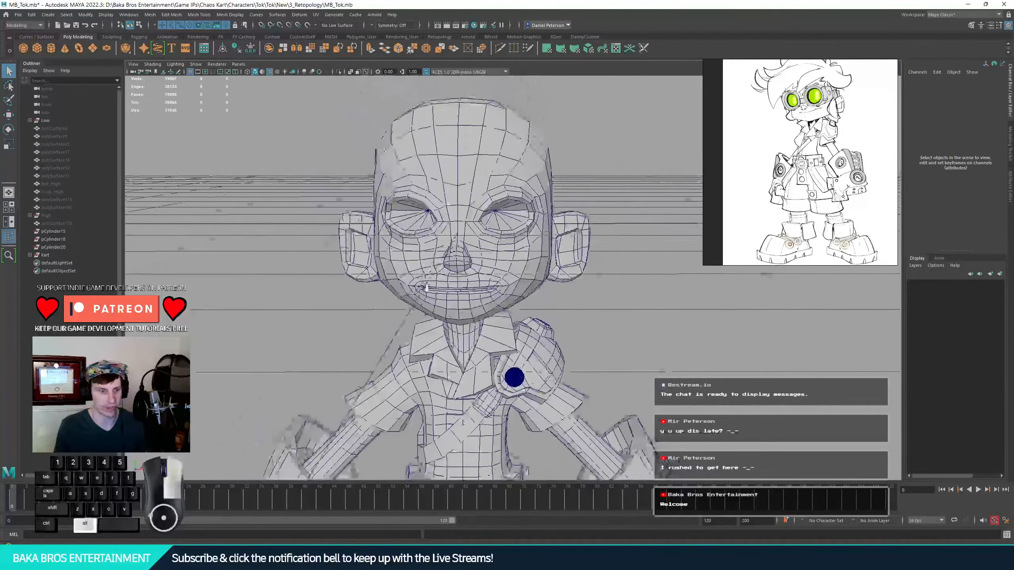
pyautogui.keyDown('alt'); pyautogui.moveTo(497, 286); pyautogui.dragTo(331, 227, button='right'); pyautogui.keyUp('alt')
pyautogui.keyDown('alt'); pyautogui.moveTo(341, 230); pyautogui.dragTo(253, 125); pyautogui.keyUp('alt')
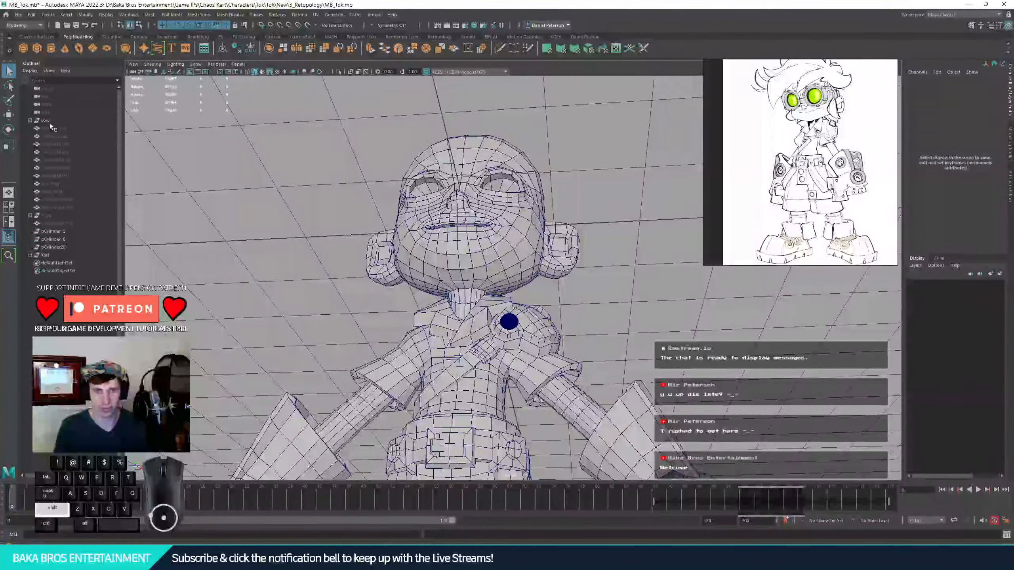
# - Expand the Low group and unhide the Eyes_Low mesh
pyautogui.keyDown('shift'); pyautogui.click(30, 120); pyautogui.keyUp('shift')
pyautogui.click(74, 145)
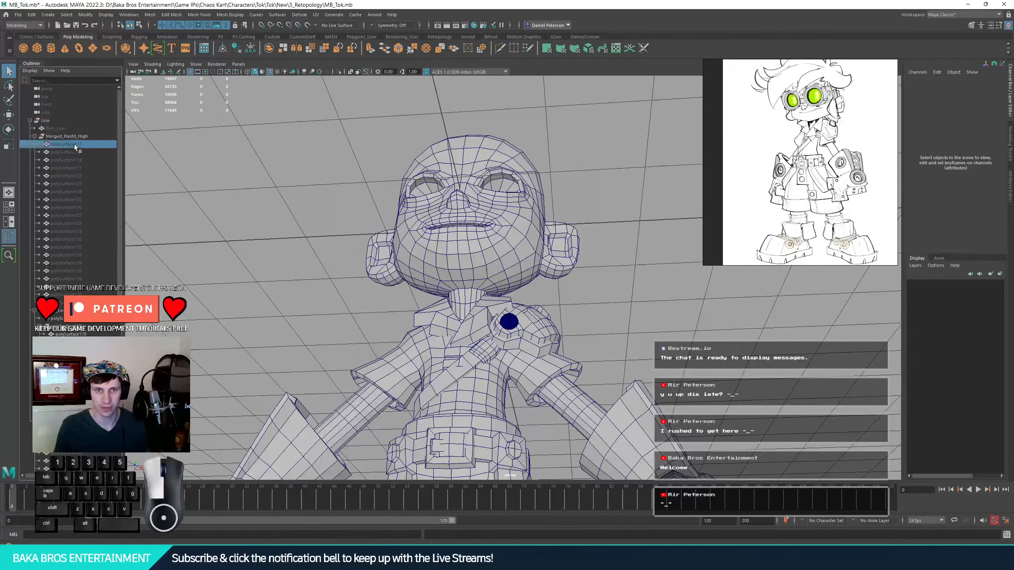
pyautogui.click(72, 129)
pyautogui.hotkey('shift', 'h')
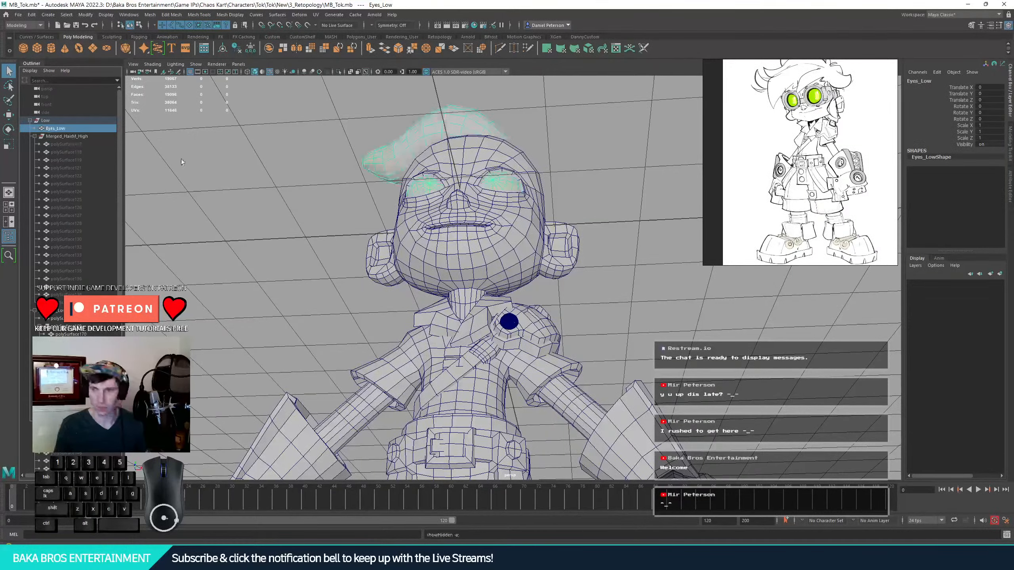
pyautogui.keyDown('alt'); pyautogui.moveTo(369, 162); pyautogui.dragTo(340, 211); pyautogui.keyUp('alt')
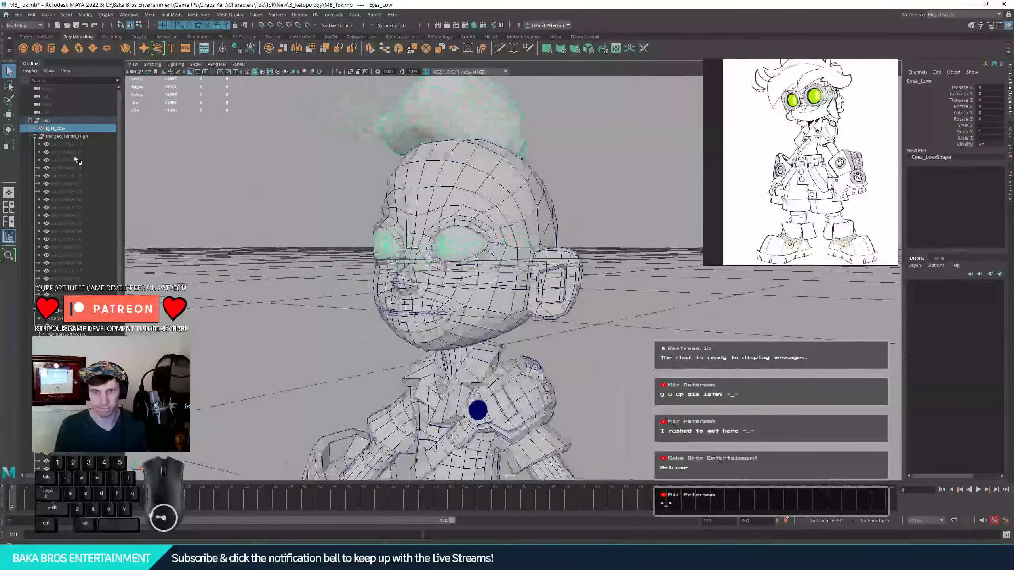
# - Unhide all hair pieces in the Merged_HairM_High group, starting with polySurface117, and clear the selection
pyautogui.click(77, 145)
pyautogui.keyDown('shift'); pyautogui.click(96, 302); pyautogui.keyUp('shift')
pyautogui.hotkey('shift', 'h')
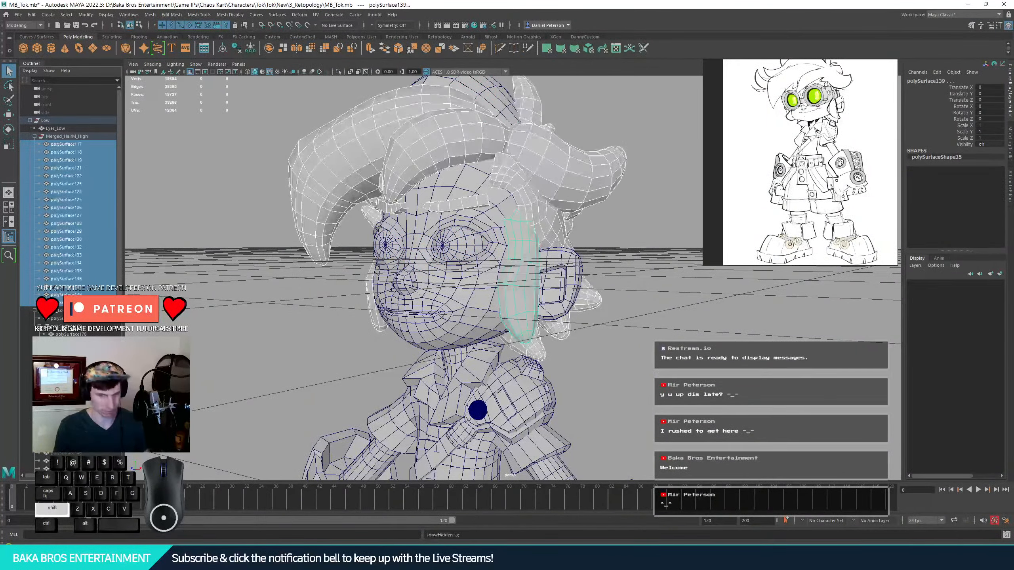
pyautogui.keyDown('alt'); pyautogui.moveTo(637, 244); pyautogui.dragTo(674, 256); pyautogui.keyUp('alt')
pyautogui.keyDown('alt'); pyautogui.moveTo(674, 256); pyautogui.dragTo(503, 156, button='right'); pyautogui.keyUp('alt')
pyautogui.keyDown('alt'); pyautogui.moveTo(503, 156); pyautogui.dragTo(346, 212); pyautogui.keyUp('alt')
pyautogui.click(559, 229)
# - Examine the complete low-poly character from head to boots with its hair and eyes shown
pyautogui.keyDown('alt'); pyautogui.moveTo(557, 240); pyautogui.dragTo(581, 136, button='middle'); pyautogui.keyUp('alt')
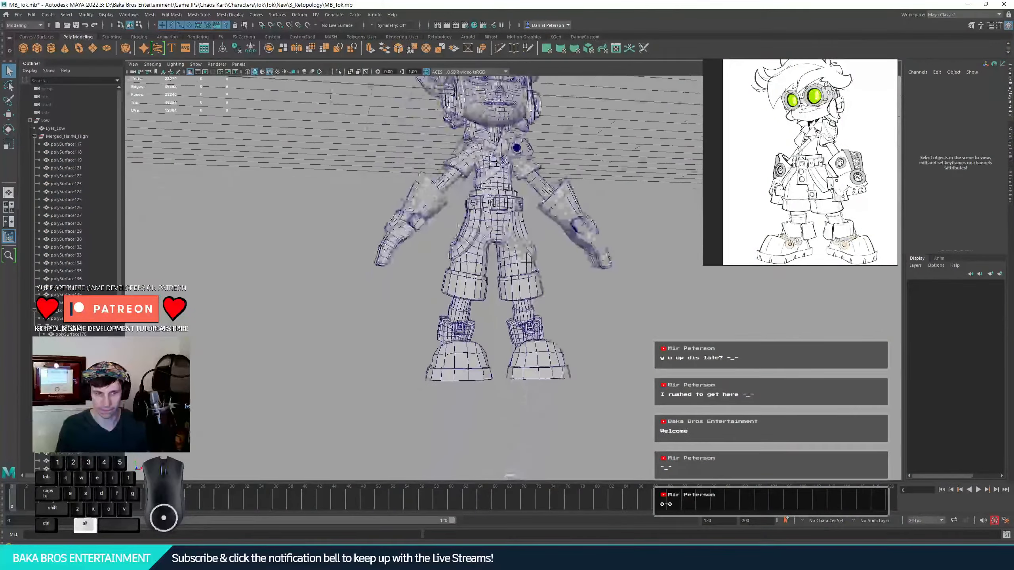
pyautogui.keyDown('alt'); pyautogui.moveTo(582, 136); pyautogui.dragTo(639, 160, button='right'); pyautogui.keyUp('alt')
pyautogui.keyDown('alt'); pyautogui.moveTo(523, 274); pyautogui.dragTo(509, 326, button='middle'); pyautogui.keyUp('alt')
pyautogui.keyDown('alt'); pyautogui.moveTo(509, 326); pyautogui.dragTo(310, 276, button='right'); pyautogui.keyUp('alt')
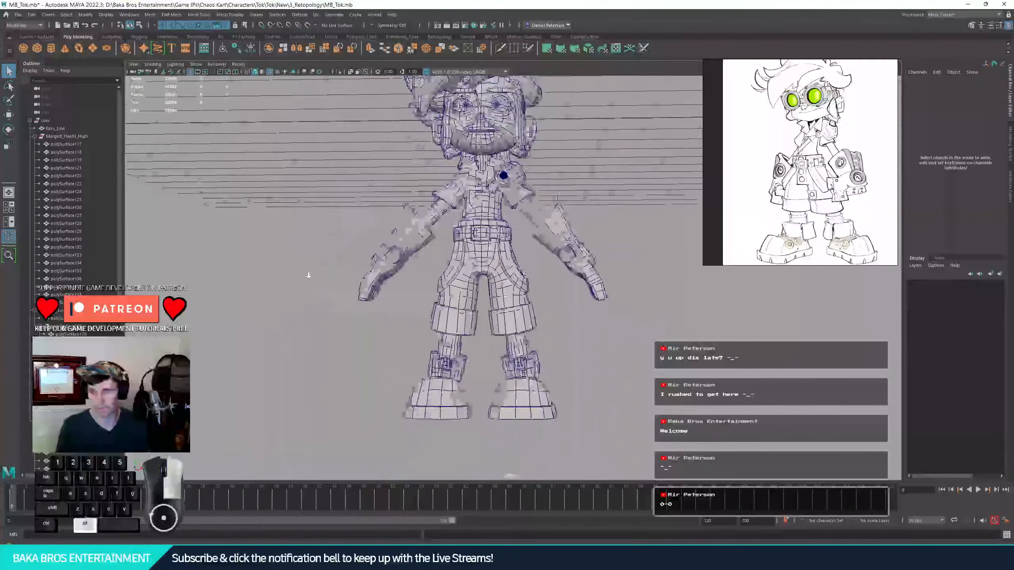
pyautogui.keyDown('alt'); pyautogui.moveTo(310, 277); pyautogui.dragTo(305, 339, button='middle'); pyautogui.keyUp('alt')
pyautogui.keyDown('alt'); pyautogui.moveTo(305, 339); pyautogui.dragTo(315, 337); pyautogui.keyUp('alt')
pyautogui.keyDown('alt'); pyautogui.moveTo(444, 277); pyautogui.dragTo(386, 287); pyautogui.keyUp('alt')
pyautogui.keyDown('alt'); pyautogui.moveTo(385, 287); pyautogui.dragTo(459, 272, button='right'); pyautogui.keyUp('alt')
pyautogui.keyDown('alt'); pyautogui.moveTo(460, 271); pyautogui.dragTo(509, 276, button='middle'); pyautogui.keyUp('alt')
pyautogui.keyDown('alt'); pyautogui.moveTo(509, 275); pyautogui.dragTo(498, 254, button='right'); pyautogui.keyUp('alt')
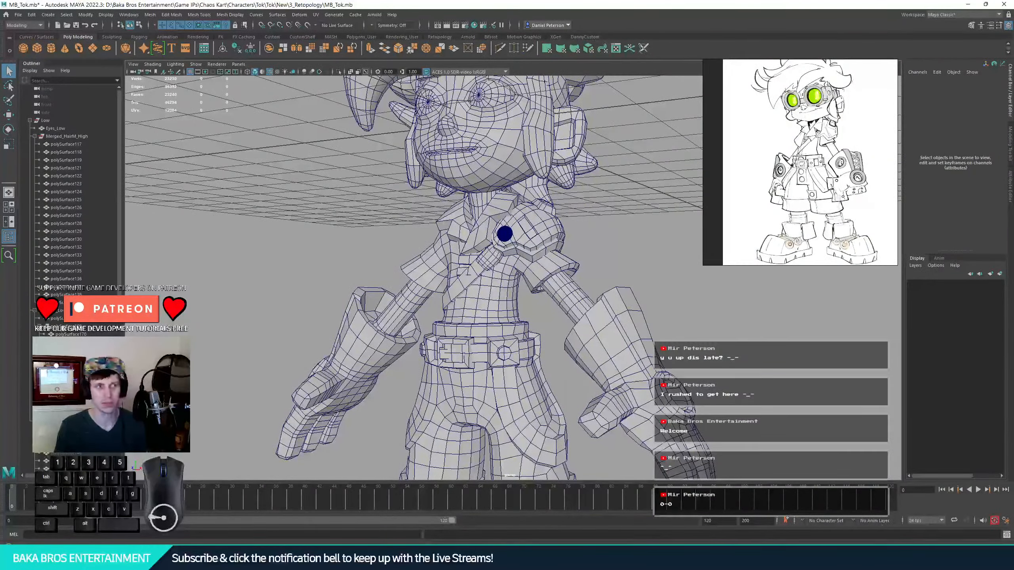
# - Inspect the shoulder guard up close and select the densely meshed round button on it
pyautogui.keyDown('alt'); pyautogui.moveTo(536, 227); pyautogui.dragTo(457, 264); pyautogui.keyUp('alt')
pyautogui.keyDown('alt'); pyautogui.moveTo(458, 264); pyautogui.dragTo(558, 255, button='right'); pyautogui.keyUp('alt')
pyautogui.moveTo(556, 256)
pyautogui.keyDown('alt'); pyautogui.mouseDown()
pyautogui.moveTo(445, 266)
pyautogui.moveTo(542, 258)
pyautogui.mouseUp(); pyautogui.keyUp('alt')
pyautogui.keyDown('alt'); pyautogui.moveTo(542, 257); pyautogui.dragTo(533, 174, button='middle'); pyautogui.keyUp('alt')
pyautogui.keyDown('alt'); pyautogui.moveTo(533, 174); pyautogui.dragTo(531, 270, button='right'); pyautogui.keyUp('alt')
pyautogui.keyDown('alt'); pyautogui.moveTo(531, 271); pyautogui.dragTo(513, 210, button='middle'); pyautogui.keyUp('alt')
pyautogui.keyDown('alt'); pyautogui.moveTo(512, 209); pyautogui.dragTo(479, 212); pyautogui.keyUp('alt')
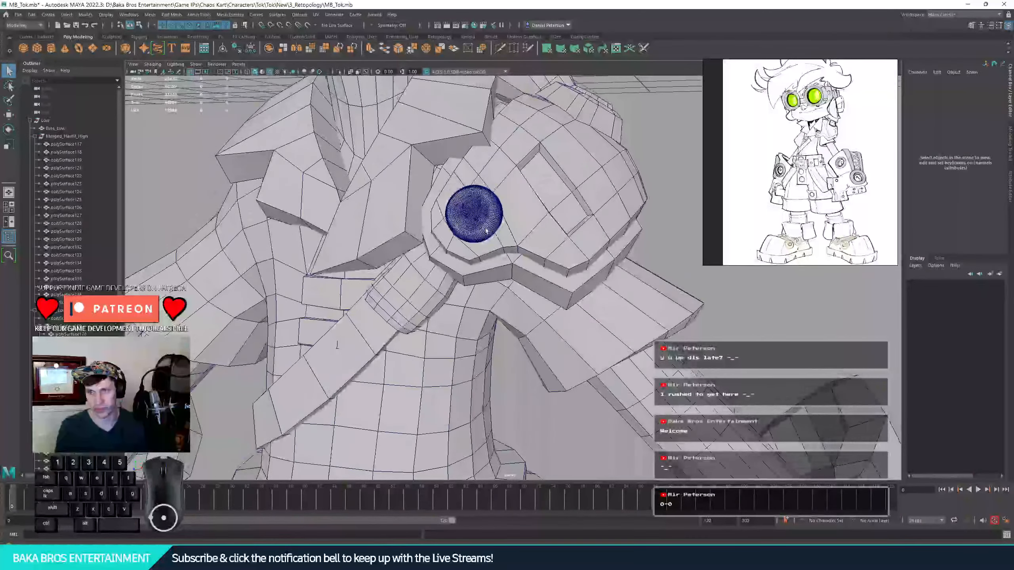
pyautogui.click(479, 212)
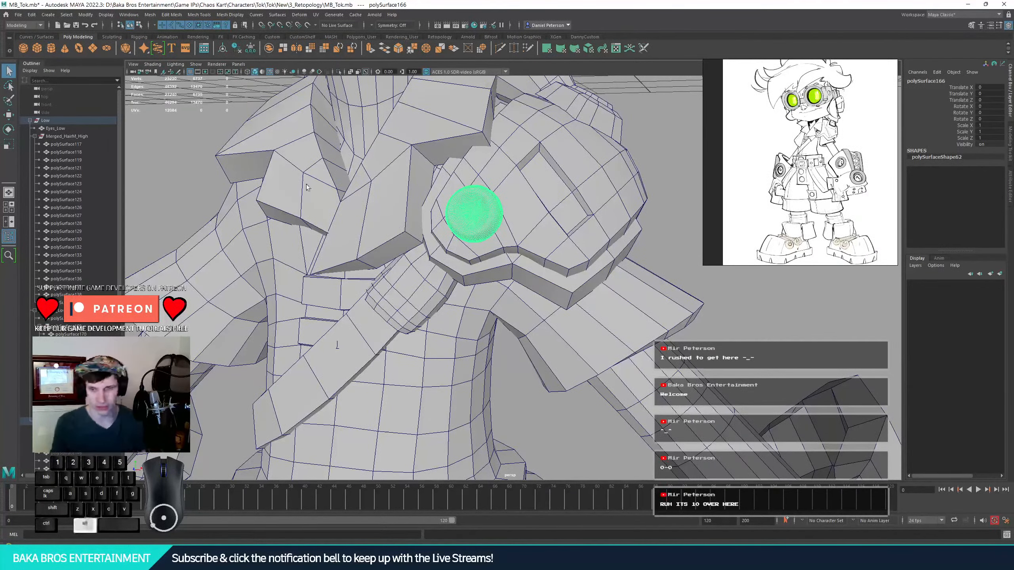
# - Examine the topology of the torso, belt and diagonal chest strap around the shoulder guard
pyautogui.keyDown('alt'); pyautogui.moveTo(307, 187); pyautogui.dragTo(256, 180, button='right'); pyautogui.keyUp('alt')
pyautogui.keyDown('alt'); pyautogui.moveTo(255, 180); pyautogui.dragTo(247, 109, button='middle'); pyautogui.keyUp('alt')
pyautogui.keyDown('alt'); pyautogui.moveTo(247, 110); pyautogui.dragTo(294, 98); pyautogui.keyUp('alt')
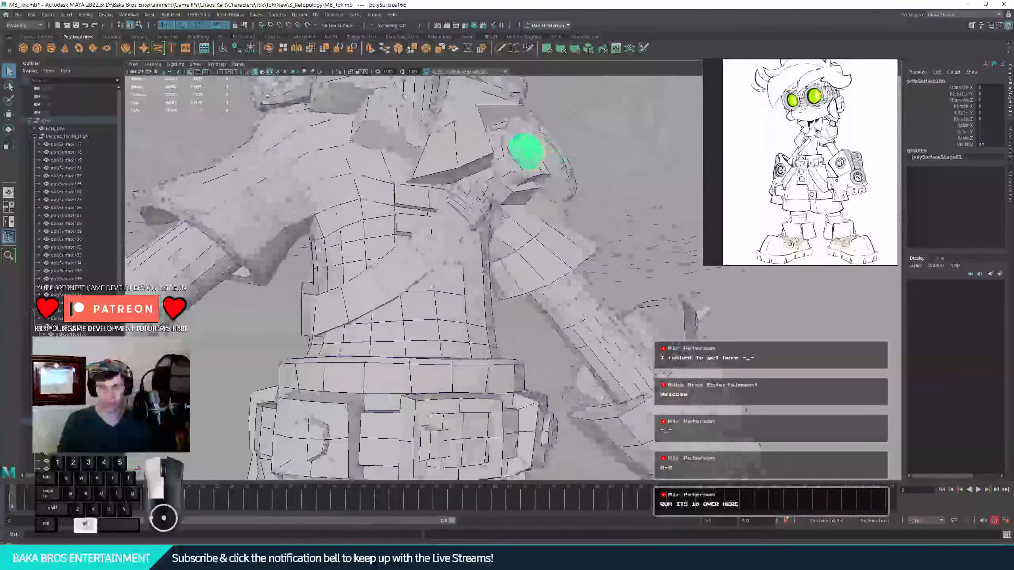
pyautogui.keyDown('alt'); pyautogui.moveTo(427, 236); pyautogui.dragTo(414, 234); pyautogui.keyUp('alt')
pyautogui.keyDown('alt'); pyautogui.moveTo(414, 233); pyautogui.dragTo(440, 244, button='right'); pyautogui.keyUp('alt')
pyautogui.keyDown('alt'); pyautogui.moveTo(439, 244); pyautogui.dragTo(375, 323); pyautogui.keyUp('alt')
pyautogui.keyDown('alt'); pyautogui.moveTo(548, 273); pyautogui.dragTo(443, 291); pyautogui.keyUp('alt')
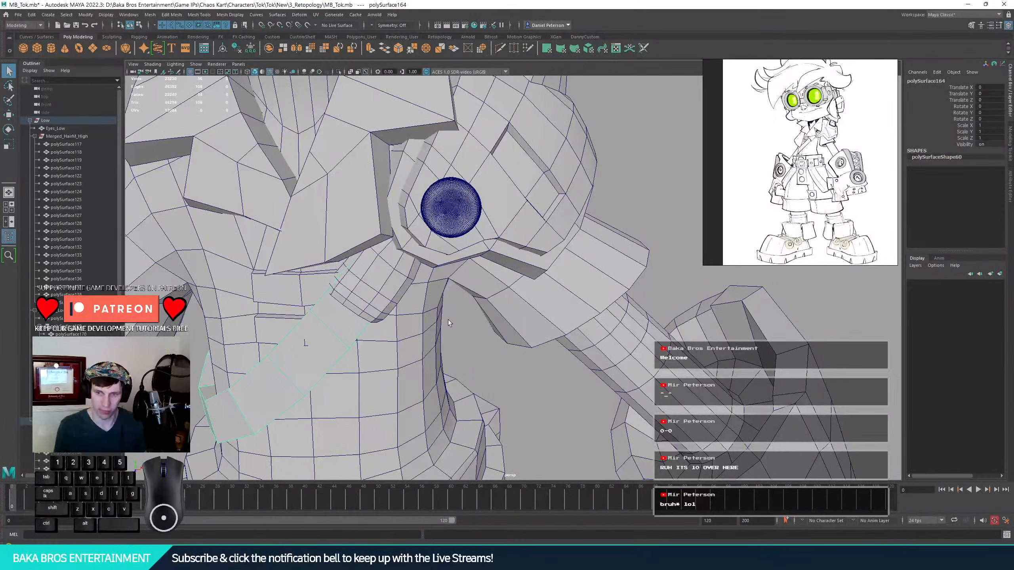
# - Compare the strap and upper body with the whole figure and check the lower legs and boots
pyautogui.keyDown('alt'); pyautogui.moveTo(448, 320); pyautogui.dragTo(409, 258, button='right'); pyautogui.keyUp('alt')
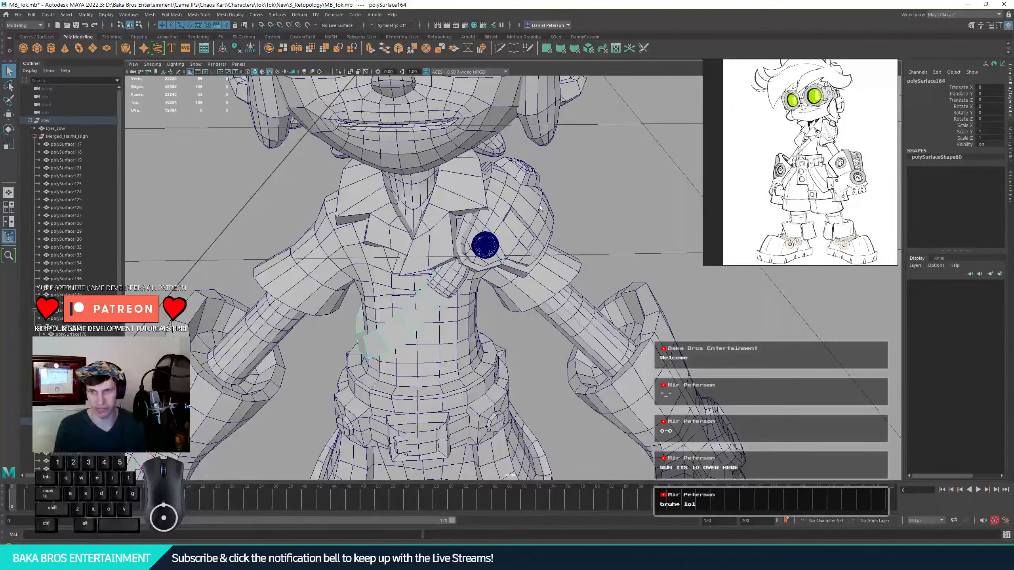
pyautogui.keyDown('alt'); pyautogui.moveTo(511, 196); pyautogui.dragTo(503, 209); pyautogui.keyUp('alt')
pyautogui.keyDown('alt'); pyautogui.moveTo(503, 209); pyautogui.dragTo(537, 126, button='middle'); pyautogui.keyUp('alt')
pyautogui.keyDown('alt'); pyautogui.moveTo(537, 126); pyautogui.dragTo(457, 87, button='right'); pyautogui.keyUp('alt')
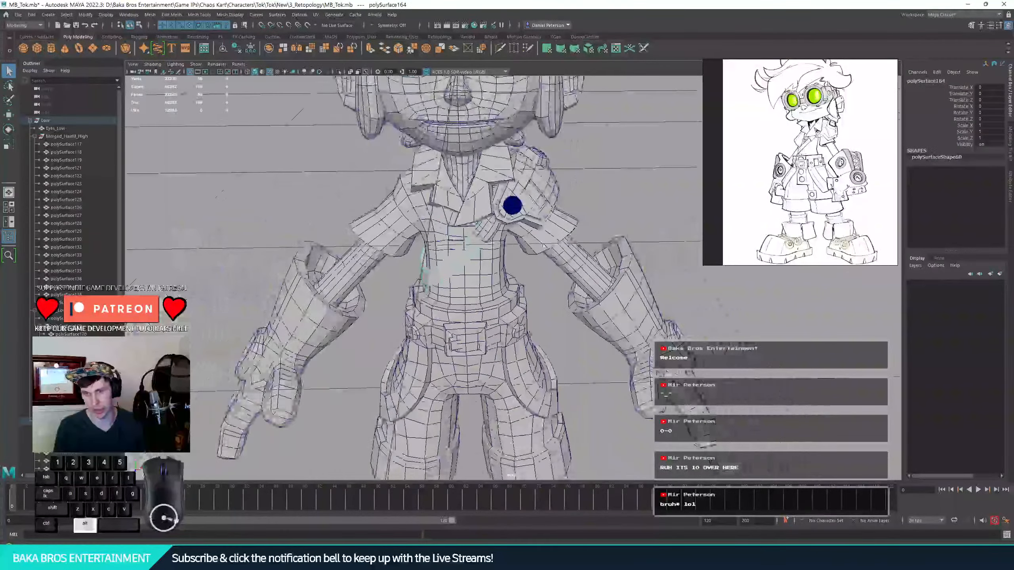
pyautogui.keyDown('alt'); pyautogui.moveTo(512, 205); pyautogui.dragTo(512, 217, button='right'); pyautogui.keyUp('alt')
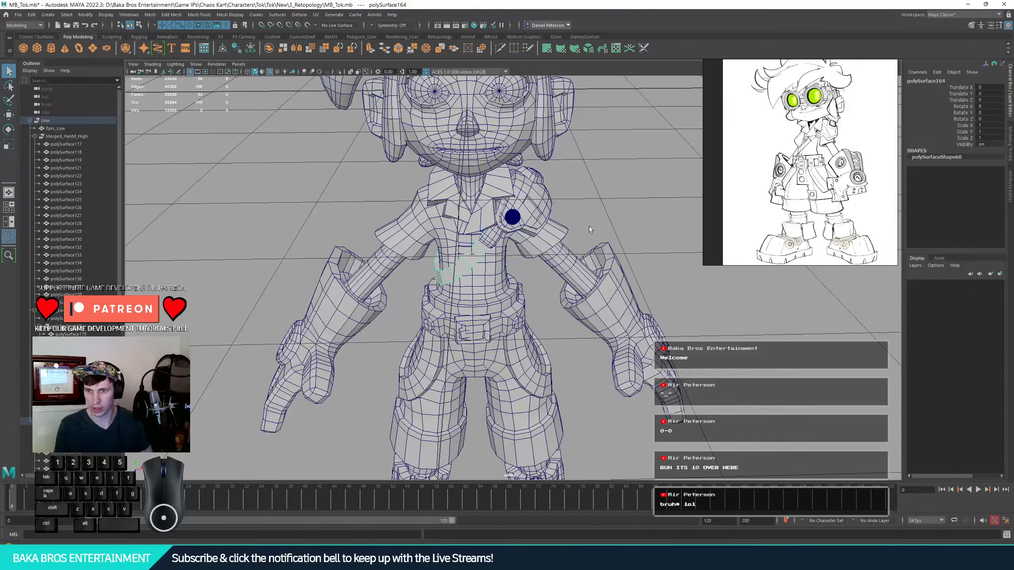
pyautogui.keyDown('alt'); pyautogui.moveTo(631, 346); pyautogui.dragTo(588, 393, button='right'); pyautogui.keyUp('alt')
pyautogui.keyDown('alt'); pyautogui.moveTo(588, 411); pyautogui.dragTo(582, 240, button='middle'); pyautogui.keyUp('alt')
pyautogui.keyDown('alt'); pyautogui.moveTo(582, 241); pyautogui.dragTo(543, 230, button='right'); pyautogui.keyUp('alt')
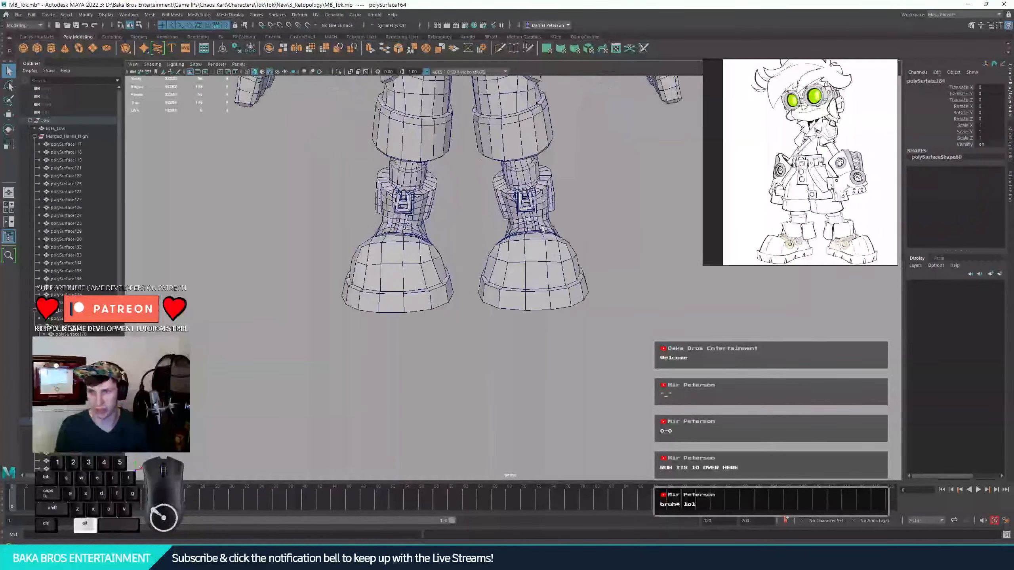
# - Enable object X symmetry and merge the first pair of split vertices along the crease on the boot mesh
pyautogui.keyDown('alt'); pyautogui.moveTo(543, 230); pyautogui.dragTo(417, 288); pyautogui.keyUp('alt')
pyautogui.keyDown('alt'); pyautogui.moveTo(417, 289); pyautogui.dragTo(573, 295, button='right'); pyautogui.keyUp('alt')
pyautogui.keyDown('alt'); pyautogui.moveTo(573, 295); pyautogui.dragTo(559, 240, button='middle'); pyautogui.keyUp('alt')
pyautogui.keyDown('alt'); pyautogui.moveTo(559, 239); pyautogui.dragTo(411, 224); pyautogui.keyUp('alt')
pyautogui.keyDown('alt'); pyautogui.moveTo(411, 224); pyautogui.dragTo(459, 276, button='right'); pyautogui.keyUp('alt')
pyautogui.keyDown('alt'); pyautogui.moveTo(459, 275); pyautogui.dragTo(406, 320); pyautogui.keyUp('alt')
pyautogui.click(417, 312)
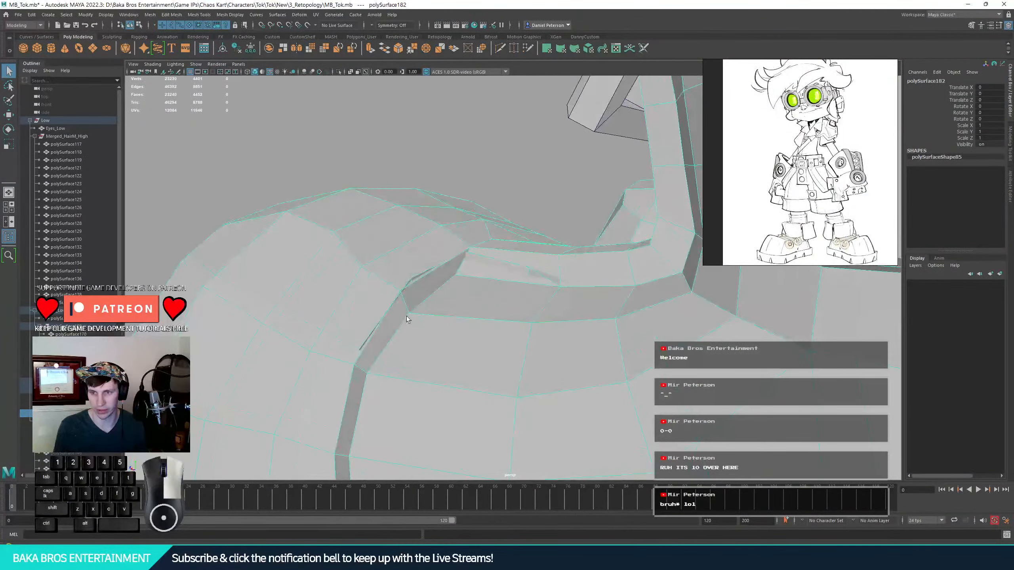
pyautogui.moveTo(406, 317); pyautogui.dragTo(380, 315, button='right')
pyautogui.click(359, 350)
pyautogui.keyDown('shift'); pyautogui.click(354, 365); pyautogui.keyUp('shift')
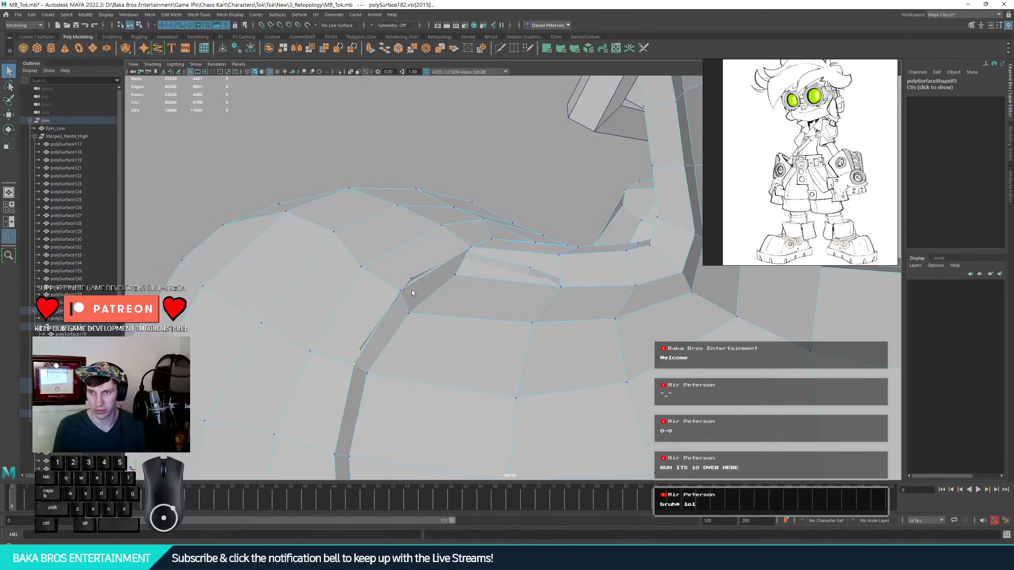
pyautogui.click(373, 25)
pyautogui.click(409, 44)
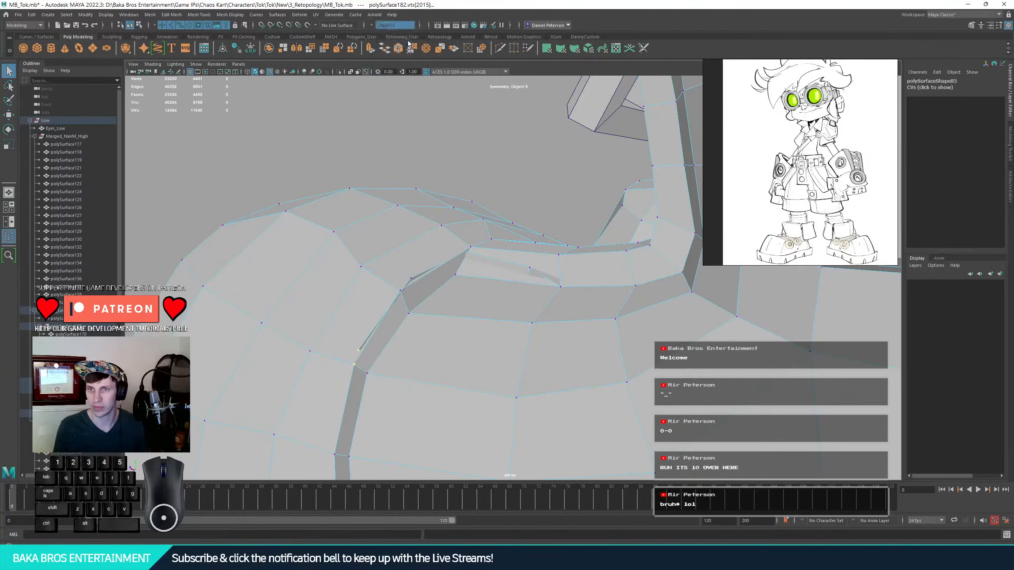
pyautogui.keyDown('shift'); pyautogui.moveTo(373, 342); pyautogui.dragTo(353, 396, button='right'); pyautogui.keyUp('shift')
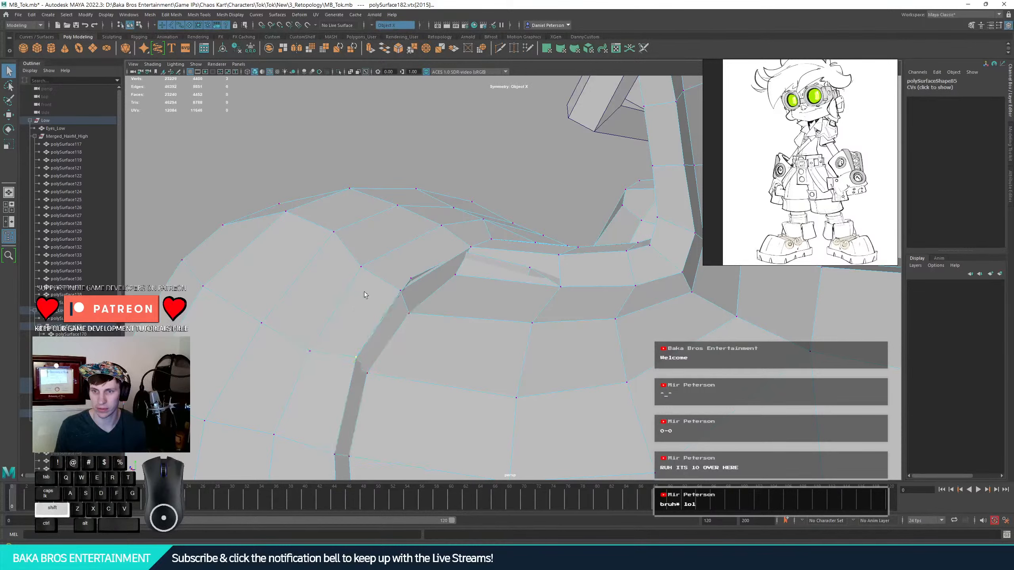
# - Merge the next pair of split vertices further along the boot's crease
pyautogui.keyDown('alt'); pyautogui.moveTo(420, 309); pyautogui.dragTo(371, 300); pyautogui.keyUp('alt')
pyautogui.click(472, 324)
pyautogui.keyDown('shift'); pyautogui.moveTo(374, 298); pyautogui.dragTo(407, 287, button='right'); pyautogui.keyUp('shift')
# - Delete the stray overlapping faces beside the merged crease on the boot
pyautogui.keyDown('alt'); pyautogui.moveTo(436, 268); pyautogui.dragTo(485, 312); pyautogui.keyUp('alt')
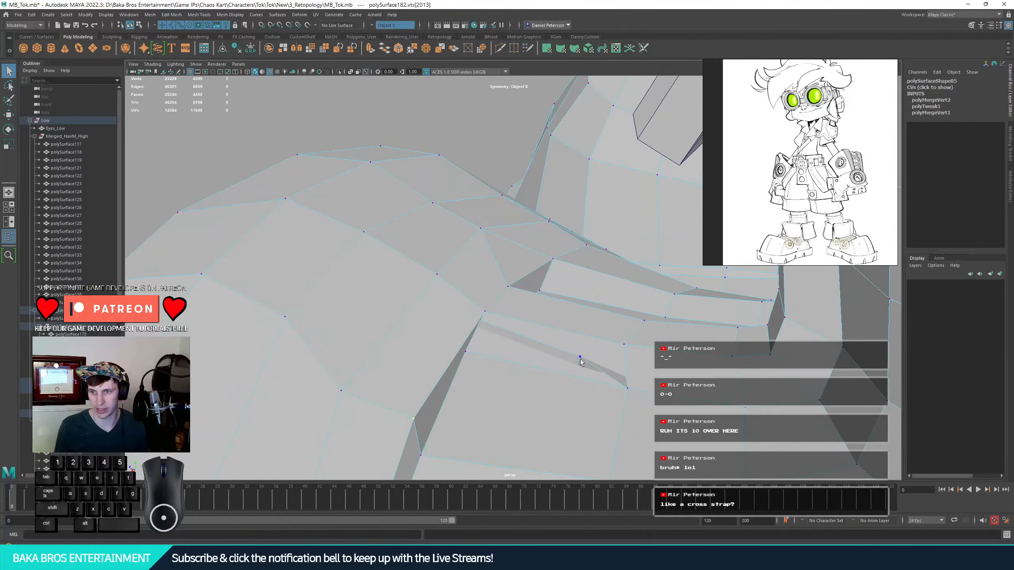
pyautogui.moveTo(561, 344); pyautogui.dragTo(561, 368, button='right')
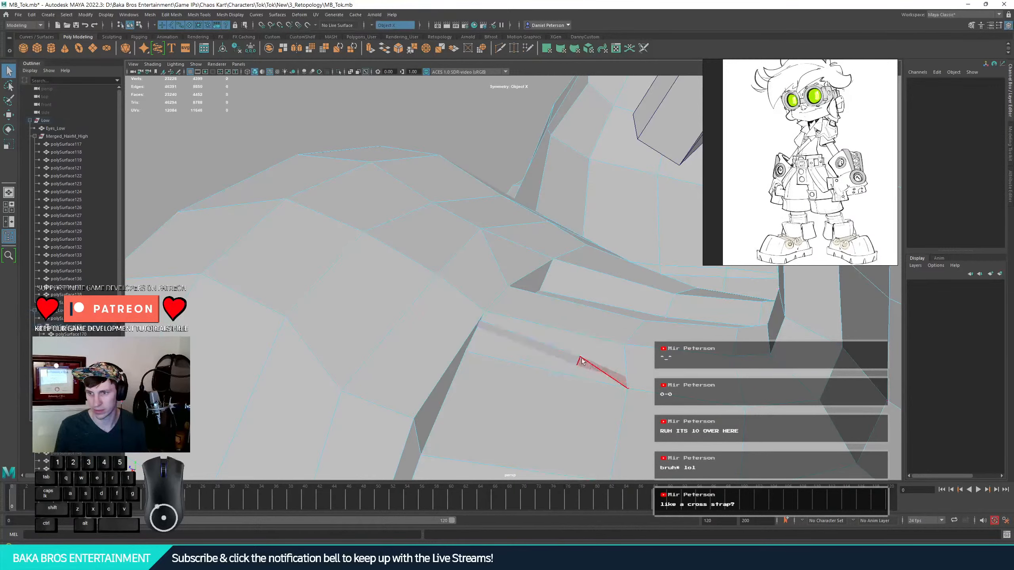
pyautogui.doubleClick(577, 356)
pyautogui.click(555, 349)
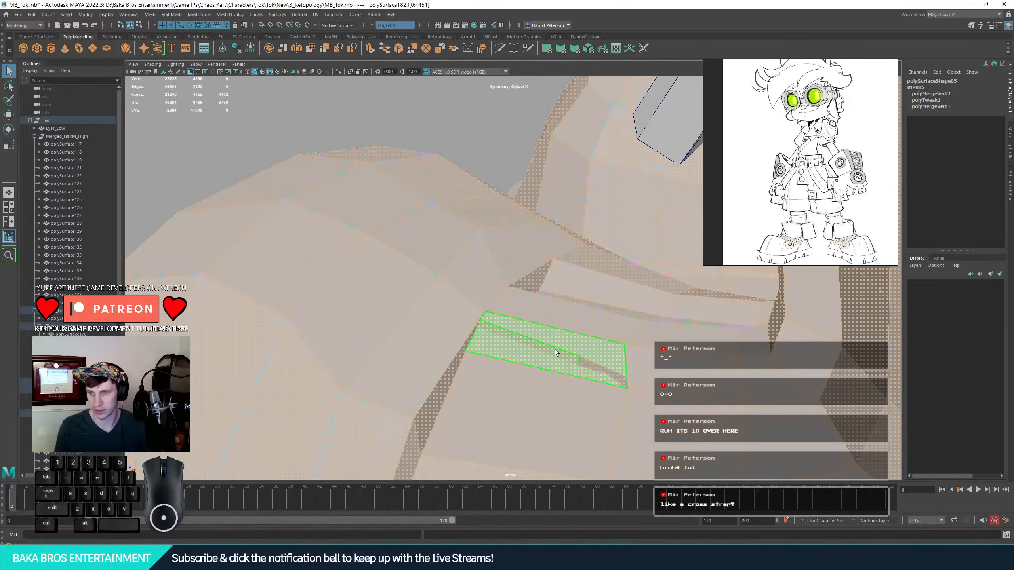
pyautogui.click(554, 350)
pyautogui.keyDown('shift'); pyautogui.click(589, 367); pyautogui.keyUp('shift')
pyautogui.keyDown('alt'); pyautogui.moveTo(582, 377); pyautogui.dragTo(463, 359); pyautogui.keyUp('alt')
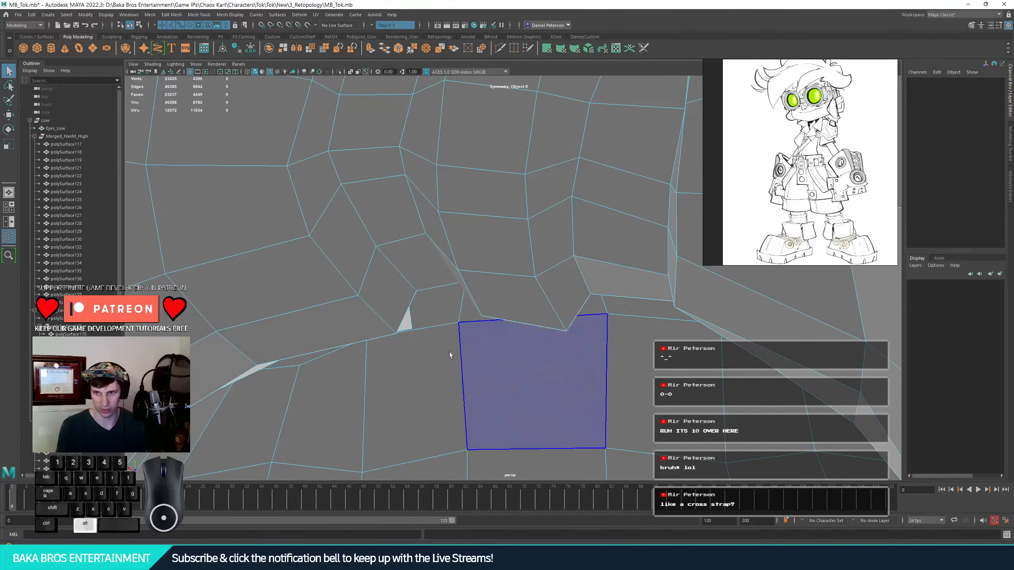
# - Check the vertices around the cleaned-up boot crease, with one selected for moving
pyautogui.keyDown('alt'); pyautogui.moveTo(450, 355); pyautogui.dragTo(487, 268); pyautogui.keyUp('alt')
pyautogui.moveTo(494, 276); pyautogui.dragTo(459, 262, button='right')
pyautogui.press('w')
pyautogui.keyDown('alt'); pyautogui.moveTo(507, 300); pyautogui.dragTo(507, 276); pyautogui.keyUp('alt')
pyautogui.press('q')
pyautogui.keyDown('alt'); pyautogui.moveTo(509, 274); pyautogui.dragTo(585, 241); pyautogui.keyUp('alt')
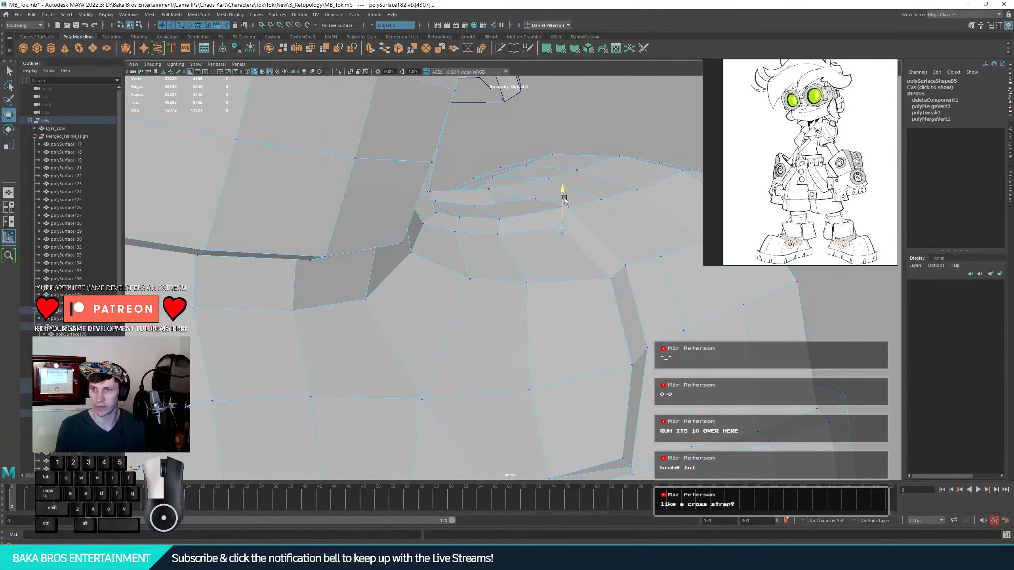
pyautogui.keyDown('alt'); pyautogui.moveTo(564, 196); pyautogui.dragTo(551, 226); pyautogui.keyUp('alt')
# - Return to object selection, examine both boots from several angles and turn symmetry off
pyautogui.moveTo(550, 227); pyautogui.dragTo(593, 154, button='right')
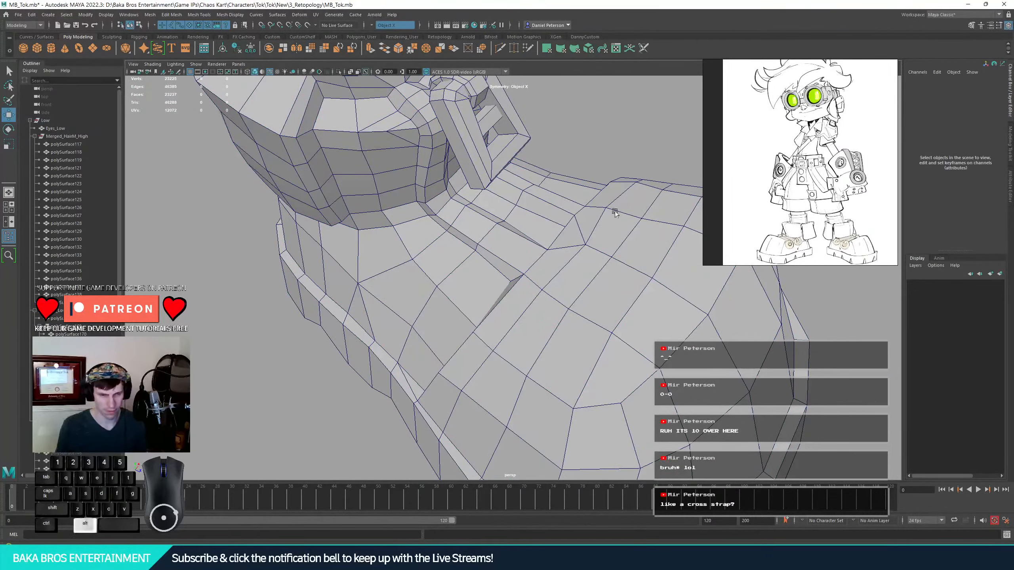
pyautogui.keyDown('alt'); pyautogui.moveTo(615, 212); pyautogui.dragTo(559, 176, button='right'); pyautogui.keyUp('alt')
pyautogui.keyDown('alt'); pyautogui.moveTo(558, 175); pyautogui.dragTo(465, 133); pyautogui.keyUp('alt')
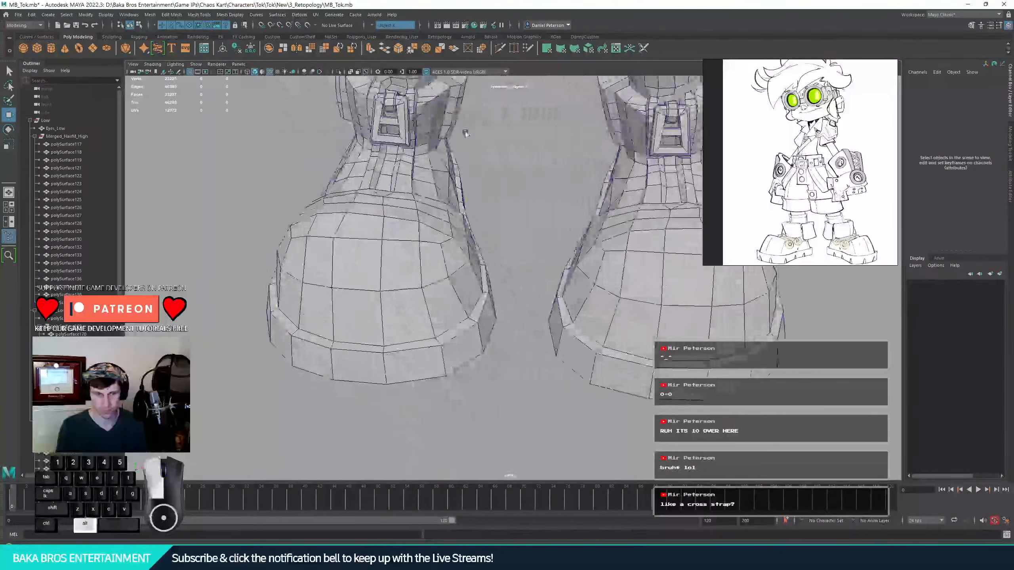
pyautogui.keyDown('alt'); pyautogui.moveTo(465, 132); pyautogui.dragTo(482, 267, button='right'); pyautogui.keyUp('alt')
pyautogui.keyDown('alt'); pyautogui.moveTo(482, 267); pyautogui.dragTo(479, 239); pyautogui.keyUp('alt')
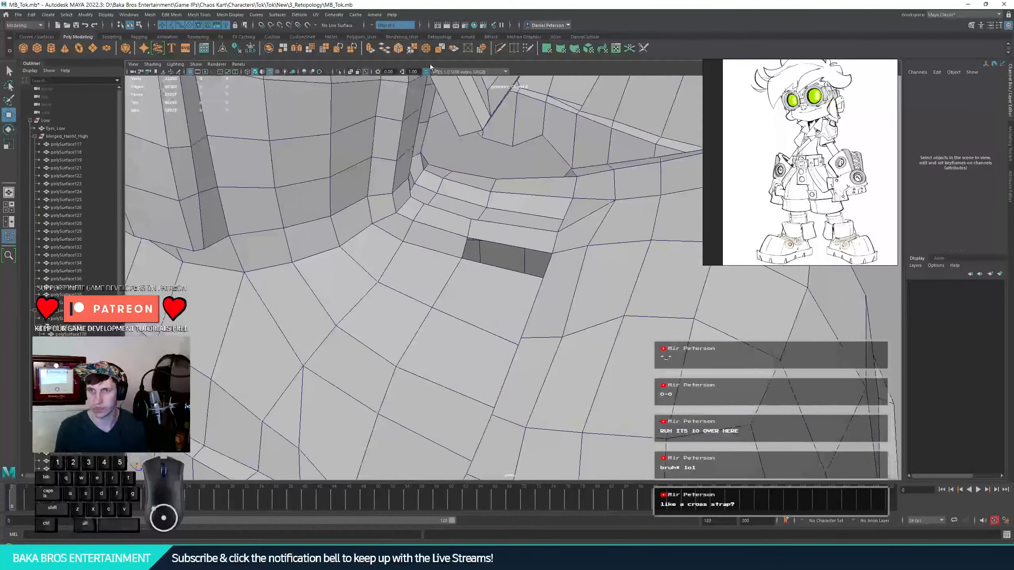
pyautogui.keyDown('alt'); pyautogui.moveTo(444, 229); pyautogui.dragTo(322, 234, button='right'); pyautogui.keyUp('alt')
pyautogui.keyDown('alt'); pyautogui.moveTo(531, 240); pyautogui.dragTo(428, 241); pyautogui.keyUp('alt')
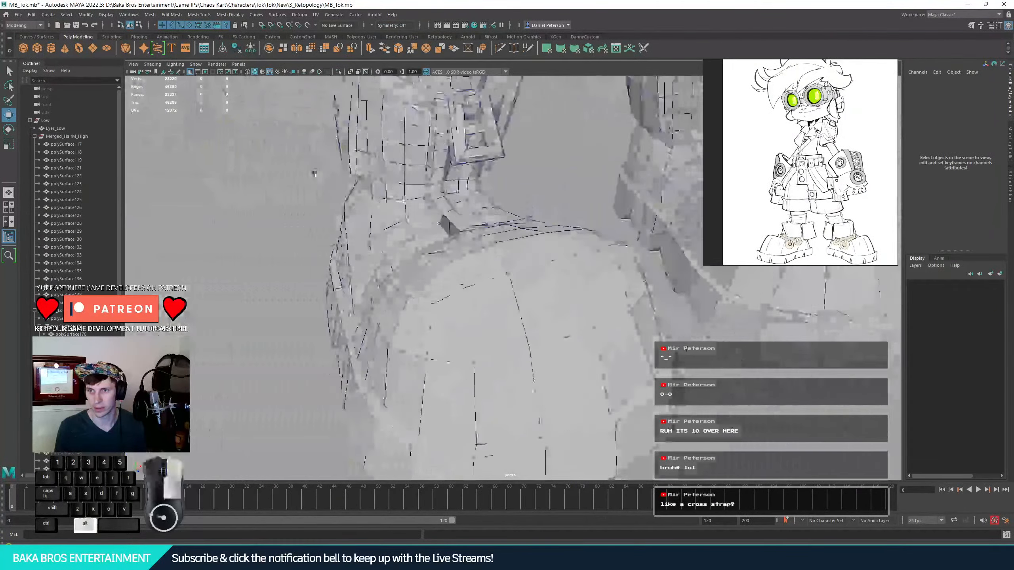
# - Inspect the boot in face selection mode and close in on the rectangular opening above the toe
pyautogui.moveTo(427, 240); pyautogui.dragTo(430, 253, button='right')
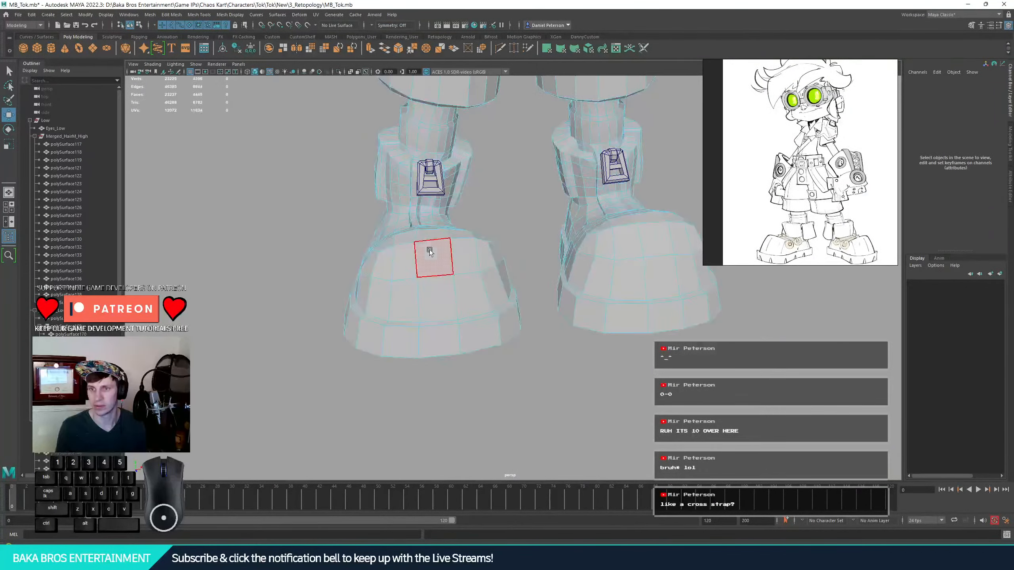
pyautogui.doubleClick(430, 250)
pyautogui.keyDown('alt'); pyautogui.moveTo(454, 187); pyautogui.dragTo(431, 246, button='middle'); pyautogui.keyUp('alt')
pyautogui.keyDown('alt'); pyautogui.moveTo(431, 247); pyautogui.dragTo(466, 240); pyautogui.keyUp('alt')
pyautogui.keyDown('alt'); pyautogui.moveTo(466, 239); pyautogui.dragTo(442, 331, button='right'); pyautogui.keyUp('alt')
pyautogui.keyDown('alt'); pyautogui.moveTo(442, 331); pyautogui.dragTo(535, 234, button='middle'); pyautogui.keyUp('alt')
pyautogui.keyDown('alt'); pyautogui.moveTo(535, 234); pyautogui.dragTo(546, 255); pyautogui.keyUp('alt')
pyautogui.press('q')
# - Fill the rectangular hole above the boot's toe with Fill Hole from its border edge and return to object selection
pyautogui.moveTo(550, 251); pyautogui.dragTo(544, 220, button='right')
pyautogui.keyDown('alt'); pyautogui.moveTo(544, 220); pyautogui.dragTo(571, 264, button='right'); pyautogui.keyUp('alt')
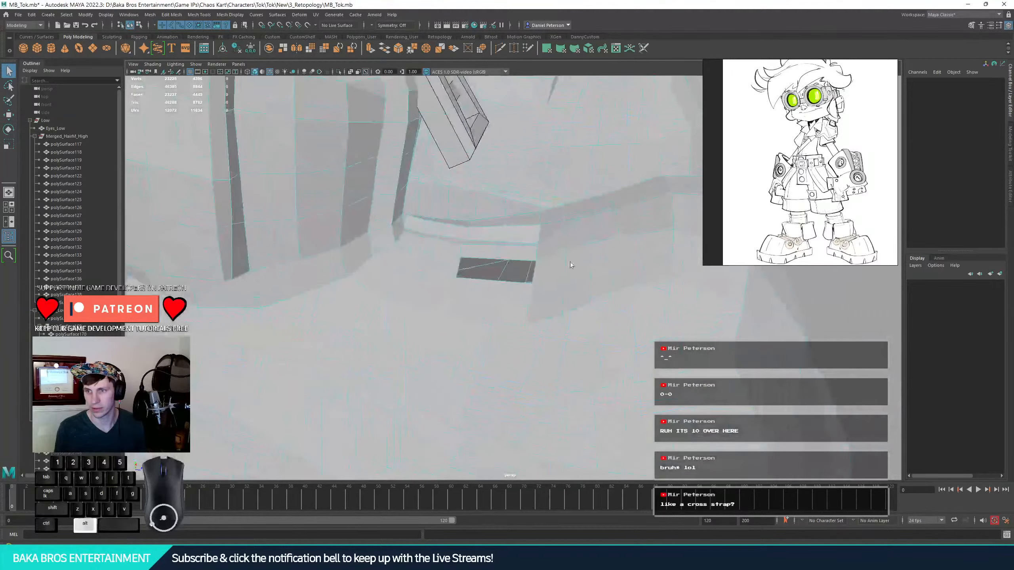
pyautogui.click(505, 281)
pyautogui.keyDown('alt'); pyautogui.moveTo(505, 281); pyautogui.dragTo(406, 170); pyautogui.keyUp('alt')
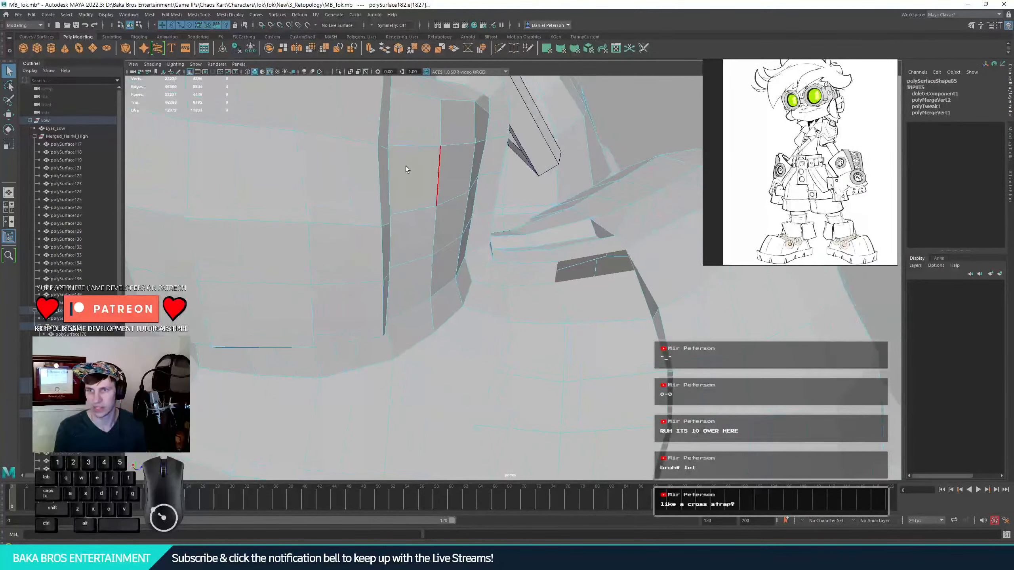
pyautogui.click(148, 14)
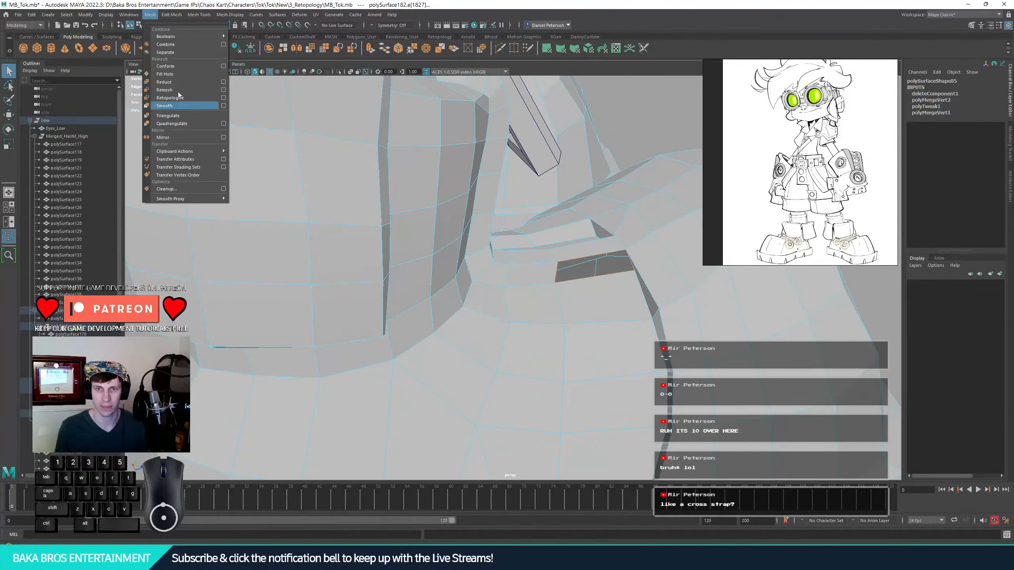
pyautogui.click(184, 76)
pyautogui.moveTo(618, 203); pyautogui.dragTo(659, 192, button='right')
pyautogui.click(655, 130)
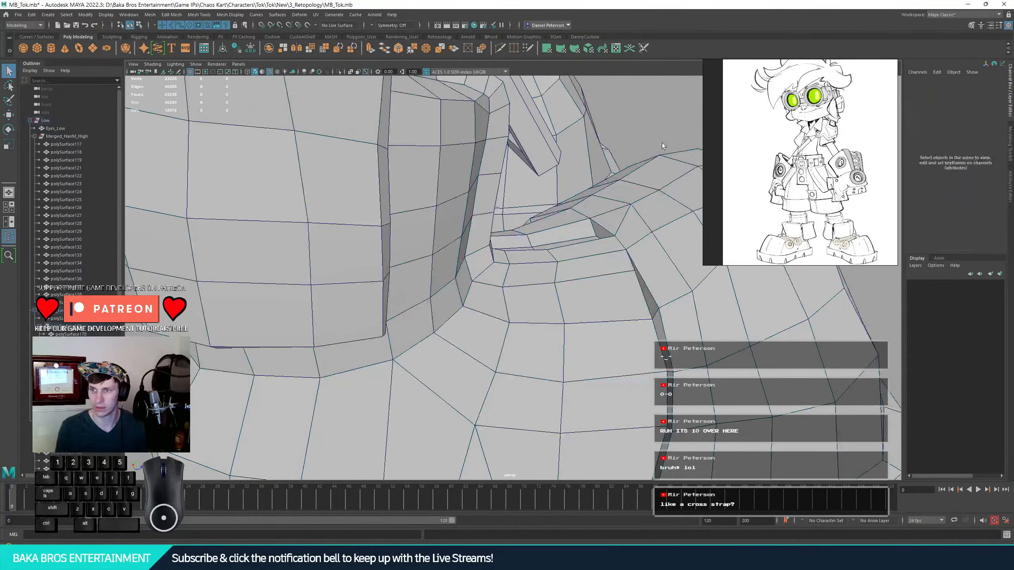
# - Examine the topology of both boots, then the legs, belt and upper body
pyautogui.keyDown('alt'); pyautogui.moveTo(655, 130); pyautogui.dragTo(401, 269); pyautogui.keyUp('alt')
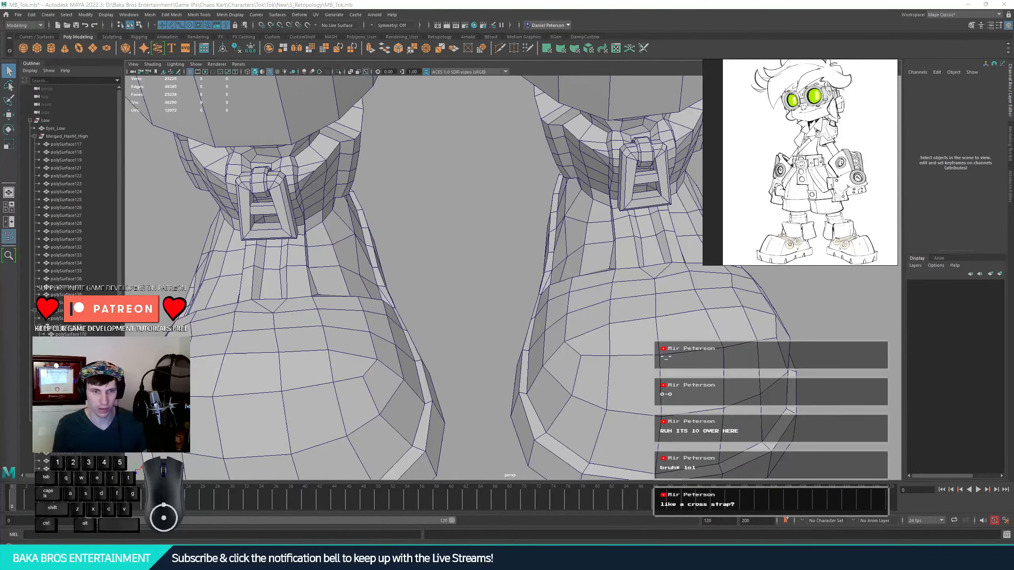
pyautogui.keyDown('alt'); pyautogui.moveTo(428, 370); pyautogui.dragTo(360, 369, button='right'); pyautogui.keyUp('alt')
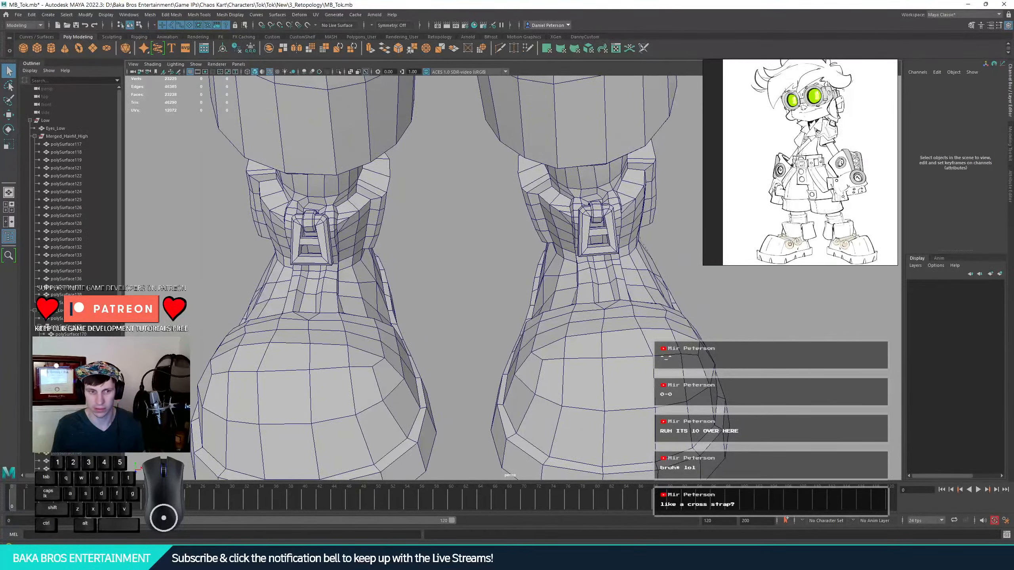
pyautogui.keyDown('alt'); pyautogui.moveTo(422, 299); pyautogui.dragTo(379, 298, button='right'); pyautogui.keyUp('alt')
pyautogui.keyDown('alt'); pyautogui.moveTo(379, 299); pyautogui.dragTo(494, 251); pyautogui.keyUp('alt')
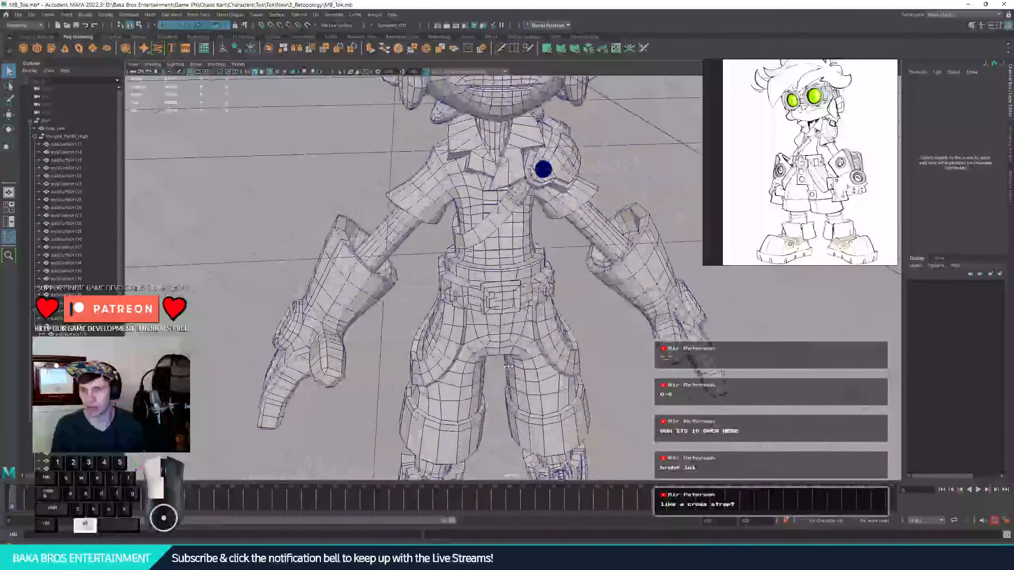
pyautogui.keyDown('alt'); pyautogui.moveTo(495, 252); pyautogui.dragTo(519, 252, button='right'); pyautogui.keyUp('alt')
pyautogui.keyDown('alt'); pyautogui.moveTo(585, 236); pyautogui.dragTo(559, 301); pyautogui.keyUp('alt')
pyautogui.keyDown('alt'); pyautogui.moveTo(559, 301); pyautogui.dragTo(620, 204, button='right'); pyautogui.keyUp('alt')
pyautogui.keyDown('alt'); pyautogui.moveTo(620, 203); pyautogui.dragTo(560, 220); pyautogui.keyUp('alt')
# - Select the shirt collar mesh and hide it to expose the neckline and upper torso
pyautogui.click(560, 220)
pyautogui.keyDown('alt'); pyautogui.moveTo(576, 342); pyautogui.dragTo(399, 325); pyautogui.keyUp('alt')
pyautogui.keyDown('alt'); pyautogui.moveTo(477, 283); pyautogui.dragTo(442, 295); pyautogui.keyUp('alt')
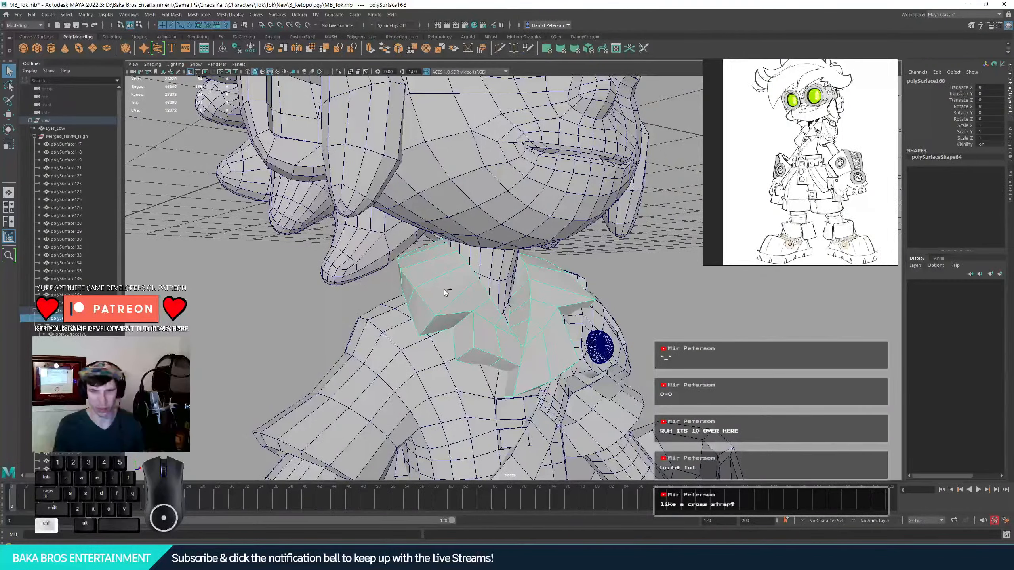
pyautogui.hotkey('ctrl', 'h')
pyautogui.keyDown('alt'); pyautogui.moveTo(427, 268); pyautogui.dragTo(487, 280, button='right'); pyautogui.keyUp('alt')
pyautogui.keyDown('alt'); pyautogui.moveTo(487, 280); pyautogui.dragTo(462, 313); pyautogui.keyUp('alt')
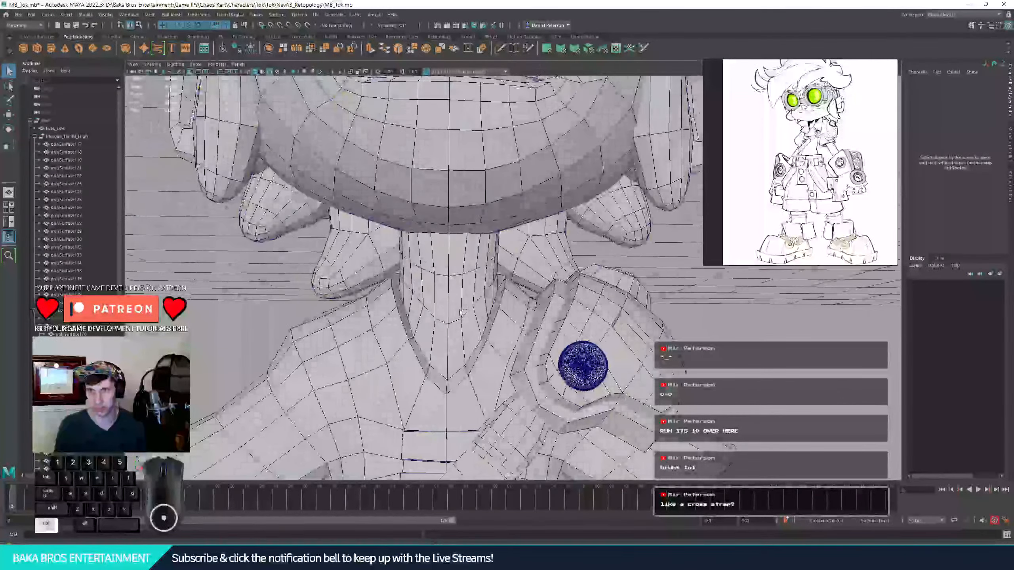
pyautogui.hotkey('ctrl', 'z')
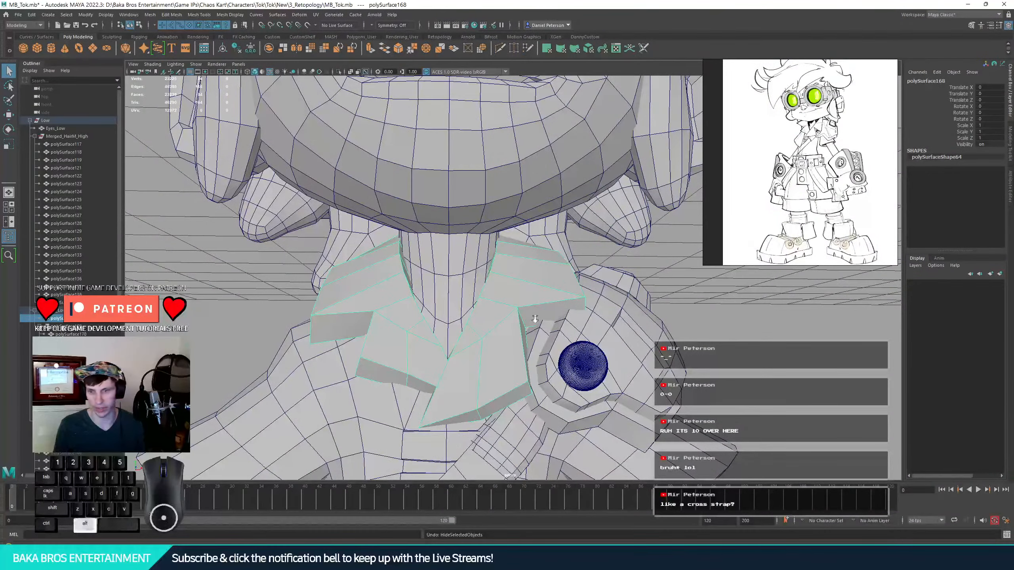
pyautogui.keyDown('alt'); pyautogui.moveTo(535, 319); pyautogui.dragTo(508, 237); pyautogui.keyUp('alt')
pyautogui.hotkey('ctrl', 'h')
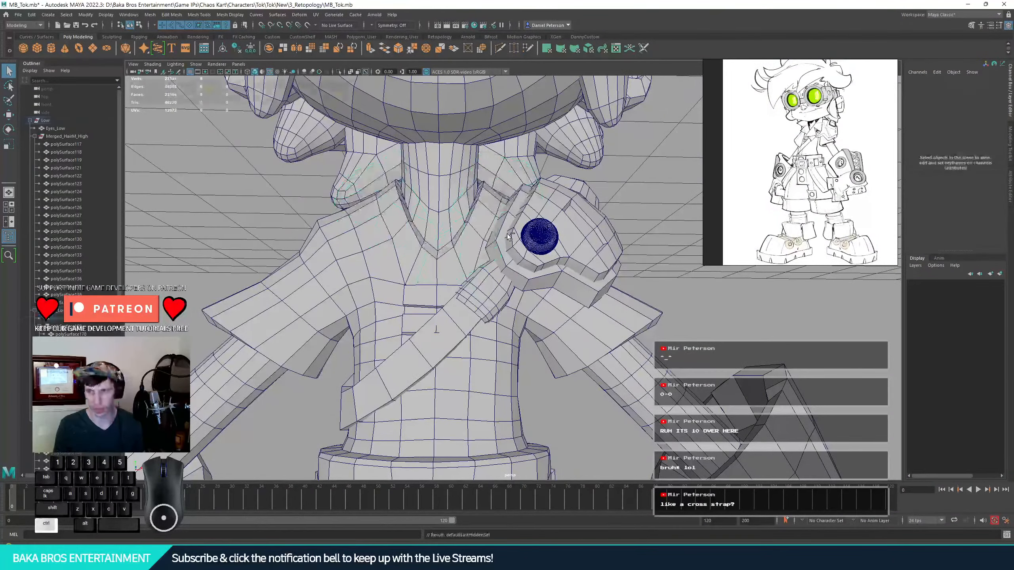
# - Select the diagonal chest strap and examine how it sits against the torso from several sides
pyautogui.keyDown('alt'); pyautogui.scroll(5, 479, 253); pyautogui.keyUp('alt')
pyautogui.click(515, 267)
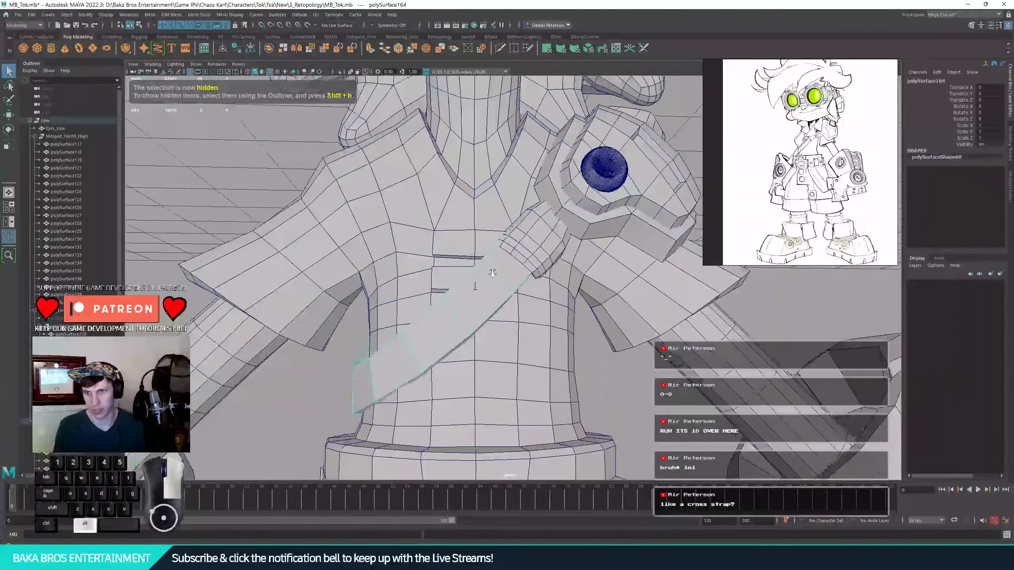
pyautogui.keyDown('alt'); pyautogui.scroll(3, 523, 270); pyautogui.keyUp('alt')
pyautogui.keyDown('alt'); pyautogui.moveTo(523, 270); pyautogui.dragTo(471, 295, button='right'); pyautogui.keyUp('alt')
pyautogui.keyDown('alt'); pyautogui.moveTo(471, 295); pyautogui.dragTo(626, 235); pyautogui.keyUp('alt')
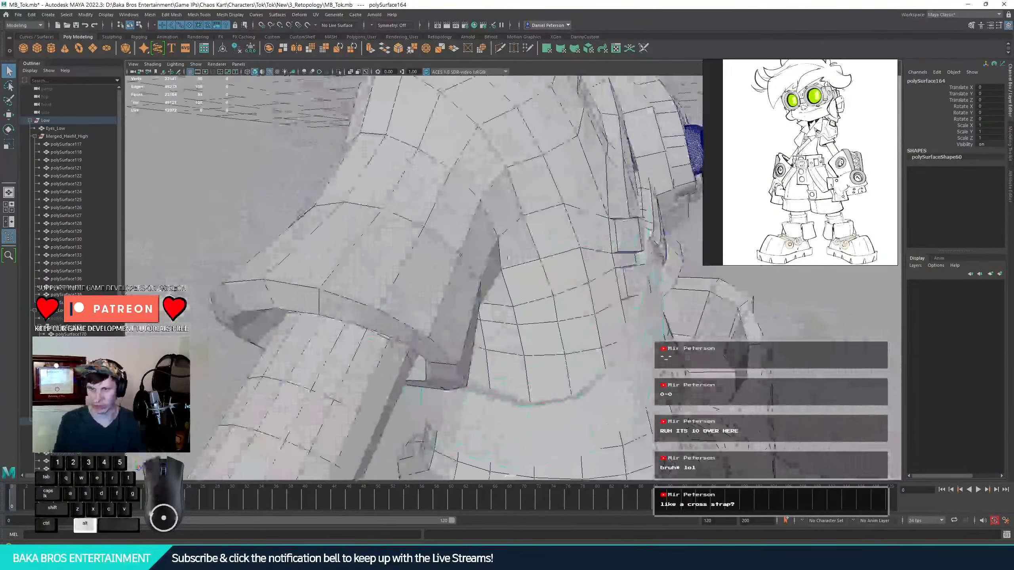
pyautogui.keyDown('alt'); pyautogui.moveTo(626, 236); pyautogui.dragTo(674, 248, button='right'); pyautogui.keyUp('alt')
pyautogui.keyDown('alt'); pyautogui.moveTo(674, 248); pyautogui.dragTo(769, 360); pyautogui.keyUp('alt')
pyautogui.keyDown('alt'); pyautogui.moveTo(769, 361); pyautogui.dragTo(782, 358, button='right'); pyautogui.keyUp('alt')
pyautogui.keyDown('alt'); pyautogui.moveTo(782, 358); pyautogui.dragTo(639, 348); pyautogui.keyUp('alt')
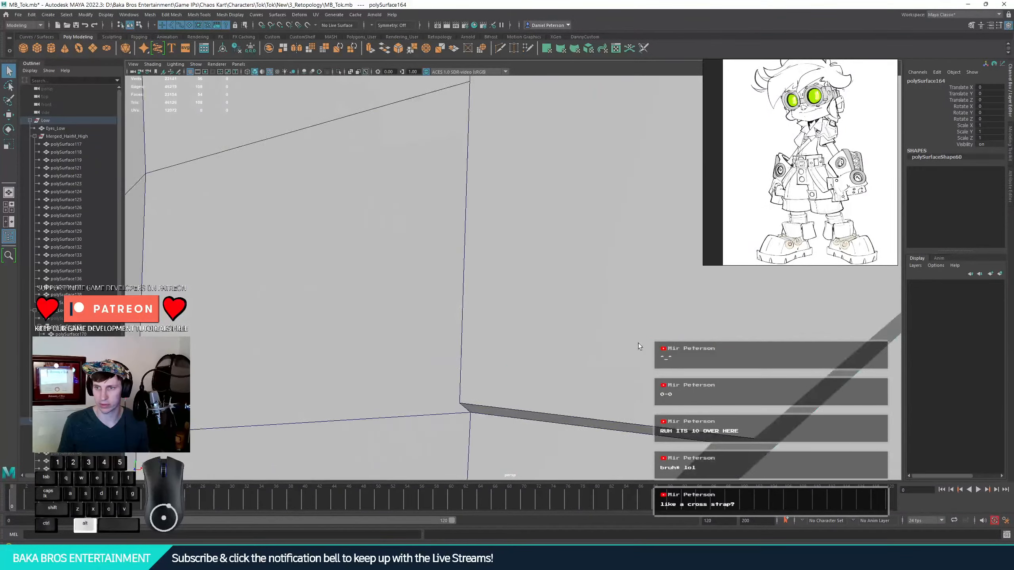
pyautogui.keyDown('alt'); pyautogui.moveTo(638, 348); pyautogui.dragTo(582, 341, button='right'); pyautogui.keyUp('alt')
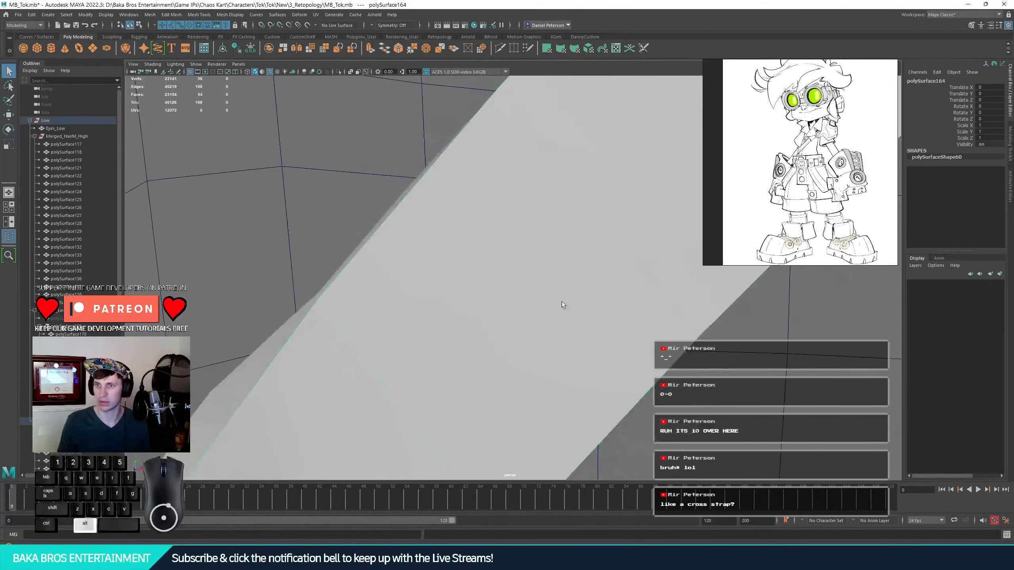
# - Select the chest strap's faces, inspect where it meets the thicker shoulder piece, and return to object selection
pyautogui.moveTo(563, 305); pyautogui.dragTo(452, 285, button='right')
pyautogui.click(562, 279)
pyautogui.keyDown('alt'); pyautogui.moveTo(451, 285); pyautogui.dragTo(476, 309); pyautogui.keyUp('alt')
pyautogui.keyDown('alt'); pyautogui.moveTo(477, 309); pyautogui.dragTo(655, 339, button='right'); pyautogui.keyUp('alt')
pyautogui.keyDown('alt'); pyautogui.moveTo(655, 340); pyautogui.dragTo(629, 360); pyautogui.keyUp('alt')
pyautogui.keyDown('alt'); pyautogui.moveTo(629, 360); pyautogui.dragTo(444, 385, button='middle'); pyautogui.keyUp('alt')
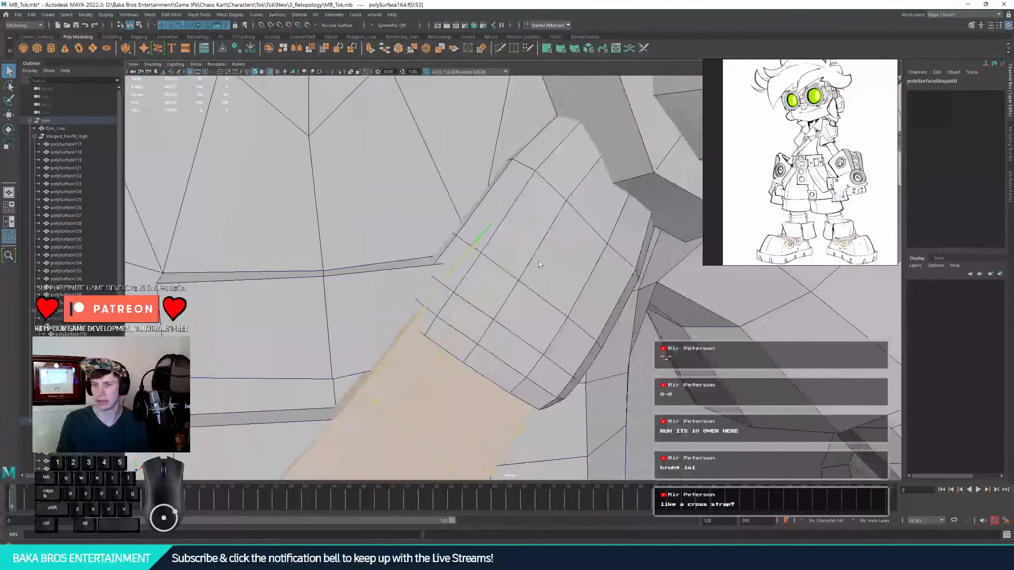
pyautogui.moveTo(539, 266); pyautogui.dragTo(459, 240, button='right')
pyautogui.keyDown('alt'); pyautogui.moveTo(459, 240); pyautogui.dragTo(443, 270); pyautogui.keyUp('alt')
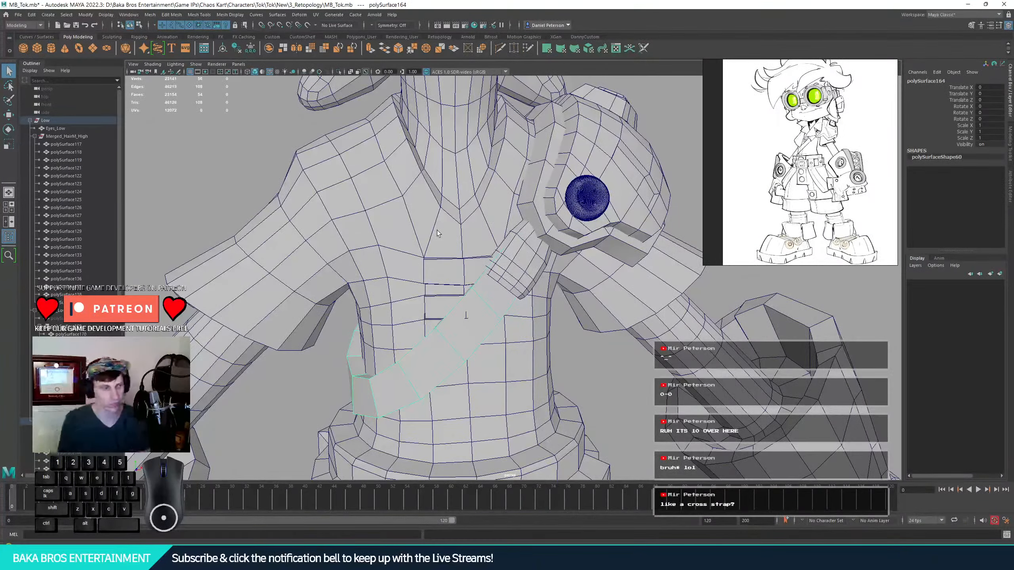
# - Find the hidden High group in the scene hierarchy and show it over the low-poly character
pyautogui.scroll(-8, 72, 200)
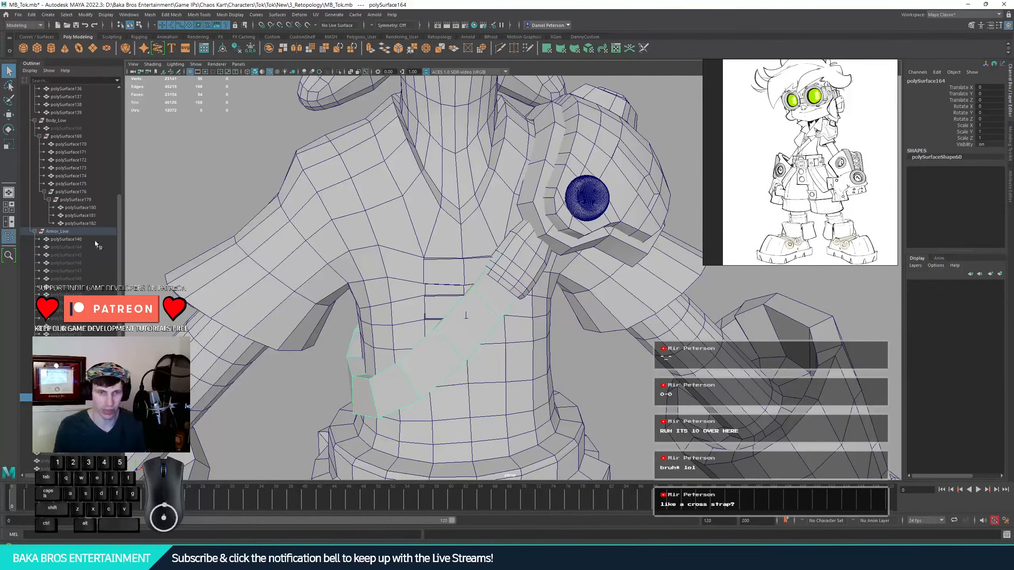
pyautogui.scroll(-5, 96, 244)
pyautogui.click(60, 406)
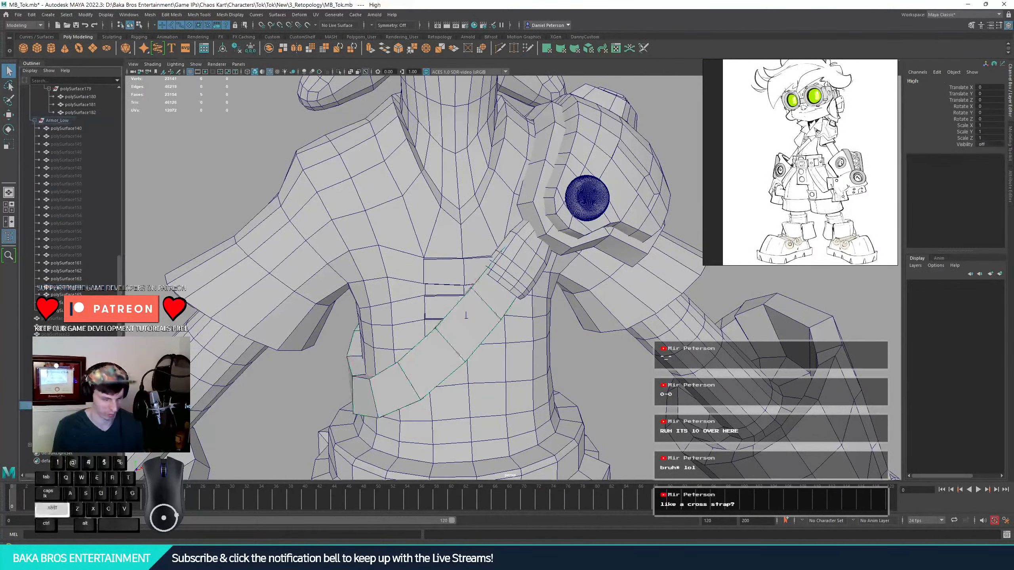
pyautogui.hotkey('shift', 'h')
# - Compare the low-poly strap with the high-poly mesh and select the round button on the shoulder guard
pyautogui.keyDown('alt'); pyautogui.moveTo(587, 317); pyautogui.dragTo(528, 351, button='right'); pyautogui.keyUp('alt')
pyautogui.keyDown('alt'); pyautogui.moveTo(577, 290); pyautogui.dragTo(654, 320, button='right'); pyautogui.keyUp('alt')
pyautogui.keyDown('alt'); pyautogui.moveTo(654, 320); pyautogui.dragTo(686, 329, button='middle'); pyautogui.keyUp('alt')
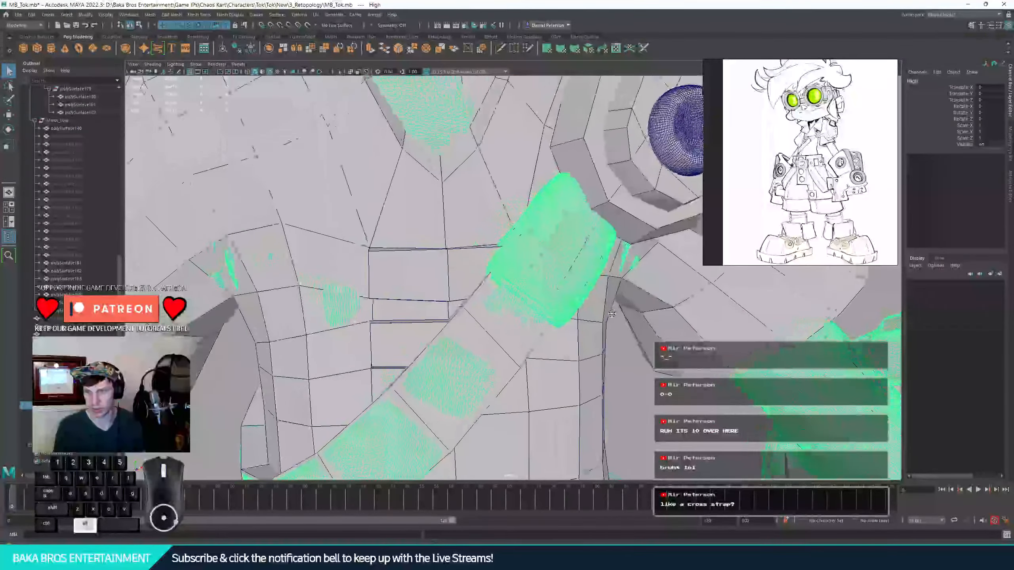
pyautogui.keyDown('alt'); pyautogui.moveTo(685, 330); pyautogui.dragTo(429, 281, button='right'); pyautogui.keyUp('alt')
pyautogui.keyDown('alt'); pyautogui.moveTo(661, 217); pyautogui.dragTo(578, 287); pyautogui.keyUp('alt')
pyautogui.click(454, 192)
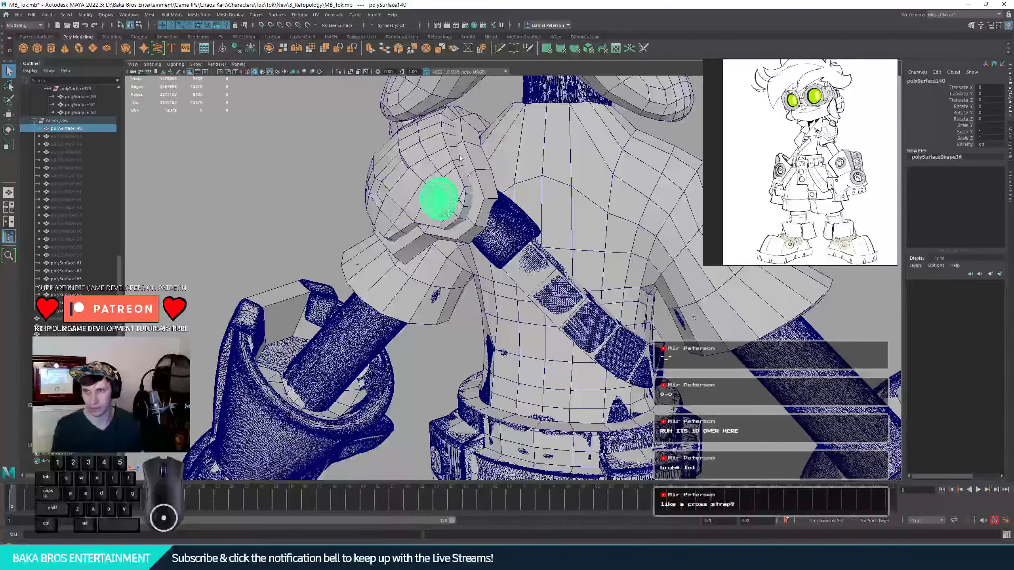
# - Hide the round shoulder button together with the shoulder guard and its neighbouring armor pieces
pyautogui.hotkey('ctrl', 'h')
pyautogui.click(438, 161)
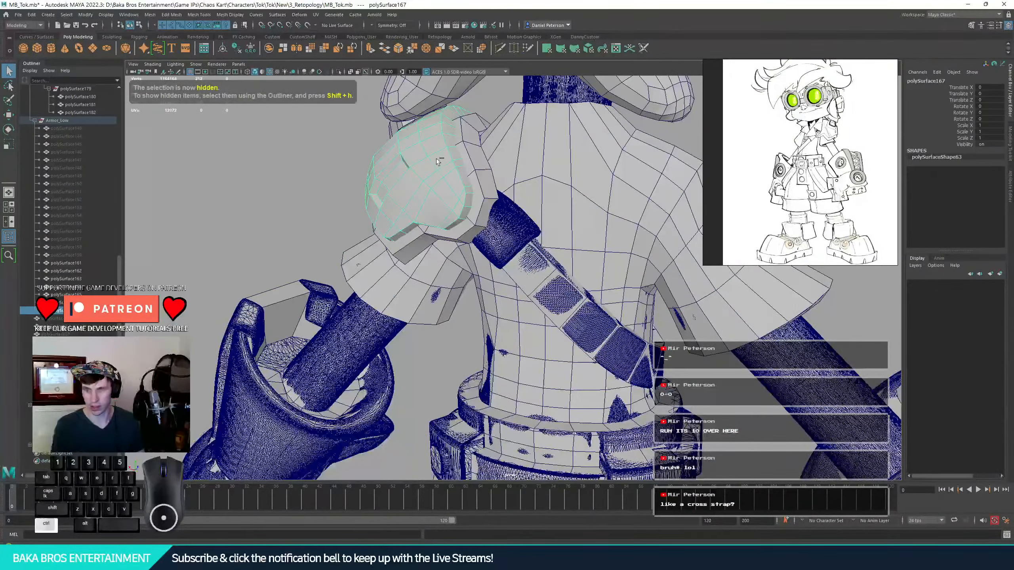
pyautogui.keyDown('ctrl'); pyautogui.click(472, 167); pyautogui.keyUp('ctrl')
pyautogui.moveTo(361, 208)
pyautogui.keyDown('alt'); pyautogui.mouseDown()
pyautogui.moveTo(344, 208)
pyautogui.moveTo(371, 273)
pyautogui.mouseUp(); pyautogui.keyUp('alt')
pyautogui.click(559, 210)
pyautogui.hotkey('ctrl', 'h')
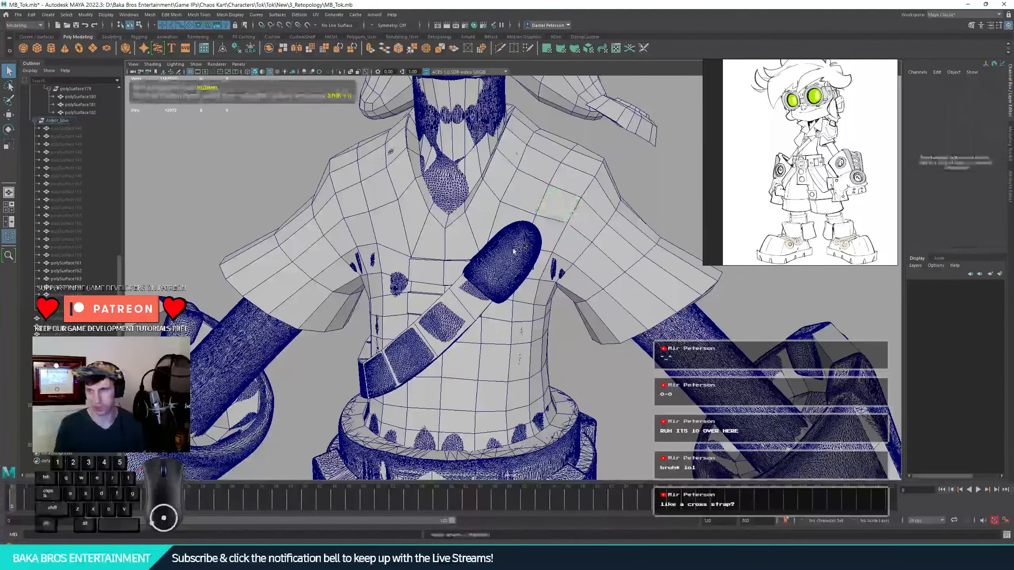
# - Select the high-poly body mesh Body_High and make it the live surface
pyautogui.click(514, 249)
pyautogui.scroll(2, 513, 256)
pyautogui.keyDown('alt'); pyautogui.moveTo(526, 241); pyautogui.dragTo(561, 278); pyautogui.keyUp('alt')
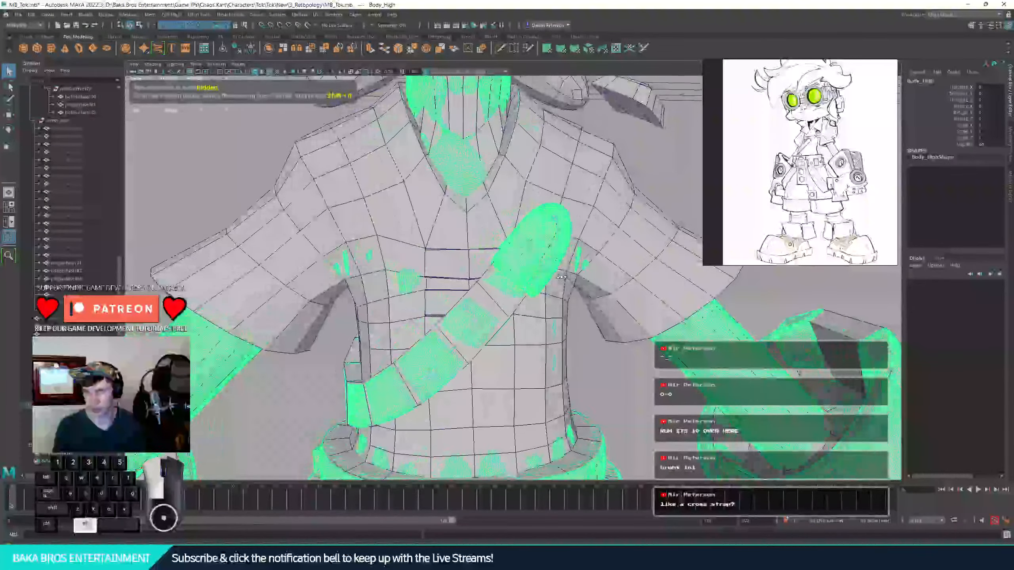
pyautogui.click(531, 226)
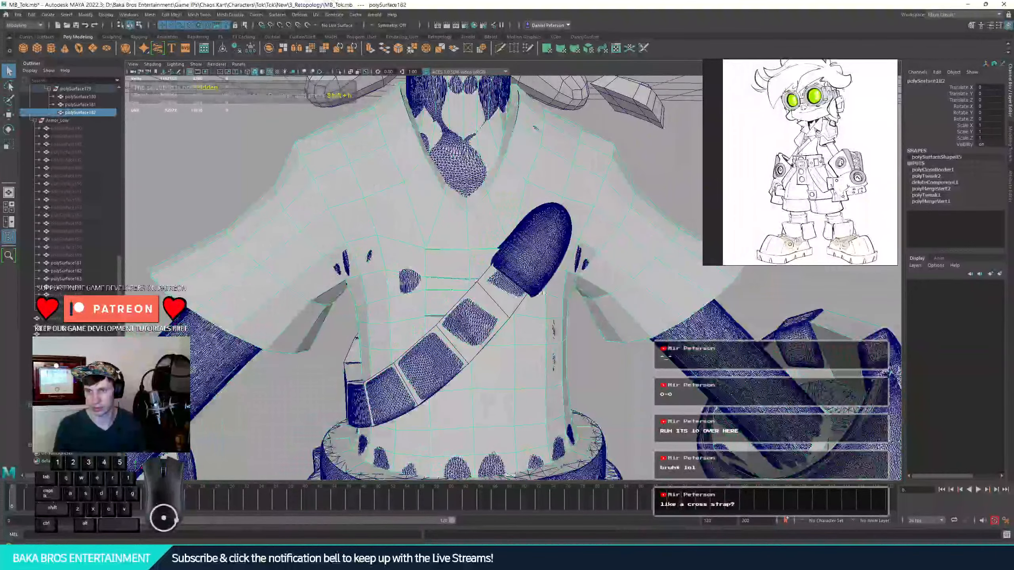
pyautogui.click(531, 242)
pyautogui.moveTo(531, 241)
pyautogui.keyDown('alt'); pyautogui.mouseDown()
pyautogui.moveTo(496, 232)
pyautogui.moveTo(567, 246)
pyautogui.moveTo(532, 259)
pyautogui.mouseUp(); pyautogui.keyUp('alt')
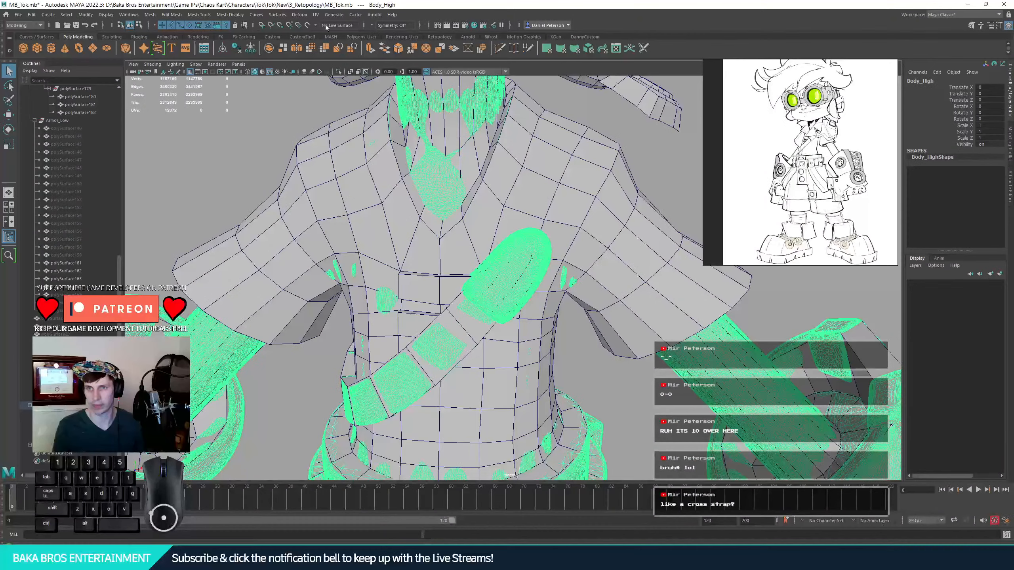
pyautogui.click(315, 15)
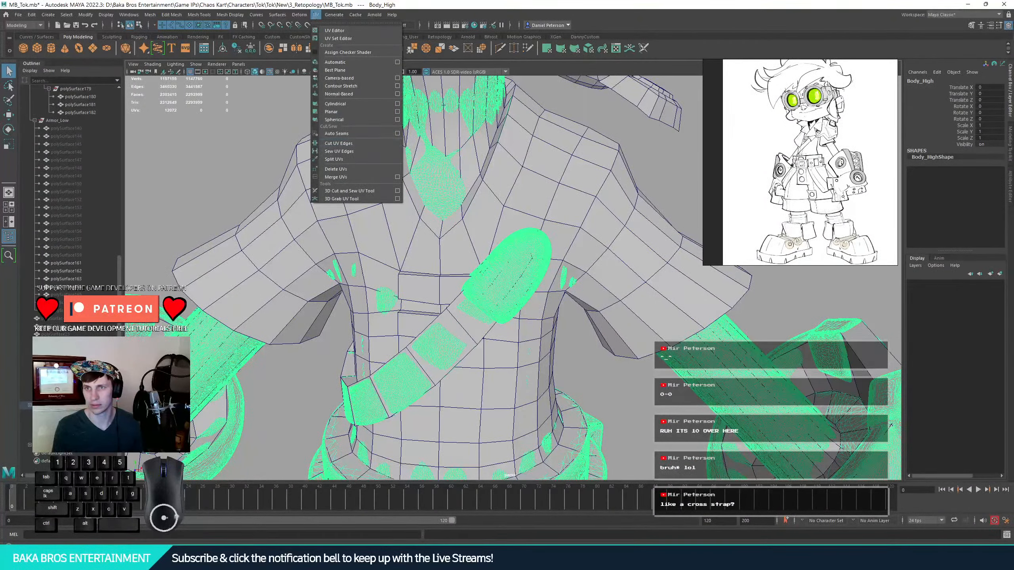
pyautogui.keyDown('alt'); pyautogui.moveTo(471, 155); pyautogui.dragTo(492, 159); pyautogui.keyUp('alt')
pyautogui.click(307, 25)
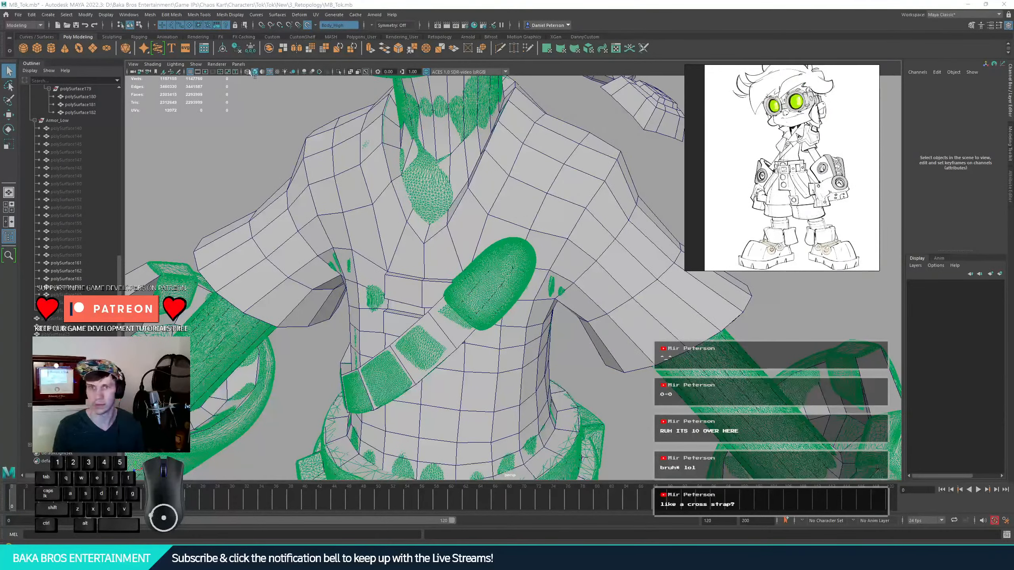
# - Turn off the wireframe overlay, select the low-poly shirt and activate Quad Draw on it
pyautogui.click(270, 72)
pyautogui.click(1010, 196)
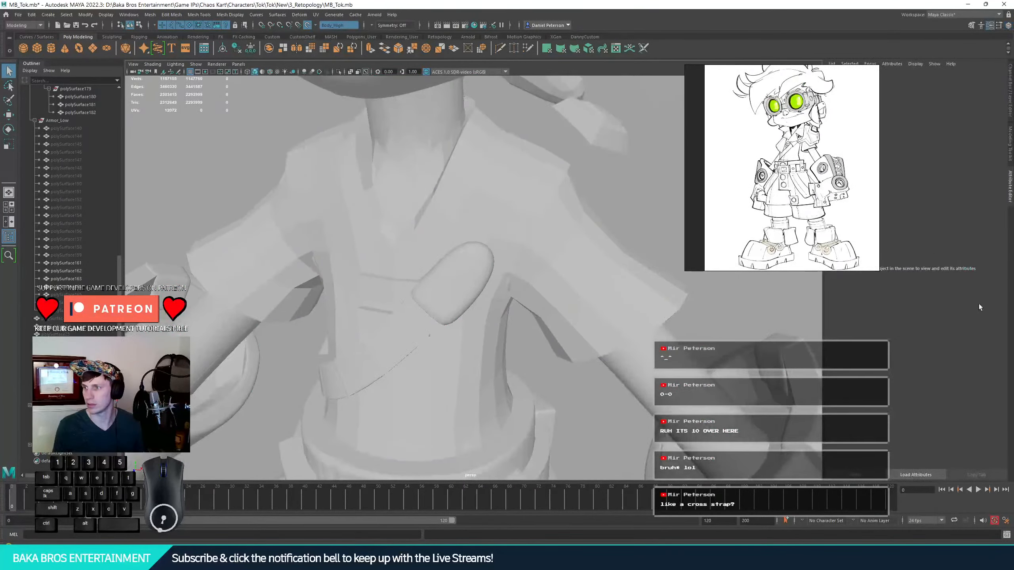
pyautogui.click(1010, 144)
pyautogui.click(979, 308)
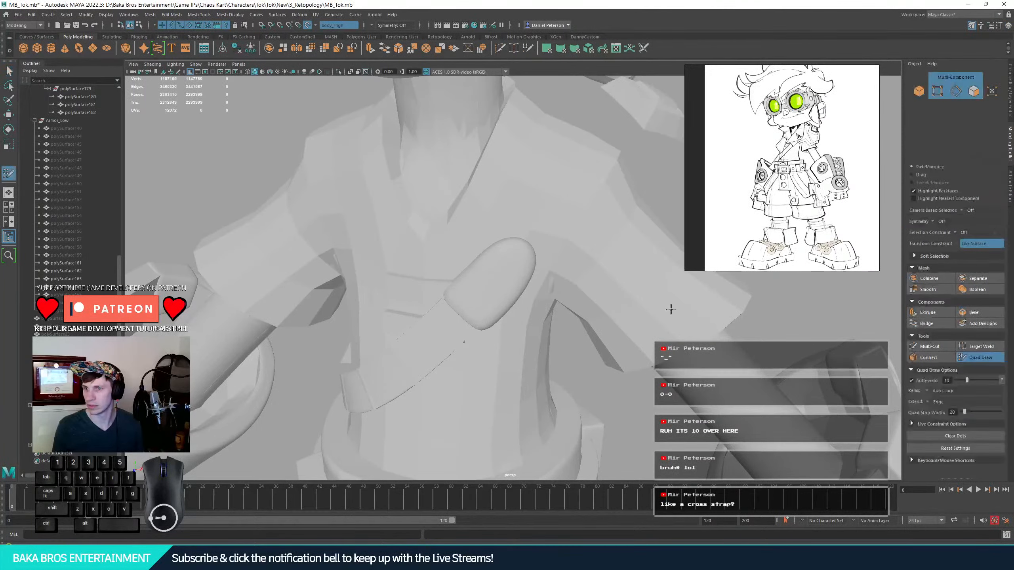
pyautogui.click(9, 72)
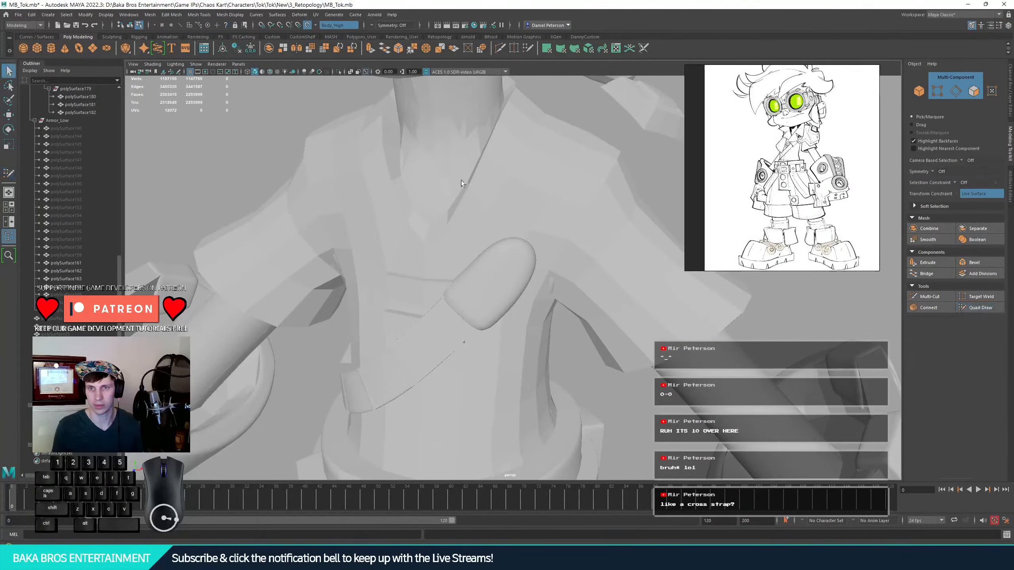
pyautogui.moveTo(521, 179); pyautogui.dragTo(544, 175, button='right')
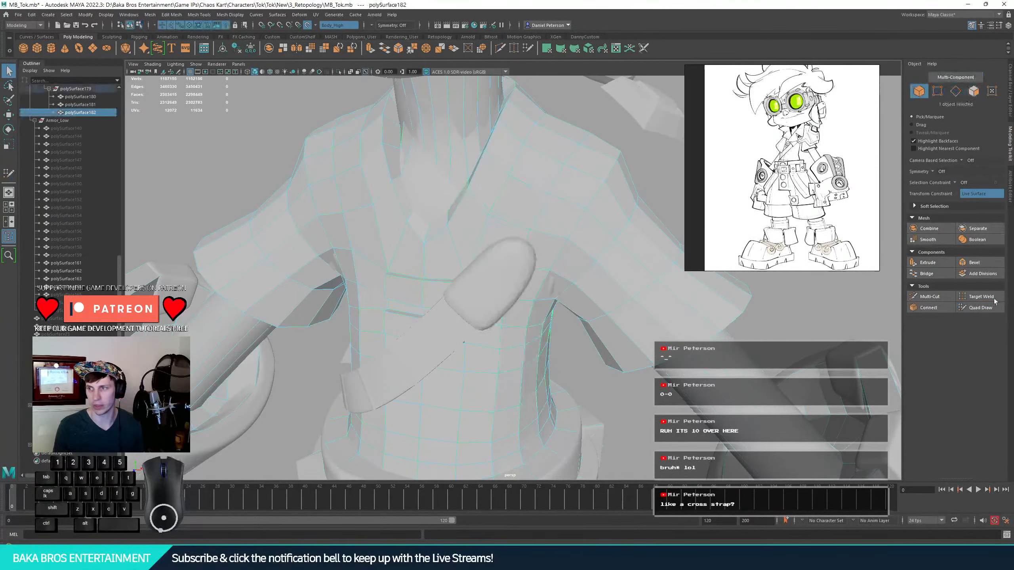
pyautogui.click(981, 307)
# - Delete the shirt faces covered by the strap's thick shoulder piece on the upper back
pyautogui.moveTo(575, 293)
pyautogui.keyDown('alt'); pyautogui.mouseDown()
pyautogui.moveTo(615, 278)
pyautogui.moveTo(574, 269)
pyautogui.moveTo(542, 301)
pyautogui.moveTo(462, 272)
pyautogui.mouseUp(); pyautogui.keyUp('alt')
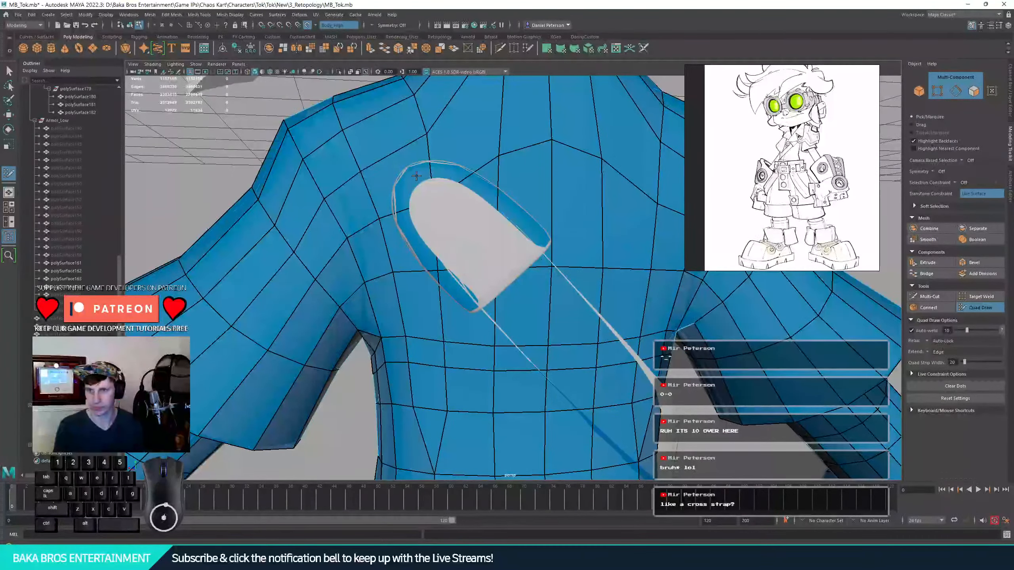
pyautogui.keyDown('alt'); pyautogui.moveTo(434, 188); pyautogui.dragTo(471, 191); pyautogui.keyUp('alt')
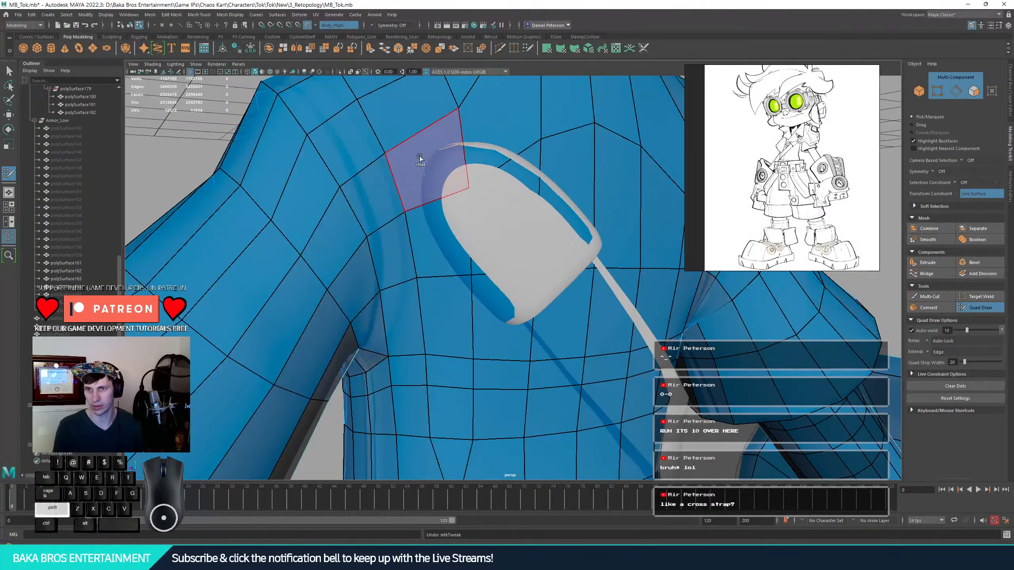
pyautogui.press('ctrl')
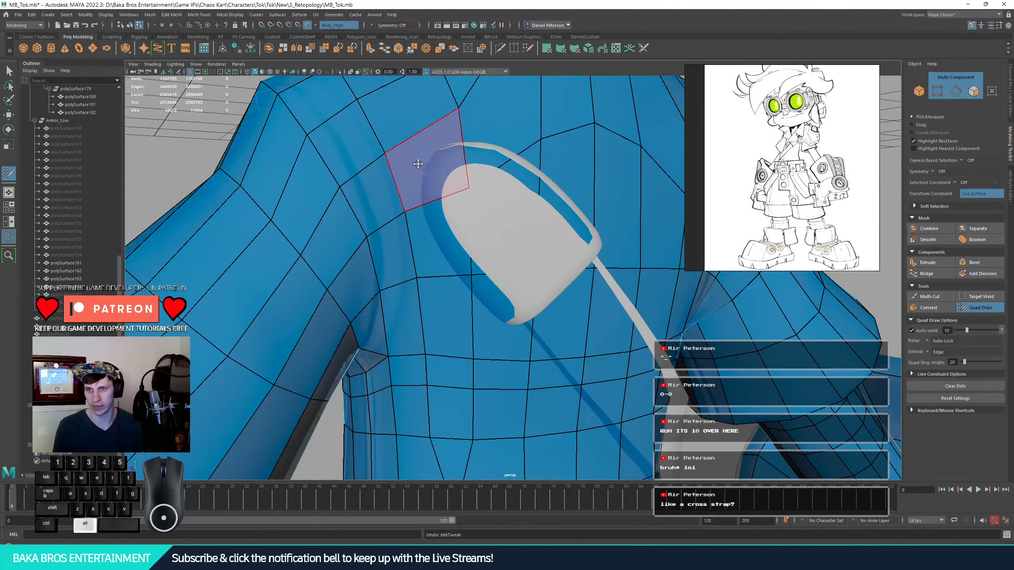
pyautogui.keyDown('alt'); pyautogui.moveTo(434, 155); pyautogui.dragTo(380, 189); pyautogui.keyUp('alt')
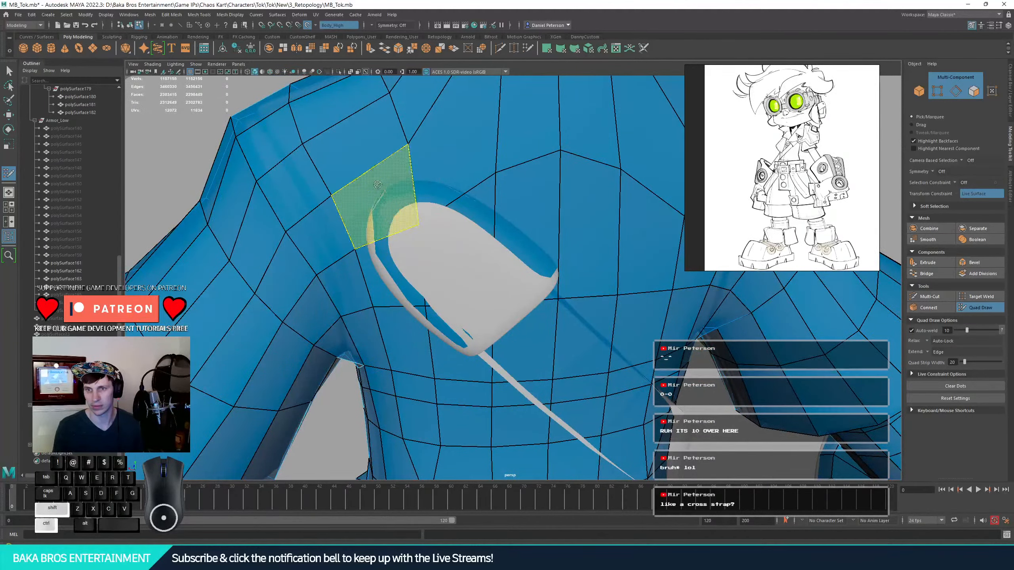
pyautogui.keyDown('ctrl'); pyautogui.keyDown('shift'); pyautogui.click(377, 184); pyautogui.keyUp('shift'); pyautogui.keyUp('ctrl')
pyautogui.keyDown('alt'); pyautogui.moveTo(403, 210); pyautogui.dragTo(426, 227); pyautogui.keyUp('alt')
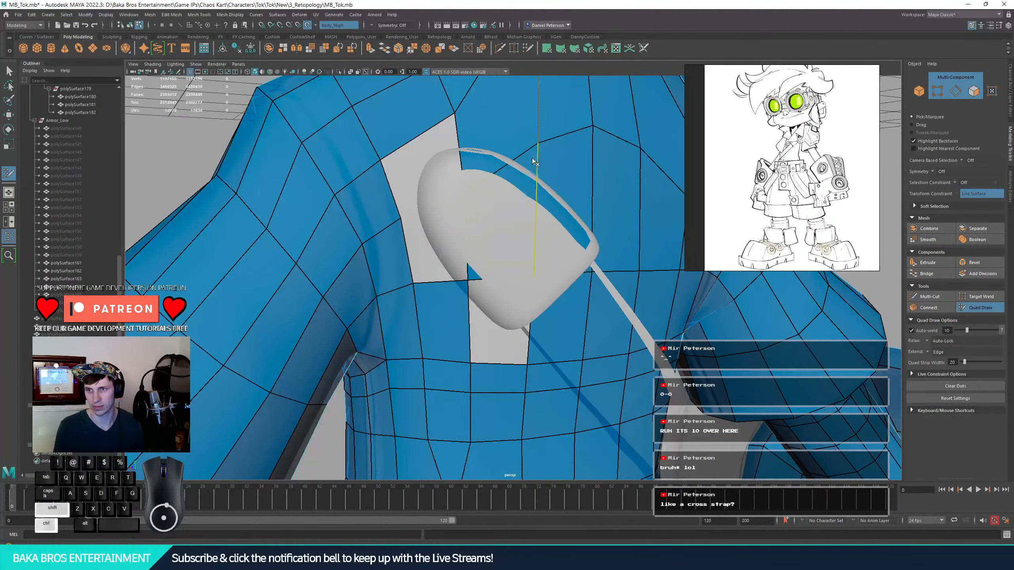
pyautogui.keyDown('ctrl'); pyautogui.keyDown('shift'); pyautogui.click(530, 170); pyautogui.keyUp('shift'); pyautogui.keyUp('ctrl')
pyautogui.keyDown('ctrl'); pyautogui.keyDown('shift'); pyautogui.click(502, 122); pyautogui.keyUp('shift'); pyautogui.keyUp('ctrl')
pyautogui.moveTo(497, 195)
pyautogui.keyDown('alt'); pyautogui.mouseDown()
pyautogui.moveTo(463, 180)
pyautogui.moveTo(495, 264)
pyautogui.moveTo(499, 314)
pyautogui.mouseUp(); pyautogui.keyUp('alt')
pyautogui.keyDown('ctrl'); pyautogui.keyDown('shift'); pyautogui.click(510, 266); pyautogui.keyUp('shift'); pyautogui.keyUp('ctrl')
pyautogui.keyDown('ctrl'); pyautogui.keyDown('shift'); pyautogui.click(523, 173); pyautogui.keyUp('shift'); pyautogui.keyUp('ctrl')
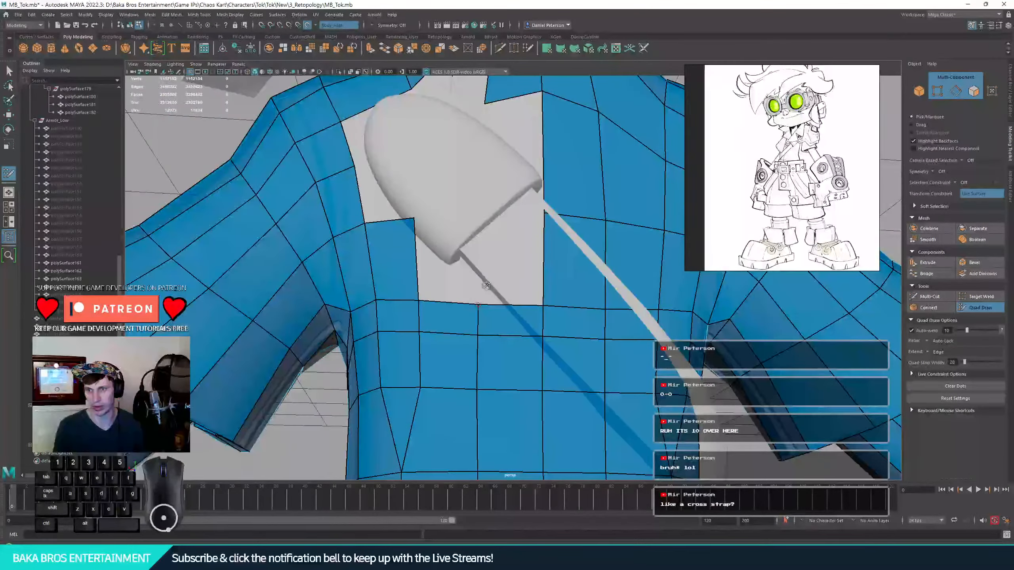
# - Delete the shirt faces along the strap's lower edge from mid-back toward the waist
pyautogui.keyDown('ctrl'); pyautogui.keyDown('shift'); pyautogui.click(499, 314); pyautogui.keyUp('shift'); pyautogui.keyUp('ctrl')
pyautogui.keyDown('ctrl'); pyautogui.keyDown('shift'); pyautogui.click(519, 354); pyautogui.keyUp('shift'); pyautogui.keyUp('ctrl')
pyautogui.keyDown('ctrl'); pyautogui.keyDown('shift'); pyautogui.click(563, 364); pyautogui.keyUp('shift'); pyautogui.keyUp('ctrl')
pyautogui.keyDown('alt'); pyautogui.moveTo(557, 362); pyautogui.dragTo(534, 317, button='middle'); pyautogui.keyUp('alt')
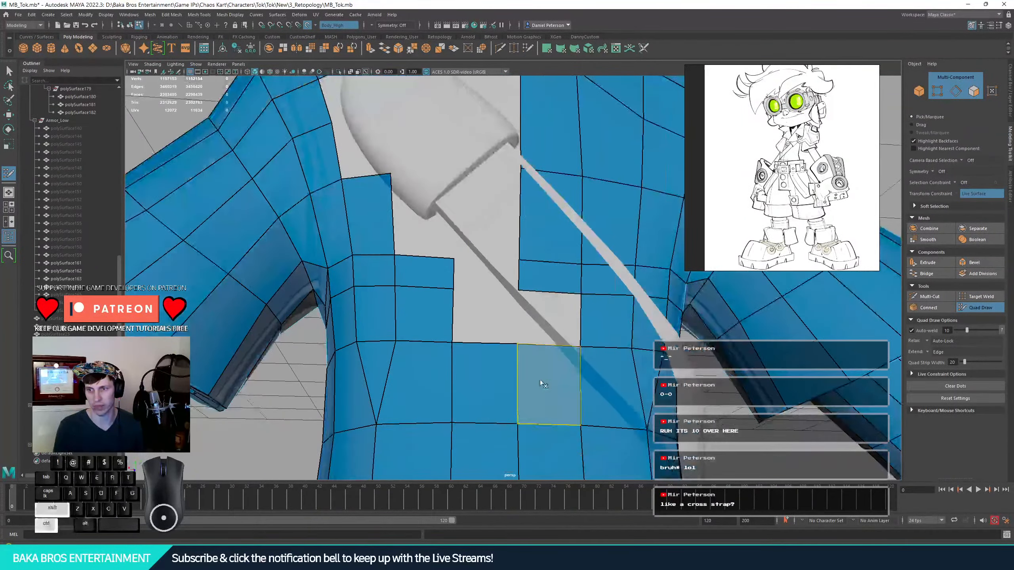
pyautogui.keyDown('ctrl'); pyautogui.keyDown('shift'); pyautogui.click(552, 380); pyautogui.keyUp('shift'); pyautogui.keyUp('ctrl')
pyautogui.keyDown('alt'); pyautogui.moveTo(553, 381); pyautogui.dragTo(511, 345, button='middle'); pyautogui.keyUp('alt')
pyautogui.keyDown('ctrl'); pyautogui.keyDown('shift'); pyautogui.click(547, 355); pyautogui.keyUp('shift'); pyautogui.keyUp('ctrl')
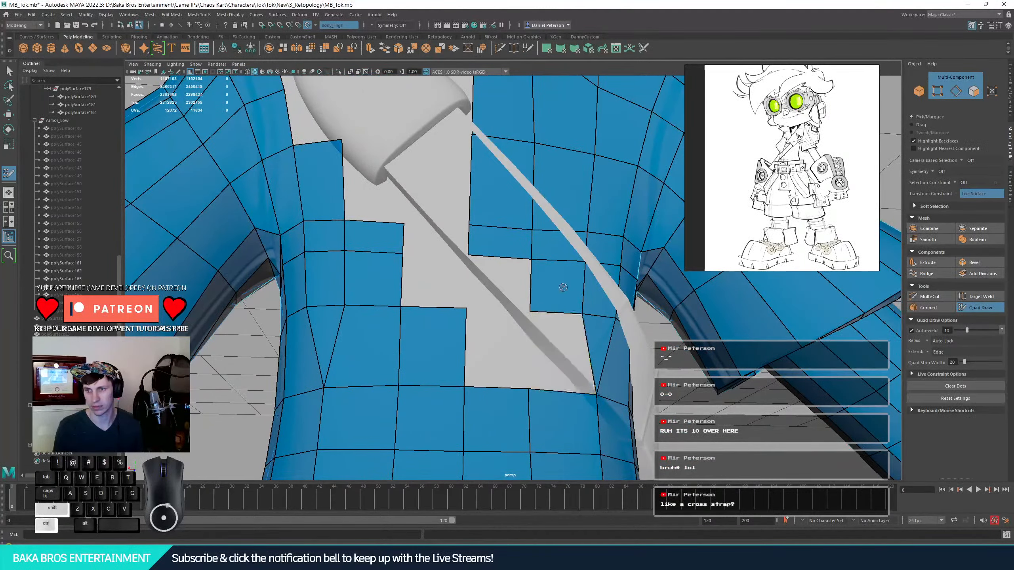
# - Delete more shirt faces along the strap's upper edge just below the thick shoulder piece on the back
pyautogui.keyDown('alt'); pyautogui.moveTo(557, 257); pyautogui.dragTo(541, 241); pyautogui.keyUp('alt')
pyautogui.keyDown('ctrl'); pyautogui.keyDown('shift'); pyautogui.click(540, 241); pyautogui.keyUp('shift'); pyautogui.keyUp('ctrl')
pyautogui.keyDown('ctrl'); pyautogui.keyDown('shift'); pyautogui.click(465, 246); pyautogui.keyUp('shift'); pyautogui.keyUp('ctrl')
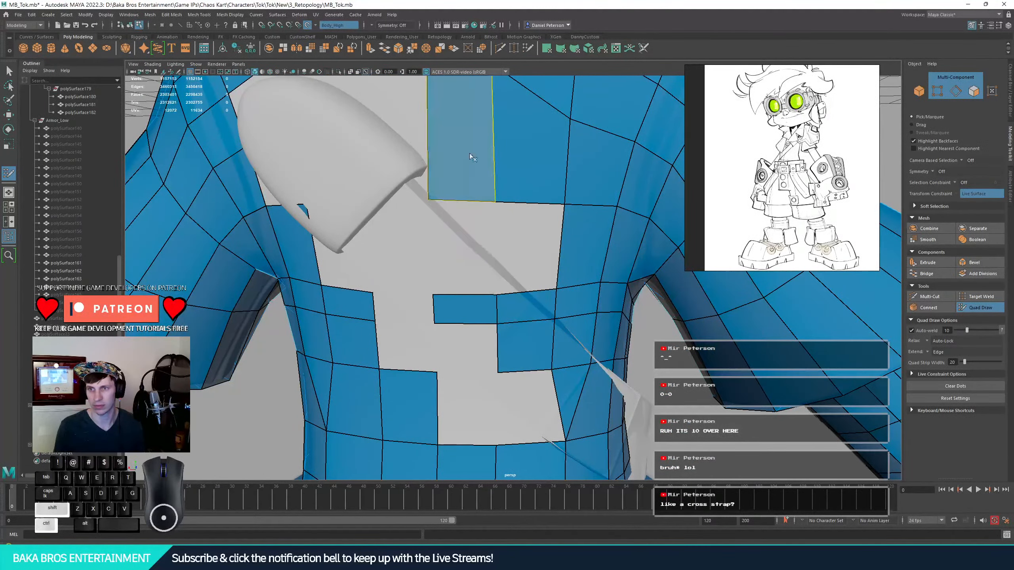
pyautogui.keyDown('alt'); pyautogui.moveTo(503, 192); pyautogui.dragTo(489, 198, button='middle'); pyautogui.keyUp('alt')
pyautogui.keyDown('alt'); pyautogui.moveTo(489, 198); pyautogui.dragTo(450, 211); pyautogui.keyUp('alt')
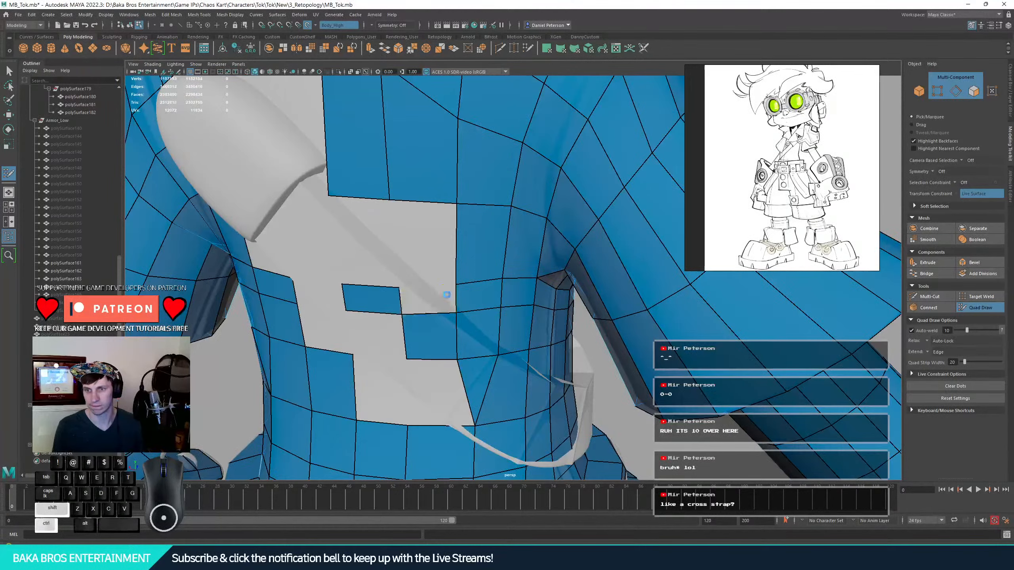
# - Delete the shirt faces under the strap where it crosses the lower back toward the side
pyautogui.keyDown('alt'); pyautogui.moveTo(415, 298); pyautogui.dragTo(550, 242); pyautogui.keyUp('alt')
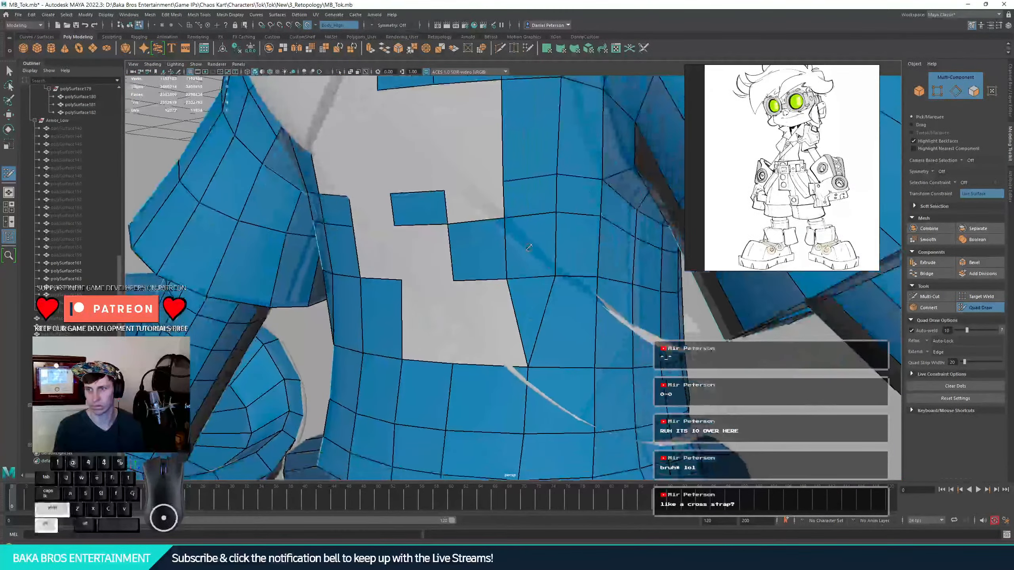
pyautogui.keyDown('ctrl'); pyautogui.keyDown('shift'); pyautogui.click(549, 242); pyautogui.keyUp('shift'); pyautogui.keyUp('ctrl')
pyautogui.keyDown('ctrl'); pyautogui.click(551, 218); pyautogui.keyUp('ctrl')
pyautogui.keyDown('ctrl'); pyautogui.keyDown('shift'); pyautogui.click(543, 231); pyautogui.keyUp('shift'); pyautogui.keyUp('ctrl')
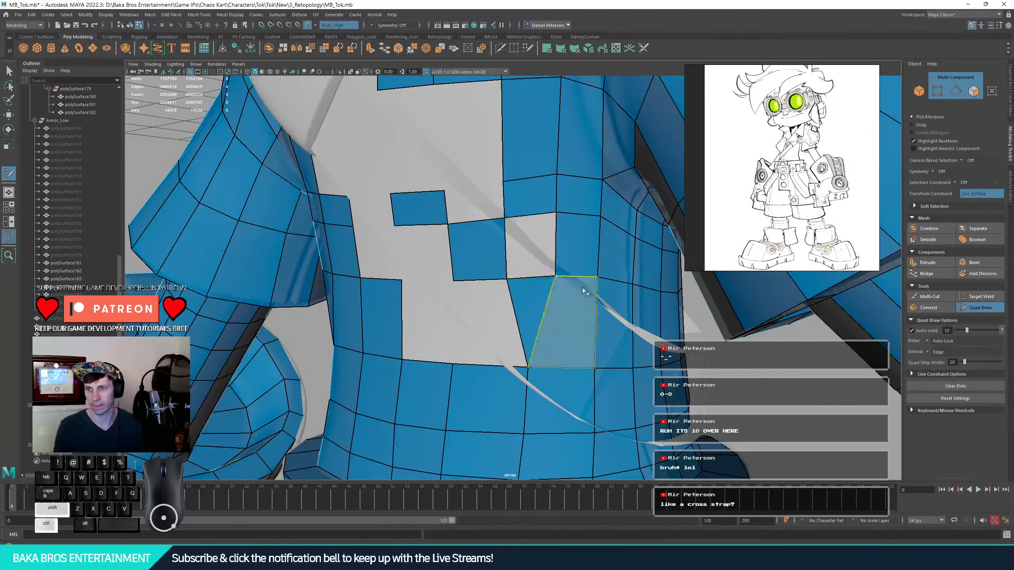
pyautogui.keyDown('ctrl'); pyautogui.keyDown('shift'); pyautogui.click(559, 319); pyautogui.keyUp('shift'); pyautogui.keyUp('ctrl')
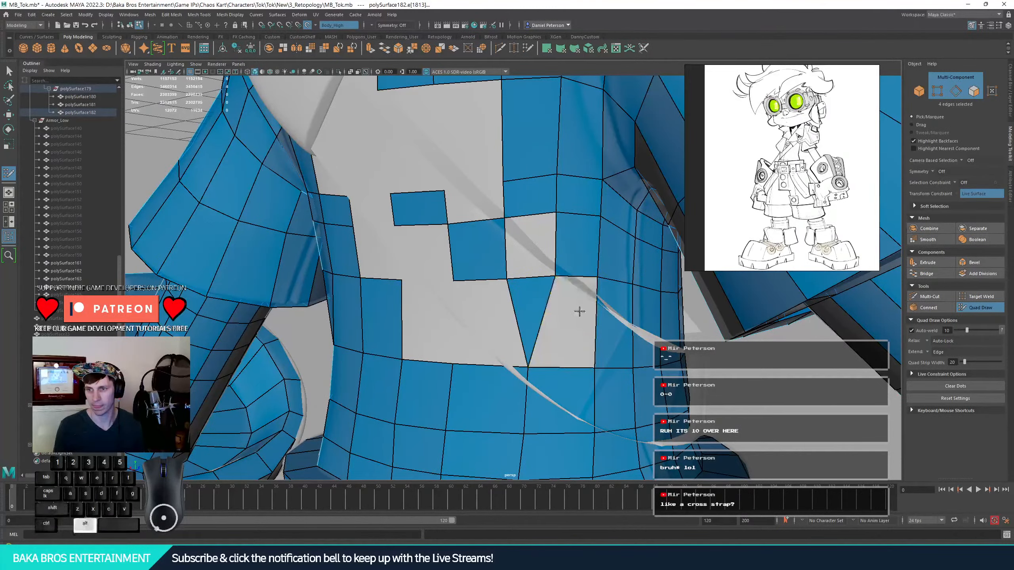
# - Delete the row of shirt faces covered by the strap around the side of the waist
pyautogui.keyDown('alt'); pyautogui.moveTo(516, 310); pyautogui.dragTo(479, 312); pyautogui.keyUp('alt')
pyautogui.keyDown('ctrl'); pyautogui.keyDown('shift'); pyautogui.click(534, 337); pyautogui.keyUp('shift'); pyautogui.keyUp('ctrl')
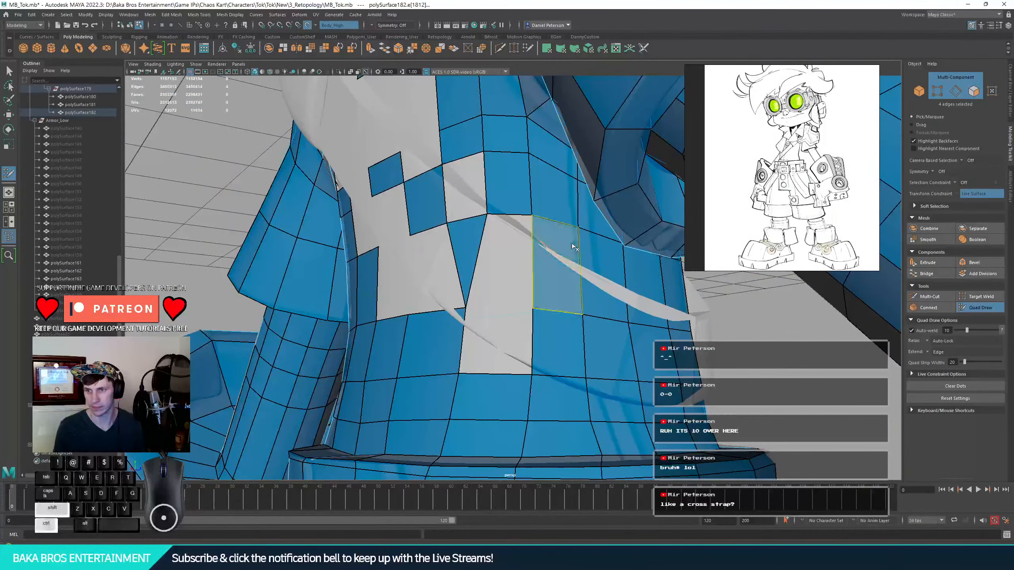
pyautogui.keyDown('ctrl'); pyautogui.keyDown('shift'); pyautogui.click(557, 264); pyautogui.keyUp('shift'); pyautogui.keyUp('ctrl')
pyautogui.keyDown('ctrl'); pyautogui.keyDown('shift'); pyautogui.click(603, 276); pyautogui.keyUp('shift'); pyautogui.keyUp('ctrl')
pyautogui.keyDown('ctrl'); pyautogui.keyDown('shift'); pyautogui.click(645, 286); pyautogui.keyUp('shift'); pyautogui.keyUp('ctrl')
pyautogui.keyDown('ctrl'); pyautogui.keyDown('shift'); pyautogui.click(674, 288); pyautogui.keyUp('shift'); pyautogui.keyUp('ctrl')
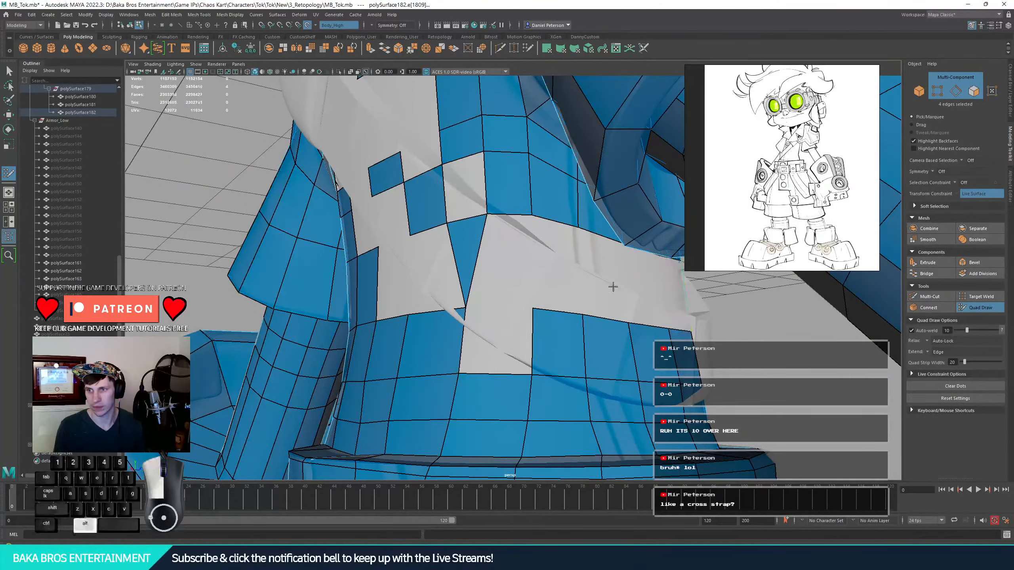
# - Remove the shirt faces under the strap where it wraps from the side onto the front of the torso
pyautogui.moveTo(611, 286)
pyautogui.keyDown('alt'); pyautogui.mouseDown()
pyautogui.moveTo(595, 256)
pyautogui.moveTo(641, 152)
pyautogui.mouseUp(); pyautogui.keyUp('alt')
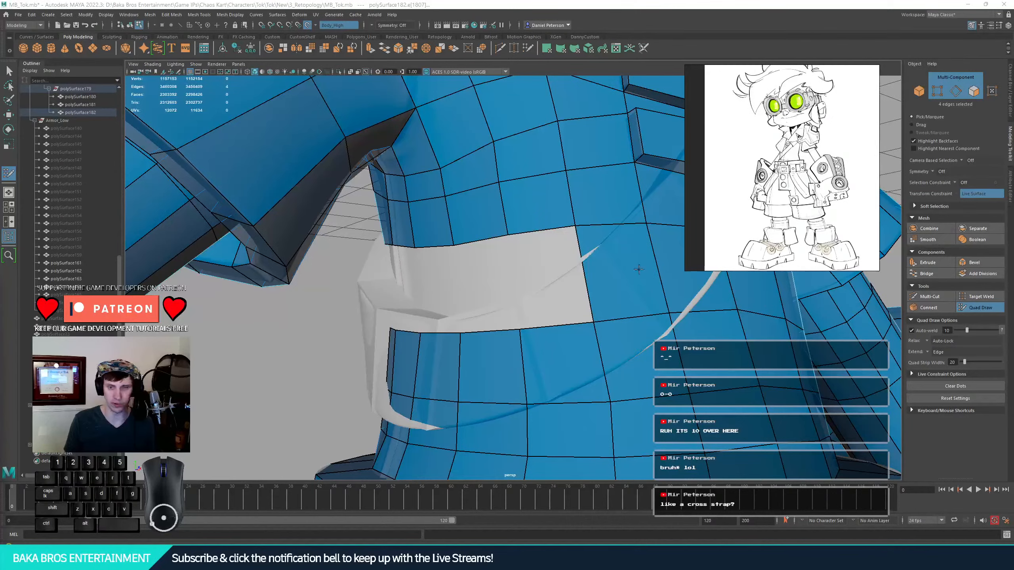
pyautogui.keyDown('alt'); pyautogui.moveTo(511, 251); pyautogui.dragTo(512, 292); pyautogui.keyUp('alt')
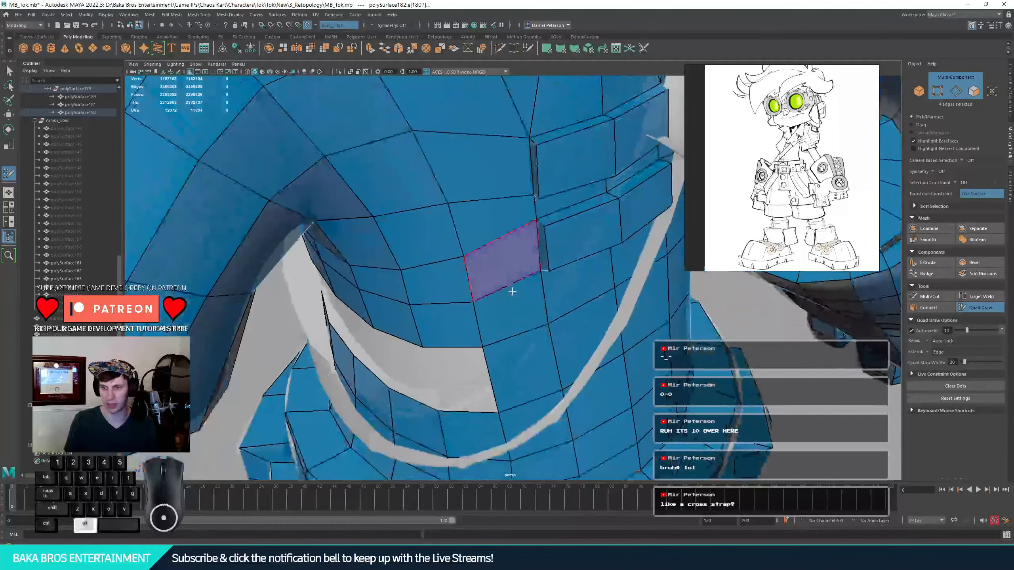
pyautogui.keyDown('ctrl'); pyautogui.keyDown('shift'); pyautogui.click(504, 349); pyautogui.keyUp('shift'); pyautogui.keyUp('ctrl')
pyautogui.keyDown('alt'); pyautogui.moveTo(536, 339); pyautogui.dragTo(494, 194); pyautogui.keyUp('alt')
pyautogui.keyDown('ctrl'); pyautogui.keyDown('shift'); pyautogui.click(495, 247); pyautogui.keyUp('shift'); pyautogui.keyUp('ctrl')
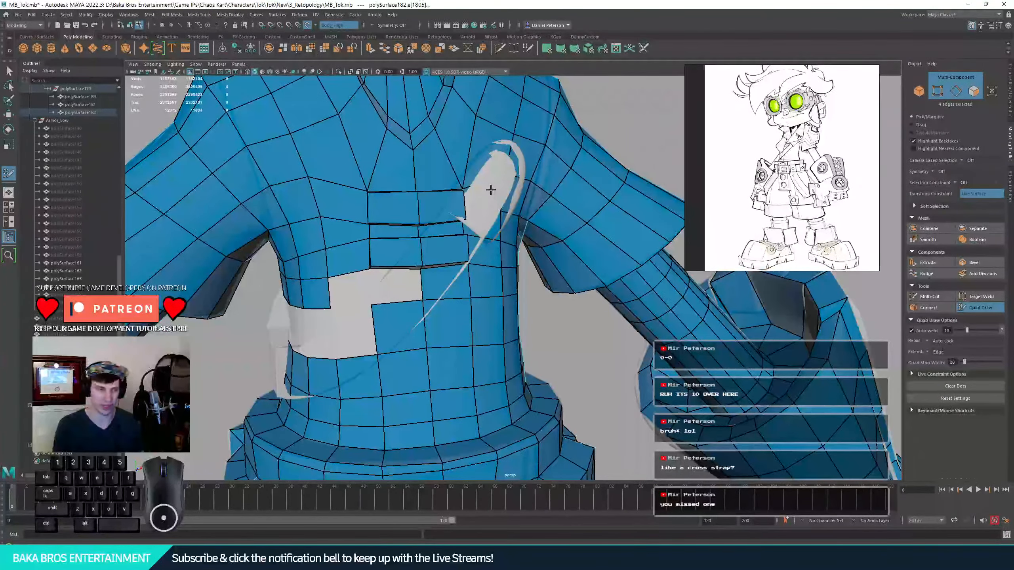
# - Delete the shirt faces beneath and around the strap's thick shoulder piece on the front of the chest
pyautogui.keyDown('alt'); pyautogui.moveTo(536, 238); pyautogui.dragTo(486, 237); pyautogui.keyUp('alt')
pyautogui.keyDown('ctrl'); pyautogui.keyDown('shift'); pyautogui.click(524, 250); pyautogui.keyUp('shift'); pyautogui.keyUp('ctrl')
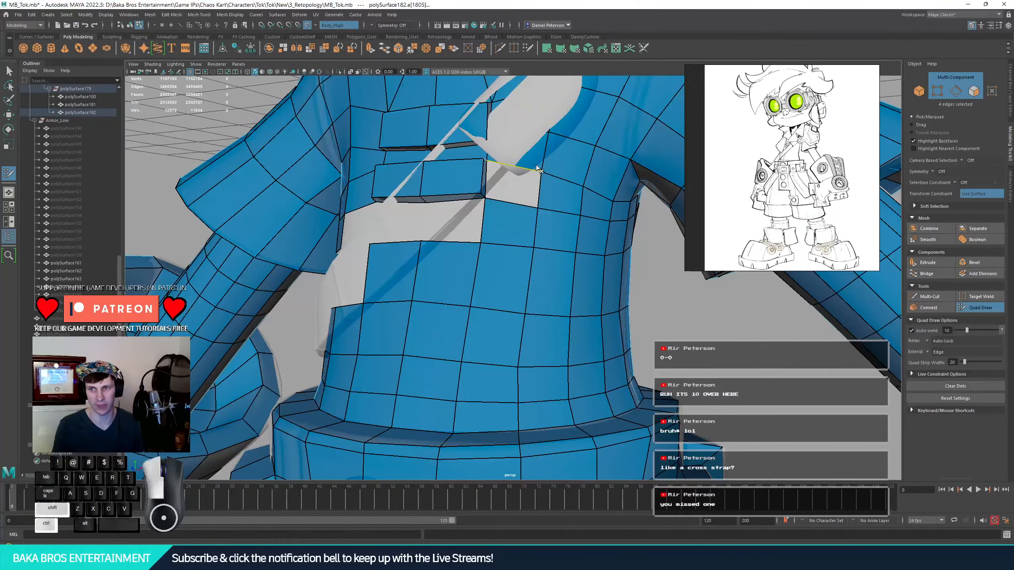
pyautogui.keyDown('alt'); pyautogui.moveTo(539, 158); pyautogui.dragTo(475, 255); pyautogui.keyUp('alt')
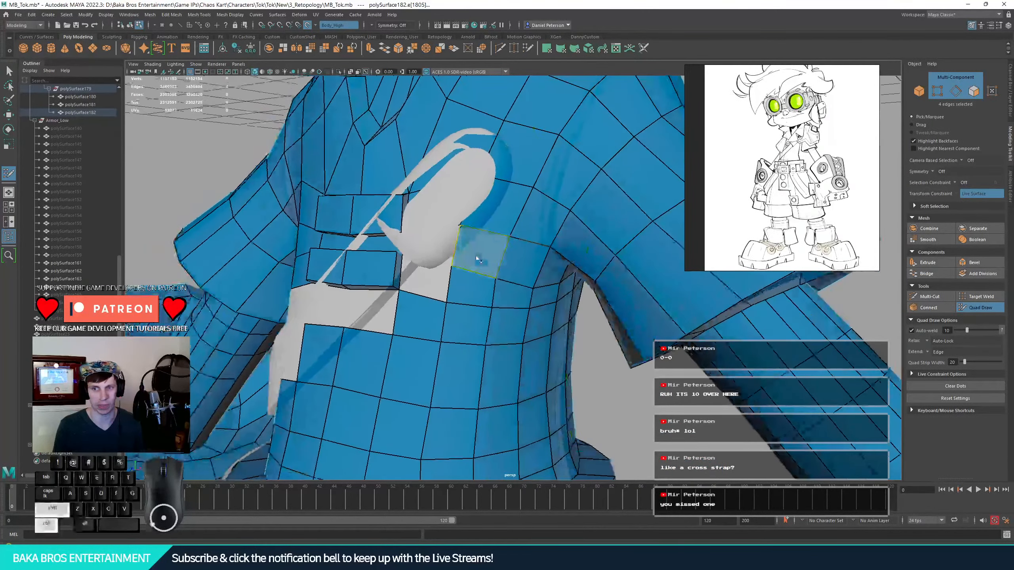
pyautogui.keyDown('ctrl'); pyautogui.keyDown('shift'); pyautogui.click(502, 203); pyautogui.keyUp('shift'); pyautogui.keyUp('ctrl')
pyautogui.keyDown('ctrl'); pyautogui.keyDown('shift'); pyautogui.click(463, 128); pyautogui.keyUp('shift'); pyautogui.keyUp('ctrl')
pyautogui.keyDown('ctrl'); pyautogui.keyDown('shift'); pyautogui.click(435, 172); pyautogui.keyUp('shift'); pyautogui.keyUp('ctrl')
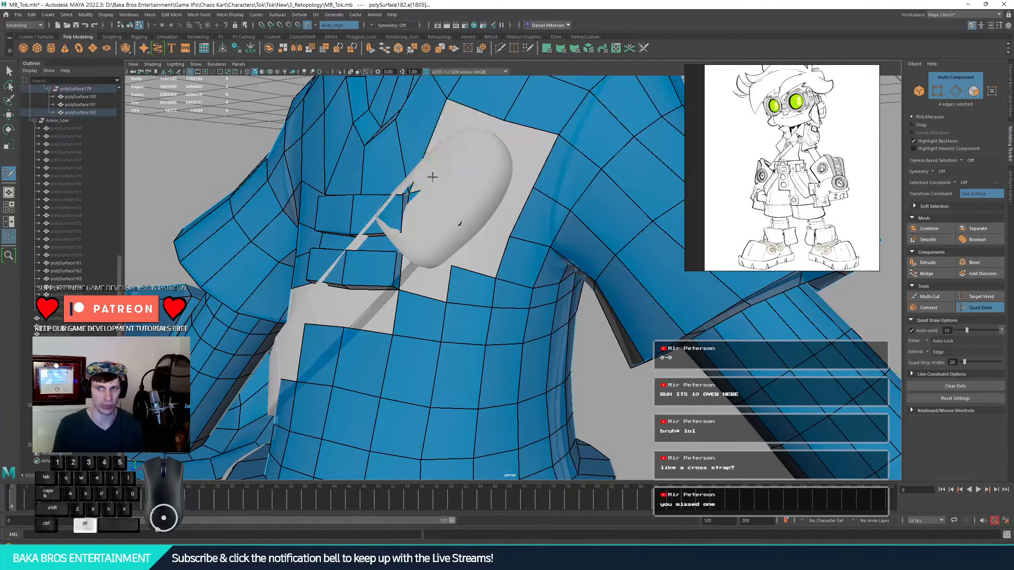
# - Delete the leftover shirt face poking through beneath the strap's thick shoulder piece on the chest
pyautogui.moveTo(434, 178)
pyautogui.keyDown('alt'); pyautogui.mouseDown()
pyautogui.moveTo(530, 187)
pyautogui.moveTo(475, 168)
pyautogui.mouseUp(); pyautogui.keyUp('alt')
pyautogui.keyDown('alt'); pyautogui.moveTo(475, 168); pyautogui.dragTo(591, 200, button='right'); pyautogui.keyUp('alt')
pyautogui.keyDown('alt'); pyautogui.moveTo(547, 150); pyautogui.dragTo(489, 218, button='middle'); pyautogui.keyUp('alt')
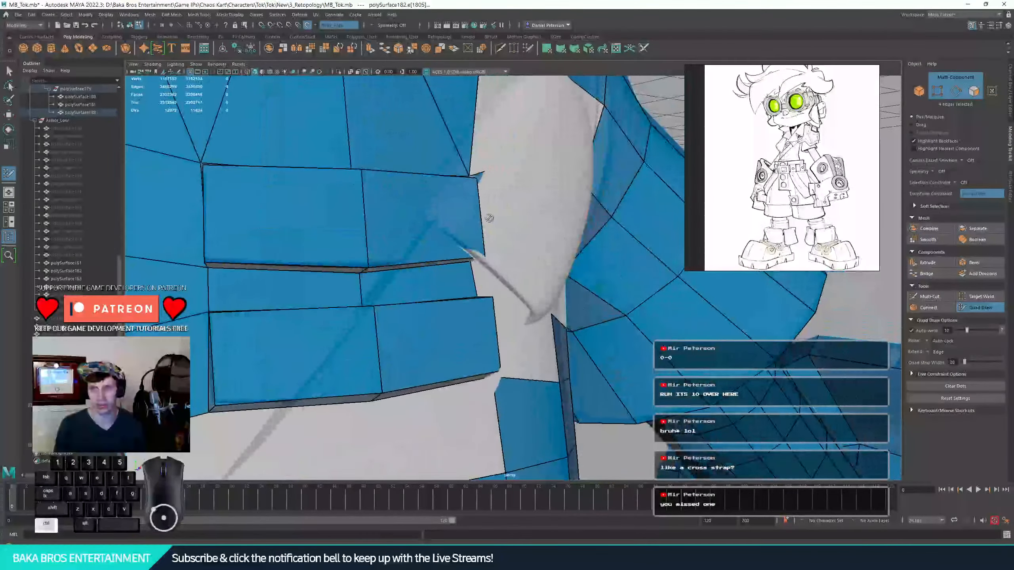
pyautogui.moveTo(467, 273)
pyautogui.keyDown('alt'); pyautogui.mouseDown()
pyautogui.moveTo(446, 256)
pyautogui.moveTo(429, 272)
pyautogui.moveTo(446, 234)
pyautogui.moveTo(407, 225)
pyautogui.moveTo(433, 169)
pyautogui.moveTo(510, 290)
pyautogui.moveTo(482, 267)
pyautogui.mouseUp(); pyautogui.keyUp('alt')
pyautogui.keyDown('alt'); pyautogui.moveTo(483, 268); pyautogui.dragTo(771, 302, button='right'); pyautogui.keyUp('alt')
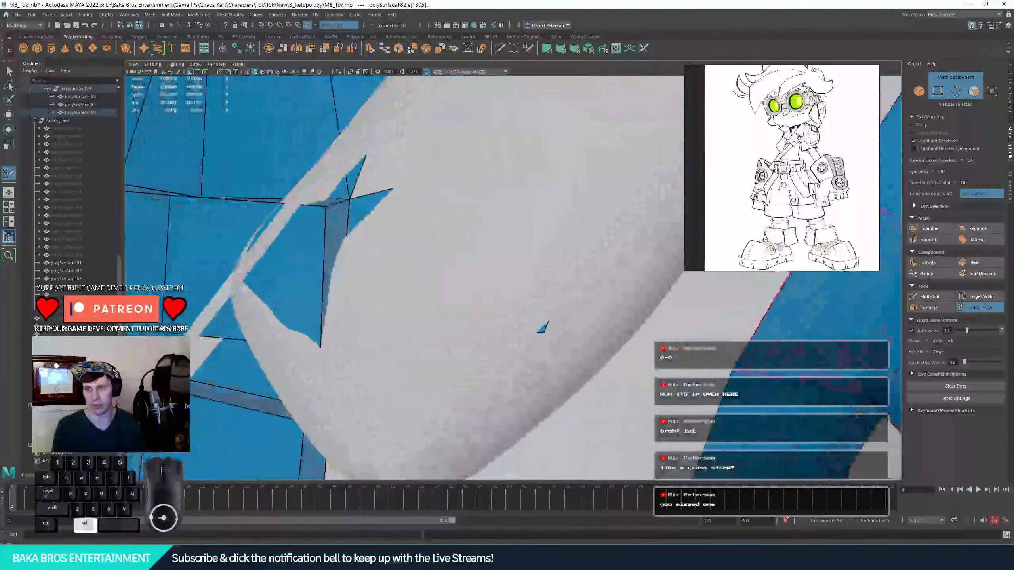
pyautogui.keyDown('alt'); pyautogui.moveTo(596, 329); pyautogui.dragTo(502, 268); pyautogui.keyUp('alt')
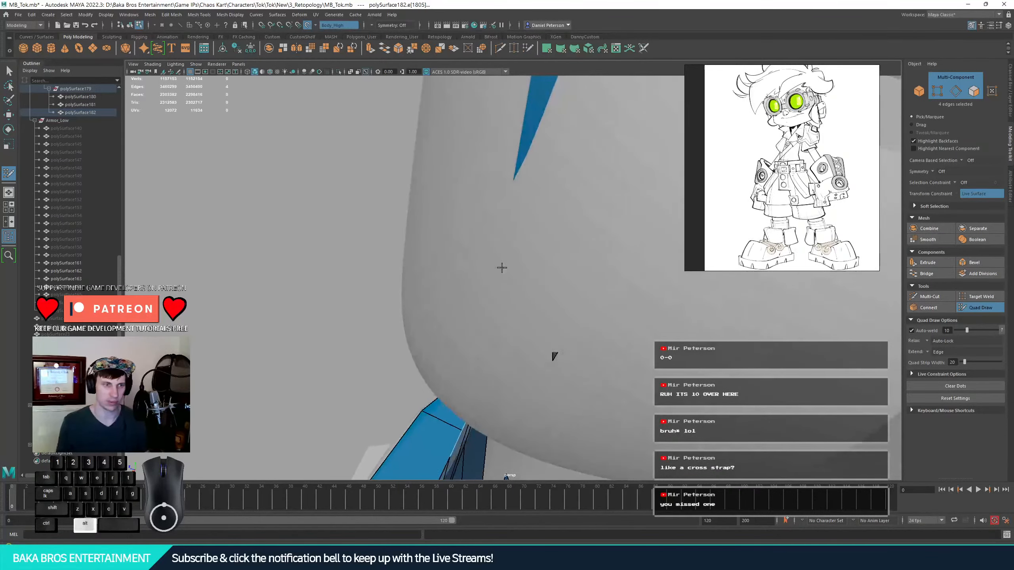
pyautogui.moveTo(568, 316)
pyautogui.keyDown('alt'); pyautogui.mouseDown()
pyautogui.moveTo(516, 355)
pyautogui.moveTo(536, 347)
pyautogui.mouseUp(); pyautogui.keyUp('alt')
pyautogui.keyDown('ctrl'); pyautogui.keyDown('shift'); pyautogui.click(527, 297); pyautogui.keyUp('shift'); pyautogui.keyUp('ctrl')
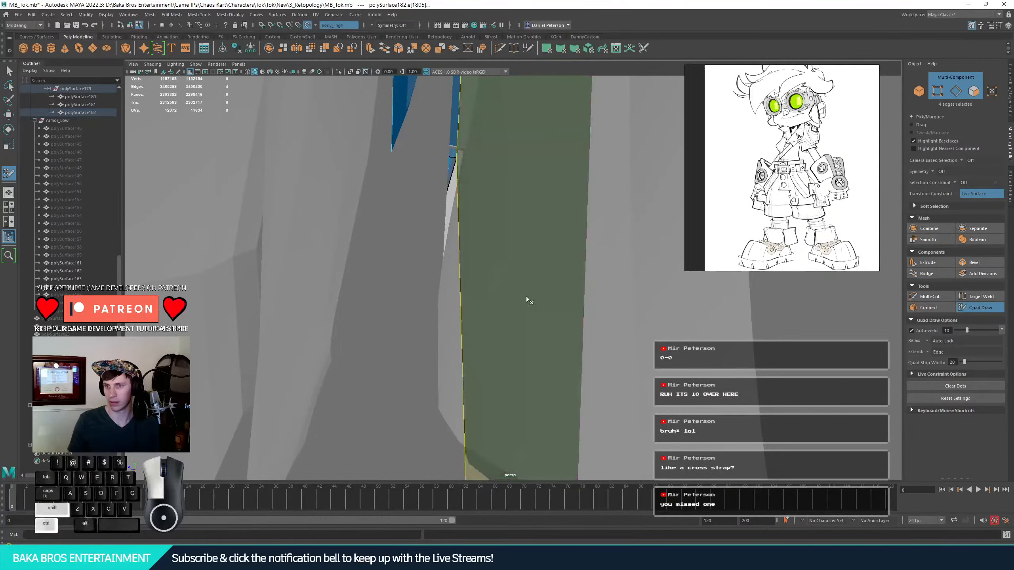
# - Delete the row of shirt faces just above the waist that lies under the lower edge of the strap
pyautogui.keyDown('alt'); pyautogui.moveTo(550, 276); pyautogui.dragTo(432, 266, button='right'); pyautogui.keyUp('alt')
pyautogui.keyDown('alt'); pyautogui.moveTo(431, 266); pyautogui.dragTo(549, 240); pyautogui.keyUp('alt')
pyautogui.keyDown('alt'); pyautogui.moveTo(548, 241); pyautogui.dragTo(423, 212, button='right'); pyautogui.keyUp('alt')
pyautogui.moveTo(423, 212)
pyautogui.keyDown('alt'); pyautogui.mouseDown()
pyautogui.moveTo(513, 159)
pyautogui.moveTo(503, 159)
pyautogui.moveTo(493, 218)
pyautogui.mouseUp(); pyautogui.keyUp('alt')
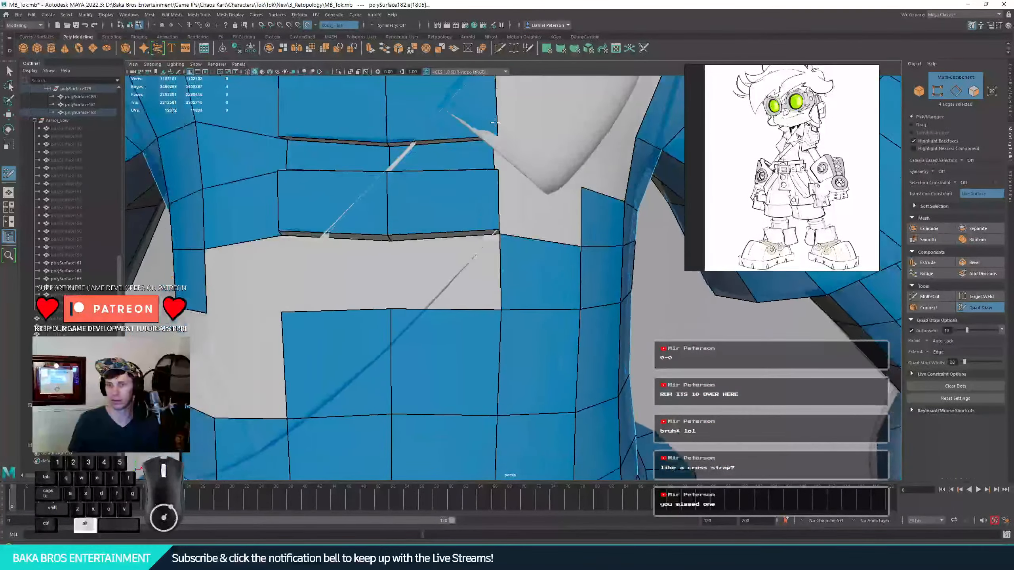
pyautogui.keyDown('alt'); pyautogui.moveTo(493, 217); pyautogui.dragTo(488, 246, button='right'); pyautogui.keyUp('alt')
pyautogui.keyDown('alt'); pyautogui.moveTo(487, 257); pyautogui.dragTo(505, 255); pyautogui.keyUp('alt')
pyautogui.keyDown('ctrl'); pyautogui.keyDown('shift'); pyautogui.click(505, 255); pyautogui.keyUp('shift'); pyautogui.keyUp('ctrl')
pyautogui.keyDown('ctrl'); pyautogui.keyDown('shift'); pyautogui.click(413, 260); pyautogui.keyUp('shift'); pyautogui.keyUp('ctrl')
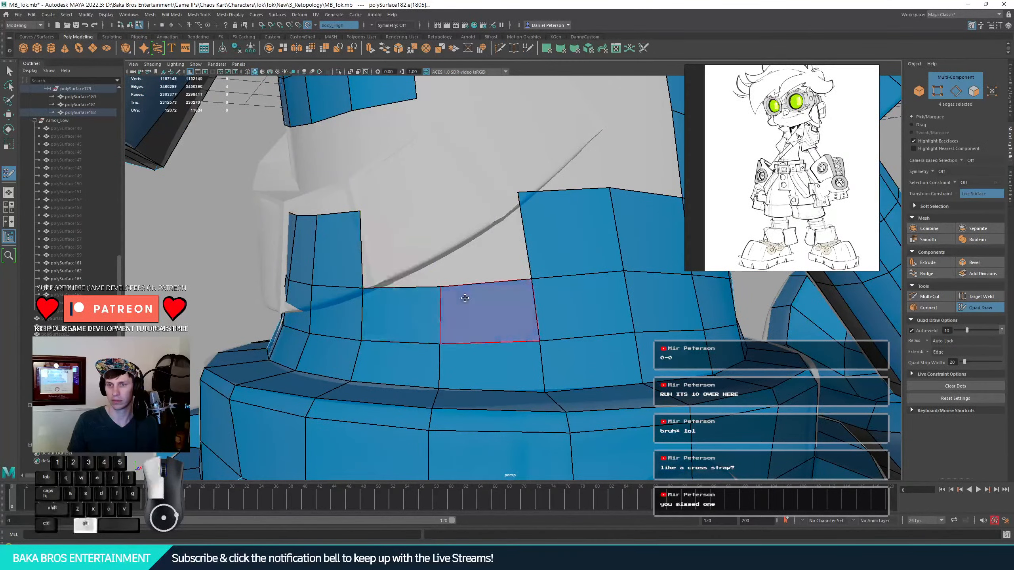
pyautogui.keyDown('alt'); pyautogui.moveTo(464, 297); pyautogui.dragTo(453, 305); pyautogui.keyUp('alt')
pyautogui.keyDown('ctrl'); pyautogui.keyDown('shift'); pyautogui.click(424, 286); pyautogui.keyUp('shift'); pyautogui.keyUp('ctrl')
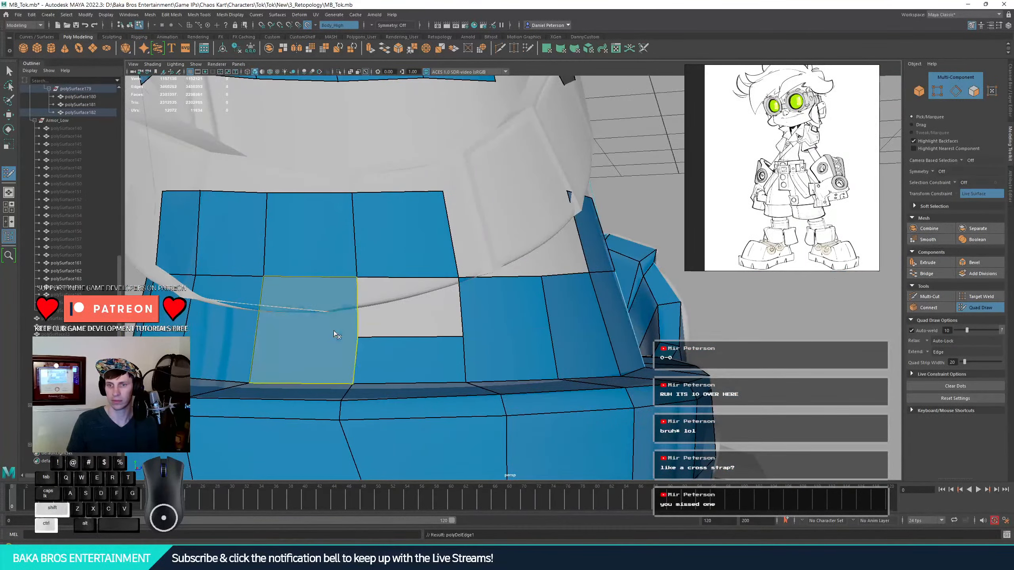
pyautogui.keyDown('ctrl'); pyautogui.keyDown('shift'); pyautogui.click(316, 328); pyautogui.keyUp('shift'); pyautogui.keyUp('ctrl')
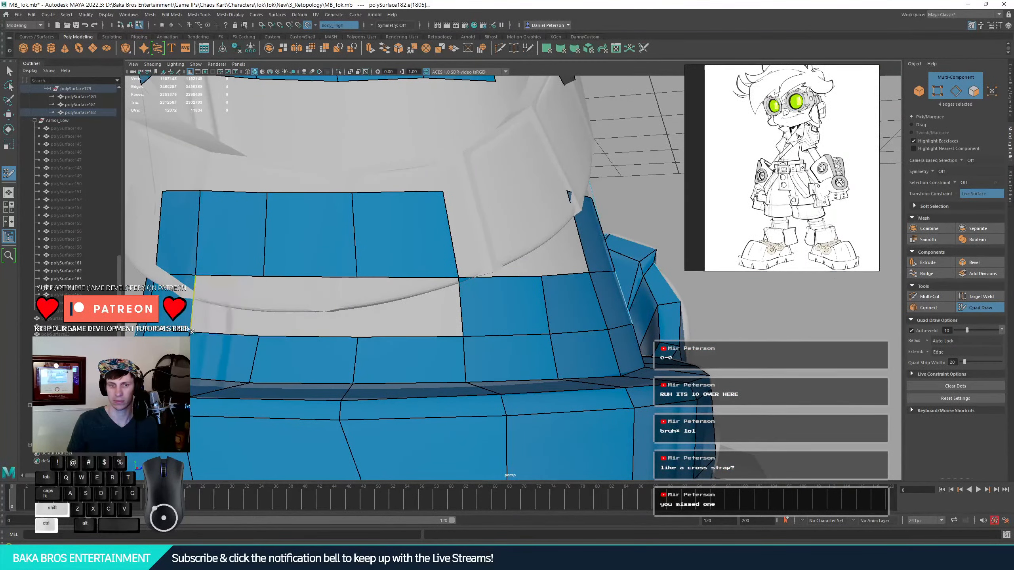
# - Delete the leftover end faces of the raised front flaps hidden beneath the strap on the chest
pyautogui.keyDown('alt'); pyautogui.moveTo(289, 322); pyautogui.dragTo(445, 250); pyautogui.keyUp('alt')
pyautogui.keyDown('alt'); pyautogui.moveTo(509, 269); pyautogui.dragTo(459, 240); pyautogui.keyUp('alt')
pyautogui.keyDown('alt'); pyautogui.moveTo(519, 216); pyautogui.dragTo(477, 351, button='middle'); pyautogui.keyUp('alt')
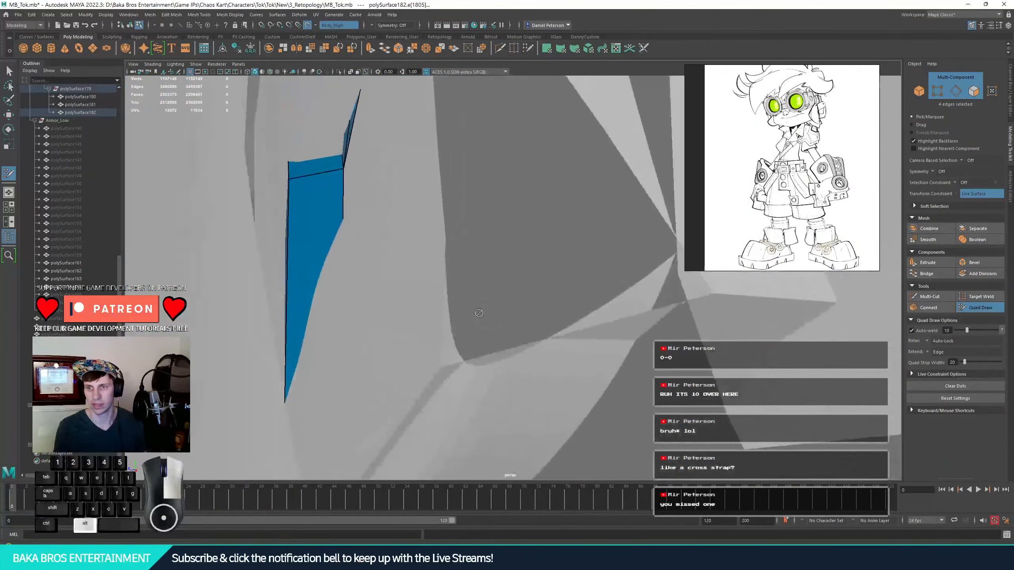
pyautogui.keyDown('alt'); pyautogui.moveTo(477, 352); pyautogui.dragTo(451, 316); pyautogui.keyUp('alt')
pyautogui.keyDown('alt'); pyautogui.moveTo(303, 223); pyautogui.dragTo(494, 296, button='middle'); pyautogui.keyUp('alt')
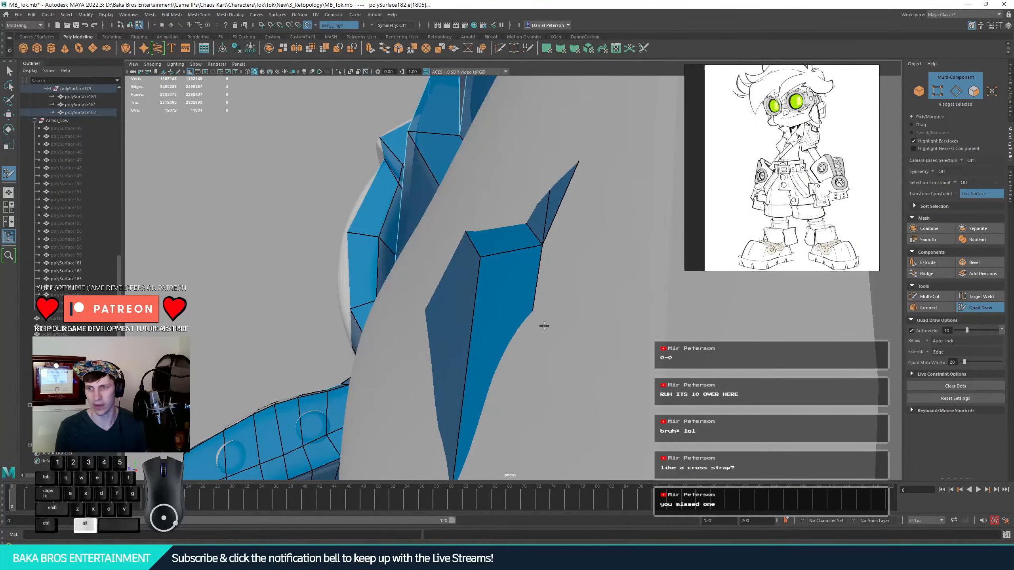
pyautogui.keyDown('alt'); pyautogui.moveTo(544, 326); pyautogui.dragTo(507, 312); pyautogui.keyUp('alt')
pyautogui.moveTo(507, 312)
pyautogui.keyDown('alt'); pyautogui.mouseDown(button='right')
pyautogui.moveTo(555, 329)
pyautogui.moveTo(521, 303)
pyautogui.moveTo(510, 328)
pyautogui.moveTo(467, 308)
pyautogui.mouseUp(button='right'); pyautogui.keyUp('alt')
pyautogui.keyDown('ctrl'); pyautogui.keyDown('shift'); pyautogui.click(522, 302); pyautogui.keyUp('shift'); pyautogui.keyUp('ctrl')
pyautogui.keyDown('alt'); pyautogui.moveTo(467, 308); pyautogui.dragTo(491, 232); pyautogui.keyUp('alt')
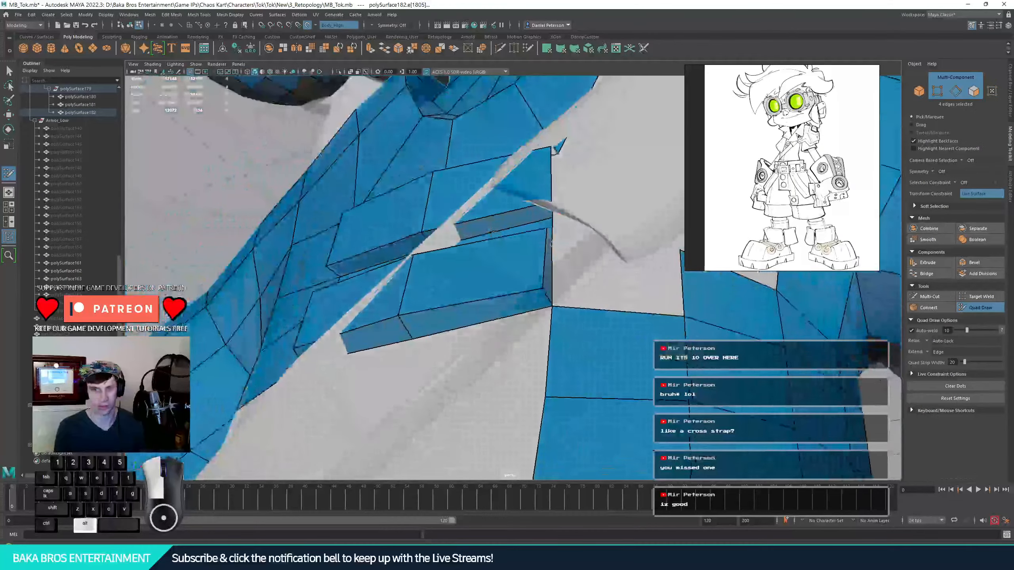
pyautogui.keyDown('alt'); pyautogui.moveTo(491, 232); pyautogui.dragTo(640, 232, button='right'); pyautogui.keyUp('alt')
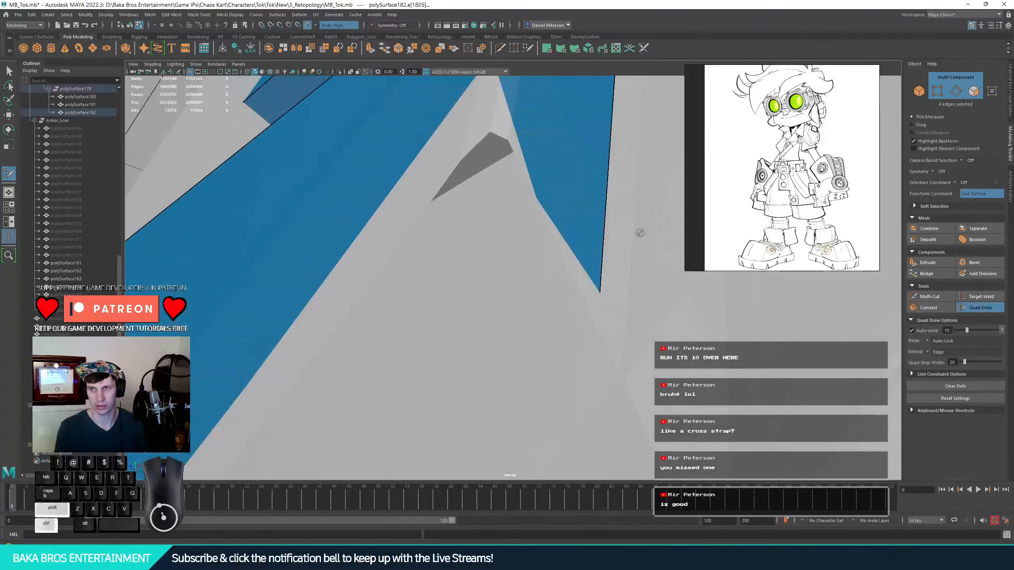
pyautogui.keyDown('ctrl'); pyautogui.keyDown('shift'); pyautogui.click(591, 178); pyautogui.keyUp('shift'); pyautogui.keyUp('ctrl')
# - Delete the narrow leftover shirt faces buried in the strap at the side of the torso above the waist
pyautogui.keyDown('alt'); pyautogui.moveTo(566, 207); pyautogui.dragTo(532, 246, button='right'); pyautogui.keyUp('alt')
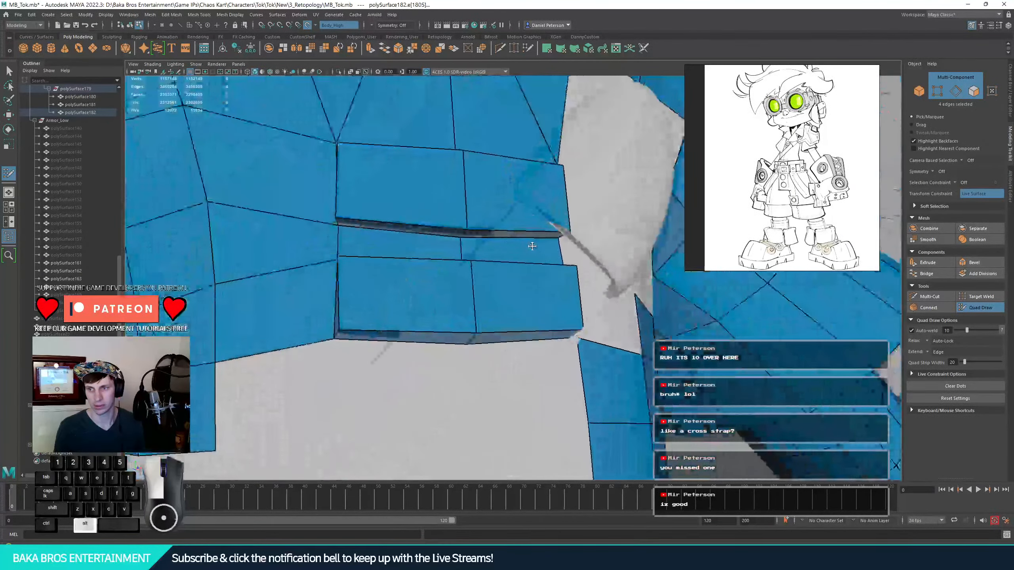
pyautogui.keyDown('alt'); pyautogui.moveTo(532, 246); pyautogui.dragTo(541, 268); pyautogui.keyUp('alt')
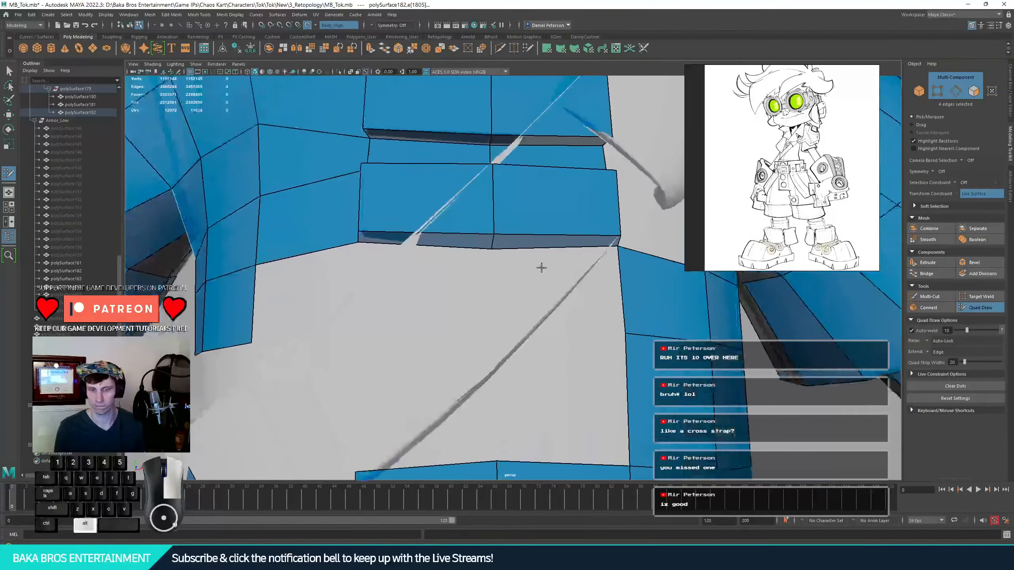
pyautogui.keyDown('alt'); pyautogui.moveTo(585, 181); pyautogui.dragTo(487, 237); pyautogui.keyUp('alt')
pyautogui.keyDown('alt'); pyautogui.moveTo(389, 325); pyautogui.dragTo(351, 263); pyautogui.keyUp('alt')
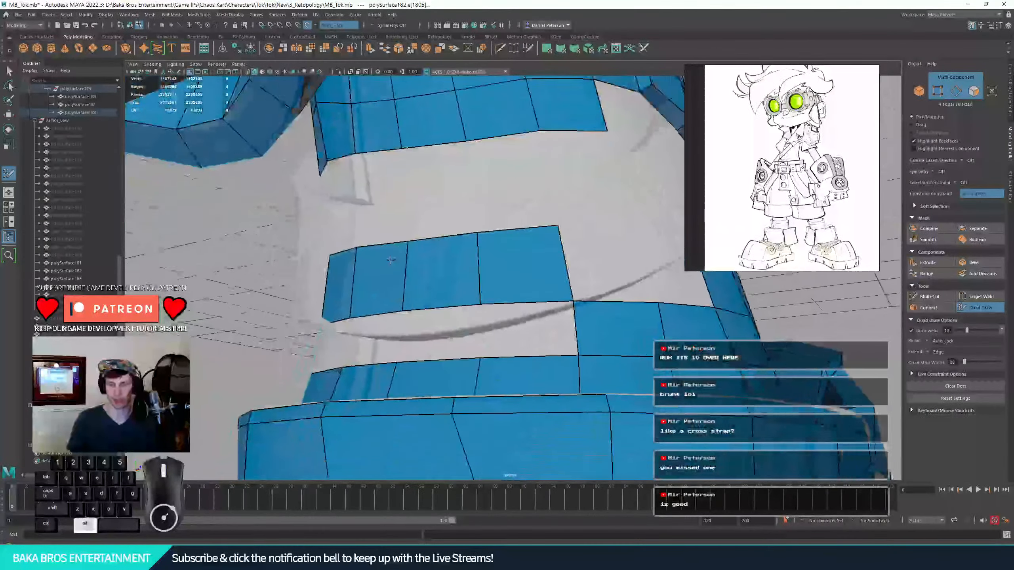
pyautogui.keyDown('alt'); pyautogui.moveTo(351, 264); pyautogui.dragTo(469, 307, button='right'); pyautogui.keyUp('alt')
pyautogui.keyDown('alt'); pyautogui.moveTo(469, 308); pyautogui.dragTo(388, 332); pyautogui.keyUp('alt')
pyautogui.moveTo(388, 332)
pyautogui.keyDown('alt'); pyautogui.mouseDown(button='right')
pyautogui.moveTo(444, 349)
pyautogui.moveTo(445, 389)
pyautogui.mouseUp(button='right'); pyautogui.keyUp('alt')
pyautogui.keyDown('alt'); pyautogui.moveTo(445, 389); pyautogui.dragTo(411, 383); pyautogui.keyUp('alt')
pyautogui.keyDown('ctrl'); pyautogui.keyDown('shift'); pyautogui.click(392, 338); pyautogui.keyUp('shift'); pyautogui.keyUp('ctrl')
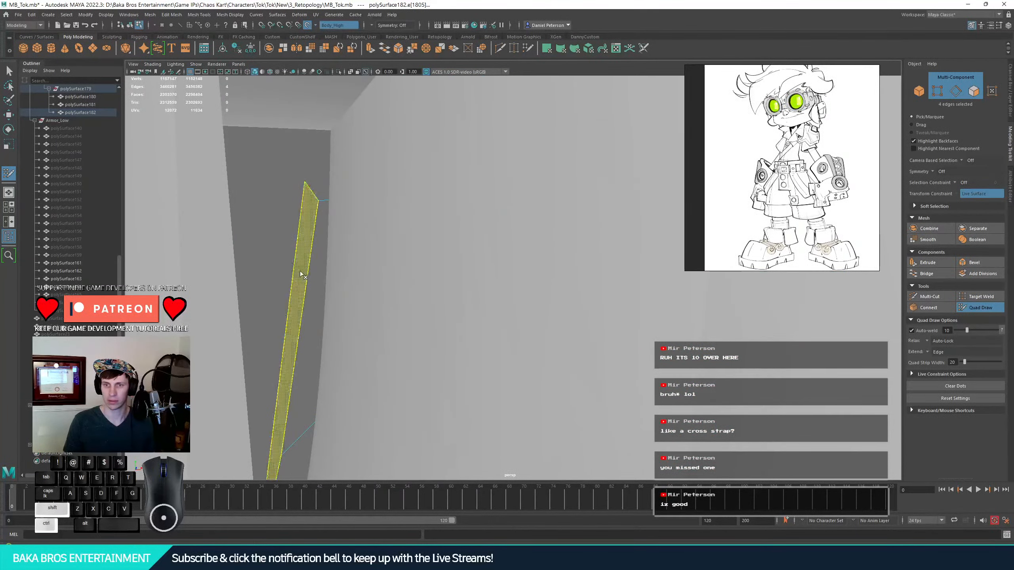
pyautogui.keyDown('ctrl'); pyautogui.keyDown('shift'); pyautogui.click(313, 270); pyautogui.keyUp('shift'); pyautogui.keyUp('ctrl')
pyautogui.keyDown('ctrl'); pyautogui.keyDown('shift'); pyautogui.click(314, 268); pyautogui.keyUp('shift'); pyautogui.keyUp('ctrl')
# - Remove the remaining wide shirt face that cuts through the strap at the side of the torso
pyautogui.keyDown('alt'); pyautogui.moveTo(331, 320); pyautogui.dragTo(404, 332); pyautogui.keyUp('alt')
pyautogui.keyDown('alt'); pyautogui.moveTo(404, 331); pyautogui.dragTo(425, 281, button='middle'); pyautogui.keyUp('alt')
pyautogui.keyDown('alt'); pyautogui.moveTo(426, 281); pyautogui.dragTo(446, 288, button='right'); pyautogui.keyUp('alt')
pyautogui.keyDown('alt'); pyautogui.moveTo(446, 288); pyautogui.dragTo(384, 291); pyautogui.keyUp('alt')
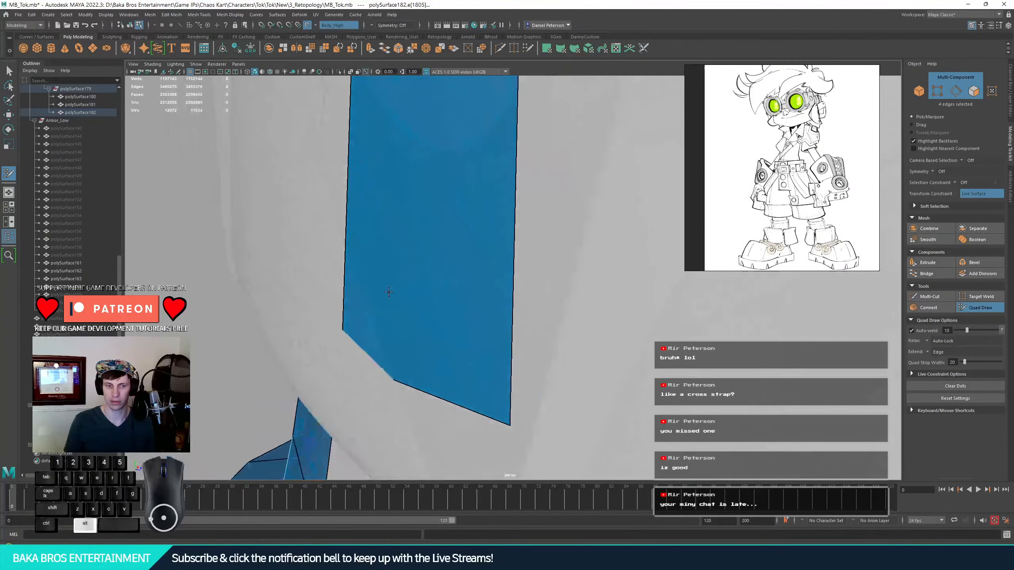
pyautogui.keyDown('alt'); pyautogui.moveTo(384, 291); pyautogui.dragTo(413, 289, button='middle'); pyautogui.keyUp('alt')
pyautogui.keyDown('alt'); pyautogui.moveTo(414, 289); pyautogui.dragTo(439, 276); pyautogui.keyUp('alt')
pyautogui.keyDown('ctrl'); pyautogui.keyDown('shift'); pyautogui.click(439, 276); pyautogui.keyUp('shift'); pyautogui.keyUp('ctrl')
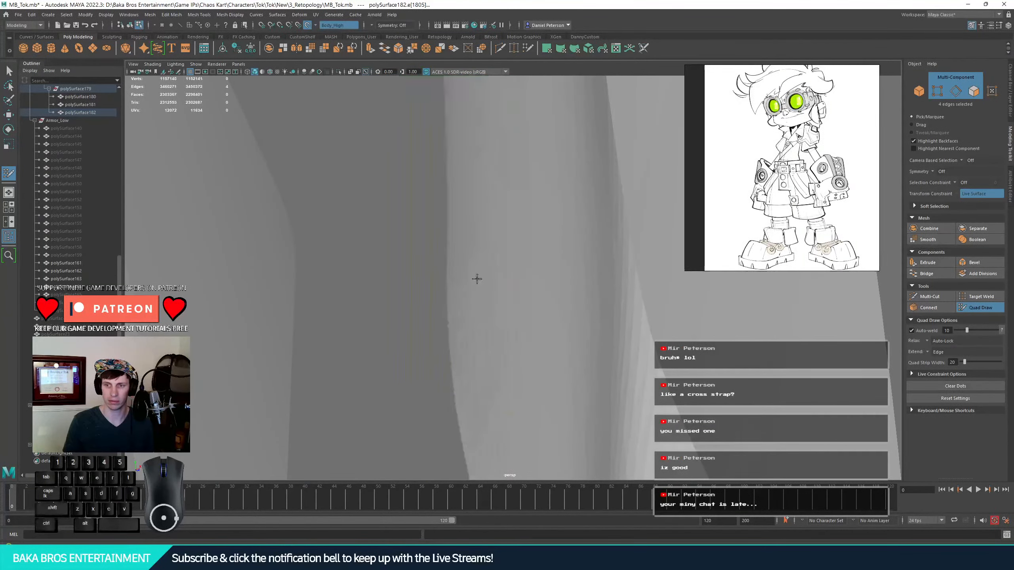
# - Delete the sliver faces left beneath the strap along the side of the back
pyautogui.keyDown('alt'); pyautogui.moveTo(450, 298); pyautogui.dragTo(378, 305, button='right'); pyautogui.keyUp('alt')
pyautogui.keyDown('alt'); pyautogui.moveTo(377, 305); pyautogui.dragTo(557, 282); pyautogui.keyUp('alt')
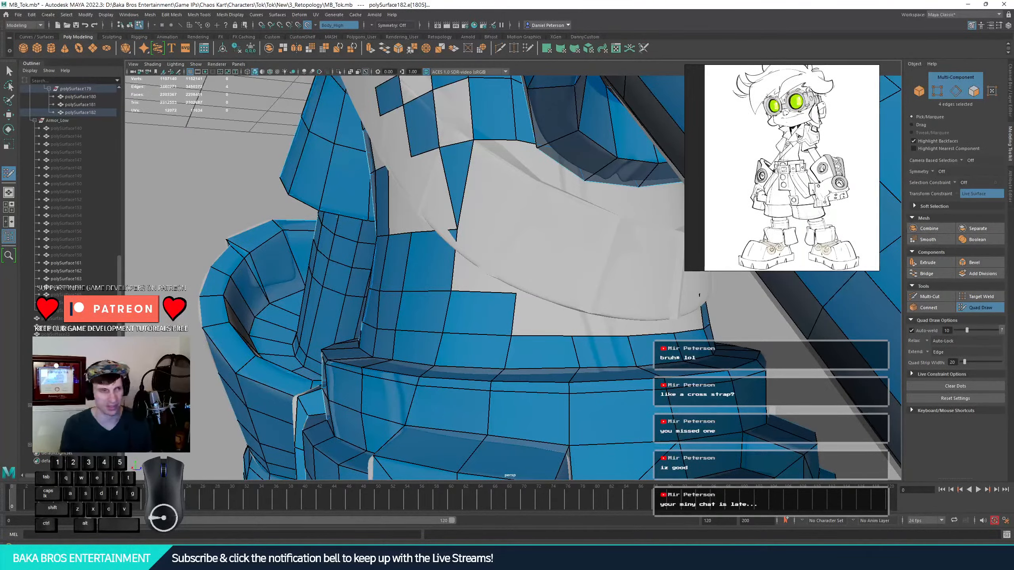
pyautogui.keyDown('alt'); pyautogui.moveTo(349, 301); pyautogui.dragTo(506, 301); pyautogui.keyUp('alt')
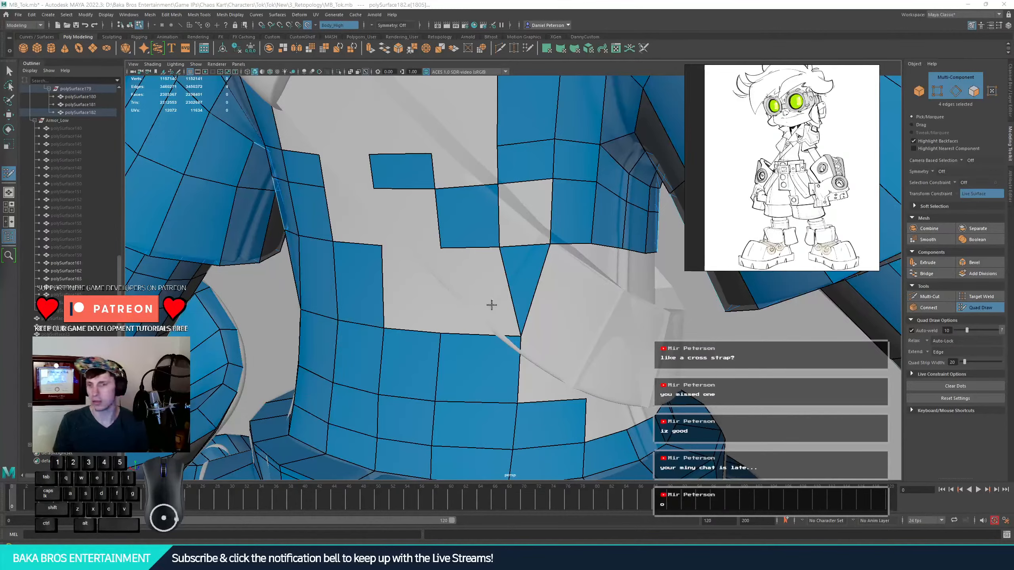
pyautogui.keyDown('alt'); pyautogui.moveTo(492, 305); pyautogui.dragTo(471, 274); pyautogui.keyUp('alt')
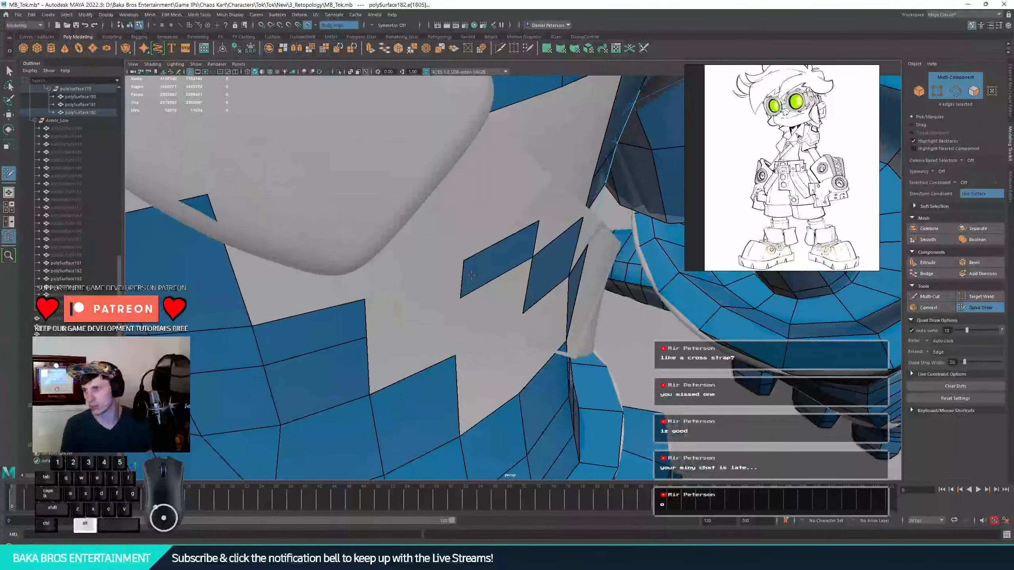
pyautogui.keyDown('alt'); pyautogui.moveTo(471, 275); pyautogui.dragTo(631, 350, button='right'); pyautogui.keyUp('alt')
pyautogui.keyDown('alt'); pyautogui.moveTo(631, 349); pyautogui.dragTo(658, 380); pyautogui.keyUp('alt')
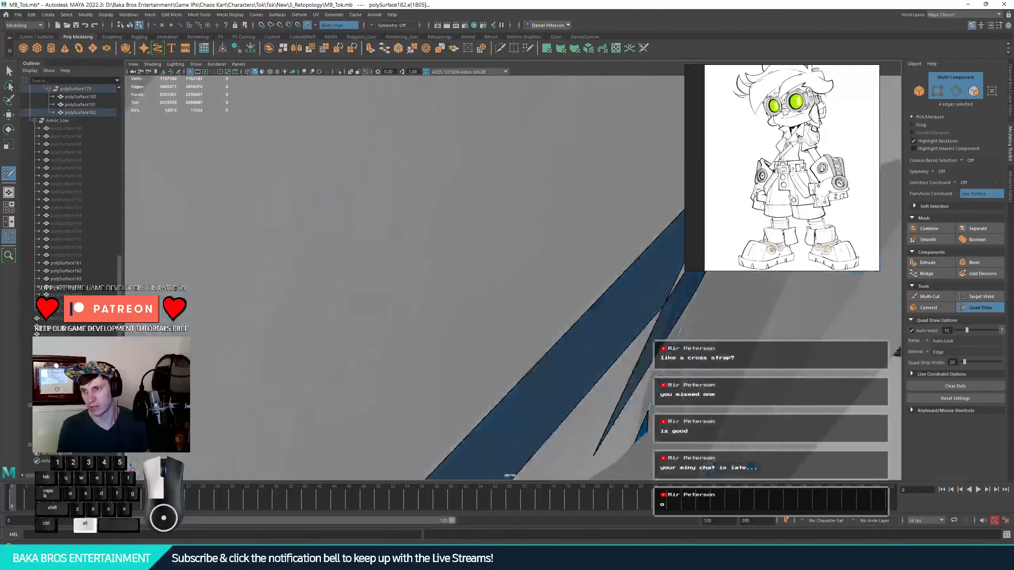
pyautogui.keyDown('ctrl'); pyautogui.keyDown('shift'); pyautogui.click(615, 349); pyautogui.keyUp('shift'); pyautogui.keyUp('ctrl')
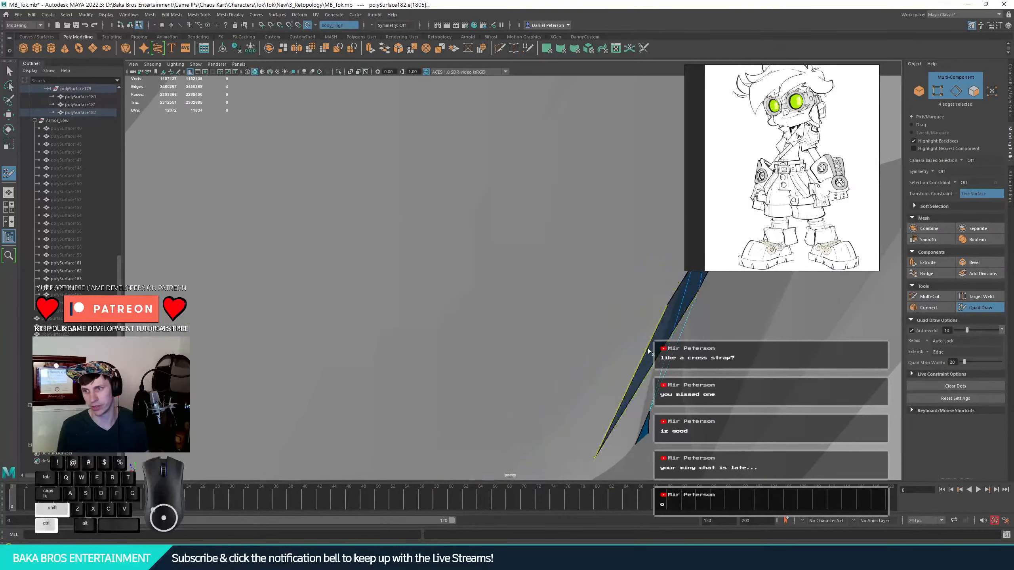
pyautogui.keyDown('alt'); pyautogui.moveTo(624, 354); pyautogui.dragTo(579, 326); pyautogui.keyUp('alt')
pyautogui.keyDown('ctrl'); pyautogui.keyDown('shift'); pyautogui.click(631, 363); pyautogui.keyUp('shift'); pyautogui.keyUp('ctrl')
pyautogui.keyDown('alt'); pyautogui.moveTo(464, 335); pyautogui.dragTo(458, 263); pyautogui.keyUp('alt')
pyautogui.keyDown('alt'); pyautogui.moveTo(457, 263); pyautogui.dragTo(561, 250, button='right'); pyautogui.keyUp('alt')
pyautogui.keyDown('alt'); pyautogui.moveTo(561, 249); pyautogui.dragTo(524, 291, button='middle'); pyautogui.keyUp('alt')
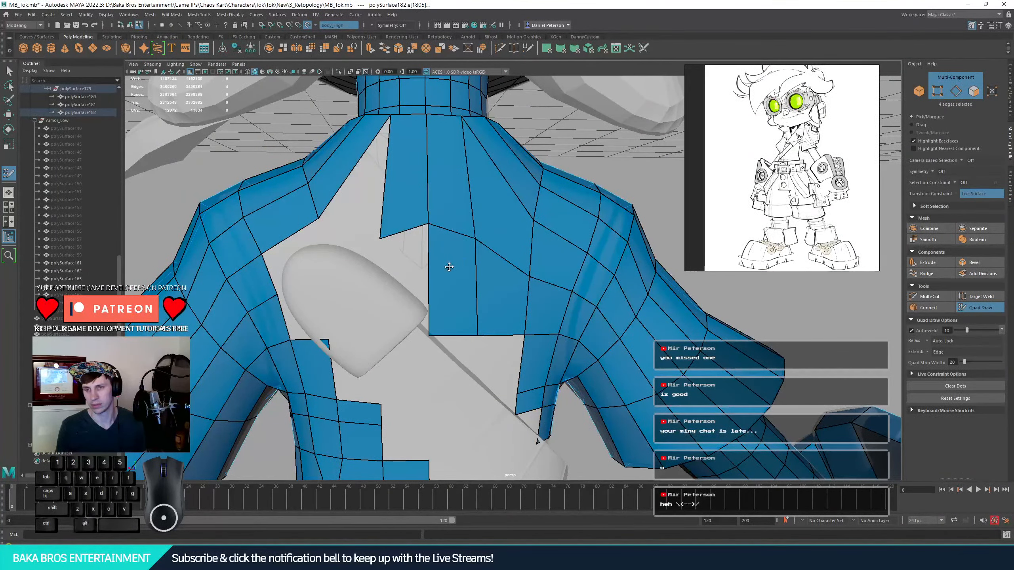
# - Save the current scene under its existing file name, MB_Tok.mb
pyautogui.keyDown('alt'); pyautogui.moveTo(449, 267); pyautogui.dragTo(455, 268, button='right'); pyautogui.keyUp('alt')
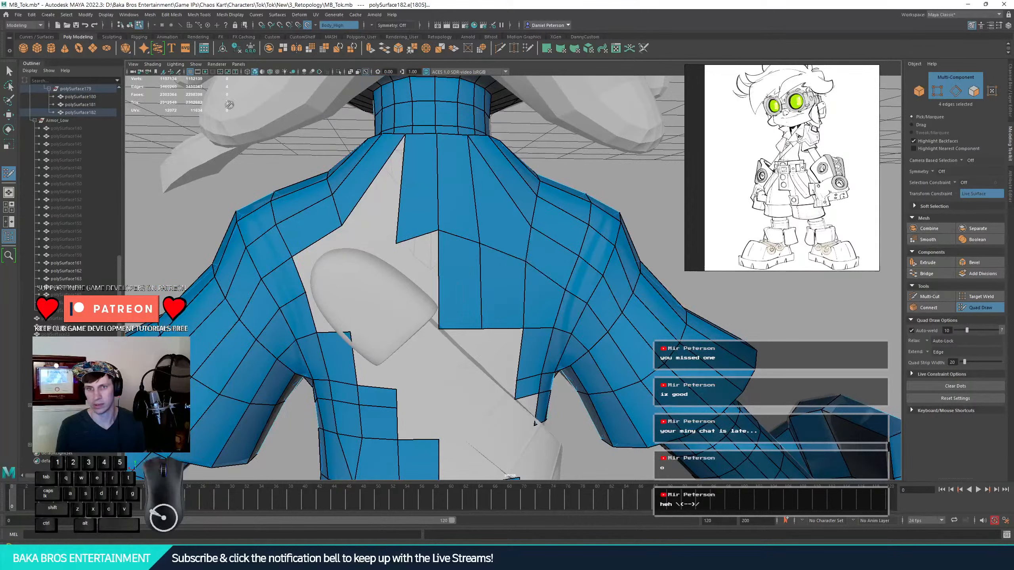
pyautogui.click(18, 14)
pyautogui.click(40, 47)
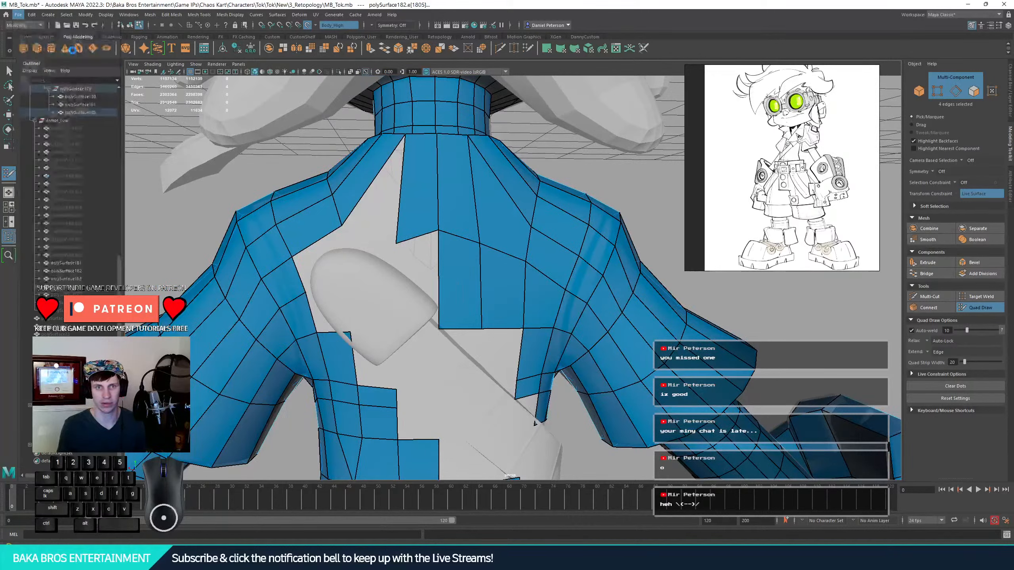
pyautogui.click(161, 108)
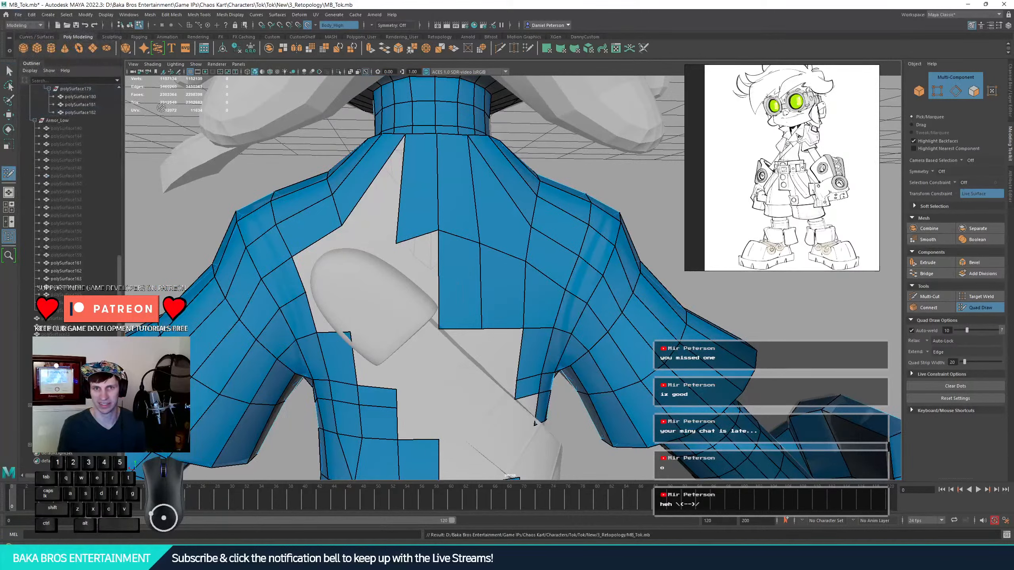
pyautogui.click(32, 14)
pyautogui.click(158, 121)
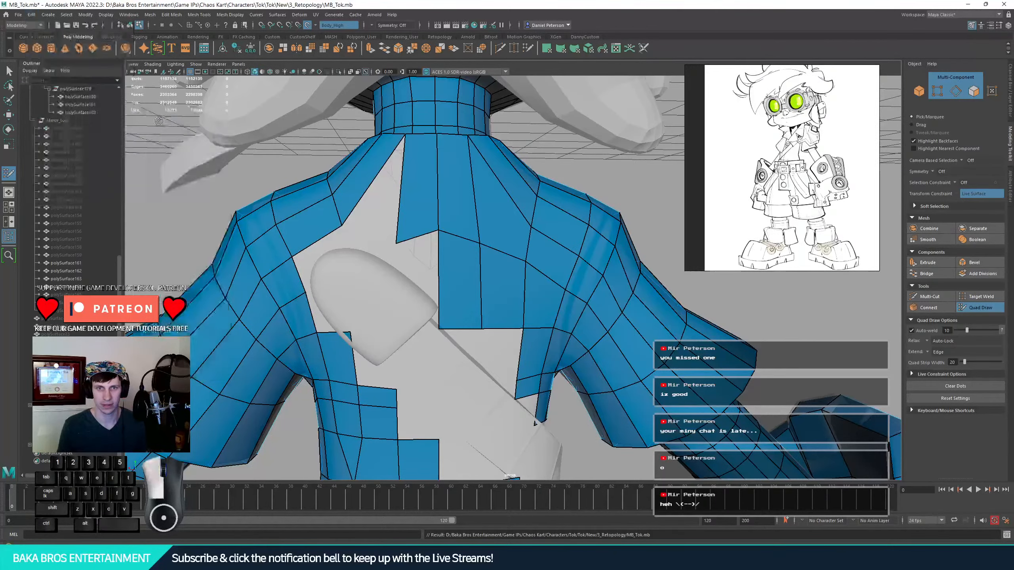
# - Fill the gap in the upper back between the neck and the thick strap piece with Quad Draw, and even out the neighbouring vertices
pyautogui.scroll(5, 432, 217)
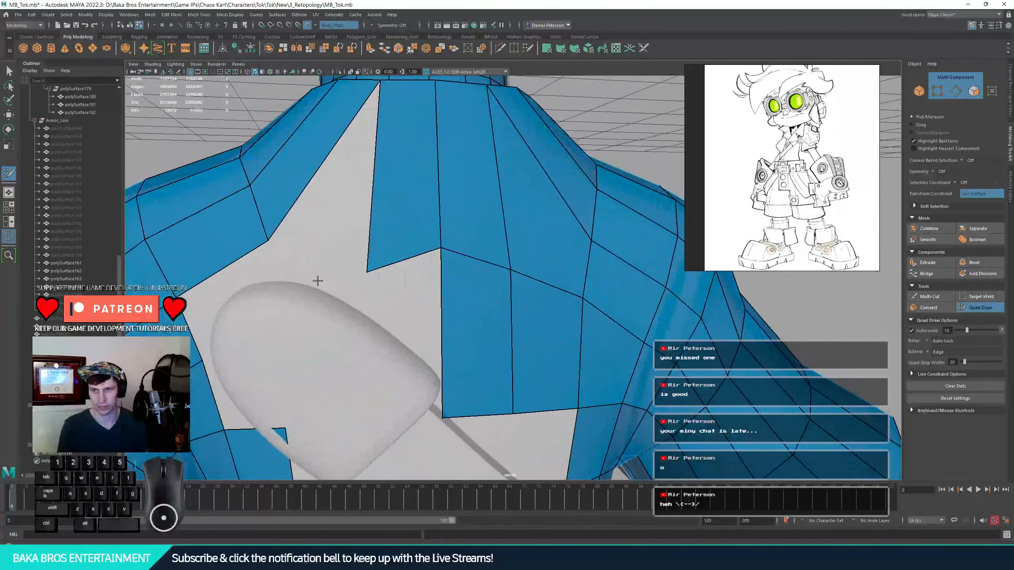
pyautogui.keyDown('shift'); pyautogui.click(332, 226); pyautogui.keyUp('shift')
pyautogui.moveTo(371, 224)
pyautogui.keyDown('alt'); pyautogui.mouseDown(button='middle')
pyautogui.moveTo(355, 217)
pyautogui.moveTo(346, 237)
pyautogui.mouseUp(button='middle'); pyautogui.keyUp('alt')
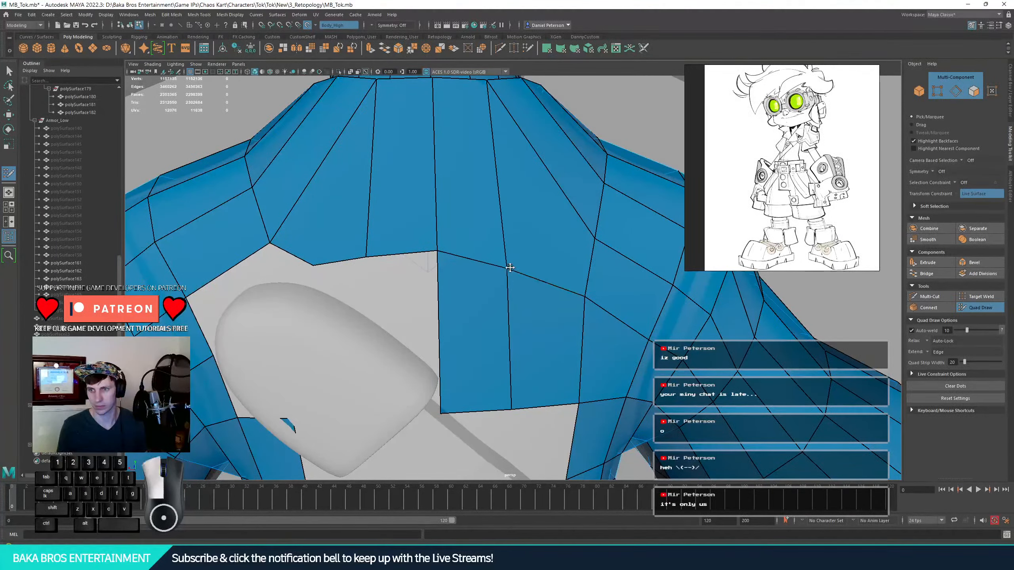
pyautogui.moveTo(509, 272); pyautogui.dragTo(506, 260)
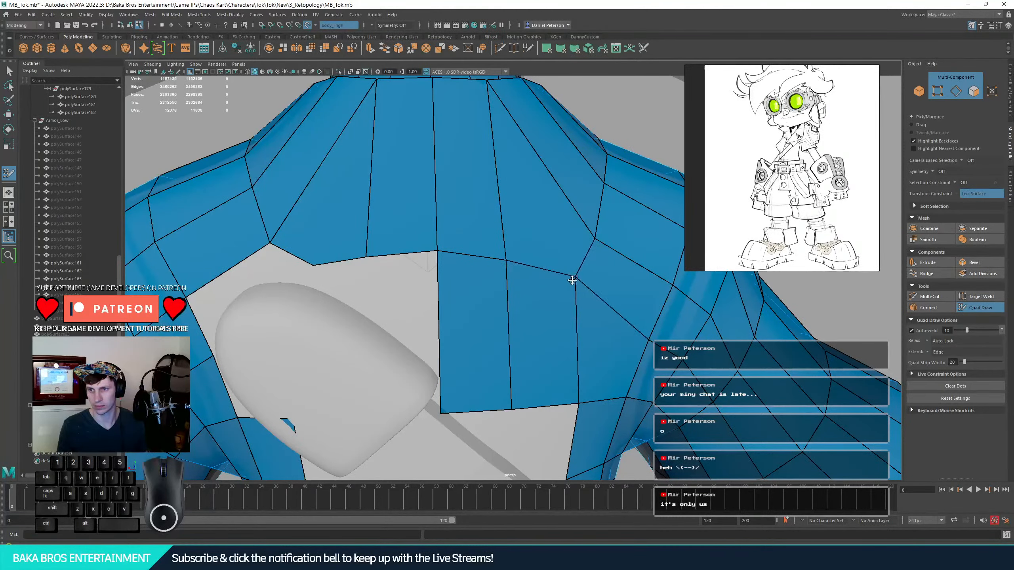
# - Reposition the open-edge vertices of the shirt back so the border follows the strap's thick piece more closely
pyautogui.keyDown('alt'); pyautogui.moveTo(450, 409); pyautogui.dragTo(456, 339, button='middle'); pyautogui.keyUp('alt')
pyautogui.moveTo(456, 339)
pyautogui.mouseDown()
pyautogui.moveTo(458, 320)
pyautogui.moveTo(521, 332)
pyautogui.moveTo(521, 249)
pyautogui.moveTo(412, 236)
pyautogui.moveTo(429, 246)
pyautogui.moveTo(434, 226)
pyautogui.moveTo(422, 225)
pyautogui.mouseUp()
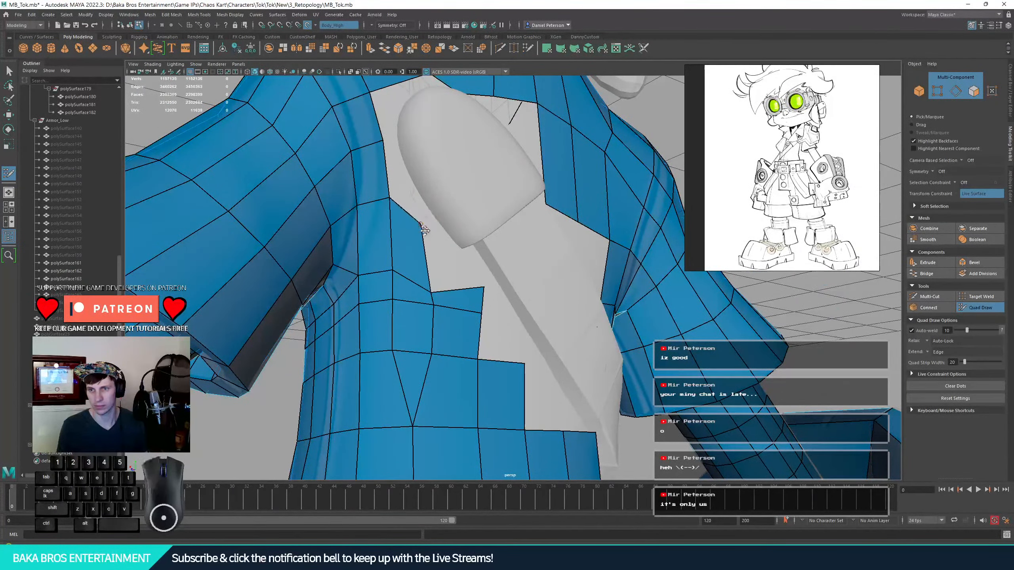
pyautogui.moveTo(430, 289); pyautogui.dragTo(428, 276)
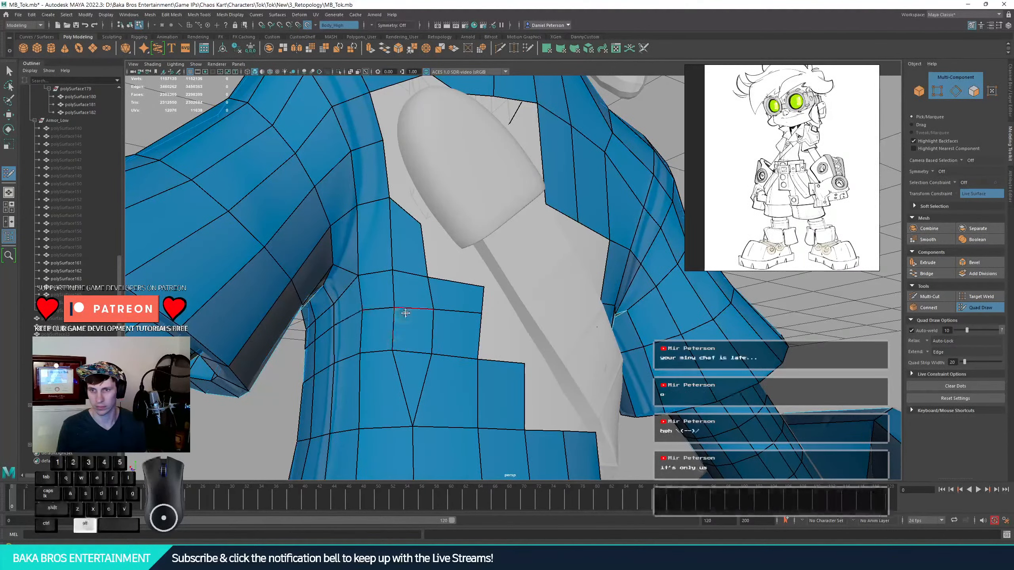
# - Undo the last three edits to the shirt mesh
pyautogui.moveTo(367, 304)
pyautogui.keyDown('alt'); pyautogui.mouseDown()
pyautogui.moveTo(406, 342)
pyautogui.moveTo(439, 342)
pyautogui.moveTo(434, 299)
pyautogui.moveTo(480, 304)
pyautogui.mouseUp(); pyautogui.keyUp('alt')
pyautogui.hotkey('ctrl', 'z')
pyautogui.hotkey('ctrl', 'z')
pyautogui.hotkey('ctrl', 'z')
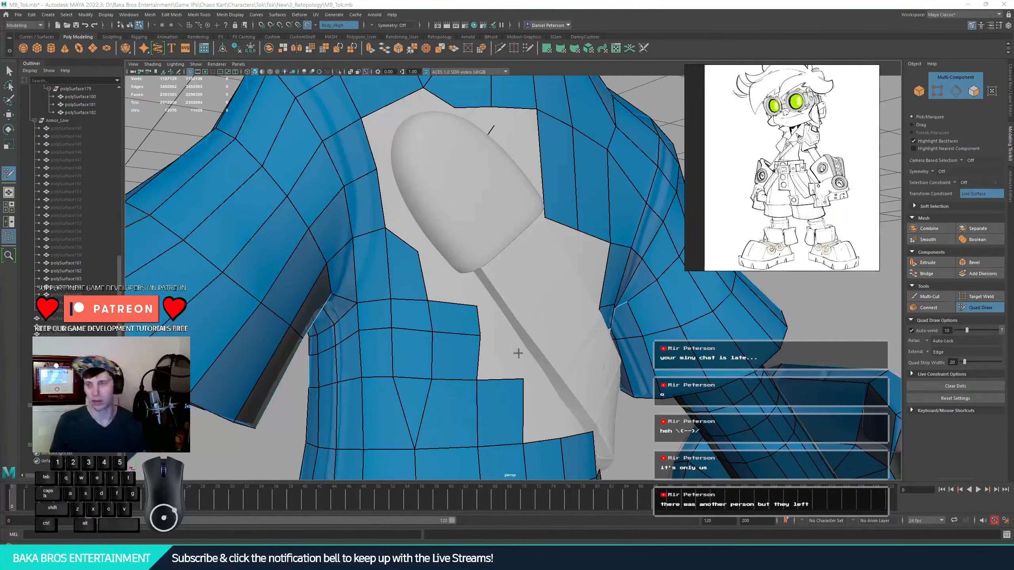
# - Delete the faces of the lower raised panel on the shirt, including its underside, where the strap crosses
pyautogui.keyDown('alt'); pyautogui.moveTo(471, 399); pyautogui.dragTo(565, 311); pyautogui.keyUp('alt')
pyautogui.keyDown('alt'); pyautogui.moveTo(565, 311); pyautogui.dragTo(484, 244, button='middle'); pyautogui.keyUp('alt')
pyautogui.keyDown('alt'); pyautogui.moveTo(485, 244); pyautogui.dragTo(559, 255); pyautogui.keyUp('alt')
pyautogui.keyDown('alt'); pyautogui.moveTo(559, 255); pyautogui.dragTo(627, 328, button='right'); pyautogui.keyUp('alt')
pyautogui.keyDown('alt'); pyautogui.moveTo(627, 328); pyautogui.dragTo(535, 297); pyautogui.keyUp('alt')
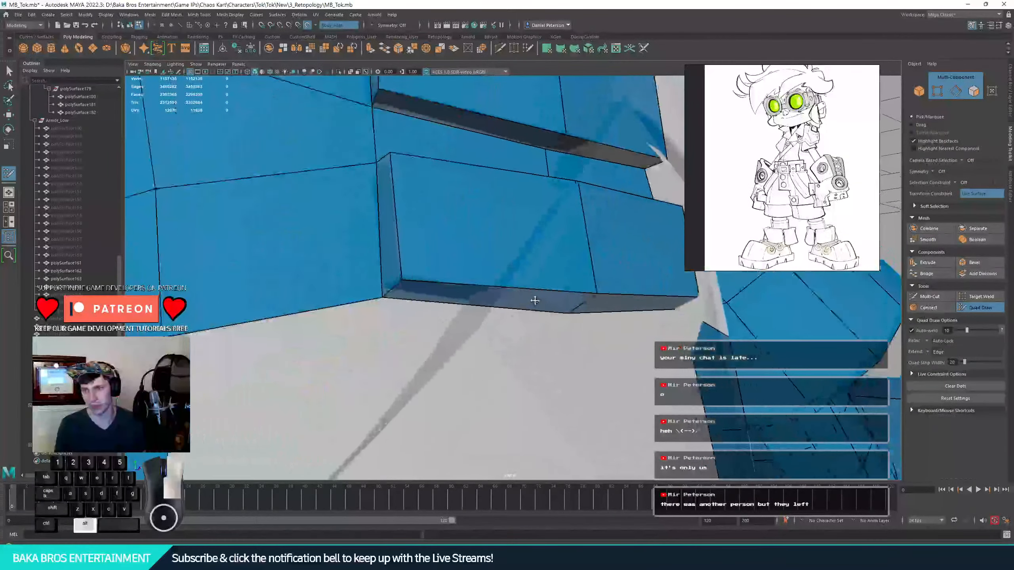
pyautogui.keyDown('alt'); pyautogui.moveTo(536, 298); pyautogui.dragTo(561, 288, button='right'); pyautogui.keyUp('alt')
pyautogui.keyDown('ctrl'); pyautogui.keyDown('shift'); pyautogui.click(544, 277); pyautogui.keyUp('shift'); pyautogui.keyUp('ctrl')
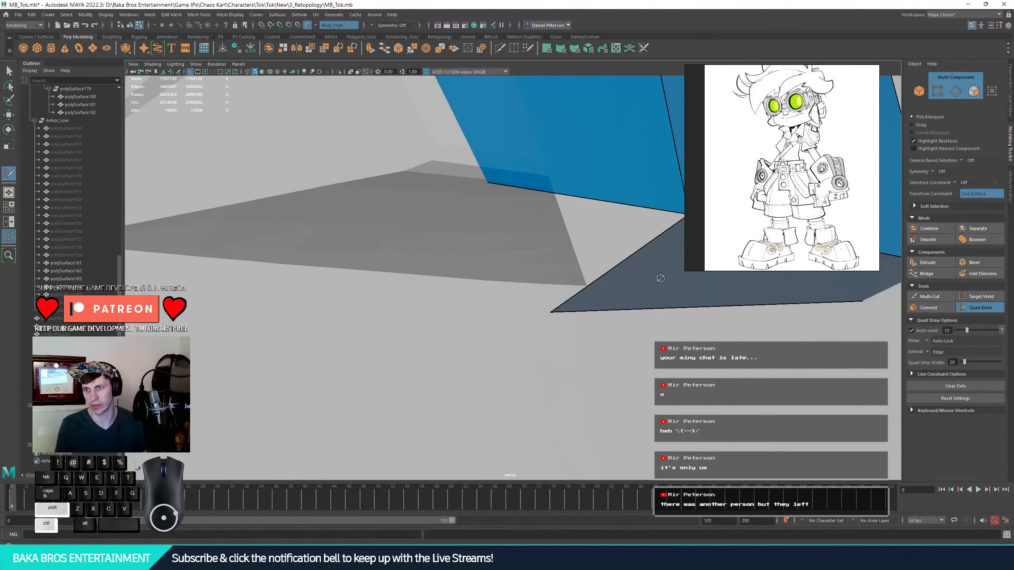
pyautogui.keyDown('alt'); pyautogui.moveTo(606, 271); pyautogui.dragTo(594, 273); pyautogui.keyUp('alt')
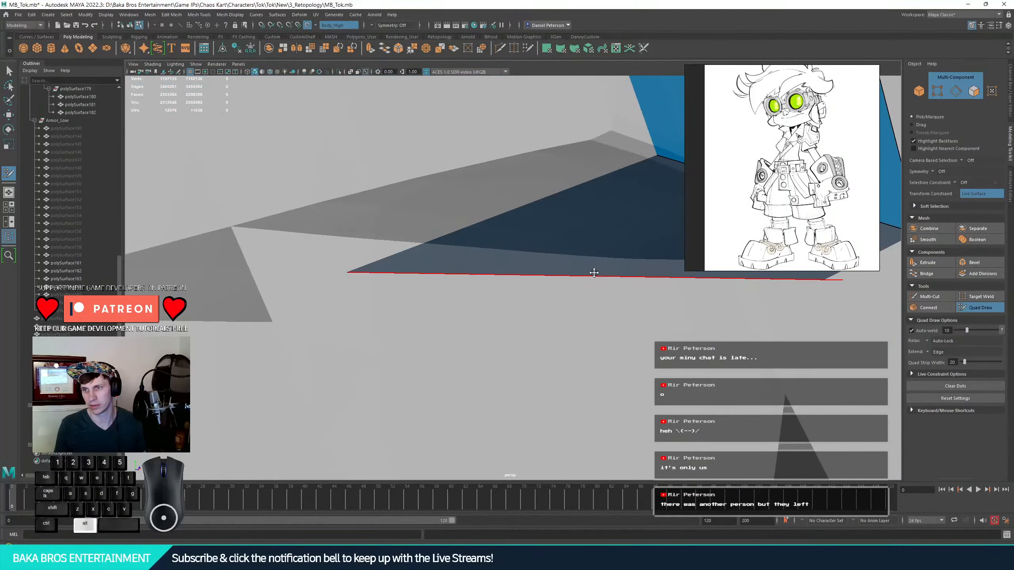
pyautogui.keyDown('ctrl'); pyautogui.keyDown('shift'); pyautogui.click(594, 246); pyautogui.keyUp('shift'); pyautogui.keyUp('ctrl')
pyautogui.keyDown('alt'); pyautogui.moveTo(590, 235); pyautogui.dragTo(592, 185); pyautogui.keyUp('alt')
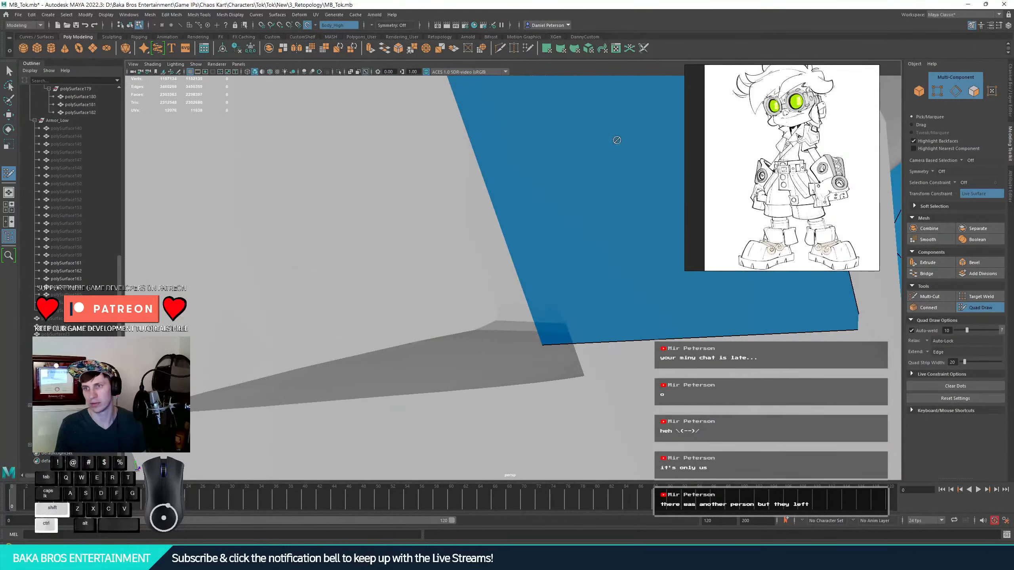
pyautogui.keyDown('alt'); pyautogui.moveTo(617, 139); pyautogui.dragTo(600, 170, button='right'); pyautogui.keyUp('alt')
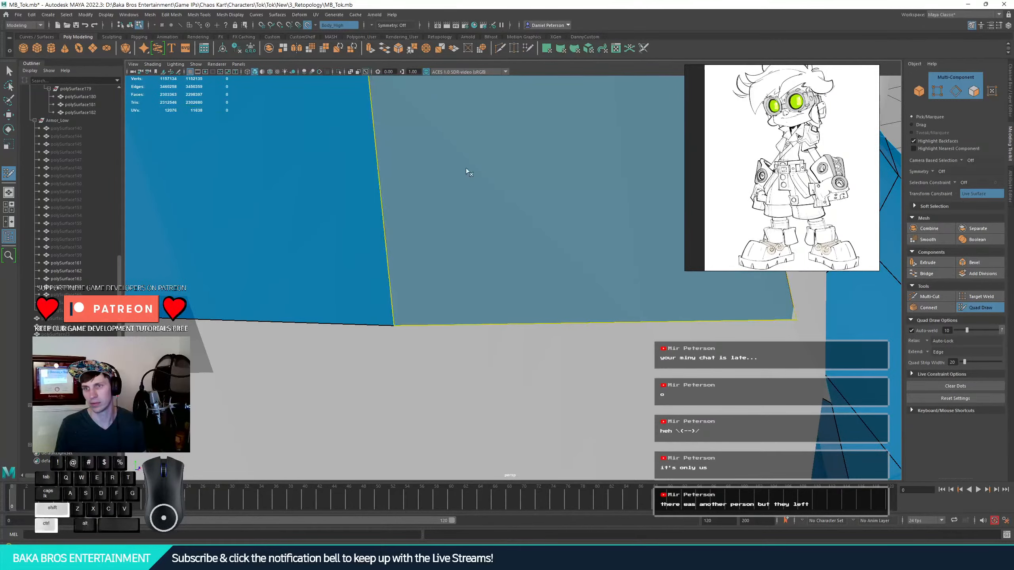
pyautogui.keyDown('ctrl'); pyautogui.keyDown('shift'); pyautogui.click(429, 185); pyautogui.keyUp('shift'); pyautogui.keyUp('ctrl')
pyautogui.keyDown('ctrl'); pyautogui.keyDown('shift'); pyautogui.click(338, 190); pyautogui.keyUp('shift'); pyautogui.keyUp('ctrl')
pyautogui.keyDown('alt'); pyautogui.moveTo(426, 222); pyautogui.dragTo(272, 209); pyautogui.keyUp('alt')
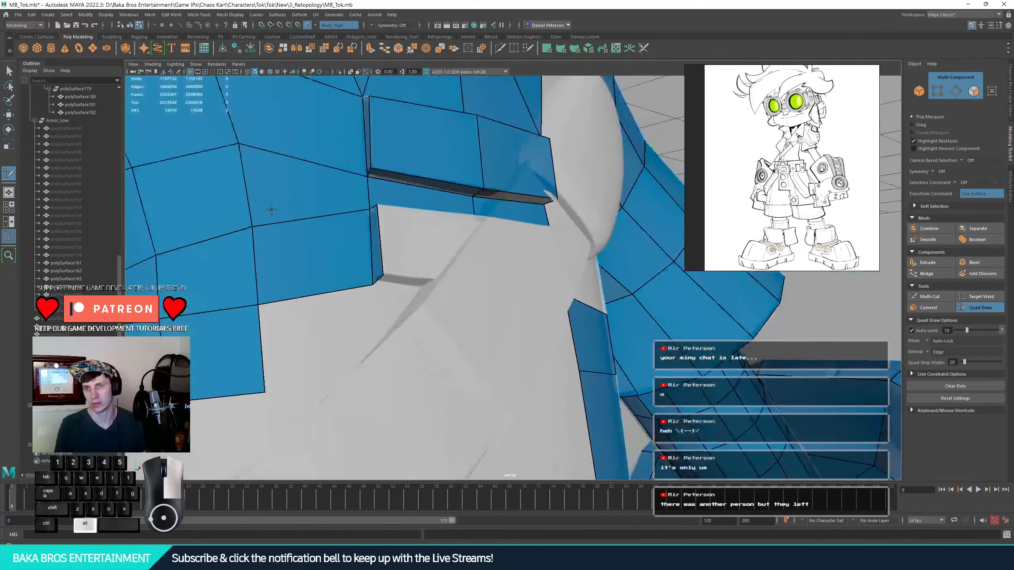
# - Delete the strap-side faces of the recessed strip and ledge just below the upper raised panel
pyautogui.keyDown('alt'); pyautogui.moveTo(272, 209); pyautogui.dragTo(262, 211, button='right'); pyautogui.keyUp('alt')
pyautogui.keyDown('alt'); pyautogui.moveTo(261, 210); pyautogui.dragTo(383, 332); pyautogui.keyUp('alt')
pyautogui.keyDown('alt'); pyautogui.moveTo(384, 332); pyautogui.dragTo(452, 360, button='right'); pyautogui.keyUp('alt')
pyautogui.keyDown('alt'); pyautogui.moveTo(452, 360); pyautogui.dragTo(485, 459); pyautogui.keyUp('alt')
pyautogui.keyDown('alt'); pyautogui.moveTo(485, 459); pyautogui.dragTo(506, 408, button='middle'); pyautogui.keyUp('alt')
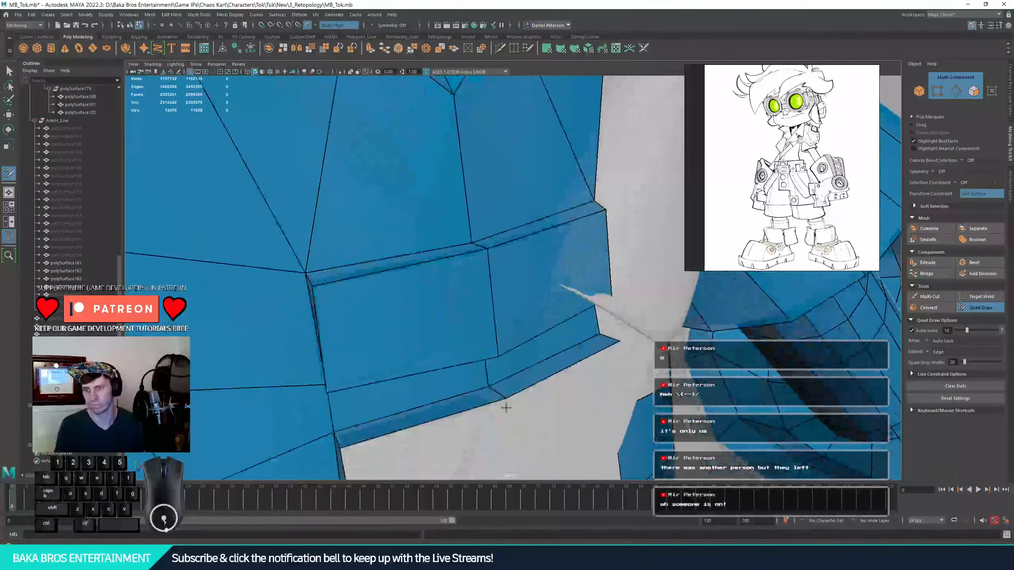
pyautogui.keyDown('ctrl'); pyautogui.keyDown('shift'); pyautogui.click(512, 391); pyautogui.keyUp('shift'); pyautogui.keyUp('ctrl')
pyautogui.moveTo(471, 425)
pyautogui.keyDown('alt'); pyautogui.mouseDown()
pyautogui.moveTo(488, 377)
pyautogui.moveTo(503, 384)
pyautogui.moveTo(504, 372)
pyautogui.mouseUp(); pyautogui.keyUp('alt')
pyautogui.keyDown('ctrl'); pyautogui.keyDown('shift'); pyautogui.click(496, 262); pyautogui.keyUp('shift'); pyautogui.keyUp('ctrl')
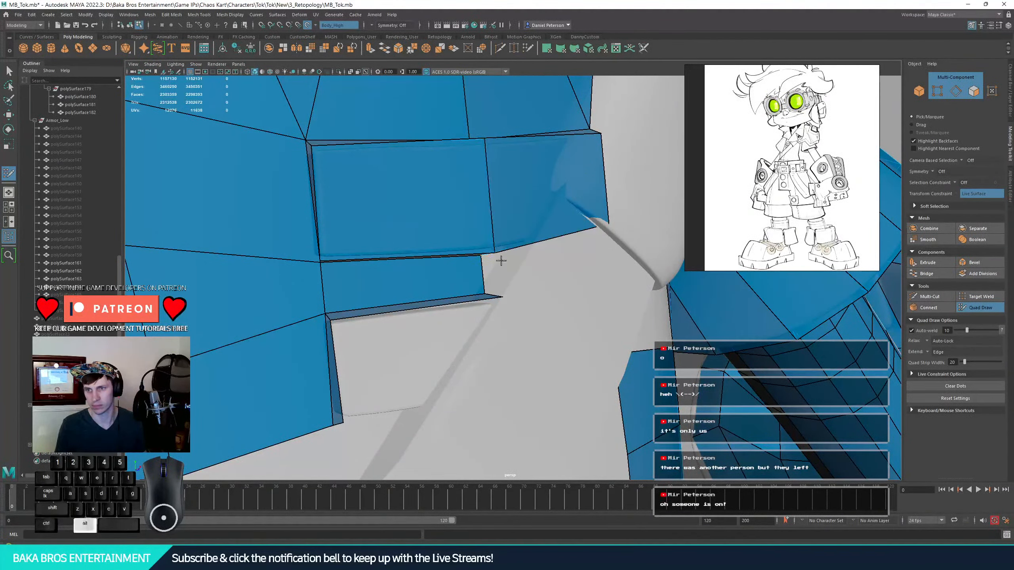
pyautogui.keyDown('alt'); pyautogui.moveTo(501, 260); pyautogui.dragTo(464, 351); pyautogui.keyUp('alt')
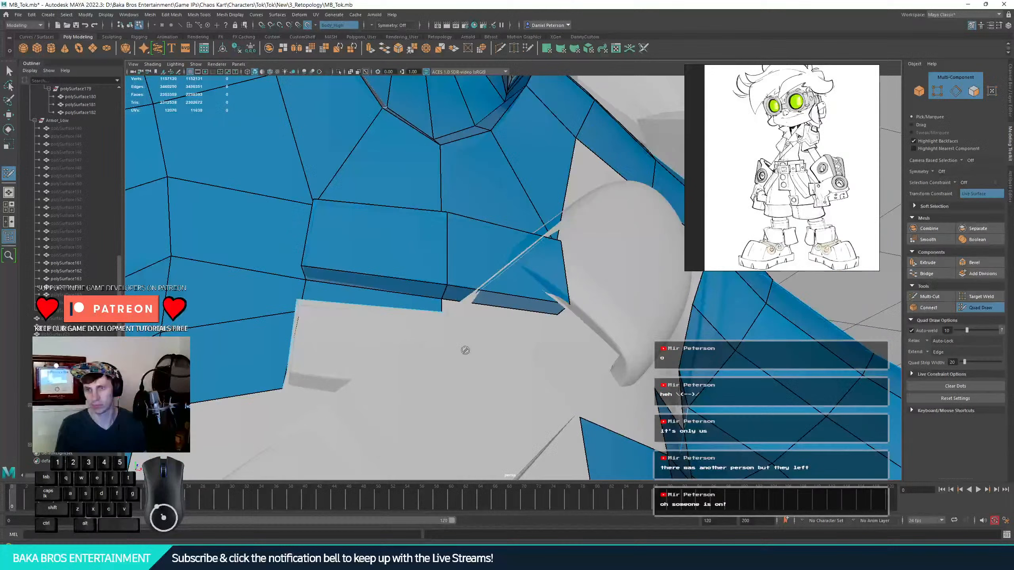
pyautogui.keyDown('ctrl'); pyautogui.keyDown('shift'); pyautogui.click(461, 295); pyautogui.keyUp('shift'); pyautogui.keyUp('ctrl')
pyautogui.keyDown('alt'); pyautogui.moveTo(475, 273); pyautogui.dragTo(485, 295); pyautogui.keyUp('alt')
pyautogui.hotkey('ctrl', 'z')
pyautogui.hotkey('ctrl', 'z')
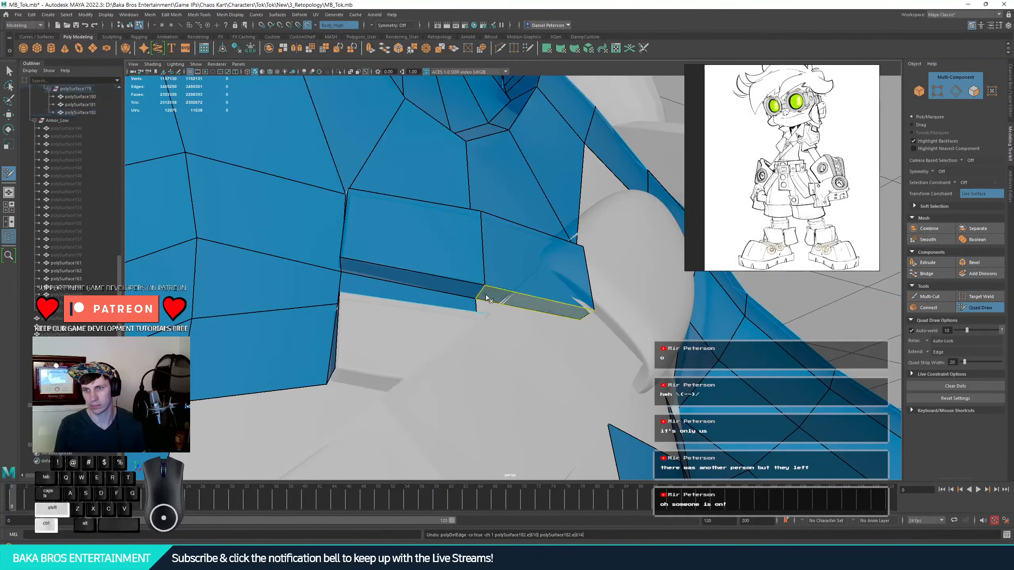
# - Delete the strap-side front and underside faces of the upper raised panel and the two large faces between it and the collar
pyautogui.keyDown('ctrl'); pyautogui.keyDown('shift'); pyautogui.click(487, 298); pyautogui.keyUp('shift'); pyautogui.keyUp('ctrl')
pyautogui.keyDown('ctrl'); pyautogui.keyDown('shift'); pyautogui.click(496, 275); pyautogui.keyUp('shift'); pyautogui.keyUp('ctrl')
pyautogui.moveTo(521, 322)
pyautogui.keyDown('alt'); pyautogui.mouseDown()
pyautogui.moveTo(516, 329)
pyautogui.moveTo(525, 318)
pyautogui.mouseUp(); pyautogui.keyUp('alt')
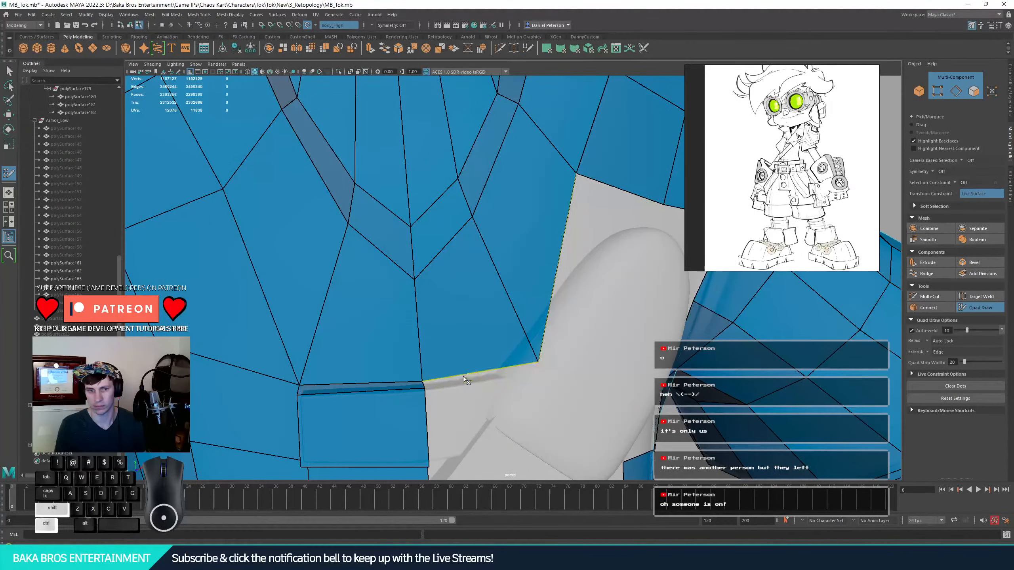
pyautogui.keyDown('ctrl'); pyautogui.keyDown('shift'); pyautogui.click(476, 339); pyautogui.keyUp('shift'); pyautogui.keyUp('ctrl')
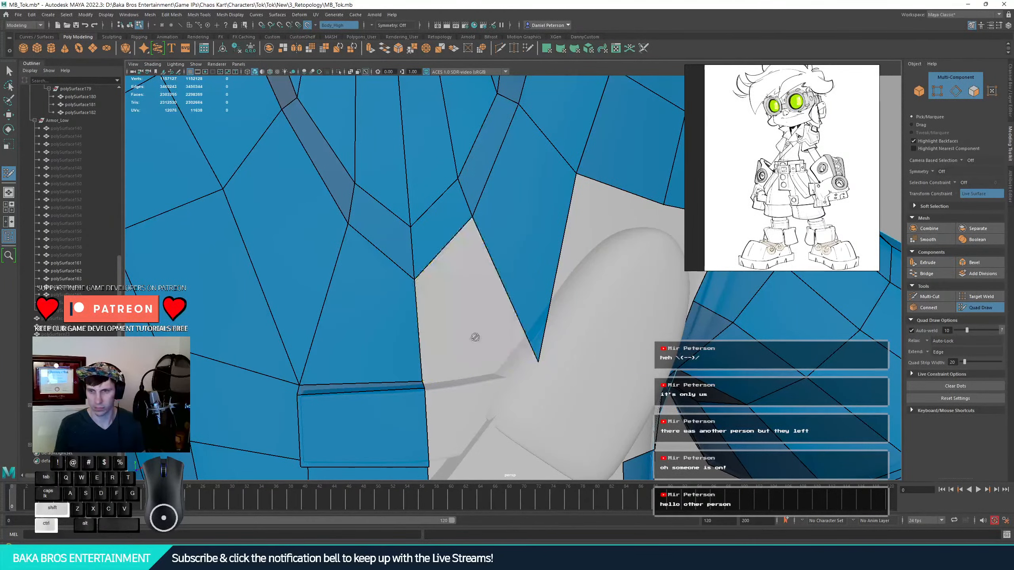
pyautogui.keyDown('ctrl'); pyautogui.keyDown('shift'); pyautogui.click(534, 287); pyautogui.keyUp('shift'); pyautogui.keyUp('ctrl')
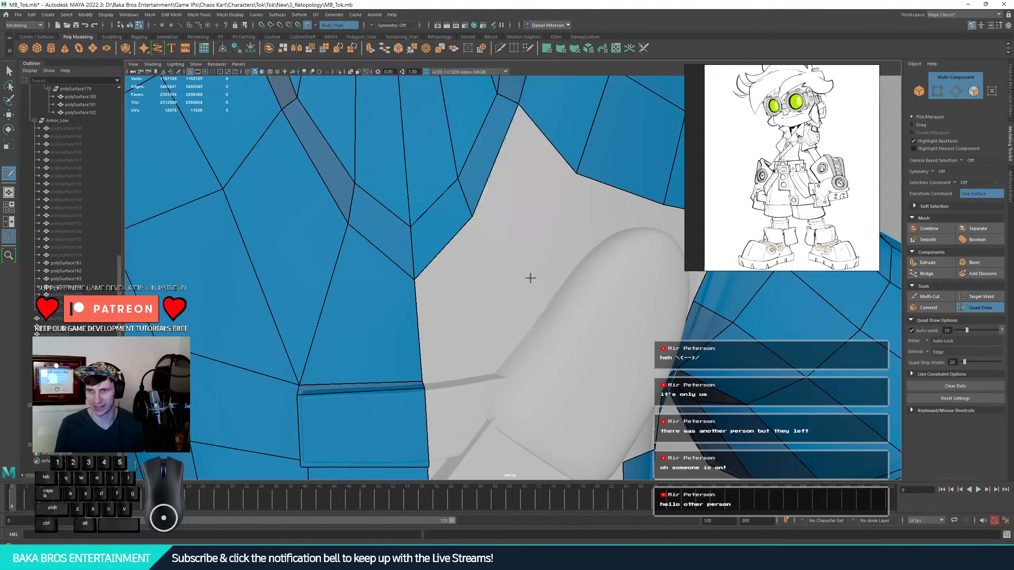
# - Rebuild the face below the collar and the strap-side front and underside faces of the upper raised panel with Quad Draw
pyautogui.keyDown('alt'); pyautogui.moveTo(531, 277); pyautogui.dragTo(522, 309); pyautogui.keyUp('alt')
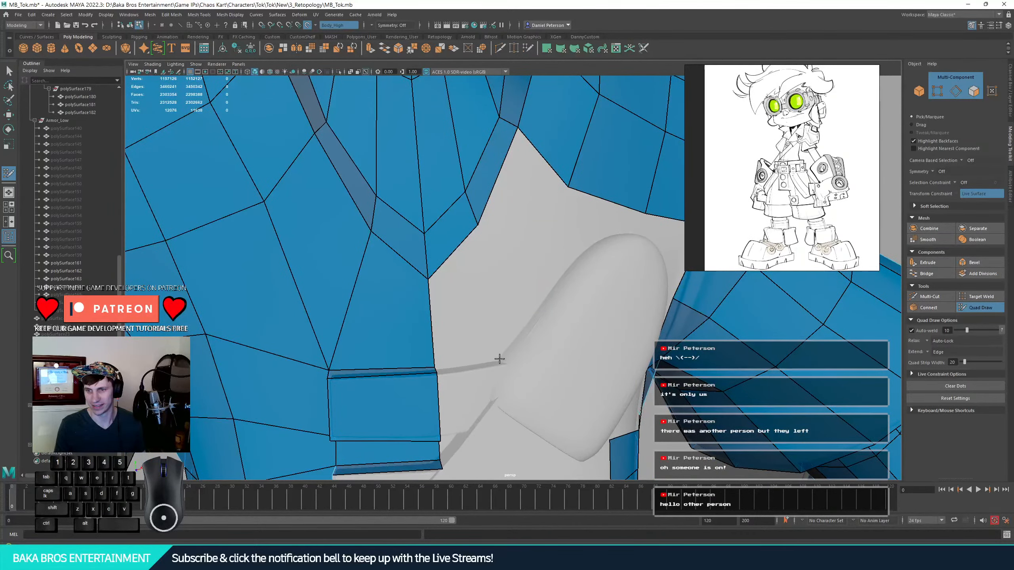
pyautogui.keyDown('shift'); pyautogui.click(469, 316); pyautogui.keyUp('shift')
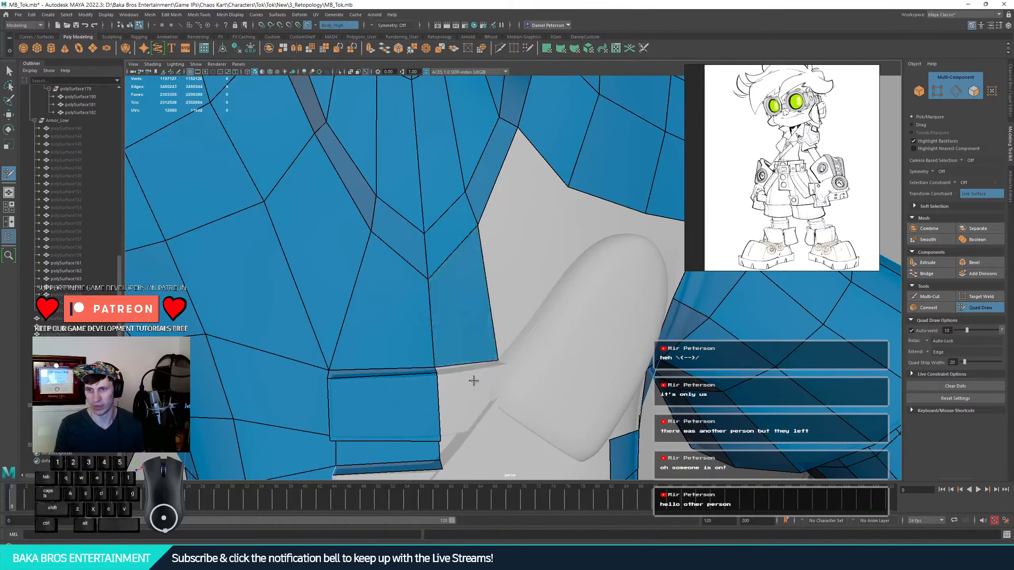
pyautogui.moveTo(473, 380)
pyautogui.keyDown('alt'); pyautogui.mouseDown()
pyautogui.moveTo(522, 396)
pyautogui.moveTo(546, 380)
pyautogui.moveTo(559, 387)
pyautogui.moveTo(539, 348)
pyautogui.moveTo(499, 338)
pyautogui.moveTo(557, 355)
pyautogui.mouseUp(); pyautogui.keyUp('alt')
pyautogui.keyDown('shift'); pyautogui.click(501, 392); pyautogui.keyUp('shift')
pyautogui.keyDown('shift'); pyautogui.click(560, 372); pyautogui.keyUp('shift')
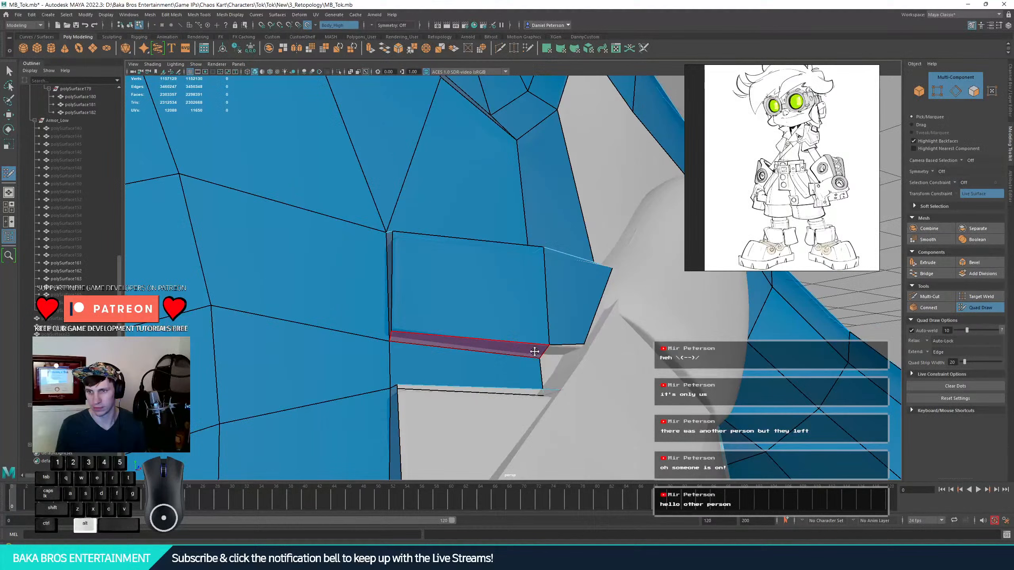
pyautogui.press('shift')
pyautogui.keyDown('shift'); pyautogui.click(562, 353); pyautogui.keyUp('shift')
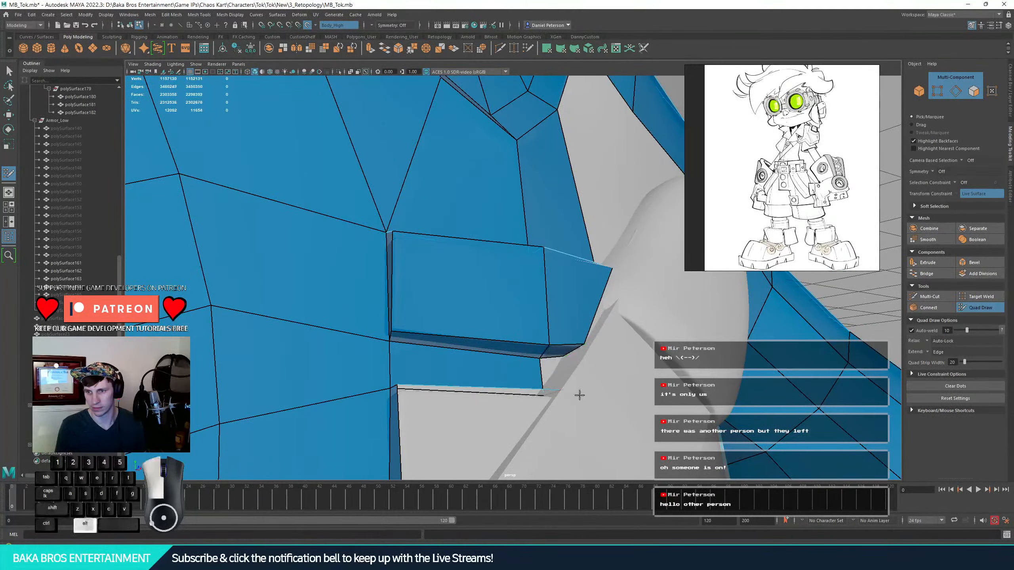
pyautogui.moveTo(591, 392)
pyautogui.keyDown('alt'); pyautogui.mouseDown()
pyautogui.moveTo(585, 331)
pyautogui.moveTo(561, 389)
pyautogui.mouseUp(); pyautogui.keyUp('alt')
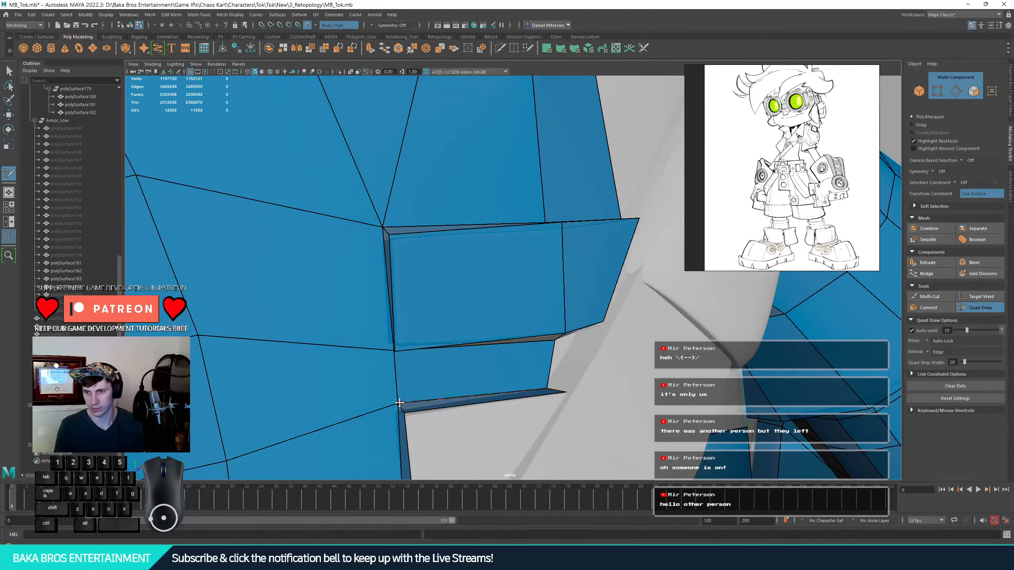
pyautogui.moveTo(399, 403)
pyautogui.mouseDown()
pyautogui.moveTo(391, 293)
pyautogui.moveTo(482, 339)
pyautogui.mouseUp()
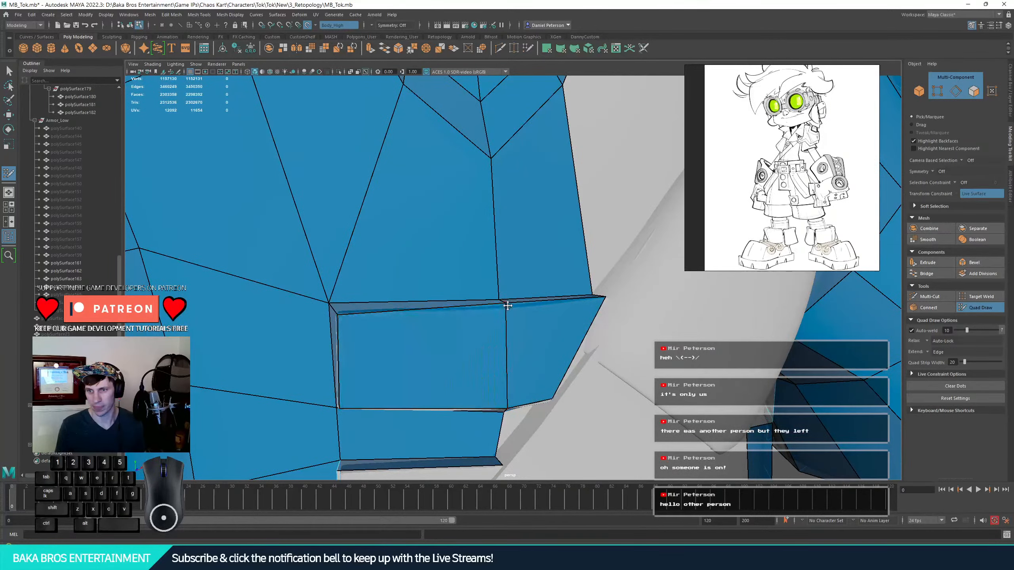
pyautogui.keyDown('alt'); pyautogui.moveTo(511, 308); pyautogui.dragTo(488, 319); pyautogui.keyUp('alt')
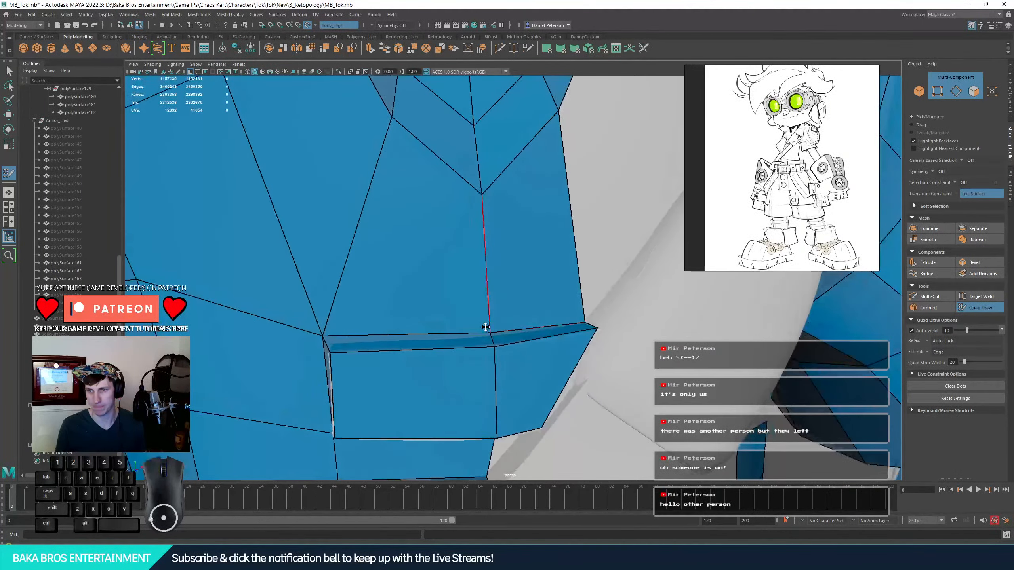
pyautogui.hotkey('ctrl', 'z')
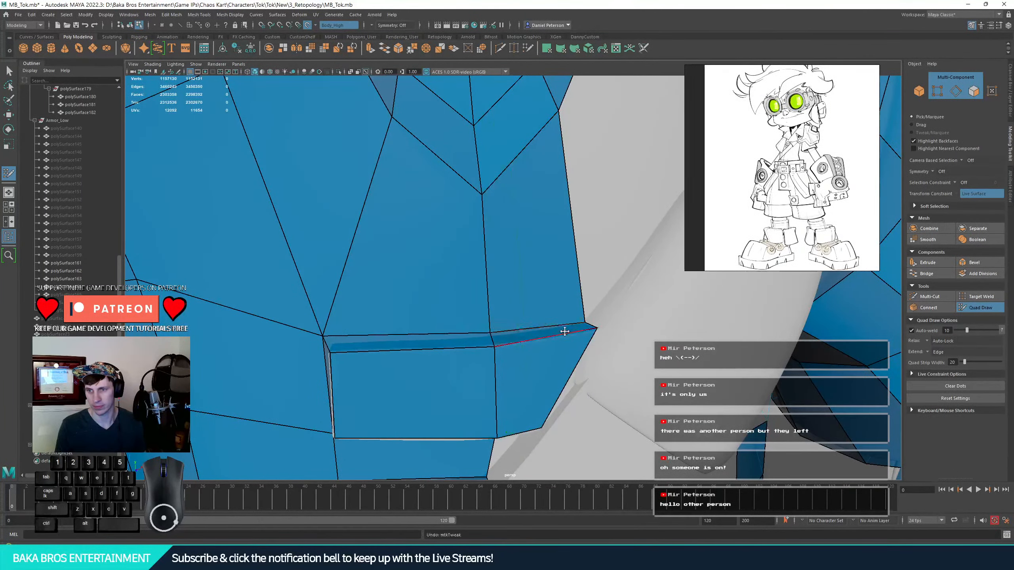
# - Fill the strap-side end of the recessed strip below the upper raised panel with new Quad Draw faces
pyautogui.moveTo(489, 319)
pyautogui.keyDown('alt'); pyautogui.mouseDown()
pyautogui.moveTo(612, 358)
pyautogui.moveTo(584, 316)
pyautogui.moveTo(584, 295)
pyautogui.moveTo(607, 317)
pyautogui.moveTo(567, 351)
pyautogui.moveTo(577, 331)
pyautogui.moveTo(612, 335)
pyautogui.moveTo(595, 339)
pyautogui.moveTo(585, 320)
pyautogui.mouseUp(); pyautogui.keyUp('alt')
pyautogui.click(568, 354)
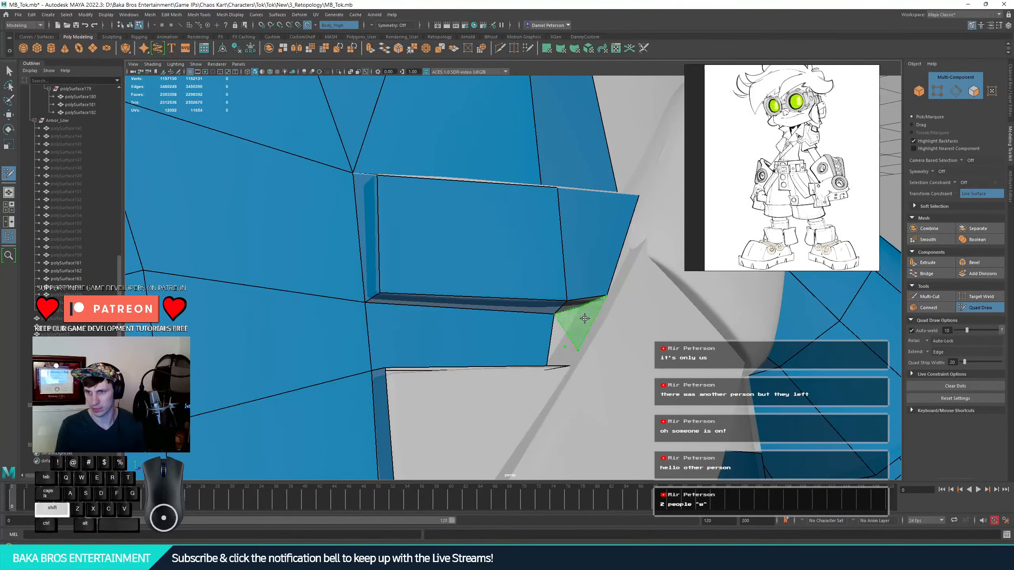
pyautogui.keyDown('shift'); pyautogui.click(593, 340); pyautogui.keyUp('shift')
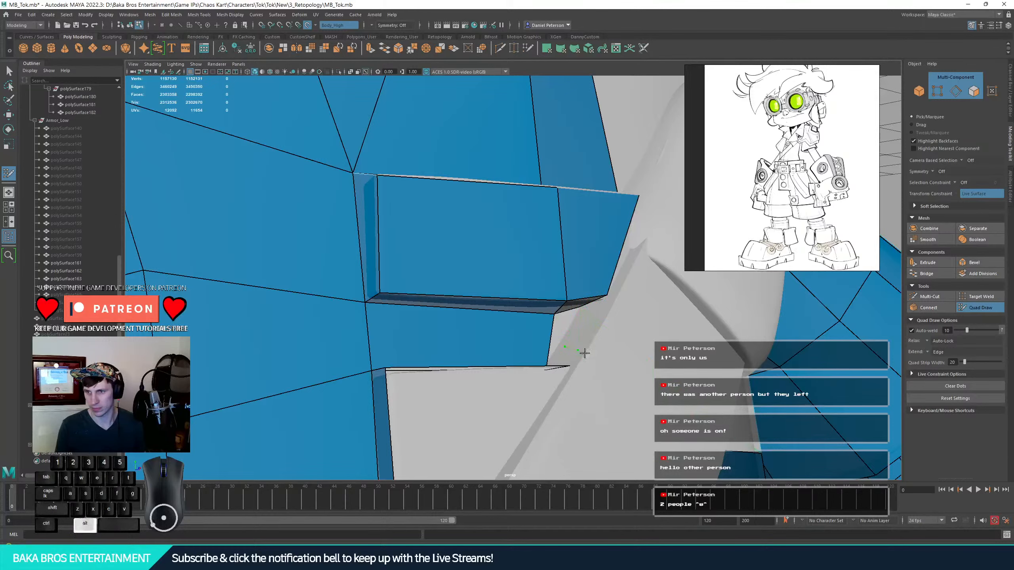
pyautogui.keyDown('alt'); pyautogui.moveTo(593, 340); pyautogui.dragTo(561, 390); pyautogui.keyUp('alt')
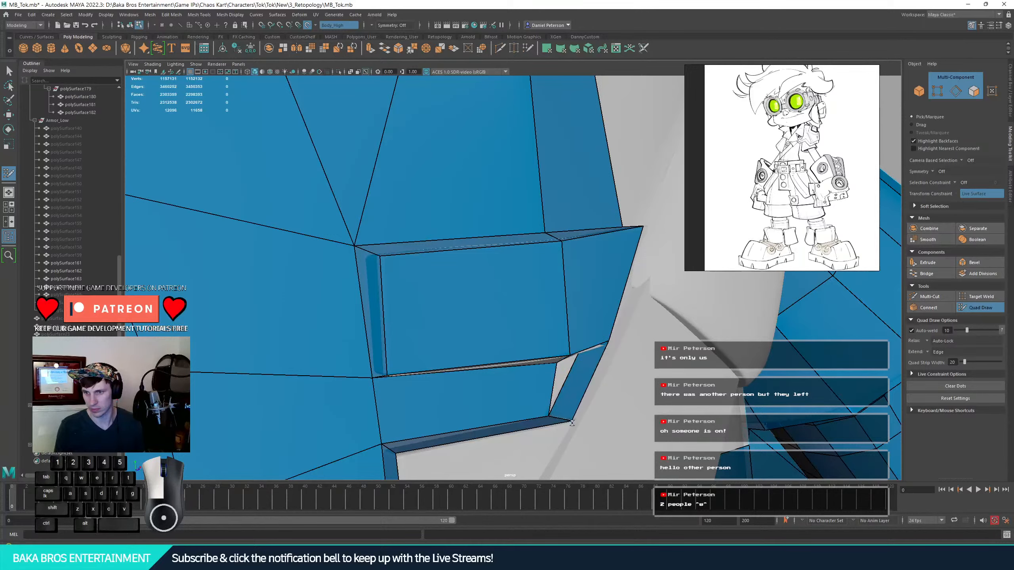
pyautogui.keyDown('alt'); pyautogui.moveTo(572, 423); pyautogui.dragTo(512, 345); pyautogui.keyUp('alt')
pyautogui.keyDown('alt'); pyautogui.moveTo(511, 345); pyautogui.dragTo(557, 356, button='right'); pyautogui.keyUp('alt')
pyautogui.keyDown('shift'); pyautogui.click(517, 352); pyautogui.keyUp('shift')
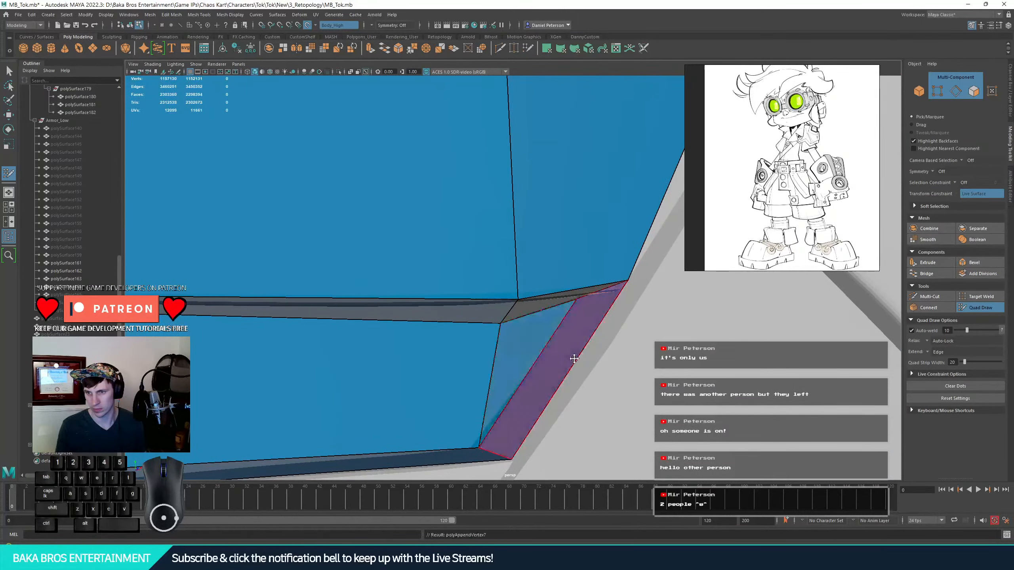
pyautogui.keyDown('alt'); pyautogui.moveTo(557, 356); pyautogui.dragTo(568, 376); pyautogui.keyUp('alt')
# - Place a Quad Draw point at the strap for the lower raised panel's open corner and reposition the panel's existing bottom corner
pyautogui.moveTo(590, 343)
pyautogui.keyDown('alt'); pyautogui.mouseDown()
pyautogui.moveTo(590, 309)
pyautogui.moveTo(608, 291)
pyautogui.moveTo(675, 306)
pyautogui.mouseUp(); pyautogui.keyUp('alt')
pyautogui.moveTo(675, 306)
pyautogui.keyDown('alt'); pyautogui.mouseDown(button='middle')
pyautogui.moveTo(616, 305)
pyautogui.moveTo(593, 361)
pyautogui.mouseUp(button='middle'); pyautogui.keyUp('alt')
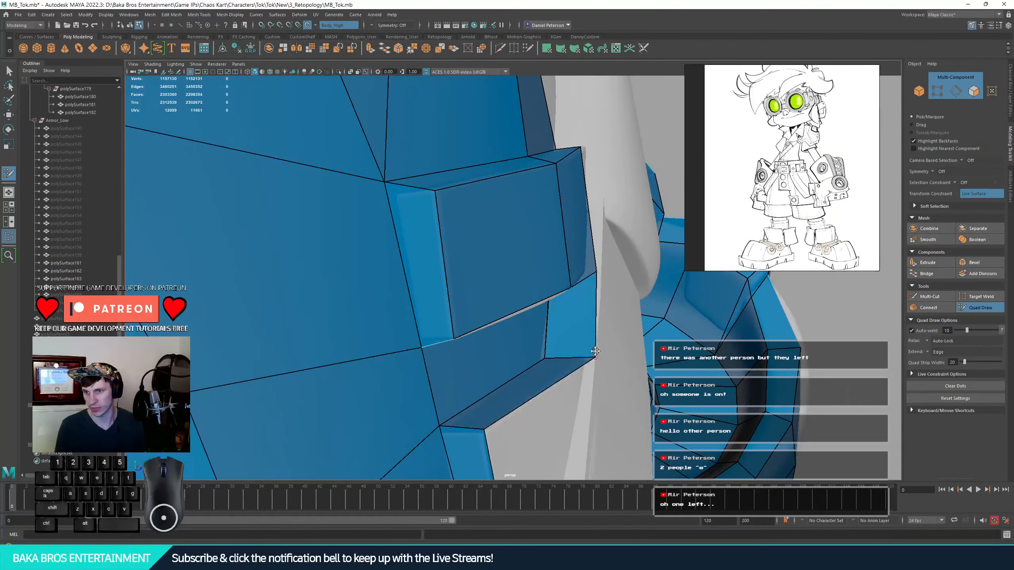
pyautogui.moveTo(624, 265)
pyautogui.keyDown('alt'); pyautogui.mouseDown()
pyautogui.moveTo(588, 267)
pyautogui.moveTo(550, 234)
pyautogui.moveTo(595, 246)
pyautogui.mouseUp(); pyautogui.keyUp('alt')
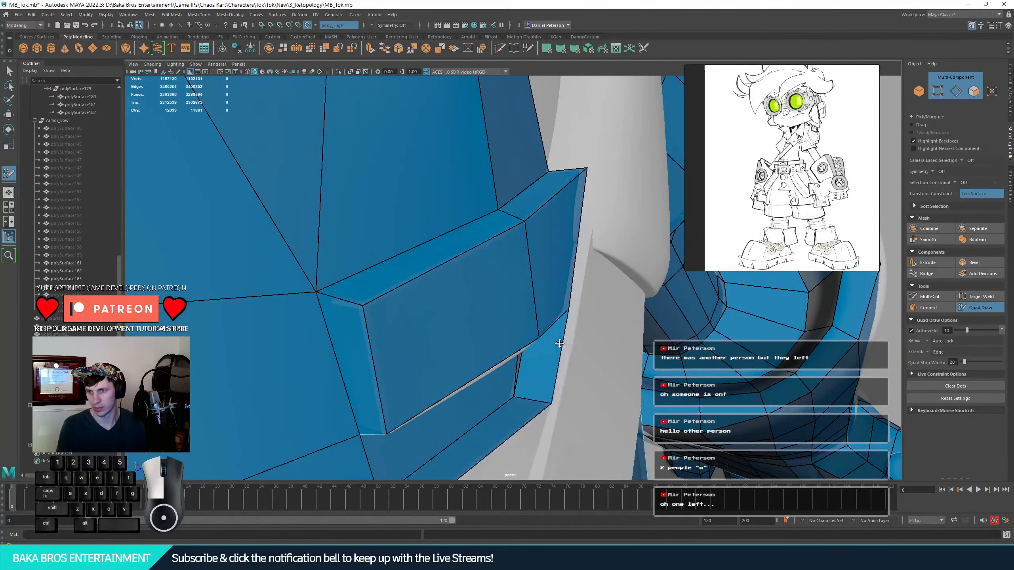
pyautogui.moveTo(569, 343)
pyautogui.keyDown('alt'); pyautogui.mouseDown()
pyautogui.moveTo(568, 331)
pyautogui.moveTo(565, 346)
pyautogui.mouseUp(); pyautogui.keyUp('alt')
pyautogui.keyDown('alt'); pyautogui.moveTo(565, 347); pyautogui.dragTo(550, 322, button='middle'); pyautogui.keyUp('alt')
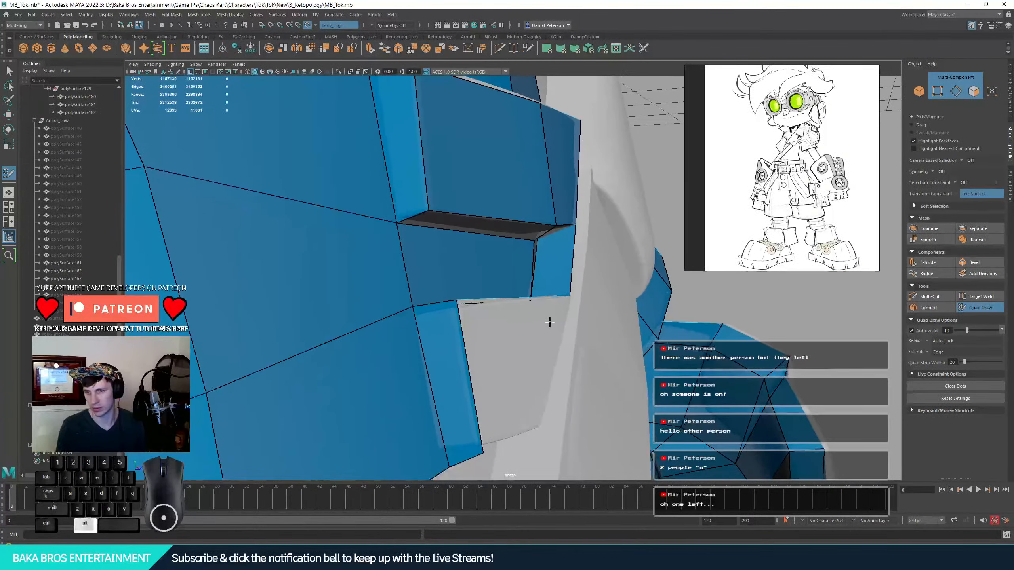
pyautogui.moveTo(539, 405); pyautogui.dragTo(545, 423)
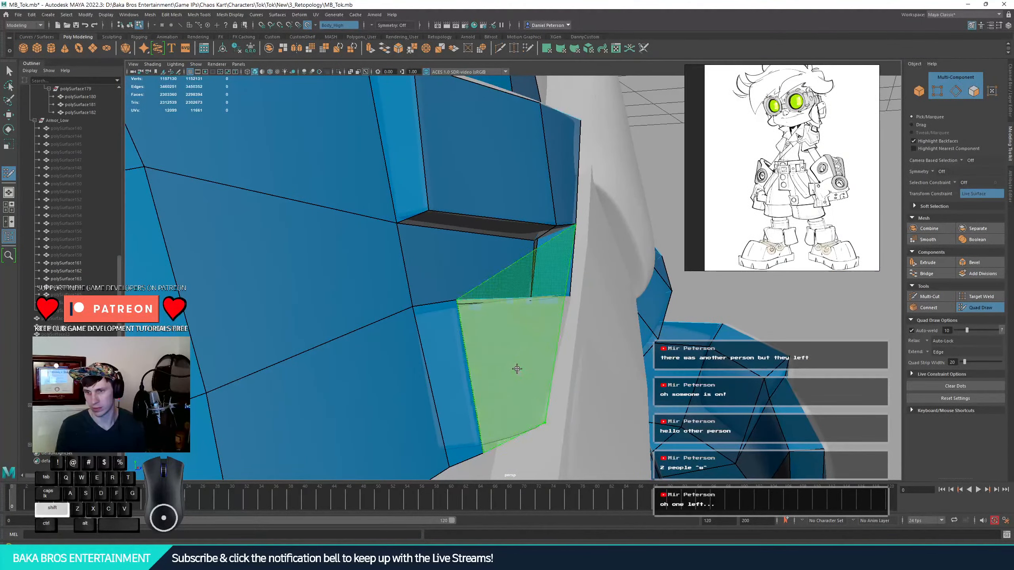
pyautogui.keyDown('alt'); pyautogui.moveTo(561, 390); pyautogui.dragTo(525, 358); pyautogui.keyUp('alt')
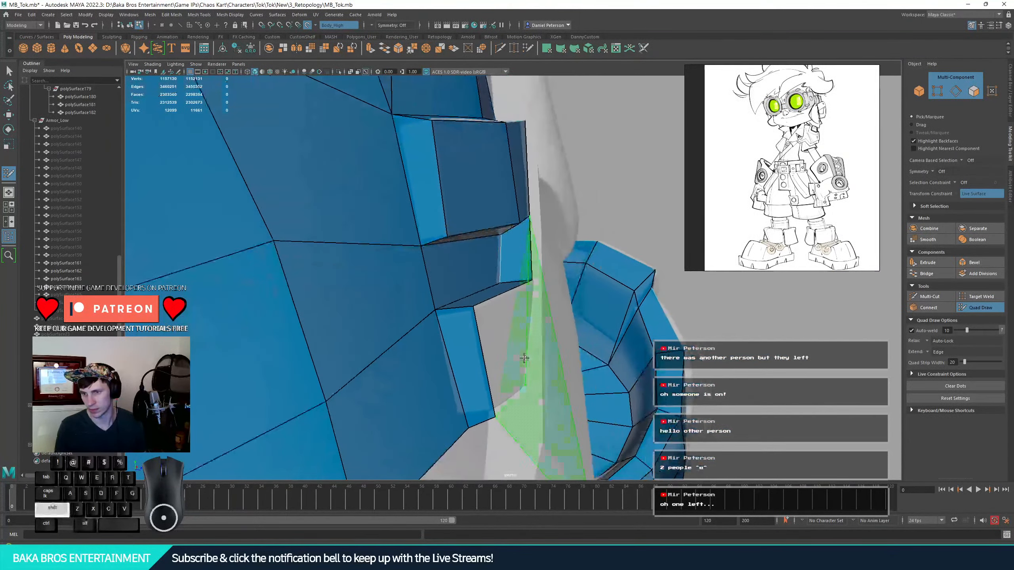
pyautogui.moveTo(464, 344)
pyautogui.keyDown('alt'); pyautogui.mouseDown()
pyautogui.moveTo(525, 345)
pyautogui.moveTo(441, 358)
pyautogui.mouseUp(); pyautogui.keyUp('alt')
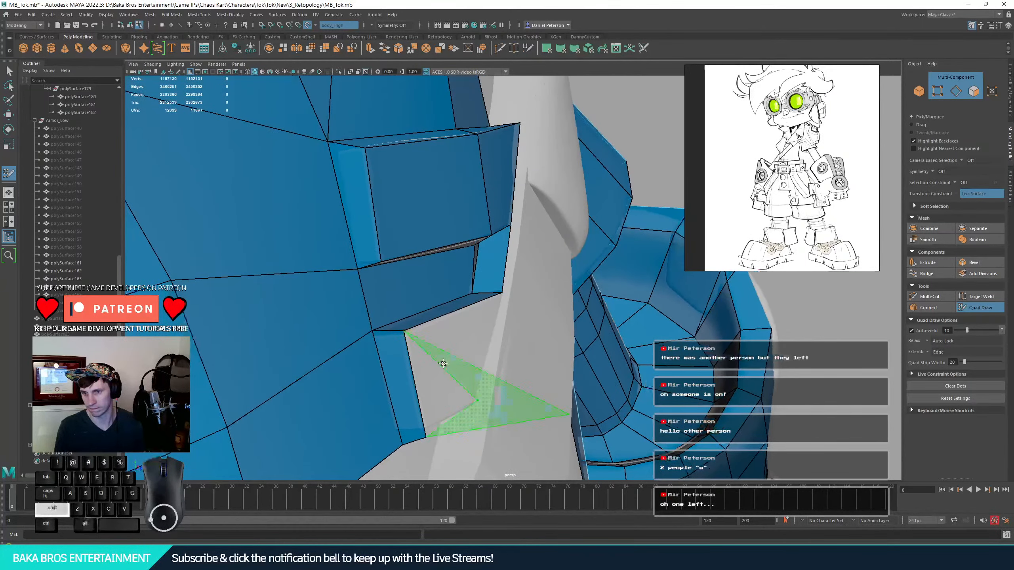
pyautogui.moveTo(412, 437); pyautogui.dragTo(396, 429)
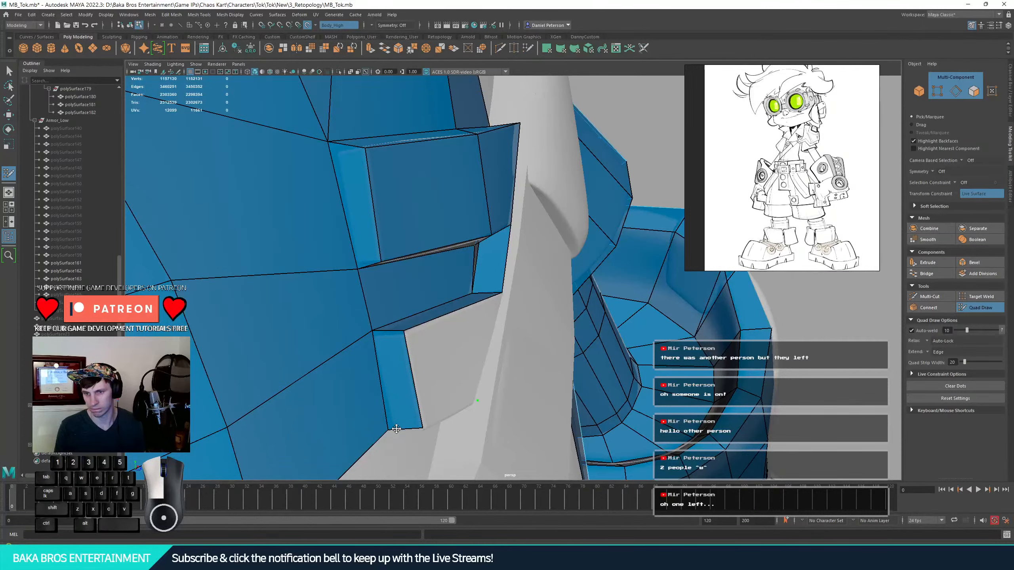
# - Adjust the strap-side corner of the recessed strip and fill the lower raised panel's front face up to the strap
pyautogui.moveTo(457, 370)
pyautogui.keyDown('alt'); pyautogui.mouseDown()
pyautogui.moveTo(469, 367)
pyautogui.moveTo(459, 374)
pyautogui.moveTo(466, 382)
pyautogui.mouseUp(); pyautogui.keyUp('alt')
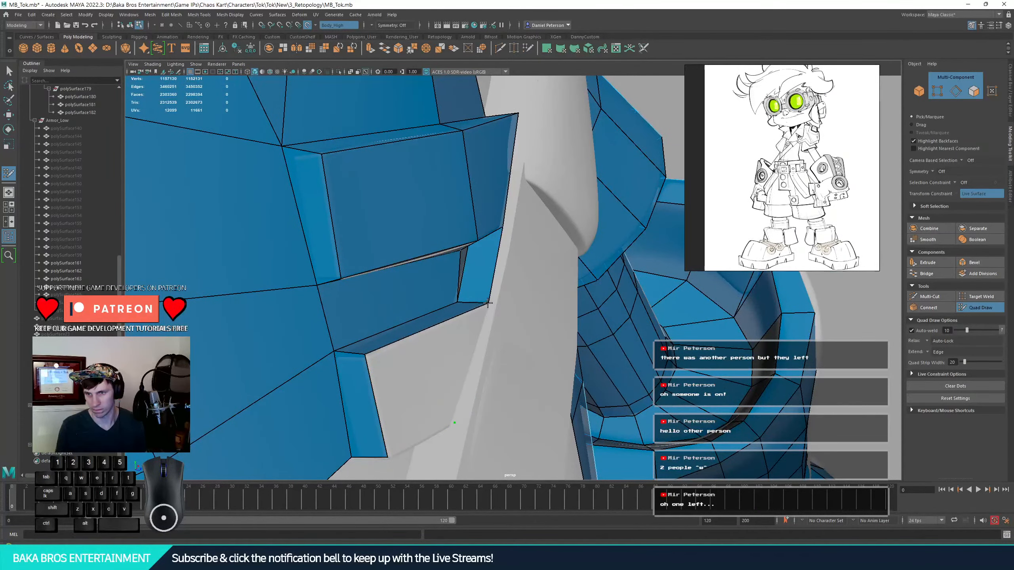
pyautogui.keyDown('alt'); pyautogui.moveTo(480, 300); pyautogui.dragTo(473, 322); pyautogui.keyUp('alt')
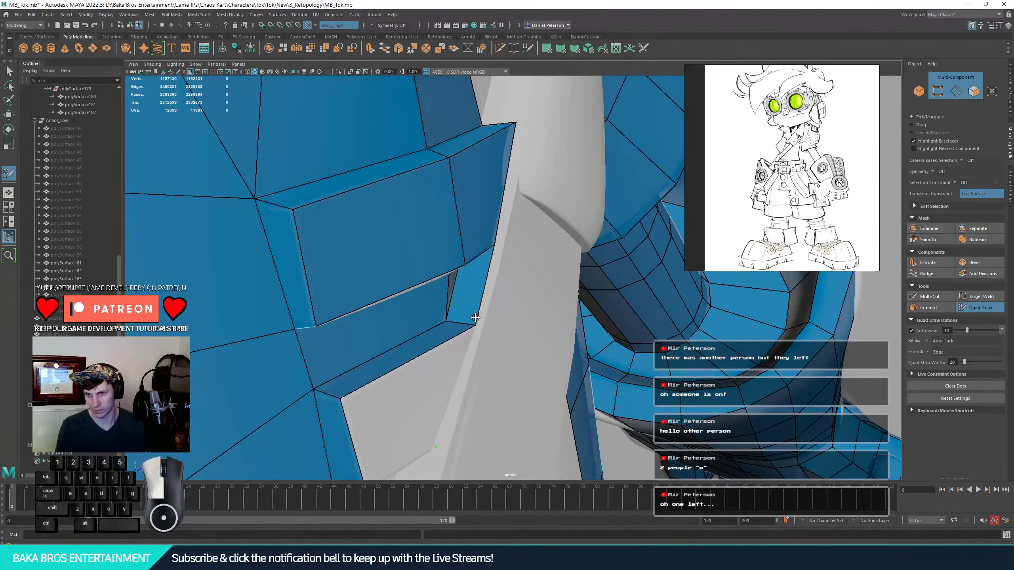
pyautogui.moveTo(475, 318)
pyautogui.mouseDown()
pyautogui.moveTo(477, 333)
pyautogui.moveTo(484, 318)
pyautogui.mouseUp()
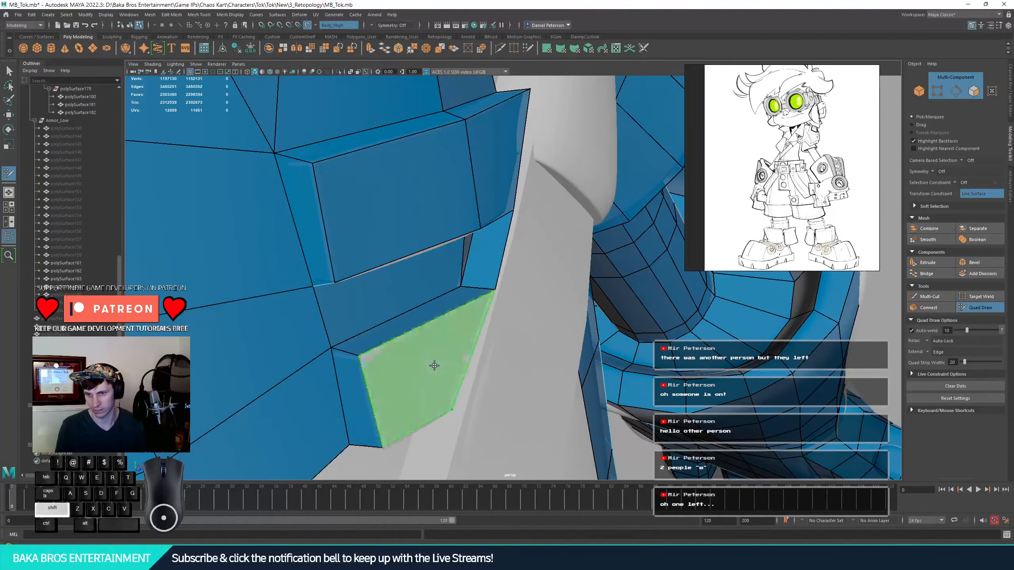
pyautogui.keyDown('shift'); pyautogui.click(435, 366); pyautogui.keyUp('shift')
pyautogui.moveTo(434, 365)
pyautogui.keyDown('alt'); pyautogui.mouseDown()
pyautogui.moveTo(513, 346)
pyautogui.moveTo(506, 341)
pyautogui.mouseUp(); pyautogui.keyUp('alt')
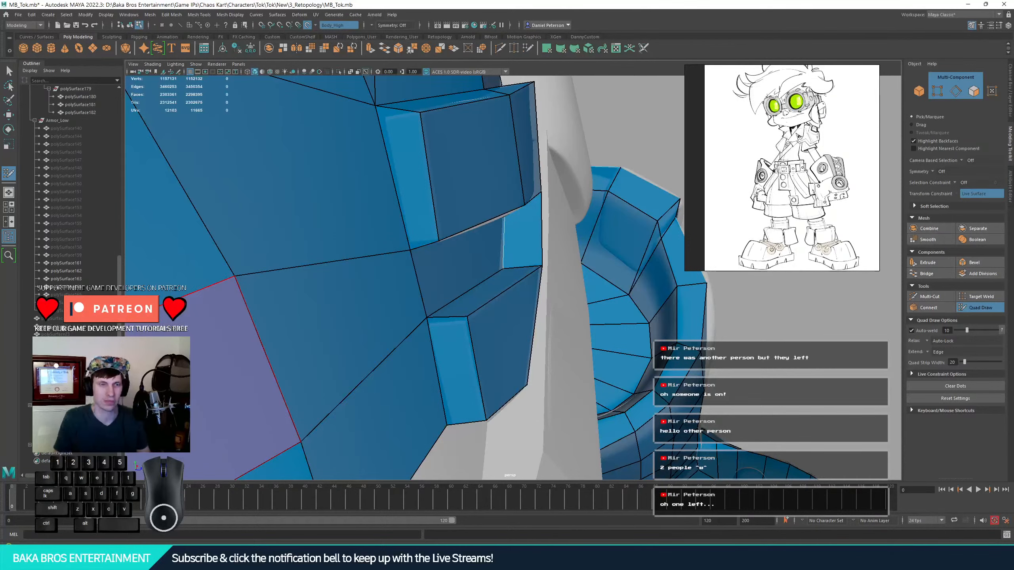
# - Add a point beside the strap and fill the underside face of the lower raised panel with Quad Draw
pyautogui.moveTo(464, 242)
pyautogui.keyDown('alt'); pyautogui.mouseDown()
pyautogui.moveTo(469, 311)
pyautogui.moveTo(471, 264)
pyautogui.moveTo(452, 254)
pyautogui.moveTo(391, 273)
pyautogui.moveTo(429, 267)
pyautogui.mouseUp(); pyautogui.keyUp('alt')
pyautogui.click(452, 296)
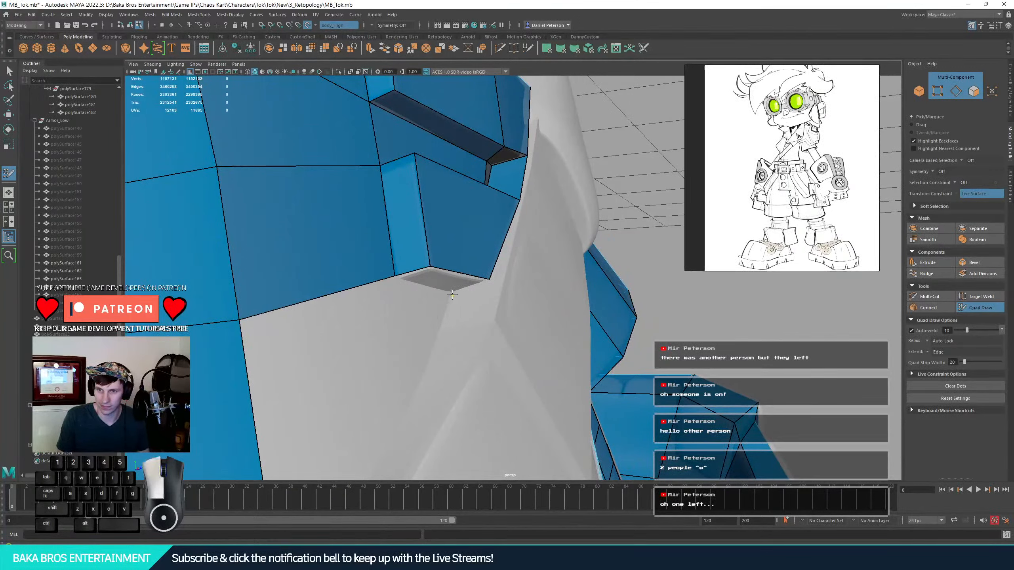
pyautogui.keyDown('shift'); pyautogui.click(436, 285); pyautogui.keyUp('shift')
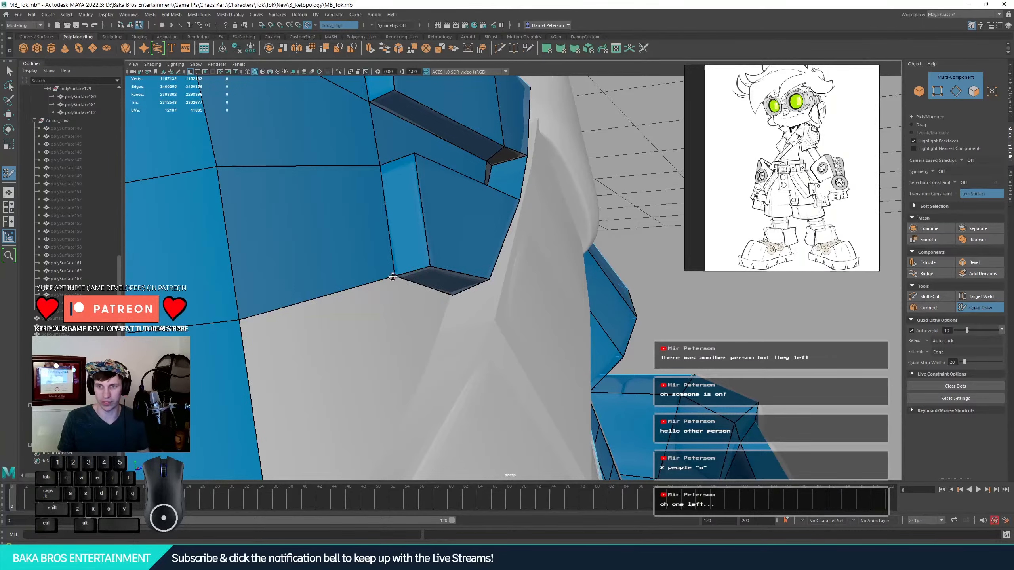
pyautogui.keyDown('alt'); pyautogui.moveTo(393, 277); pyautogui.dragTo(423, 312); pyautogui.keyUp('alt')
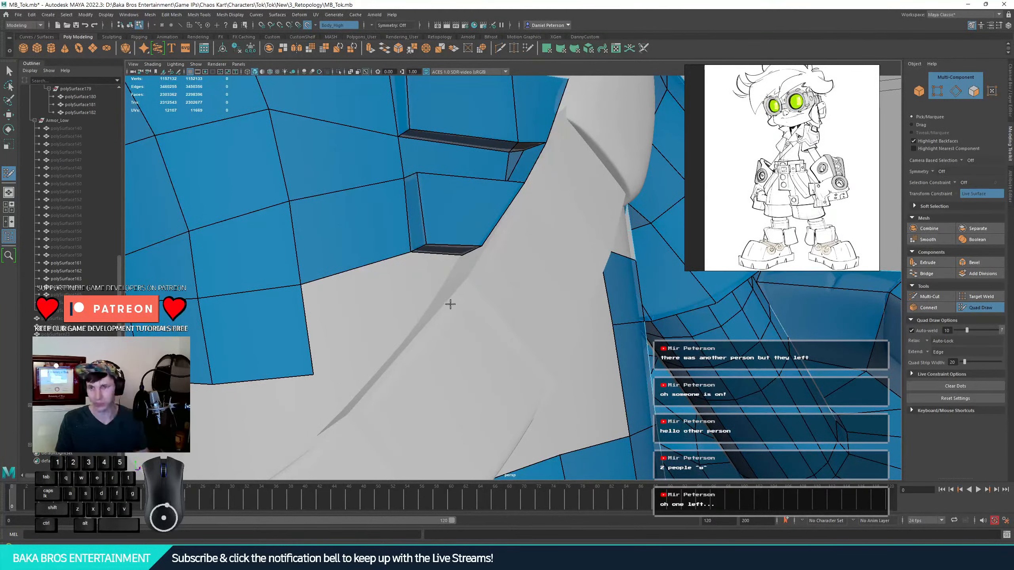
pyautogui.press('shift')
pyautogui.keyDown('shift'); pyautogui.click(377, 287); pyautogui.keyUp('shift')
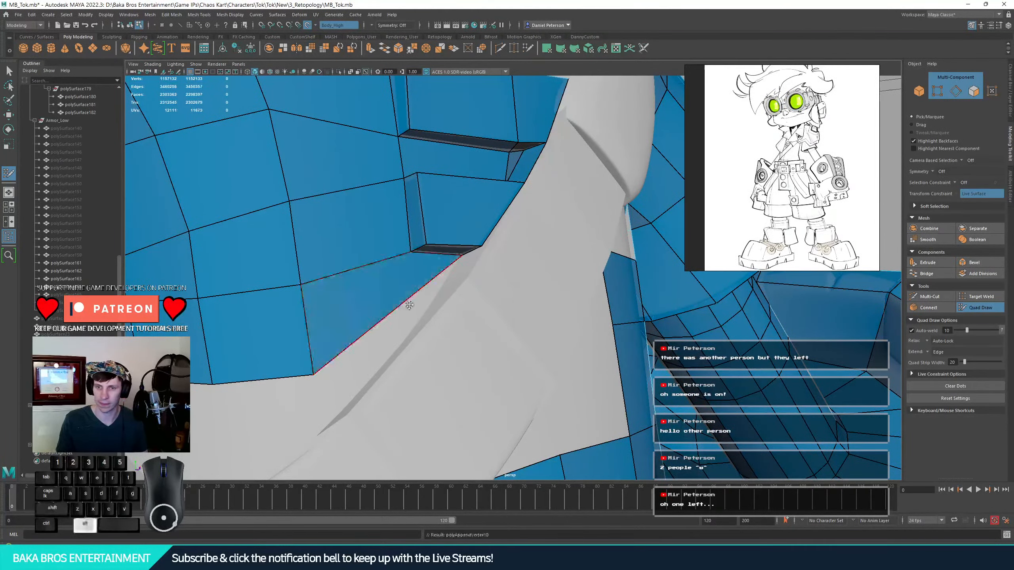
pyautogui.moveTo(377, 288)
pyautogui.keyDown('alt'); pyautogui.mouseDown()
pyautogui.moveTo(369, 321)
pyautogui.moveTo(383, 337)
pyautogui.moveTo(421, 322)
pyautogui.mouseUp(); pyautogui.keyUp('alt')
pyautogui.keyDown('alt'); pyautogui.moveTo(421, 322); pyautogui.dragTo(458, 280); pyautogui.keyUp('alt')
pyautogui.hotkey('ctrl', 'shift')
pyautogui.keyDown('ctrl'); pyautogui.keyDown('shift'); pyautogui.click(458, 280); pyautogui.keyUp('shift'); pyautogui.keyUp('ctrl')
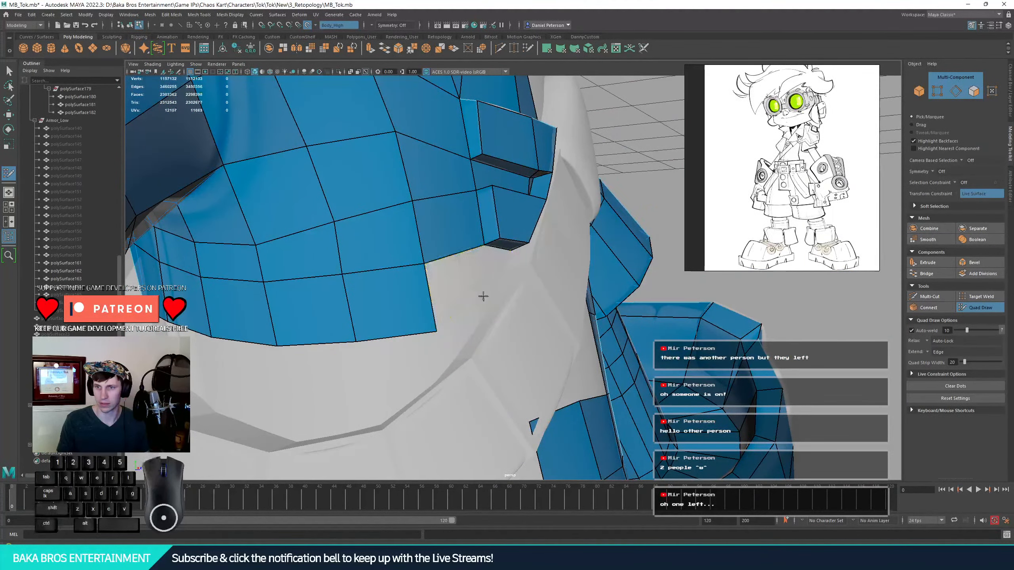
# - Fill the gap below the lower raised panel's underside with three Quad Draw faces that follow the strap edge
pyautogui.click(491, 294)
pyautogui.keyDown('alt'); pyautogui.moveTo(426, 323); pyautogui.dragTo(455, 279); pyautogui.keyUp('alt')
pyautogui.keyDown('shift'); pyautogui.click(425, 291); pyautogui.keyUp('shift')
pyautogui.click(475, 274)
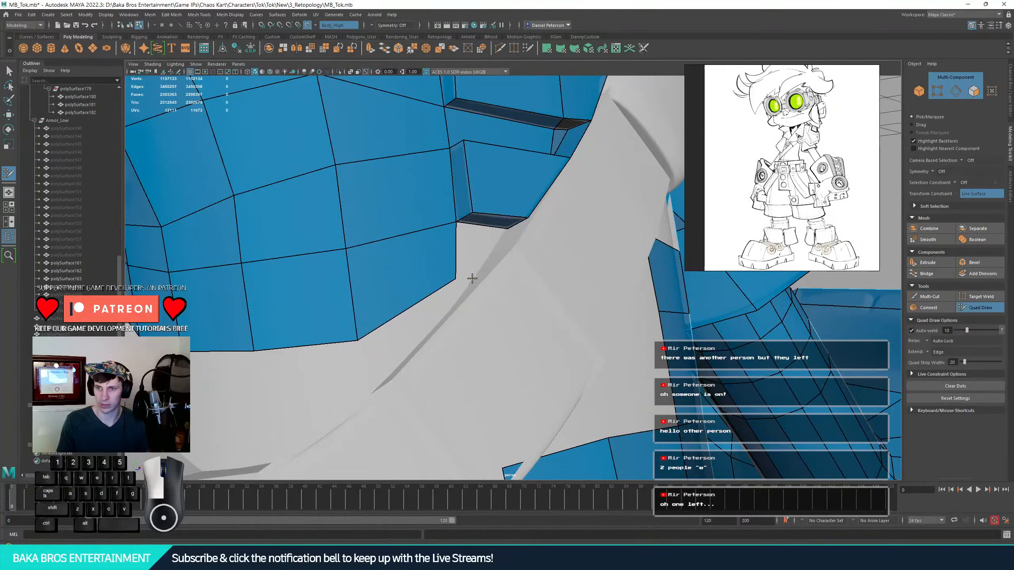
pyautogui.keyDown('shift'); pyautogui.click(473, 256); pyautogui.keyUp('shift')
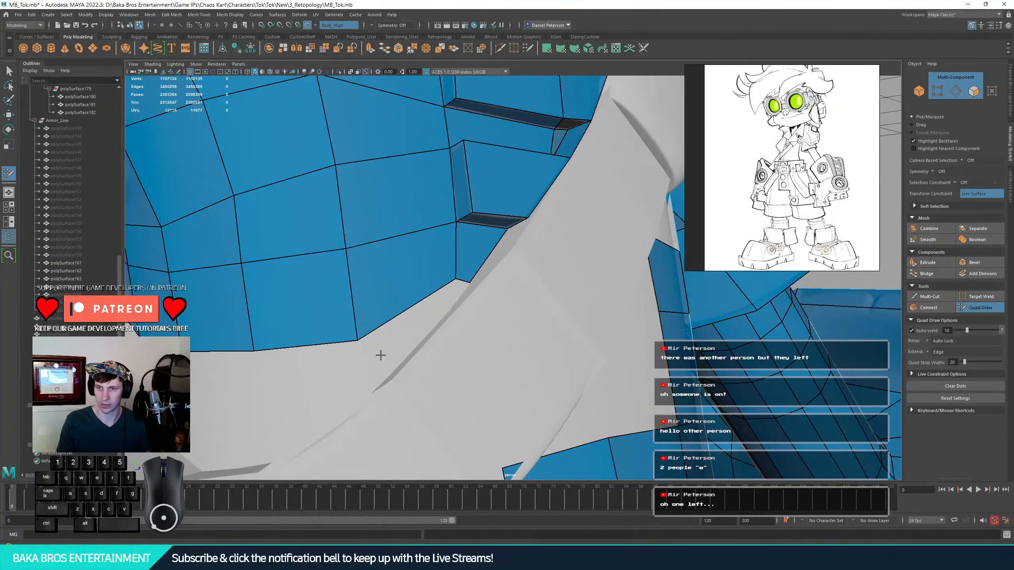
pyautogui.click(378, 384)
pyautogui.keyDown('alt'); pyautogui.moveTo(389, 386); pyautogui.dragTo(498, 306); pyautogui.keyUp('alt')
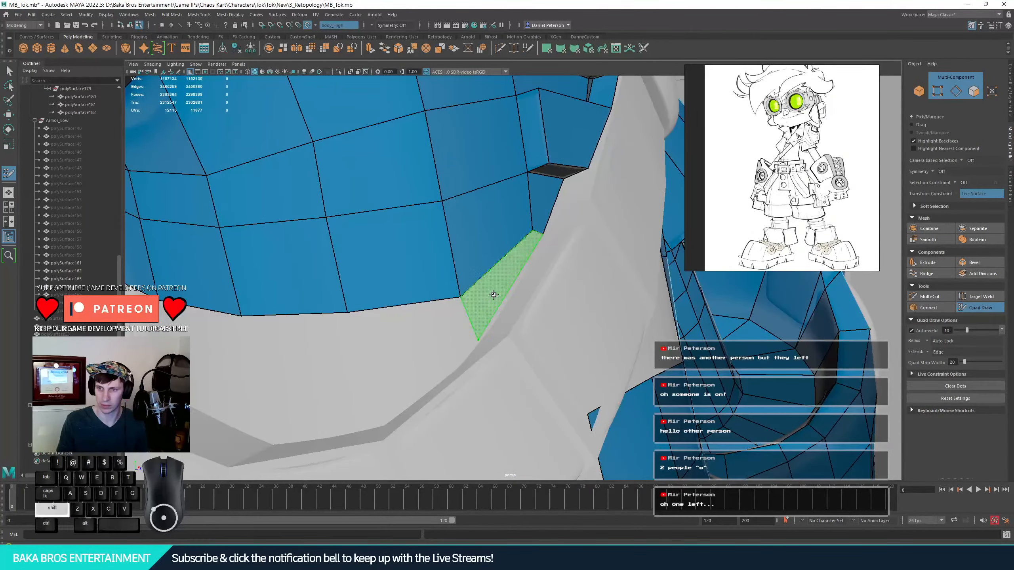
pyautogui.keyDown('shift'); pyautogui.click(499, 306); pyautogui.keyUp('shift')
# - Extend the shirt's lower edge down to the strap with three adjoining Quad Draw faces continuing around the body
pyautogui.moveTo(407, 375); pyautogui.dragTo(379, 416)
pyautogui.keyDown('shift'); pyautogui.click(396, 373); pyautogui.keyUp('shift')
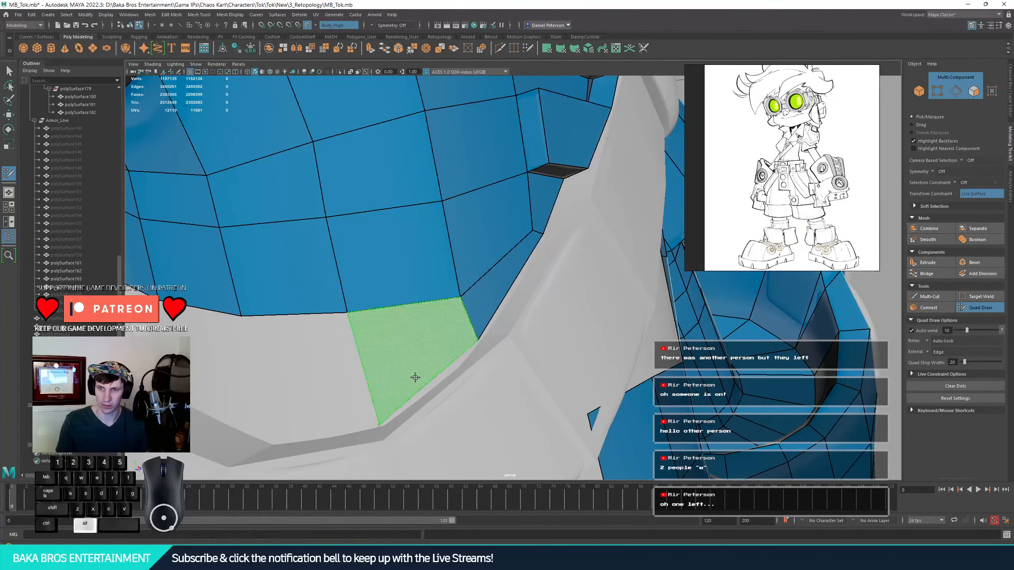
pyautogui.keyDown('alt'); pyautogui.moveTo(396, 373); pyautogui.dragTo(345, 380, button='right'); pyautogui.keyUp('alt')
pyautogui.keyDown('alt'); pyautogui.moveTo(345, 380); pyautogui.dragTo(423, 369); pyautogui.keyUp('alt')
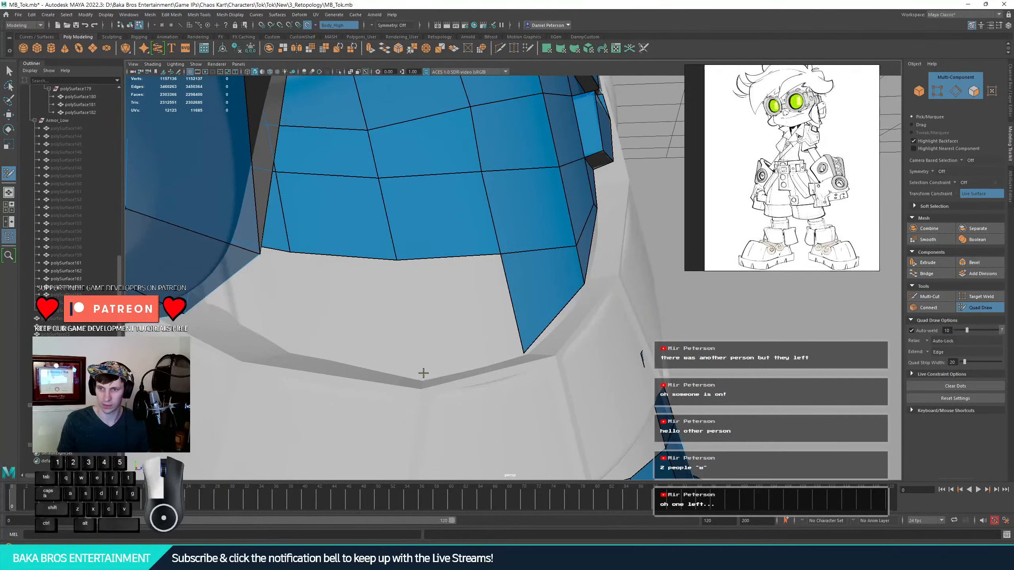
pyautogui.click(419, 379)
pyautogui.keyDown('shift'); pyautogui.click(452, 340); pyautogui.keyUp('shift')
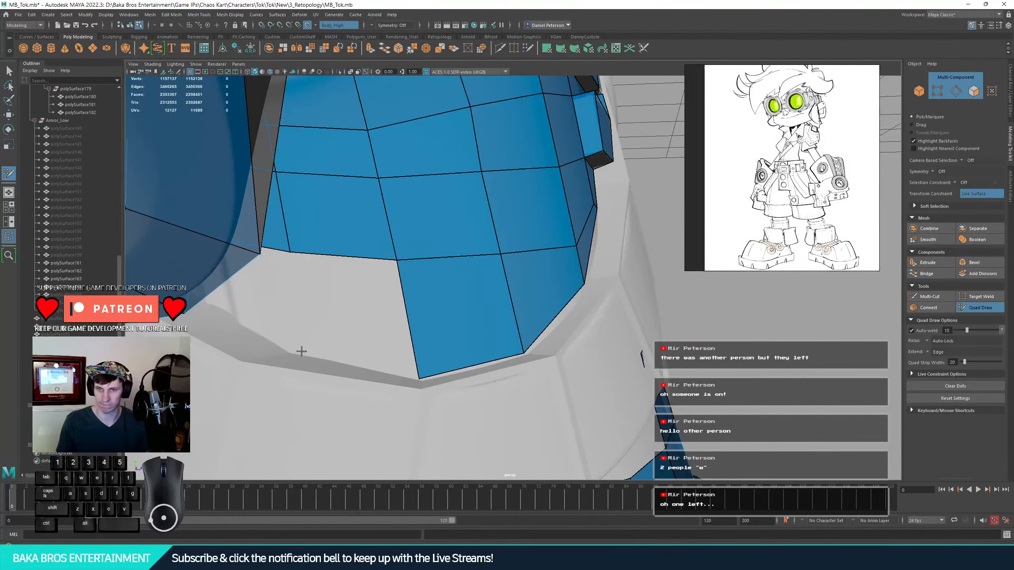
pyautogui.keyDown('shift'); pyautogui.click(346, 339); pyautogui.keyUp('shift')
# - Continue the lower shirt border around the far side by filling the next face along the strap with Quad Draw
pyautogui.keyDown('alt'); pyautogui.moveTo(415, 317); pyautogui.dragTo(476, 242); pyautogui.keyUp('alt')
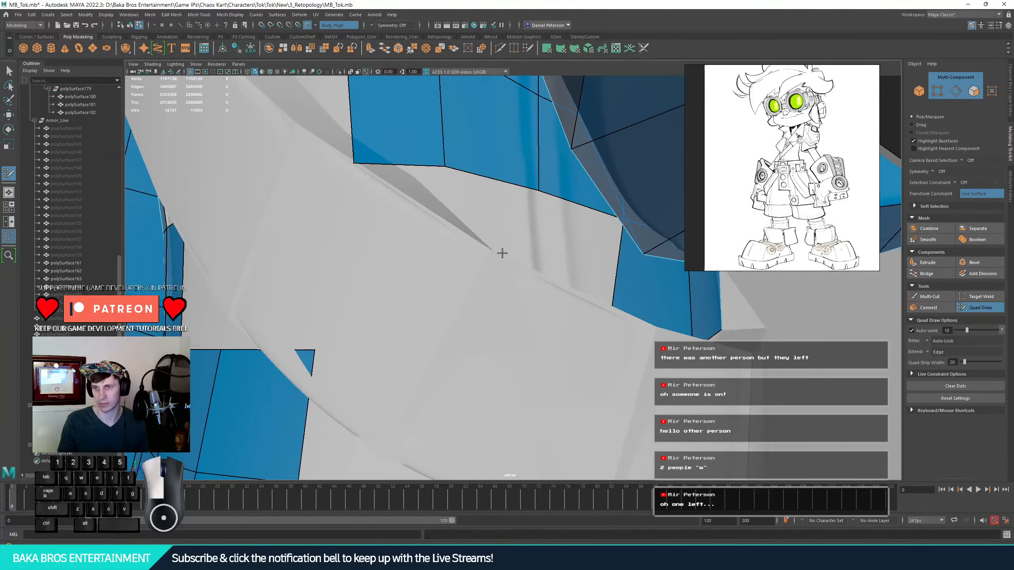
pyautogui.keyDown('shift'); pyautogui.click(553, 249); pyautogui.keyUp('shift')
pyautogui.keyDown('alt'); pyautogui.moveTo(553, 248); pyautogui.dragTo(530, 300); pyautogui.keyUp('alt')
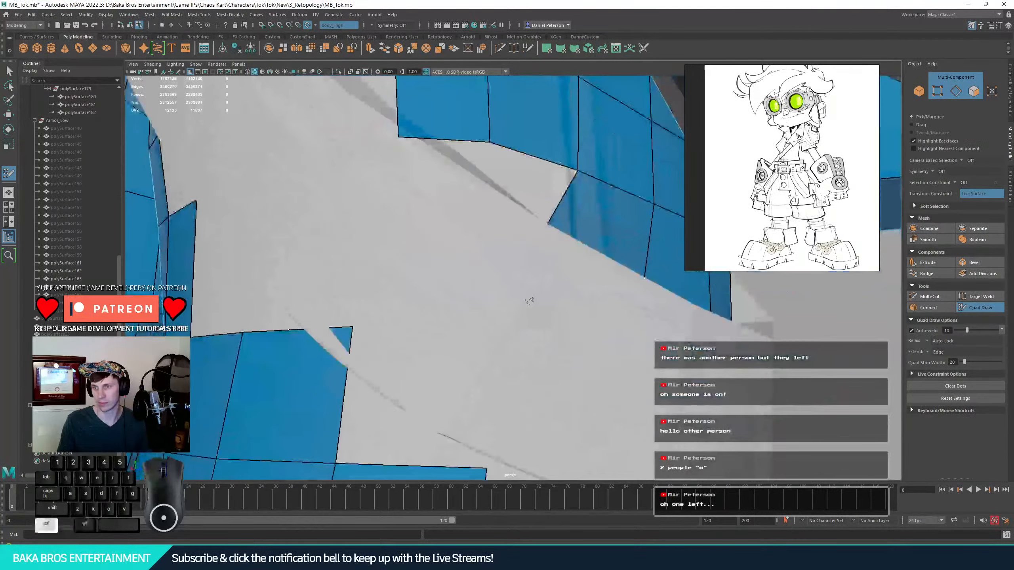
pyautogui.keyDown('alt'); pyautogui.moveTo(557, 260); pyautogui.dragTo(570, 332); pyautogui.keyUp('alt')
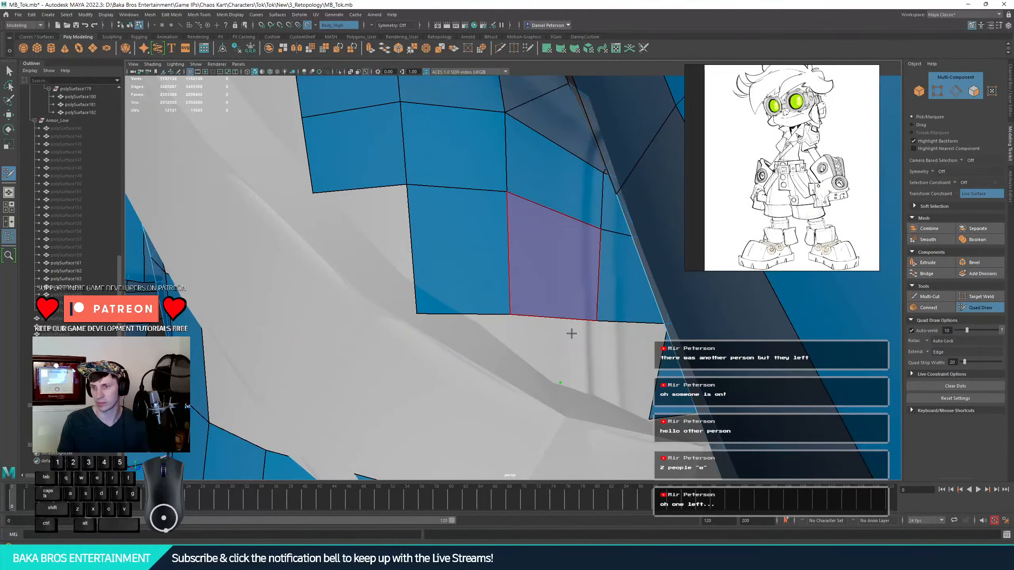
pyautogui.keyDown('shift'); pyautogui.click(595, 367); pyautogui.keyUp('shift')
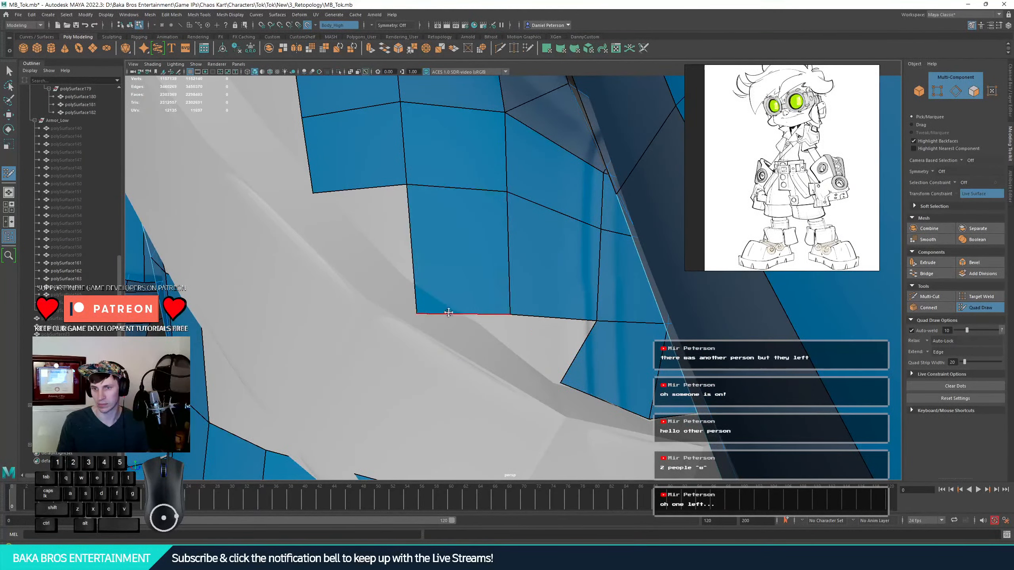
# - Pull the neighbouring lower border vertices up away from the strap and fill the adjoining border face from a new point
pyautogui.moveTo(449, 315)
pyautogui.mouseDown()
pyautogui.moveTo(463, 288)
pyautogui.moveTo(446, 251)
pyautogui.mouseUp()
pyautogui.moveTo(523, 281); pyautogui.dragTo(514, 281)
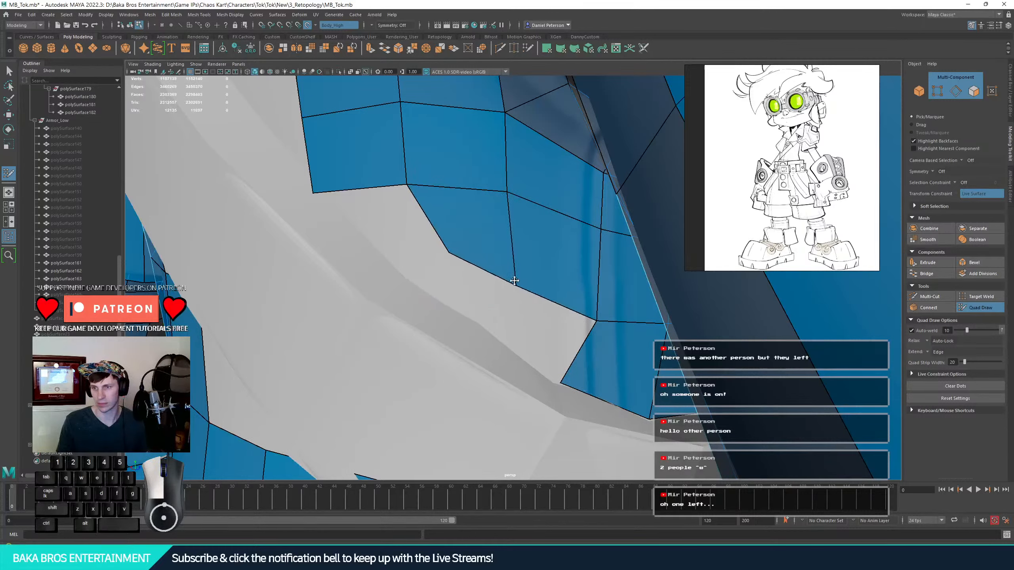
pyautogui.moveTo(492, 318); pyautogui.dragTo(487, 328)
pyautogui.keyDown('shift'); pyautogui.click(504, 330); pyautogui.keyUp('shift')
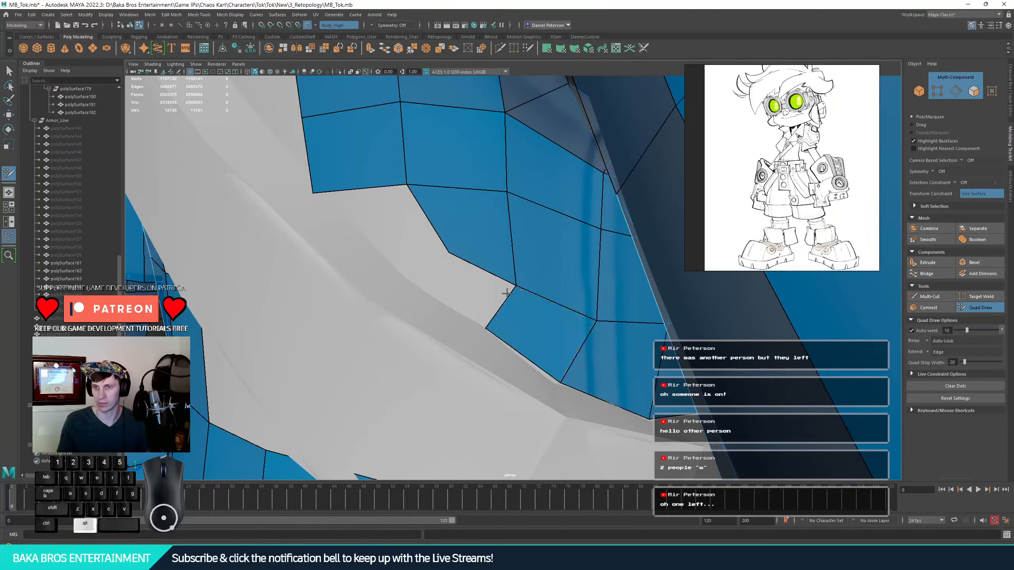
# - Delete two overhanging faces on the shirt's stepped border beside the strap and reposition the corner vertex between them
pyautogui.keyDown('alt'); pyautogui.moveTo(464, 265); pyautogui.dragTo(373, 281, button='right'); pyautogui.keyUp('alt')
pyautogui.keyDown('alt'); pyautogui.moveTo(373, 281); pyautogui.dragTo(425, 292); pyautogui.keyUp('alt')
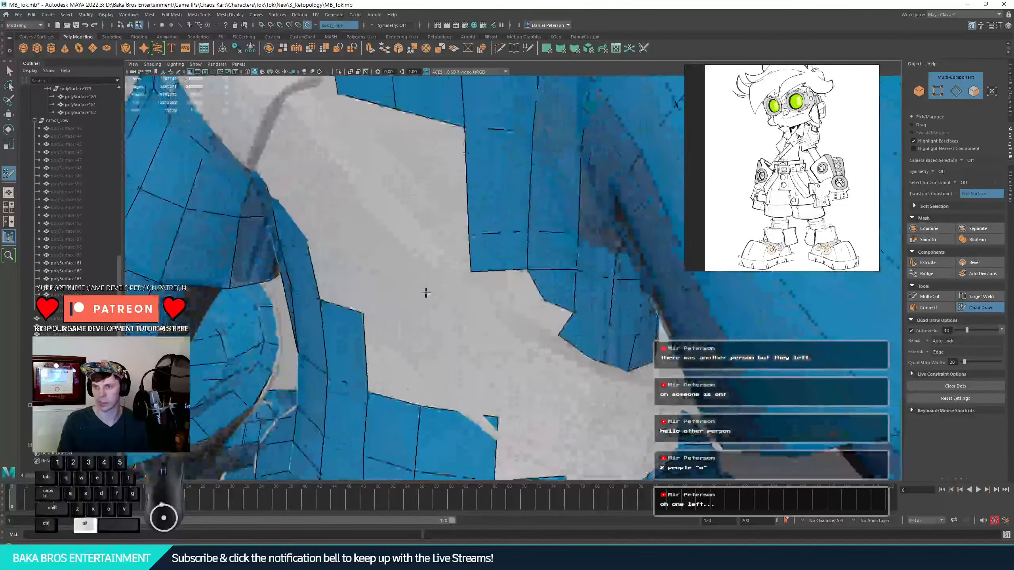
pyautogui.keyDown('alt'); pyautogui.moveTo(425, 292); pyautogui.dragTo(515, 307, button='right'); pyautogui.keyUp('alt')
pyautogui.keyDown('ctrl'); pyautogui.keyDown('shift'); pyautogui.click(582, 291); pyautogui.keyUp('shift'); pyautogui.keyUp('ctrl')
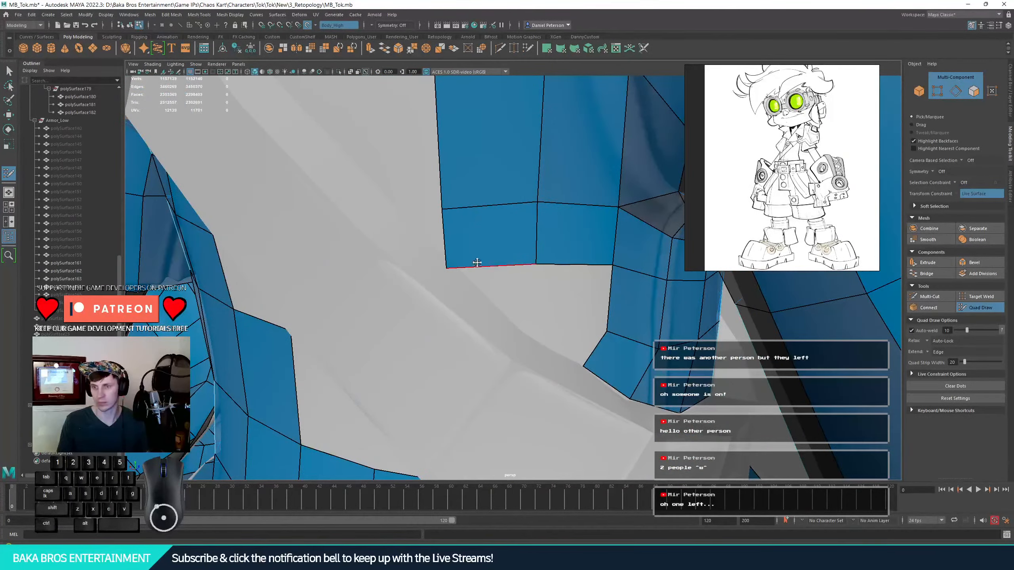
pyautogui.moveTo(475, 265); pyautogui.dragTo(547, 256)
pyautogui.keyDown('ctrl'); pyautogui.keyDown('shift'); pyautogui.click(465, 212); pyautogui.keyUp('shift'); pyautogui.keyUp('ctrl')
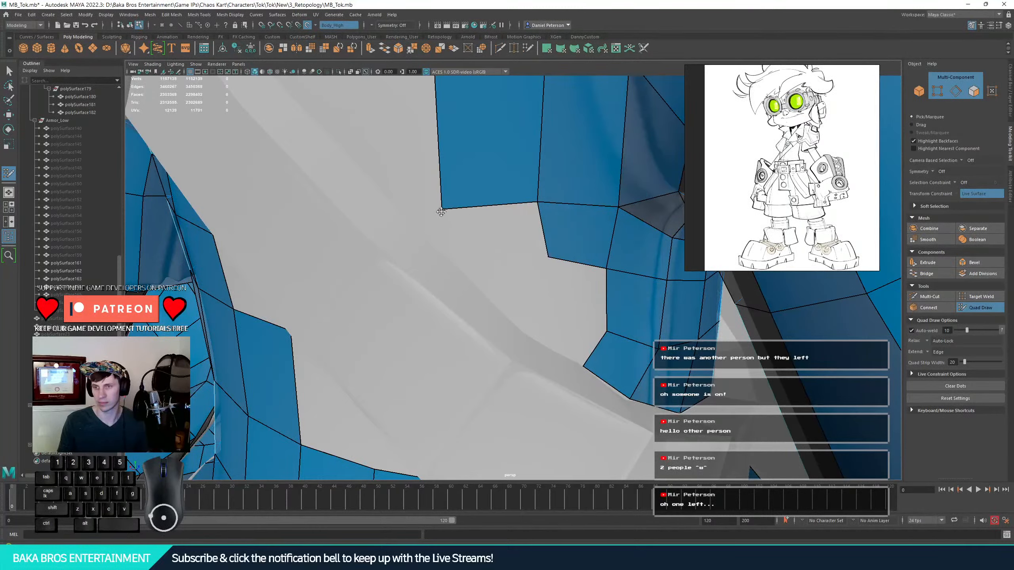
# - Place two new points near the strap and fill two Quad Draw faces joining them to the stepped shirt border
pyautogui.keyDown('alt'); pyautogui.moveTo(484, 208); pyautogui.dragTo(530, 282); pyautogui.keyUp('alt')
pyautogui.click(528, 277)
pyautogui.click(515, 297)
pyautogui.press('shift')
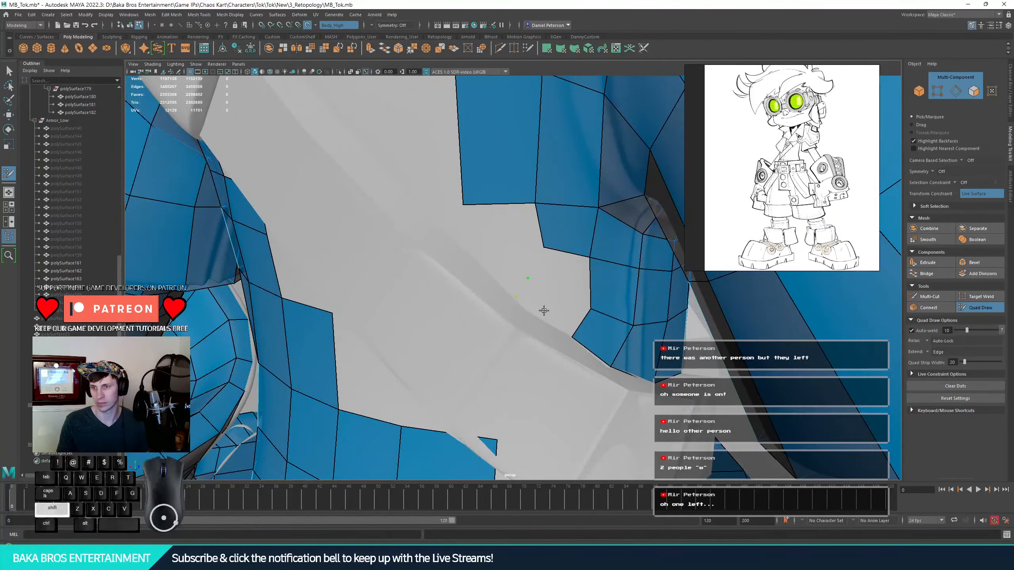
pyautogui.keyDown('shift'); pyautogui.click(561, 280); pyautogui.keyUp('shift')
pyautogui.keyDown('shift'); pyautogui.click(561, 276); pyautogui.keyUp('shift')
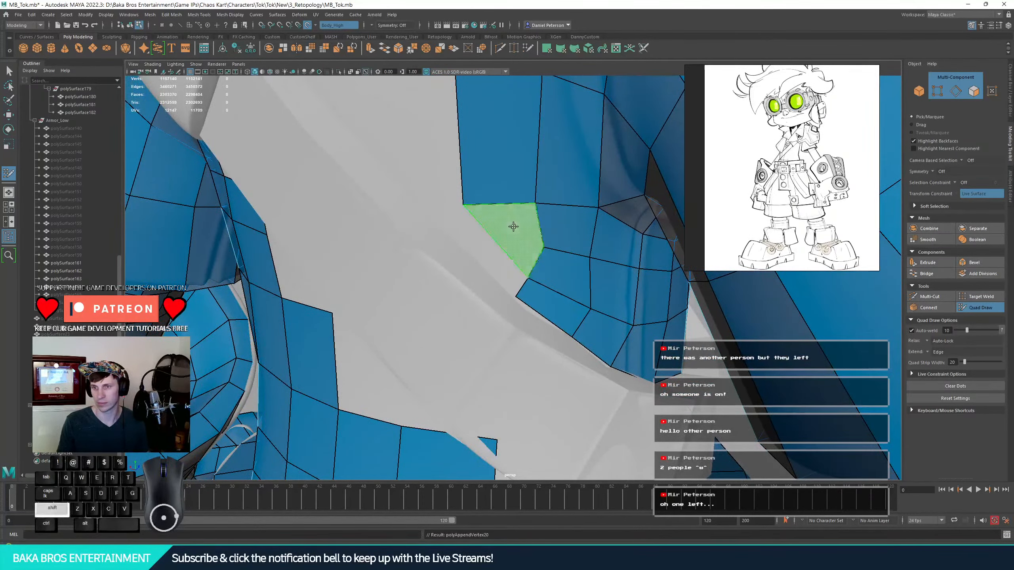
# - Fill the notch under the next shirt column and extend the narrow border row upward along the strap with another quad
pyautogui.keyDown('shift'); pyautogui.click(480, 236); pyautogui.keyUp('shift')
pyautogui.click(444, 230)
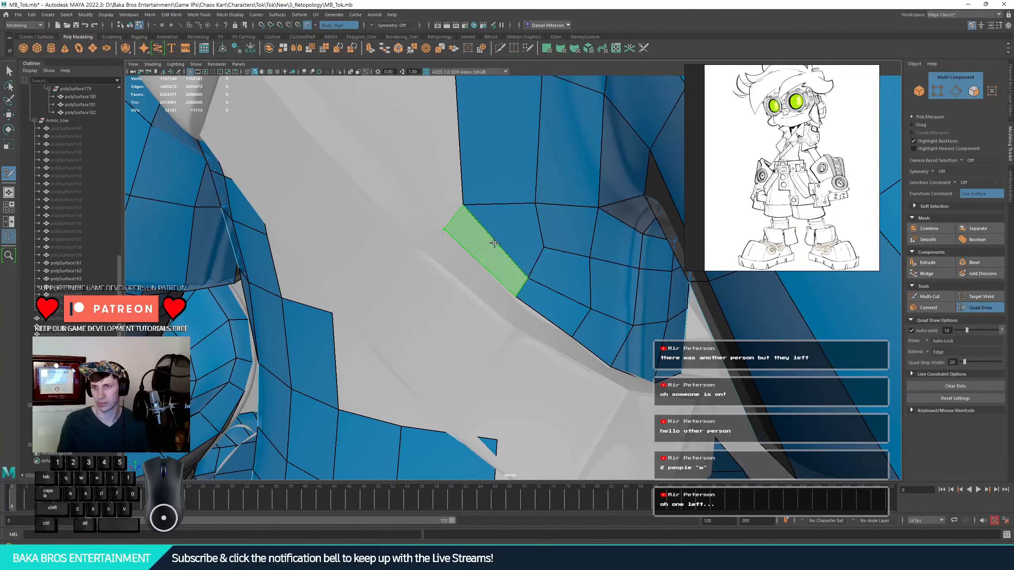
pyautogui.keyDown('shift'); pyautogui.click(485, 251); pyautogui.keyUp('shift')
pyautogui.keyDown('alt'); pyautogui.moveTo(558, 236); pyautogui.dragTo(453, 231, button='right'); pyautogui.keyUp('alt')
pyautogui.moveTo(452, 231)
pyautogui.keyDown('alt'); pyautogui.mouseDown()
pyautogui.moveTo(475, 234)
pyautogui.moveTo(447, 230)
pyautogui.mouseUp(); pyautogui.keyUp('alt')
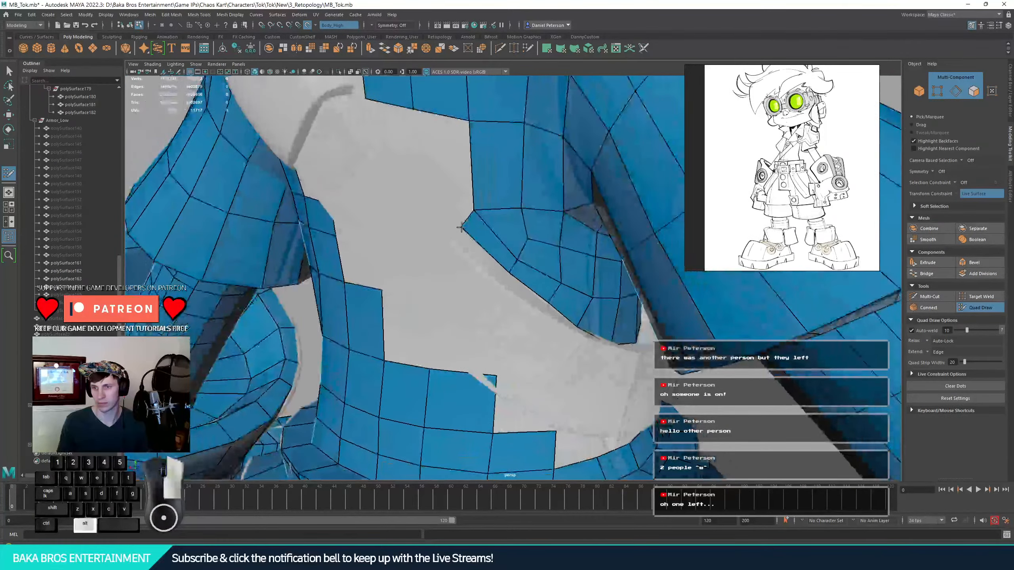
# - Place two new points along the strap's upper edge and fill two Quad Draw faces joining them to the upper back shirt border
pyautogui.keyDown('alt'); pyautogui.moveTo(448, 230); pyautogui.dragTo(478, 224, button='right'); pyautogui.keyUp('alt')
pyautogui.keyDown('alt'); pyautogui.moveTo(478, 224); pyautogui.dragTo(496, 254, button='middle'); pyautogui.keyUp('alt')
pyautogui.keyDown('alt'); pyautogui.moveTo(496, 253); pyautogui.dragTo(473, 222); pyautogui.keyUp('alt')
pyautogui.keyDown('alt'); pyautogui.moveTo(474, 178); pyautogui.dragTo(492, 210, button='middle'); pyautogui.keyUp('alt')
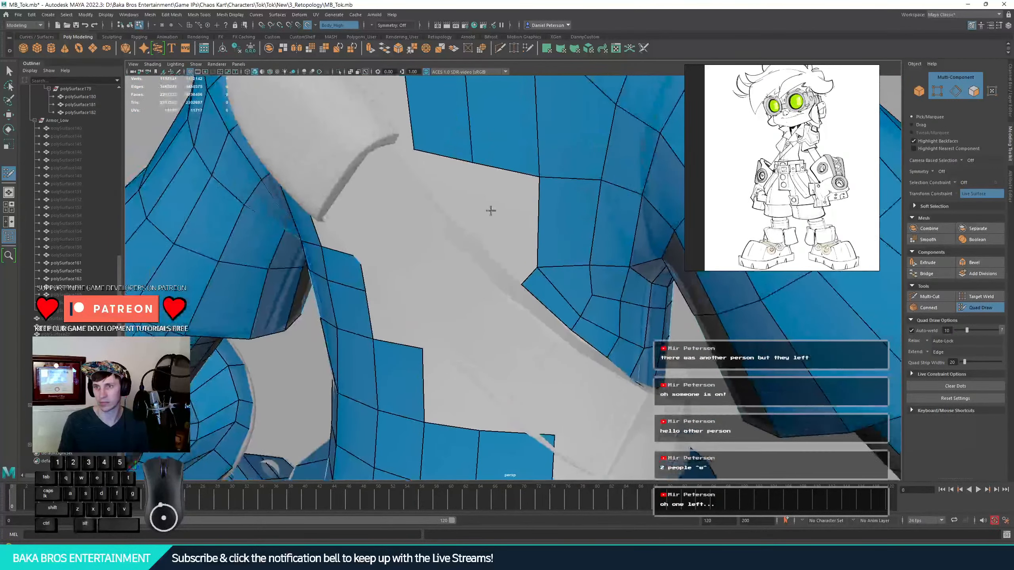
pyautogui.click(470, 205)
pyautogui.click(455, 220)
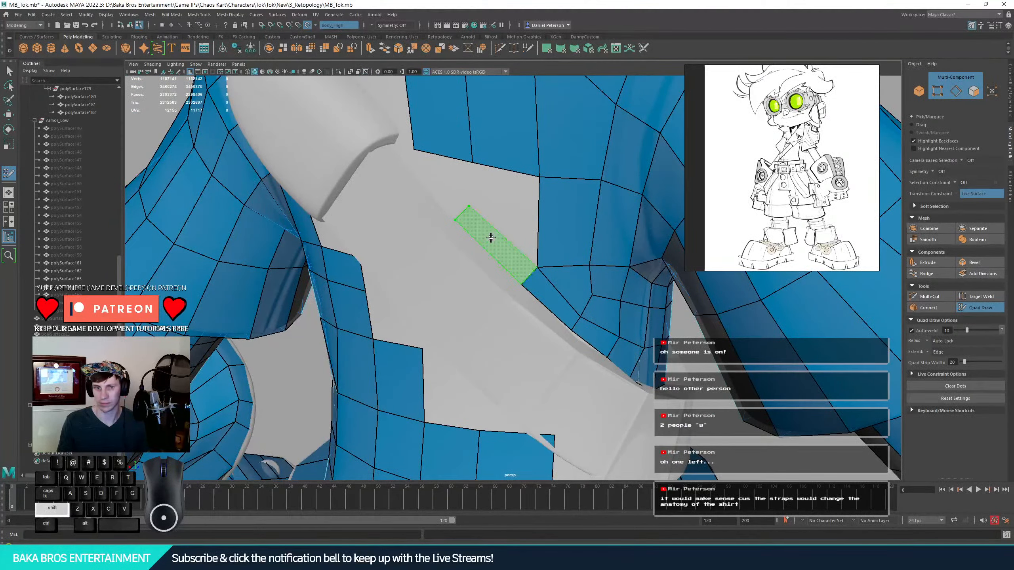
pyautogui.keyDown('shift'); pyautogui.click(491, 238); pyautogui.keyUp('shift')
pyautogui.keyDown('shift'); pyautogui.click(516, 199); pyautogui.keyUp('shift')
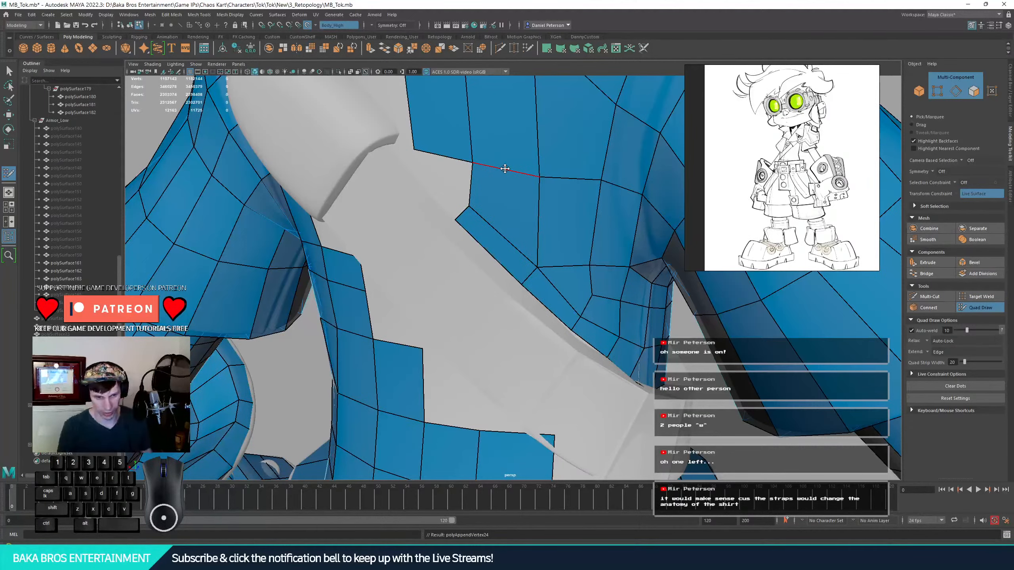
# - Fill two more quads along the strap up to its shoulder pad and pull their outer vertices up to the pad's corner
pyautogui.moveTo(502, 165)
pyautogui.keyDown('alt'); pyautogui.mouseDown()
pyautogui.moveTo(537, 182)
pyautogui.moveTo(539, 210)
pyautogui.moveTo(531, 225)
pyautogui.moveTo(494, 205)
pyautogui.mouseUp(); pyautogui.keyUp('alt')
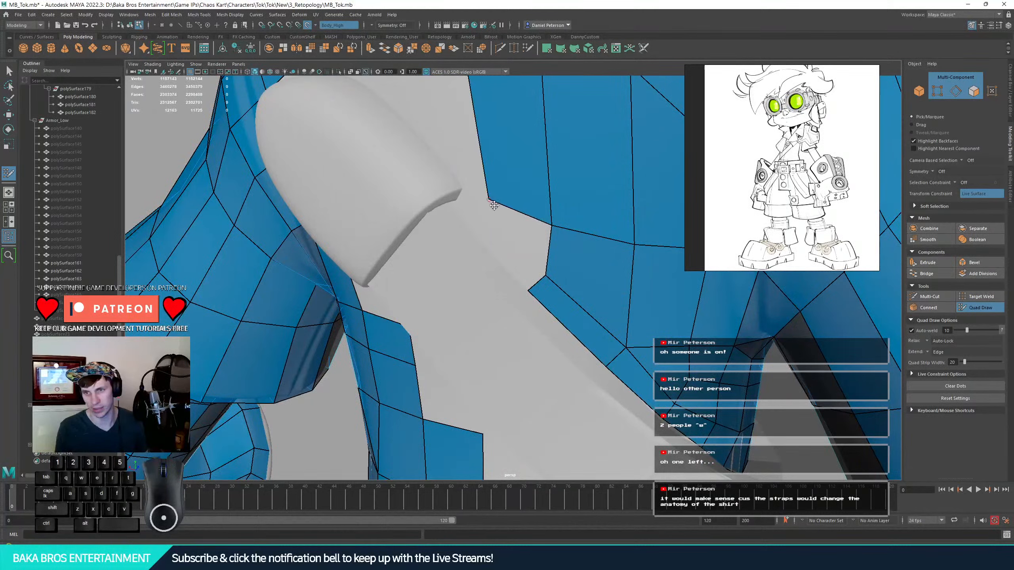
pyautogui.click(483, 218)
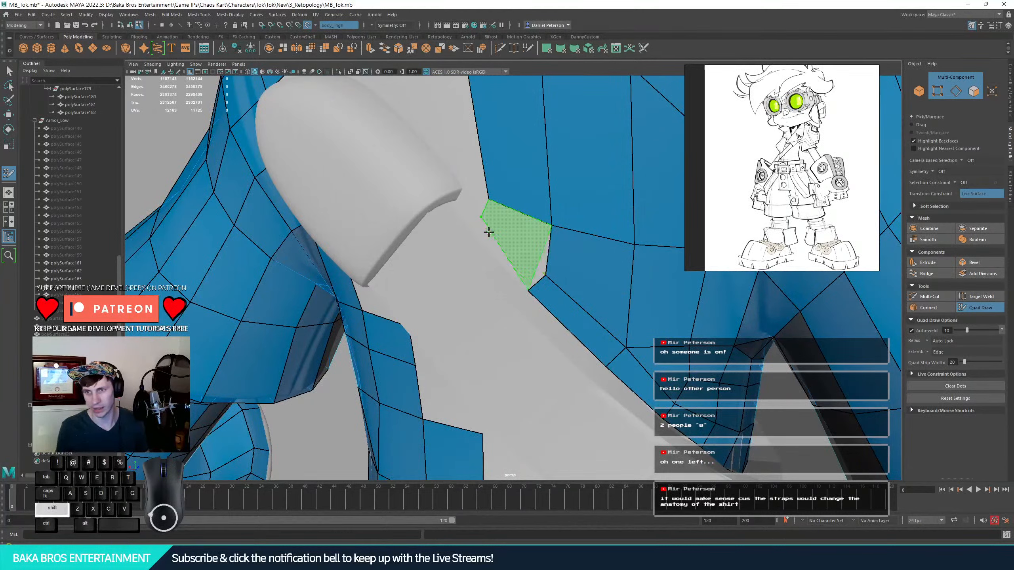
pyautogui.keyDown('shift'); pyautogui.click(509, 231); pyautogui.keyUp('shift')
pyautogui.click(471, 228)
pyautogui.keyDown('shift'); pyautogui.click(493, 237); pyautogui.keyUp('shift')
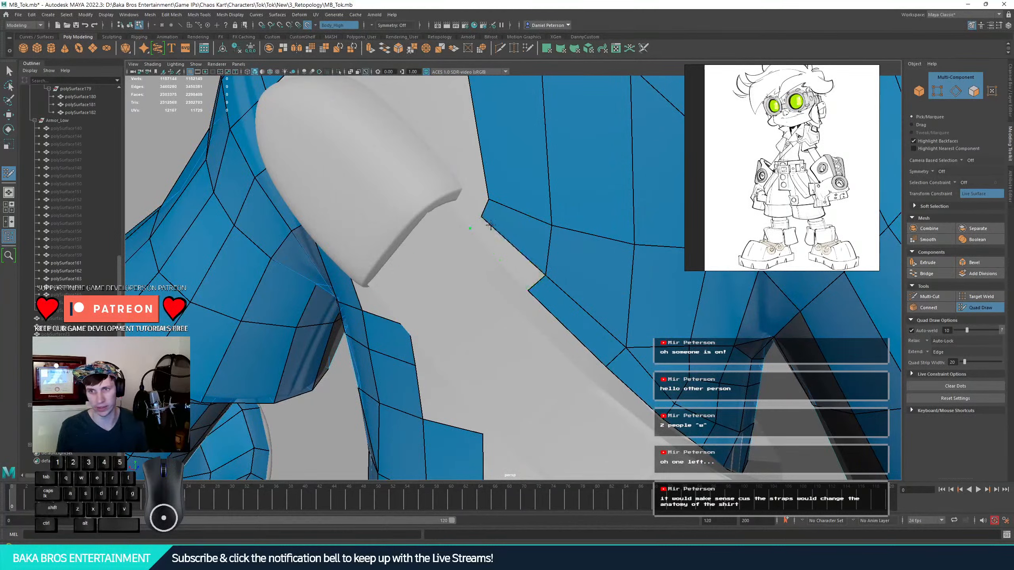
pyautogui.moveTo(487, 207); pyautogui.dragTo(484, 185)
pyautogui.moveTo(472, 228)
pyautogui.mouseDown()
pyautogui.moveTo(453, 206)
pyautogui.moveTo(474, 153)
pyautogui.mouseUp()
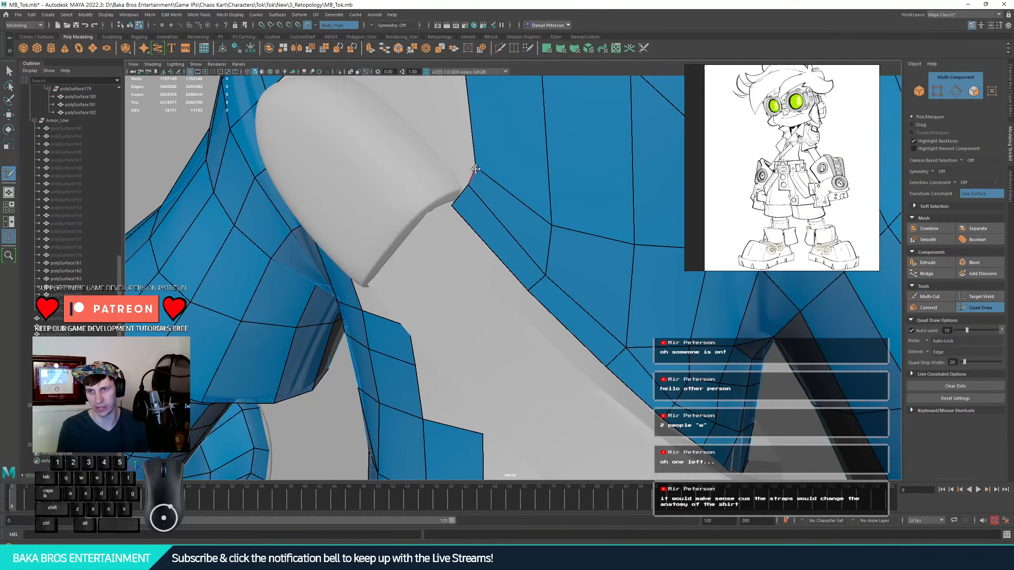
# - Reposition and relax the back shirt vertices beside the pad and raise a border vertex above it
pyautogui.moveTo(578, 223)
pyautogui.mouseDown()
pyautogui.moveTo(582, 197)
pyautogui.moveTo(568, 181)
pyautogui.mouseUp()
pyautogui.keyDown('shift'); pyautogui.moveTo(630, 210); pyautogui.dragTo(600, 190); pyautogui.keyUp('shift')
pyautogui.keyDown('alt'); pyautogui.moveTo(566, 90); pyautogui.dragTo(544, 199, button='middle'); pyautogui.keyUp('alt')
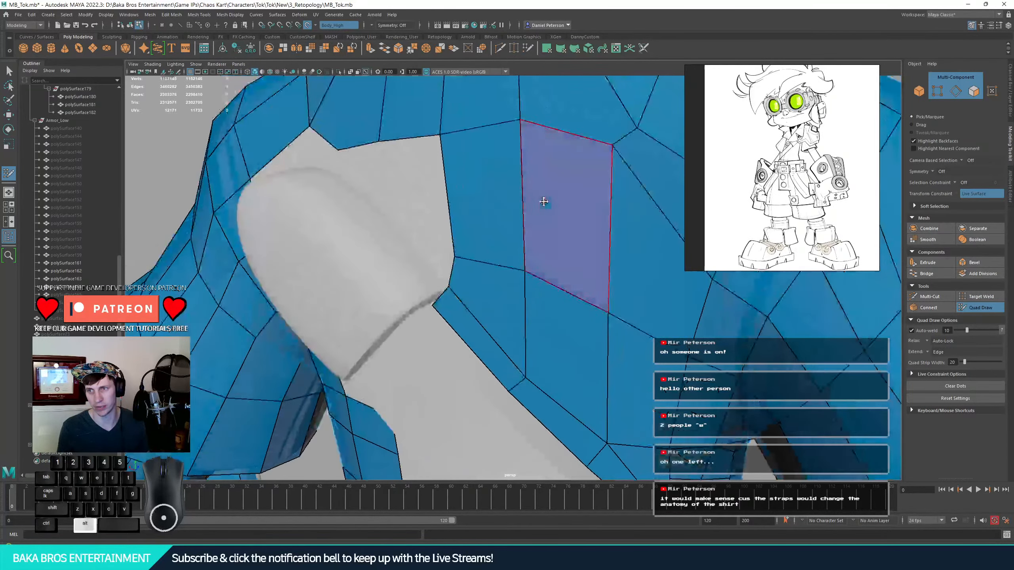
pyautogui.scroll(-1, 539, 202)
pyautogui.keyDown('alt'); pyautogui.moveTo(481, 229); pyautogui.dragTo(466, 179, button='middle'); pyautogui.keyUp('alt')
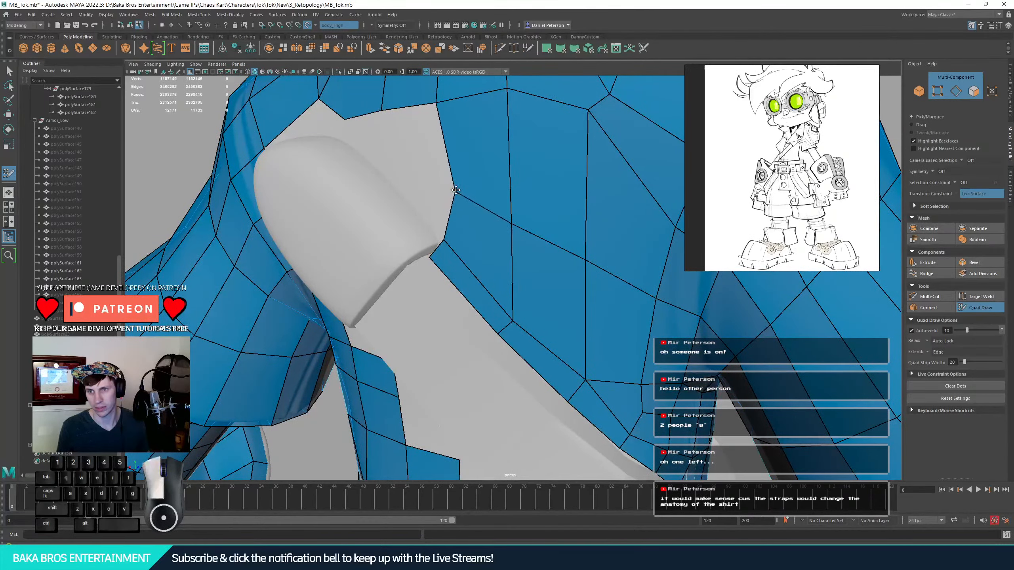
pyautogui.moveTo(466, 179)
pyautogui.keyDown('alt'); pyautogui.mouseDown()
pyautogui.moveTo(430, 183)
pyautogui.moveTo(449, 178)
pyautogui.mouseUp(); pyautogui.keyUp('alt')
pyautogui.keyDown('alt'); pyautogui.moveTo(448, 130); pyautogui.dragTo(382, 169, button='middle'); pyautogui.keyUp('alt')
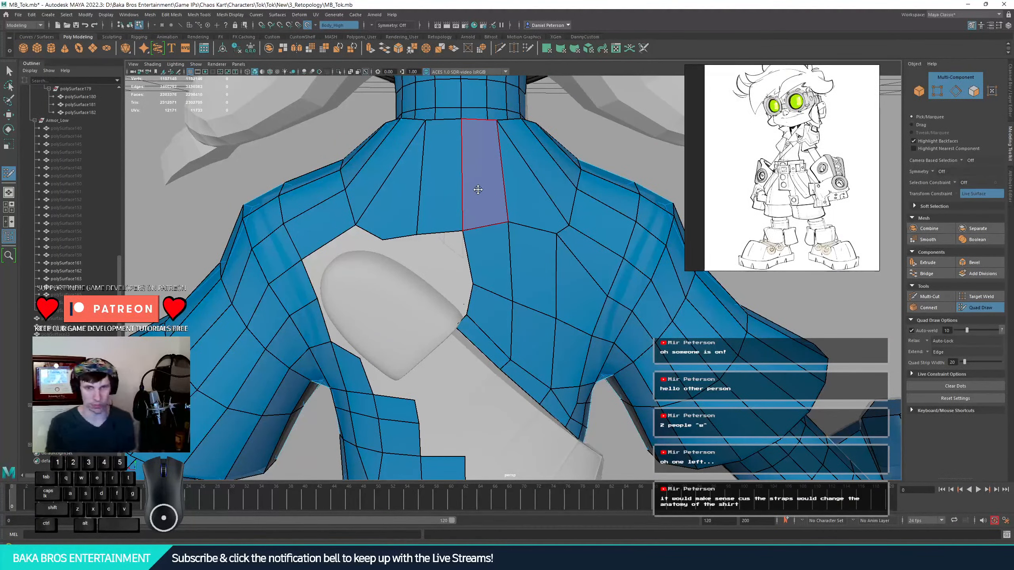
pyautogui.keyDown('alt'); pyautogui.moveTo(439, 212); pyautogui.dragTo(511, 209, button='right'); pyautogui.keyUp('alt')
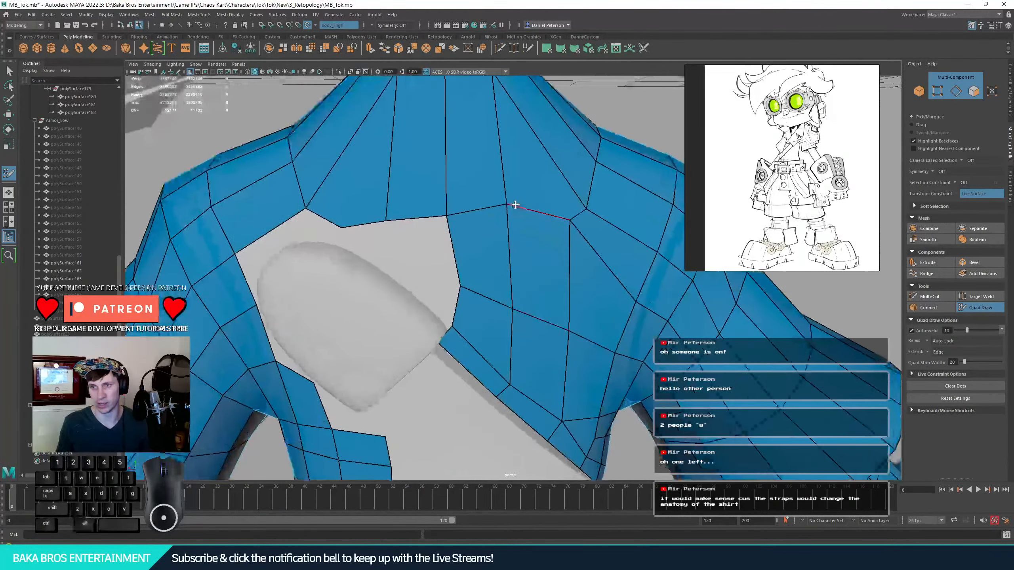
pyautogui.moveTo(383, 222)
pyautogui.mouseDown()
pyautogui.moveTo(403, 196)
pyautogui.moveTo(390, 199)
pyautogui.mouseUp()
# - Place new points at the pad's rounded upper end and fill a quad down from the shirt border above it
pyautogui.keyDown('alt'); pyautogui.moveTo(389, 200); pyautogui.dragTo(401, 212, button='middle'); pyautogui.keyUp('alt')
pyautogui.keyDown('alt'); pyautogui.moveTo(400, 211); pyautogui.dragTo(450, 249, button='right'); pyautogui.keyUp('alt')
pyautogui.keyDown('alt'); pyautogui.moveTo(360, 227); pyautogui.dragTo(418, 277, button='middle'); pyautogui.keyUp('alt')
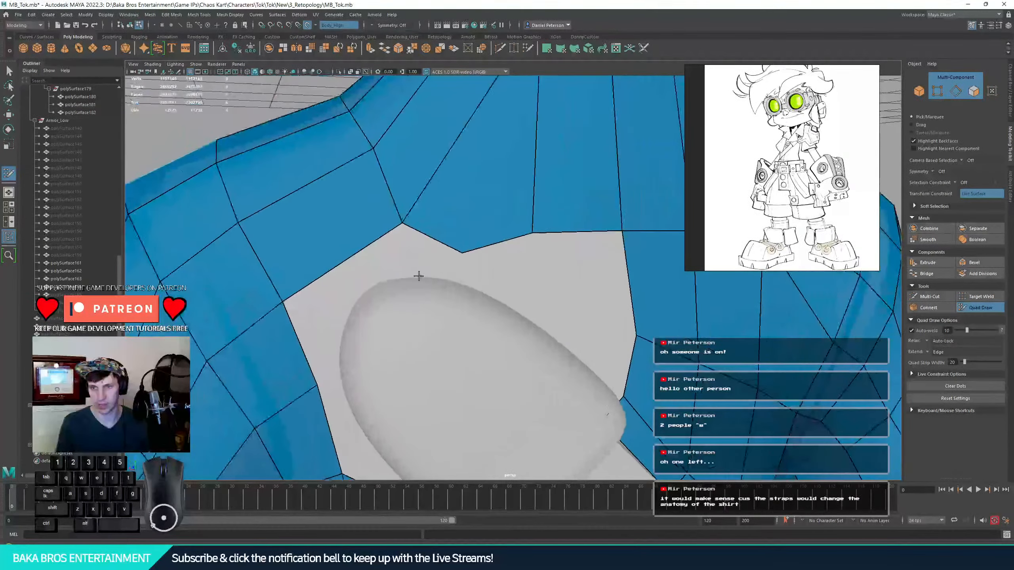
pyautogui.click(400, 276)
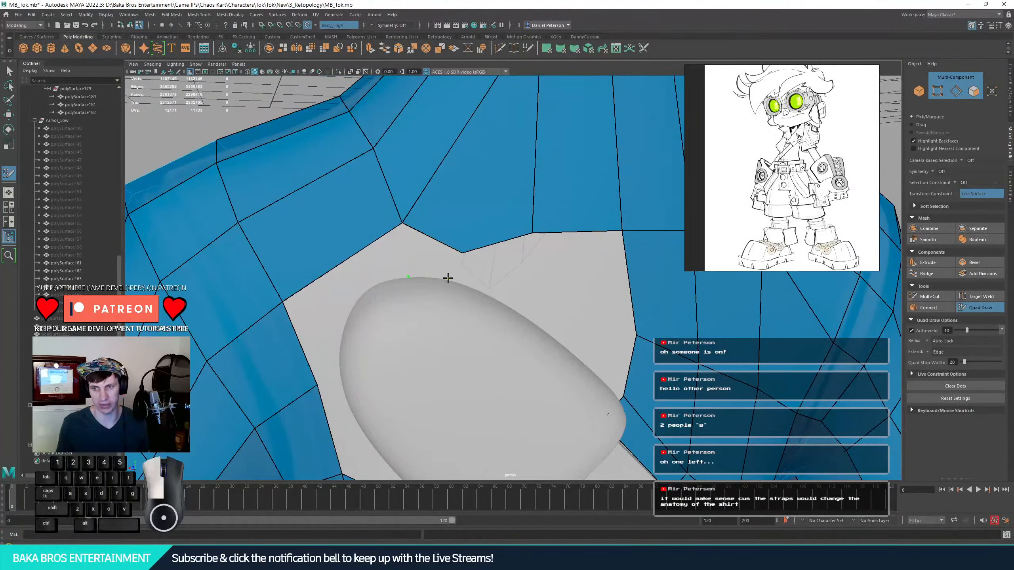
pyautogui.keyDown('shift'); pyautogui.click(424, 264); pyautogui.keyUp('shift')
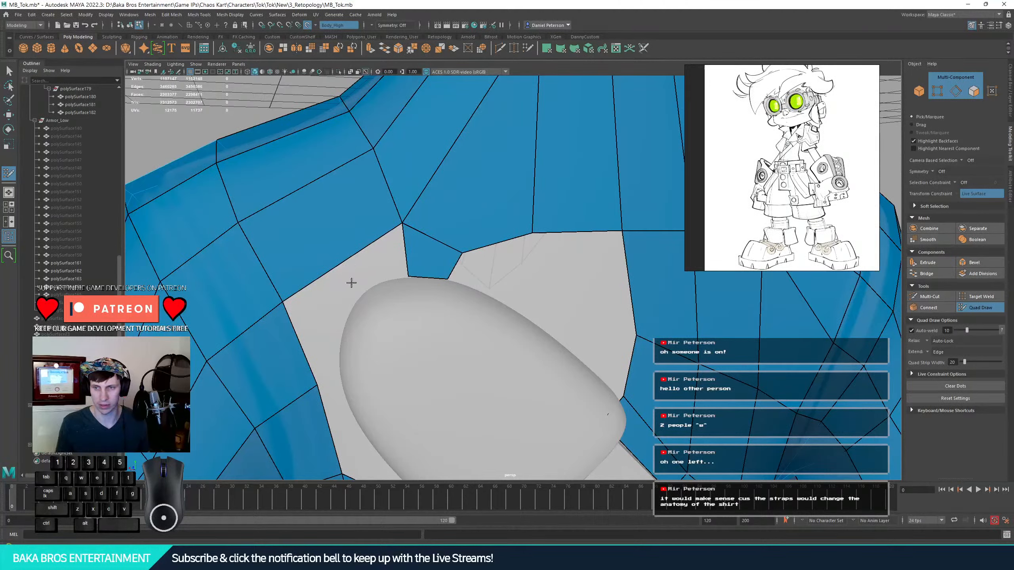
# - Fill two more quads around the outer side of the pad's rounded end and adjust the shared border vertex to its outline
pyautogui.click(358, 293)
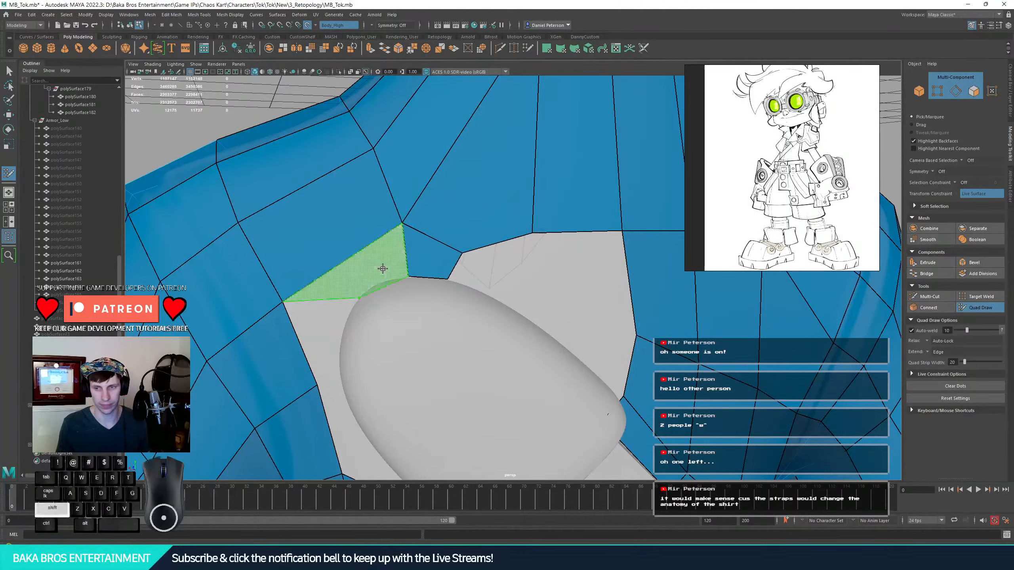
pyautogui.keyDown('shift'); pyautogui.click(373, 277); pyautogui.keyUp('shift')
pyautogui.moveTo(407, 275)
pyautogui.mouseDown()
pyautogui.moveTo(353, 301)
pyautogui.moveTo(407, 374)
pyautogui.mouseUp()
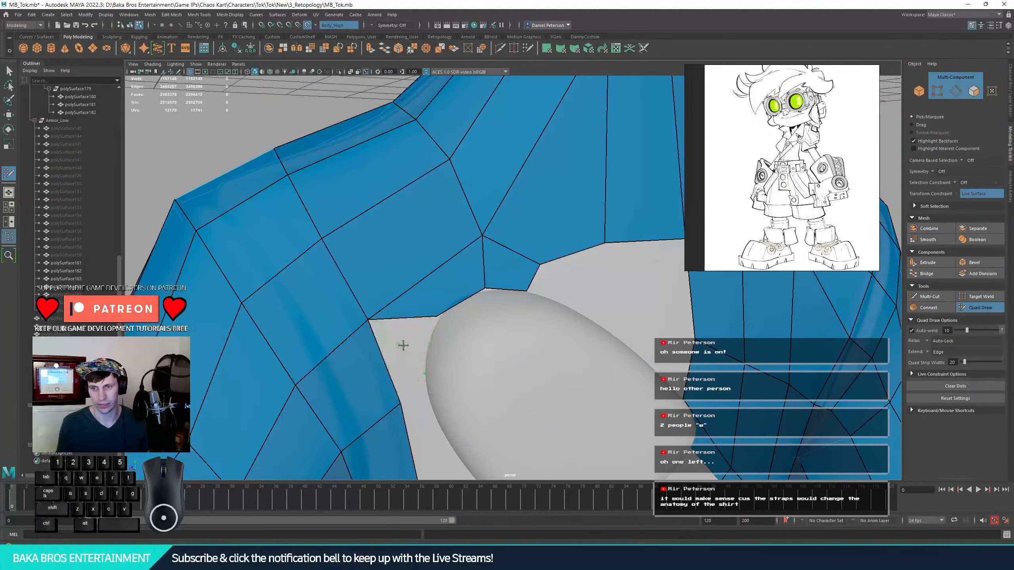
pyautogui.keyDown('shift'); pyautogui.click(443, 321); pyautogui.keyUp('shift')
pyautogui.moveTo(433, 318); pyautogui.dragTo(434, 321)
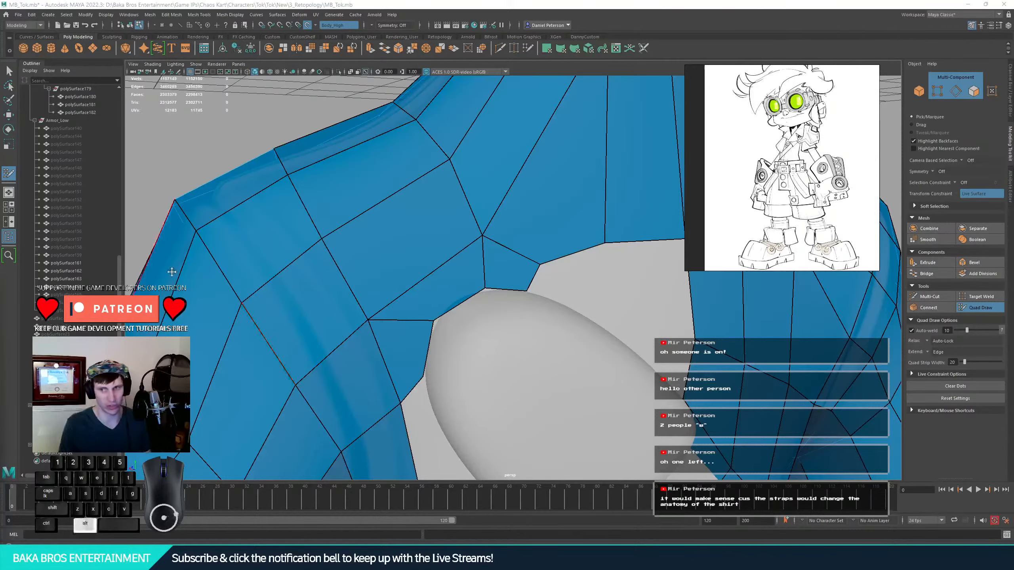
pyautogui.keyDown('alt'); pyautogui.moveTo(359, 239); pyautogui.dragTo(174, 190, button='right'); pyautogui.keyUp('alt')
pyautogui.keyDown('alt'); pyautogui.moveTo(174, 190); pyautogui.dragTo(242, 148); pyautogui.keyUp('alt')
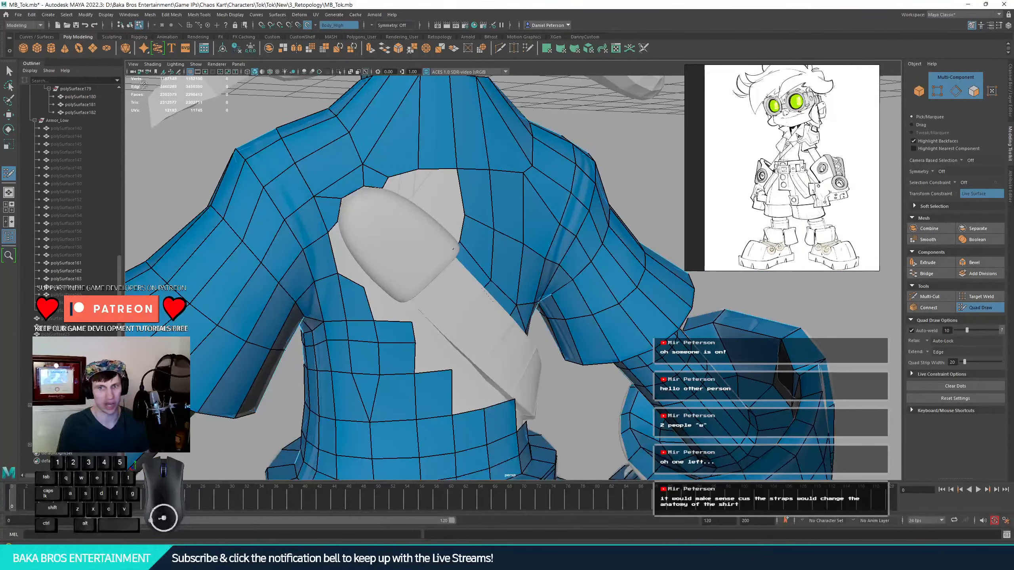
pyautogui.keyDown('alt'); pyautogui.moveTo(186, 93); pyautogui.dragTo(223, 128); pyautogui.keyUp('alt')
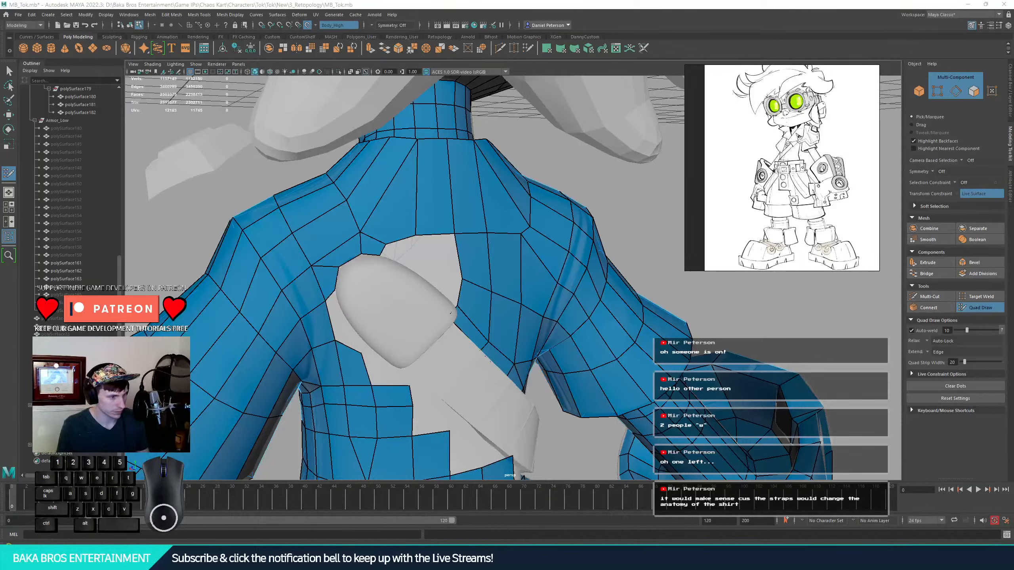
pyautogui.press('s')
pyautogui.press('t')
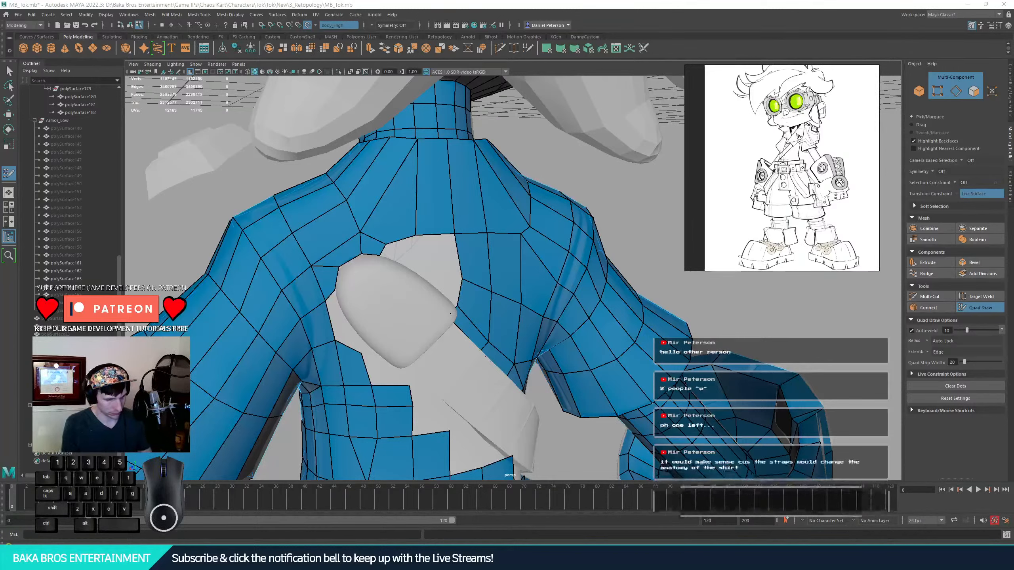
pyautogui.press('a')
pyautogui.press('t')
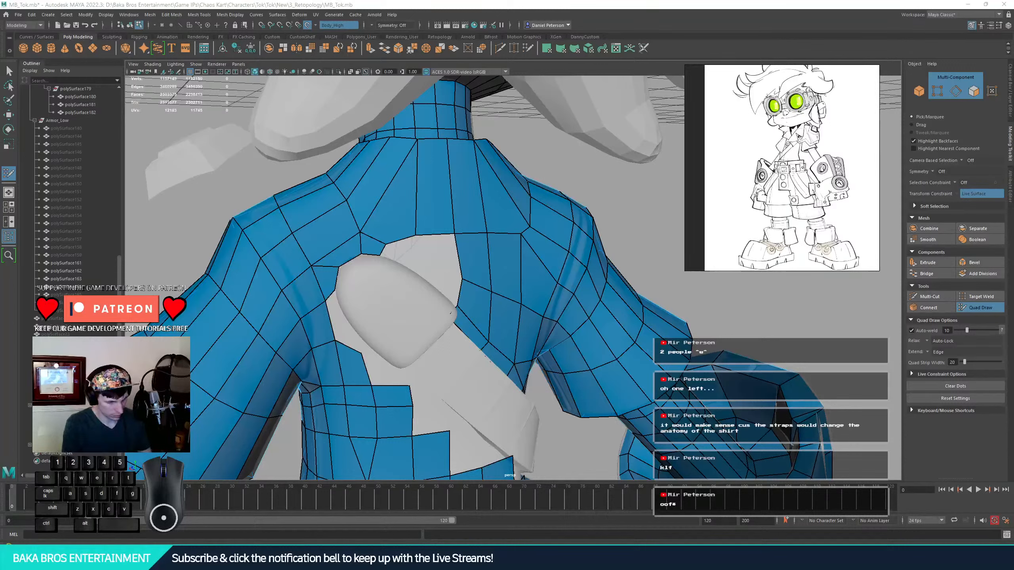
pyautogui.write('a a')
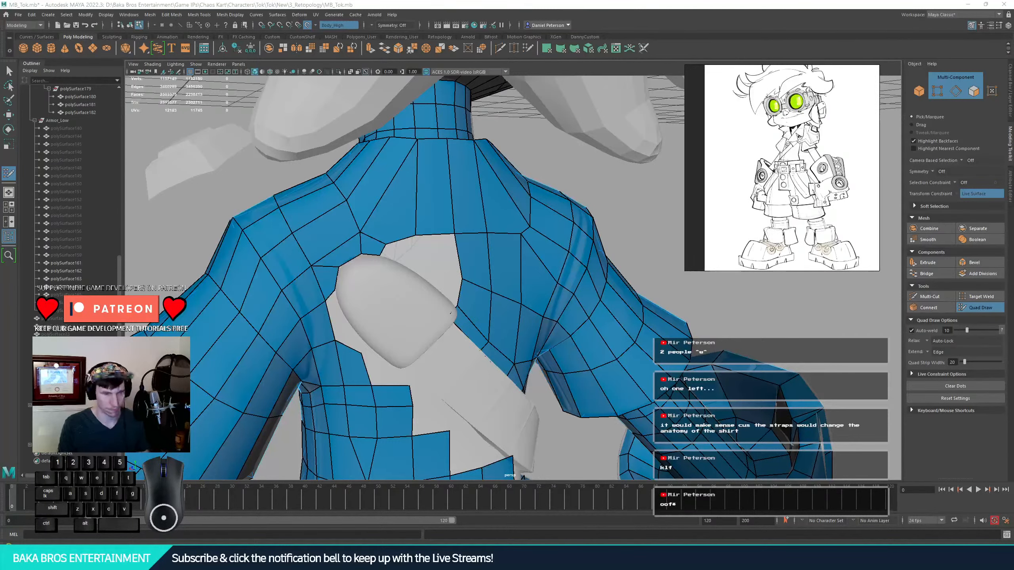
# - Delete the protruding corner face on the lower stepped shirt border and refill it with a quad slanted parallel to the strap
pyautogui.keyDown('alt'); pyautogui.moveTo(444, 249); pyautogui.dragTo(433, 244, button='right'); pyautogui.keyUp('alt')
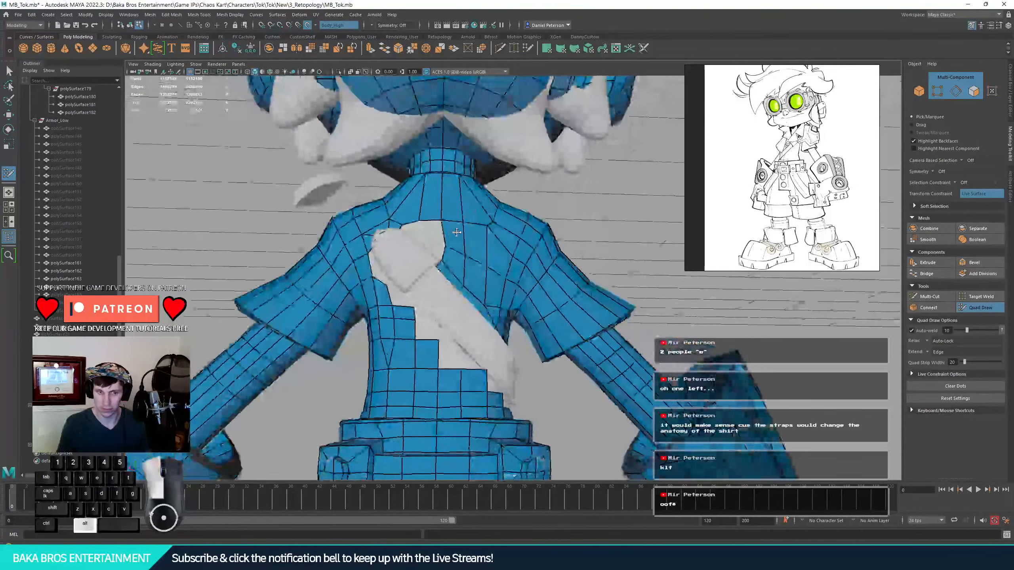
pyautogui.keyDown('alt'); pyautogui.moveTo(452, 232); pyautogui.dragTo(475, 276); pyautogui.keyUp('alt')
pyautogui.keyDown('alt'); pyautogui.moveTo(475, 276); pyautogui.dragTo(543, 289, button='right'); pyautogui.keyUp('alt')
pyautogui.keyDown('alt'); pyautogui.moveTo(544, 289); pyautogui.dragTo(516, 335, button='middle'); pyautogui.keyUp('alt')
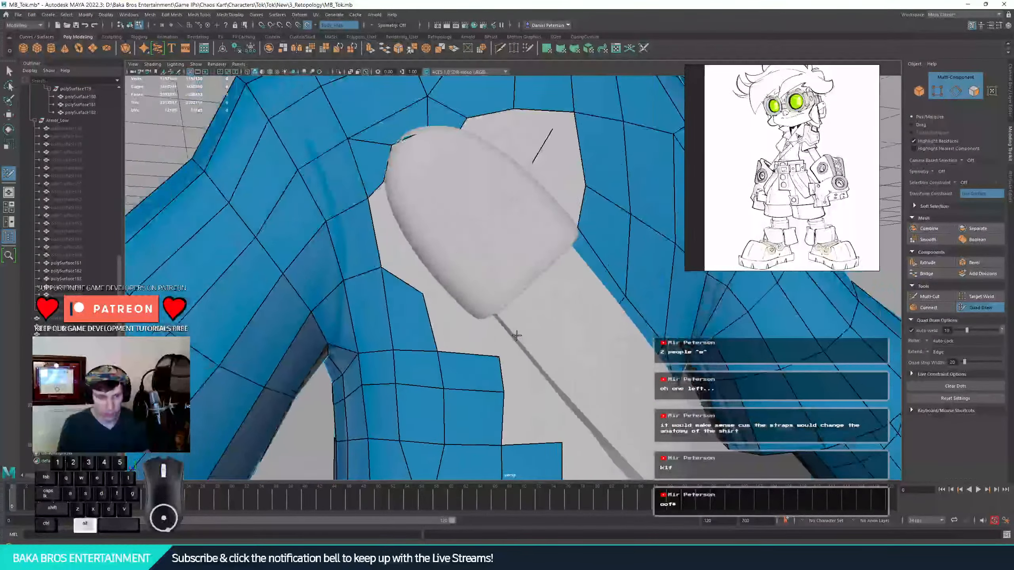
pyautogui.keyDown('alt'); pyautogui.moveTo(517, 335); pyautogui.dragTo(473, 296); pyautogui.keyUp('alt')
pyautogui.keyDown('alt'); pyautogui.moveTo(473, 297); pyautogui.dragTo(450, 311, button='right'); pyautogui.keyUp('alt')
pyautogui.keyDown('alt'); pyautogui.moveTo(450, 311); pyautogui.dragTo(430, 339); pyautogui.keyUp('alt')
pyautogui.keyDown('alt'); pyautogui.moveTo(430, 339); pyautogui.dragTo(384, 215, button='right'); pyautogui.keyUp('alt')
pyautogui.keyDown('alt'); pyautogui.moveTo(385, 216); pyautogui.dragTo(463, 263); pyautogui.keyUp('alt')
pyautogui.keyDown('alt'); pyautogui.moveTo(463, 264); pyautogui.dragTo(531, 316, button='right'); pyautogui.keyUp('alt')
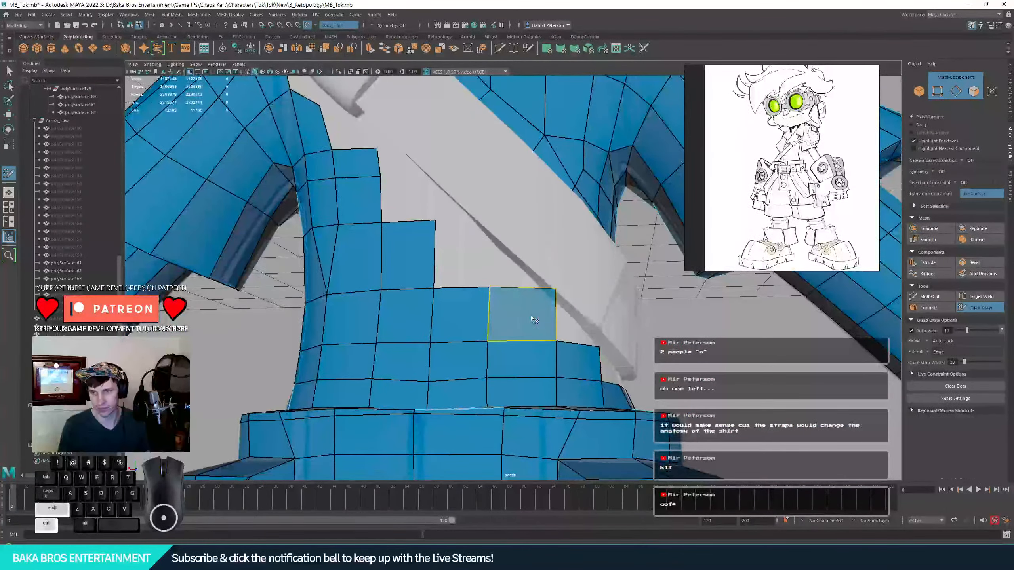
pyautogui.keyDown('ctrl'); pyautogui.keyDown('shift'); pyautogui.click(531, 314); pyautogui.keyUp('shift'); pyautogui.keyUp('ctrl')
pyautogui.click(550, 315)
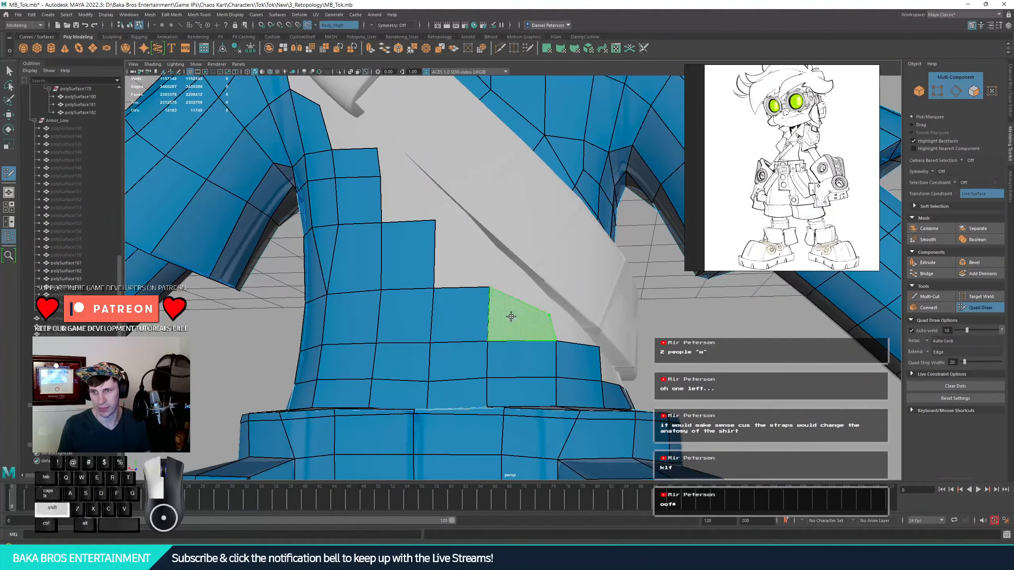
pyautogui.keyDown('shift'); pyautogui.click(507, 310); pyautogui.keyUp('shift')
# - Fill the neighbouring notch with a slanted quad and add a narrow row of quads along the strap's lower edge
pyautogui.click(485, 256)
pyautogui.keyDown('shift'); pyautogui.click(451, 265); pyautogui.keyUp('shift')
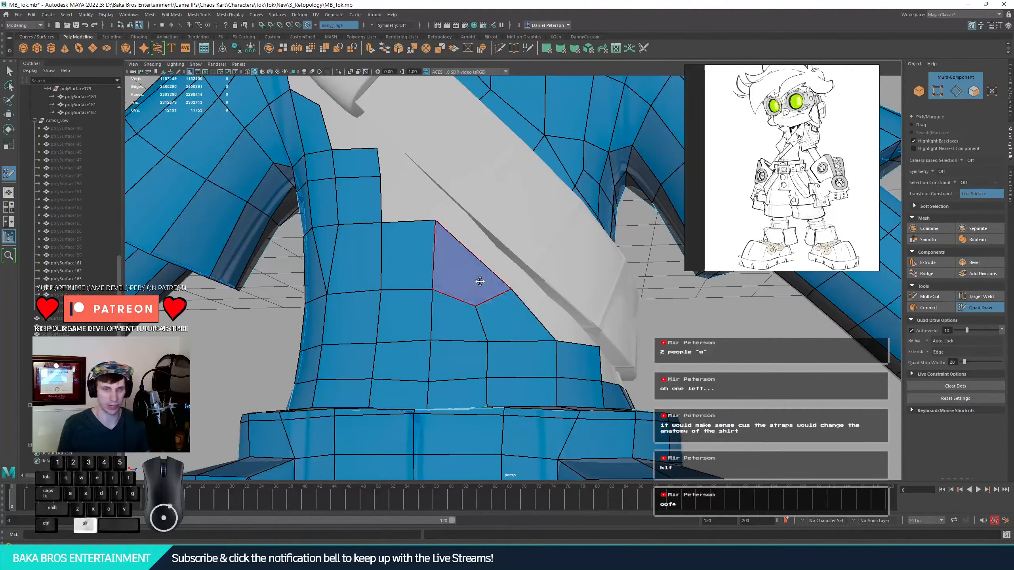
pyautogui.keyDown('alt'); pyautogui.moveTo(456, 284); pyautogui.dragTo(462, 238); pyautogui.keyUp('alt')
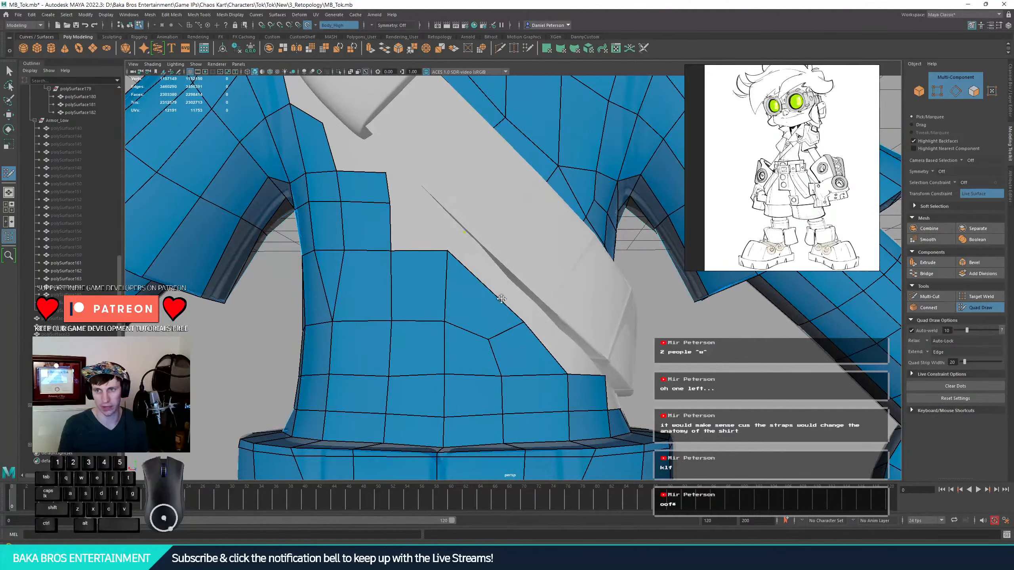
pyautogui.keyDown('shift'); pyautogui.click(499, 286); pyautogui.keyUp('shift')
pyautogui.moveTo(518, 292)
pyautogui.keyDown('alt'); pyautogui.mouseDown()
pyautogui.moveTo(521, 238)
pyautogui.moveTo(503, 294)
pyautogui.mouseUp(); pyautogui.keyUp('alt')
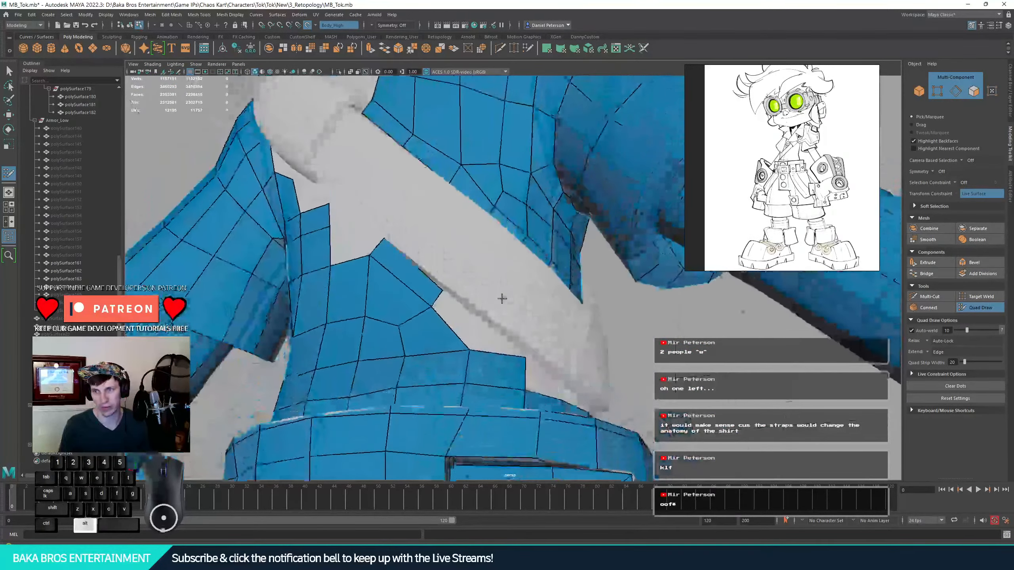
pyautogui.keyDown('shift'); pyautogui.click(485, 330); pyautogui.keyUp('shift')
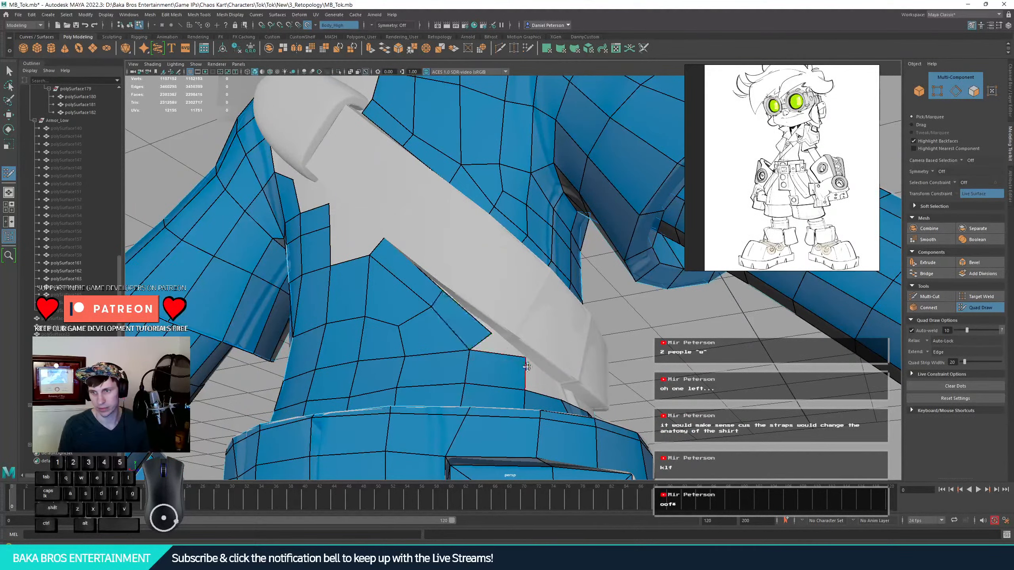
# - Lower the corner vertex of the bottom shirt step to slope its edge along the strap
pyautogui.moveTo(524, 359); pyautogui.dragTo(515, 371)
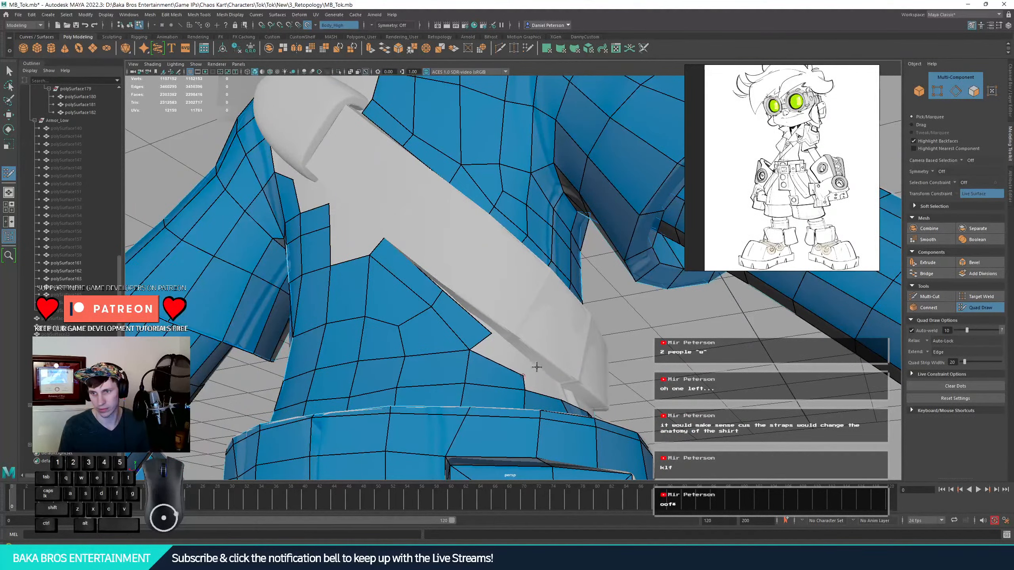
pyautogui.press('shift')
pyautogui.keyDown('alt'); pyautogui.moveTo(527, 362); pyautogui.dragTo(543, 393); pyautogui.keyUp('alt')
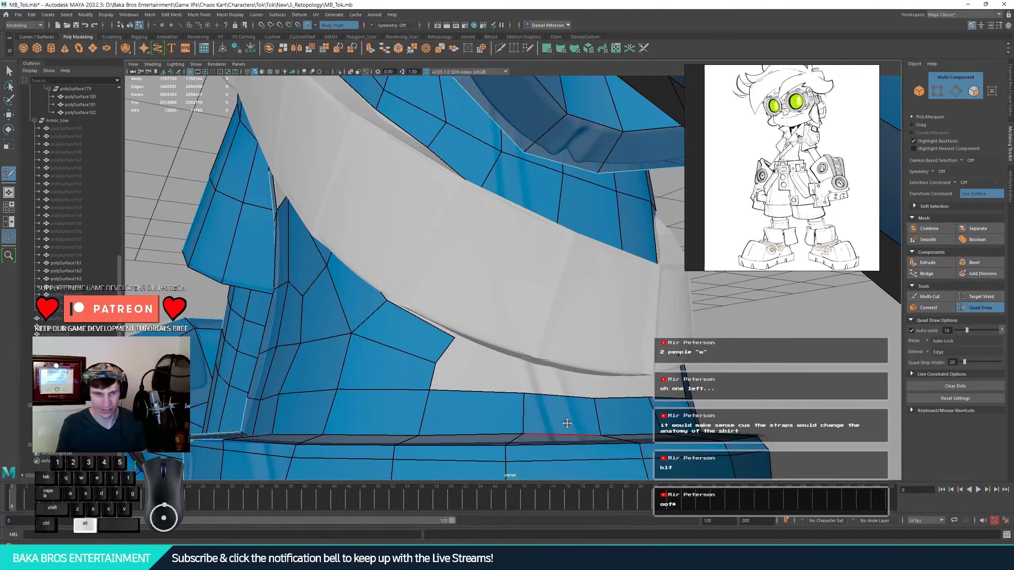
# - Extend the narrow strap-side row with another quad, fill the gap beneath it, and relax the surrounding border vertices
pyautogui.keyDown('alt'); pyautogui.moveTo(566, 424); pyautogui.dragTo(538, 374); pyautogui.keyUp('alt')
pyautogui.keyDown('alt'); pyautogui.moveTo(538, 374); pyautogui.dragTo(458, 285, button='middle'); pyautogui.keyUp('alt')
pyautogui.keyDown('alt'); pyautogui.moveTo(458, 285); pyautogui.dragTo(494, 277); pyautogui.keyUp('alt')
pyautogui.keyDown('alt'); pyautogui.moveTo(493, 277); pyautogui.dragTo(615, 345, button='right'); pyautogui.keyUp('alt')
pyautogui.keyDown('alt'); pyautogui.moveTo(615, 344); pyautogui.dragTo(587, 317, button='middle'); pyautogui.keyUp('alt')
pyautogui.moveTo(605, 284)
pyautogui.keyDown('alt'); pyautogui.mouseDown()
pyautogui.moveTo(557, 333)
pyautogui.moveTo(547, 321)
pyautogui.mouseUp(); pyautogui.keyUp('alt')
pyautogui.click(531, 324)
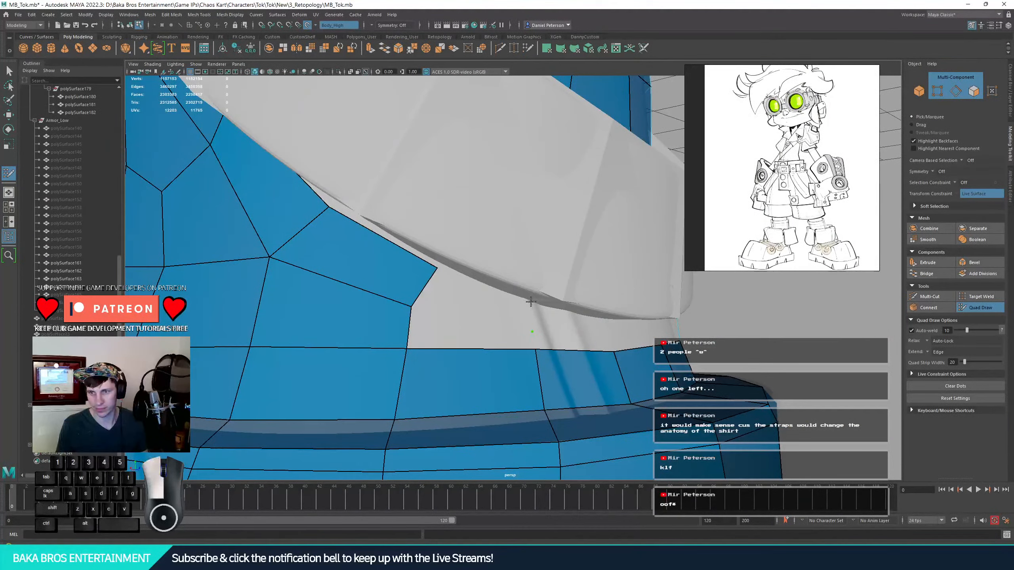
pyautogui.keyDown('shift'); pyautogui.click(485, 316); pyautogui.keyUp('shift')
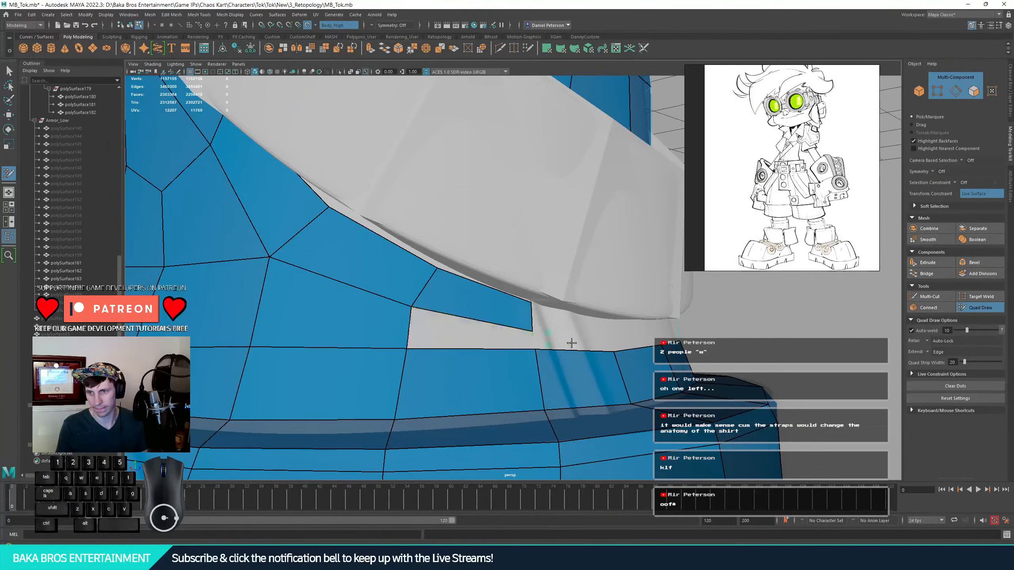
pyautogui.keyDown('shift'); pyautogui.click(492, 340); pyautogui.keyUp('shift')
pyautogui.moveTo(515, 353)
pyautogui.keyDown('shift'); pyautogui.mouseDown()
pyautogui.moveTo(430, 342)
pyautogui.moveTo(490, 358)
pyautogui.mouseUp(); pyautogui.keyUp('shift')
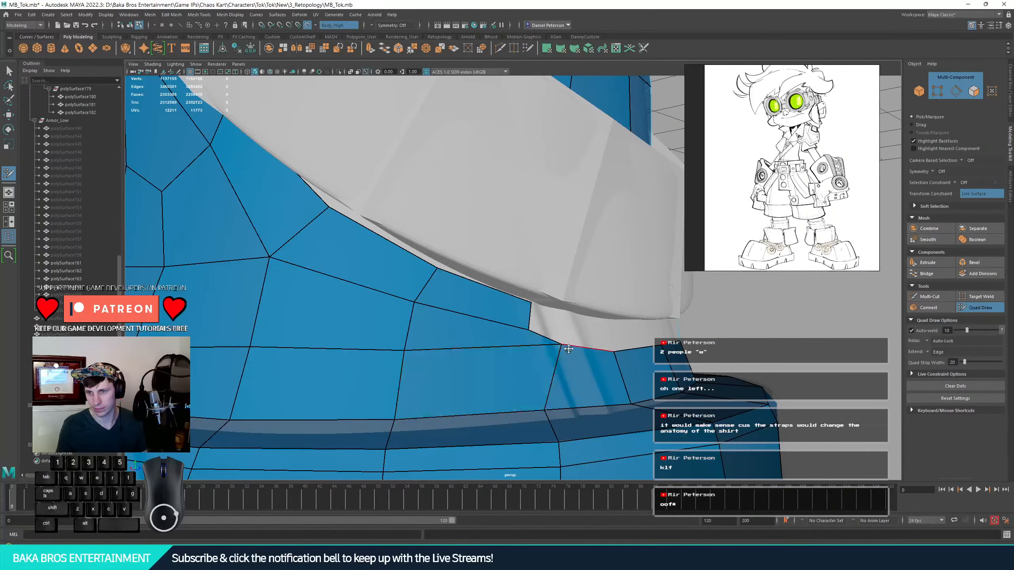
# - Add two stacked quads beneath the strap's lower edge to continue the shirt rows, and relax the surrounding border vertices
pyautogui.moveTo(562, 345); pyautogui.dragTo(552, 284)
pyautogui.keyDown('shift'); pyautogui.click(515, 287); pyautogui.keyUp('shift')
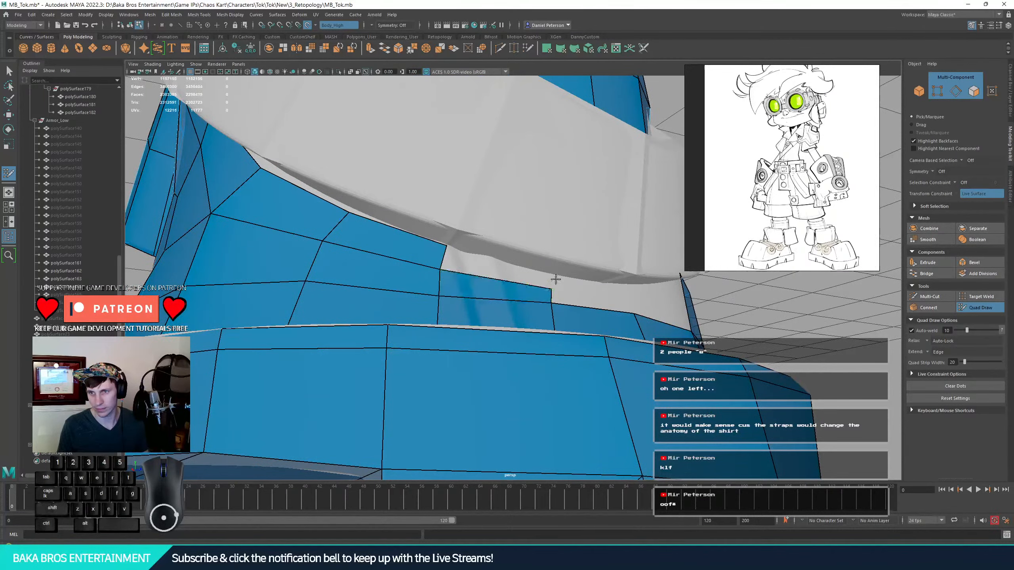
pyautogui.keyDown('shift'); pyautogui.click(506, 270); pyautogui.keyUp('shift')
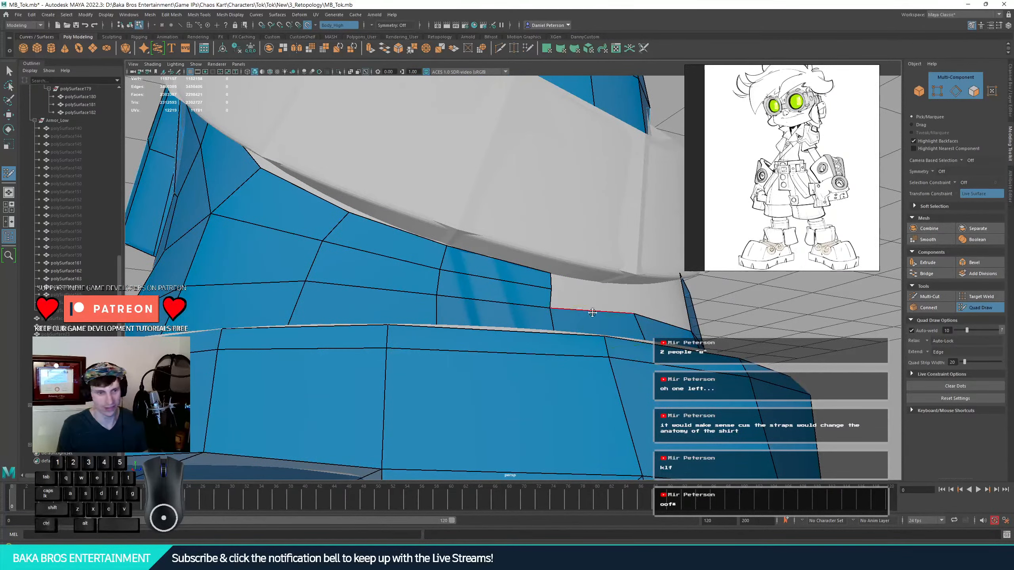
pyautogui.moveTo(625, 300)
pyautogui.keyDown('alt'); pyautogui.mouseDown()
pyautogui.moveTo(635, 350)
pyautogui.moveTo(601, 347)
pyautogui.mouseUp(); pyautogui.keyUp('alt')
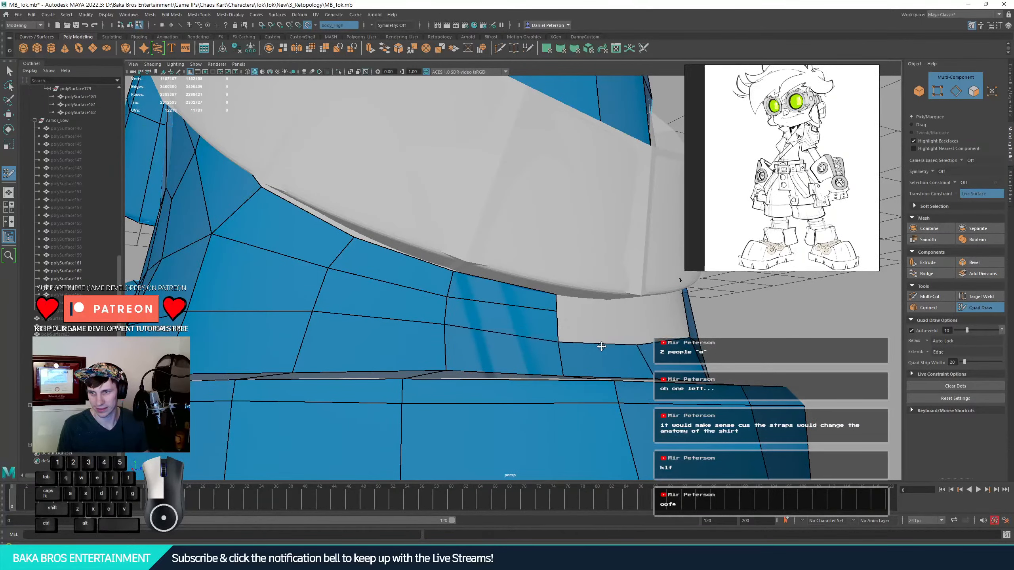
pyautogui.moveTo(489, 321)
pyautogui.keyDown('shift'); pyautogui.mouseDown()
pyautogui.moveTo(423, 313)
pyautogui.moveTo(460, 313)
pyautogui.moveTo(335, 322)
pyautogui.moveTo(561, 342)
pyautogui.moveTo(549, 340)
pyautogui.mouseUp(); pyautogui.keyUp('shift')
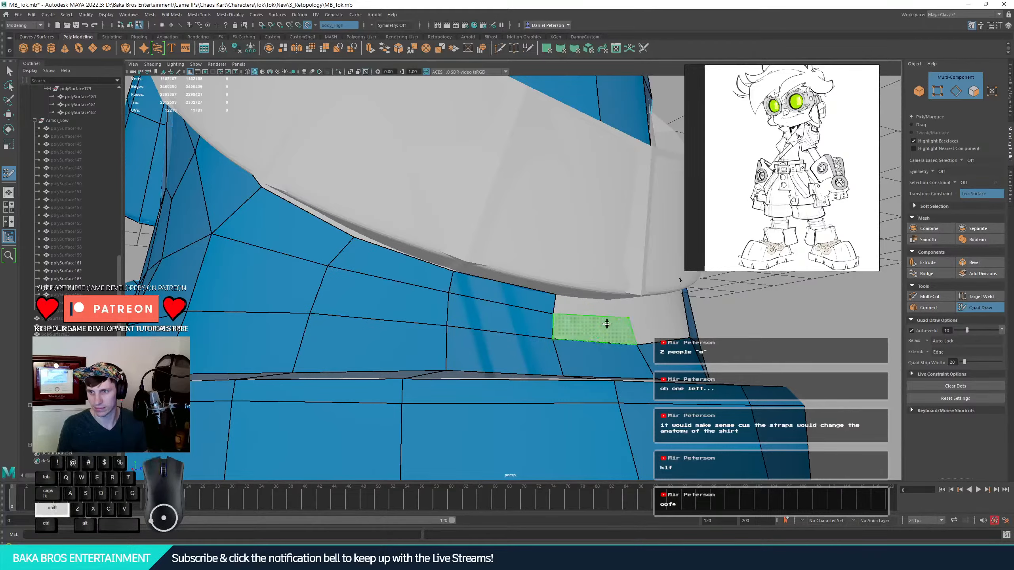
# - Fill the remaining notches in the row above the belt with quads to join it to the raised shirt section
pyautogui.keyDown('shift'); pyautogui.click(634, 325); pyautogui.keyUp('shift')
pyautogui.keyDown('alt'); pyautogui.moveTo(634, 325); pyautogui.dragTo(486, 337); pyautogui.keyUp('alt')
pyautogui.keyDown('alt'); pyautogui.moveTo(486, 337); pyautogui.dragTo(618, 370, button='right'); pyautogui.keyUp('alt')
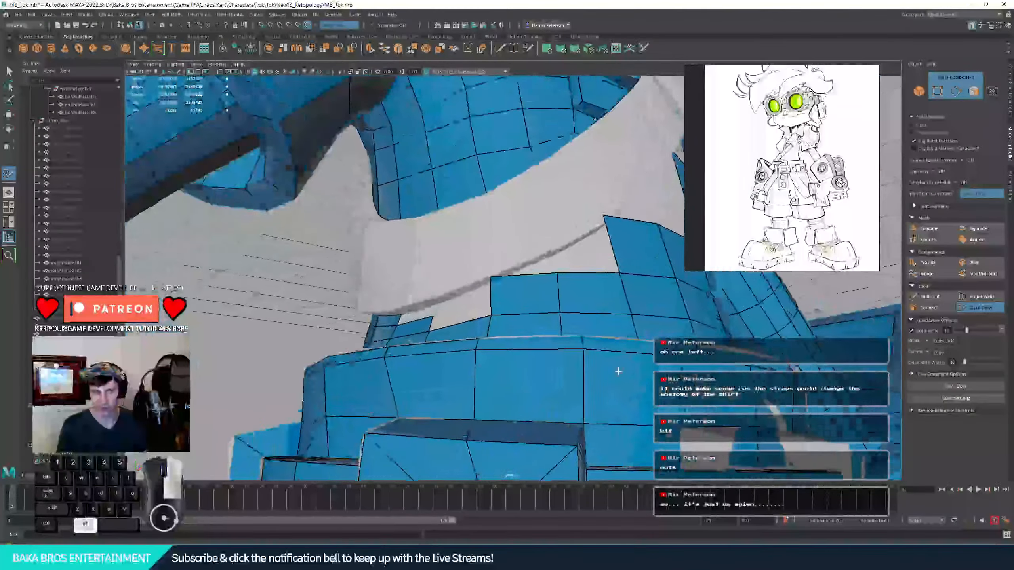
pyautogui.moveTo(618, 369)
pyautogui.keyDown('alt'); pyautogui.mouseDown()
pyautogui.moveTo(570, 360)
pyautogui.moveTo(599, 355)
pyautogui.moveTo(542, 367)
pyautogui.moveTo(591, 322)
pyautogui.moveTo(639, 332)
pyautogui.mouseUp(); pyautogui.keyUp('alt')
pyautogui.keyDown('shift'); pyautogui.click(595, 319); pyautogui.keyUp('shift')
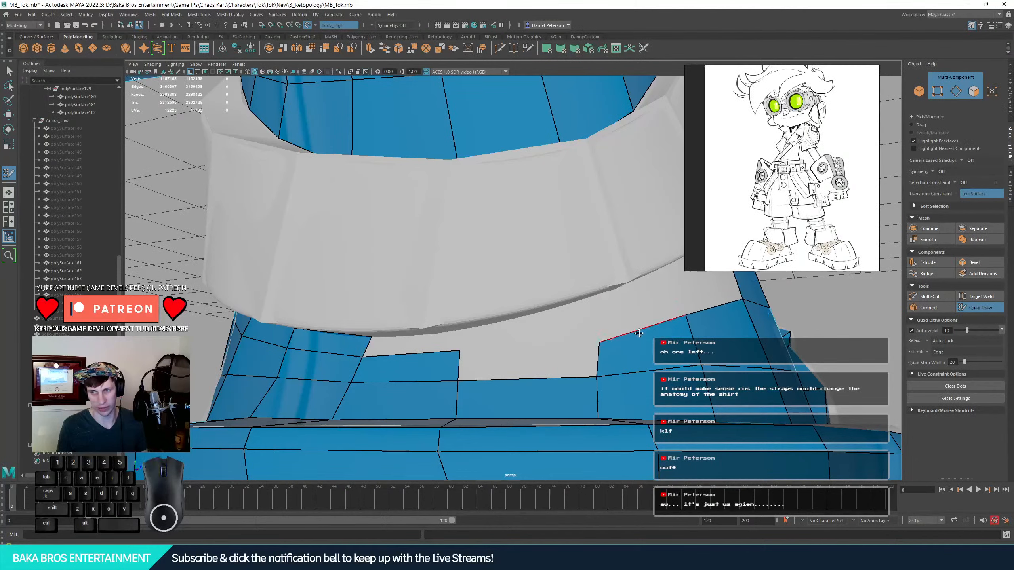
pyautogui.keyDown('shift'); pyautogui.click(478, 355); pyautogui.keyUp('shift')
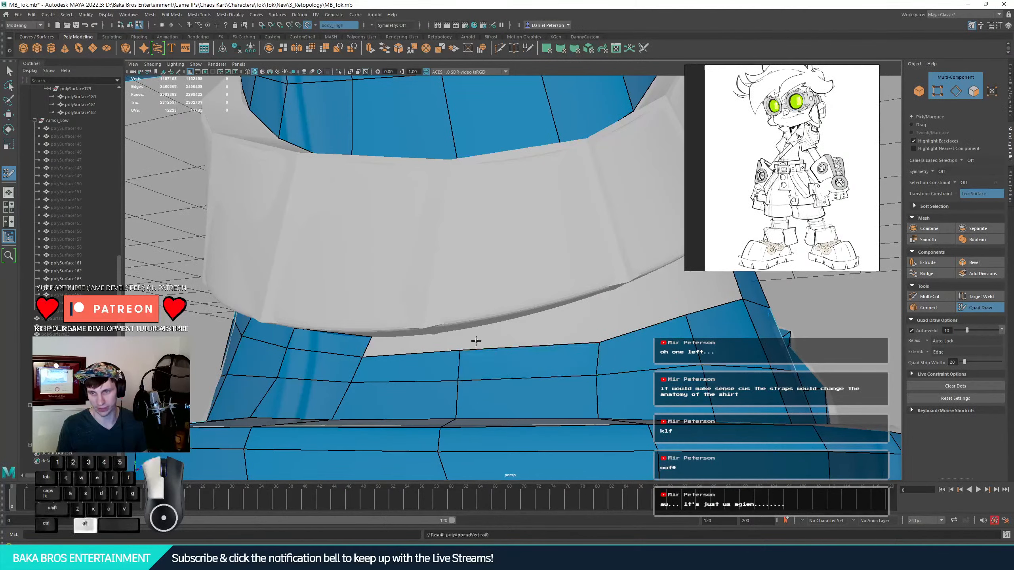
# - Continue the next shirt row with quads along the strap's lower edge, above the joined row
pyautogui.keyDown('alt'); pyautogui.moveTo(475, 339); pyautogui.dragTo(478, 336); pyautogui.keyUp('alt')
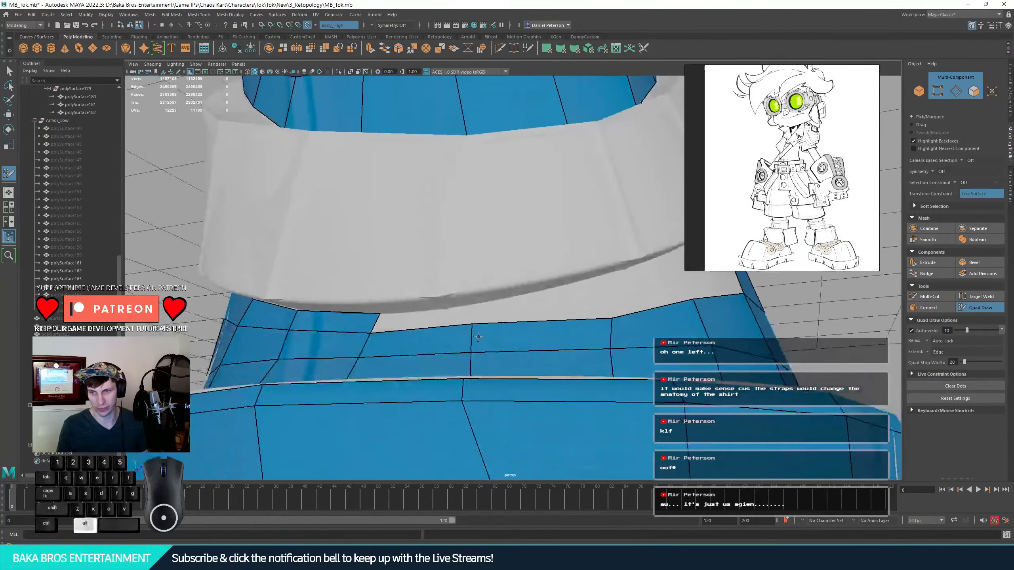
pyautogui.keyDown('shift'); pyautogui.click(439, 318); pyautogui.keyUp('shift')
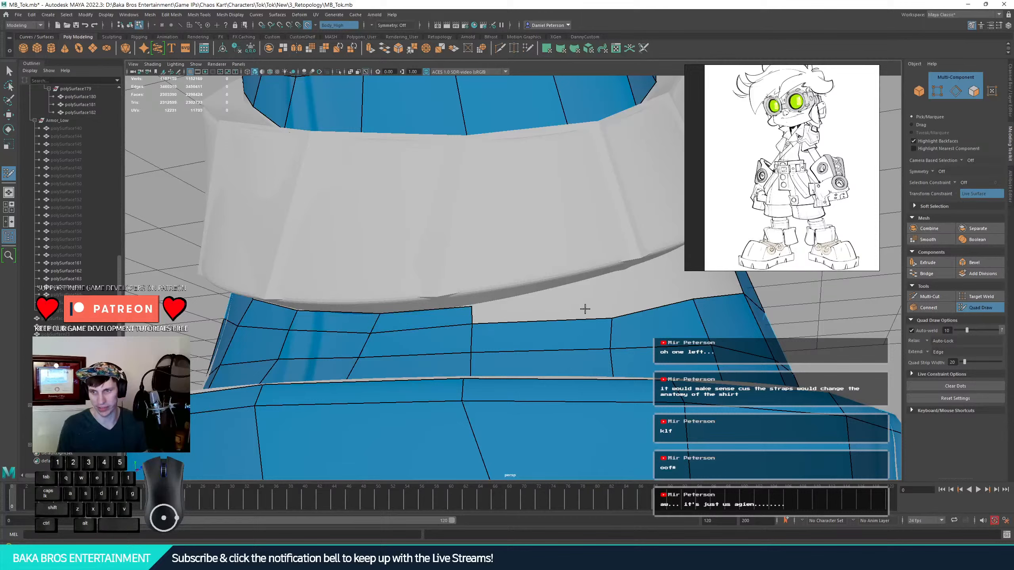
pyautogui.keyDown('shift'); pyautogui.click(537, 298); pyautogui.keyUp('shift')
pyautogui.moveTo(572, 304)
pyautogui.keyDown('alt'); pyautogui.mouseDown()
pyautogui.moveTo(448, 316)
pyautogui.moveTo(479, 289)
pyautogui.moveTo(468, 270)
pyautogui.moveTo(483, 305)
pyautogui.mouseUp(); pyautogui.keyUp('alt')
pyautogui.keyDown('shift'); pyautogui.click(539, 304); pyautogui.keyUp('shift')
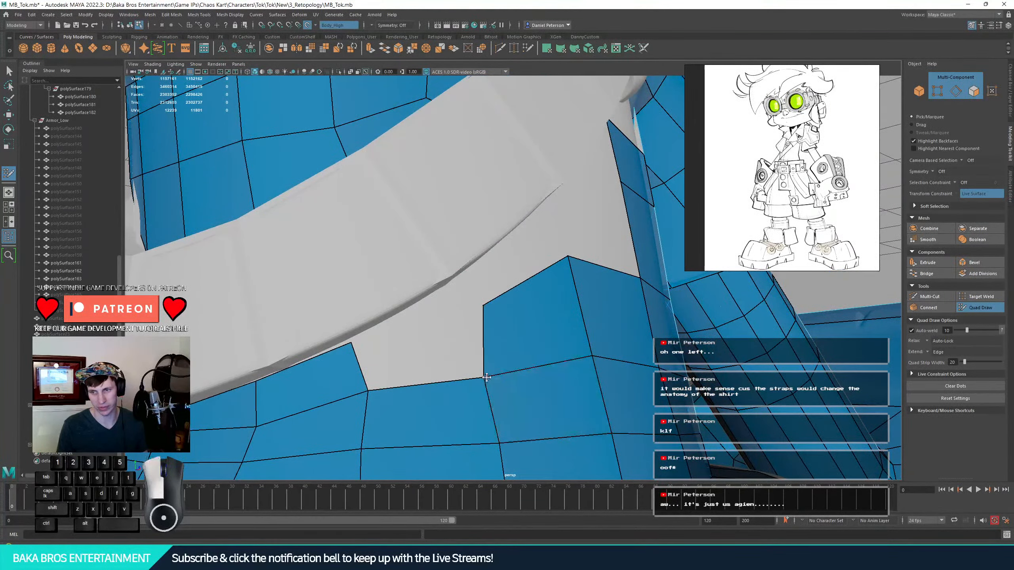
# - Try to fill the gap on the shirt border along the strap's upper side, below the button placket, with a quad
pyautogui.moveTo(487, 377)
pyautogui.mouseDown()
pyautogui.moveTo(487, 335)
pyautogui.moveTo(511, 304)
pyautogui.moveTo(495, 272)
pyautogui.moveTo(412, 245)
pyautogui.moveTo(427, 264)
pyautogui.mouseUp()
pyautogui.keyDown('alt'); pyautogui.moveTo(479, 272); pyautogui.dragTo(152, 276, button='right'); pyautogui.keyUp('alt')
pyautogui.keyDown('alt'); pyautogui.moveTo(389, 253); pyautogui.dragTo(360, 259); pyautogui.keyUp('alt')
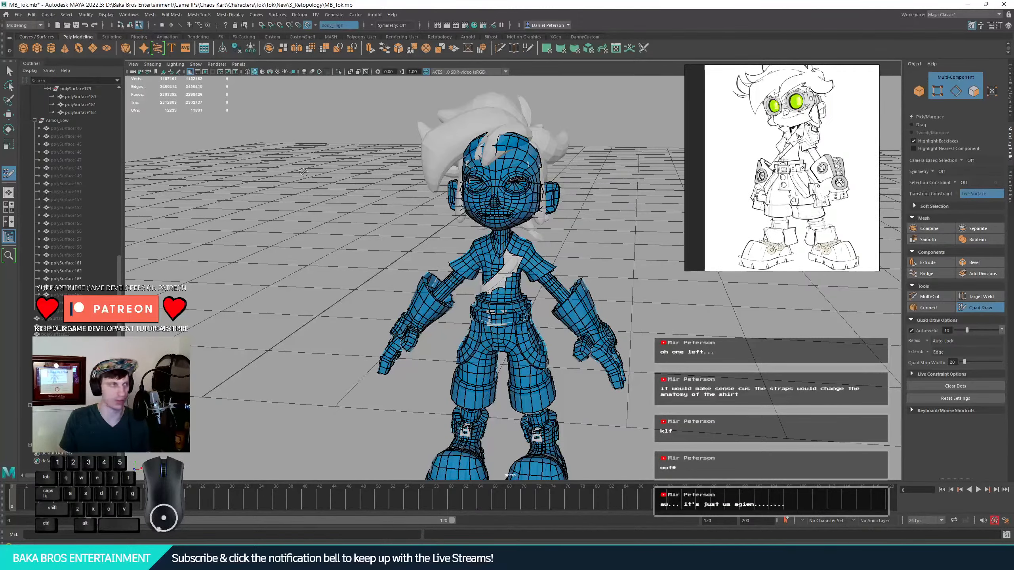
pyautogui.keyDown('alt'); pyautogui.moveTo(342, 118); pyautogui.dragTo(489, 175, button='right'); pyautogui.keyUp('alt')
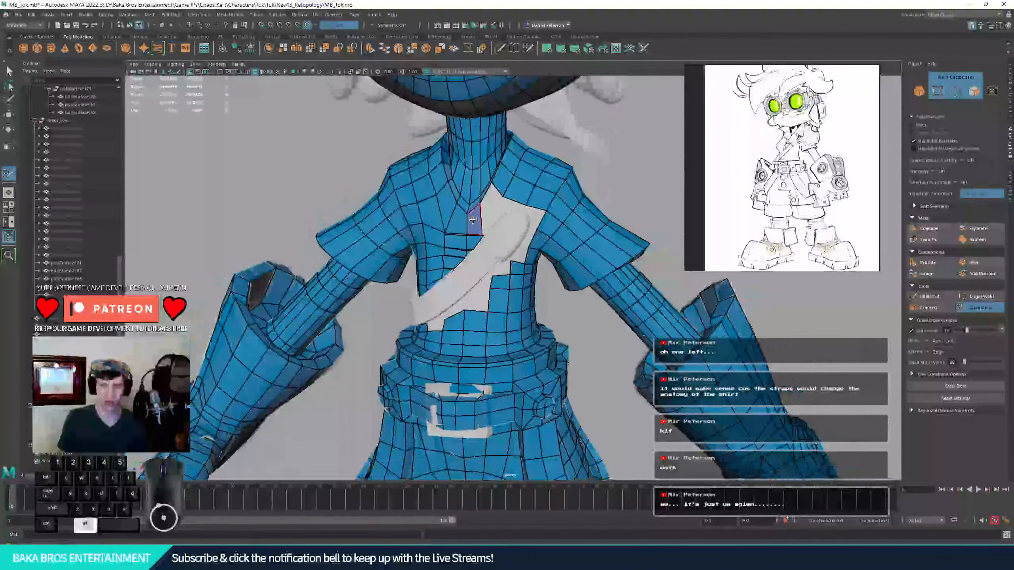
pyautogui.keyDown('alt'); pyautogui.moveTo(473, 218); pyautogui.dragTo(555, 218, button='right'); pyautogui.keyUp('alt')
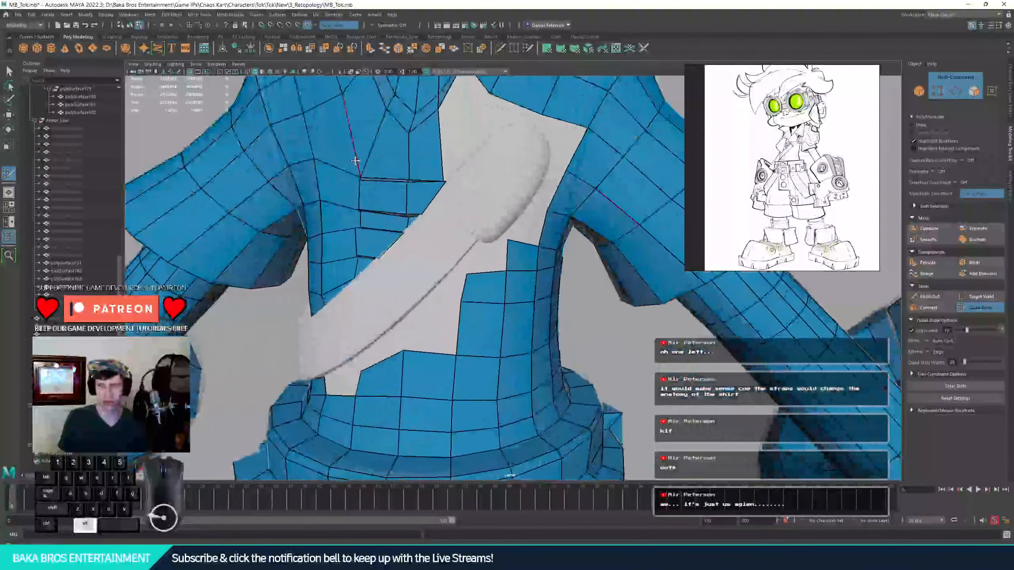
pyautogui.keyDown('alt'); pyautogui.moveTo(357, 161); pyautogui.dragTo(412, 260, button='middle'); pyautogui.keyUp('alt')
pyautogui.keyDown('alt'); pyautogui.moveTo(412, 261); pyautogui.dragTo(566, 288, button='right'); pyautogui.keyUp('alt')
pyautogui.keyDown('alt'); pyautogui.moveTo(566, 288); pyautogui.dragTo(553, 272); pyautogui.keyUp('alt')
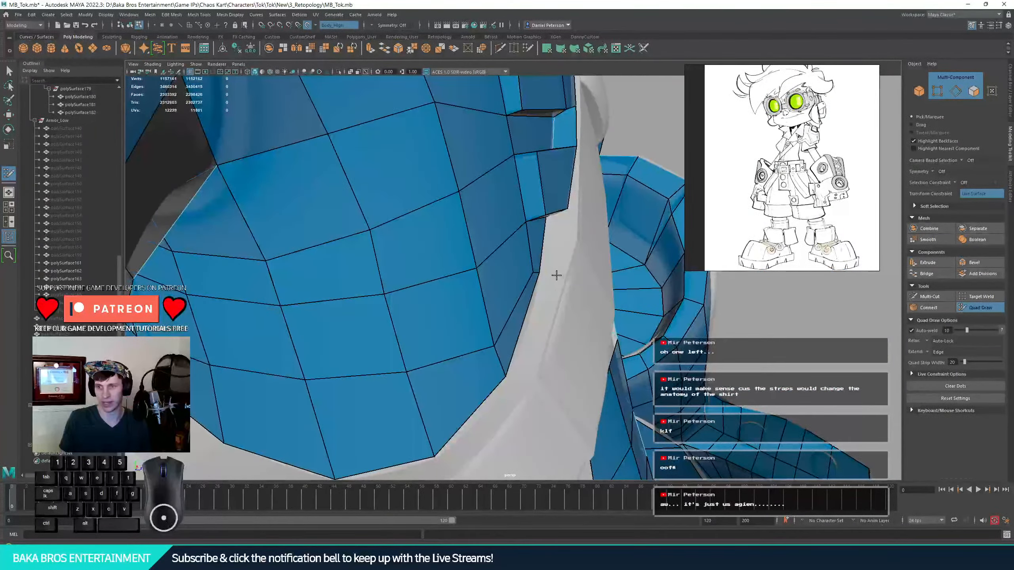
pyautogui.press('shift')
pyautogui.keyDown('shift'); pyautogui.click(549, 267); pyautogui.keyUp('shift')
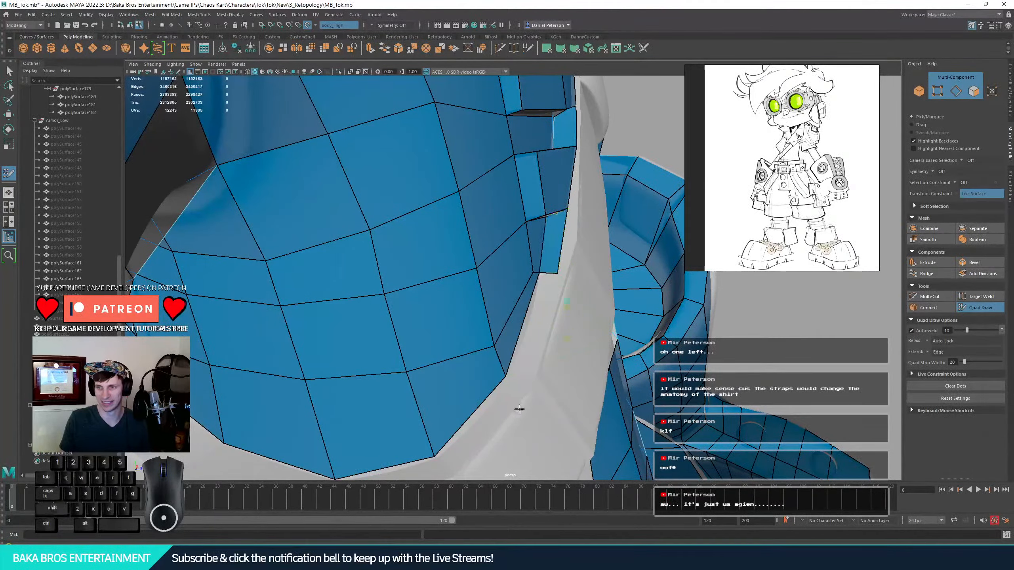
pyautogui.keyDown('alt'); pyautogui.moveTo(559, 312); pyautogui.dragTo(551, 334); pyautogui.keyUp('alt')
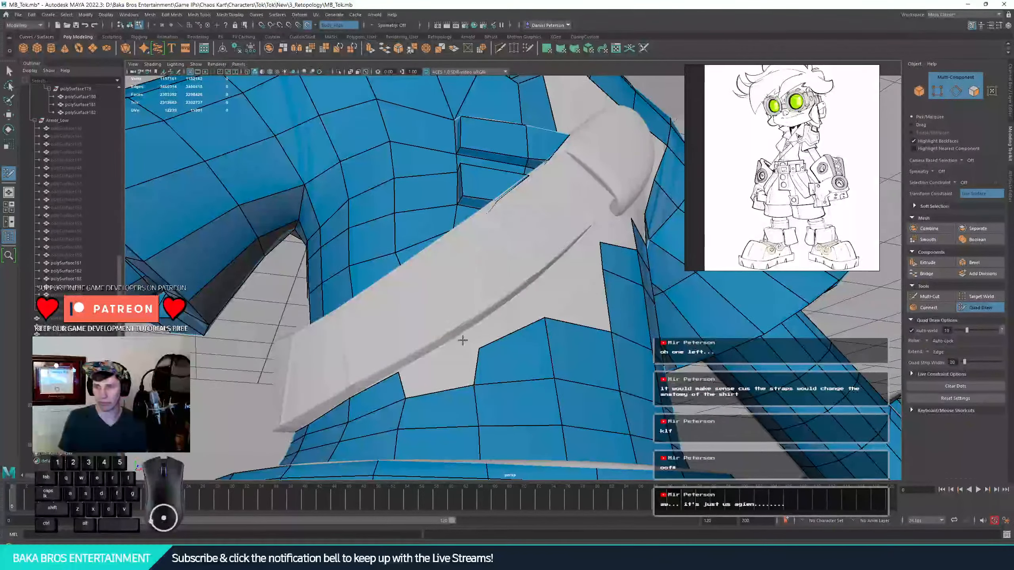
# - Fill the notch under the strap, delete the protruding face beside it, and slant the exposed quad along the strap by moving its vertices
pyautogui.keyDown('shift'); pyautogui.click(471, 362); pyautogui.keyUp('shift')
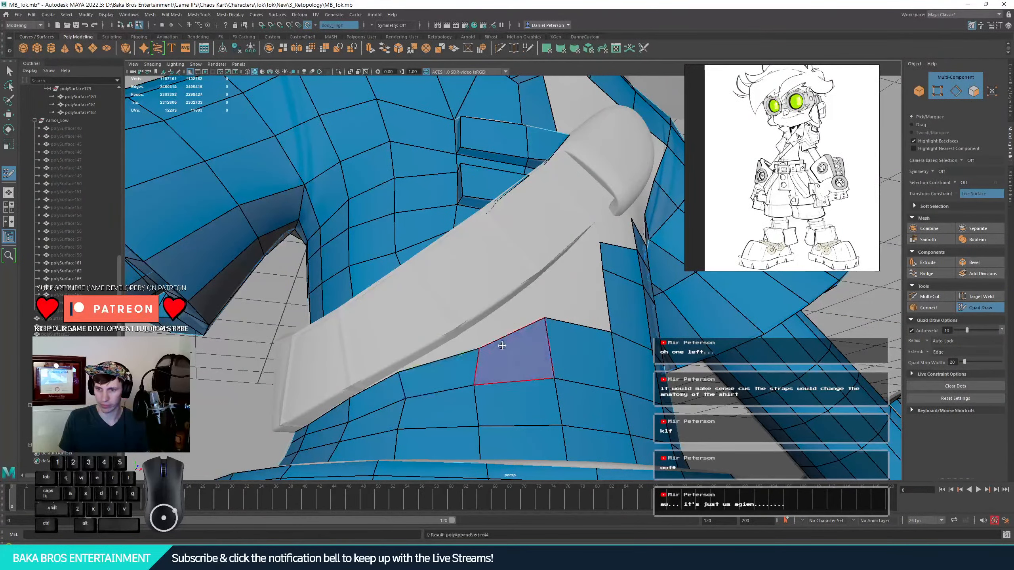
pyautogui.moveTo(506, 337)
pyautogui.mouseDown()
pyautogui.moveTo(493, 317)
pyautogui.moveTo(467, 318)
pyautogui.moveTo(495, 344)
pyautogui.mouseUp()
pyautogui.keyDown('ctrl'); pyautogui.keyDown('shift'); pyautogui.click(535, 362); pyautogui.keyUp('shift'); pyautogui.keyUp('ctrl')
pyautogui.moveTo(529, 405); pyautogui.dragTo(514, 364)
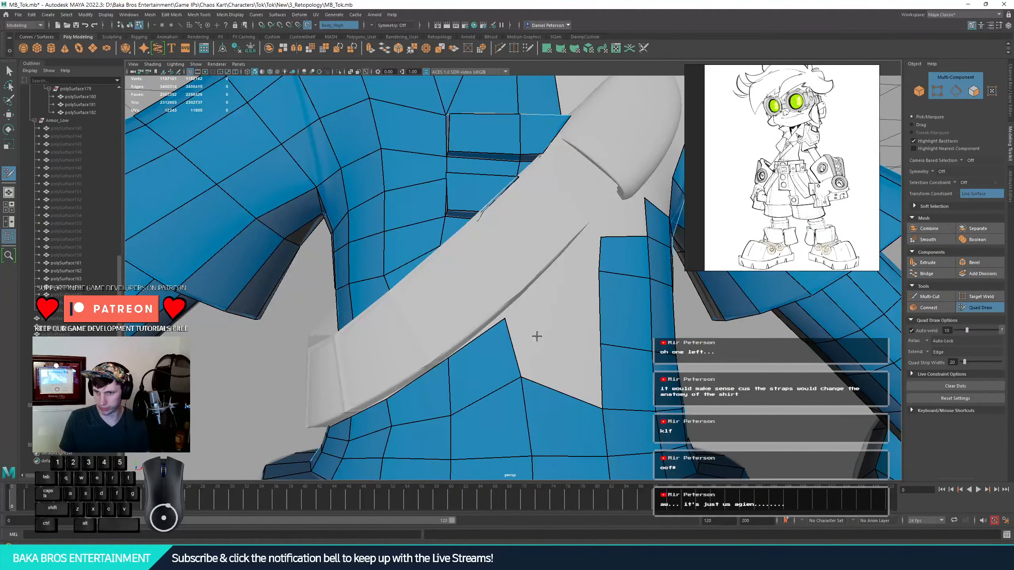
# - Extend the strap-side strip with one more quad, relax the edge loop below, and fill the notch beside the side panel
pyautogui.click(540, 281)
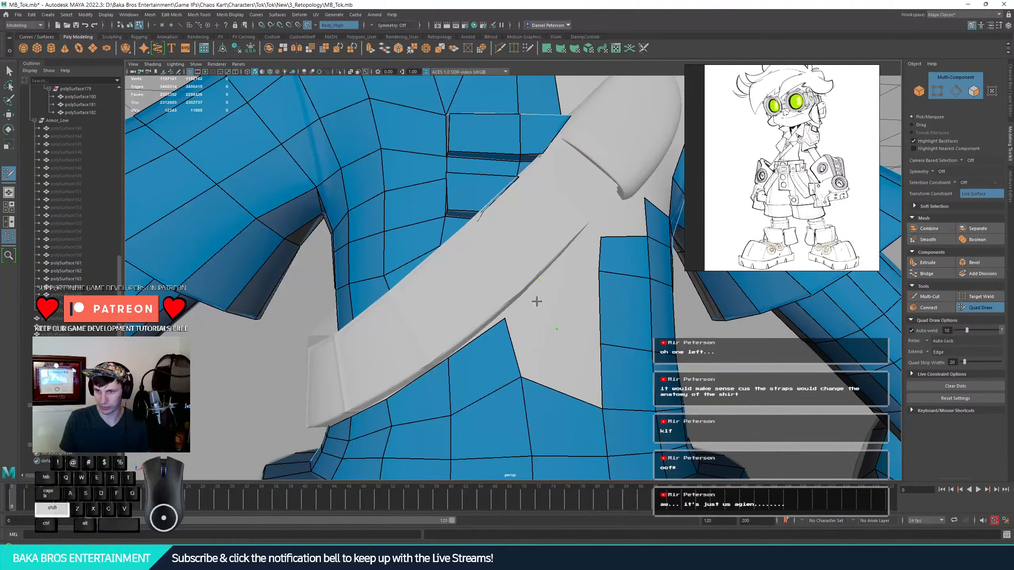
pyautogui.keyDown('shift'); pyautogui.click(505, 324); pyautogui.keyUp('shift')
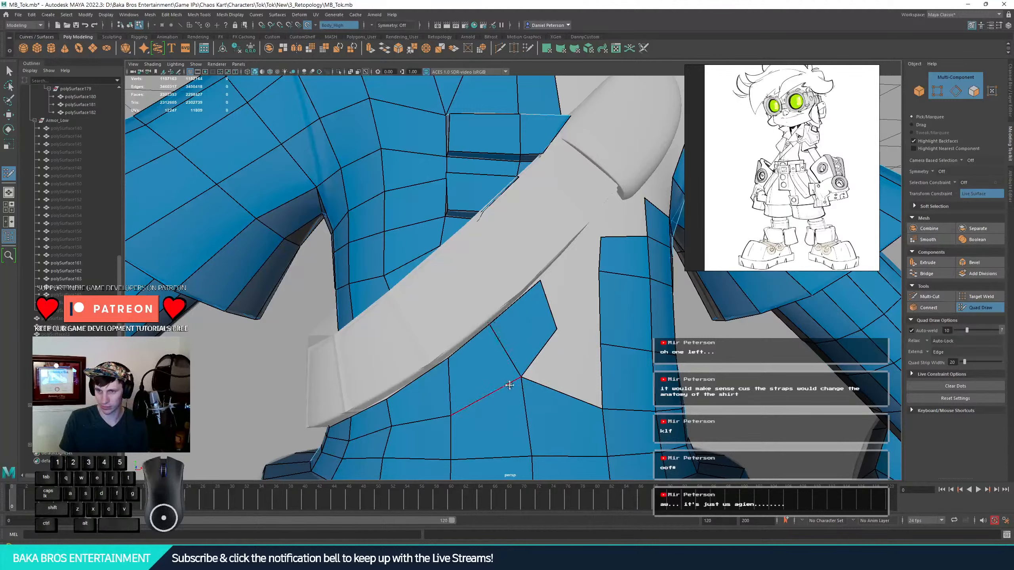
pyautogui.keyDown('shift'); pyautogui.moveTo(451, 417); pyautogui.dragTo(396, 435); pyautogui.keyUp('shift')
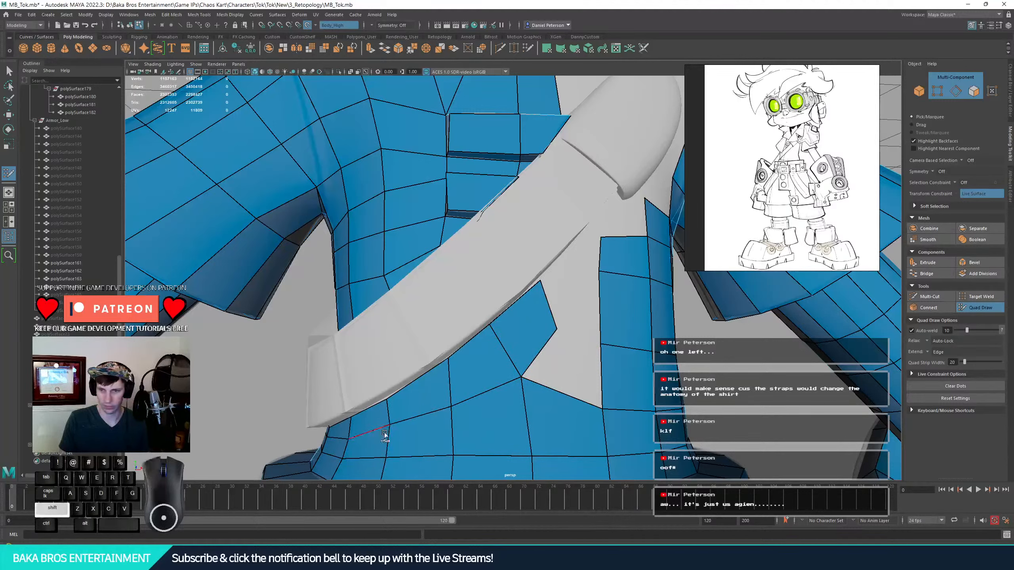
pyautogui.keyDown('shift'); pyautogui.click(582, 299); pyautogui.keyUp('shift')
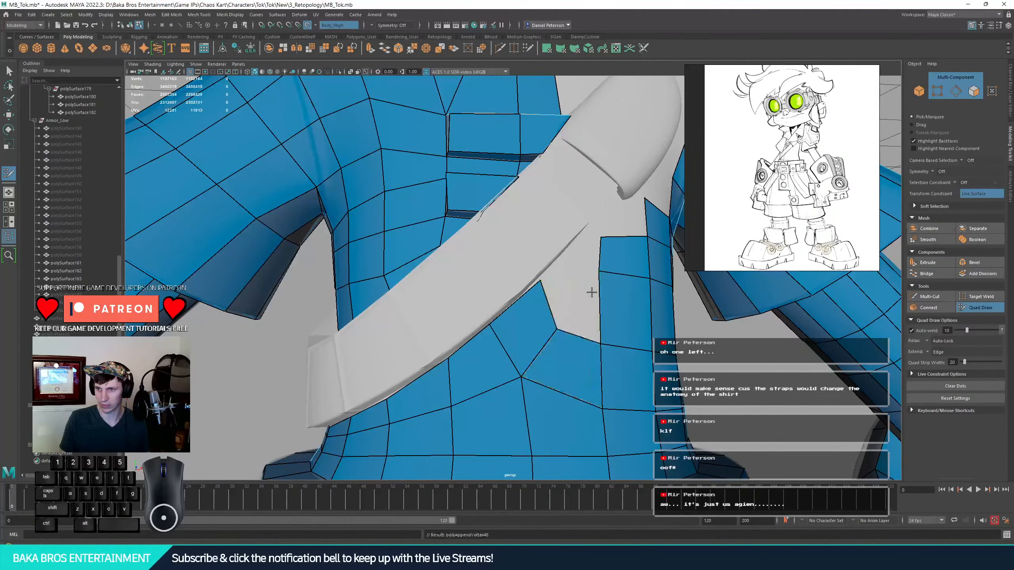
# - Lower the side panel's corner vertex, add another quad along the strap, and close the opening beneath it
pyautogui.keyDown('alt'); pyautogui.moveTo(582, 273); pyautogui.dragTo(564, 283); pyautogui.keyUp('alt')
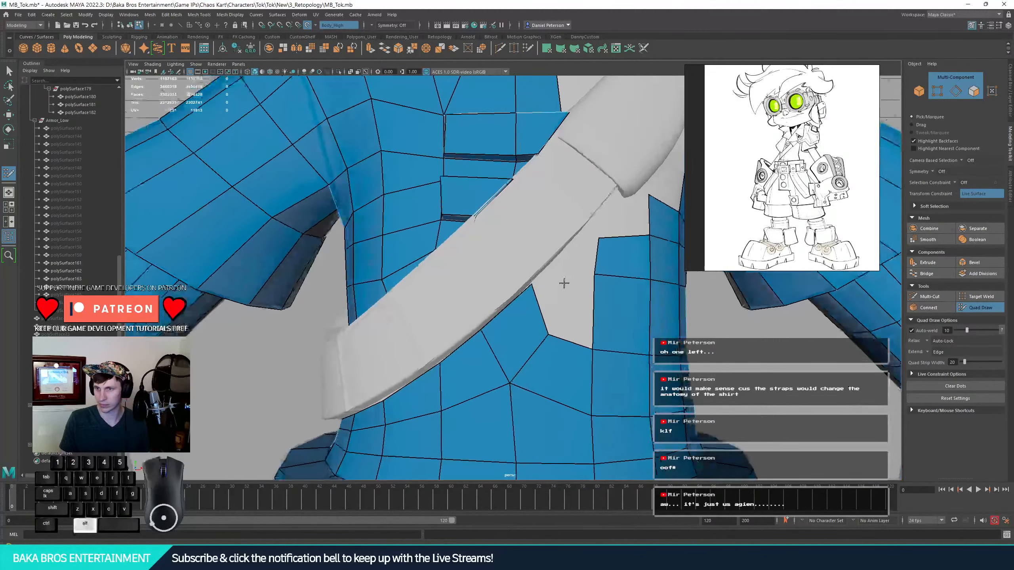
pyautogui.moveTo(594, 247); pyautogui.dragTo(606, 265)
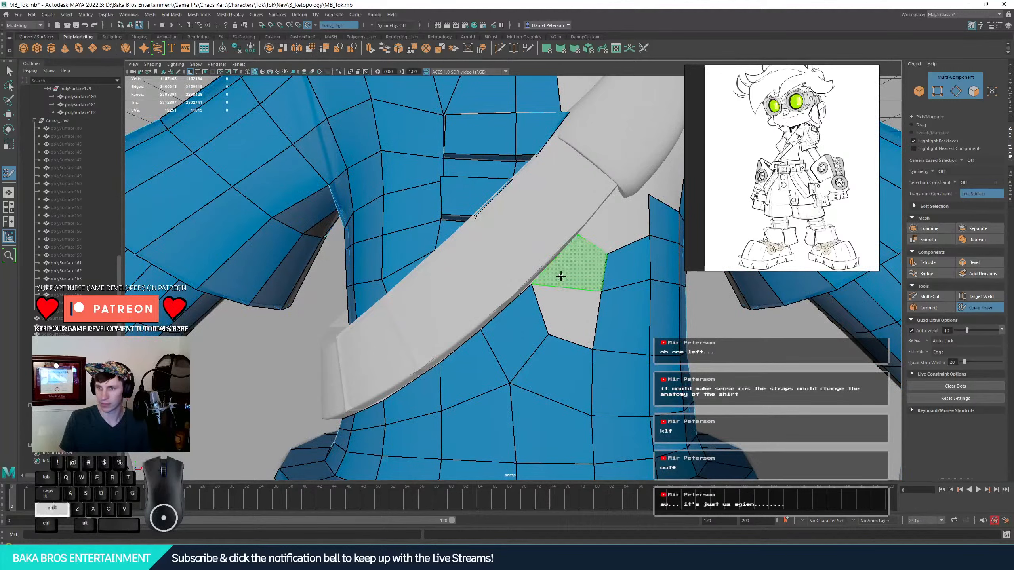
pyautogui.moveTo(603, 292); pyautogui.dragTo(616, 292)
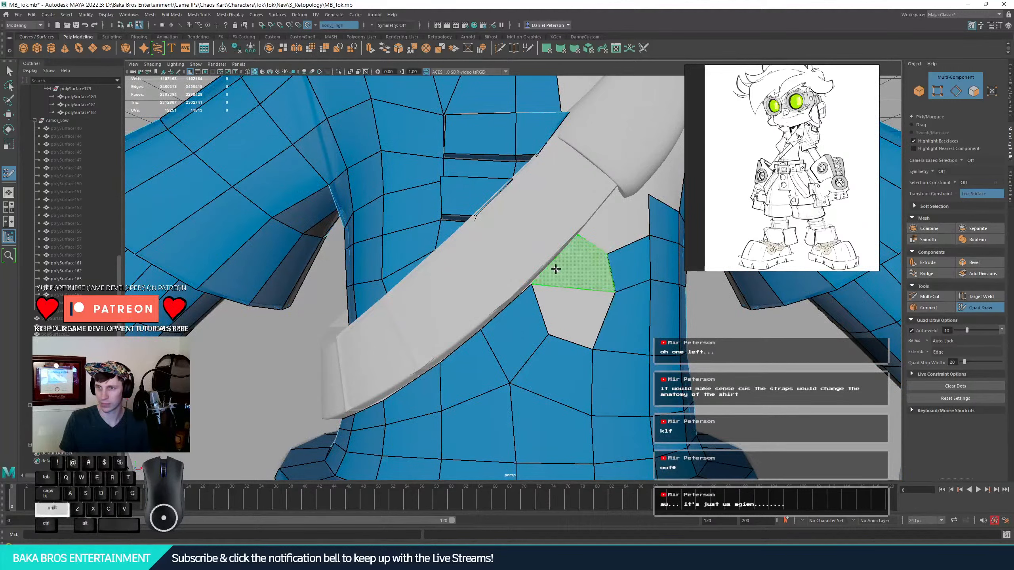
pyautogui.keyDown('shift'); pyautogui.click(551, 284); pyautogui.keyUp('shift')
pyautogui.keyDown('shift'); pyautogui.click(599, 310); pyautogui.keyUp('shift')
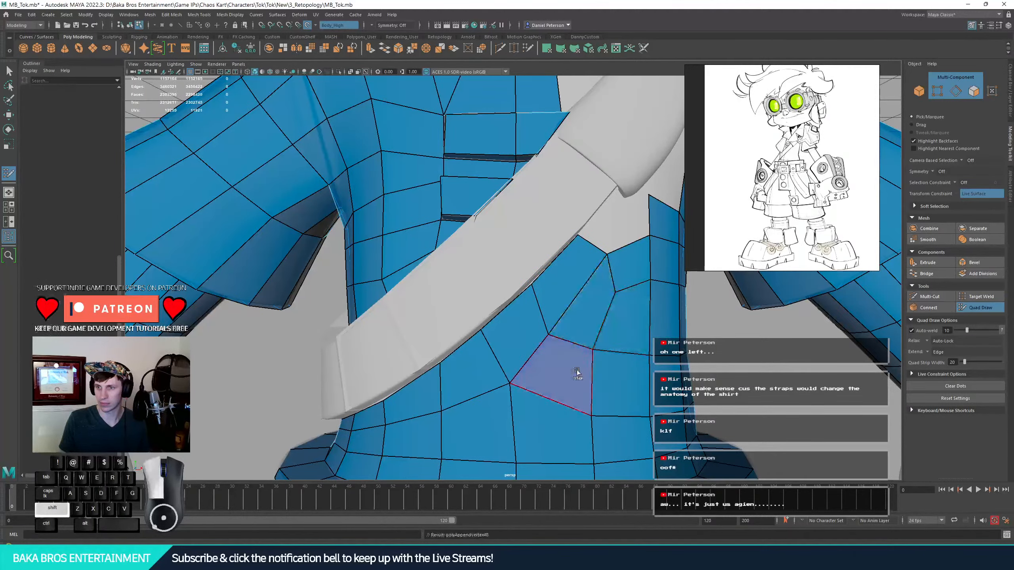
# - Extend the strap-side strip with a quad up to the strap's rounded pad and fill the gap next to the side panel
pyautogui.moveTo(615, 335)
pyautogui.keyDown('alt'); pyautogui.mouseDown()
pyautogui.moveTo(588, 236)
pyautogui.moveTo(636, 228)
pyautogui.moveTo(631, 216)
pyautogui.mouseUp(); pyautogui.keyUp('alt')
pyautogui.click(593, 176)
pyautogui.moveTo(631, 216)
pyautogui.keyDown('alt'); pyautogui.mouseDown(button='middle')
pyautogui.moveTo(482, 264)
pyautogui.moveTo(487, 270)
pyautogui.mouseUp(button='middle'); pyautogui.keyUp('alt')
pyautogui.moveTo(485, 269); pyautogui.dragTo(469, 292)
pyautogui.click(478, 290)
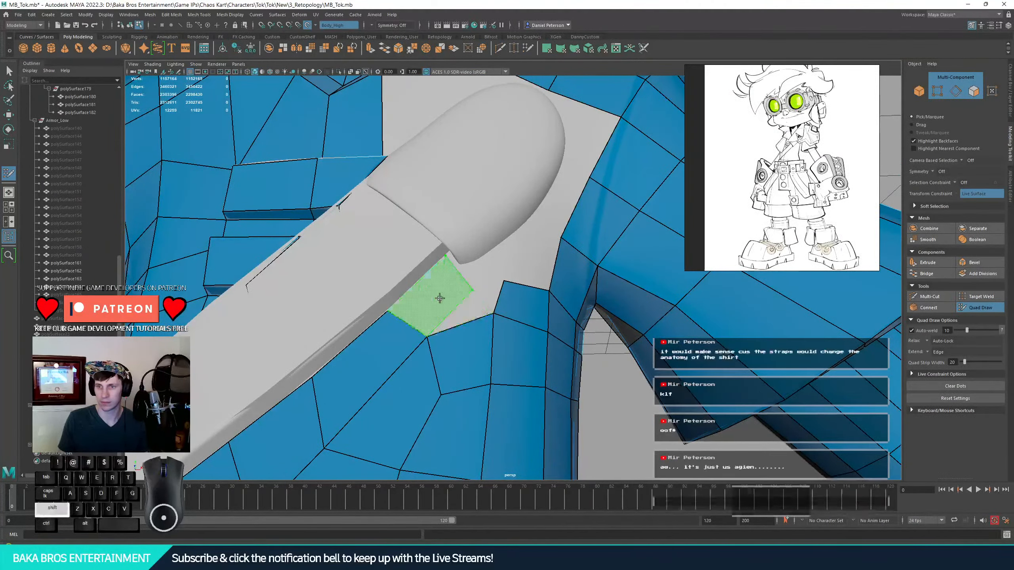
pyautogui.keyDown('shift'); pyautogui.click(479, 289); pyautogui.keyUp('shift')
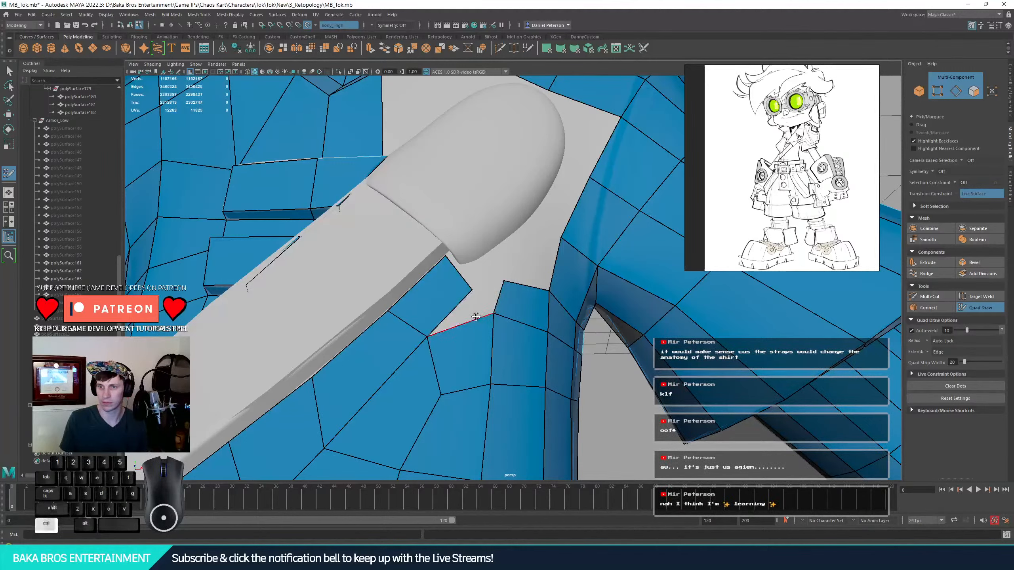
pyautogui.hotkey('ctrl', 'z')
pyautogui.hotkey('ctrl', 'z')
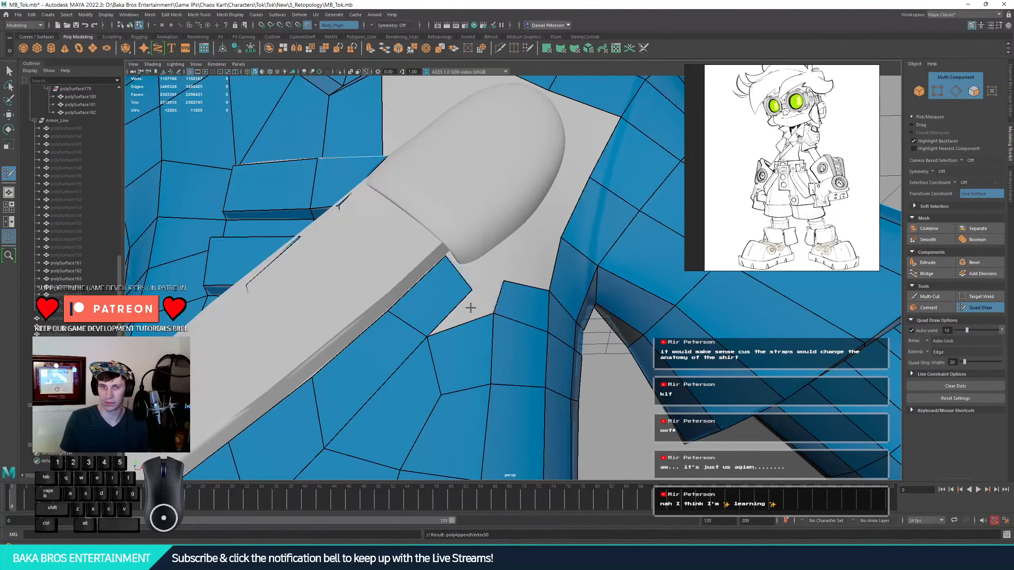
pyautogui.keyDown('shift'); pyautogui.click(471, 311); pyautogui.keyUp('shift')
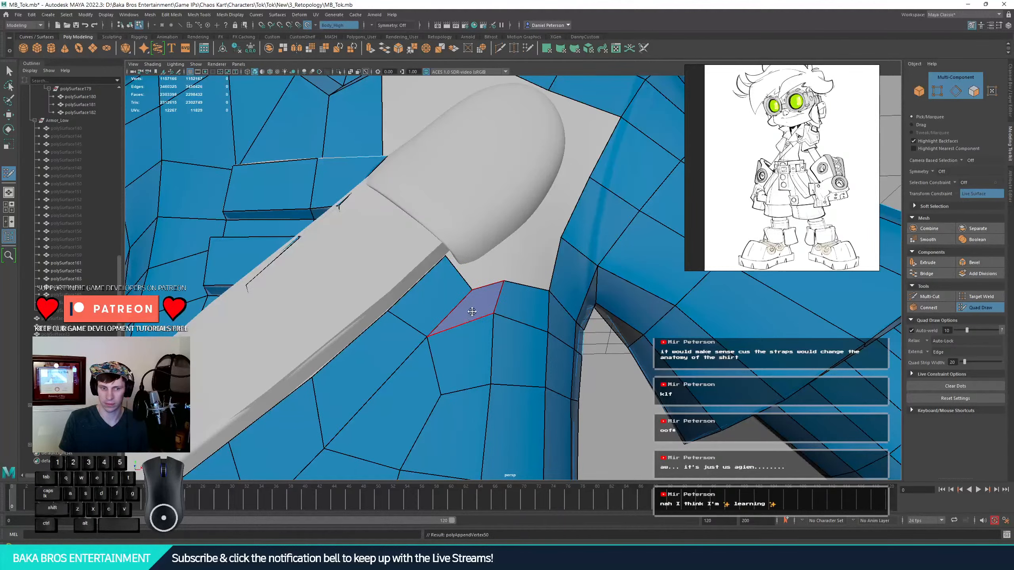
# - Try relaxing the chest vertices below the strap's rounded pad, and undo the adjustment
pyautogui.keyDown('alt'); pyautogui.moveTo(447, 332); pyautogui.dragTo(474, 353); pyautogui.keyUp('alt')
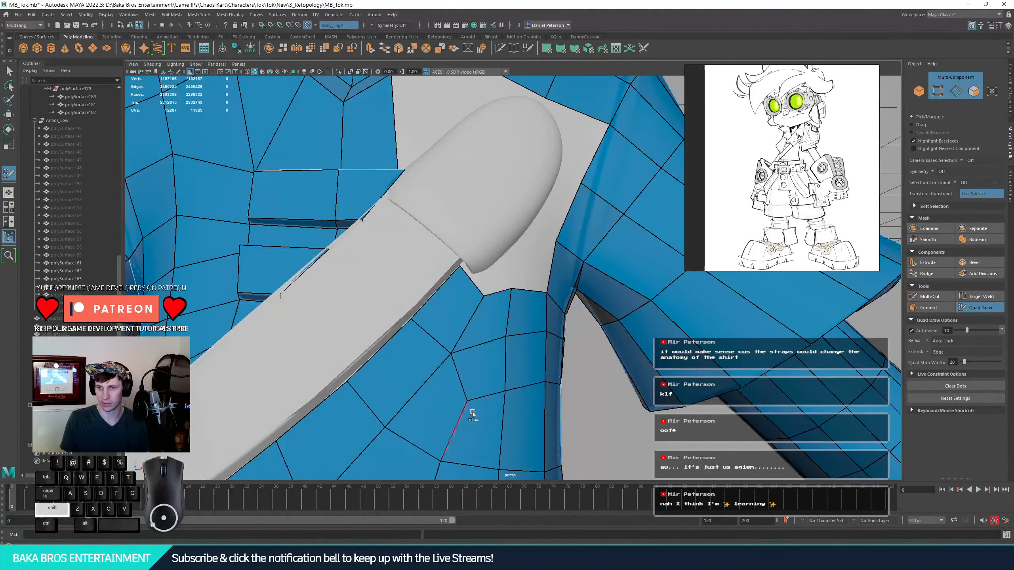
pyautogui.keyDown('alt'); pyautogui.moveTo(475, 413); pyautogui.dragTo(473, 326); pyautogui.keyUp('alt')
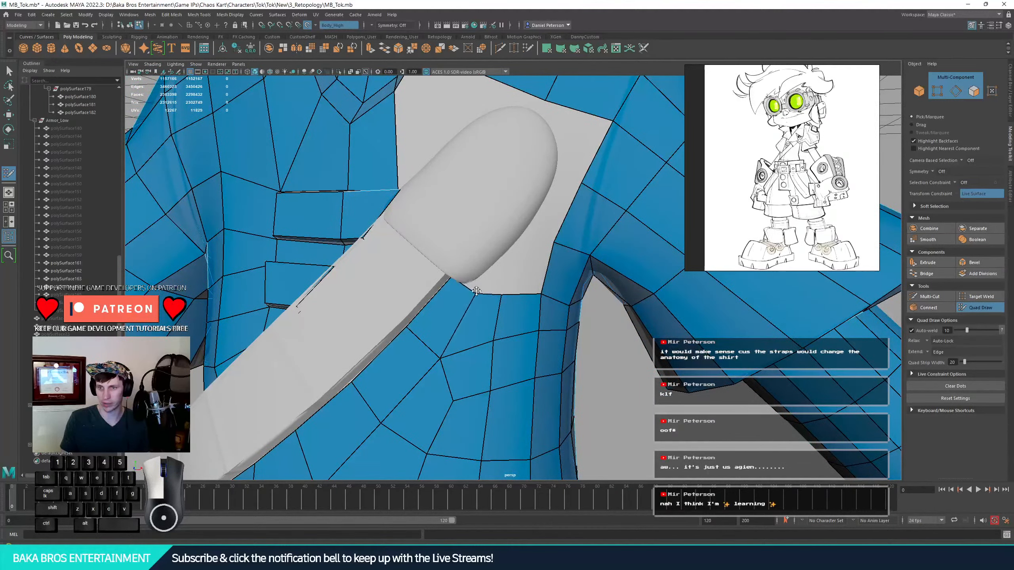
pyautogui.keyDown('alt'); pyautogui.moveTo(477, 291); pyautogui.dragTo(481, 299); pyautogui.keyUp('alt')
pyautogui.keyDown('alt'); pyautogui.moveTo(492, 343); pyautogui.dragTo(502, 336); pyautogui.keyUp('alt')
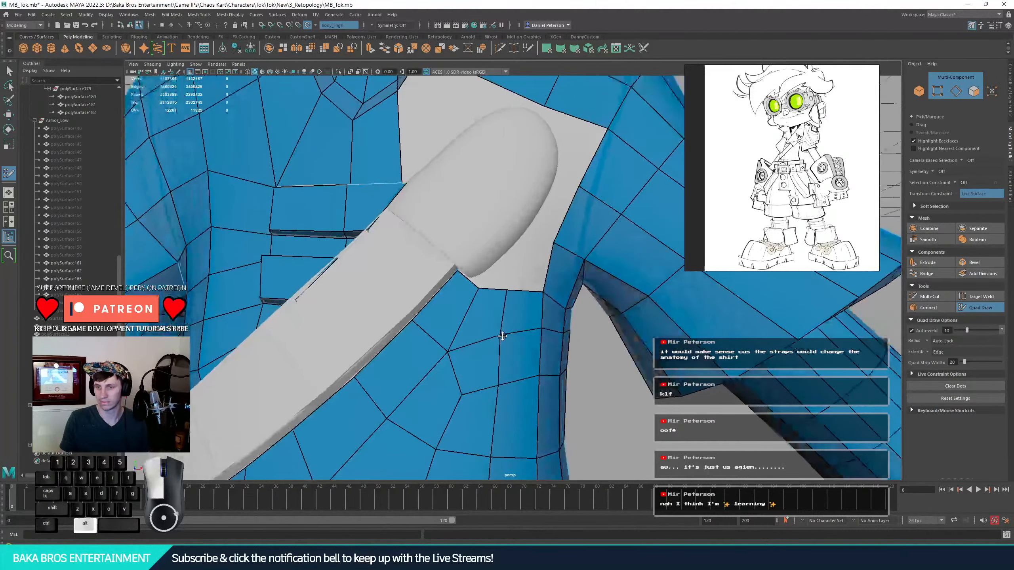
pyautogui.keyDown('alt'); pyautogui.moveTo(502, 336); pyautogui.dragTo(483, 208, button='middle'); pyautogui.keyUp('alt')
pyautogui.moveTo(483, 208)
pyautogui.keyDown('alt'); pyautogui.mouseDown()
pyautogui.moveTo(457, 263)
pyautogui.moveTo(442, 240)
pyautogui.mouseUp(); pyautogui.keyUp('alt')
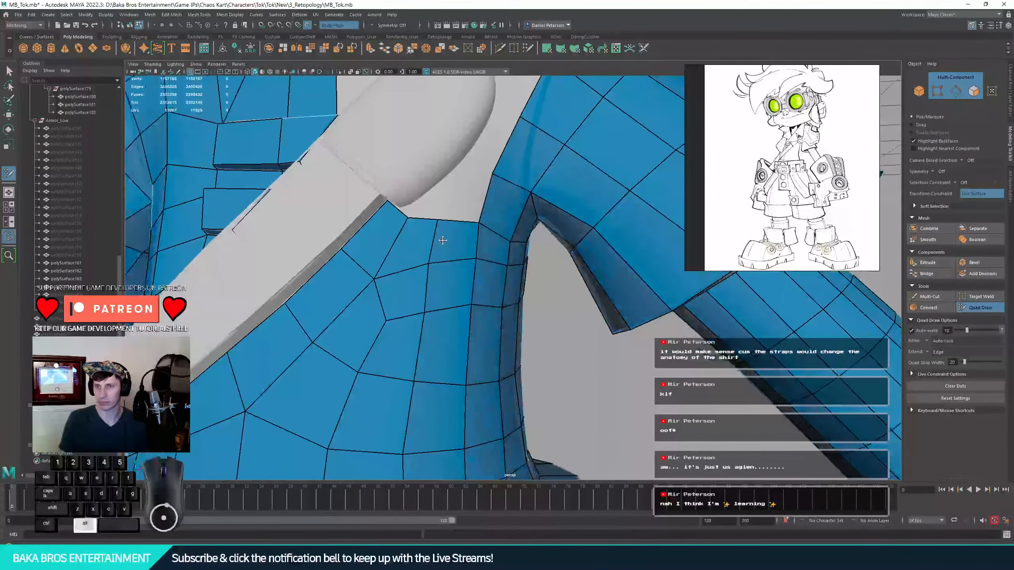
pyautogui.keyDown('alt'); pyautogui.moveTo(441, 240); pyautogui.dragTo(450, 289, button='middle'); pyautogui.keyUp('alt')
pyautogui.moveTo(439, 304)
pyautogui.keyDown('shift'); pyautogui.mouseDown()
pyautogui.moveTo(433, 359)
pyautogui.moveTo(487, 371)
pyautogui.moveTo(469, 379)
pyautogui.moveTo(443, 358)
pyautogui.mouseUp(); pyautogui.keyUp('shift')
pyautogui.hotkey('ctrl', 'z')
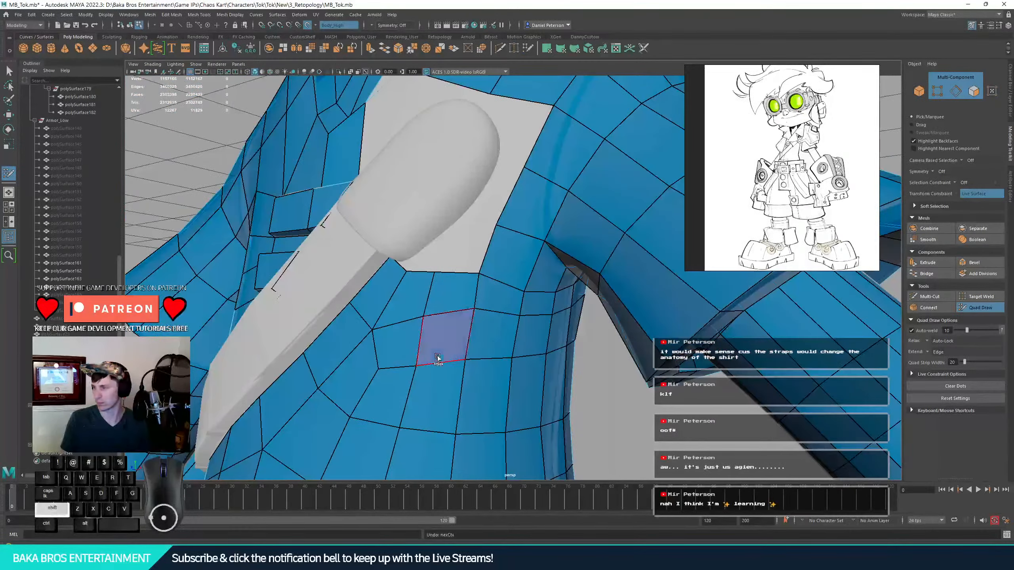
# - Place and adjust two points along the shoulder-side edge of the strap's rounded pad, and fill a quad out to the shirt border
pyautogui.keyDown('alt'); pyautogui.moveTo(480, 290); pyautogui.dragTo(459, 315); pyautogui.keyUp('alt')
pyautogui.keyDown('alt'); pyautogui.moveTo(465, 225); pyautogui.dragTo(440, 310, button='middle'); pyautogui.keyUp('alt')
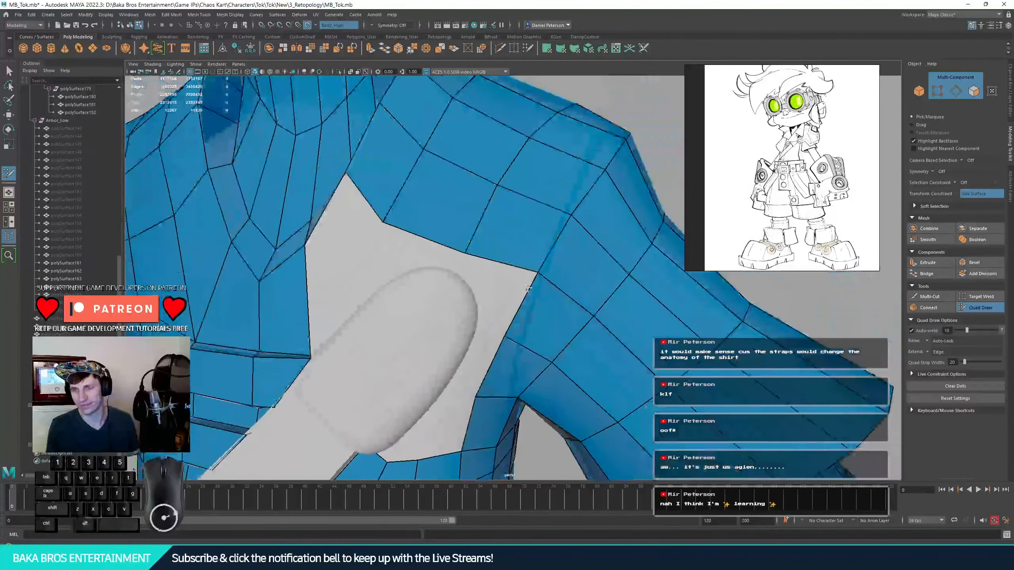
pyautogui.click(538, 274)
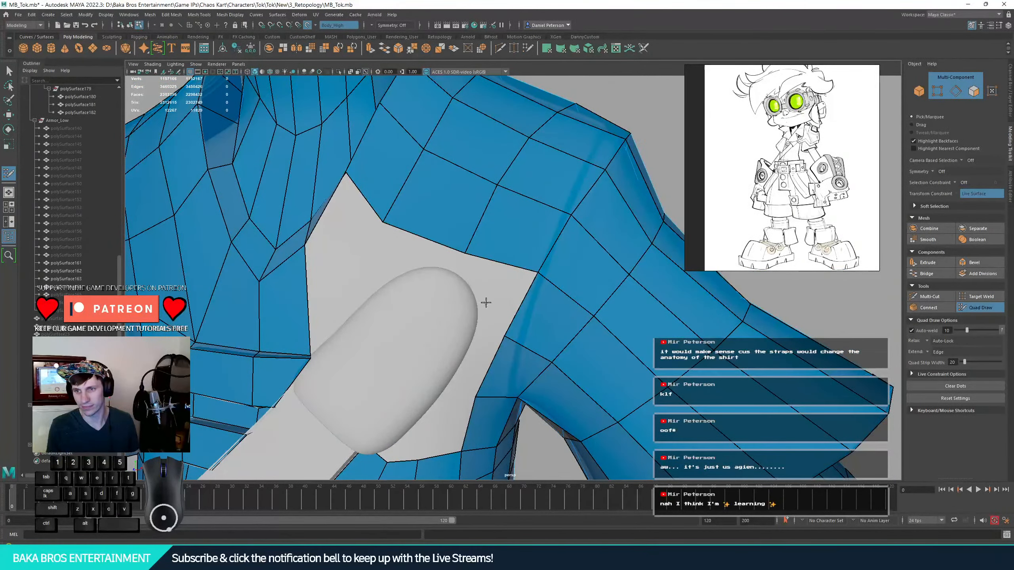
pyautogui.click(478, 312)
pyautogui.click(469, 276)
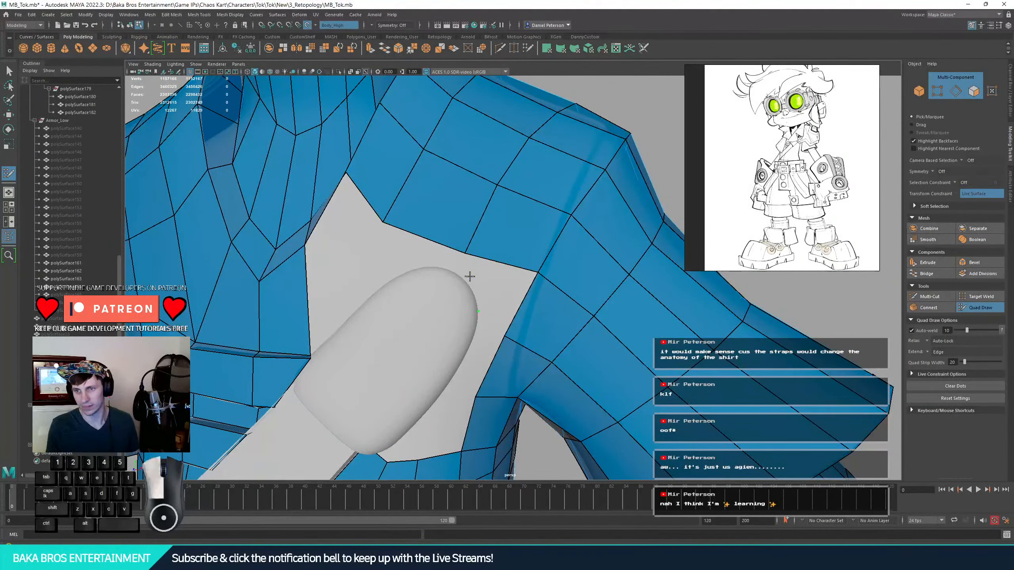
pyautogui.moveTo(479, 312); pyautogui.dragTo(480, 326)
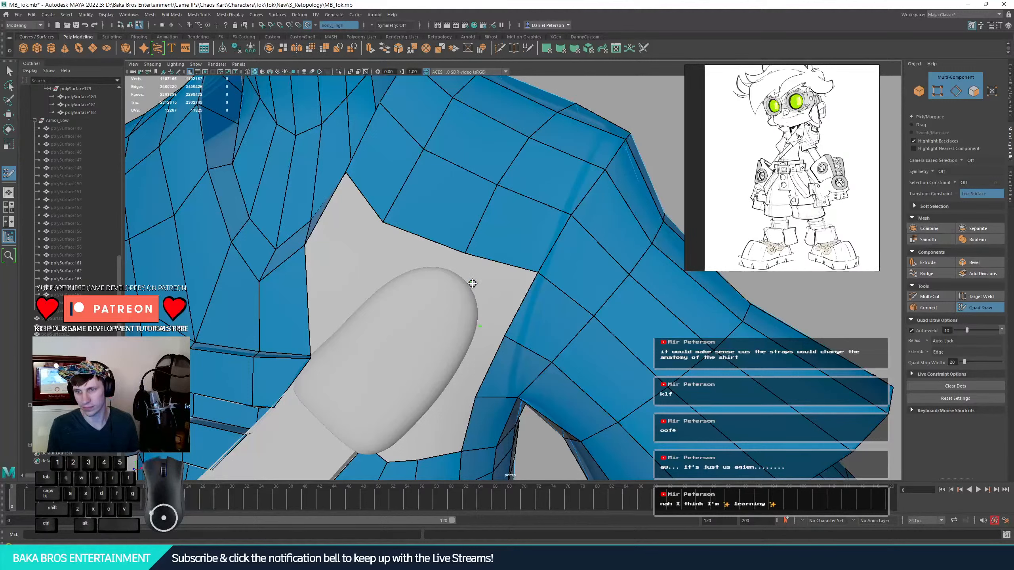
pyautogui.moveTo(473, 283); pyautogui.dragTo(472, 290)
pyautogui.keyDown('shift'); pyautogui.click(493, 299); pyautogui.keyUp('shift')
# - Continue the shirt border around the pad's rounded tip by filling two more quads up to the shoulder faces
pyautogui.click(458, 271)
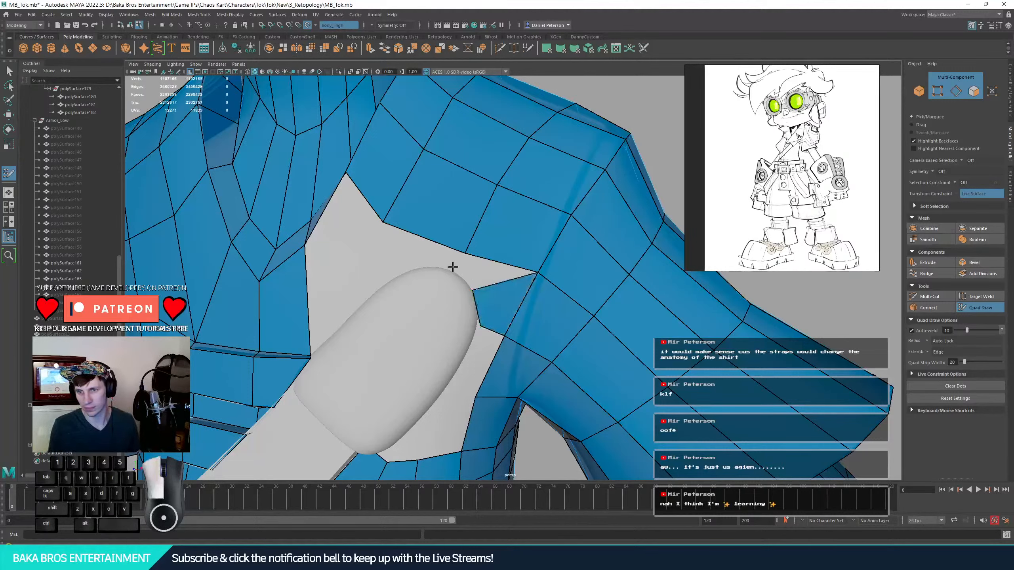
pyautogui.keyDown('shift'); pyautogui.click(481, 265); pyautogui.keyUp('shift')
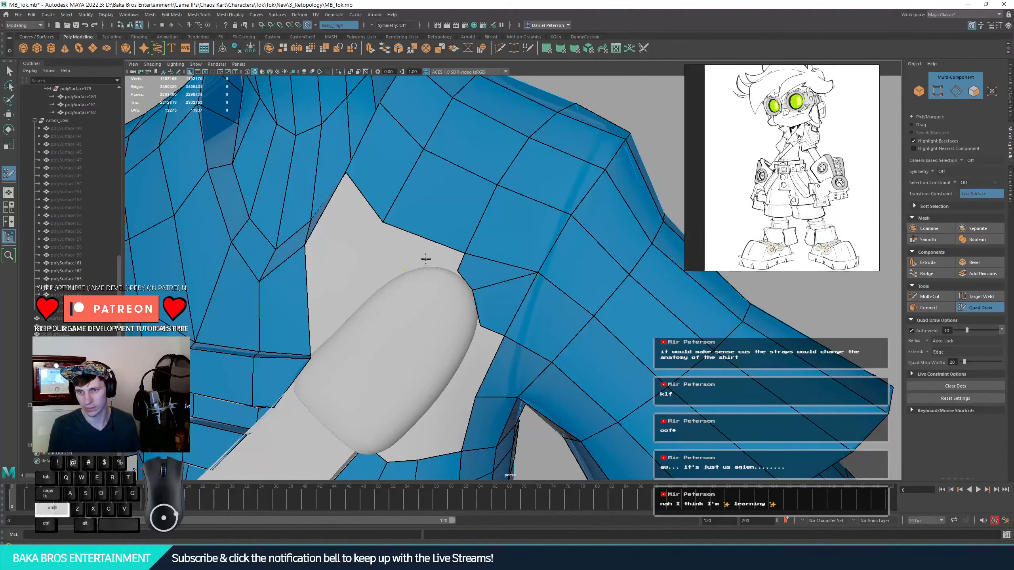
pyautogui.keyDown('shift'); pyautogui.click(429, 258); pyautogui.keyUp('shift')
# - Fill the gap beneath the pad's armpit side with quads joining the chest and shoulder borders, and nudge a vertex below the pad upward
pyautogui.keyDown('alt'); pyautogui.moveTo(491, 336); pyautogui.dragTo(499, 296); pyautogui.keyUp('alt')
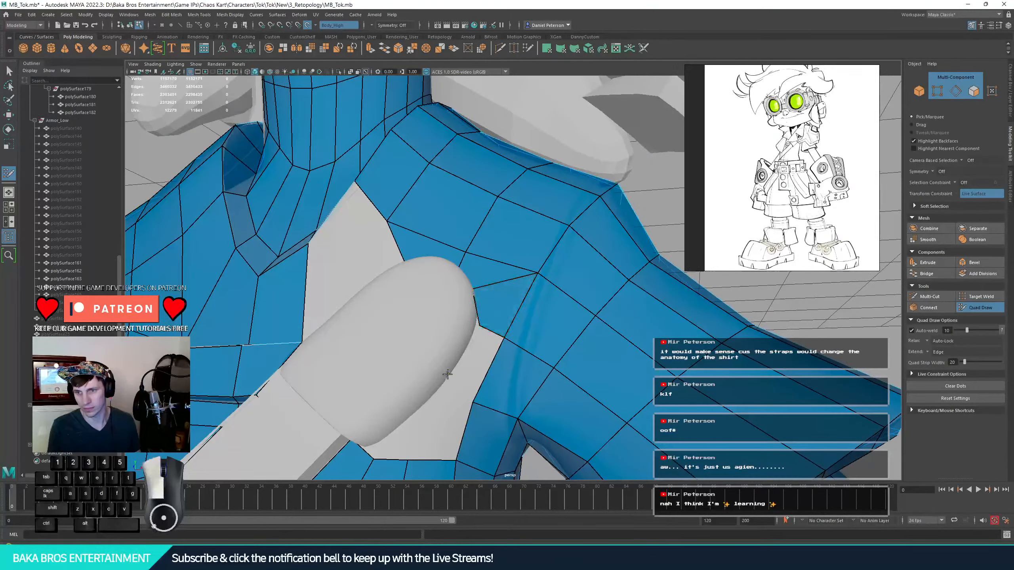
pyautogui.keyDown('shift'); pyautogui.click(474, 367); pyautogui.keyUp('shift')
pyautogui.keyDown('alt'); pyautogui.moveTo(474, 367); pyautogui.dragTo(461, 352); pyautogui.keyUp('alt')
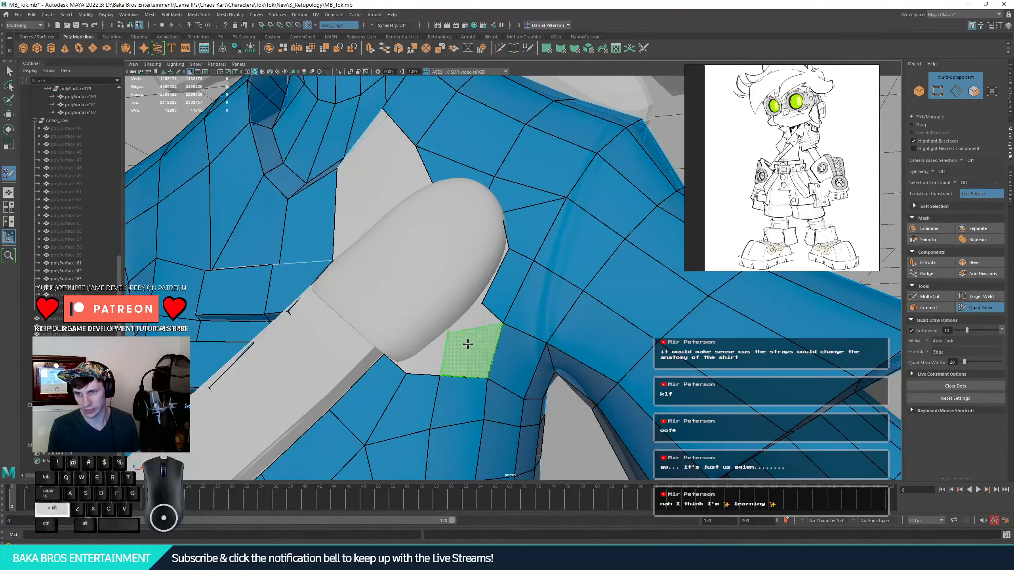
pyautogui.keyDown('shift'); pyautogui.click(468, 344); pyautogui.keyUp('shift')
pyautogui.hotkey('ctrl', 'z')
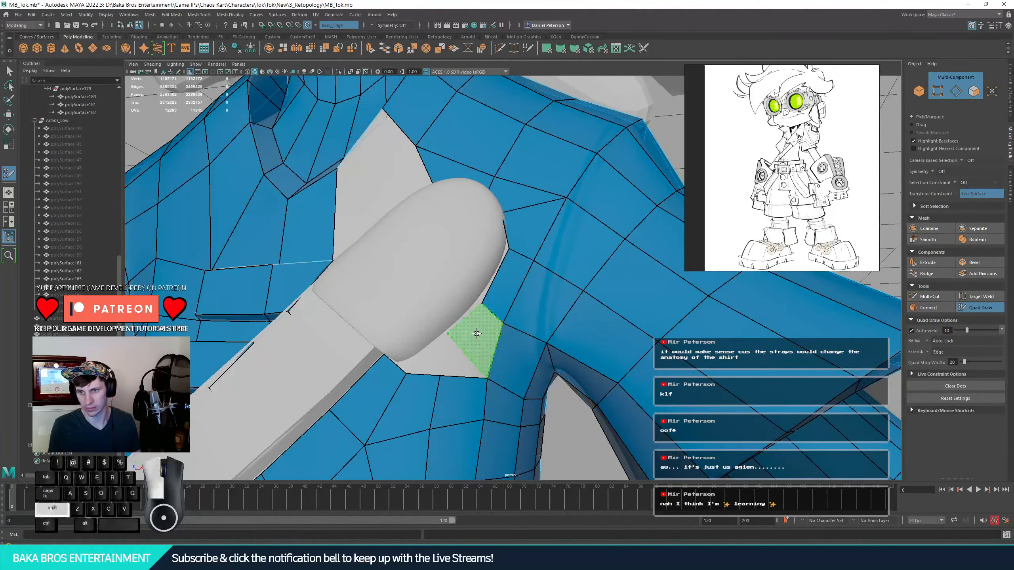
pyautogui.keyDown('shift'); pyautogui.click(435, 354); pyautogui.keyUp('shift')
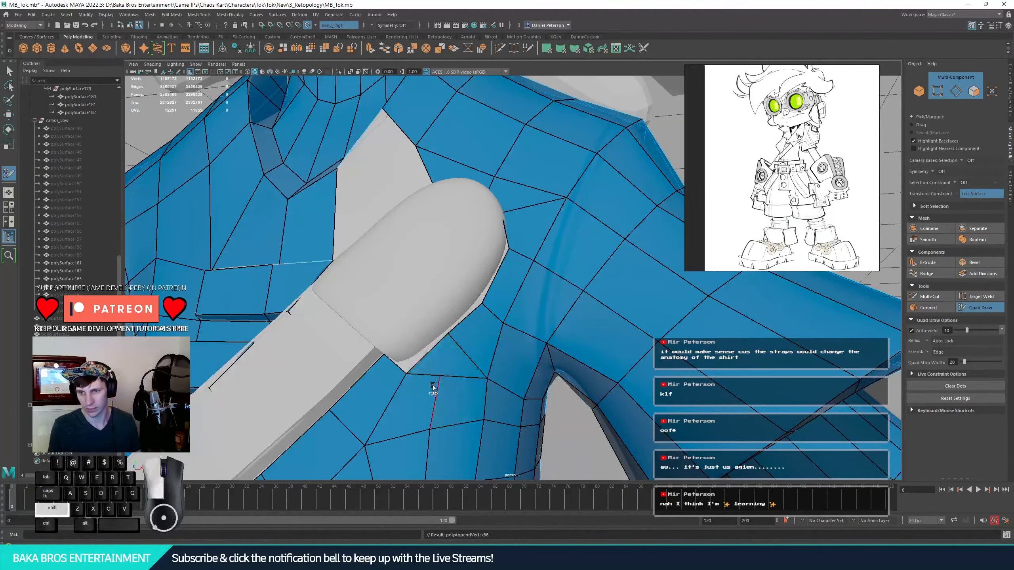
pyautogui.keyDown('alt'); pyautogui.moveTo(447, 382); pyautogui.dragTo(479, 388); pyautogui.keyUp('alt')
pyautogui.moveTo(444, 357); pyautogui.dragTo(443, 349)
# - Build a strip of quads over the pad's lower edge, starting at the strap and continuing toward the rounded tip
pyautogui.click(400, 293)
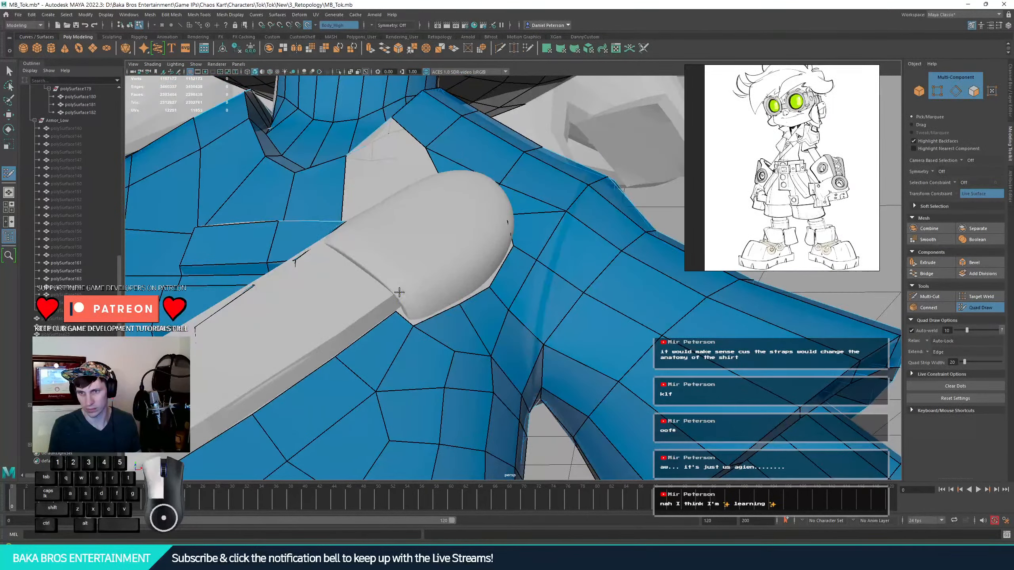
pyautogui.click(444, 274)
pyautogui.keyDown('shift'); pyautogui.click(427, 290); pyautogui.keyUp('shift')
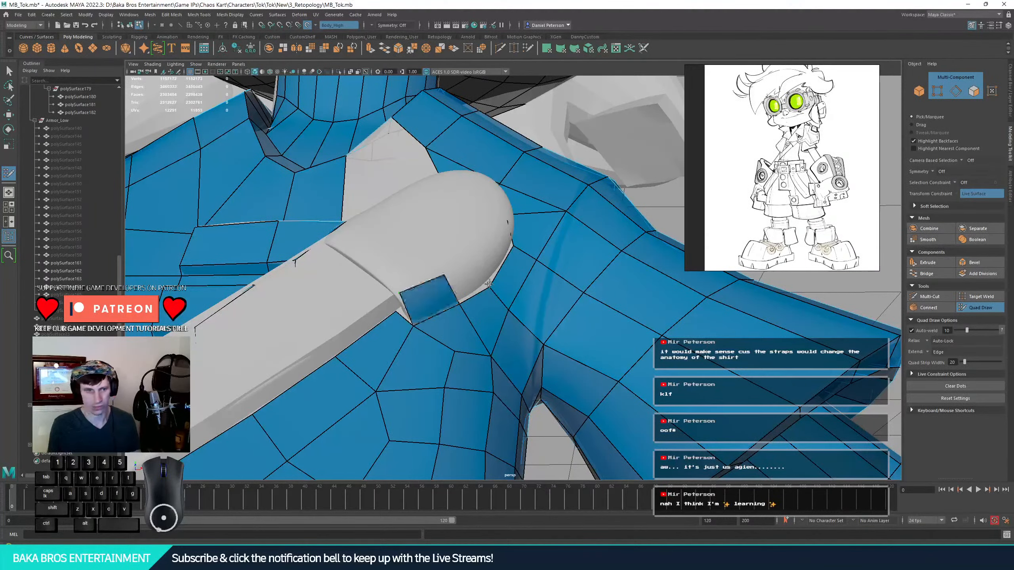
pyautogui.moveTo(499, 255)
pyautogui.keyDown('alt'); pyautogui.mouseDown()
pyautogui.moveTo(499, 298)
pyautogui.moveTo(409, 294)
pyautogui.moveTo(423, 281)
pyautogui.moveTo(410, 300)
pyautogui.moveTo(418, 294)
pyautogui.mouseUp(); pyautogui.keyUp('alt')
pyautogui.click(462, 263)
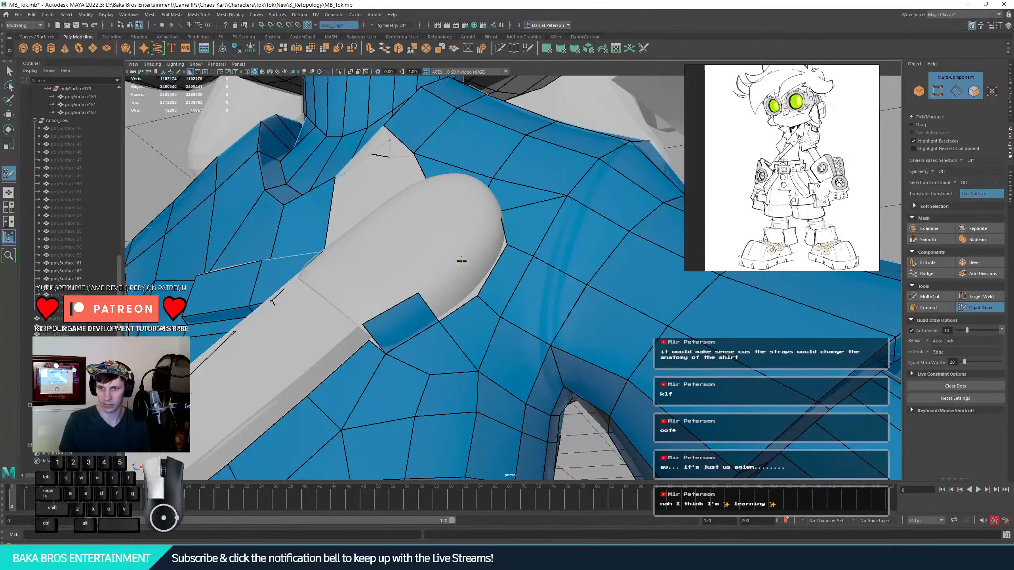
pyautogui.click(483, 233)
pyautogui.keyDown('shift'); pyautogui.click(485, 252); pyautogui.keyUp('shift')
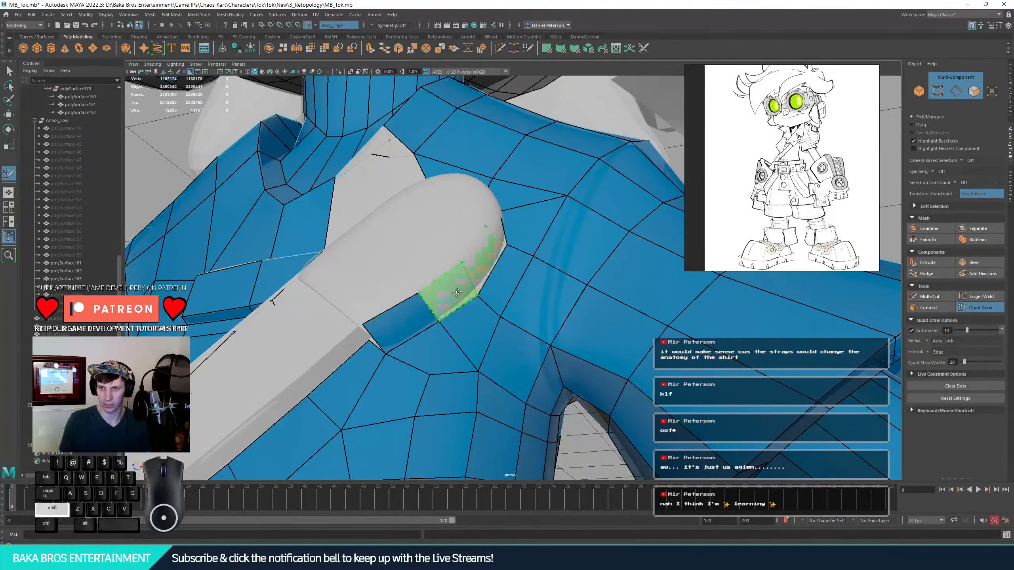
# - Fill quads with Quad Draw along the strap's lower and upper side walls near its shoulder end
pyautogui.keyDown('shift'); pyautogui.click(448, 291); pyautogui.keyUp('shift')
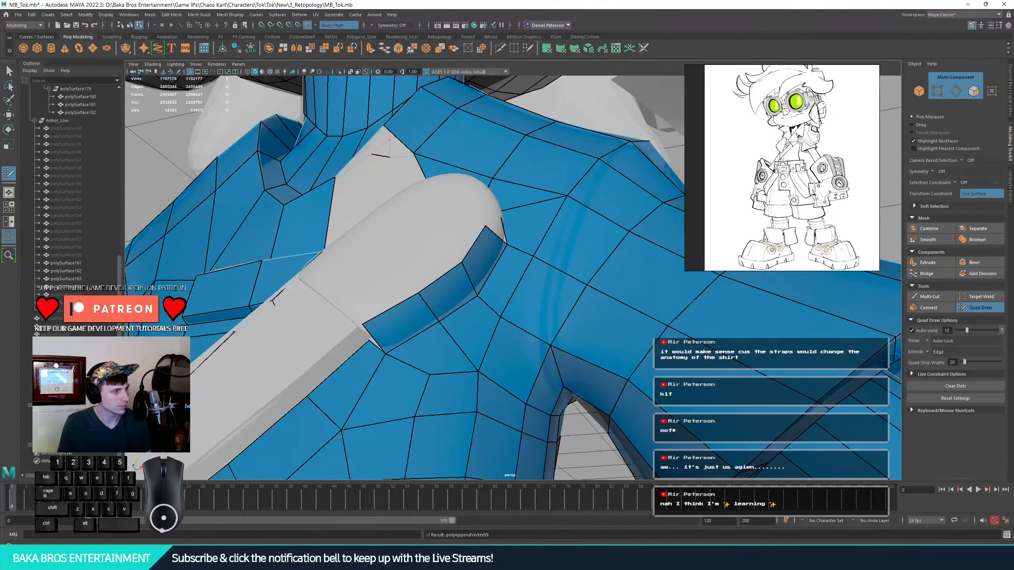
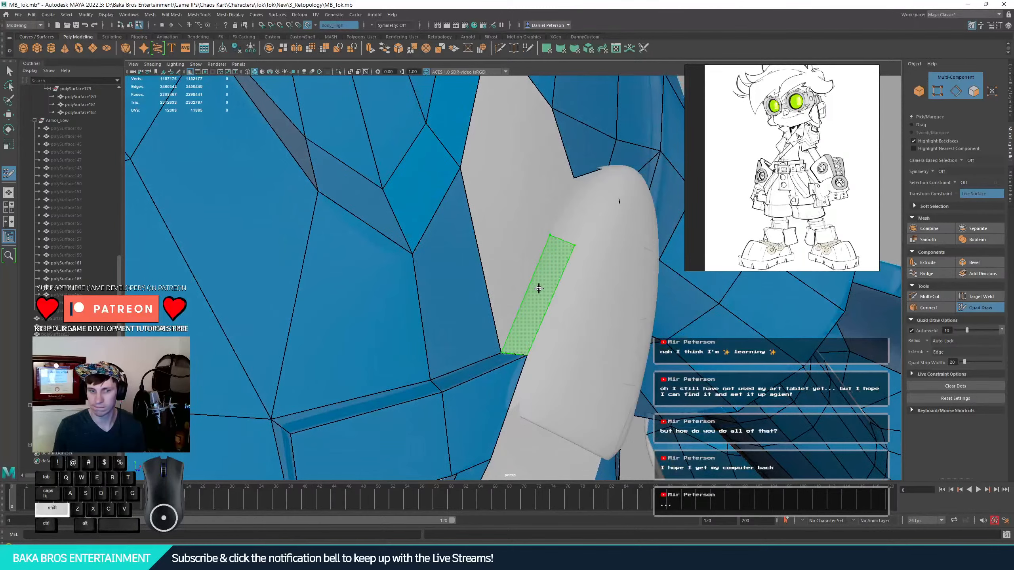
pyautogui.keyDown('shift'); pyautogui.click(572, 236); pyautogui.keyUp('shift')
pyautogui.keyDown('alt'); pyautogui.moveTo(573, 235); pyautogui.dragTo(580, 279, button='middle'); pyautogui.keyUp('alt')
pyautogui.keyDown('alt'); pyautogui.moveTo(579, 279); pyautogui.dragTo(451, 207); pyautogui.keyUp('alt')
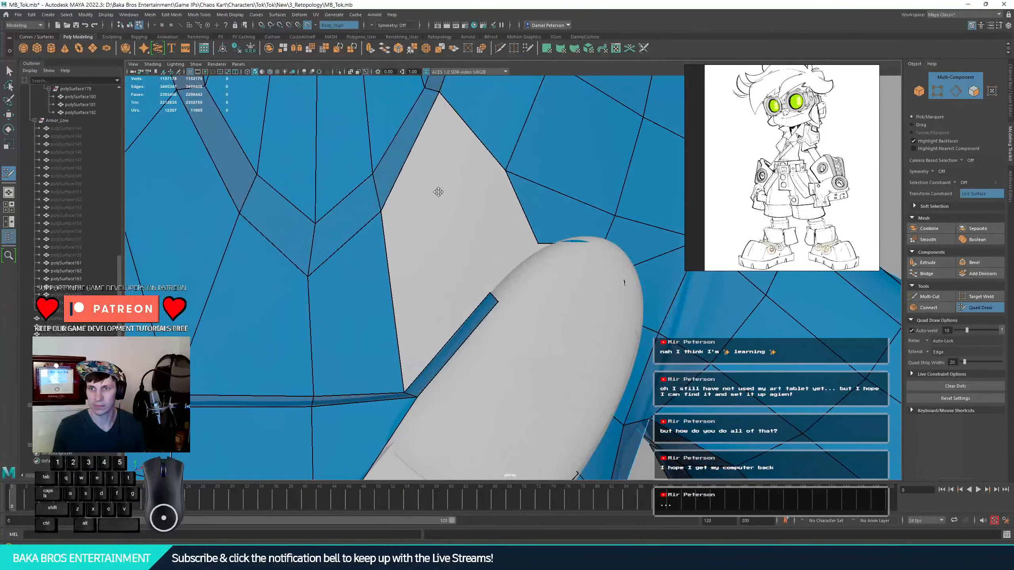
# - Fill the gap in the shirt mesh between the collar and the strap's shoulder end with quads
pyautogui.keyDown('shift'); pyautogui.click(436, 212); pyautogui.keyUp('shift')
pyautogui.keyDown('shift'); pyautogui.click(438, 160); pyautogui.keyUp('shift')
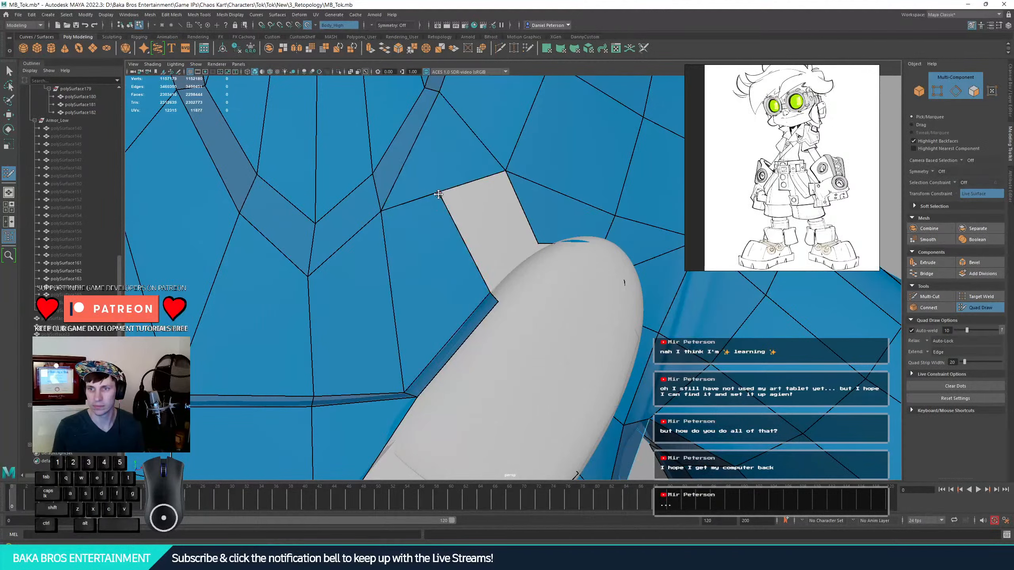
pyautogui.keyDown('shift'); pyautogui.click(488, 220); pyautogui.keyUp('shift')
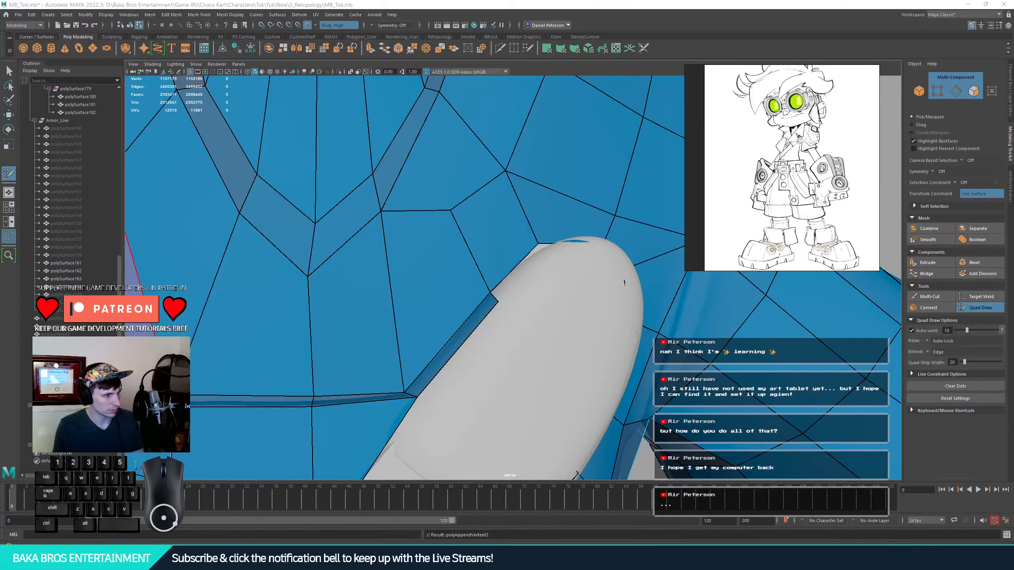
pyautogui.click(625, 282)
pyautogui.click(625, 282)
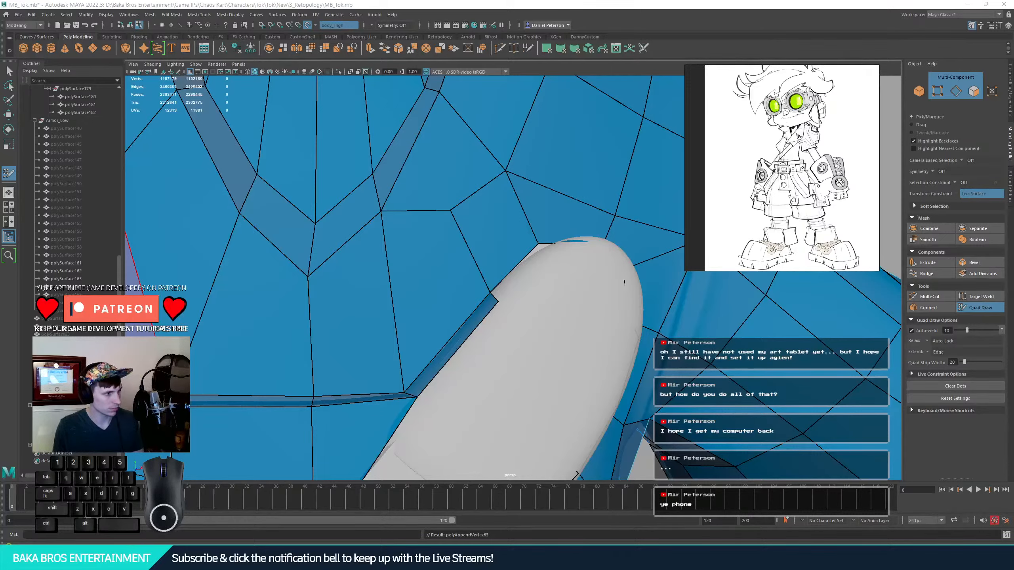
# - Add a side-wall quad at the top of the strap's rounded end and adjust the shirt vertex above it
pyautogui.keyDown('alt'); pyautogui.moveTo(584, 297); pyautogui.dragTo(448, 260, button='right'); pyautogui.keyUp('alt')
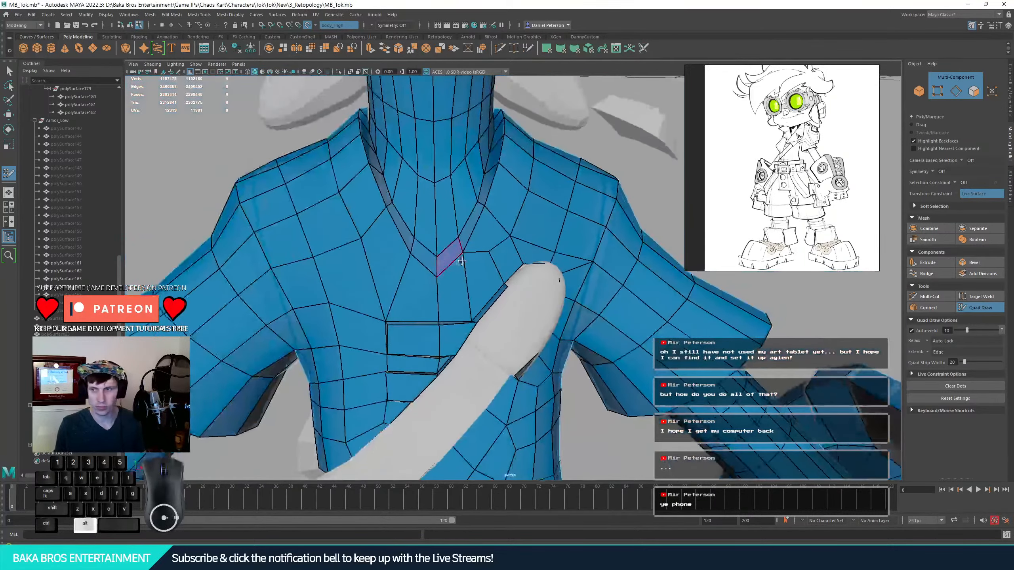
pyautogui.keyDown('alt'); pyautogui.moveTo(448, 260); pyautogui.dragTo(530, 286); pyautogui.keyUp('alt')
pyautogui.keyDown('alt'); pyautogui.moveTo(529, 286); pyautogui.dragTo(563, 311, button='right'); pyautogui.keyUp('alt')
pyautogui.moveTo(563, 312)
pyautogui.keyDown('alt'); pyautogui.mouseDown()
pyautogui.moveTo(566, 341)
pyautogui.moveTo(547, 388)
pyautogui.moveTo(525, 339)
pyautogui.mouseUp(); pyautogui.keyUp('alt')
pyautogui.keyDown('shift'); pyautogui.click(504, 405); pyautogui.keyUp('shift')
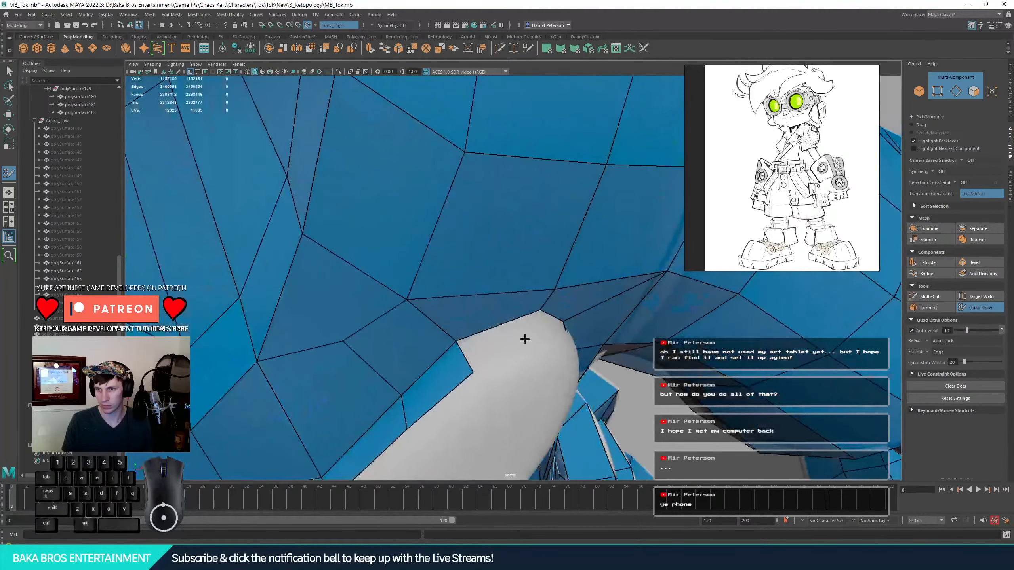
pyautogui.keyDown('shift'); pyautogui.click(534, 341); pyautogui.keyUp('shift')
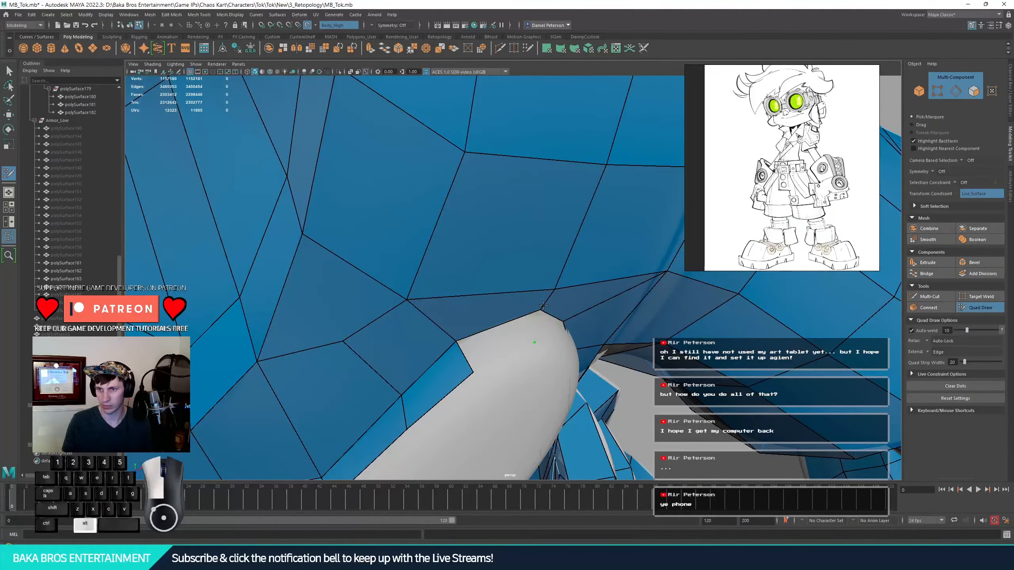
pyautogui.keyDown('alt'); pyautogui.moveTo(562, 277); pyautogui.dragTo(557, 262); pyautogui.keyUp('alt')
pyautogui.moveTo(535, 226); pyautogui.dragTo(539, 211)
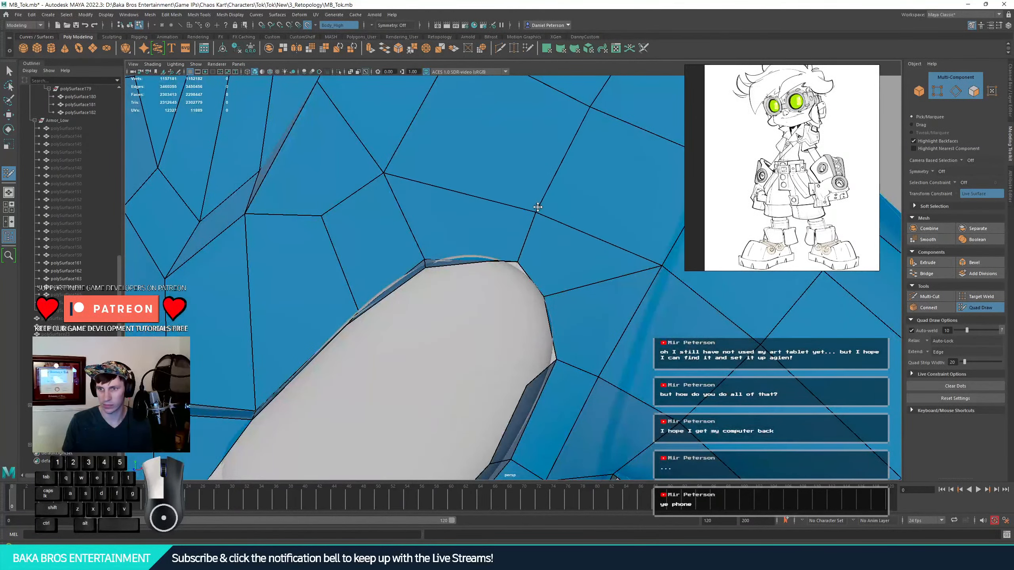
# - Fill the remaining side-wall quads around the strap's rounded end to connect the upper and lower walls
pyautogui.keyDown('alt'); pyautogui.moveTo(526, 214); pyautogui.dragTo(525, 257, button='middle'); pyautogui.keyUp('alt')
pyautogui.keyDown('alt'); pyautogui.moveTo(525, 256); pyautogui.dragTo(460, 363); pyautogui.keyUp('alt')
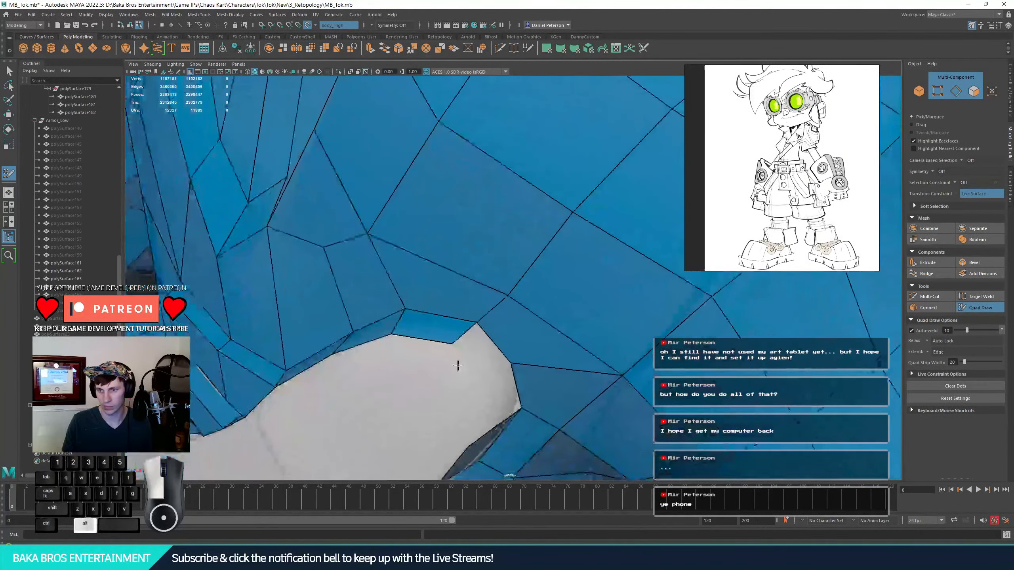
pyautogui.keyDown('shift'); pyautogui.click(469, 351); pyautogui.keyUp('shift')
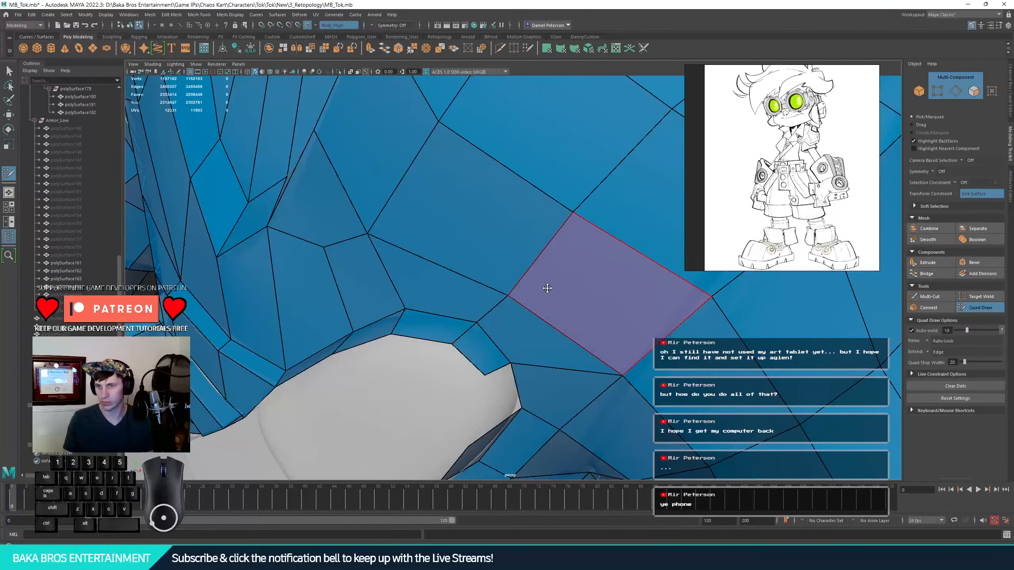
pyautogui.moveTo(547, 288)
pyautogui.keyDown('alt'); pyautogui.mouseDown()
pyautogui.moveTo(489, 333)
pyautogui.moveTo(482, 306)
pyautogui.moveTo(485, 335)
pyautogui.moveTo(467, 341)
pyautogui.moveTo(453, 316)
pyautogui.mouseUp(); pyautogui.keyUp('alt')
pyautogui.keyDown('shift'); pyautogui.click(463, 343); pyautogui.keyUp('shift')
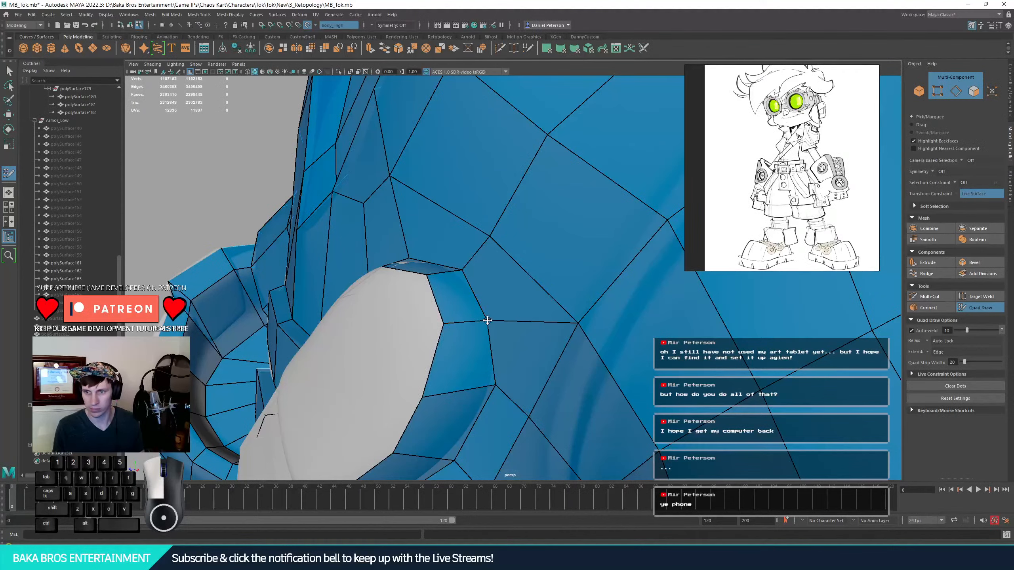
pyautogui.moveTo(493, 319)
pyautogui.keyDown('alt'); pyautogui.mouseDown()
pyautogui.moveTo(519, 317)
pyautogui.moveTo(439, 328)
pyautogui.mouseUp(); pyautogui.keyUp('alt')
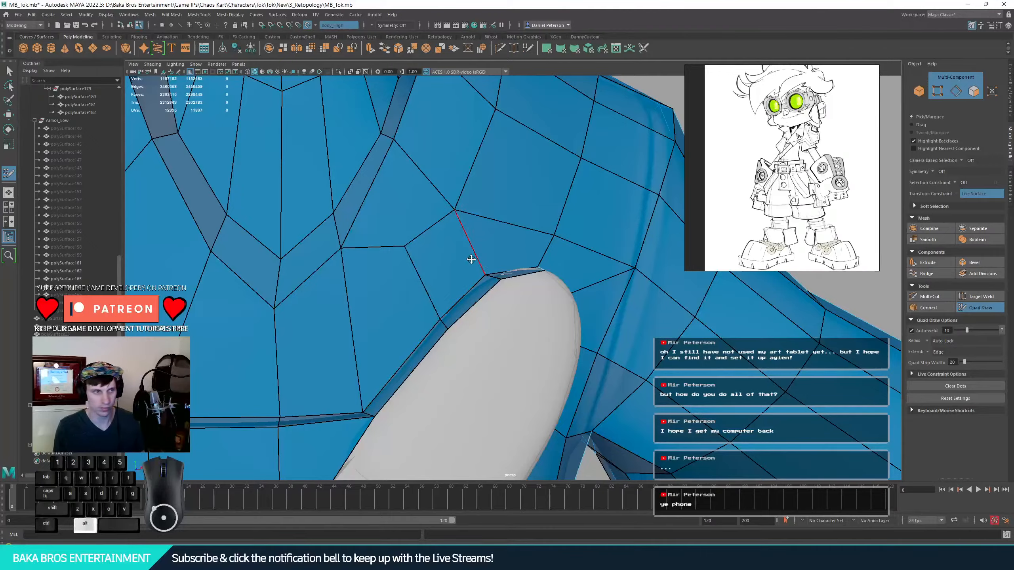
pyautogui.keyDown('alt'); pyautogui.moveTo(449, 313); pyautogui.dragTo(371, 296, button='right'); pyautogui.keyUp('alt')
pyautogui.keyDown('alt'); pyautogui.moveTo(371, 296); pyautogui.dragTo(400, 312); pyautogui.keyUp('alt')
pyautogui.keyDown('alt'); pyautogui.moveTo(399, 312); pyautogui.dragTo(627, 355, button='right'); pyautogui.keyUp('alt')
pyautogui.keyDown('alt'); pyautogui.moveTo(627, 355); pyautogui.dragTo(635, 297, button='middle'); pyautogui.keyUp('alt')
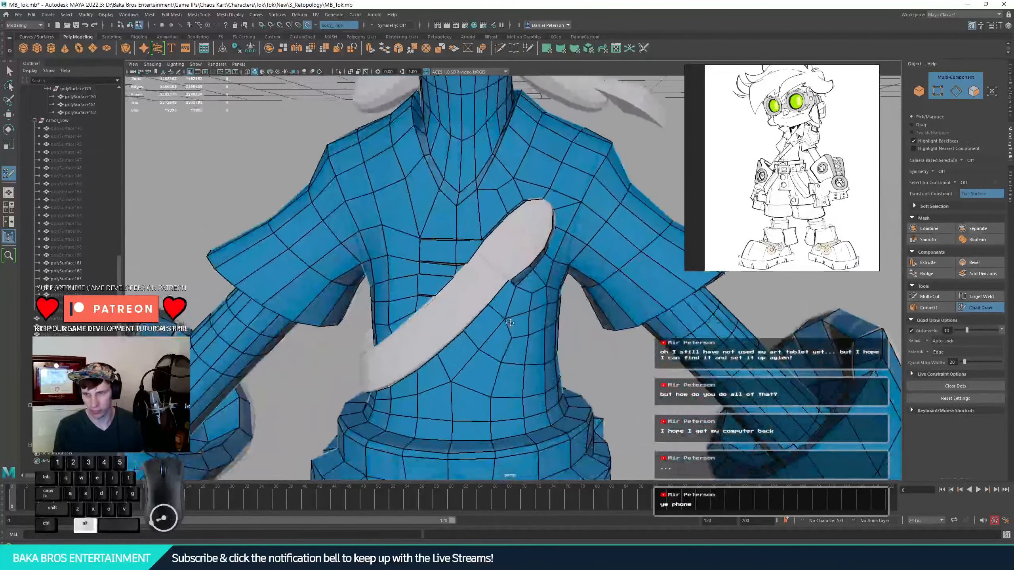
pyautogui.keyDown('alt'); pyautogui.moveTo(519, 314); pyautogui.dragTo(551, 353); pyautogui.keyUp('alt')
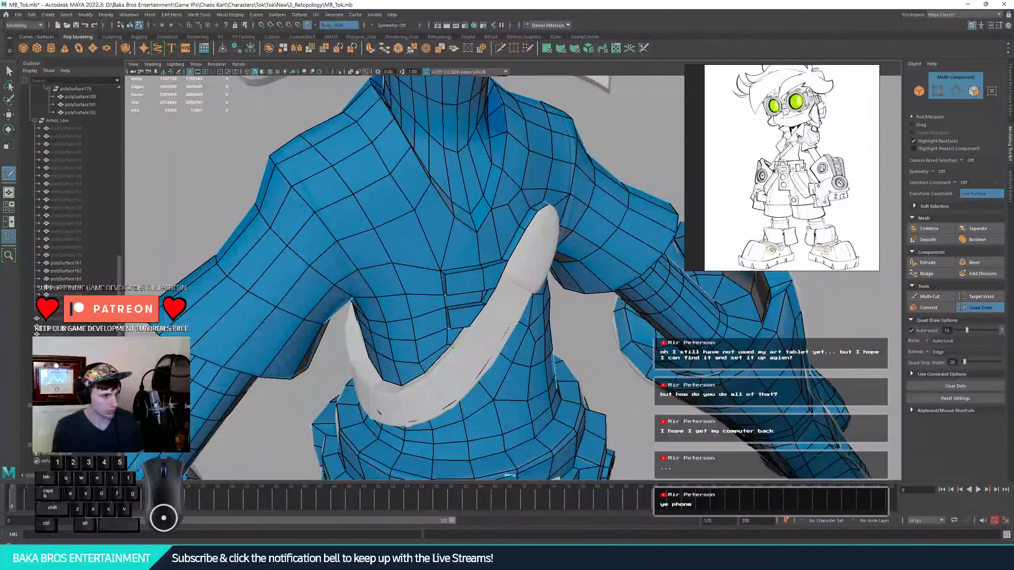
pyautogui.press('super+e')
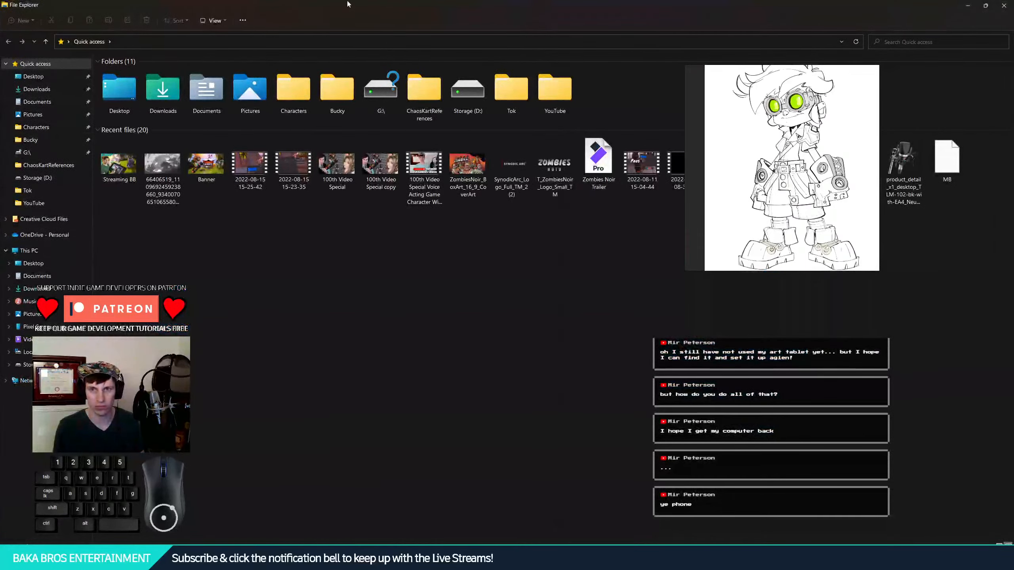
pyautogui.moveTo(347, 4); pyautogui.dragTo(0, 20)
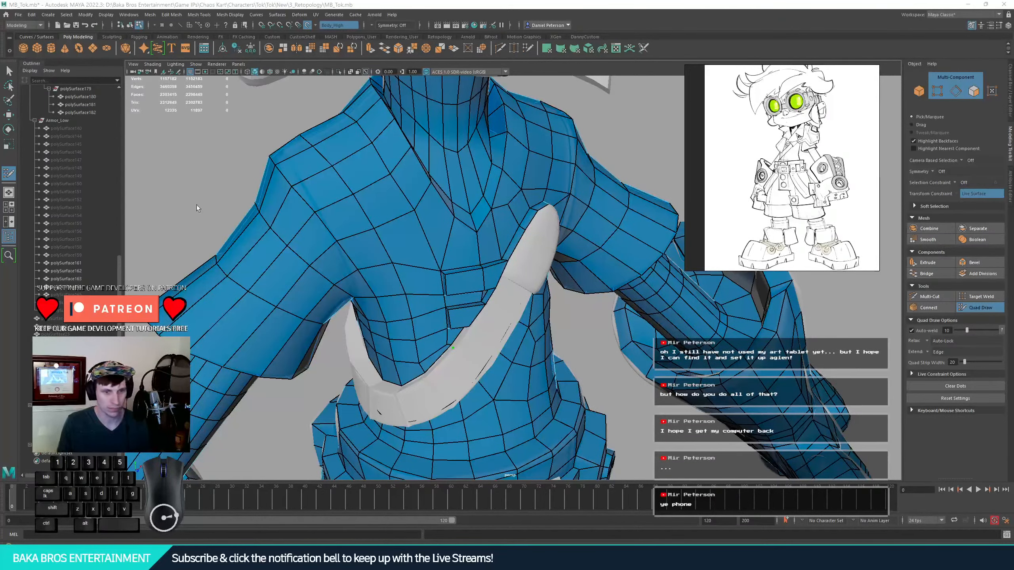
# - Place three Quad Draw points along the strap's lower front edge, below the seam
pyautogui.keyDown('alt'); pyautogui.moveTo(394, 238); pyautogui.dragTo(471, 255); pyautogui.keyUp('alt')
pyautogui.scroll(-4, 382, 242)
pyautogui.scroll(7, 556, 274)
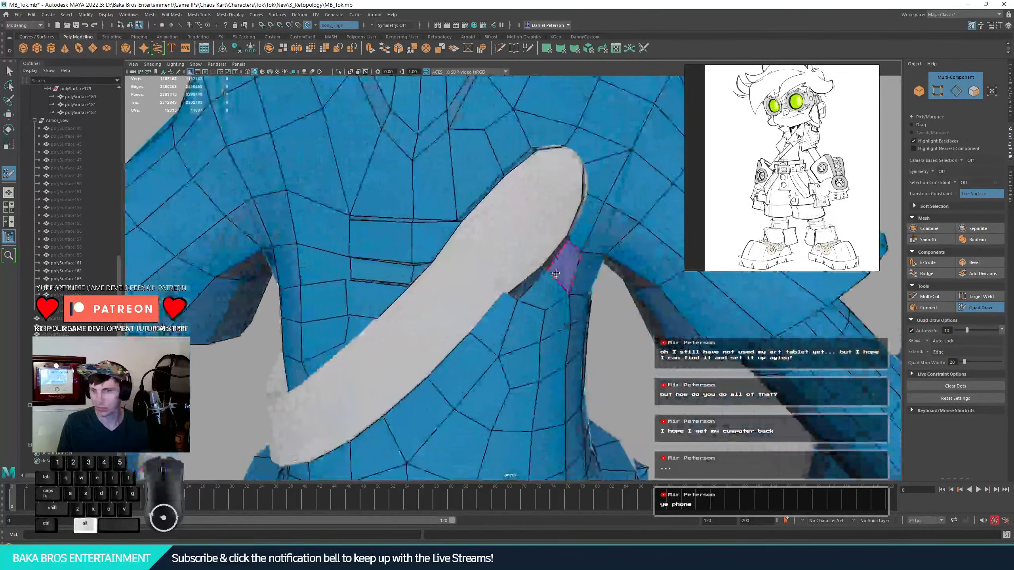
pyautogui.scroll(-5, 556, 274)
pyautogui.keyDown('alt'); pyautogui.moveTo(556, 274); pyautogui.dragTo(427, 278); pyautogui.keyUp('alt')
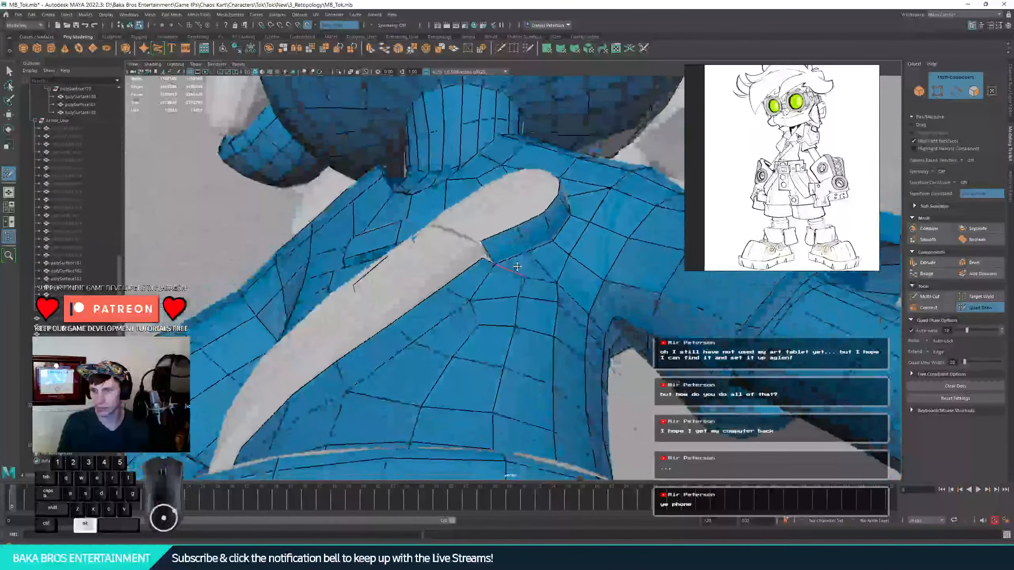
pyautogui.click(433, 277)
pyautogui.click(381, 311)
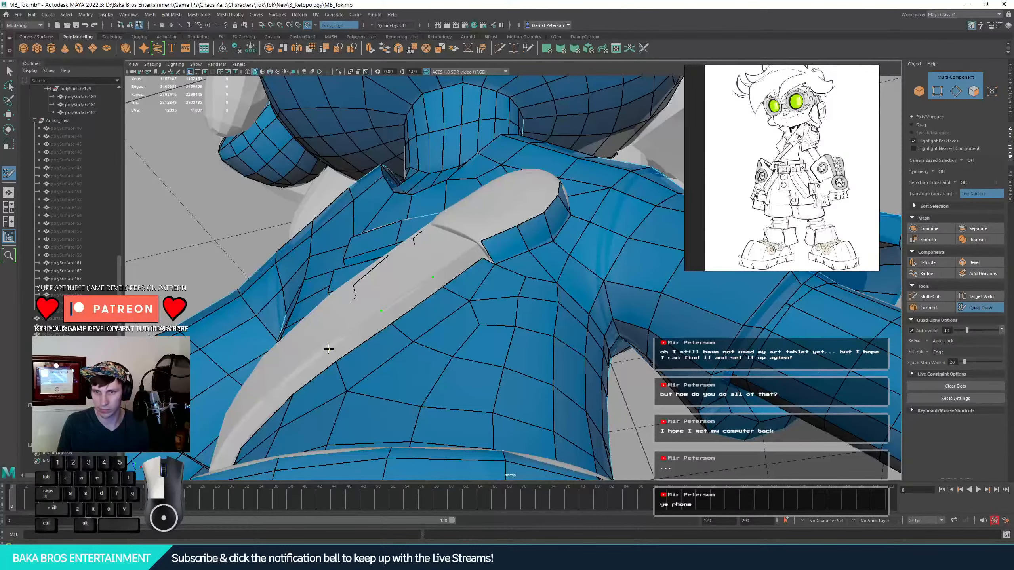
pyautogui.click(331, 345)
pyautogui.press('shift')
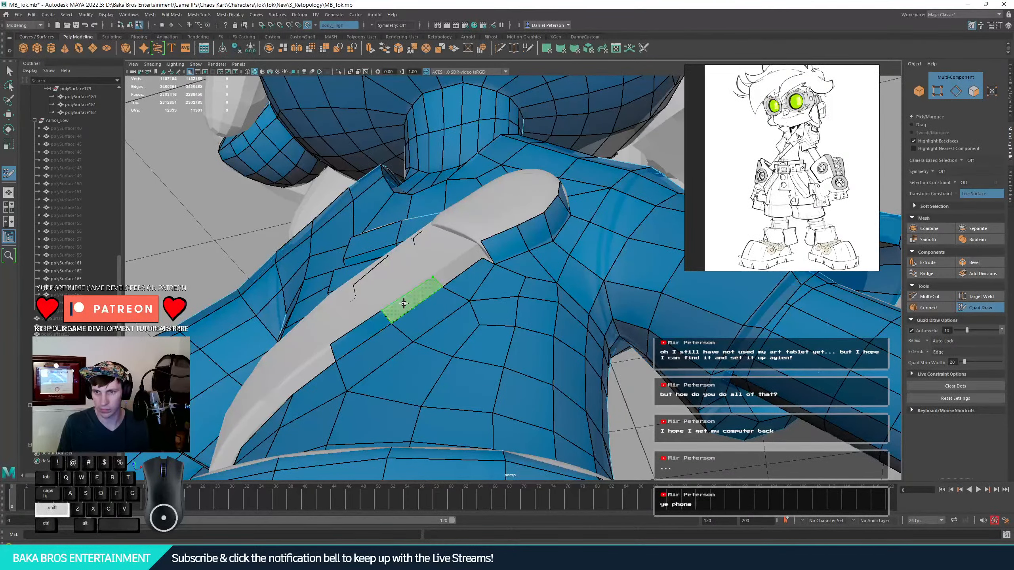
# - Fill the strap's lower side wall with quads between the new edge points and the shirt, up to the seam
pyautogui.keyDown('shift'); pyautogui.click(404, 306); pyautogui.keyUp('shift')
pyautogui.keyDown('shift'); pyautogui.click(458, 257); pyautogui.keyUp('shift')
pyautogui.keyDown('alt'); pyautogui.moveTo(458, 257); pyautogui.dragTo(405, 230); pyautogui.keyUp('alt')
pyautogui.hotkey('ctrl', 'z')
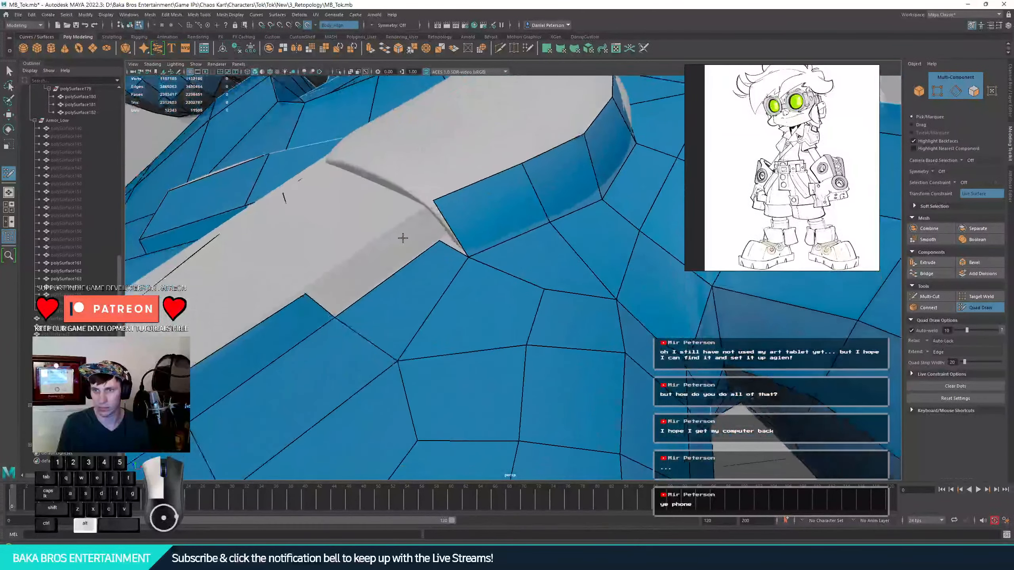
pyautogui.keyDown('shift'); pyautogui.click(373, 255); pyautogui.keyUp('shift')
pyautogui.keyDown('alt'); pyautogui.moveTo(373, 255); pyautogui.dragTo(488, 244); pyautogui.keyUp('alt')
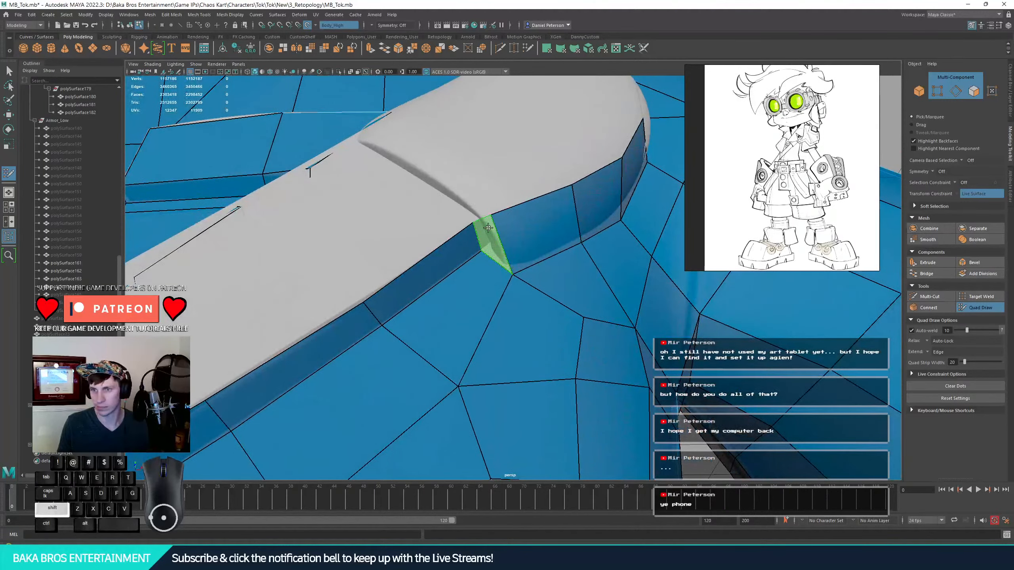
# - Reposition the side-wall corner vertex at the strap's seam and close the small gap there with a quad
pyautogui.keyDown('shift'); pyautogui.click(489, 228); pyautogui.keyUp('shift')
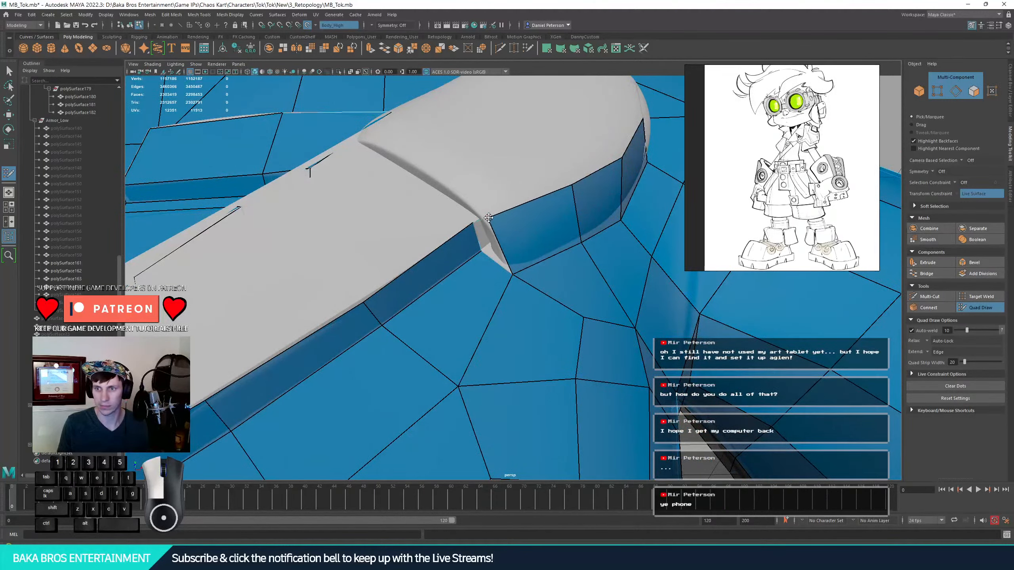
pyautogui.hotkey('ctrl', 'z')
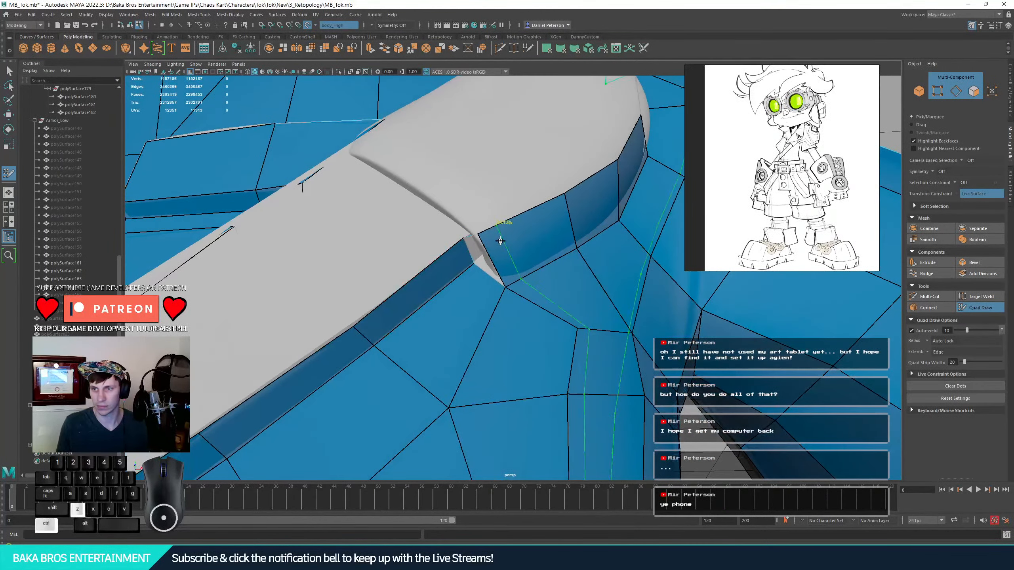
pyautogui.moveTo(478, 233)
pyautogui.mouseDown()
pyautogui.moveTo(443, 225)
pyautogui.moveTo(392, 234)
pyautogui.mouseUp()
pyautogui.keyDown('shift'); pyautogui.click(476, 251); pyautogui.keyUp('shift')
pyautogui.keyDown('alt'); pyautogui.moveTo(341, 196); pyautogui.dragTo(390, 226); pyautogui.keyUp('alt')
pyautogui.keyDown('alt'); pyautogui.moveTo(461, 288); pyautogui.dragTo(414, 225); pyautogui.keyUp('alt')
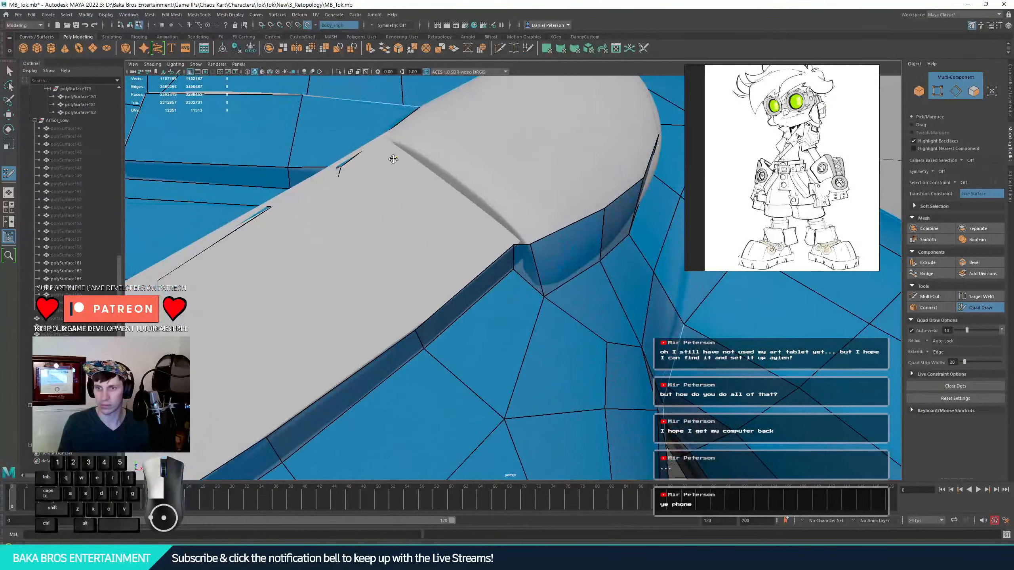
# - Fill quads across the strap's front face below the seam, joined to the lower side wall
pyautogui.keyDown('shift'); pyautogui.click(375, 218); pyautogui.keyUp('shift')
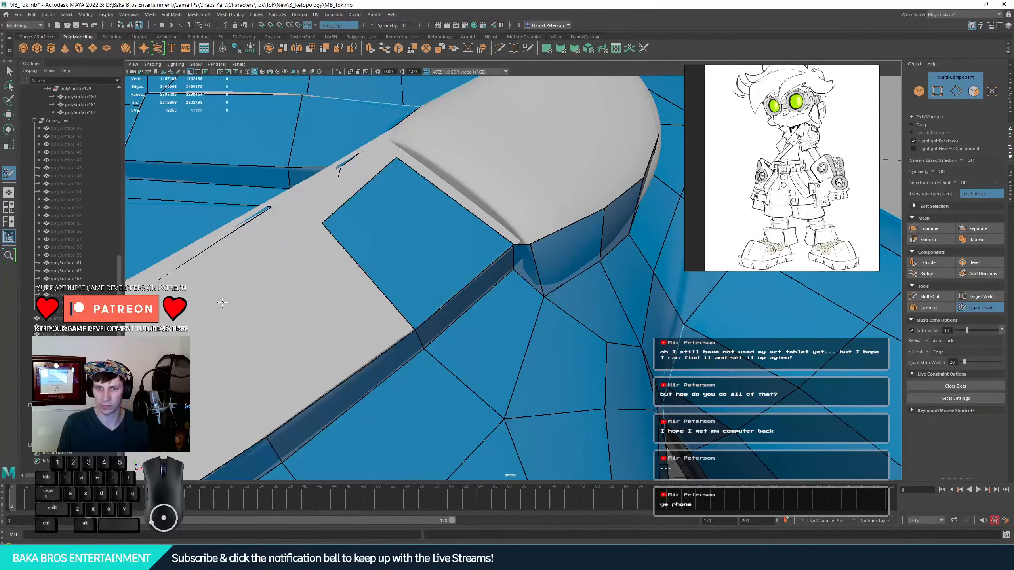
pyautogui.keyDown('shift'); pyautogui.click(264, 320); pyautogui.keyUp('shift')
pyautogui.moveTo(263, 320)
pyautogui.keyDown('alt'); pyautogui.mouseDown()
pyautogui.moveTo(372, 296)
pyautogui.moveTo(382, 249)
pyautogui.moveTo(333, 256)
pyautogui.mouseUp(); pyautogui.keyUp('alt')
pyautogui.keyDown('shift'); pyautogui.click(407, 304); pyautogui.keyUp('shift')
pyautogui.moveTo(406, 304)
pyautogui.keyDown('alt'); pyautogui.mouseDown()
pyautogui.moveTo(453, 317)
pyautogui.moveTo(374, 301)
pyautogui.moveTo(426, 249)
pyautogui.mouseUp(); pyautogui.keyUp('alt')
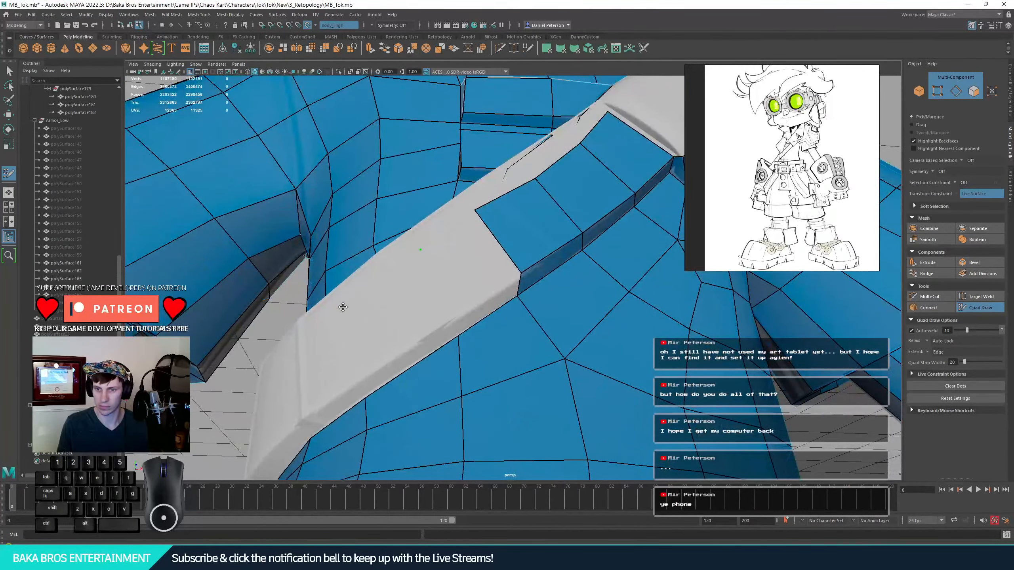
# - Replace the misfitting quad farther down the strap with one built from points on the strap's lower front edge
pyautogui.keyDown('shift'); pyautogui.click(406, 297); pyautogui.keyUp('shift')
pyautogui.keyDown('alt'); pyautogui.moveTo(407, 298); pyautogui.dragTo(484, 294); pyautogui.keyUp('alt')
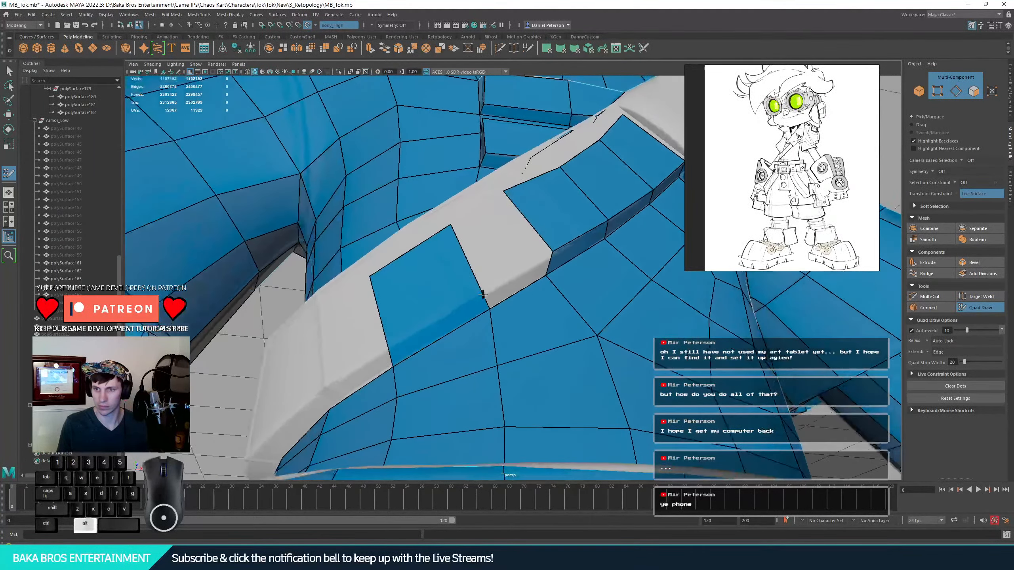
pyautogui.hotkey('ctrl', 'z')
pyautogui.click(482, 291)
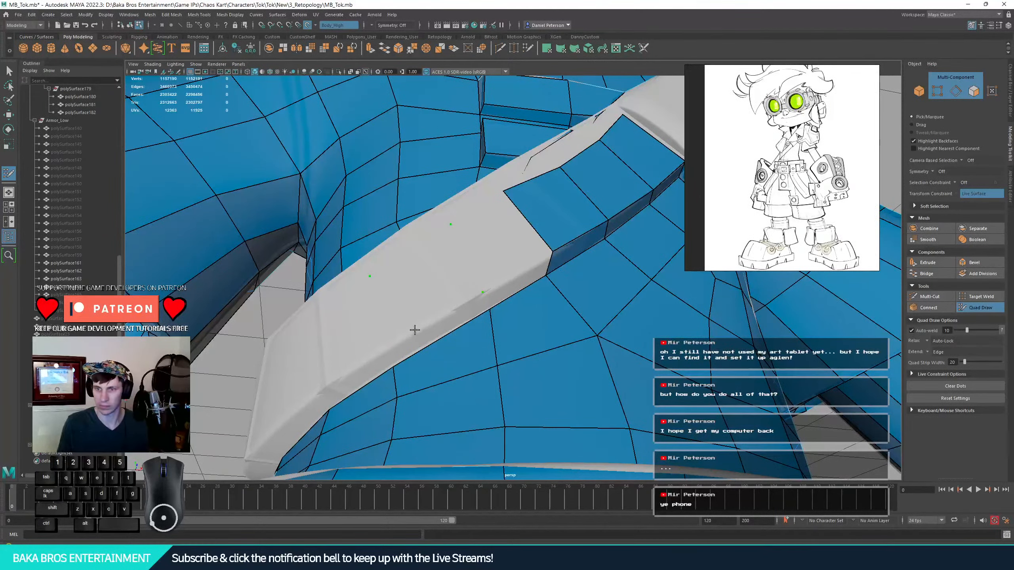
pyautogui.click(388, 346)
pyautogui.keyDown('shift'); pyautogui.click(437, 276); pyautogui.keyUp('shift')
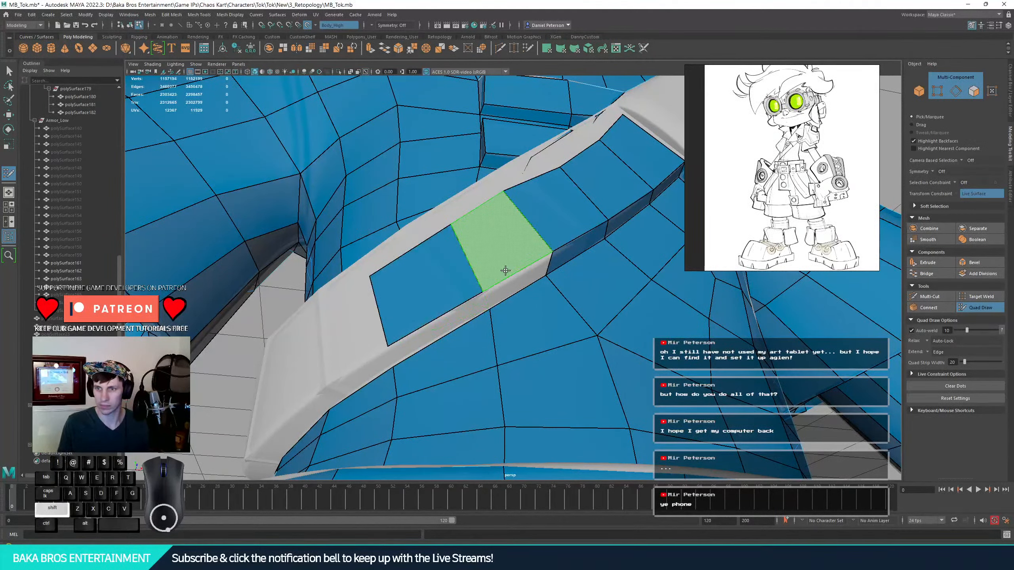
# - Bridge the separate front-face quad to the strap's upper quads and fill the adjoining lower side wall
pyautogui.keyDown('shift'); pyautogui.click(505, 270); pyautogui.keyUp('shift')
pyautogui.moveTo(505, 269)
pyautogui.keyDown('alt'); pyautogui.mouseDown()
pyautogui.moveTo(523, 276)
pyautogui.moveTo(512, 259)
pyautogui.moveTo(548, 266)
pyautogui.moveTo(550, 276)
pyautogui.moveTo(536, 276)
pyautogui.mouseUp(); pyautogui.keyUp('alt')
pyautogui.keyDown('shift'); pyautogui.click(424, 301); pyautogui.keyUp('shift')
# - Fill the small gap in the shirt mesh beneath the lowest chest recess, using a point beside the strap
pyautogui.keyDown('alt'); pyautogui.moveTo(537, 276); pyautogui.dragTo(573, 332, button='right'); pyautogui.keyUp('alt')
pyautogui.moveTo(518, 326)
pyautogui.mouseDown()
pyautogui.moveTo(490, 303)
pyautogui.moveTo(525, 310)
pyautogui.mouseUp()
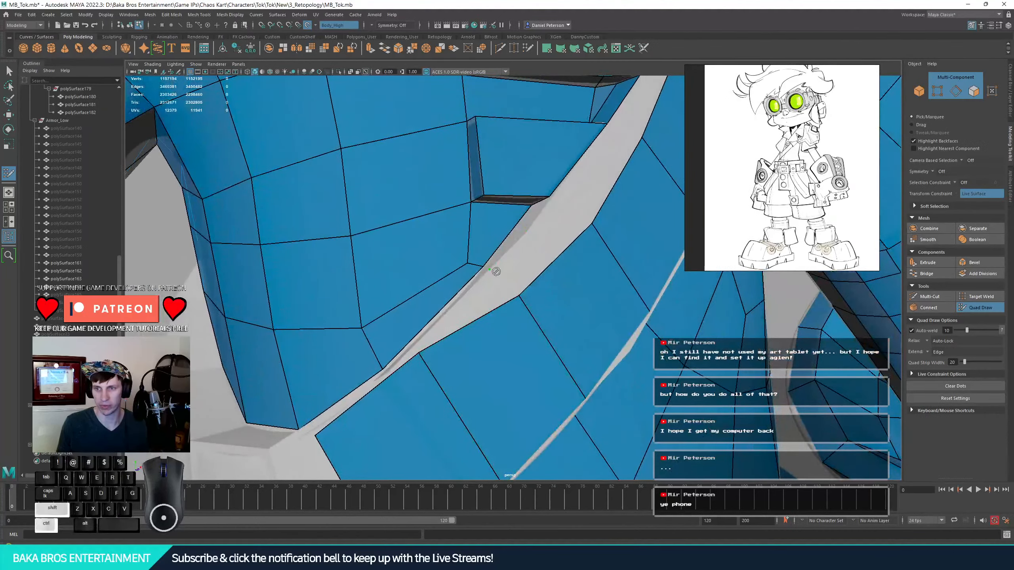
pyautogui.keyDown('alt'); pyautogui.moveTo(503, 269); pyautogui.dragTo(549, 286); pyautogui.keyUp('alt')
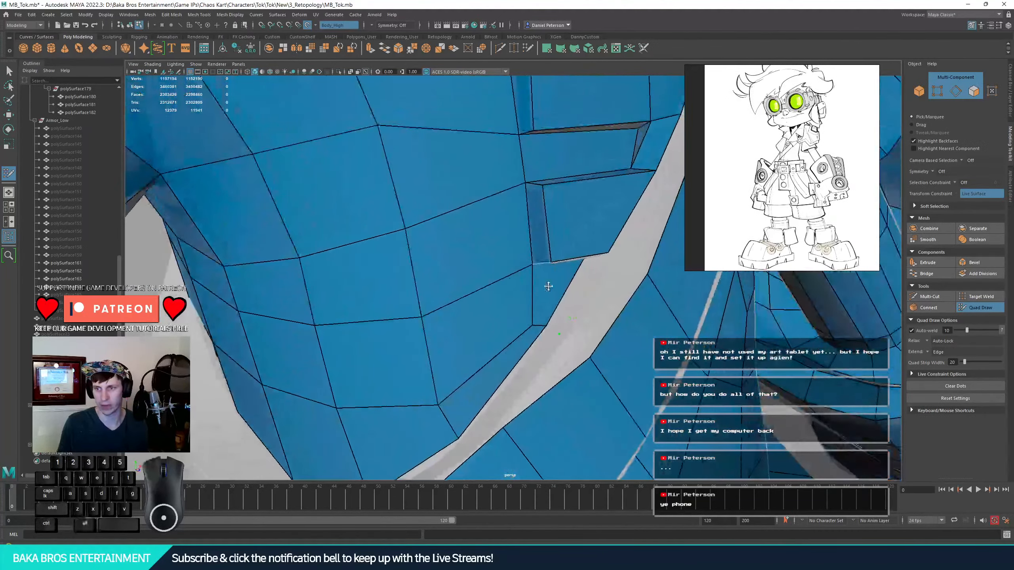
pyautogui.keyDown('alt'); pyautogui.moveTo(602, 270); pyautogui.dragTo(603, 267); pyautogui.keyUp('alt')
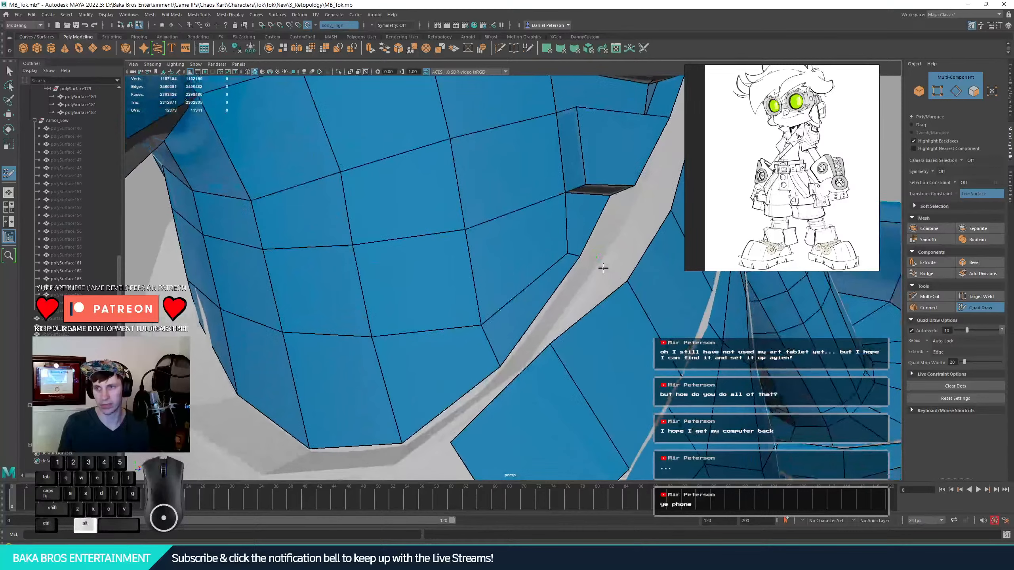
pyautogui.keyDown('shift'); pyautogui.click(615, 220); pyautogui.keyUp('shift')
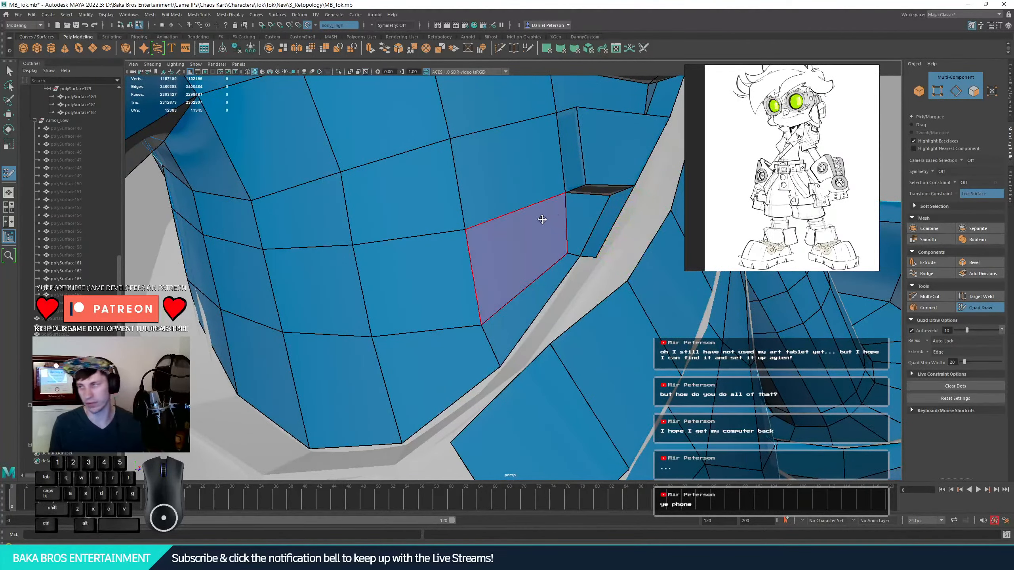
# - Reposition the shirt vertices along the strap's upper edge so they sit closer to the strap
pyautogui.keyDown('alt'); pyautogui.moveTo(492, 230); pyautogui.dragTo(339, 184, button='right'); pyautogui.keyUp('alt')
pyautogui.keyDown('alt'); pyautogui.moveTo(436, 224); pyautogui.dragTo(518, 212); pyautogui.keyUp('alt')
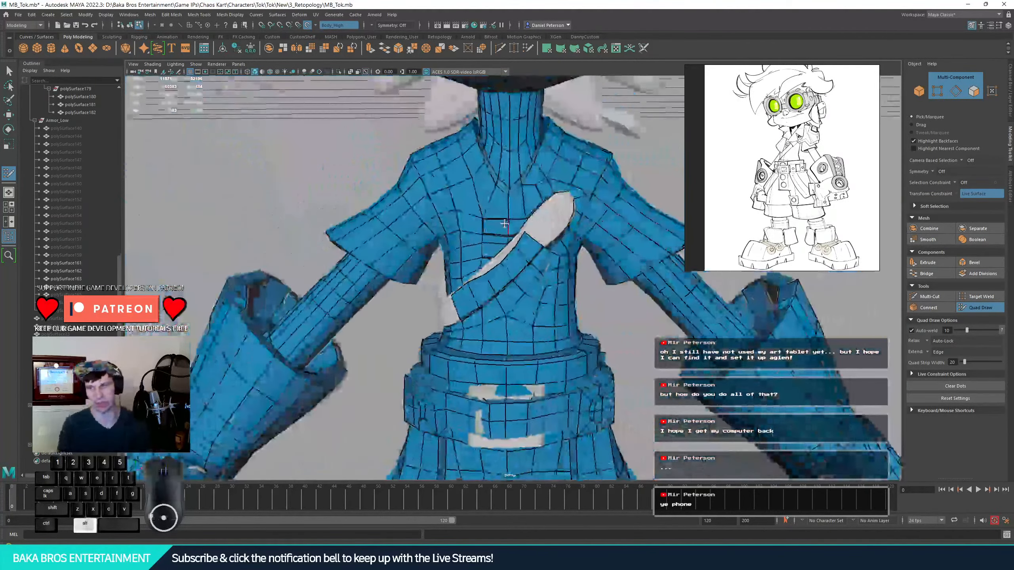
pyautogui.keyDown('alt'); pyautogui.moveTo(519, 211); pyautogui.dragTo(471, 200, button='right'); pyautogui.keyUp('alt')
pyautogui.keyDown('alt'); pyautogui.moveTo(471, 200); pyautogui.dragTo(476, 201); pyautogui.keyUp('alt')
pyautogui.keyDown('alt'); pyautogui.moveTo(476, 201); pyautogui.dragTo(572, 355, button='right'); pyautogui.keyUp('alt')
pyautogui.keyDown('alt'); pyautogui.moveTo(572, 355); pyautogui.dragTo(611, 347); pyautogui.keyUp('alt')
pyautogui.moveTo(593, 313); pyautogui.dragTo(569, 291)
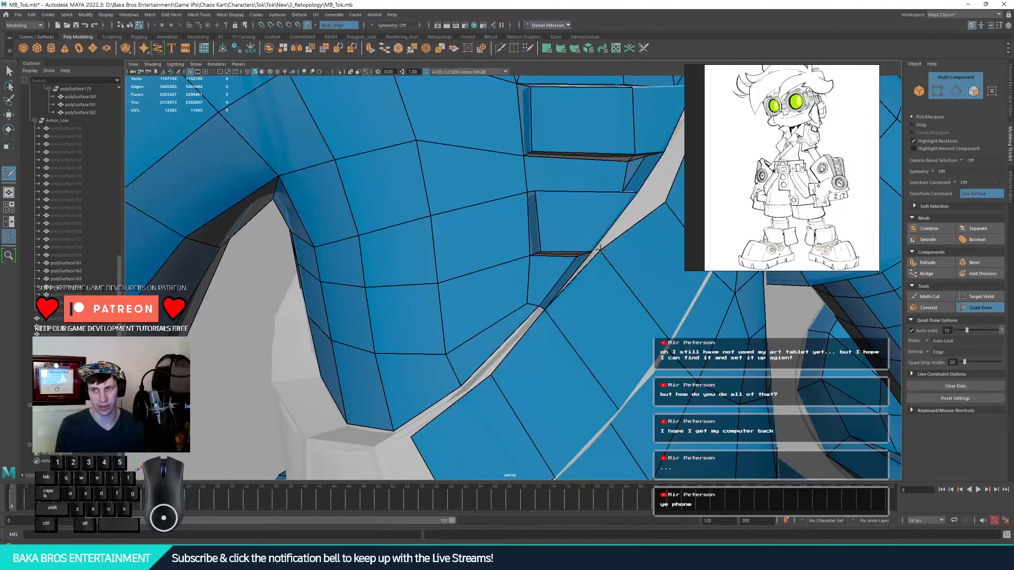
pyautogui.moveTo(595, 251)
pyautogui.keyDown('alt'); pyautogui.mouseDown()
pyautogui.moveTo(515, 271)
pyautogui.moveTo(495, 249)
pyautogui.mouseUp(); pyautogui.keyUp('alt')
pyautogui.keyDown('alt'); pyautogui.moveTo(495, 249); pyautogui.dragTo(445, 288, button='middle'); pyautogui.keyUp('alt')
pyautogui.keyDown('alt'); pyautogui.moveTo(445, 288); pyautogui.dragTo(541, 256, button='right'); pyautogui.keyUp('alt')
pyautogui.moveTo(496, 213)
pyautogui.mouseDown()
pyautogui.moveTo(458, 232)
pyautogui.moveTo(468, 302)
pyautogui.moveTo(530, 332)
pyautogui.moveTo(469, 303)
pyautogui.moveTo(330, 322)
pyautogui.moveTo(355, 324)
pyautogui.mouseUp()
pyautogui.click(530, 332)
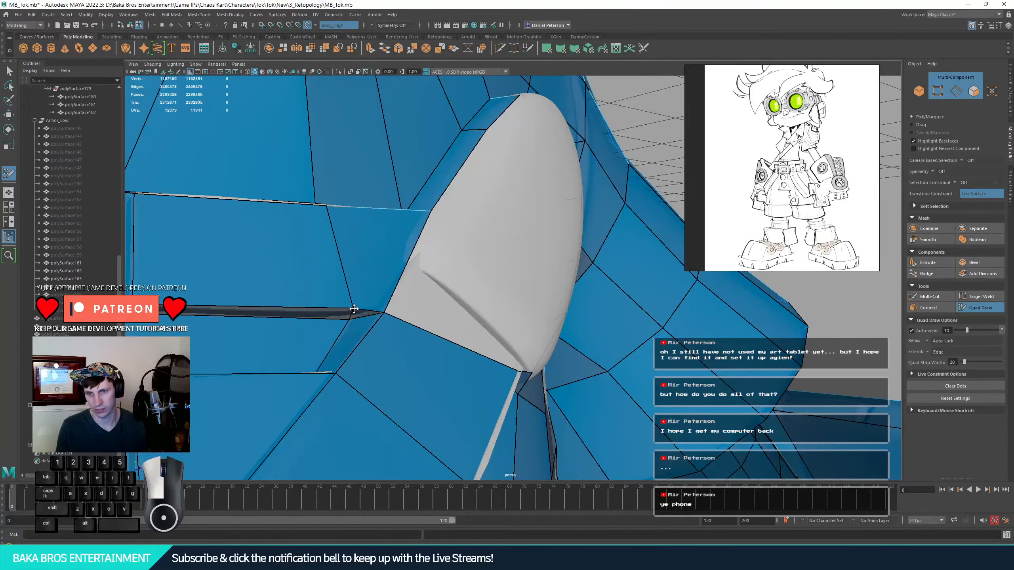
# - Fill the strap's surface between its last front-face quad and the crease near the rounded upper end
pyautogui.keyDown('alt'); pyautogui.moveTo(356, 312); pyautogui.dragTo(397, 259); pyautogui.keyUp('alt')
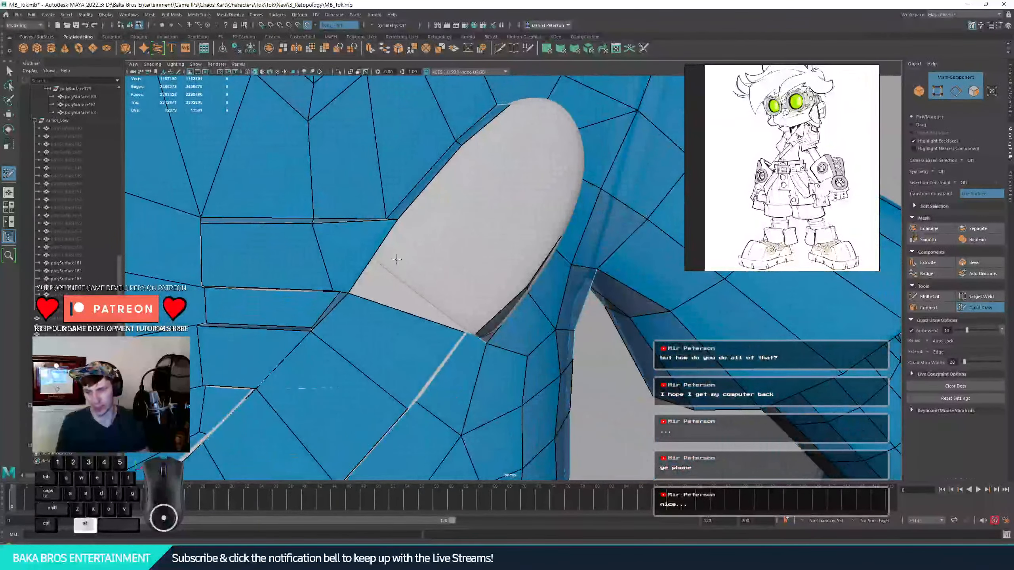
pyautogui.keyDown('alt'); pyautogui.moveTo(396, 259); pyautogui.dragTo(486, 292, button='right'); pyautogui.keyUp('alt')
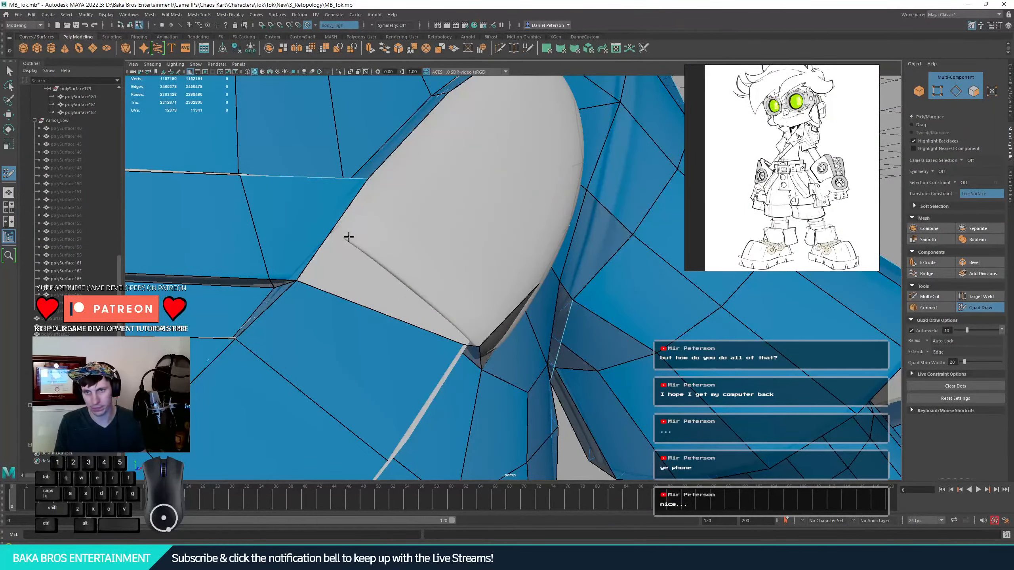
pyautogui.keyDown('shift'); pyautogui.click(341, 265); pyautogui.keyUp('shift')
pyautogui.keyDown('alt'); pyautogui.moveTo(414, 295); pyautogui.dragTo(405, 230); pyautogui.keyUp('alt')
pyautogui.keyDown('shift'); pyautogui.click(426, 251); pyautogui.keyUp('shift')
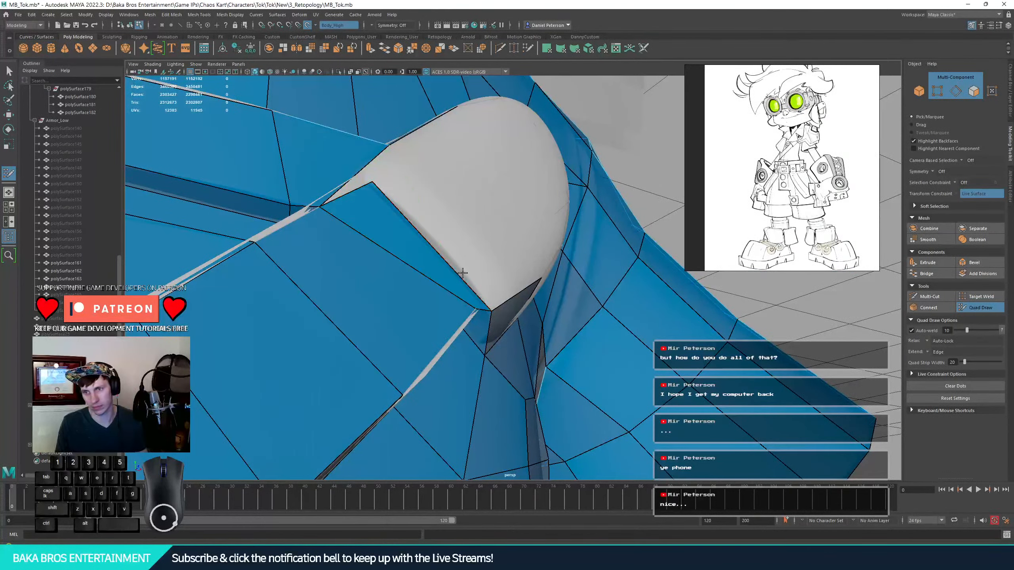
# - Add the narrow side-wall quad on the strap's upper edge past the crease, and undo the single wide quad spanning the strap
pyautogui.moveTo(490, 316)
pyautogui.mouseDown()
pyautogui.moveTo(494, 304)
pyautogui.moveTo(456, 244)
pyautogui.moveTo(465, 251)
pyautogui.moveTo(433, 239)
pyautogui.moveTo(432, 263)
pyautogui.mouseUp()
pyautogui.hotkey('ctrl', 'z')
pyautogui.keyDown('shift'); pyautogui.click(429, 238); pyautogui.keyUp('shift')
pyautogui.keyDown('shift'); pyautogui.click(432, 266); pyautogui.keyUp('shift')
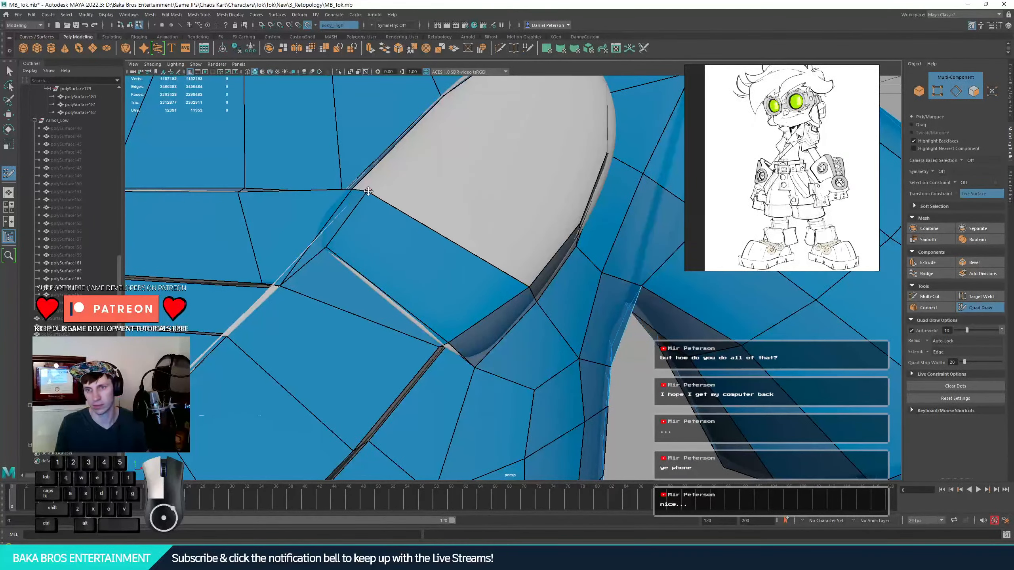
pyautogui.keyDown('alt'); pyautogui.moveTo(368, 191); pyautogui.dragTo(404, 236); pyautogui.keyUp('alt')
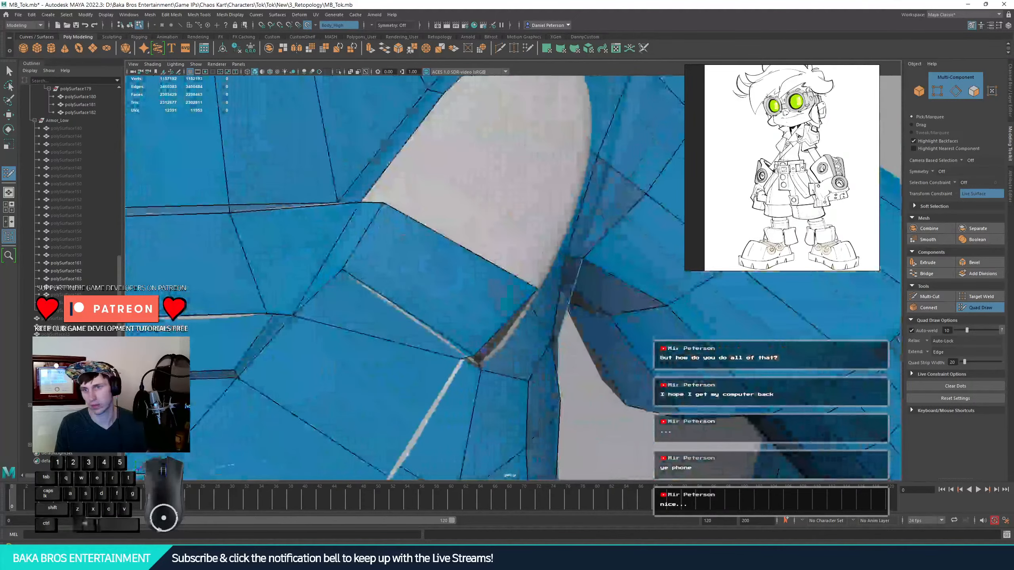
pyautogui.keyDown('ctrl'); pyautogui.keyDown('shift'); pyautogui.click(406, 238); pyautogui.keyUp('shift'); pyautogui.keyUp('ctrl')
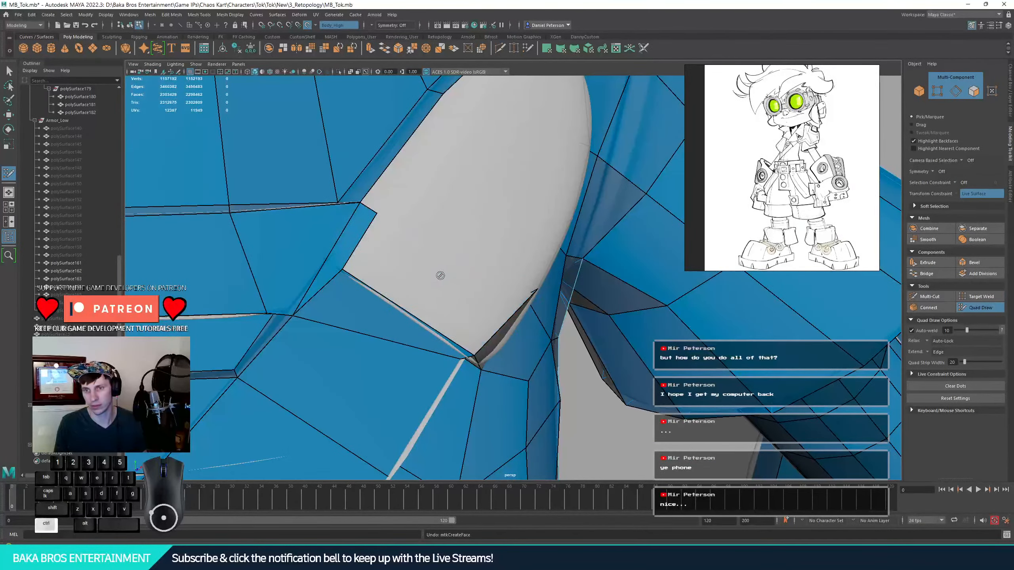
# - Span the strap past the crease with a row of three quads and close the gap between that row and the crease
pyautogui.keyDown('alt'); pyautogui.moveTo(444, 278); pyautogui.dragTo(456, 218); pyautogui.keyUp('alt')
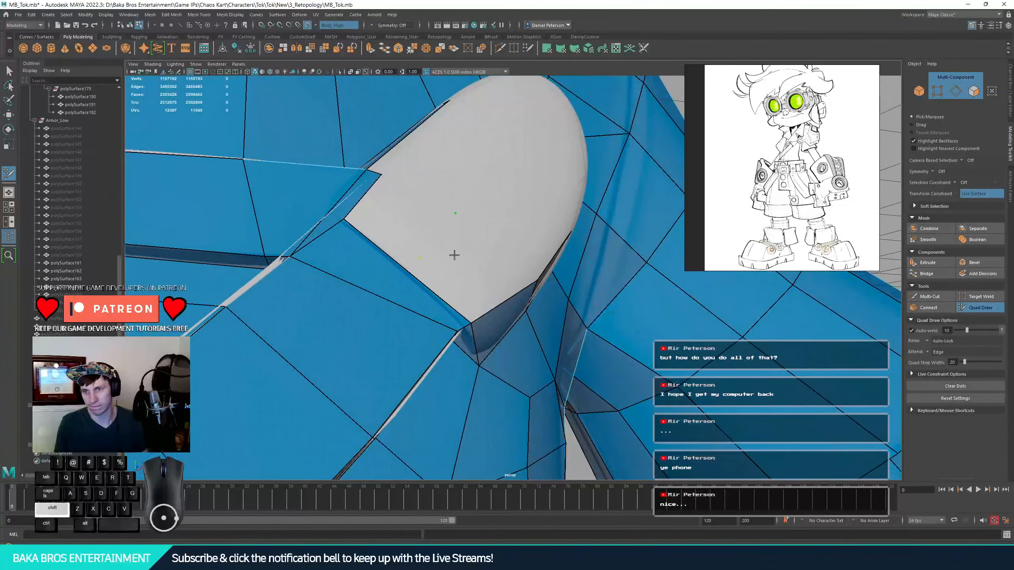
pyautogui.keyDown('shift'); pyautogui.click(475, 260); pyautogui.keyUp('shift')
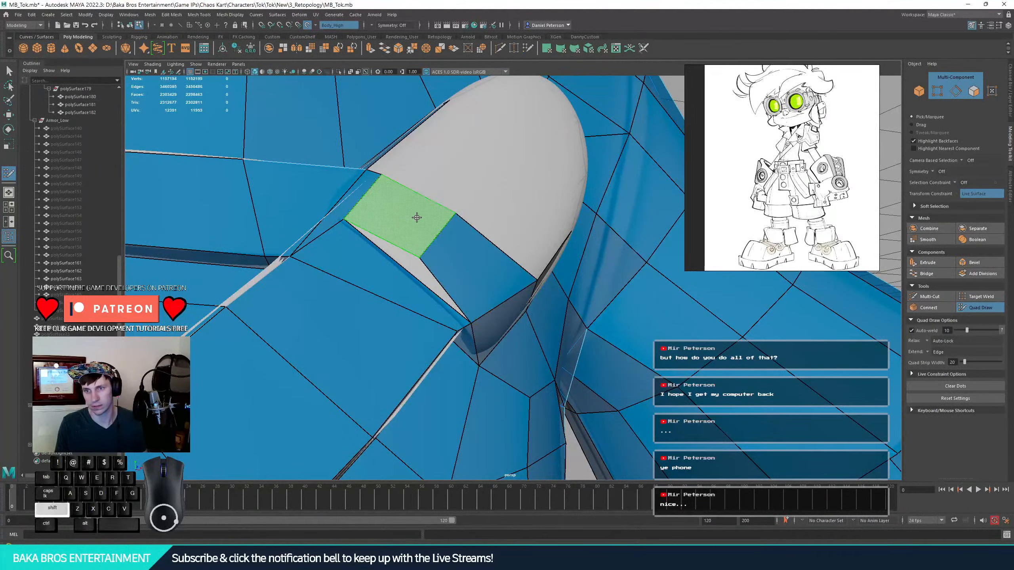
pyautogui.keyDown('shift'); pyautogui.click(417, 218); pyautogui.keyUp('shift')
pyautogui.moveTo(477, 194)
pyautogui.keyDown('alt'); pyautogui.mouseDown()
pyautogui.moveTo(432, 240)
pyautogui.moveTo(450, 244)
pyautogui.moveTo(430, 226)
pyautogui.mouseUp(); pyautogui.keyUp('alt')
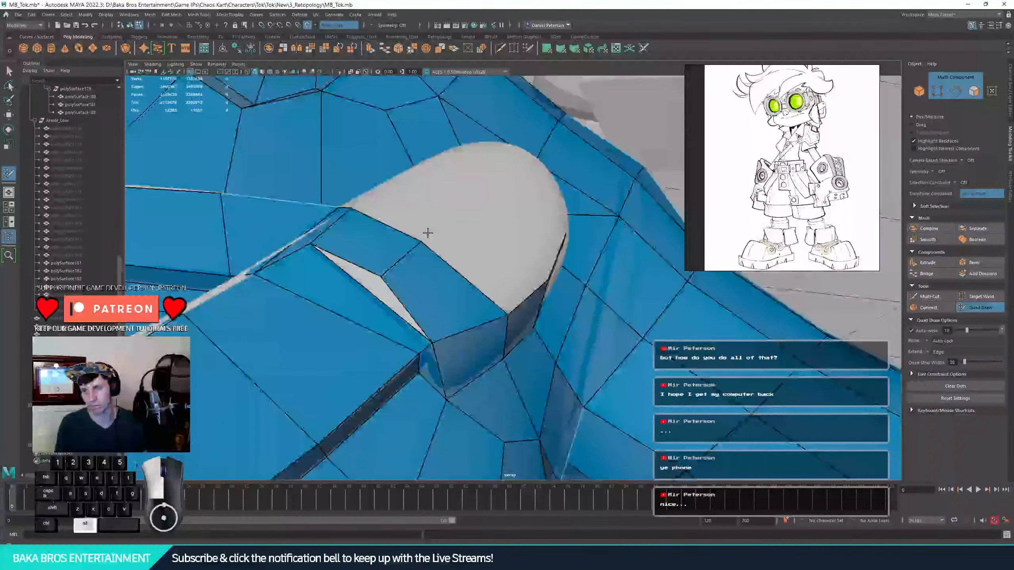
pyautogui.keyDown('shift'); pyautogui.click(385, 258); pyautogui.keyUp('shift')
pyautogui.keyDown('ctrl'); pyautogui.click(378, 253); pyautogui.keyUp('ctrl')
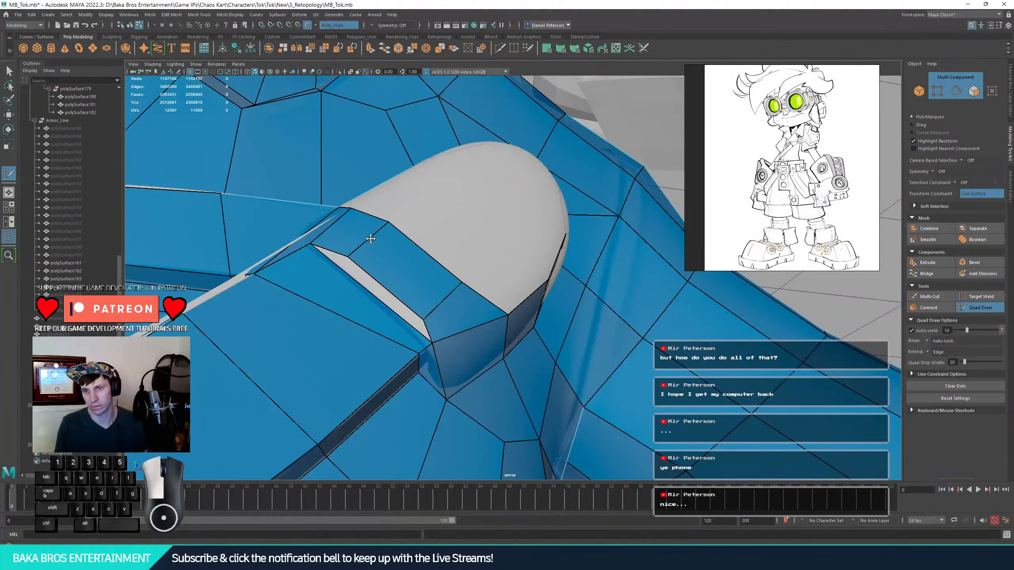
pyautogui.keyDown('alt'); pyautogui.moveTo(438, 284); pyautogui.dragTo(439, 272); pyautogui.keyUp('alt')
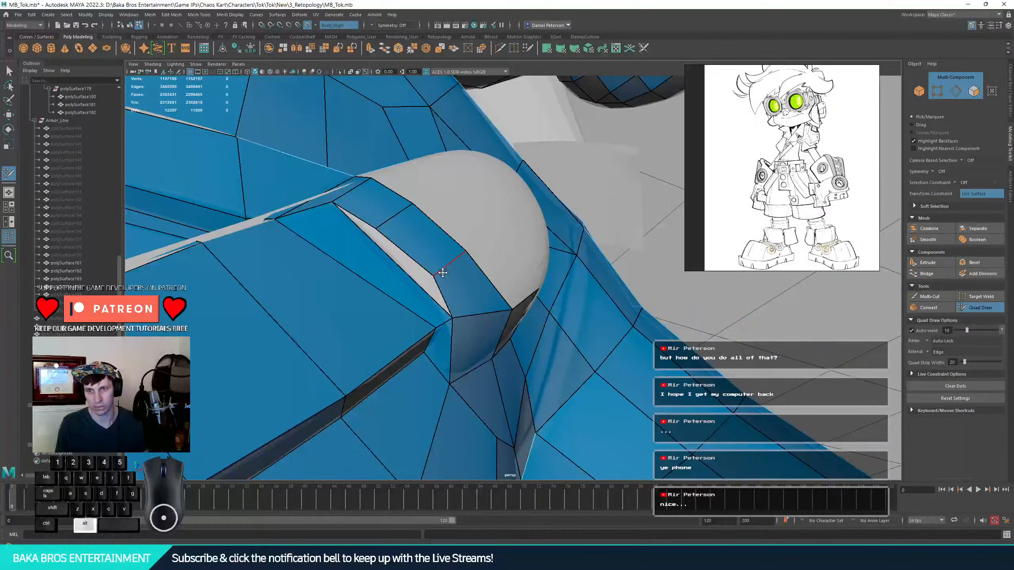
pyautogui.keyDown('shift'); pyautogui.click(411, 265); pyautogui.keyUp('shift')
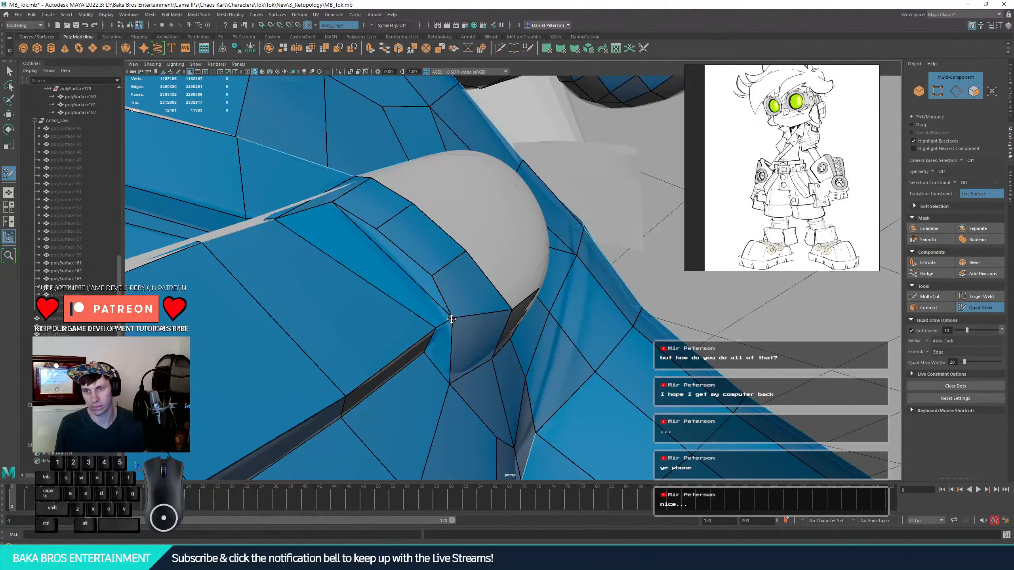
# - Extend the strap mesh toward its rounded end with a narrow strip and adjoining quad along the upper edge, and place the next point
pyautogui.keyDown('alt'); pyautogui.moveTo(451, 320); pyautogui.dragTo(446, 294); pyautogui.keyUp('alt')
pyautogui.keyDown('alt'); pyautogui.moveTo(455, 290); pyautogui.dragTo(462, 259, button='right'); pyautogui.keyUp('alt')
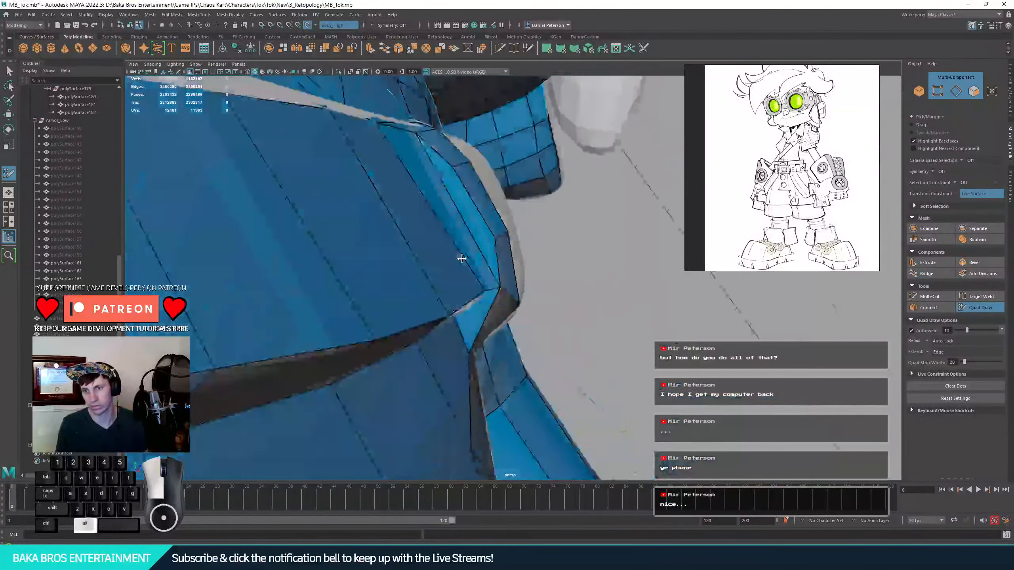
pyautogui.moveTo(461, 258)
pyautogui.keyDown('alt'); pyautogui.mouseDown()
pyautogui.moveTo(469, 249)
pyautogui.moveTo(385, 272)
pyautogui.moveTo(430, 236)
pyautogui.moveTo(429, 161)
pyautogui.mouseUp(); pyautogui.keyUp('alt')
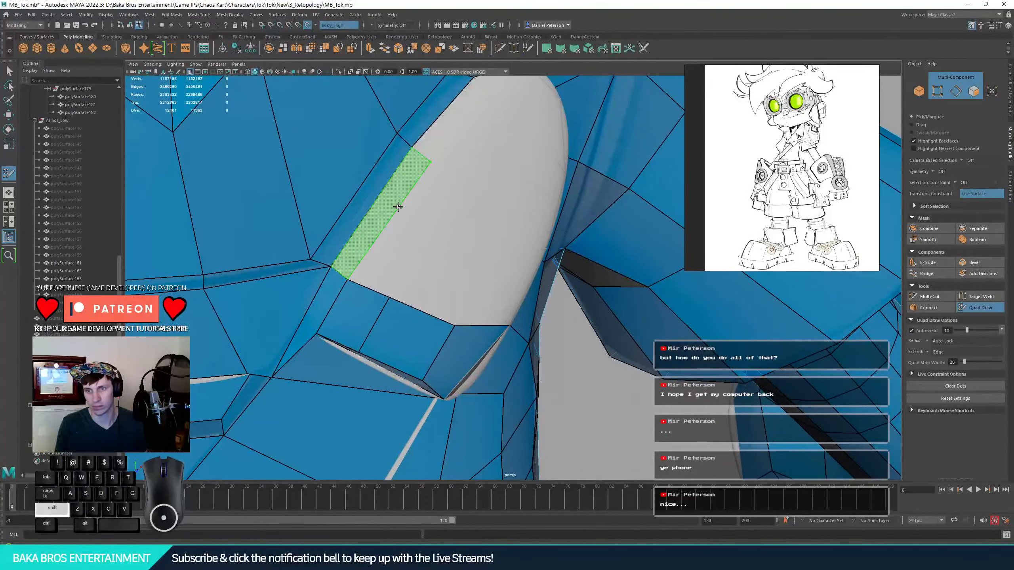
pyautogui.keyDown('shift'); pyautogui.click(398, 206); pyautogui.keyUp('shift')
pyautogui.keyDown('shift'); pyautogui.click(408, 233); pyautogui.keyUp('shift')
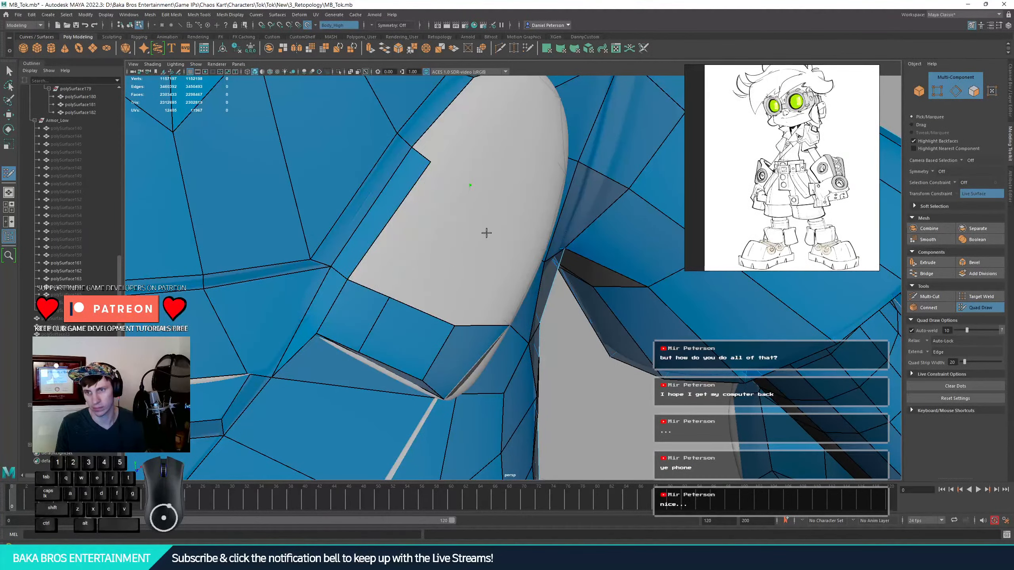
pyautogui.click(516, 214)
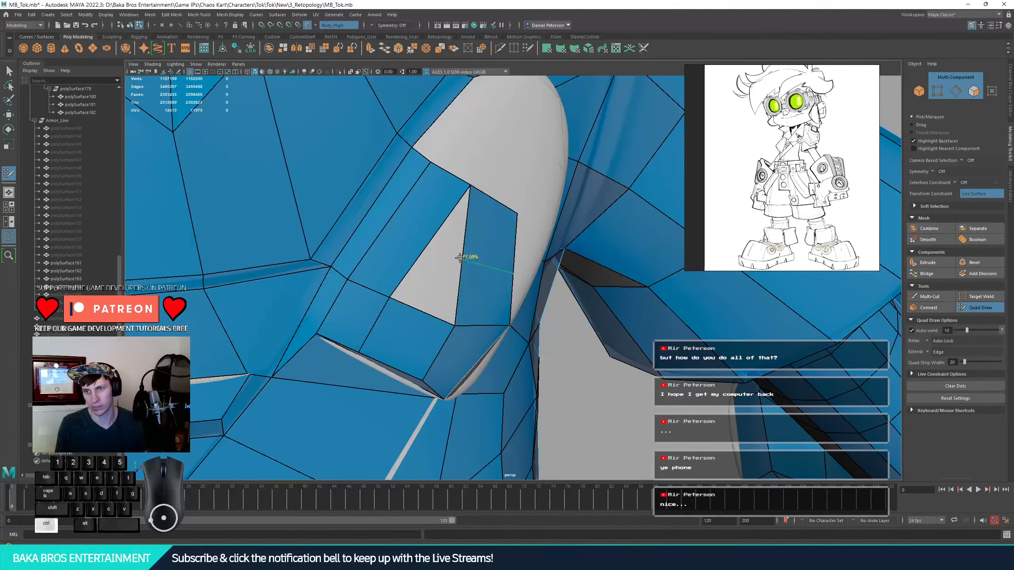
pyautogui.hotkey('ctrl', 'z')
pyautogui.hotkey('ctrl', 'z')
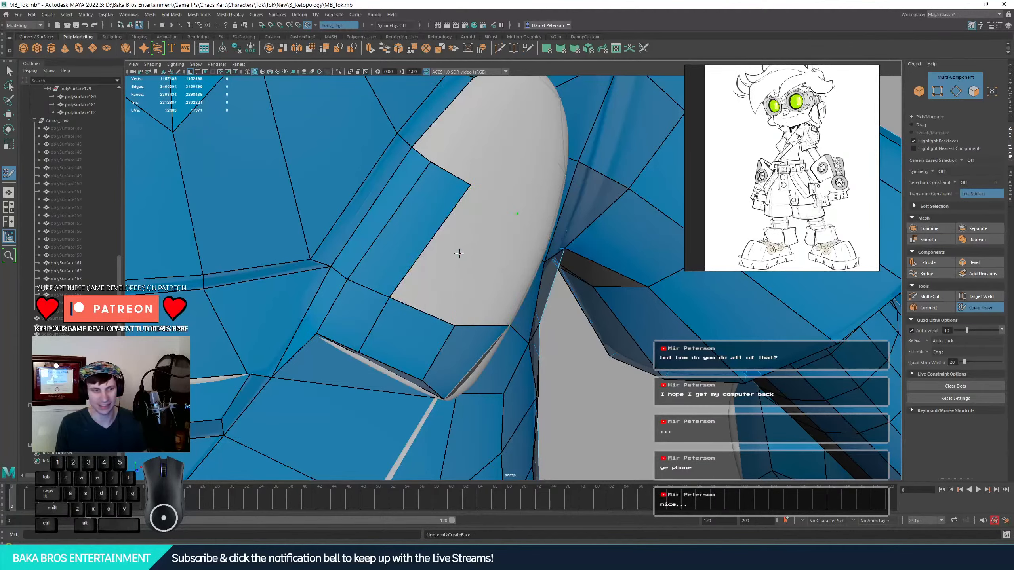
pyautogui.keyDown('shift'); pyautogui.click(535, 266); pyautogui.keyUp('shift')
pyautogui.keyDown('alt'); pyautogui.moveTo(516, 297); pyautogui.dragTo(444, 290); pyautogui.keyUp('alt')
pyautogui.keyDown('alt'); pyautogui.moveTo(444, 290); pyautogui.dragTo(472, 249, button='right'); pyautogui.keyUp('alt')
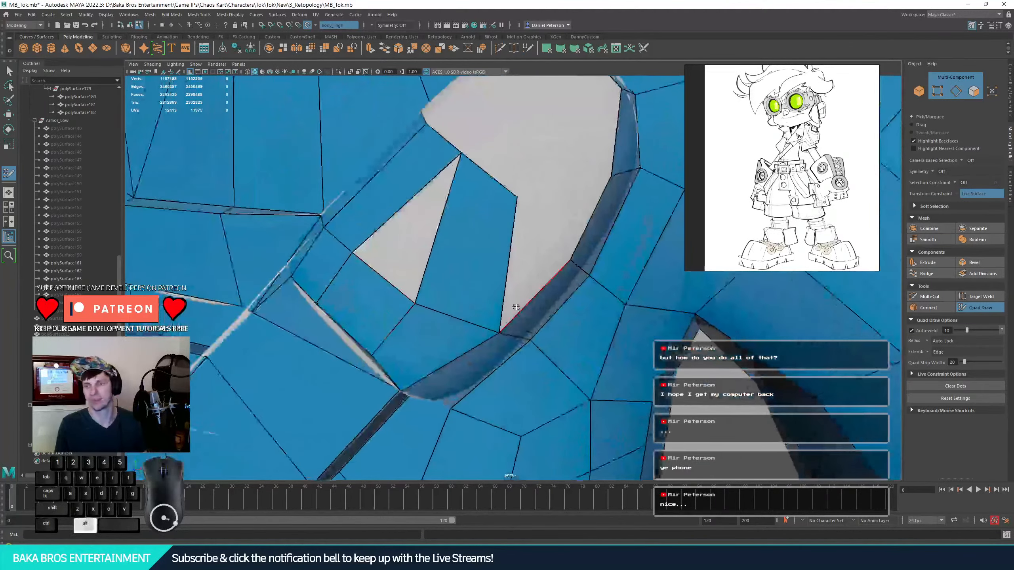
pyautogui.keyDown('alt'); pyautogui.moveTo(472, 249); pyautogui.dragTo(471, 320, button='middle'); pyautogui.keyUp('alt')
pyautogui.hotkey('ctrl', 'z')
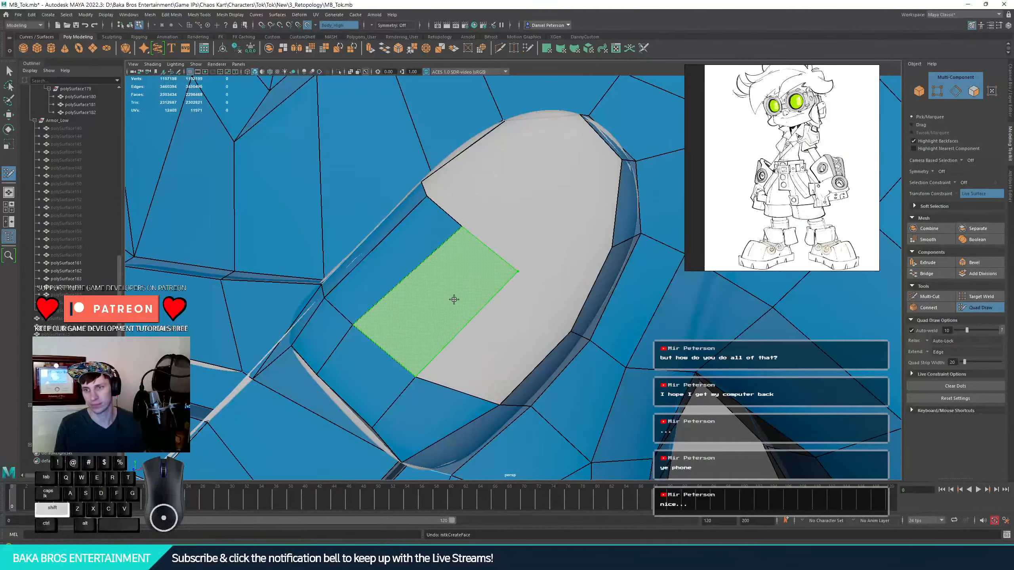
# - Fill the two remaining quads of the row across the strap and extend the next row from the lower edge inward
pyautogui.keyDown('shift'); pyautogui.click(454, 299); pyautogui.keyUp('shift')
pyautogui.keyDown('shift'); pyautogui.click(504, 338); pyautogui.keyUp('shift')
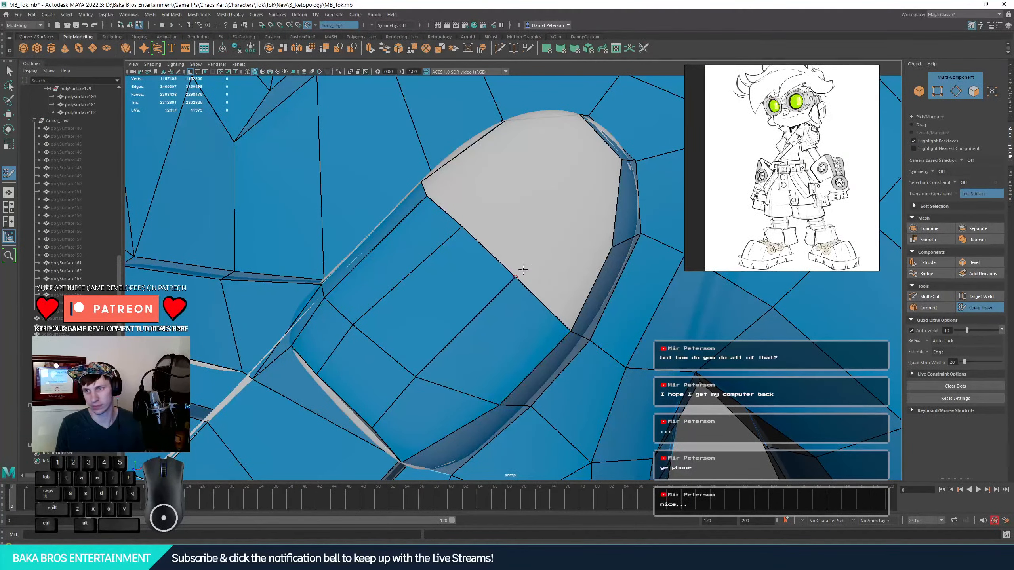
pyautogui.keyDown('shift'); pyautogui.click(558, 257); pyautogui.keyUp('shift')
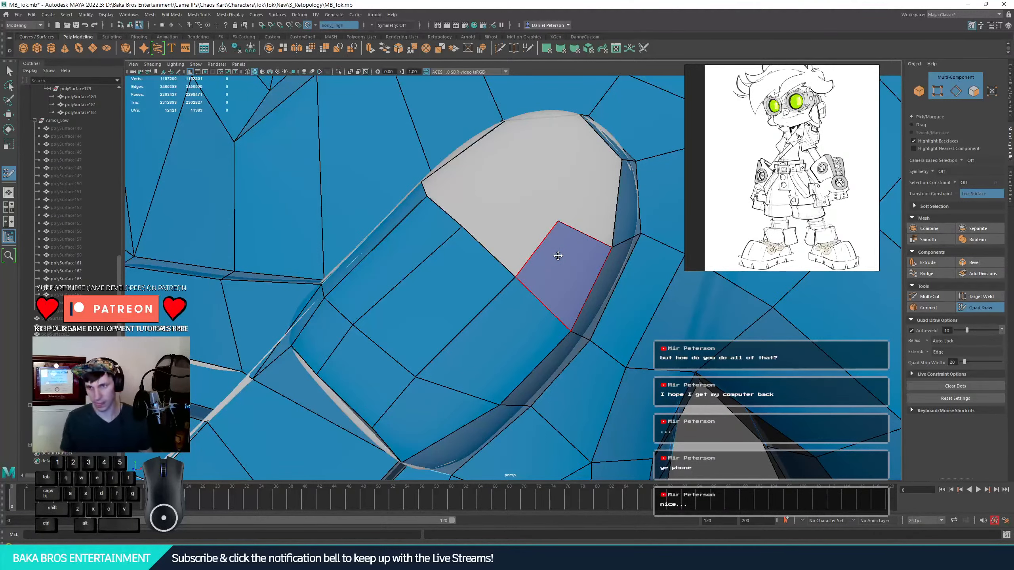
pyautogui.keyDown('alt'); pyautogui.moveTo(536, 163); pyautogui.dragTo(555, 199); pyautogui.keyUp('alt')
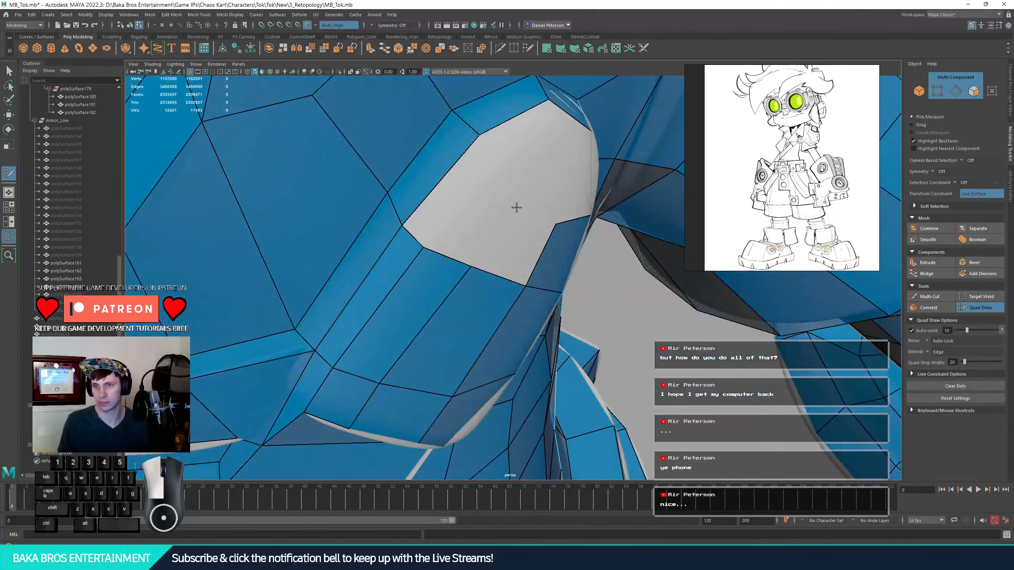
pyautogui.keyDown('shift'); pyautogui.click(516, 239); pyautogui.keyUp('shift')
# - Undo the last edit at the strap's rounded end, place a new point inside the opening and fill quads around it
pyautogui.moveTo(396, 305)
pyautogui.keyDown('alt'); pyautogui.mouseDown()
pyautogui.moveTo(446, 283)
pyautogui.moveTo(452, 267)
pyautogui.moveTo(442, 277)
pyautogui.mouseUp(); pyautogui.keyUp('alt')
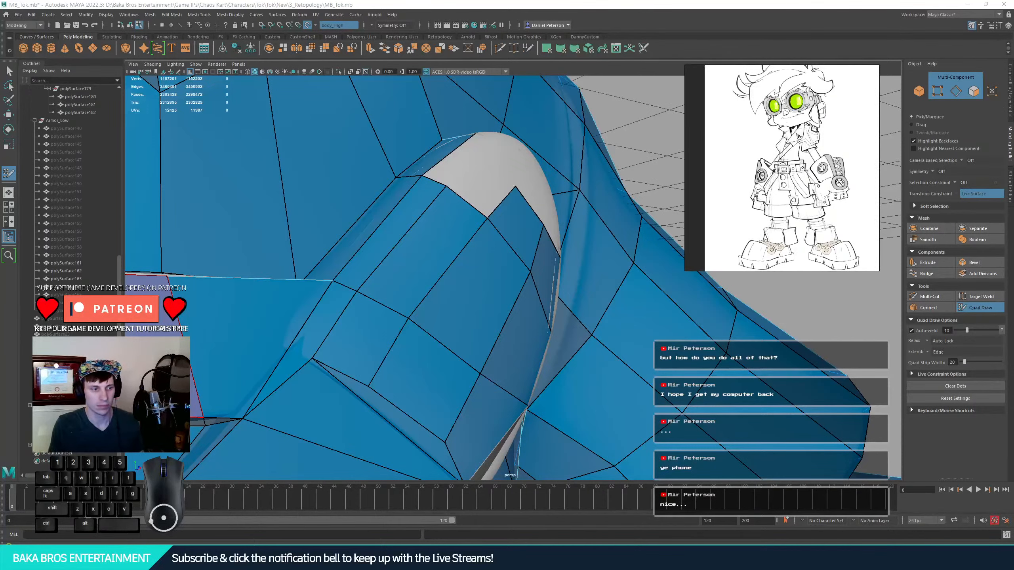
pyautogui.scroll(-5, 516, 302)
pyautogui.keyDown('alt'); pyautogui.moveTo(516, 301); pyautogui.dragTo(416, 230); pyautogui.keyUp('alt')
pyautogui.scroll(-5, 459, 285)
pyautogui.scroll(10, 497, 280)
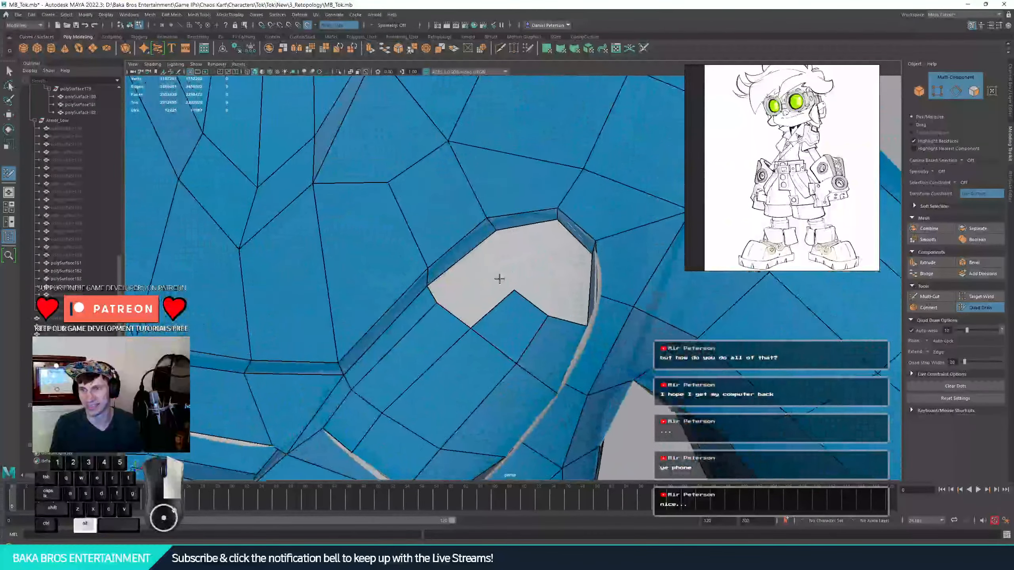
pyautogui.moveTo(497, 279)
pyautogui.keyDown('alt'); pyautogui.mouseDown()
pyautogui.moveTo(474, 305)
pyautogui.moveTo(431, 297)
pyautogui.moveTo(454, 317)
pyautogui.moveTo(509, 275)
pyautogui.mouseUp(); pyautogui.keyUp('alt')
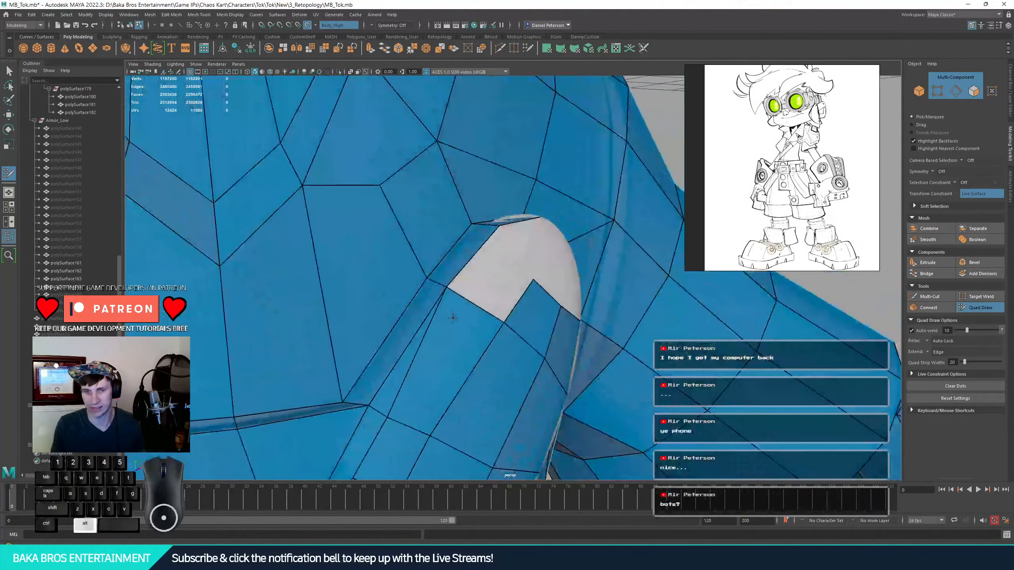
pyautogui.hotkey('ctrl', 'z')
pyautogui.keyDown('shift'); pyautogui.click(497, 280); pyautogui.keyUp('shift')
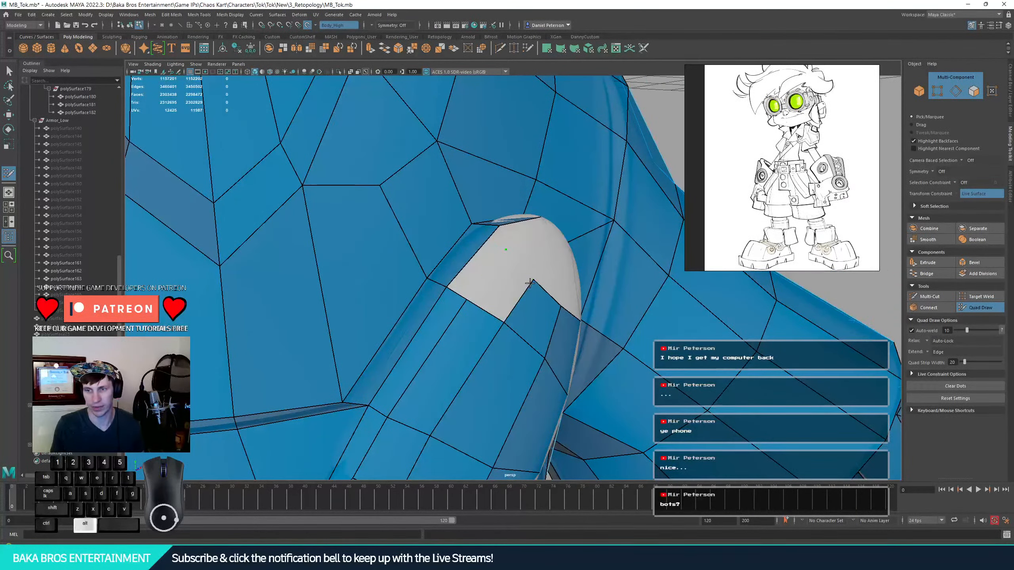
pyautogui.keyDown('alt'); pyautogui.moveTo(511, 271); pyautogui.dragTo(523, 187); pyautogui.keyUp('alt')
pyautogui.keyDown('shift'); pyautogui.click(518, 190); pyautogui.keyUp('shift')
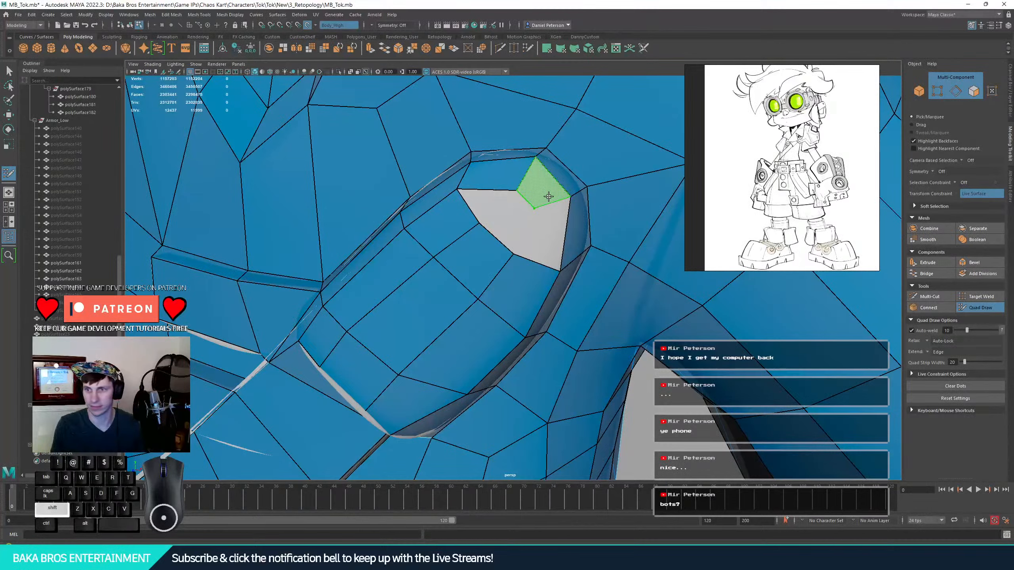
# - Close the rest of the opening at the strap's rounded end with quads and a small triangle
pyautogui.keyDown('shift'); pyautogui.click(543, 219); pyautogui.keyUp('shift')
pyautogui.hotkey('ctrl', 'z')
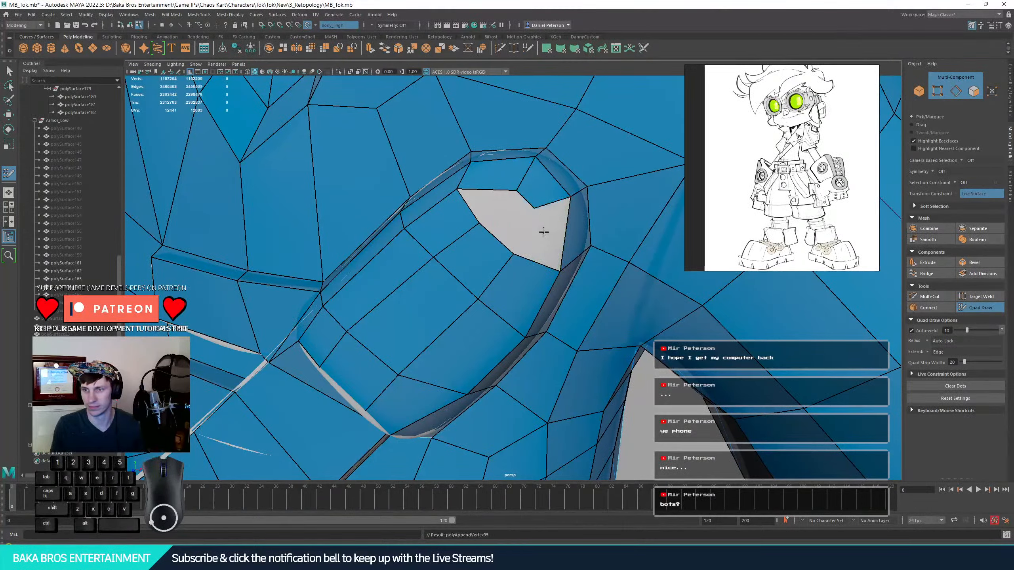
pyautogui.keyDown('shift'); pyautogui.click(546, 230); pyautogui.keyUp('shift')
pyautogui.keyDown('shift'); pyautogui.click(514, 215); pyautogui.keyUp('shift')
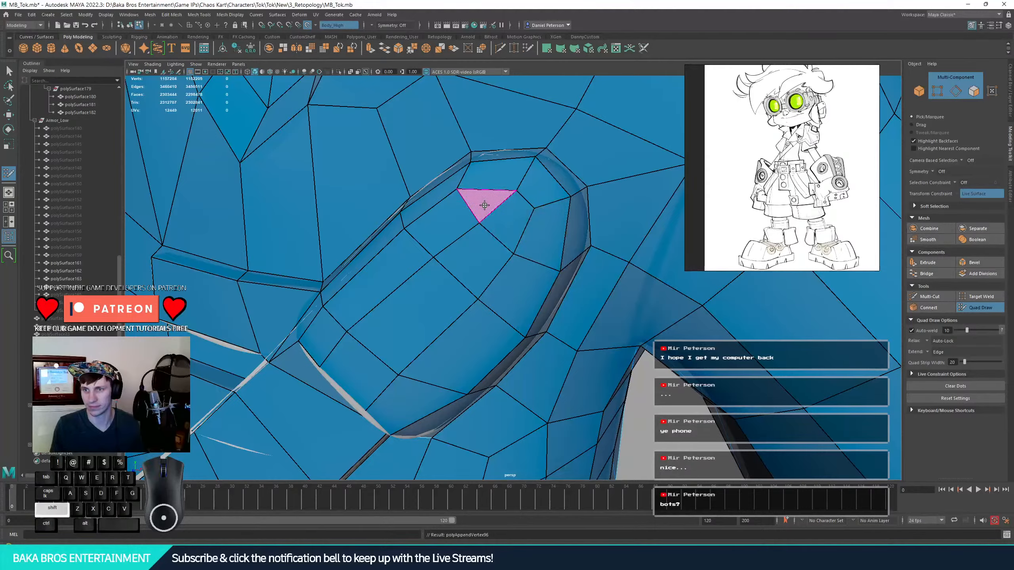
# - Place points along the lower and upper edges of the uncovered band and fill its underside and front face with quads
pyautogui.moveTo(489, 222)
pyautogui.keyDown('alt'); pyautogui.mouseDown()
pyautogui.moveTo(332, 264)
pyautogui.moveTo(546, 227)
pyautogui.moveTo(525, 224)
pyautogui.moveTo(538, 226)
pyautogui.moveTo(575, 295)
pyautogui.moveTo(582, 289)
pyautogui.moveTo(527, 270)
pyautogui.moveTo(499, 279)
pyautogui.moveTo(513, 302)
pyautogui.moveTo(495, 297)
pyautogui.moveTo(492, 307)
pyautogui.mouseUp(); pyautogui.keyUp('alt')
pyautogui.click(492, 282)
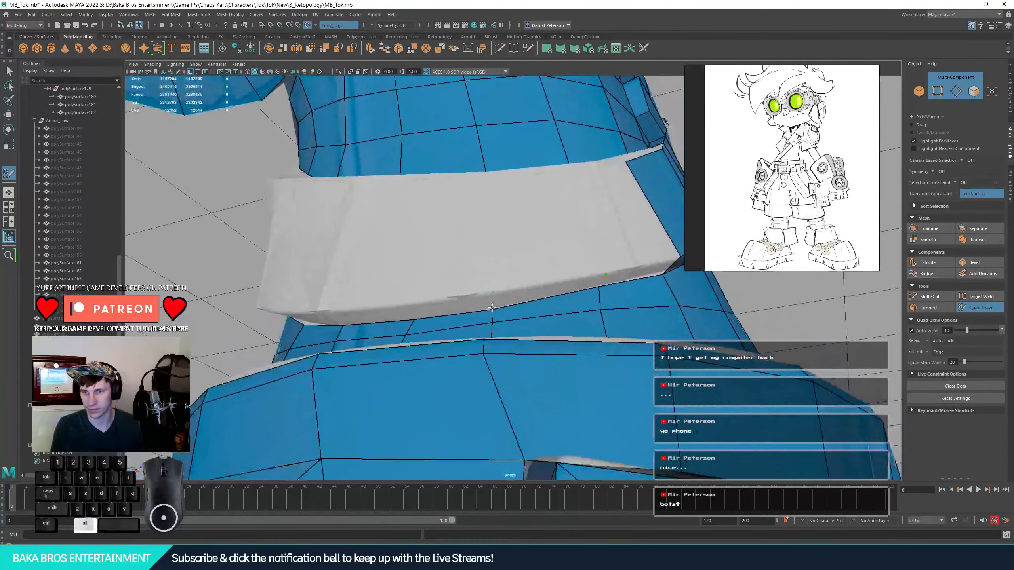
pyautogui.keyDown('shift'); pyautogui.click(540, 295); pyautogui.keyUp('shift')
pyautogui.moveTo(593, 239)
pyautogui.keyDown('alt'); pyautogui.mouseDown()
pyautogui.moveTo(562, 267)
pyautogui.moveTo(473, 181)
pyautogui.mouseUp(); pyautogui.keyUp('alt')
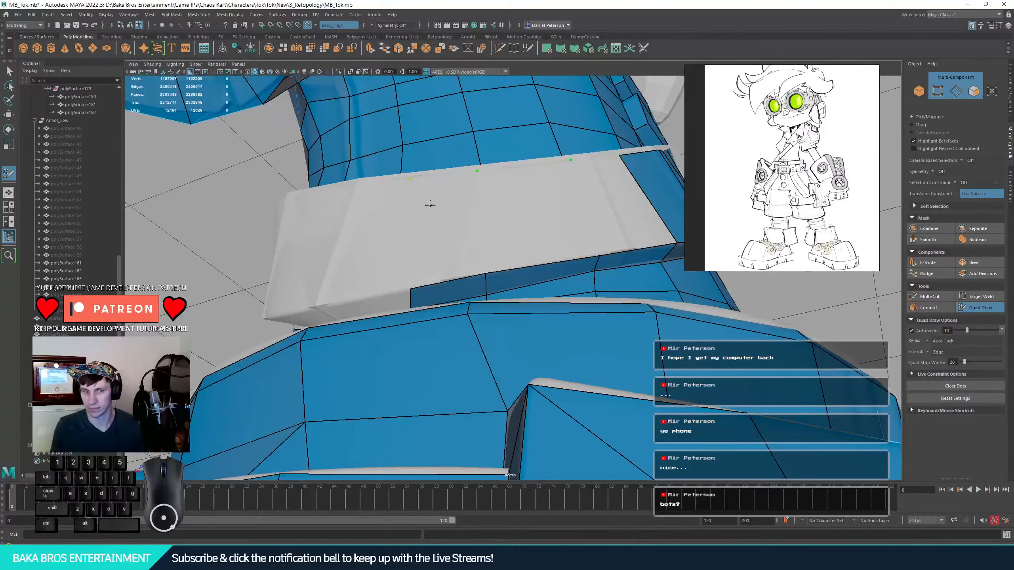
pyautogui.keyDown('shift'); pyautogui.click(442, 219); pyautogui.keyUp('shift')
pyautogui.keyDown('shift'); pyautogui.click(521, 211); pyautogui.keyUp('shift')
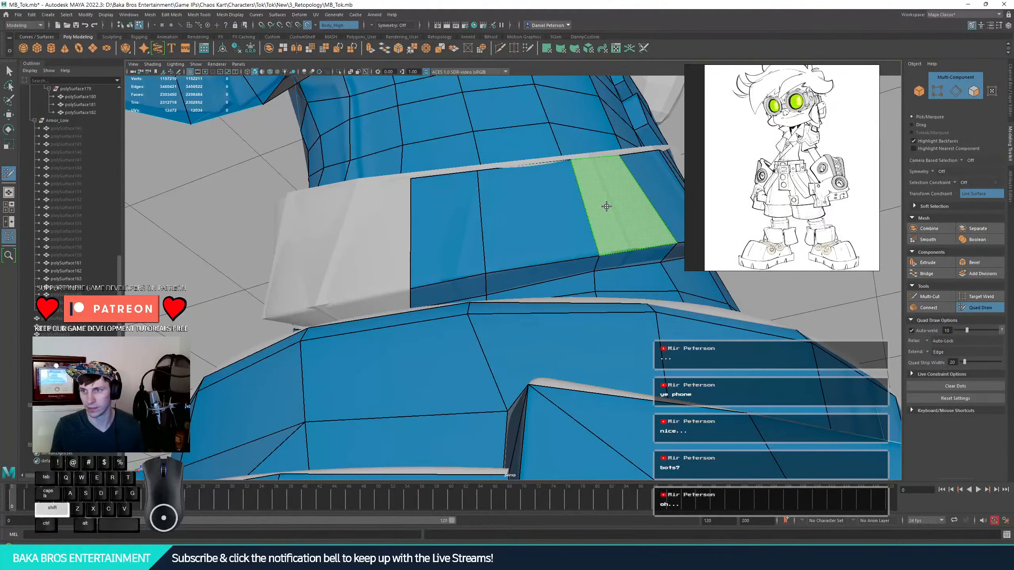
pyautogui.keyDown('shift'); pyautogui.click(606, 206); pyautogui.keyUp('shift')
# - Extend the band's mesh by one more column, adding a quad on the underside and one on the front face
pyautogui.keyDown('alt'); pyautogui.moveTo(572, 220); pyautogui.dragTo(479, 256); pyautogui.keyUp('alt')
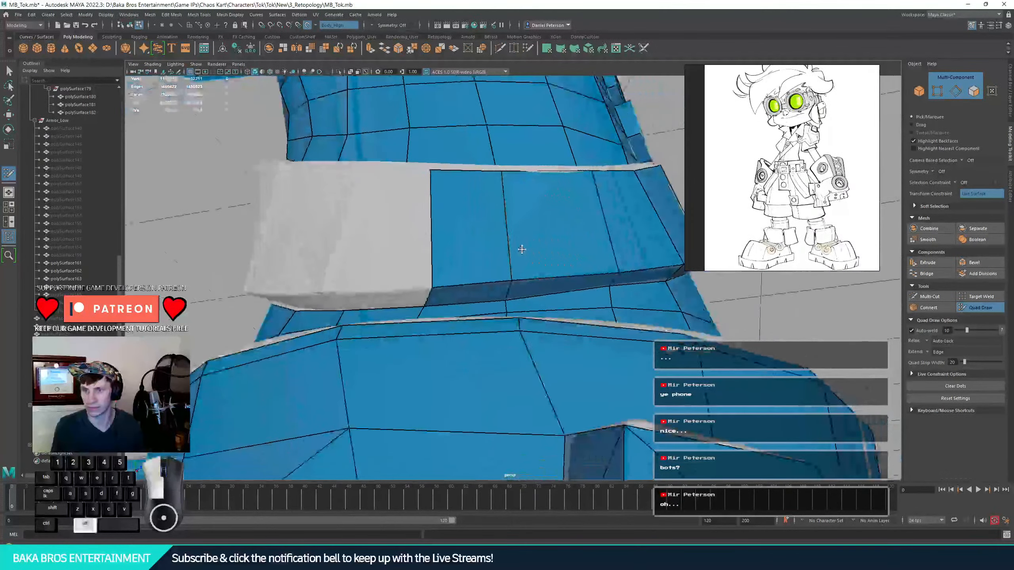
pyautogui.click(334, 293)
pyautogui.keyDown('shift'); pyautogui.click(381, 304); pyautogui.keyUp('shift')
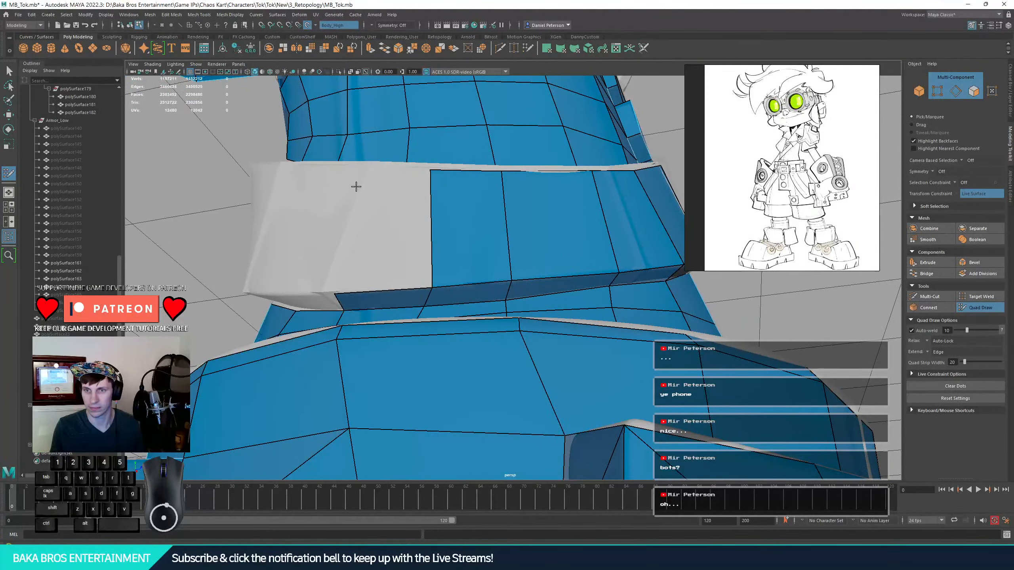
pyautogui.click(355, 167)
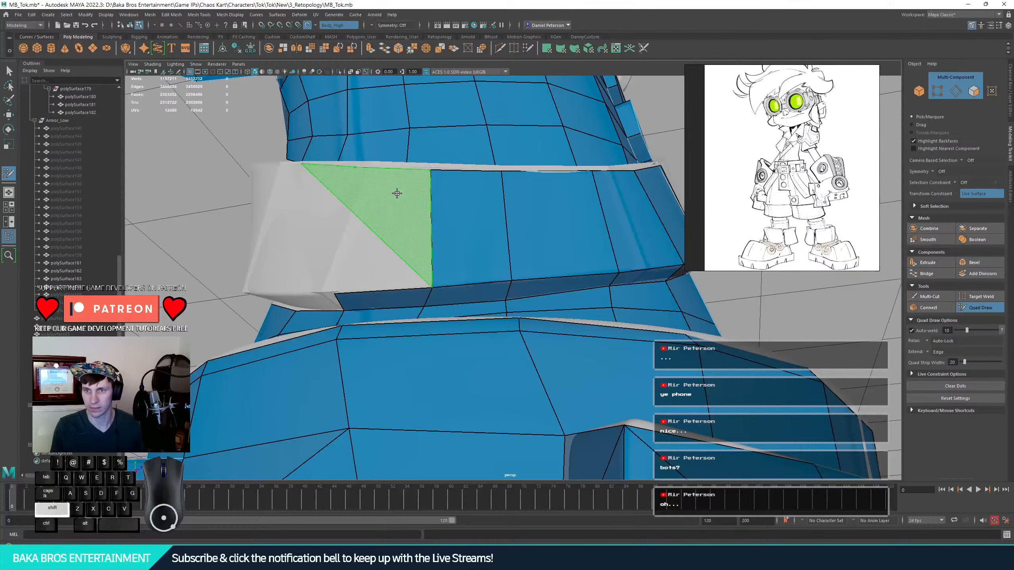
pyautogui.keyDown('shift'); pyautogui.click(396, 195); pyautogui.keyUp('shift')
pyautogui.hotkey('ctrl', 'z')
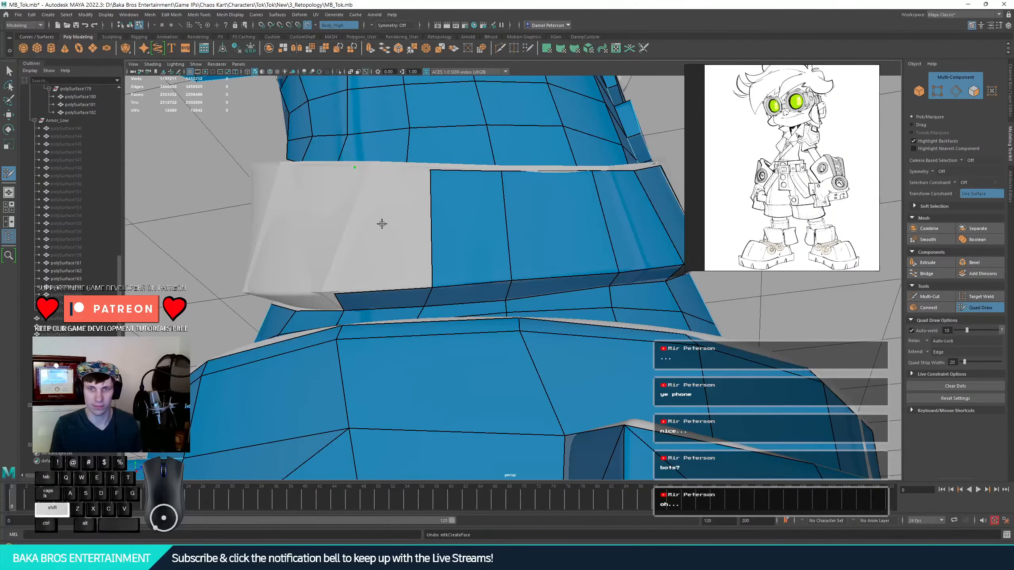
pyautogui.keyDown('shift'); pyautogui.click(381, 218); pyautogui.keyUp('shift')
# - Bridge the first part of the gap between the band's upper edge and the mesh above it with two quads
pyautogui.moveTo(433, 195)
pyautogui.keyDown('alt'); pyautogui.mouseDown()
pyautogui.moveTo(411, 236)
pyautogui.moveTo(431, 239)
pyautogui.moveTo(407, 245)
pyautogui.mouseUp(); pyautogui.keyUp('alt')
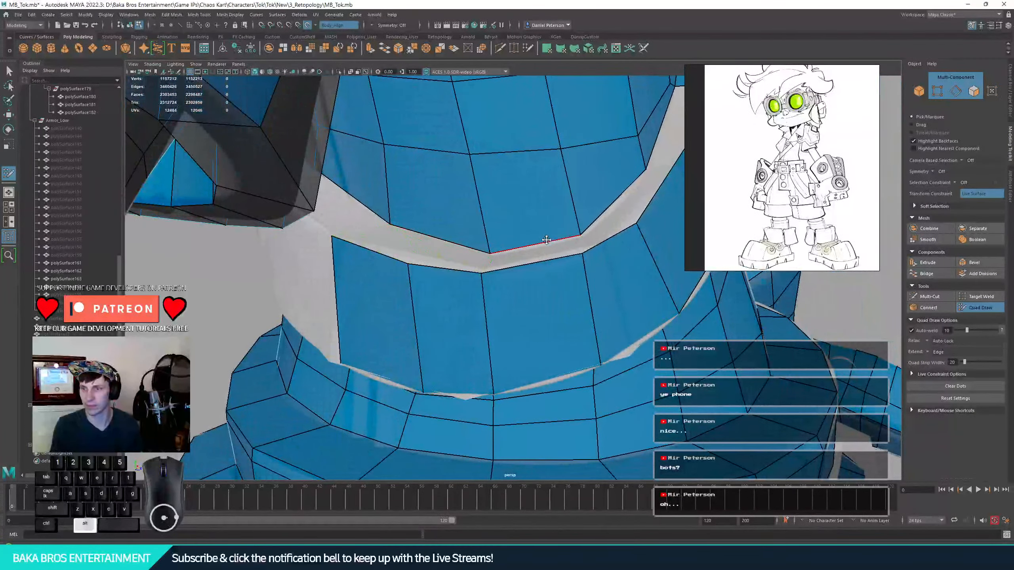
pyautogui.moveTo(547, 240)
pyautogui.keyDown('alt'); pyautogui.mouseDown()
pyautogui.moveTo(454, 291)
pyautogui.moveTo(490, 292)
pyautogui.mouseUp(); pyautogui.keyUp('alt')
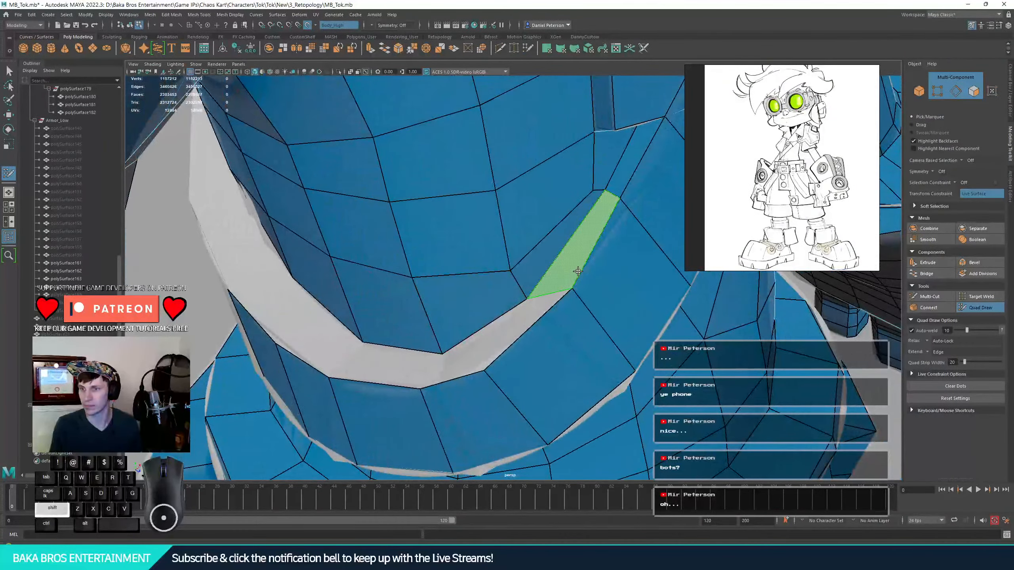
pyautogui.keyDown('shift'); pyautogui.click(578, 272); pyautogui.keyUp('shift')
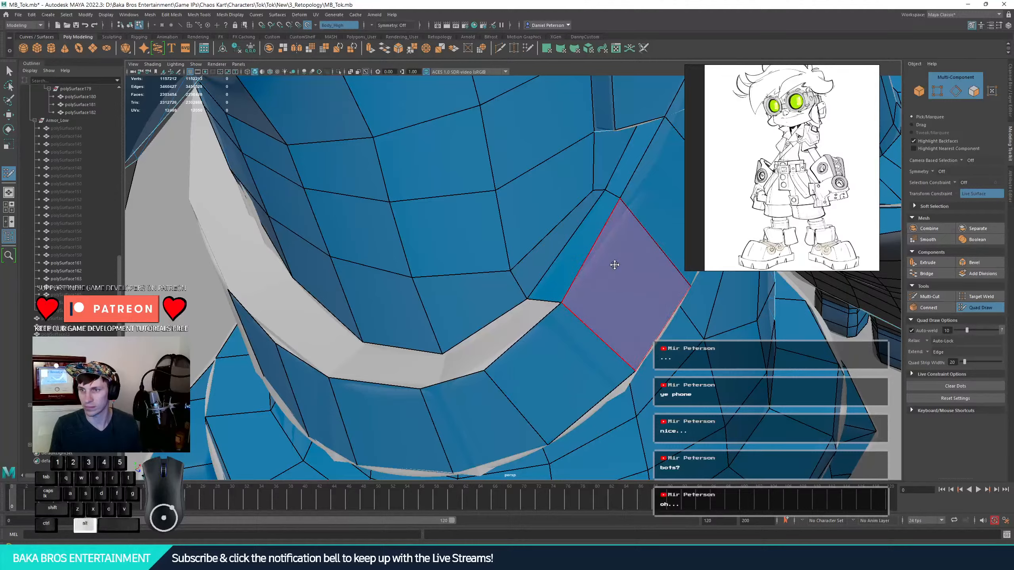
pyautogui.moveTo(615, 265)
pyautogui.keyDown('alt'); pyautogui.mouseDown()
pyautogui.moveTo(564, 277)
pyautogui.moveTo(545, 267)
pyautogui.moveTo(550, 234)
pyautogui.moveTo(530, 209)
pyautogui.moveTo(460, 278)
pyautogui.moveTo(459, 257)
pyautogui.moveTo(434, 257)
pyautogui.mouseUp(); pyautogui.keyUp('alt')
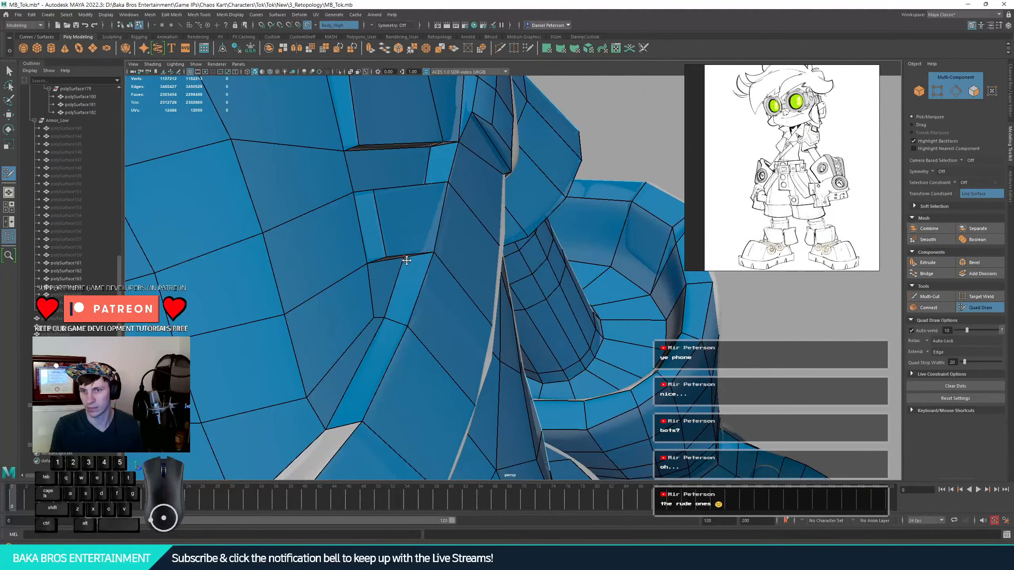
pyautogui.keyDown('alt'); pyautogui.moveTo(407, 262); pyautogui.dragTo(566, 354); pyautogui.keyUp('alt')
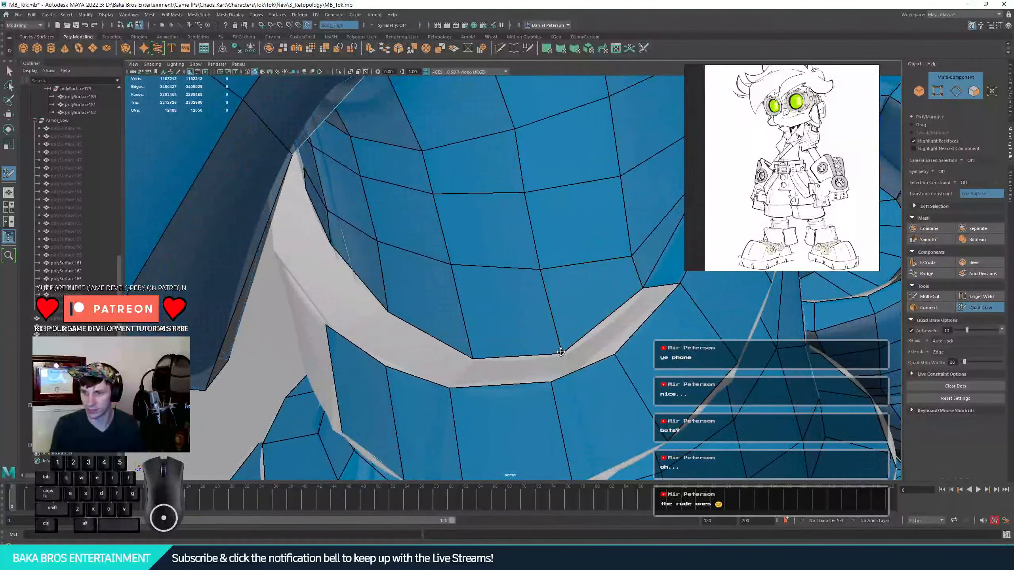
pyautogui.keyDown('shift'); pyautogui.click(623, 340); pyautogui.keyUp('shift')
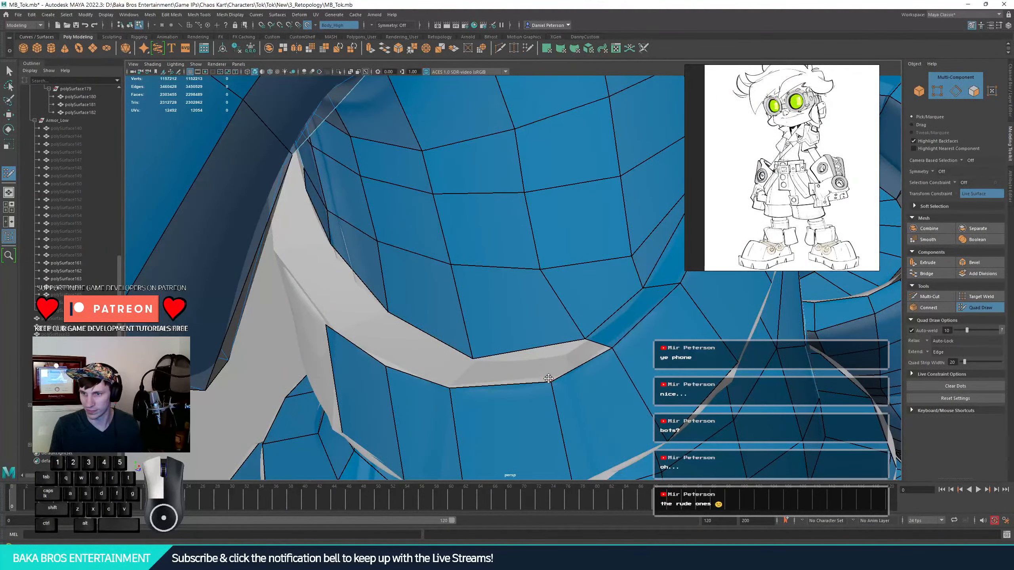
# - Undo the last vertex tweak, delete the quad above the band's open gap and rebuild it with its lower corner shifted inward
pyautogui.keyDown('alt'); pyautogui.moveTo(548, 378); pyautogui.dragTo(566, 356); pyautogui.keyUp('alt')
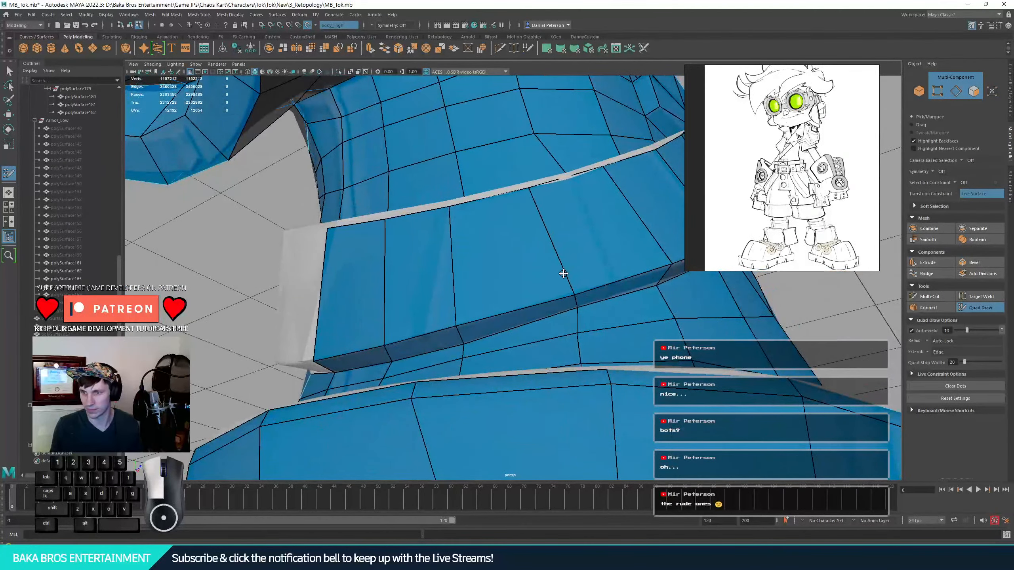
pyautogui.keyDown('alt'); pyautogui.moveTo(569, 296); pyautogui.dragTo(511, 286); pyautogui.keyUp('alt')
pyautogui.hotkey('ctrl', 'z')
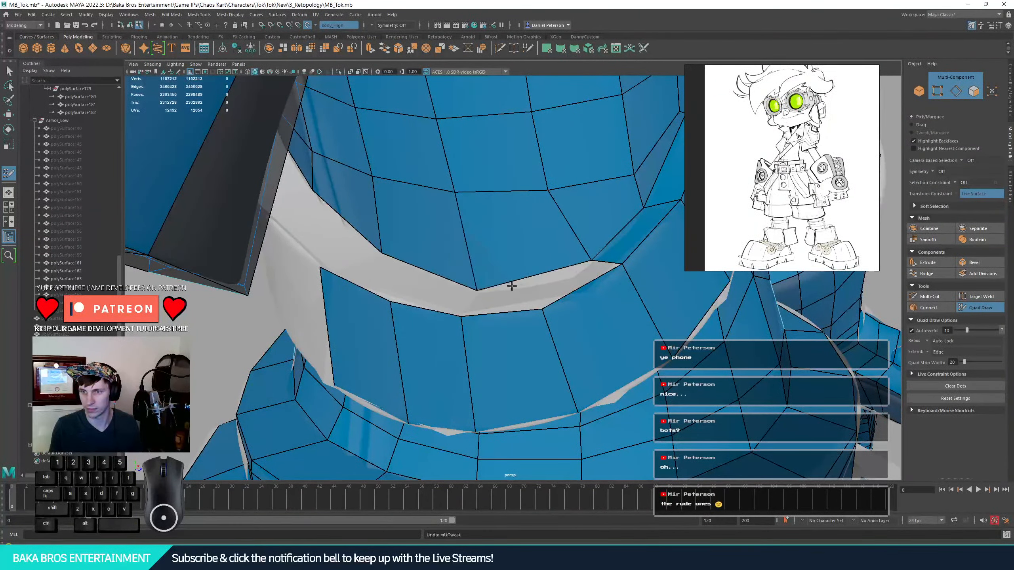
pyautogui.keyDown('ctrl'); pyautogui.keyDown('shift'); pyautogui.click(513, 249); pyautogui.keyUp('shift'); pyautogui.keyUp('ctrl')
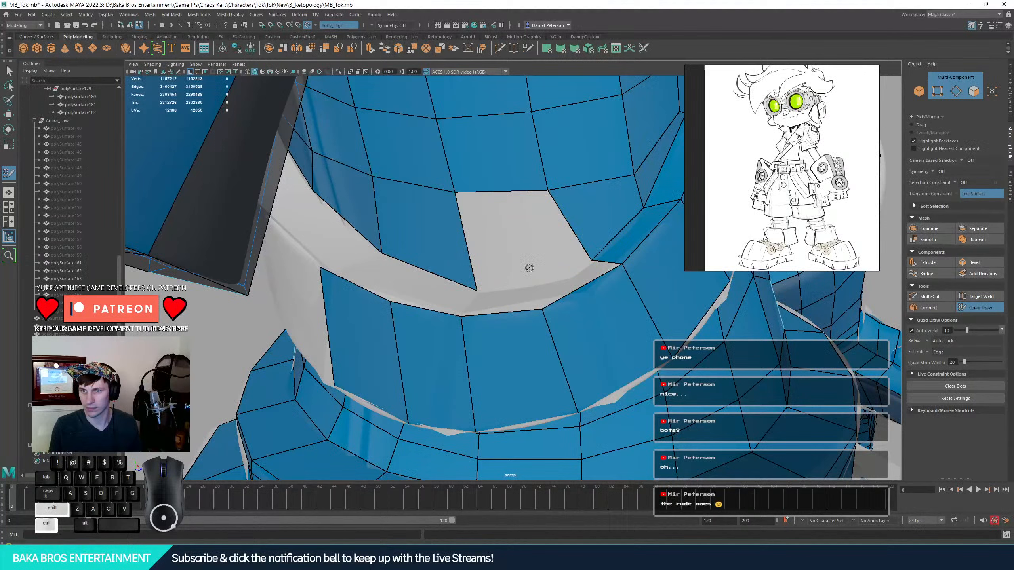
pyautogui.keyDown('shift'); pyautogui.click(523, 223); pyautogui.keyUp('shift')
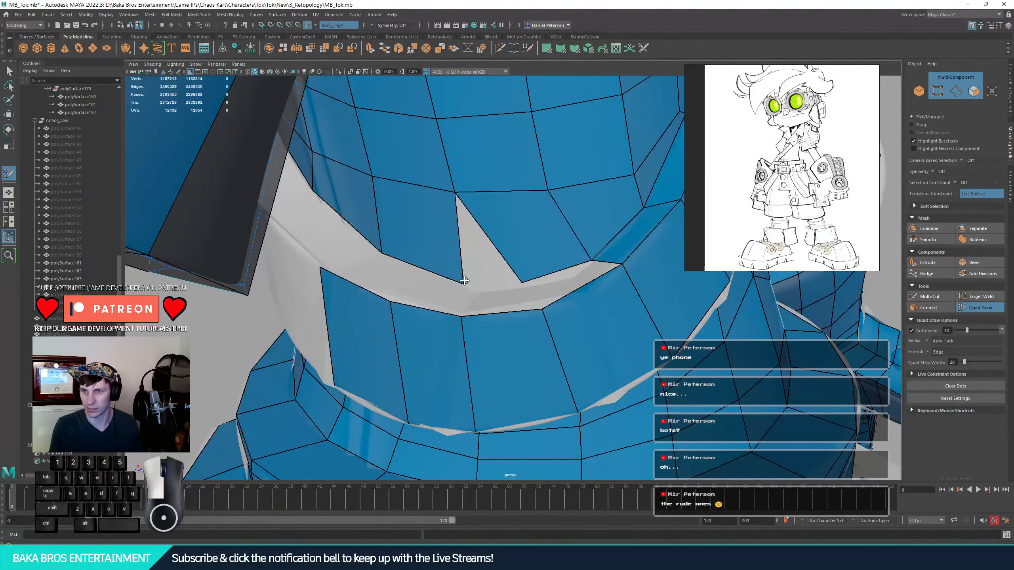
# - Bridge the next stretch of the gap above the band with three quads and fill the triangular hole above them
pyautogui.keyDown('alt'); pyautogui.moveTo(474, 285); pyautogui.dragTo(510, 288); pyautogui.keyUp('alt')
pyautogui.keyDown('shift'); pyautogui.click(511, 289); pyautogui.keyUp('shift')
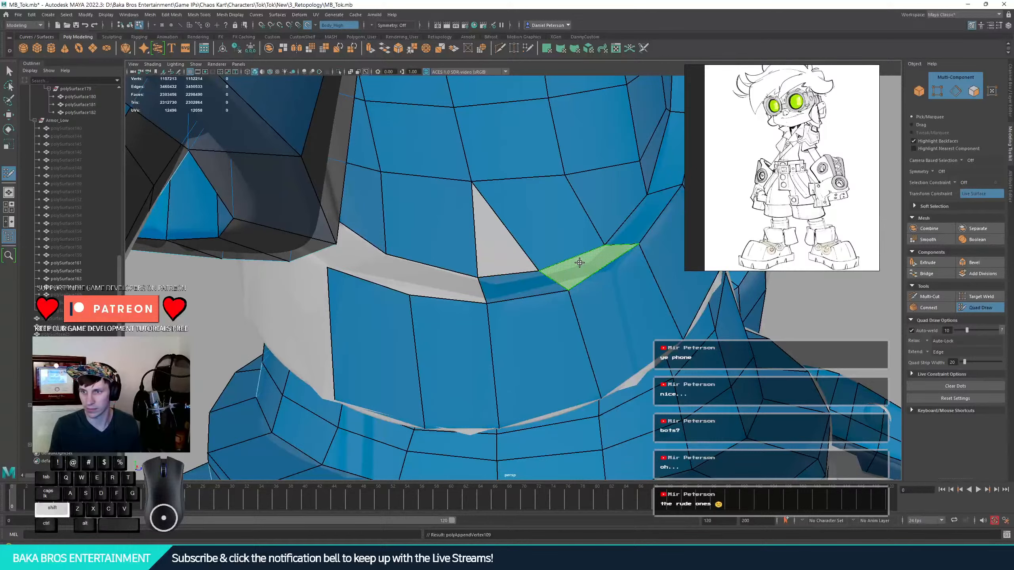
pyautogui.keyDown('shift'); pyautogui.click(579, 266); pyautogui.keyUp('shift')
pyautogui.keyDown('shift'); pyautogui.click(496, 243); pyautogui.keyUp('shift')
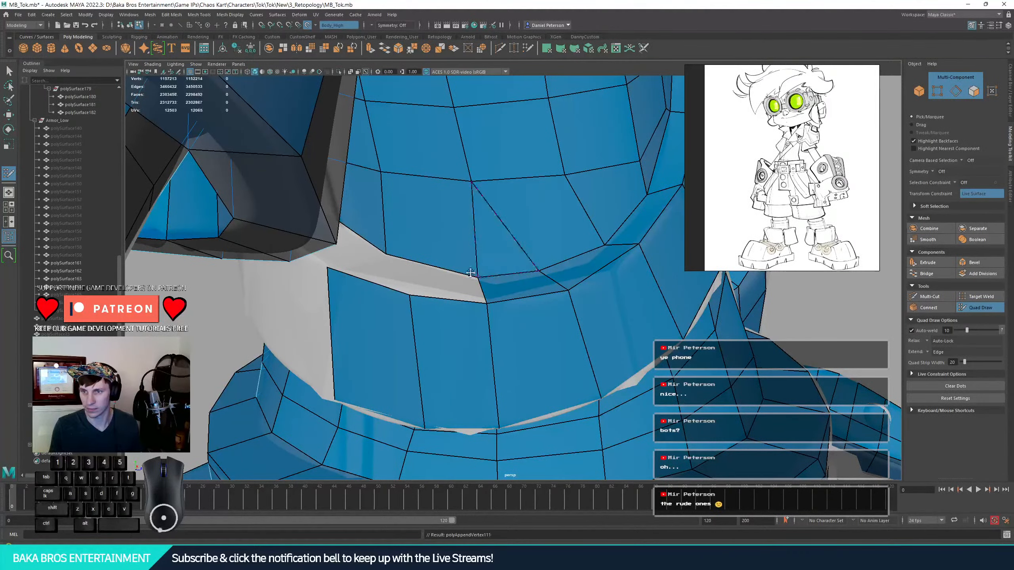
pyautogui.keyDown('shift'); pyautogui.click(423, 277); pyautogui.keyUp('shift')
pyautogui.keyDown('alt'); pyautogui.moveTo(408, 260); pyautogui.dragTo(419, 266); pyautogui.keyUp('alt')
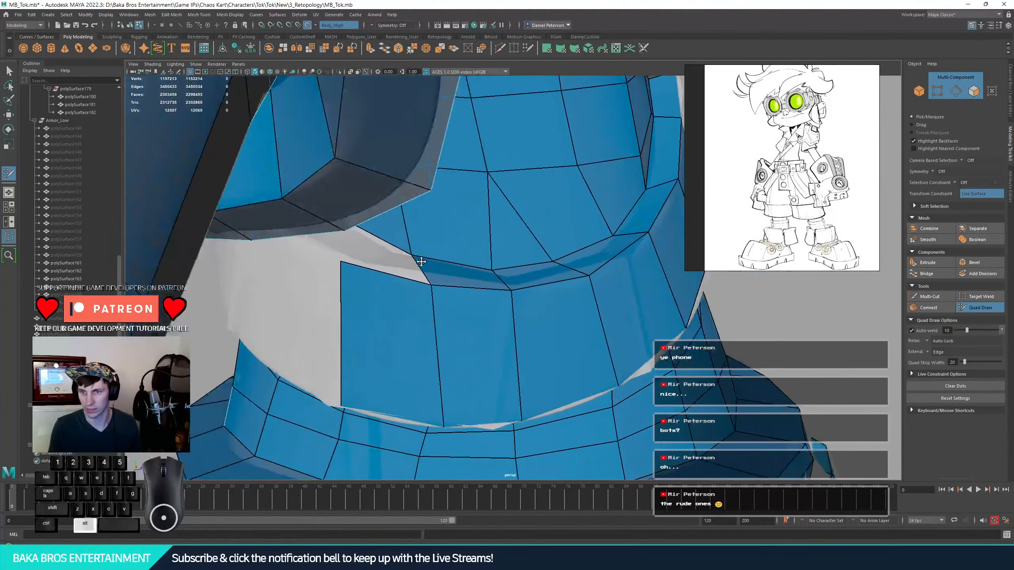
pyautogui.moveTo(426, 347)
pyautogui.keyDown('alt'); pyautogui.mouseDown()
pyautogui.moveTo(477, 268)
pyautogui.moveTo(469, 294)
pyautogui.moveTo(503, 287)
pyautogui.moveTo(424, 306)
pyautogui.moveTo(408, 322)
pyautogui.moveTo(402, 208)
pyautogui.mouseUp(); pyautogui.keyUp('alt')
pyautogui.moveTo(495, 220); pyautogui.dragTo(490, 220)
pyautogui.hotkey('ctrl', 'z')
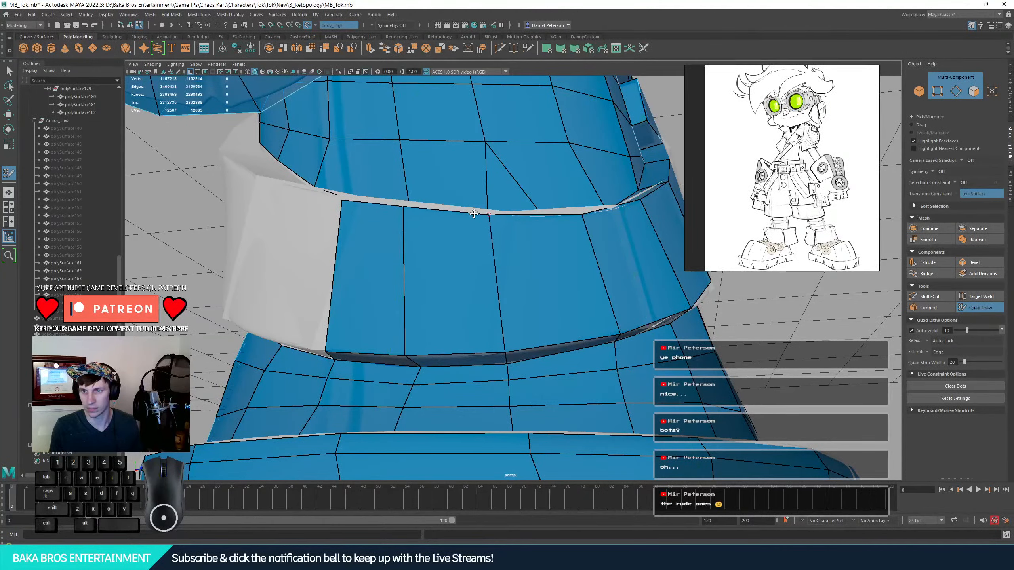
# - Delete the quad at the mesh corner above the band's far side and rebuild it as a narrower quad
pyautogui.moveTo(490, 219)
pyautogui.keyDown('alt'); pyautogui.mouseDown(button='right')
pyautogui.moveTo(421, 229)
pyautogui.moveTo(464, 250)
pyautogui.moveTo(462, 235)
pyautogui.moveTo(457, 243)
pyautogui.mouseUp(button='right'); pyautogui.keyUp('alt')
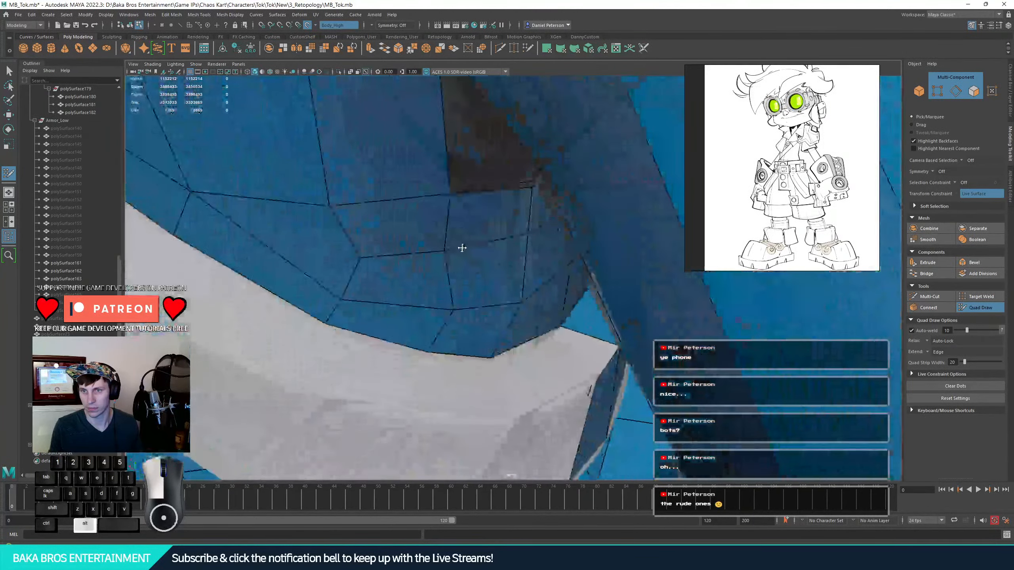
pyautogui.keyDown('alt'); pyautogui.moveTo(489, 291); pyautogui.dragTo(494, 301, button='right'); pyautogui.keyUp('alt')
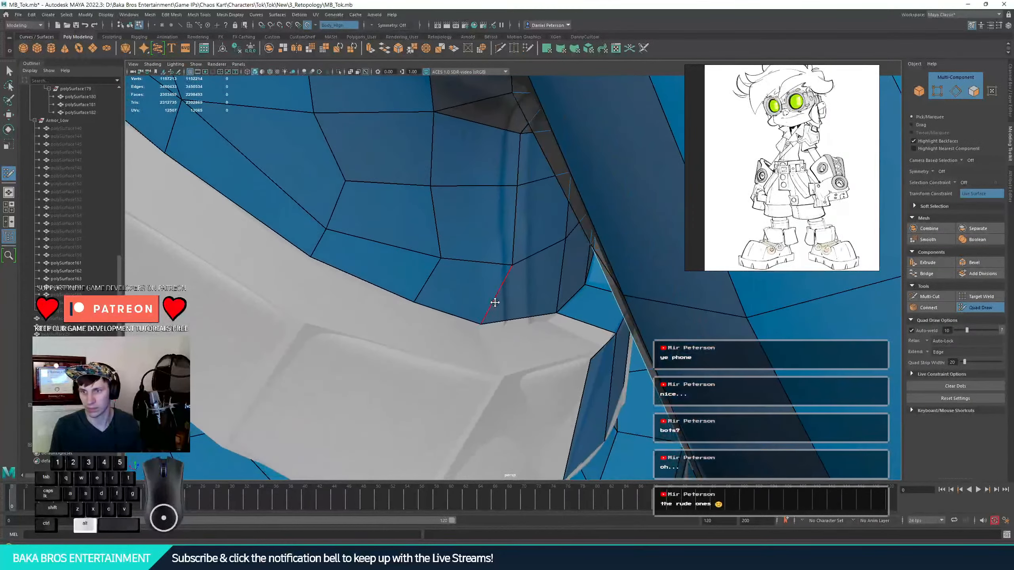
pyautogui.keyDown('ctrl'); pyautogui.keyDown('shift'); pyautogui.click(523, 308); pyautogui.keyUp('shift'); pyautogui.keyUp('ctrl')
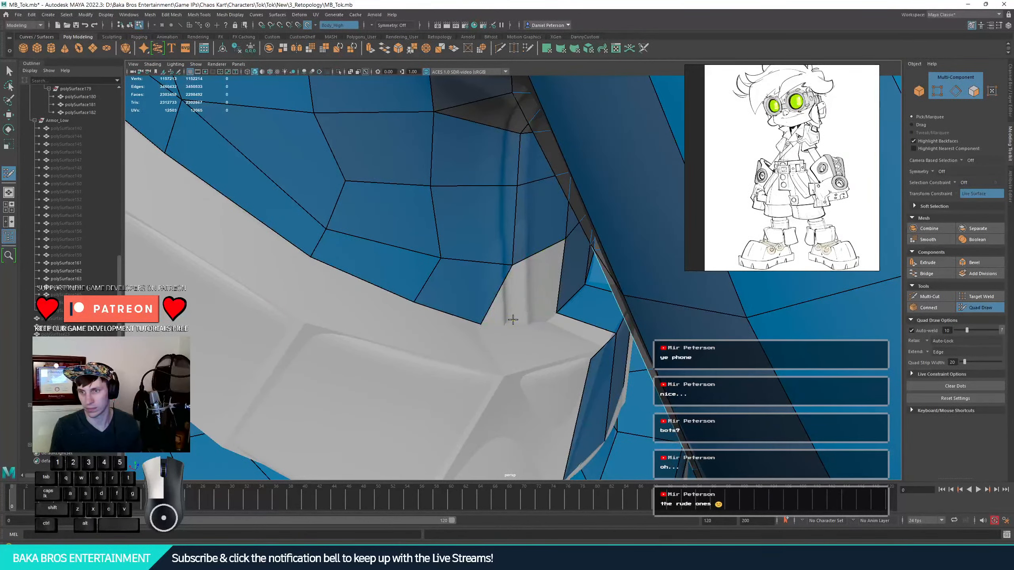
pyautogui.keyDown('shift'); pyautogui.click(534, 285); pyautogui.keyUp('shift')
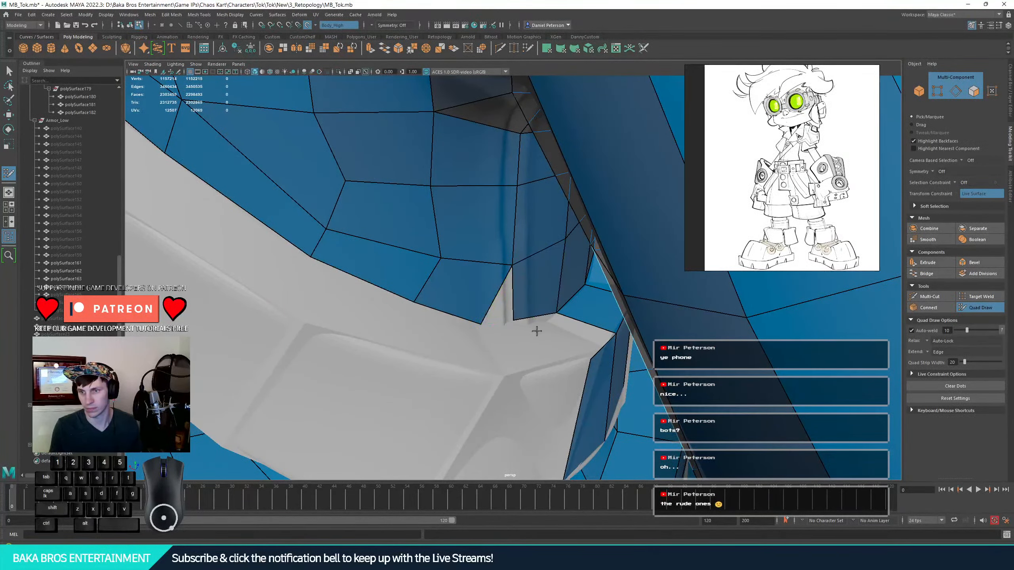
# - Join that corner to the band's upper edge with two quads and fill the triangular hole beside the rebuilt quad
pyautogui.keyDown('shift'); pyautogui.click(563, 333); pyautogui.keyUp('shift')
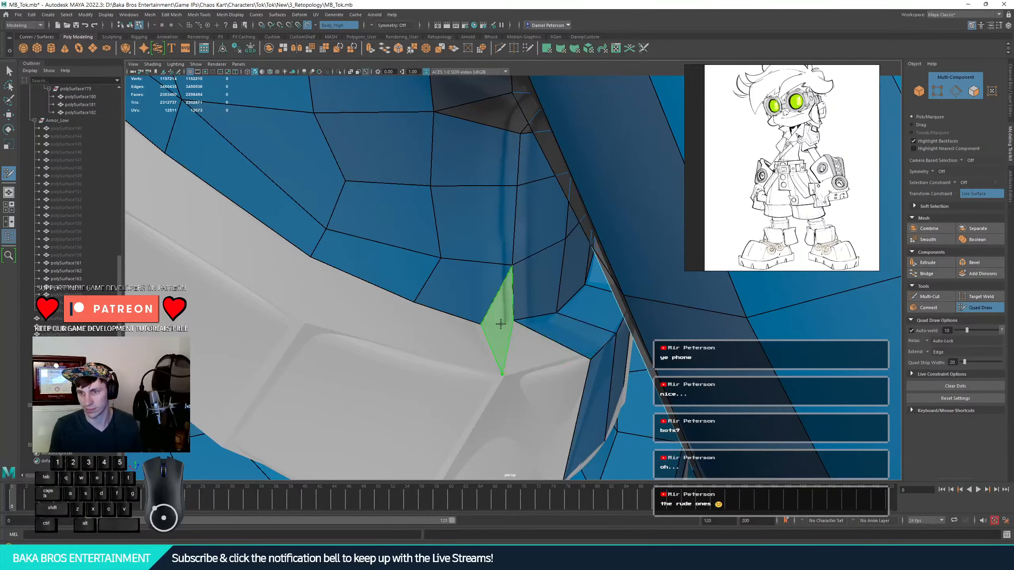
pyautogui.keyDown('shift'); pyautogui.click(527, 345); pyautogui.keyUp('shift')
pyautogui.keyDown('shift'); pyautogui.click(492, 294); pyautogui.keyUp('shift')
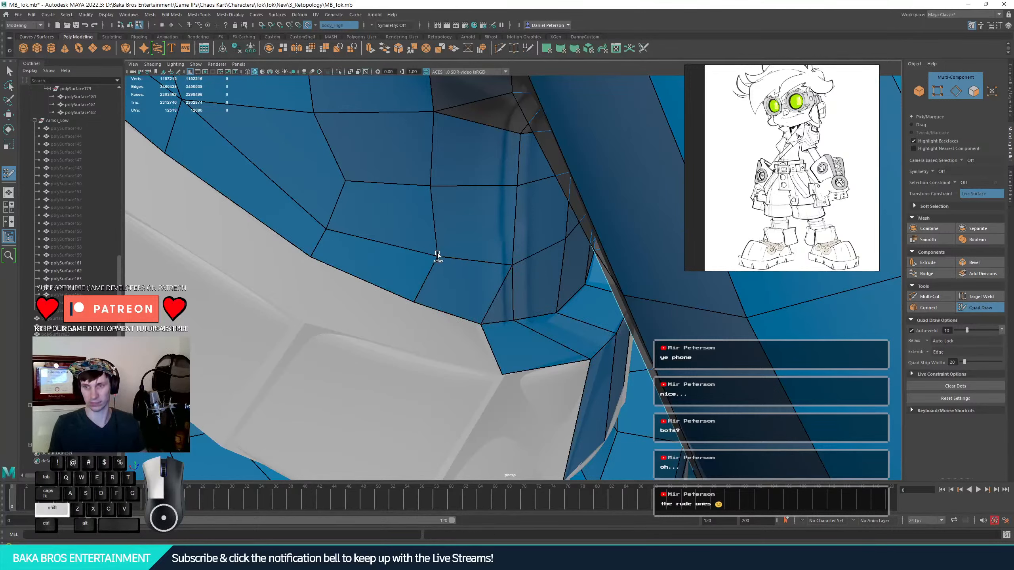
# - Relax the vertices above the band and extend the mesh onto the band with two quads that join its rounded end
pyautogui.moveTo(437, 253)
pyautogui.keyDown('shift'); pyautogui.mouseDown()
pyautogui.moveTo(390, 250)
pyautogui.moveTo(419, 253)
pyautogui.mouseUp(); pyautogui.keyUp('shift')
pyautogui.keyDown('shift'); pyautogui.moveTo(435, 195); pyautogui.dragTo(361, 184); pyautogui.keyUp('shift')
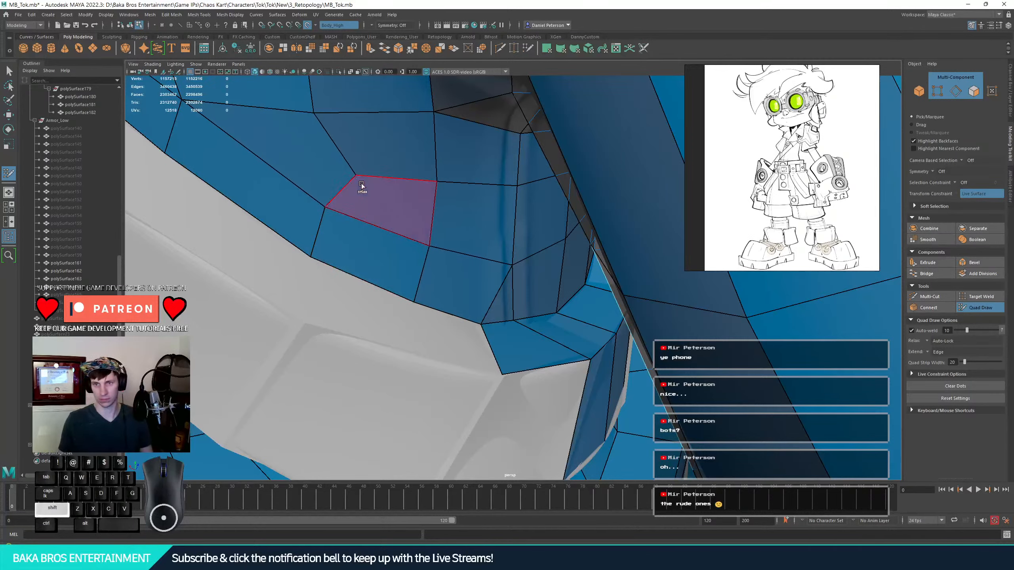
pyautogui.keyDown('alt'); pyautogui.moveTo(460, 281); pyautogui.dragTo(427, 281); pyautogui.keyUp('alt')
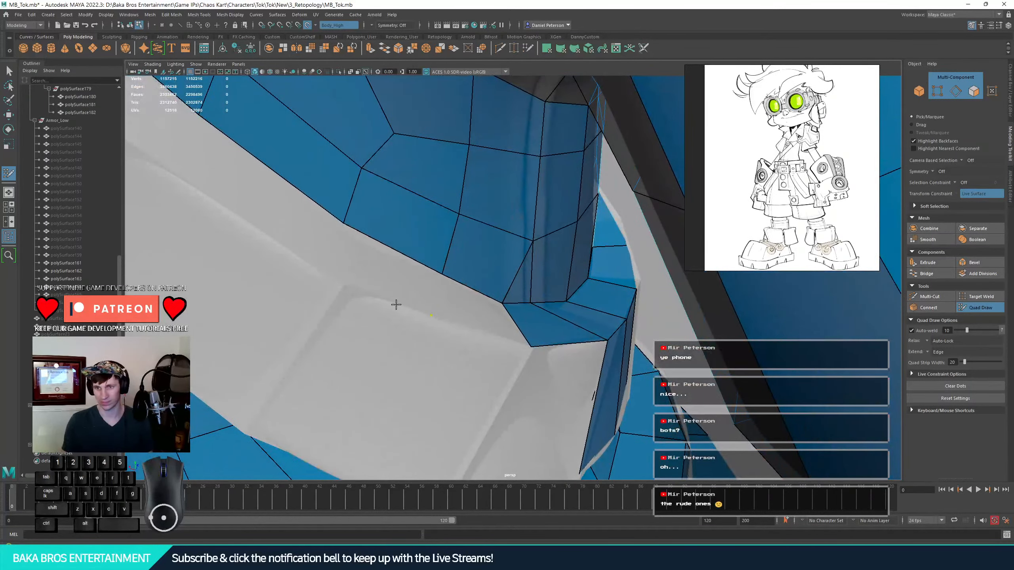
pyautogui.click(318, 270)
pyautogui.keyDown('shift'); pyautogui.click(425, 292); pyautogui.keyUp('shift')
pyautogui.keyDown('shift'); pyautogui.click(479, 313); pyautogui.keyUp('shift')
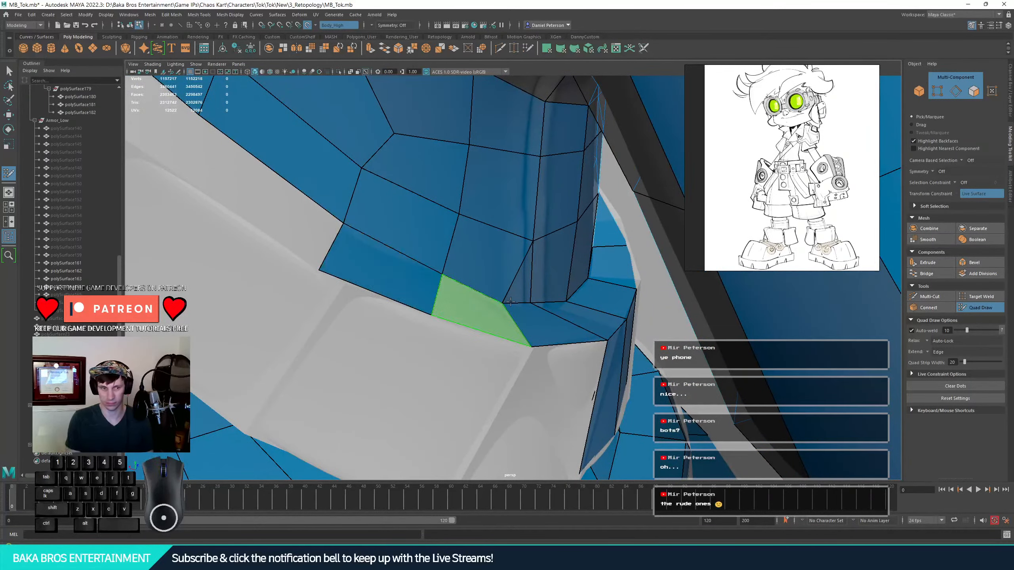
# - Continue the row of quads along the strap's upper edge toward the rounded pad
pyautogui.keyDown('alt'); pyautogui.moveTo(475, 312); pyautogui.dragTo(396, 297, button='right'); pyautogui.keyUp('alt')
pyautogui.keyDown('alt'); pyautogui.moveTo(396, 297); pyautogui.dragTo(331, 286); pyautogui.keyUp('alt')
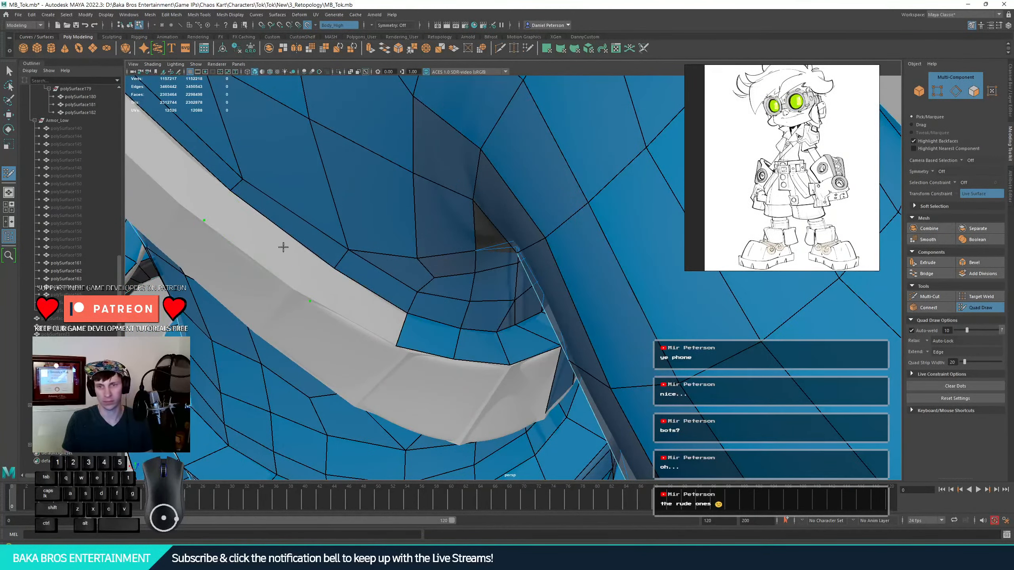
pyautogui.hotkey('ctrl', 'z')
pyautogui.moveTo(299, 249)
pyautogui.keyDown('alt'); pyautogui.mouseDown()
pyautogui.moveTo(347, 290)
pyautogui.moveTo(333, 278)
pyautogui.mouseUp(); pyautogui.keyUp('alt')
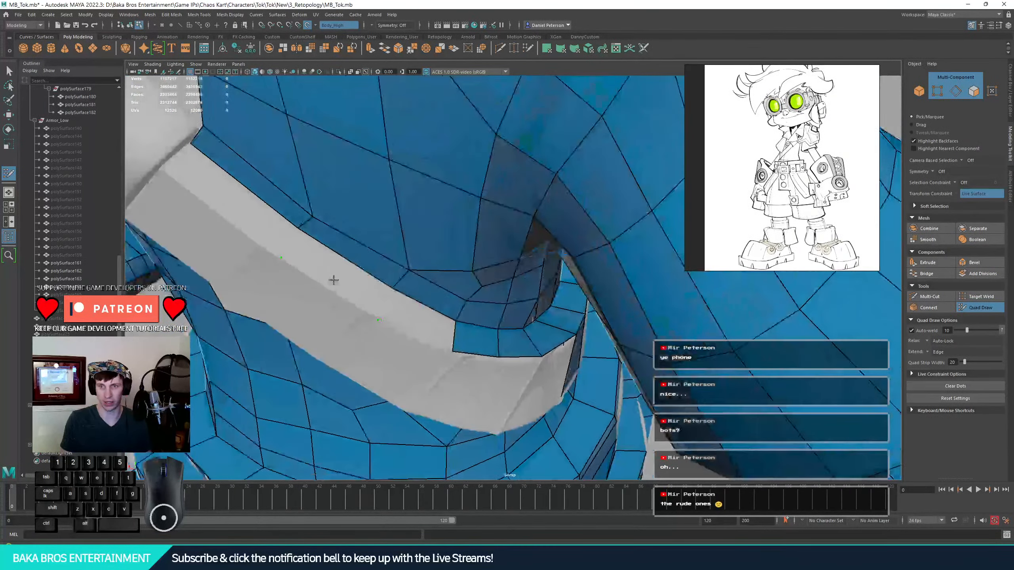
pyautogui.keyDown('shift'); pyautogui.click(415, 314); pyautogui.keyUp('shift')
pyautogui.moveTo(415, 314)
pyautogui.keyDown('alt'); pyautogui.mouseDown()
pyautogui.moveTo(342, 272)
pyautogui.moveTo(388, 270)
pyautogui.moveTo(373, 258)
pyautogui.moveTo(362, 270)
pyautogui.moveTo(367, 195)
pyautogui.mouseUp(); pyautogui.keyUp('alt')
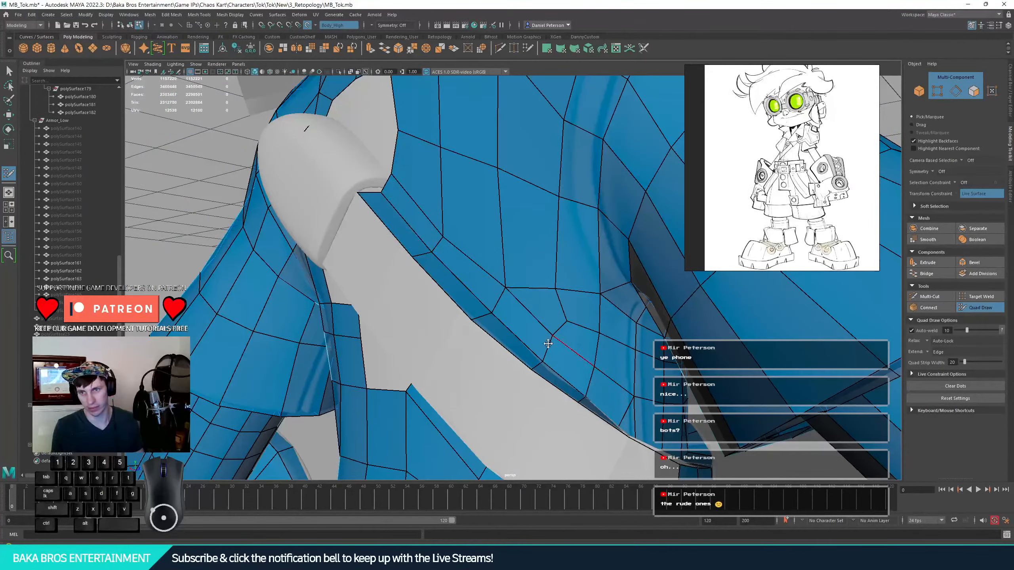
# - Cover the side wall on the strap's opposite edge with three more quads leading up toward the rounded pad
pyautogui.moveTo(545, 344)
pyautogui.keyDown('alt'); pyautogui.mouseDown()
pyautogui.moveTo(509, 345)
pyautogui.moveTo(584, 389)
pyautogui.moveTo(453, 330)
pyautogui.moveTo(402, 346)
pyautogui.moveTo(437, 336)
pyautogui.moveTo(426, 356)
pyautogui.moveTo(537, 340)
pyautogui.moveTo(684, 277)
pyautogui.mouseUp(); pyautogui.keyUp('alt')
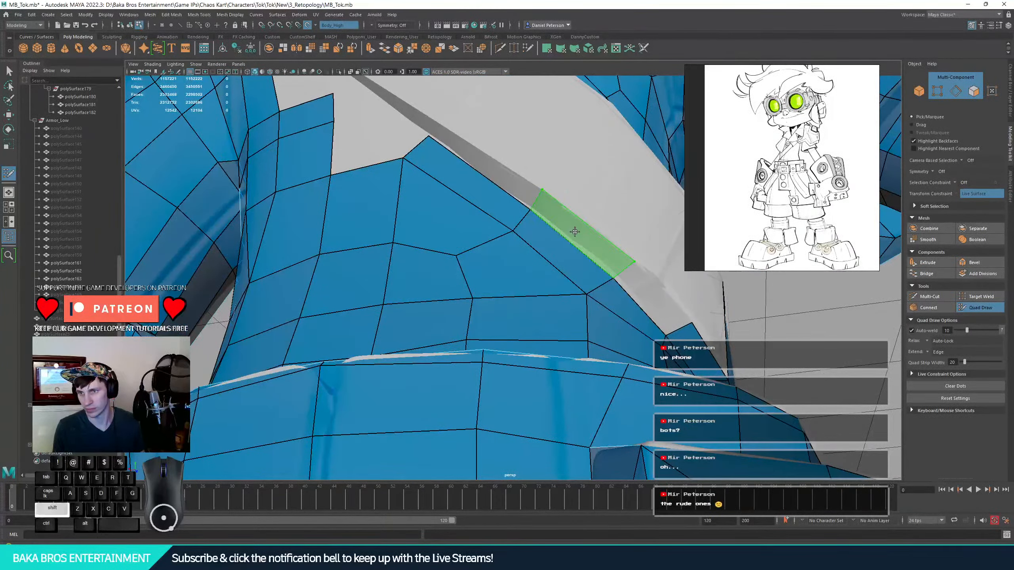
pyautogui.keyDown('shift'); pyautogui.click(664, 299); pyautogui.keyUp('shift')
pyautogui.moveTo(664, 300)
pyautogui.keyDown('alt'); pyautogui.mouseDown()
pyautogui.moveTo(539, 260)
pyautogui.moveTo(487, 260)
pyautogui.moveTo(484, 276)
pyautogui.moveTo(508, 287)
pyautogui.mouseUp(); pyautogui.keyUp('alt')
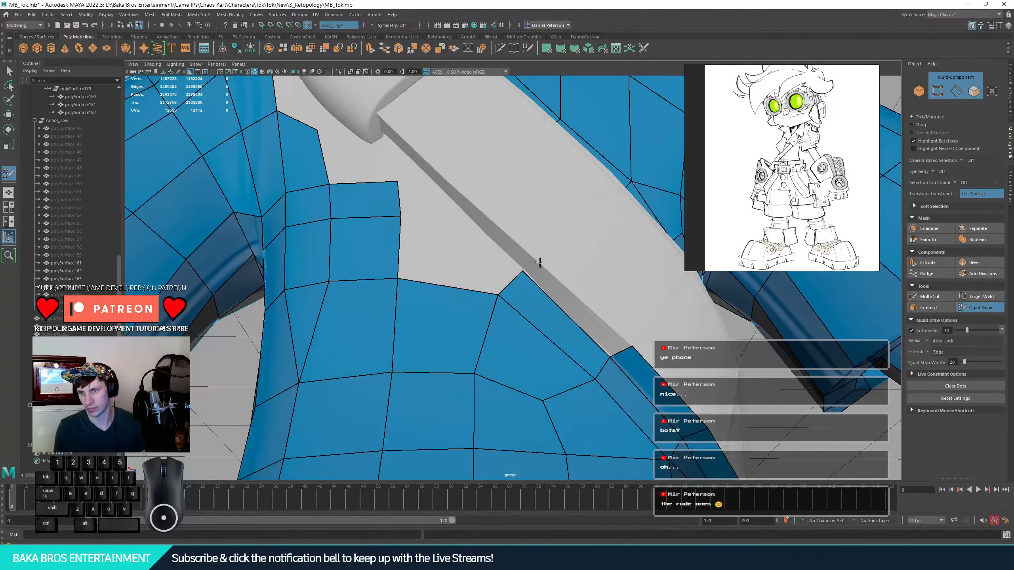
pyautogui.keyDown('shift'); pyautogui.click(495, 237); pyautogui.keyUp('shift')
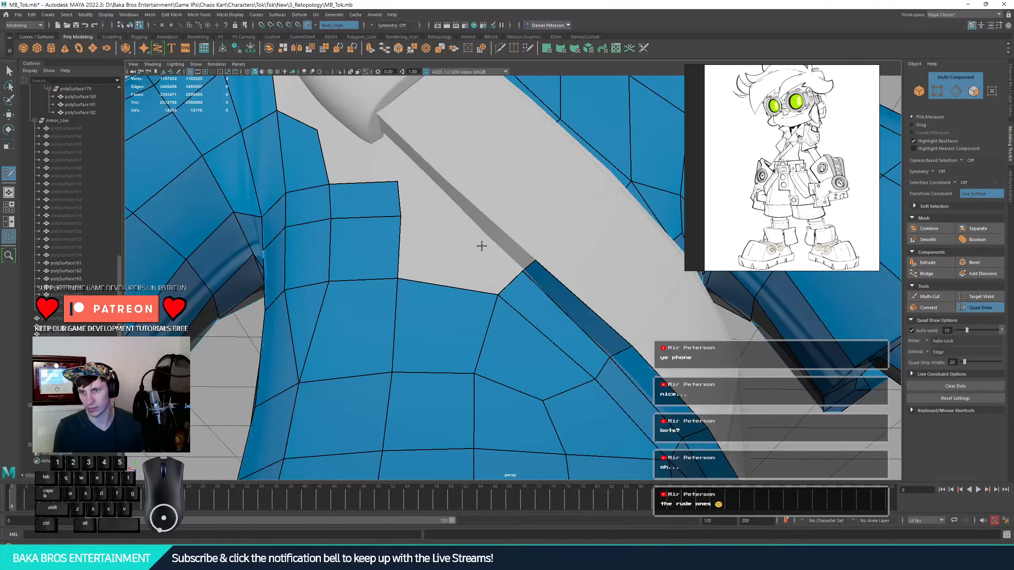
pyautogui.click(466, 197)
pyautogui.keyDown('alt'); pyautogui.moveTo(466, 197); pyautogui.dragTo(523, 207); pyautogui.keyUp('alt')
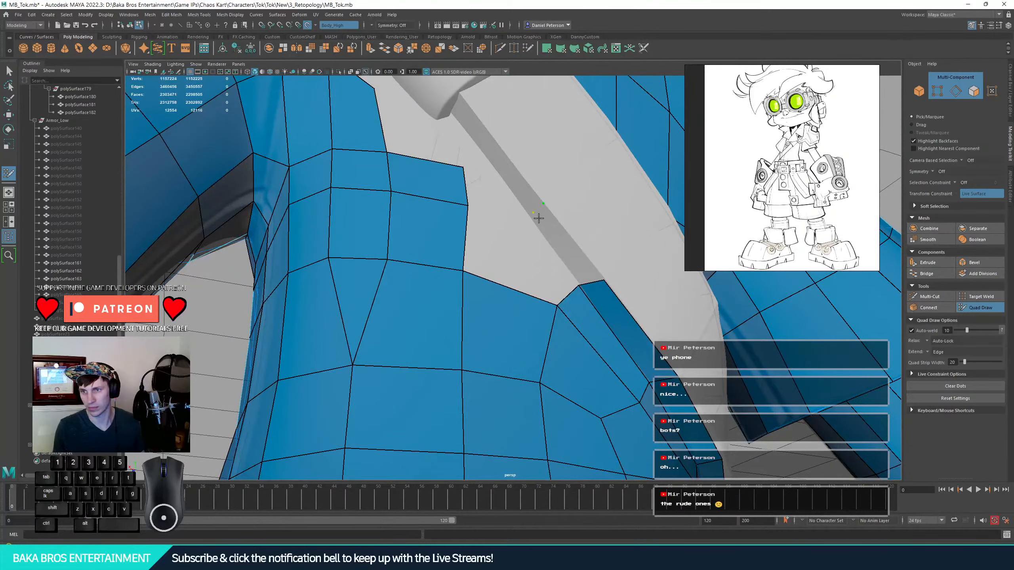
pyautogui.keyDown('shift'); pyautogui.click(534, 215); pyautogui.keyUp('shift')
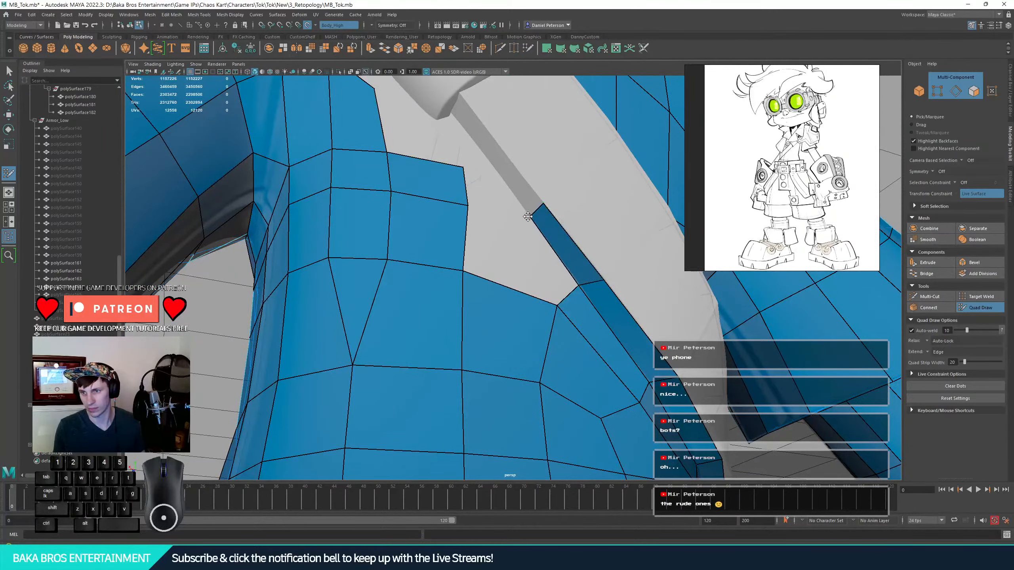
# - Fill the area between the strap's side wall and the stepped torso mesh with quads
pyautogui.moveTo(558, 277)
pyautogui.keyDown('alt'); pyautogui.mouseDown()
pyautogui.moveTo(483, 222)
pyautogui.moveTo(468, 252)
pyautogui.moveTo(502, 200)
pyautogui.moveTo(541, 253)
pyautogui.moveTo(519, 240)
pyautogui.moveTo(499, 259)
pyautogui.moveTo(530, 248)
pyautogui.moveTo(558, 261)
pyautogui.moveTo(521, 295)
pyautogui.mouseUp(); pyautogui.keyUp('alt')
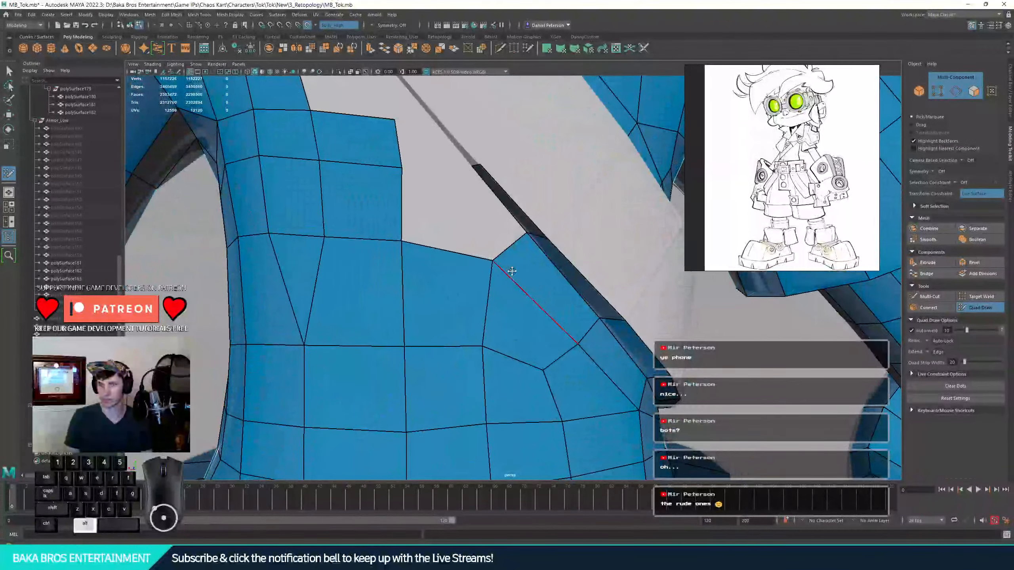
pyautogui.scroll(3, 523, 308)
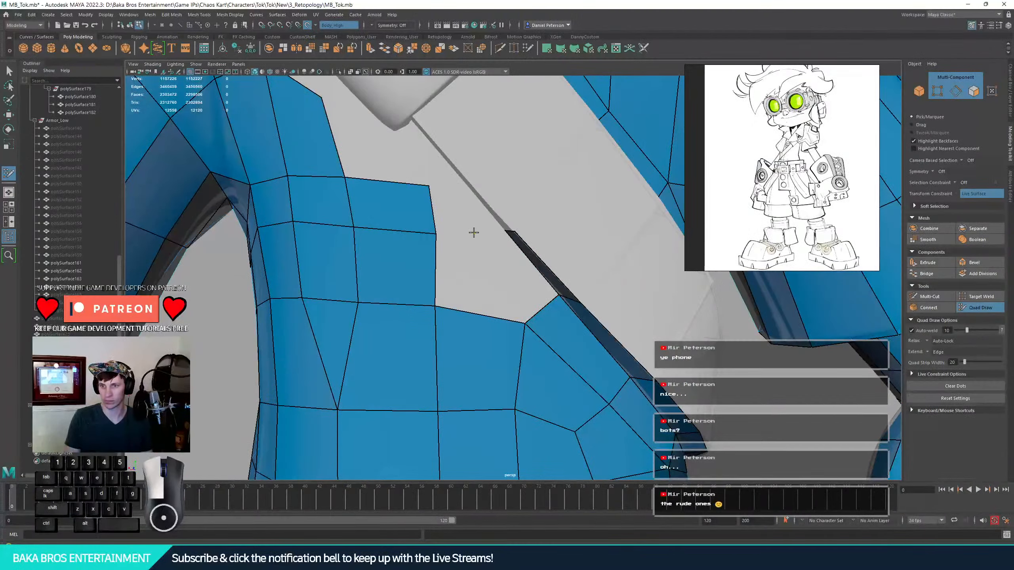
pyautogui.keyDown('shift'); pyautogui.click(466, 268); pyautogui.keyUp('shift')
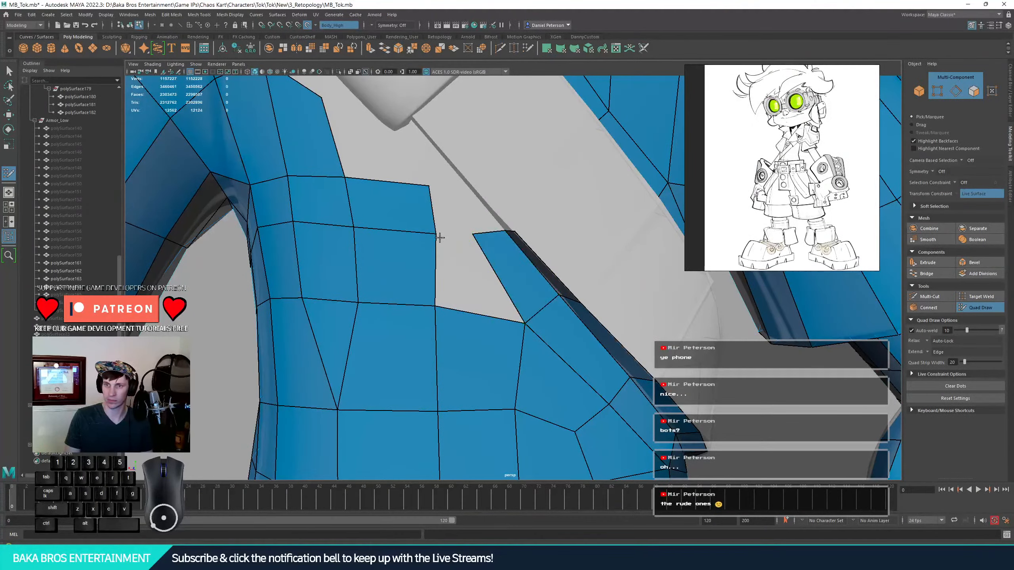
pyautogui.moveTo(436, 235); pyautogui.dragTo(497, 226)
pyautogui.hotkey('ctrl', 'z')
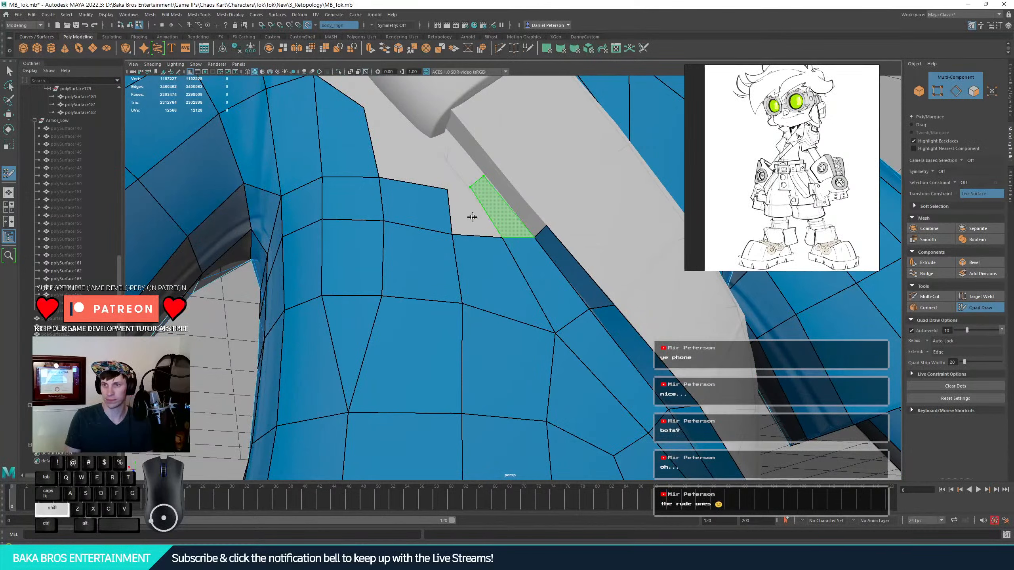
# - Extend the torso mesh up beside the strap, relax its vertices and add the matching side wall quad
pyautogui.keyDown('shift'); pyautogui.click(473, 217); pyautogui.keyUp('shift')
pyautogui.keyDown('shift'); pyautogui.click(460, 214); pyautogui.keyUp('shift')
pyautogui.moveTo(450, 220)
pyautogui.keyDown('shift'); pyautogui.mouseDown()
pyautogui.moveTo(452, 294)
pyautogui.moveTo(388, 282)
pyautogui.mouseUp(); pyautogui.keyUp('shift')
pyautogui.moveTo(447, 203)
pyautogui.mouseDown()
pyautogui.moveTo(428, 204)
pyautogui.moveTo(417, 288)
pyautogui.moveTo(425, 291)
pyautogui.moveTo(397, 323)
pyautogui.moveTo(572, 209)
pyautogui.mouseUp()
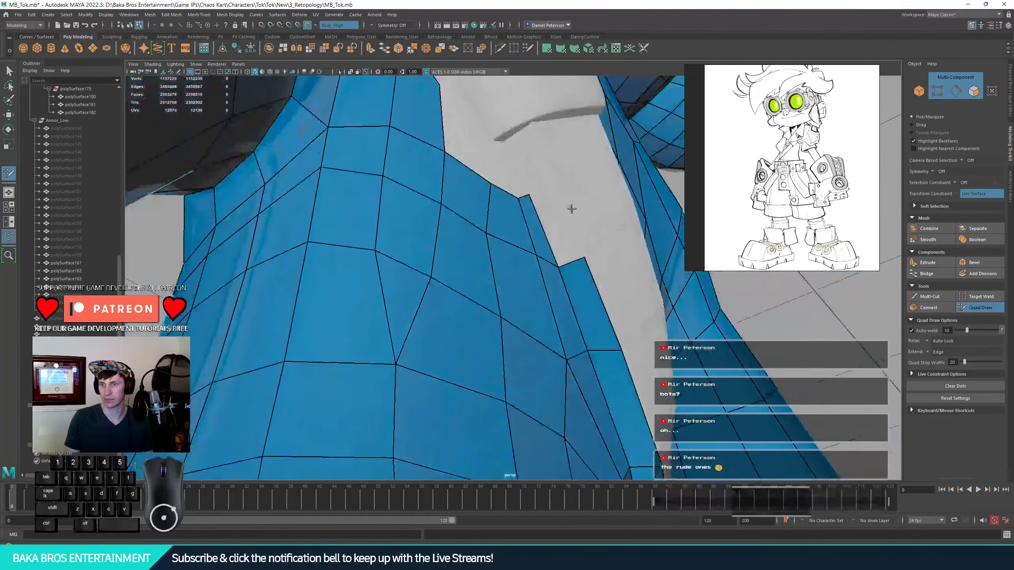
pyautogui.keyDown('shift'); pyautogui.click(552, 196); pyautogui.keyUp('shift')
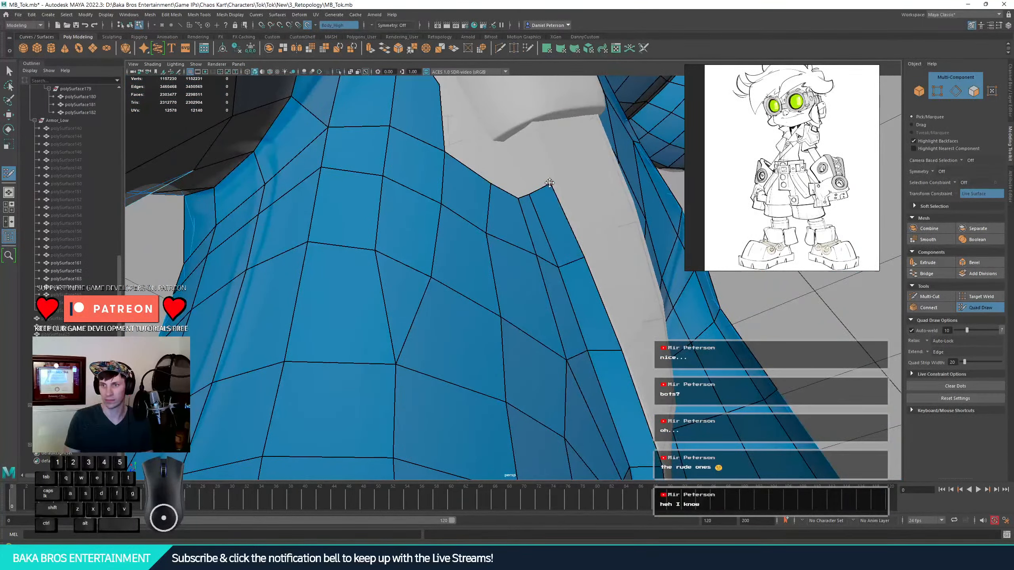
# - Fill two quads between the torso mesh and the outer edge of the rounded pad
pyautogui.keyDown('alt'); pyautogui.moveTo(552, 183); pyautogui.dragTo(421, 350); pyautogui.keyUp('alt')
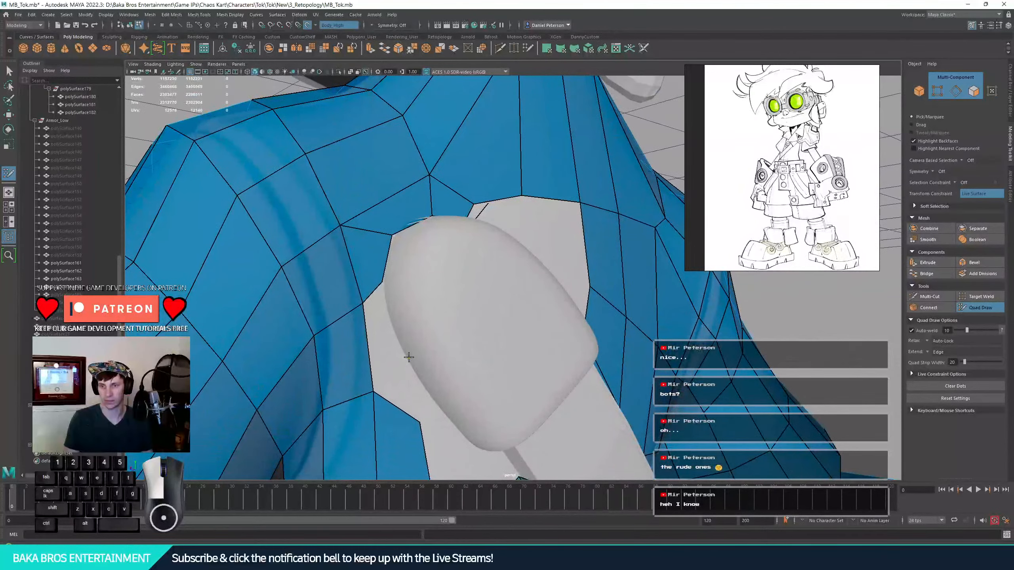
pyautogui.keyDown('shift'); pyautogui.click(428, 393); pyautogui.keyUp('shift')
pyautogui.keyDown('alt'); pyautogui.moveTo(428, 392); pyautogui.dragTo(420, 298); pyautogui.keyUp('alt')
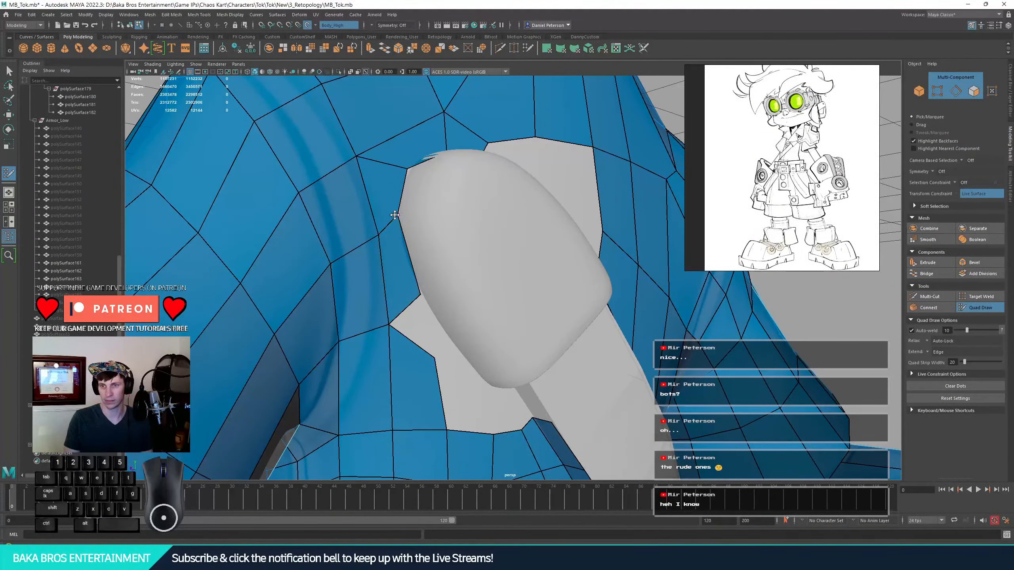
pyautogui.keyDown('alt'); pyautogui.moveTo(394, 223); pyautogui.dragTo(429, 262); pyautogui.keyUp('alt')
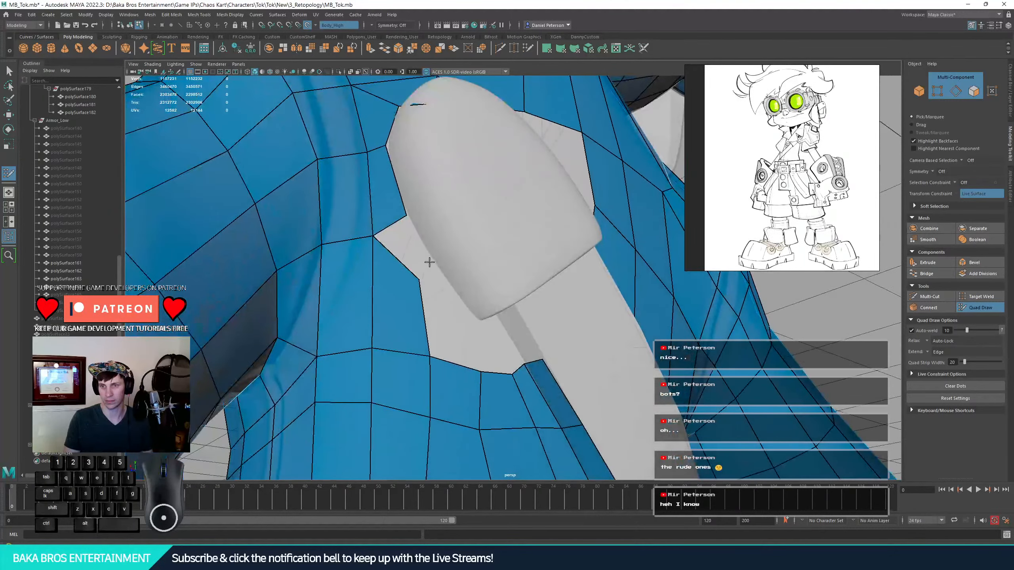
pyautogui.keyDown('shift'); pyautogui.click(425, 273); pyautogui.keyUp('shift')
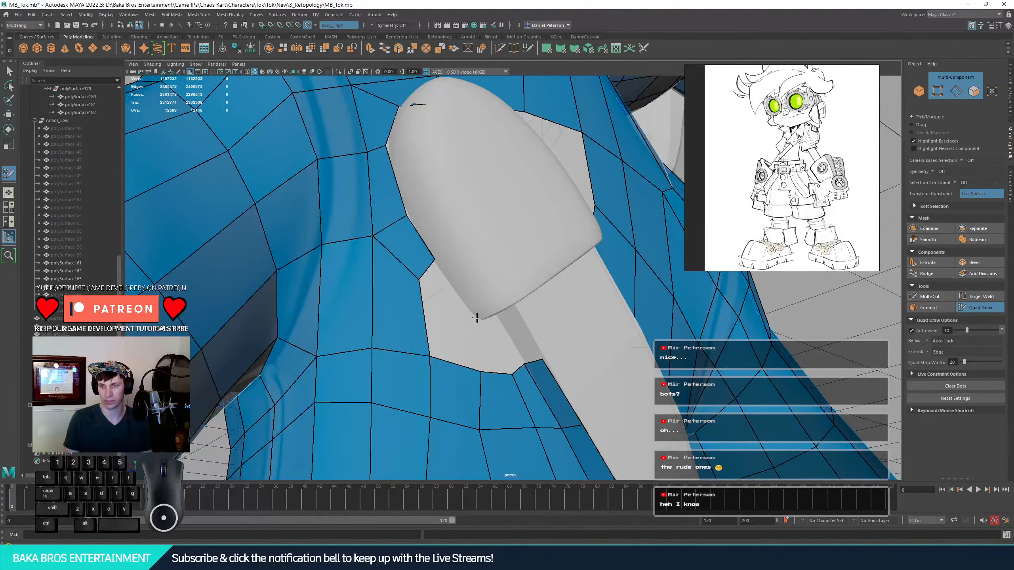
# - Add a quad along the pad's edge to its lower corner and fill the hole below with another quad
pyautogui.click(473, 336)
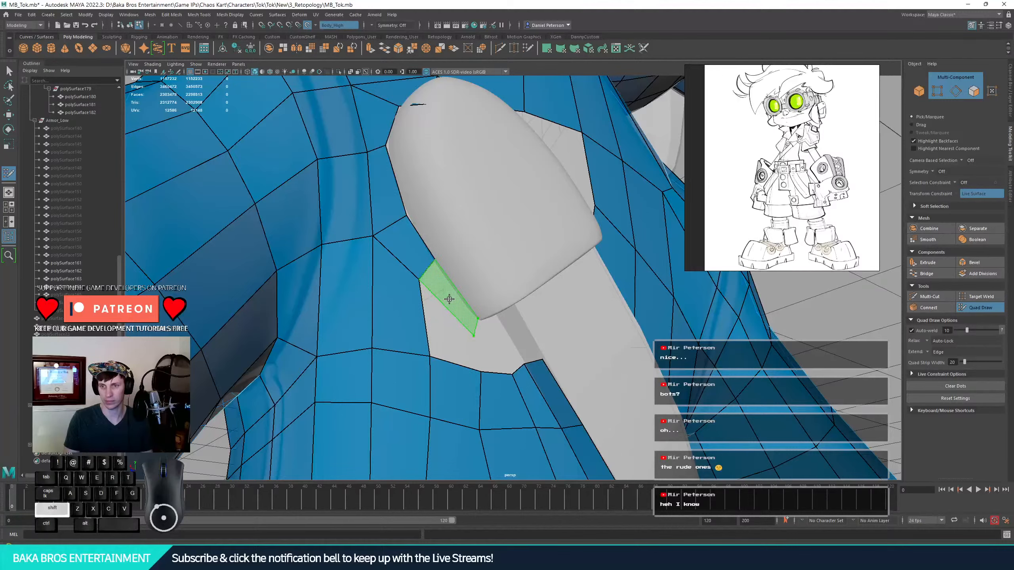
pyautogui.keyDown('shift'); pyautogui.click(465, 356); pyautogui.keyUp('shift')
pyautogui.keyDown('shift'); pyautogui.click(461, 354); pyautogui.keyUp('shift')
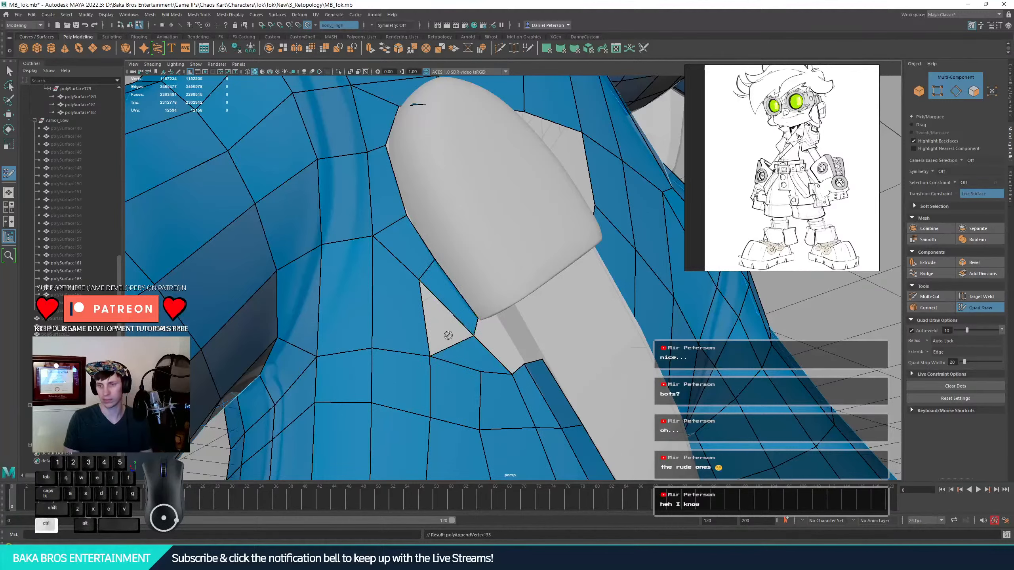
pyautogui.hotkey('ctrl', 'z')
pyautogui.keyDown('shift'); pyautogui.click(452, 340); pyautogui.keyUp('shift')
# - Extend the strap's side wall up to the pad's lower edge with a quad
pyautogui.keyDown('alt'); pyautogui.moveTo(473, 348); pyautogui.dragTo(514, 312); pyautogui.keyUp('alt')
pyautogui.click(477, 255)
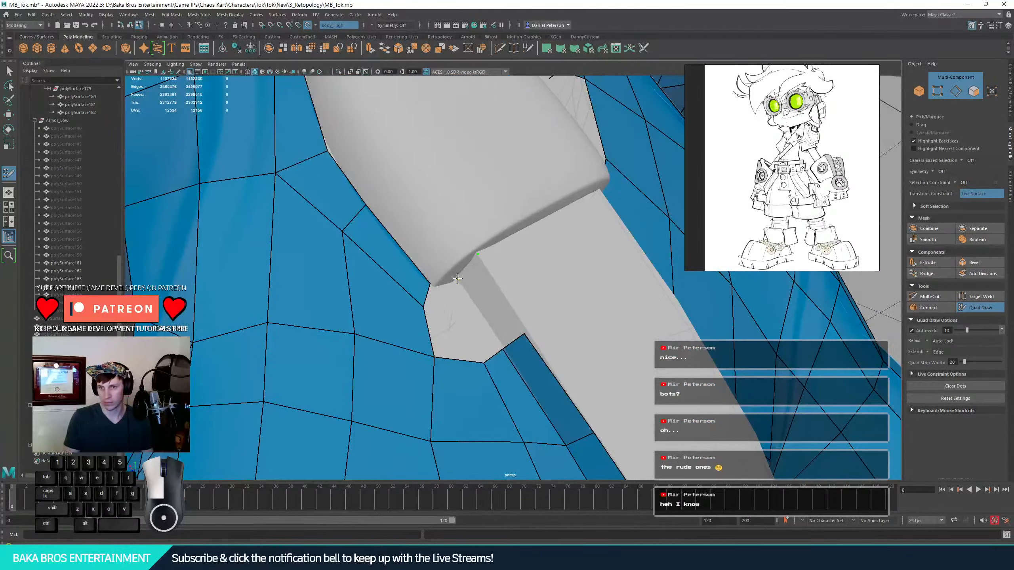
pyautogui.keyDown('shift'); pyautogui.click(486, 336); pyautogui.keyUp('shift')
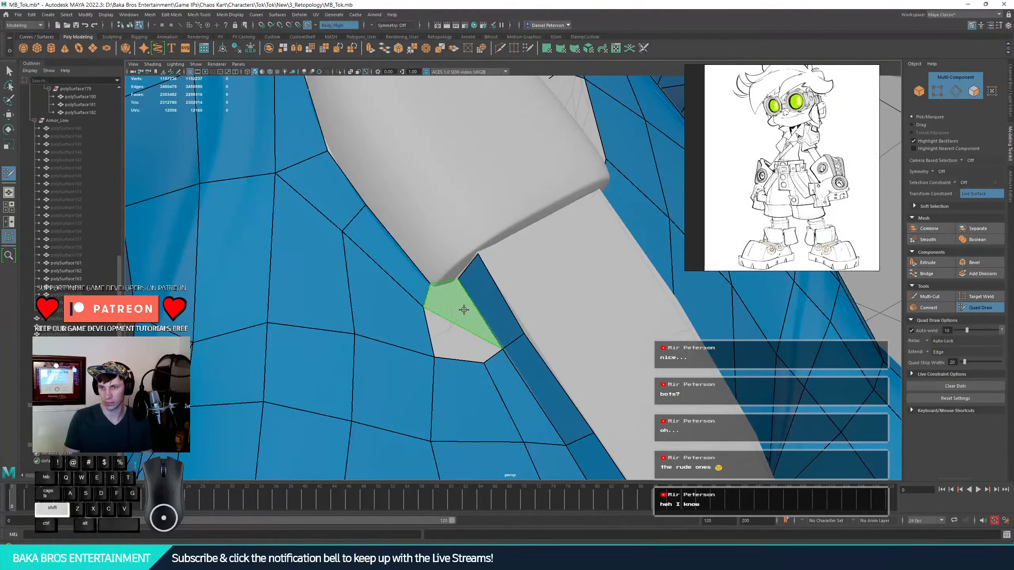
pyautogui.keyDown('shift'); pyautogui.click(451, 315); pyautogui.keyUp('shift')
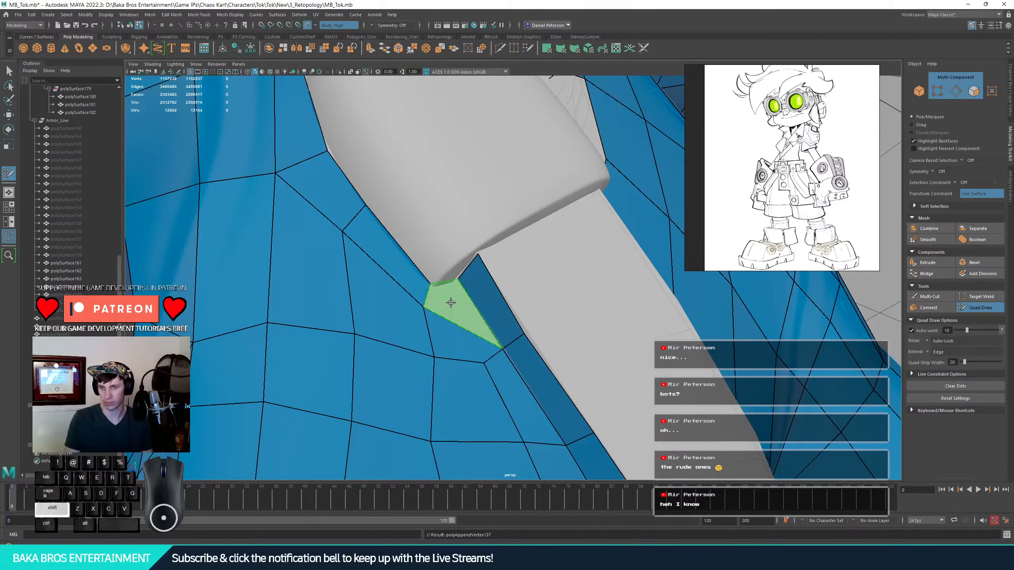
pyautogui.hotkey('ctrl', 'z')
pyautogui.hotkey('ctrl', 'z')
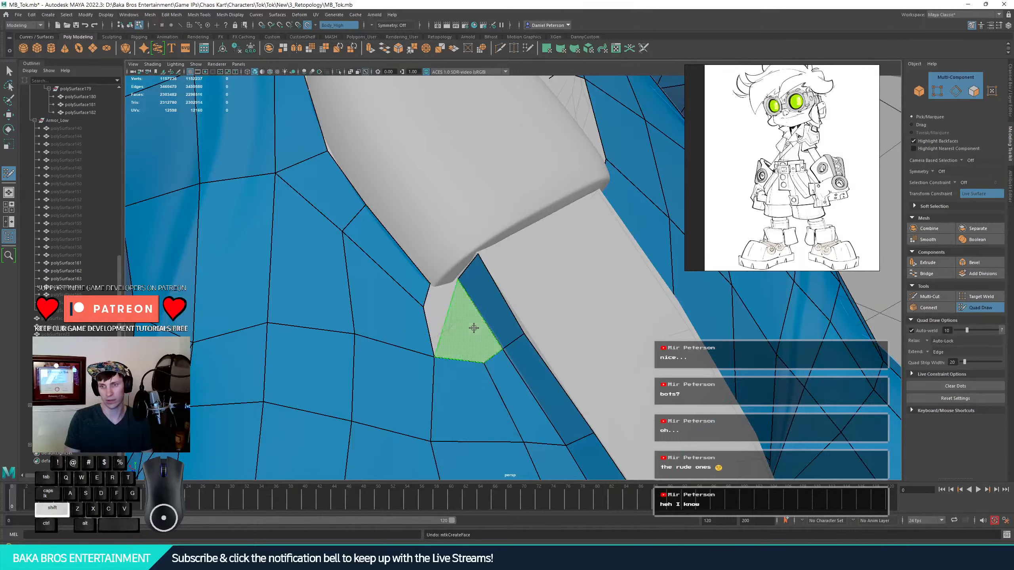
# - Merge and relax the vertices around the hole below the pad's corner, then fill it with a quad
pyautogui.moveTo(424, 307); pyautogui.dragTo(440, 331)
pyautogui.moveTo(484, 362)
pyautogui.mouseDown()
pyautogui.moveTo(445, 334)
pyautogui.moveTo(402, 366)
pyautogui.moveTo(387, 360)
pyautogui.mouseUp()
pyautogui.keyDown('shift'); pyautogui.moveTo(383, 360); pyautogui.dragTo(389, 399); pyautogui.keyUp('shift')
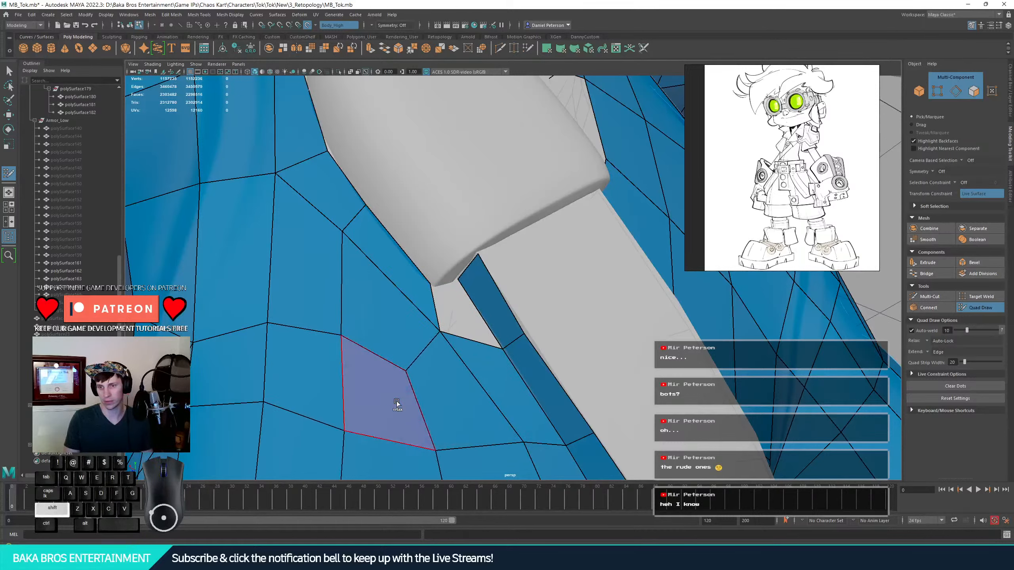
pyautogui.keyDown('shift'); pyautogui.click(454, 300); pyautogui.keyUp('shift')
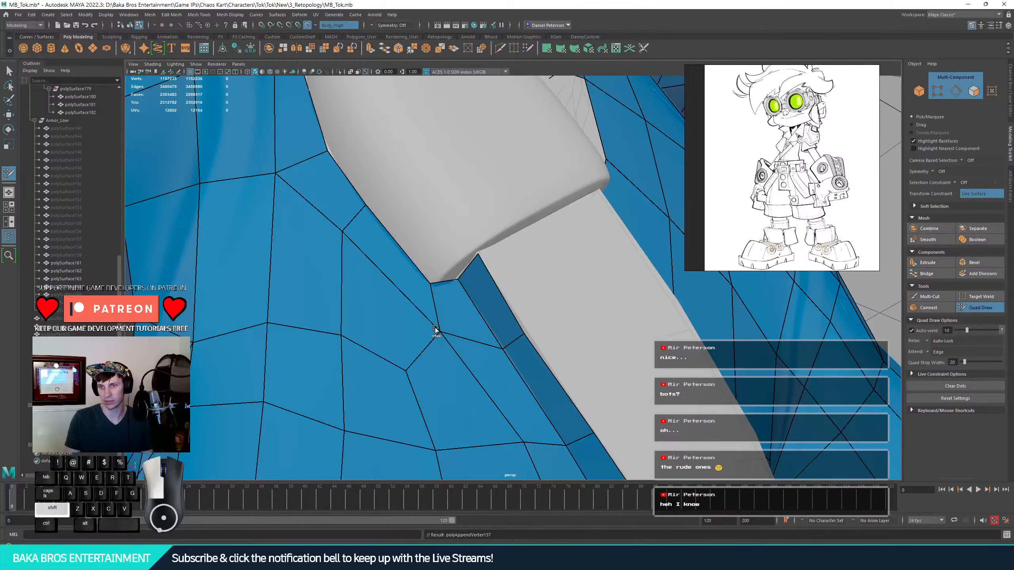
# - Shift the two mesh vertices at the pad's lower corner and outer edge to follow the pad's outline
pyautogui.keyDown('alt'); pyautogui.moveTo(423, 339); pyautogui.dragTo(424, 300, button='right'); pyautogui.keyUp('alt')
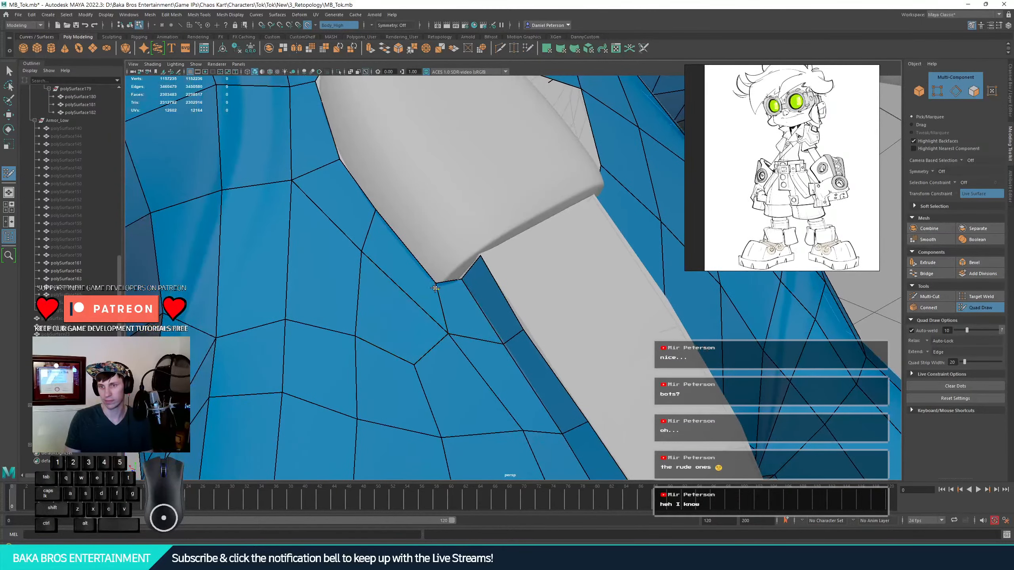
pyautogui.moveTo(435, 288); pyautogui.dragTo(433, 290)
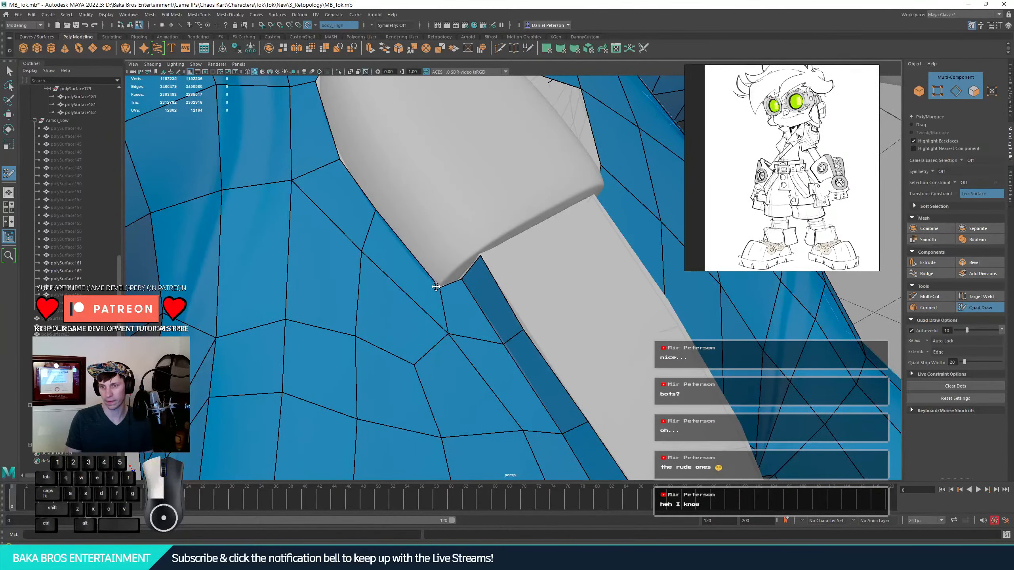
pyautogui.moveTo(376, 214); pyautogui.dragTo(377, 225)
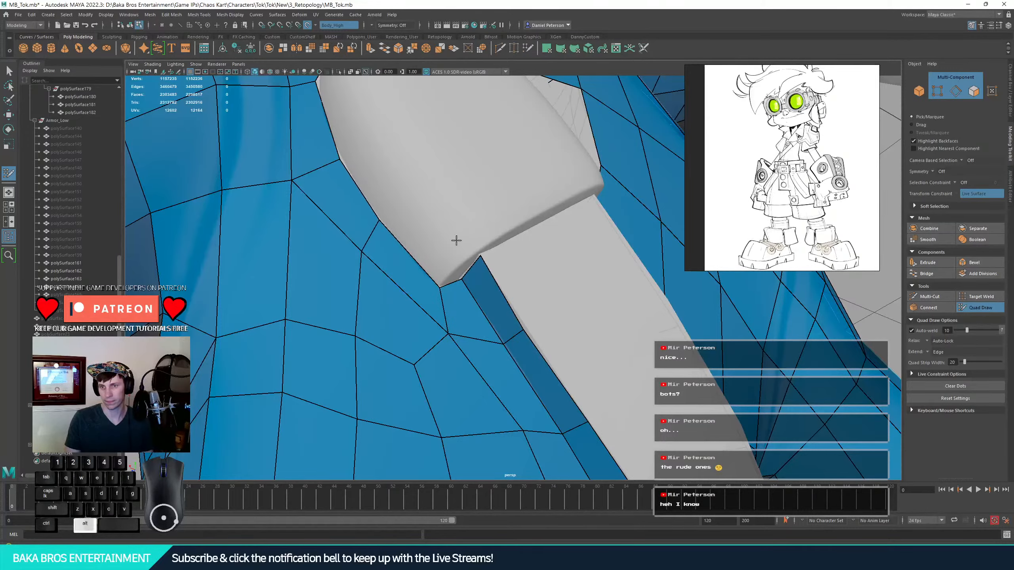
# - Add a quad across the pad's lower corner, continuing from the end of the strap's side wall
pyautogui.keyDown('alt'); pyautogui.moveTo(457, 241); pyautogui.dragTo(456, 192, button='right'); pyautogui.keyUp('alt')
pyautogui.keyDown('alt'); pyautogui.moveTo(455, 193); pyautogui.dragTo(493, 216); pyautogui.keyUp('alt')
pyautogui.keyDown('alt'); pyautogui.moveTo(494, 216); pyautogui.dragTo(609, 392, button='right'); pyautogui.keyUp('alt')
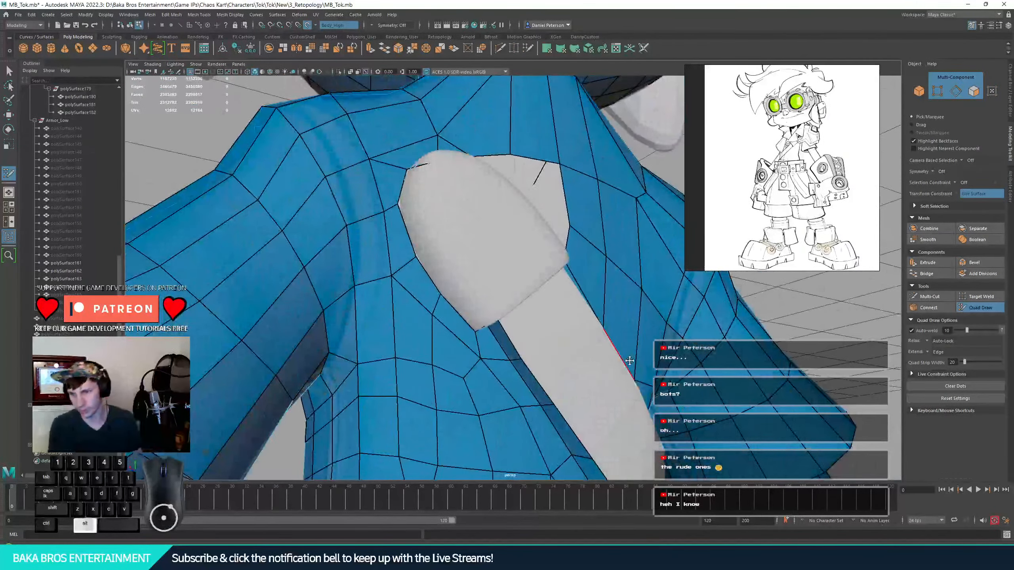
pyautogui.keyDown('alt'); pyautogui.moveTo(630, 361); pyautogui.dragTo(579, 348); pyautogui.keyUp('alt')
pyautogui.keyDown('alt'); pyautogui.moveTo(579, 348); pyautogui.dragTo(607, 364, button='right'); pyautogui.keyUp('alt')
pyautogui.keyDown('alt'); pyautogui.moveTo(565, 324); pyautogui.dragTo(451, 270); pyautogui.keyUp('alt')
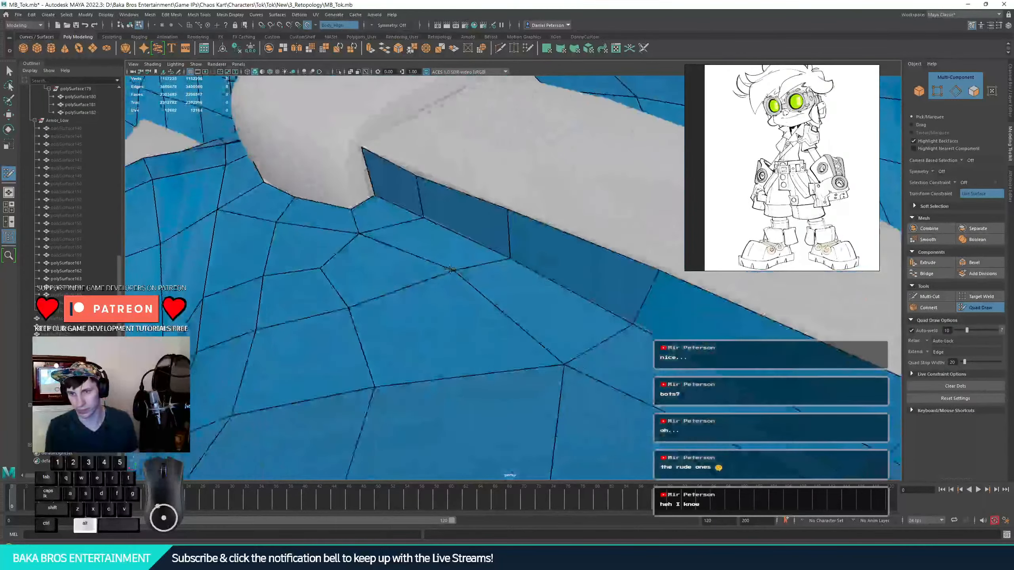
pyautogui.keyDown('alt'); pyautogui.moveTo(383, 204); pyautogui.dragTo(433, 284, button='middle'); pyautogui.keyUp('alt')
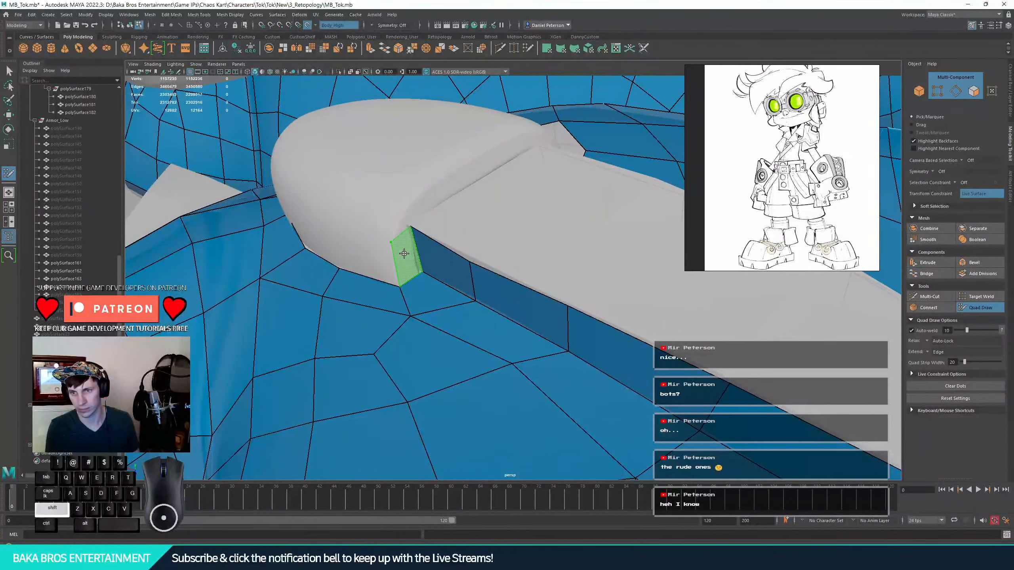
pyautogui.keyDown('alt'); pyautogui.moveTo(443, 226); pyautogui.dragTo(595, 255); pyautogui.keyUp('alt')
pyautogui.keyDown('alt'); pyautogui.moveTo(595, 256); pyautogui.dragTo(463, 240, button='right'); pyautogui.keyUp('alt')
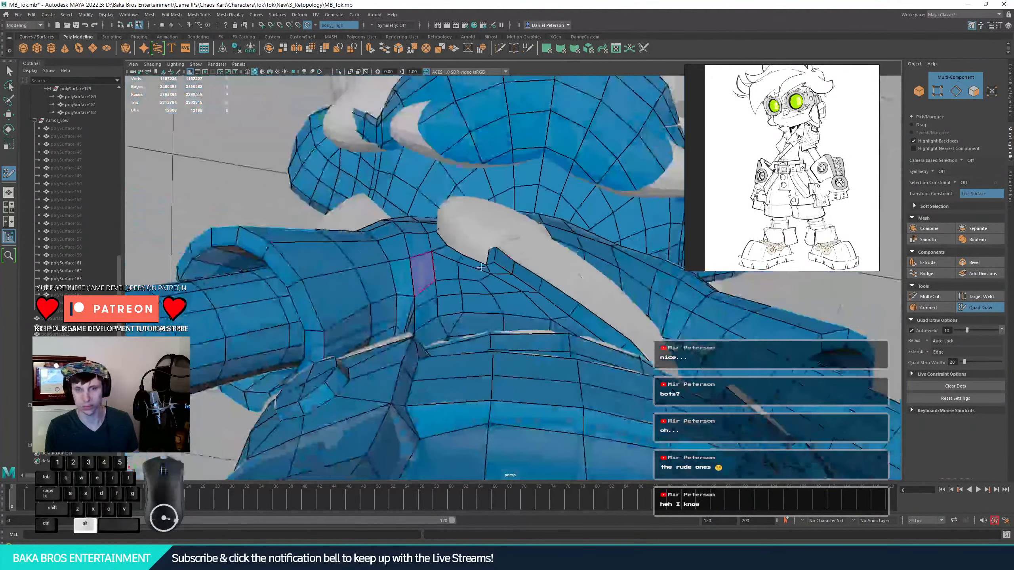
pyautogui.keyDown('alt'); pyautogui.moveTo(463, 239); pyautogui.dragTo(495, 276); pyautogui.keyUp('alt')
pyautogui.keyDown('alt'); pyautogui.moveTo(495, 275); pyautogui.dragTo(523, 271, button='right'); pyautogui.keyUp('alt')
pyautogui.keyDown('alt'); pyautogui.moveTo(523, 272); pyautogui.dragTo(469, 258); pyautogui.keyUp('alt')
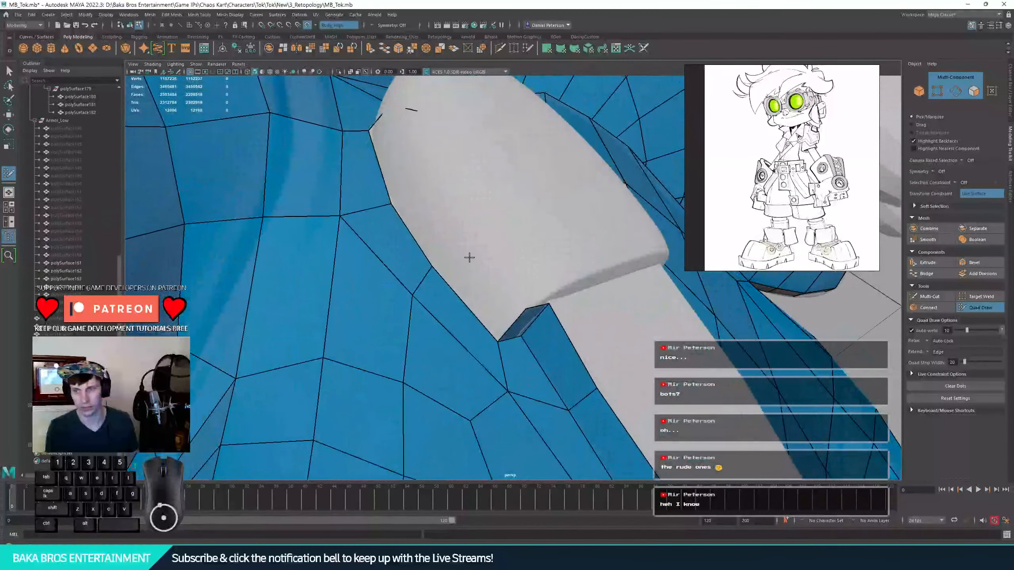
# - Build a strip of three quads along the pad's outer side, connecting it to the quad at the lower corner
pyautogui.click(431, 177)
pyautogui.moveTo(430, 177)
pyautogui.keyDown('alt'); pyautogui.mouseDown()
pyautogui.moveTo(489, 235)
pyautogui.moveTo(480, 240)
pyautogui.mouseUp(); pyautogui.keyUp('alt')
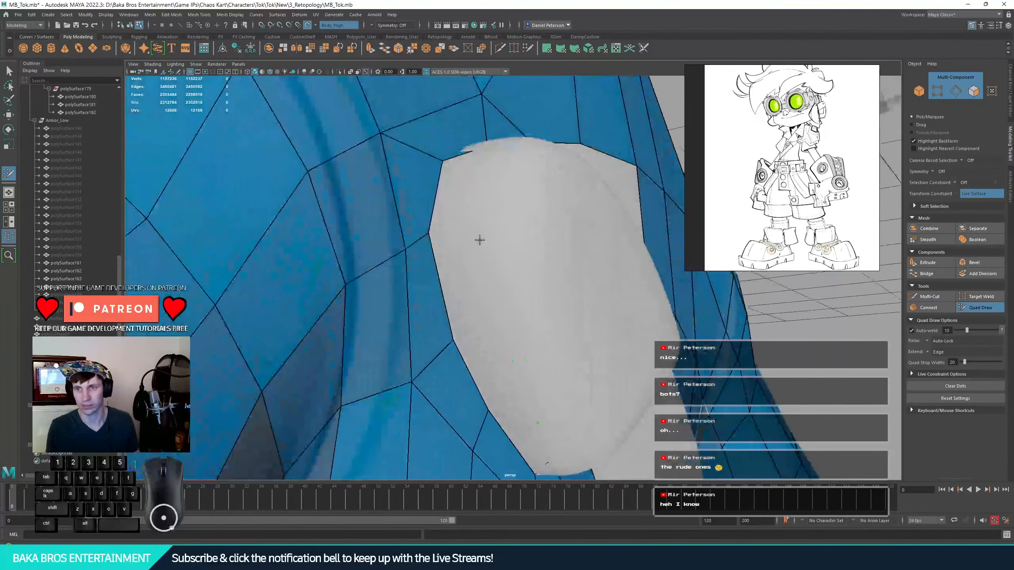
pyautogui.click(500, 326)
pyautogui.keyDown('shift'); pyautogui.click(538, 340); pyautogui.keyUp('shift')
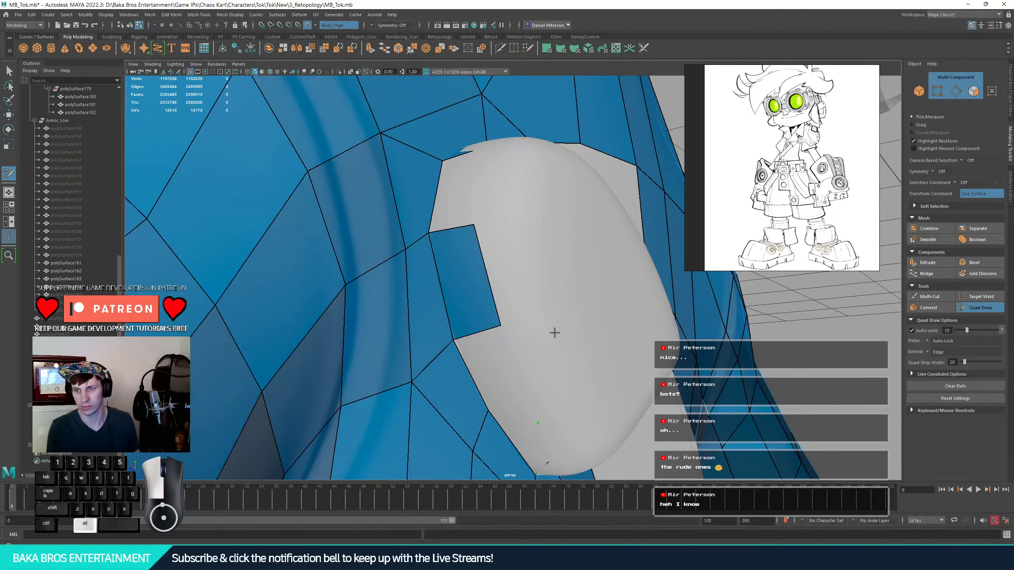
pyautogui.keyDown('alt'); pyautogui.moveTo(552, 335); pyautogui.dragTo(520, 260); pyautogui.keyUp('alt')
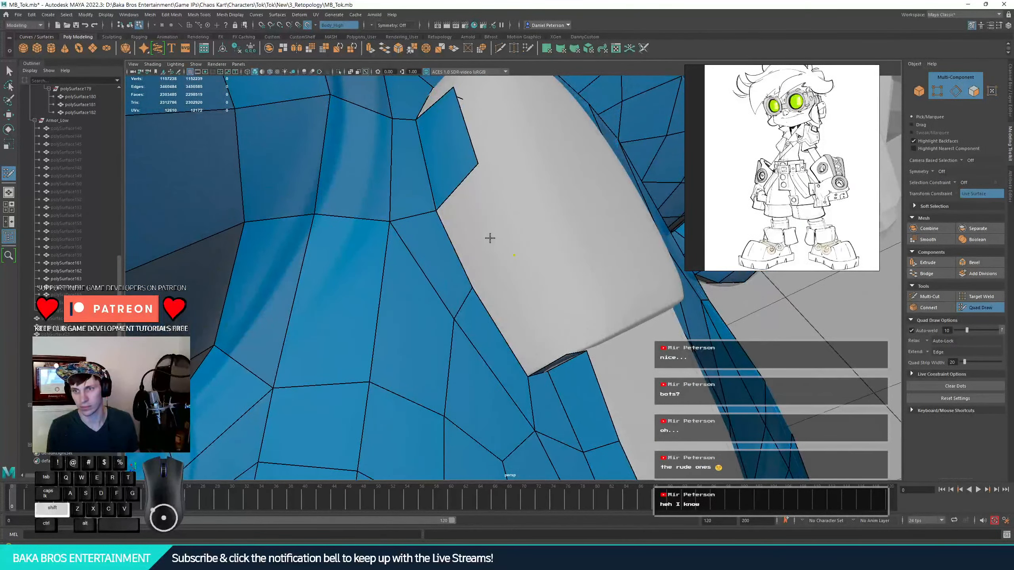
pyautogui.keyDown('shift'); pyautogui.click(495, 280); pyautogui.keyUp('shift')
pyautogui.keyDown('alt'); pyautogui.moveTo(543, 306); pyautogui.dragTo(539, 285); pyautogui.keyUp('alt')
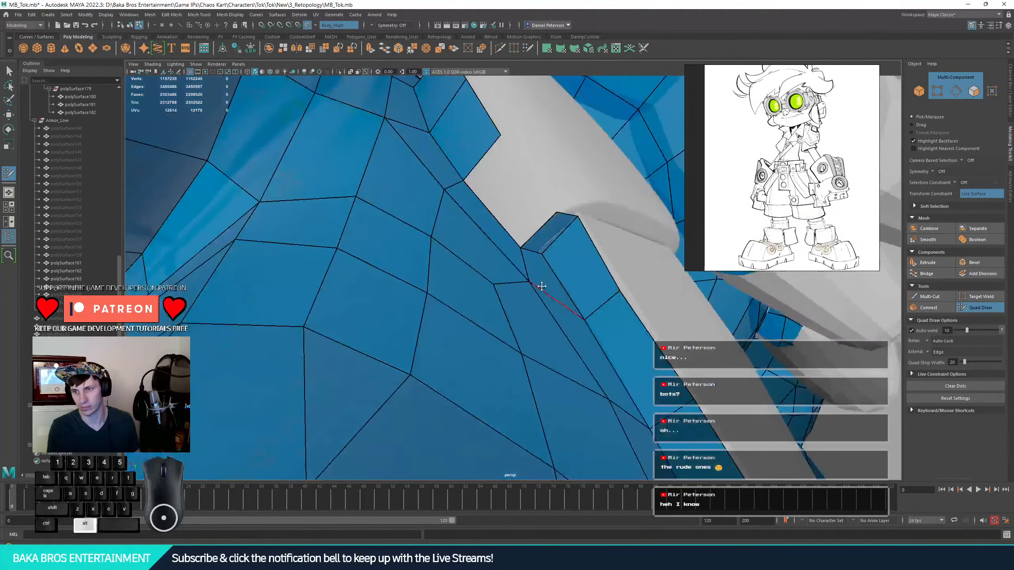
pyautogui.keyDown('shift'); pyautogui.click(525, 198); pyautogui.keyUp('shift')
pyautogui.hotkey('ctrl', 'z')
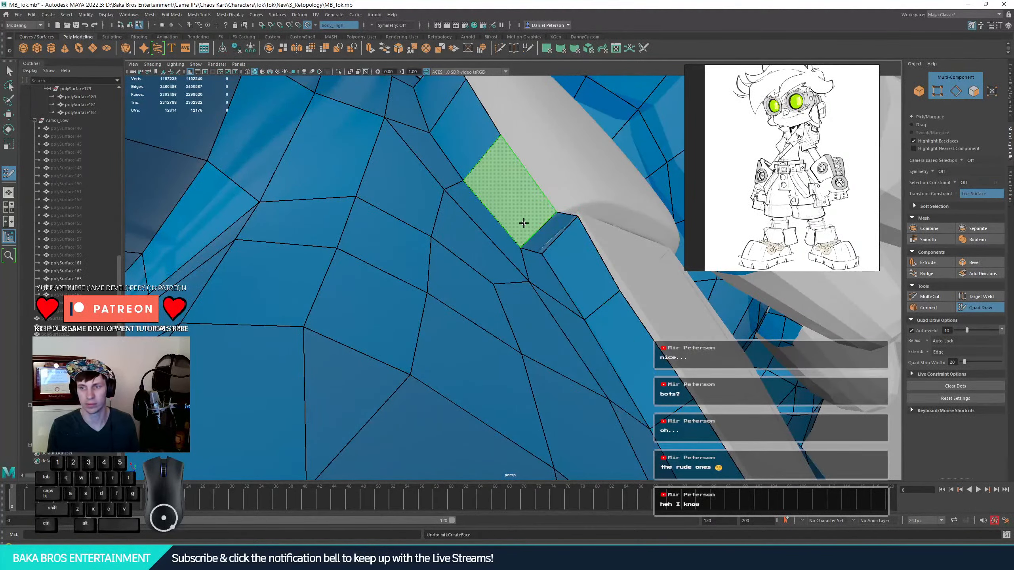
pyautogui.keyDown('shift'); pyautogui.click(523, 223); pyautogui.keyUp('shift')
# - Extend the pad's side strip upward by one quad and lay a second row of quads beside it over the pad
pyautogui.keyDown('alt'); pyautogui.moveTo(575, 208); pyautogui.dragTo(541, 220); pyautogui.keyUp('alt')
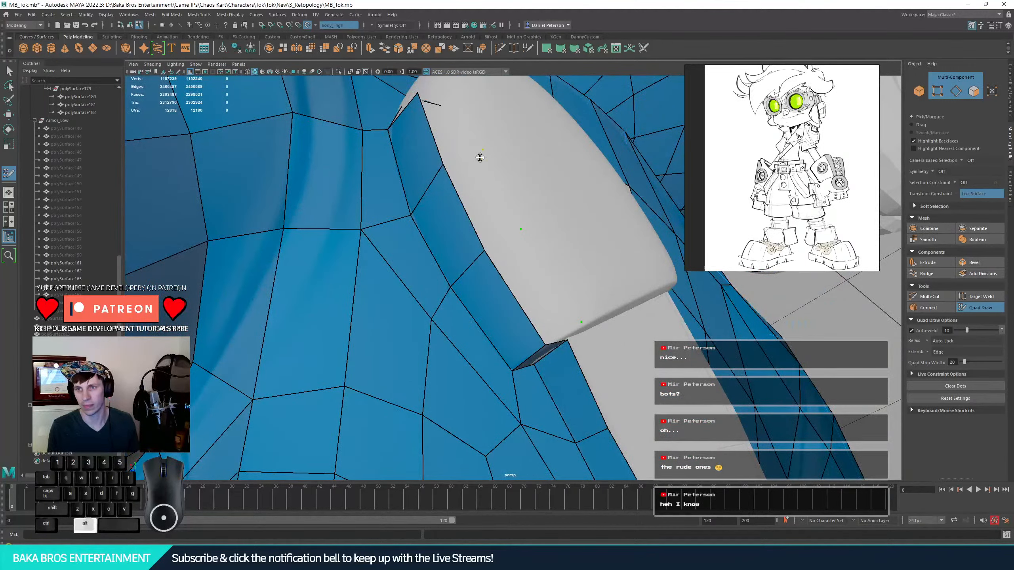
pyautogui.keyDown('alt'); pyautogui.moveTo(480, 158); pyautogui.dragTo(513, 279); pyautogui.keyUp('alt')
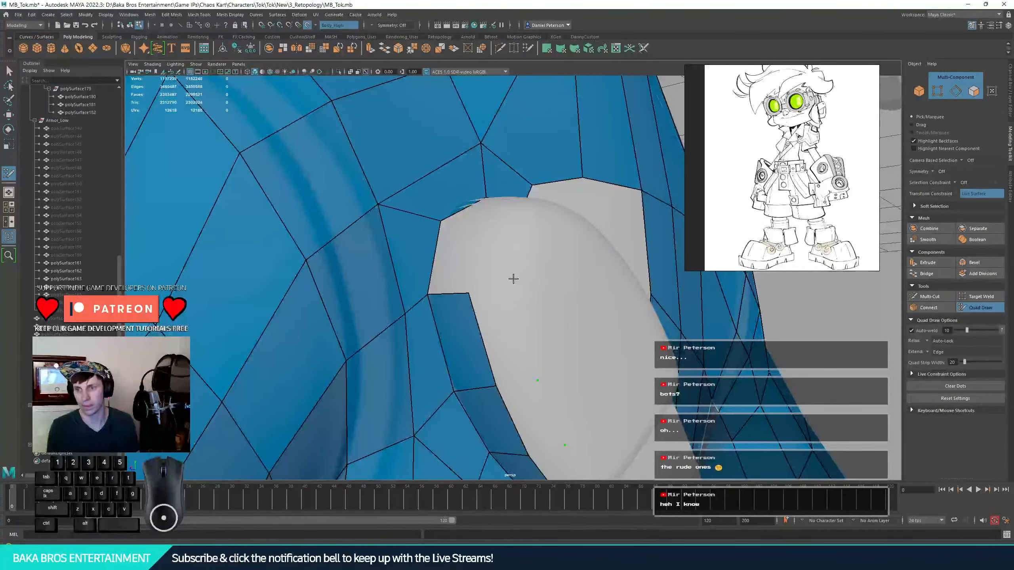
pyautogui.click(487, 219)
pyautogui.keyDown('alt'); pyautogui.moveTo(473, 281); pyautogui.dragTo(527, 300); pyautogui.keyUp('alt')
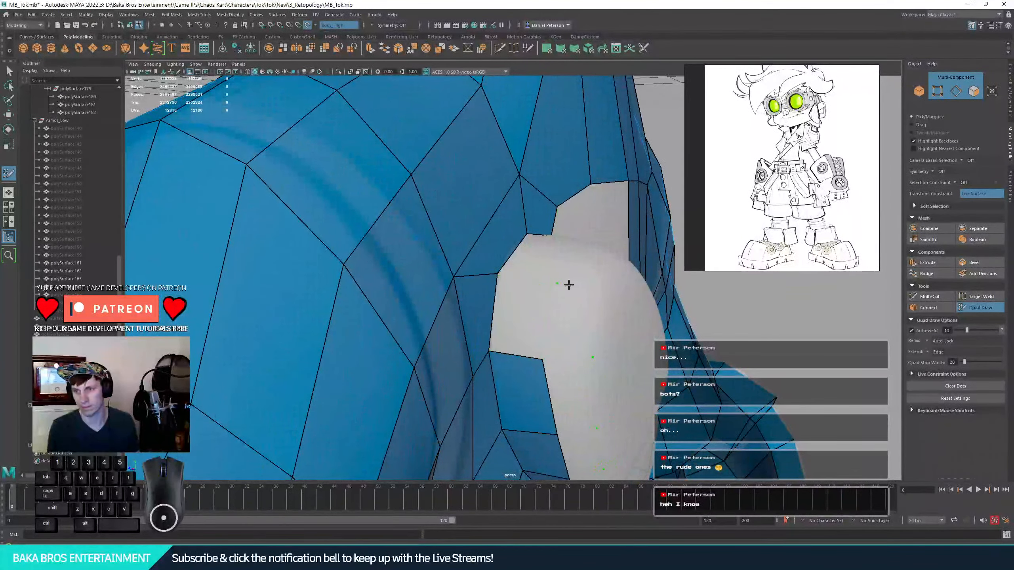
pyautogui.keyDown('shift'); pyautogui.click(555, 285); pyautogui.keyUp('shift')
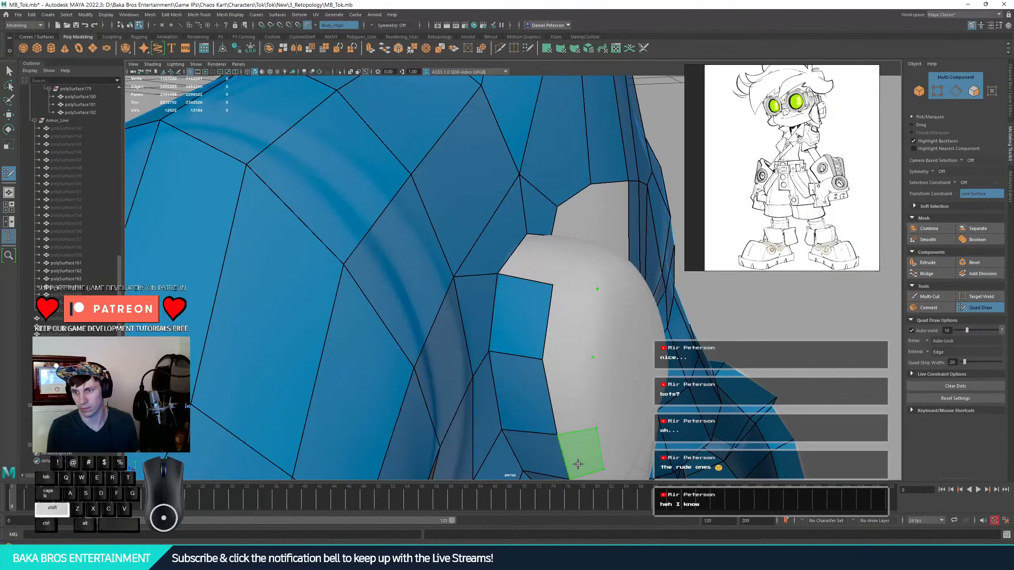
pyautogui.keyDown('shift'); pyautogui.click(572, 325); pyautogui.keyUp('shift')
pyautogui.keyDown('shift'); pyautogui.click(573, 394); pyautogui.keyUp('shift')
pyautogui.keyDown('shift'); pyautogui.click(581, 453); pyautogui.keyUp('shift')
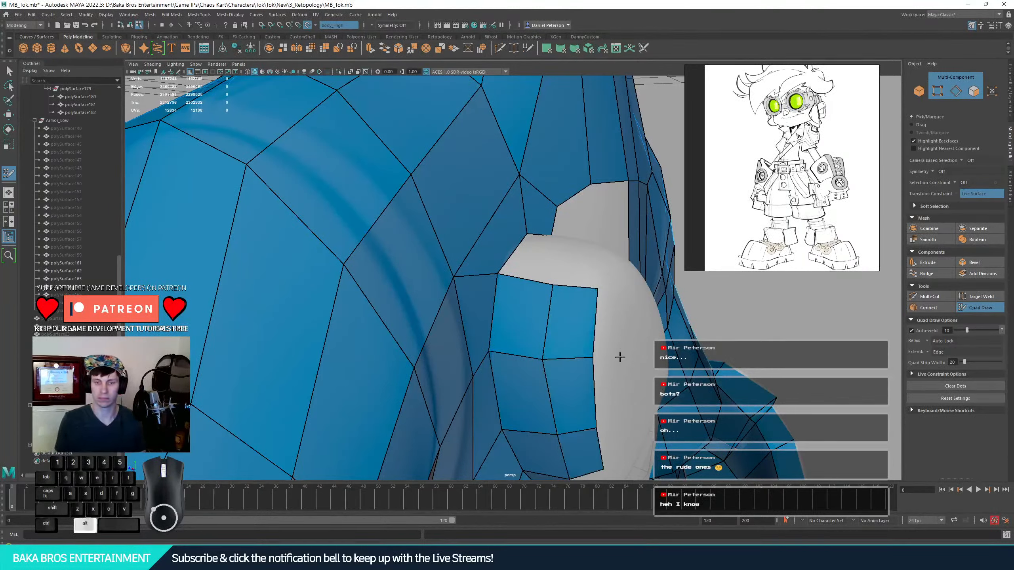
pyautogui.keyDown('alt'); pyautogui.moveTo(619, 357); pyautogui.dragTo(487, 233); pyautogui.keyUp('alt')
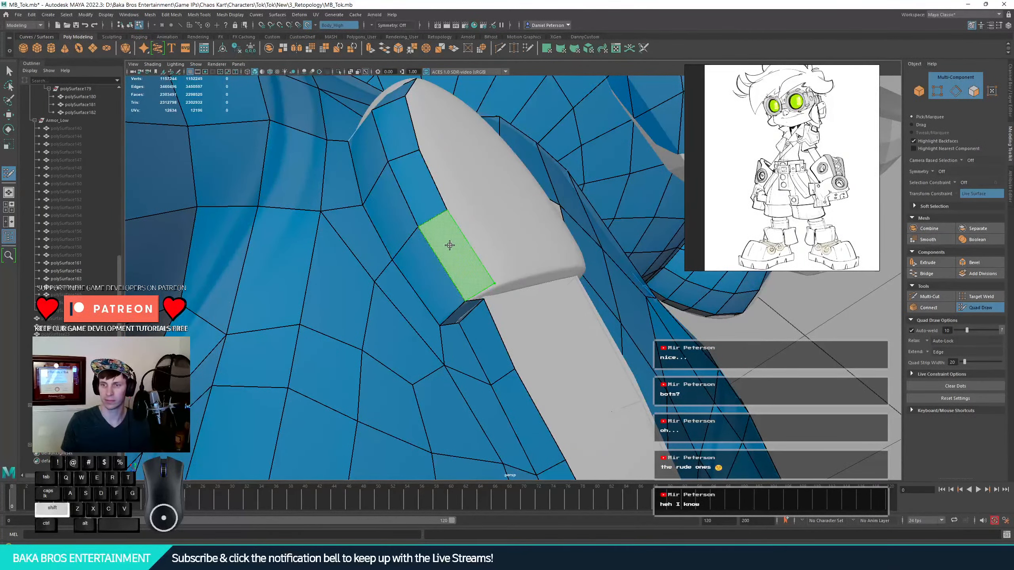
# - Add two quads along the upper edge of the strap's pad, inside the large hole below the neck
pyautogui.moveTo(491, 180)
pyautogui.keyDown('alt'); pyautogui.mouseDown()
pyautogui.moveTo(466, 163)
pyautogui.moveTo(423, 236)
pyautogui.mouseUp(); pyautogui.keyUp('alt')
pyautogui.keyDown('alt'); pyautogui.moveTo(423, 236); pyautogui.dragTo(175, 218, button='right'); pyautogui.keyUp('alt')
pyautogui.keyDown('alt'); pyautogui.moveTo(423, 255); pyautogui.dragTo(459, 268); pyautogui.keyUp('alt')
pyautogui.keyDown('alt'); pyautogui.moveTo(460, 267); pyautogui.dragTo(500, 321, button='right'); pyautogui.keyUp('alt')
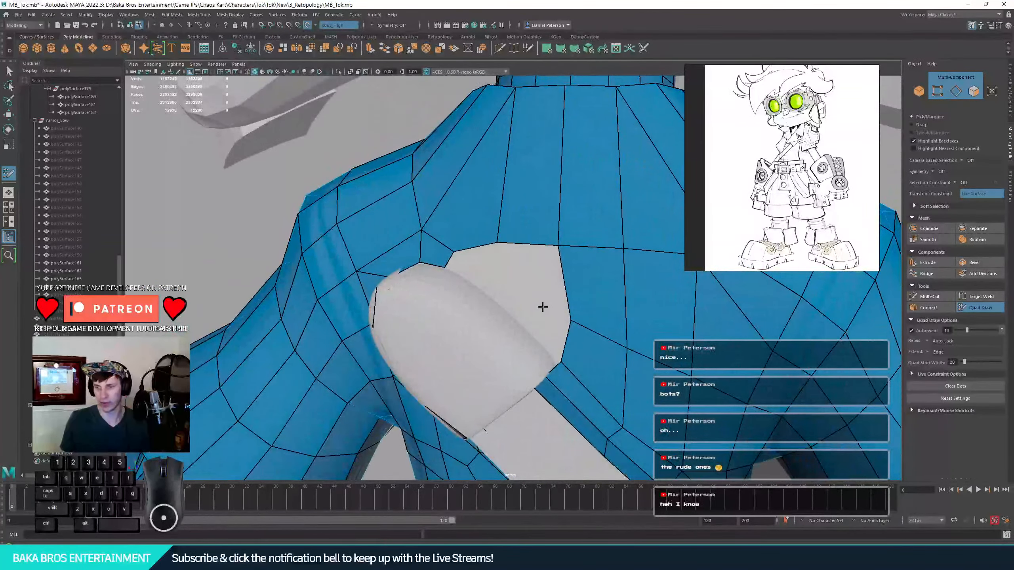
pyautogui.click(503, 304)
pyautogui.keyDown('shift'); pyautogui.click(471, 271); pyautogui.keyUp('shift')
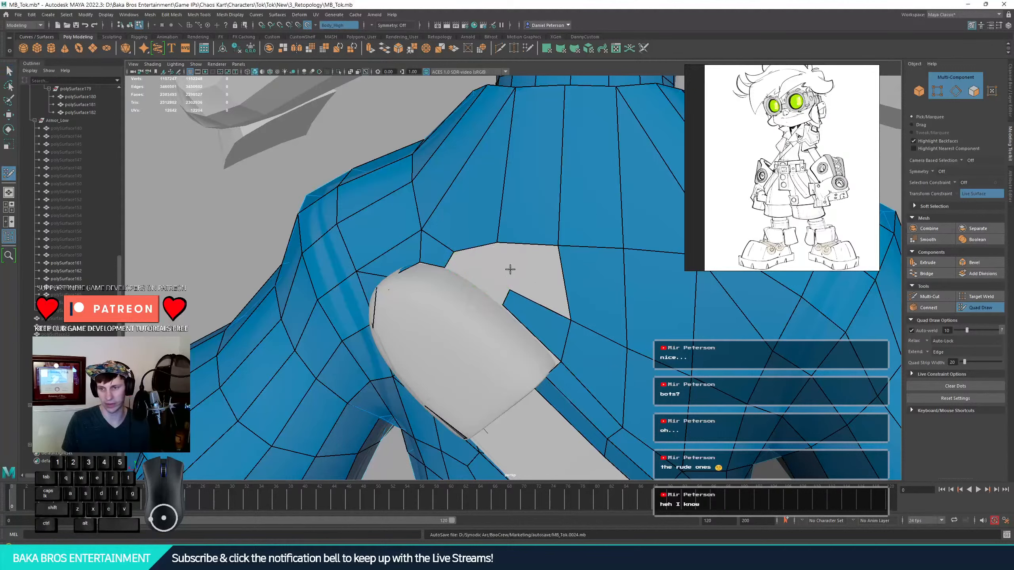
pyautogui.keyDown('shift'); pyautogui.click(478, 281); pyautogui.keyUp('shift')
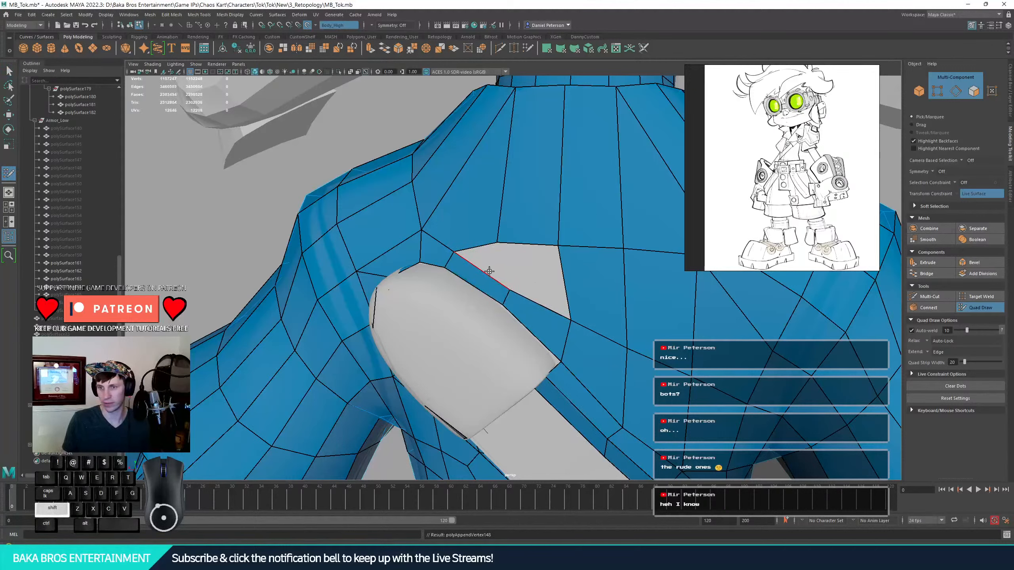
# - Raise the hole's upper border vertices, delete the lower quad beside the pad, and reposition the remaining quad's vertices
pyautogui.moveTo(462, 262); pyautogui.dragTo(518, 230)
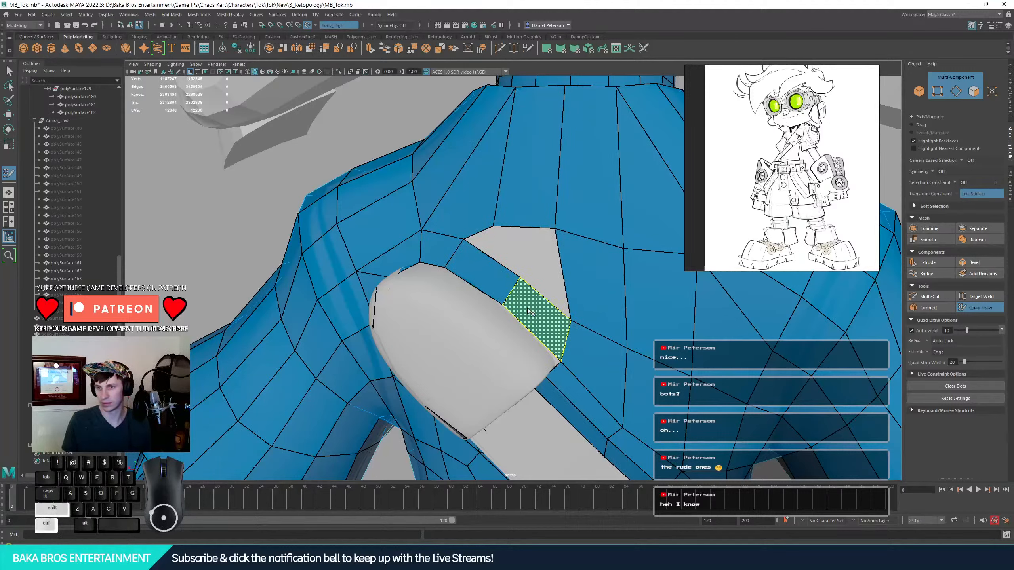
pyautogui.keyDown('ctrl'); pyautogui.keyDown('shift'); pyautogui.click(544, 317); pyautogui.keyUp('shift'); pyautogui.keyUp('ctrl')
pyautogui.moveTo(510, 293); pyautogui.dragTo(495, 281)
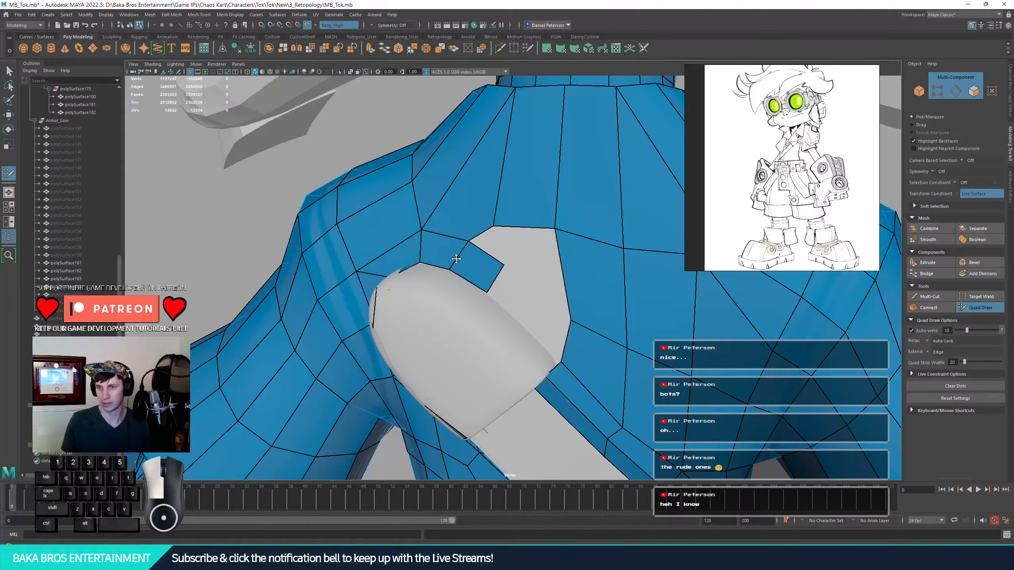
pyautogui.moveTo(453, 256); pyautogui.dragTo(503, 262)
# - Fill the rest of the hole between the pad's upper edge and the torso mesh with three quads
pyautogui.keyDown('shift'); pyautogui.click(539, 280); pyautogui.keyUp('shift')
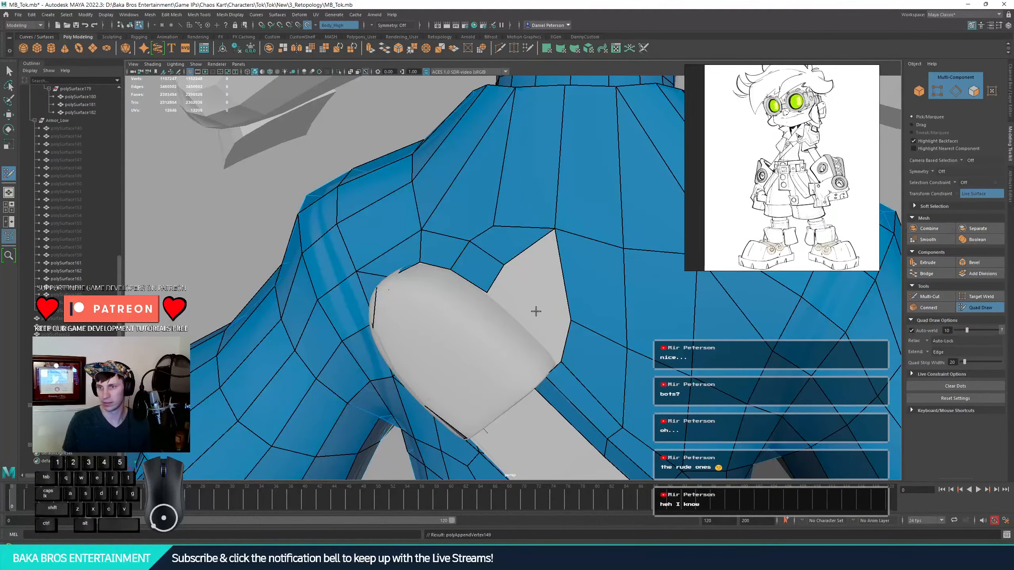
pyautogui.keyDown('shift'); pyautogui.click(541, 271); pyautogui.keyUp('shift')
pyautogui.keyDown('shift'); pyautogui.click(541, 271); pyautogui.keyUp('shift')
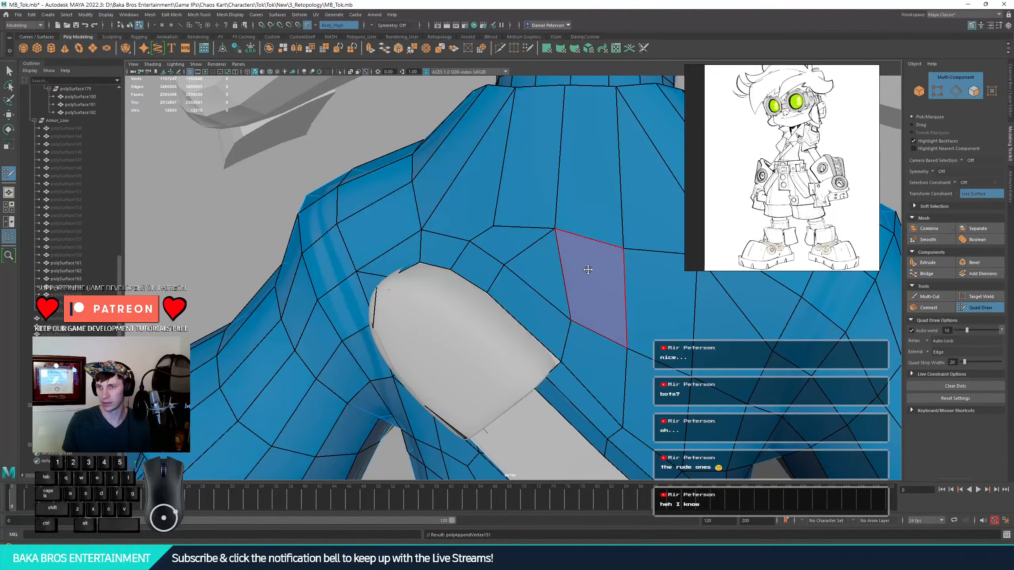
# - Delete the two large quads beside the pad's upper edge, refill the gap with three quads, and relax the surrounding vertices
pyautogui.keyDown('alt'); pyautogui.moveTo(588, 270); pyautogui.dragTo(622, 276, button='right'); pyautogui.keyUp('alt')
pyautogui.keyDown('alt'); pyautogui.moveTo(548, 323); pyautogui.dragTo(558, 329, button='right'); pyautogui.keyUp('alt')
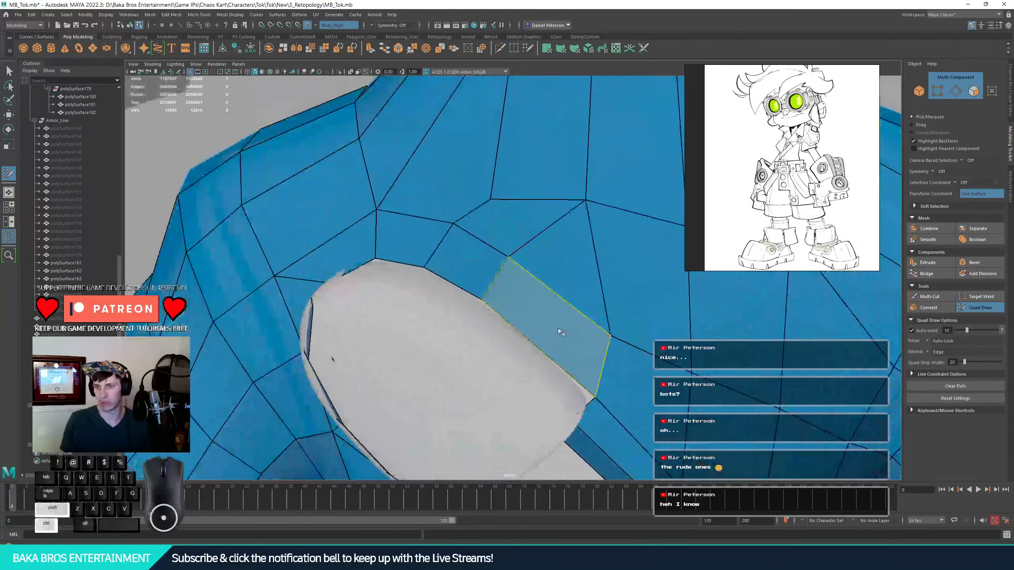
pyautogui.keyDown('ctrl'); pyautogui.keyDown('shift'); pyautogui.click(559, 329); pyautogui.keyUp('shift'); pyautogui.keyUp('ctrl')
pyautogui.keyDown('ctrl'); pyautogui.keyDown('shift'); pyautogui.click(574, 283); pyautogui.keyUp('shift'); pyautogui.keyUp('ctrl')
pyautogui.click(557, 295)
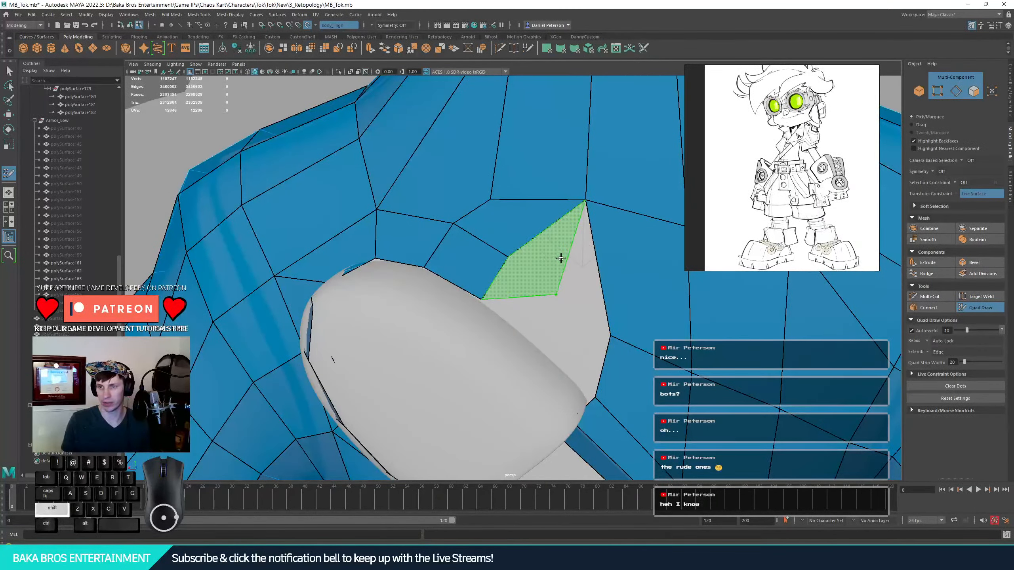
pyautogui.keyDown('shift'); pyautogui.click(561, 303); pyautogui.keyUp('shift')
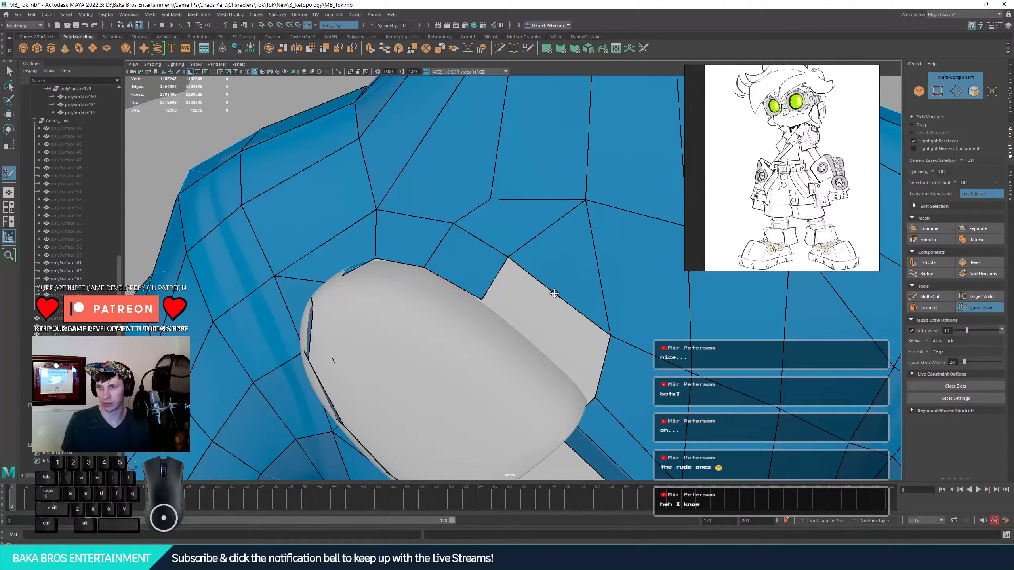
pyautogui.keyDown('shift'); pyautogui.click(530, 334); pyautogui.keyUp('shift')
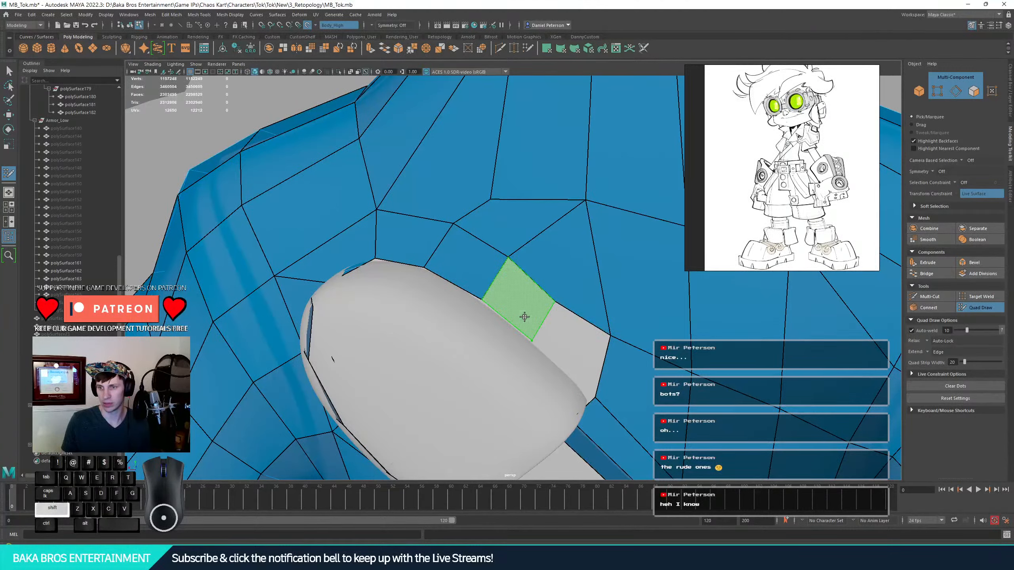
pyautogui.keyDown('shift'); pyautogui.click(571, 351); pyautogui.keyUp('shift')
pyautogui.moveTo(584, 277)
pyautogui.keyDown('shift'); pyautogui.mouseDown()
pyautogui.moveTo(623, 276)
pyautogui.moveTo(580, 204)
pyautogui.moveTo(545, 280)
pyautogui.moveTo(462, 244)
pyautogui.mouseUp(); pyautogui.keyUp('shift')
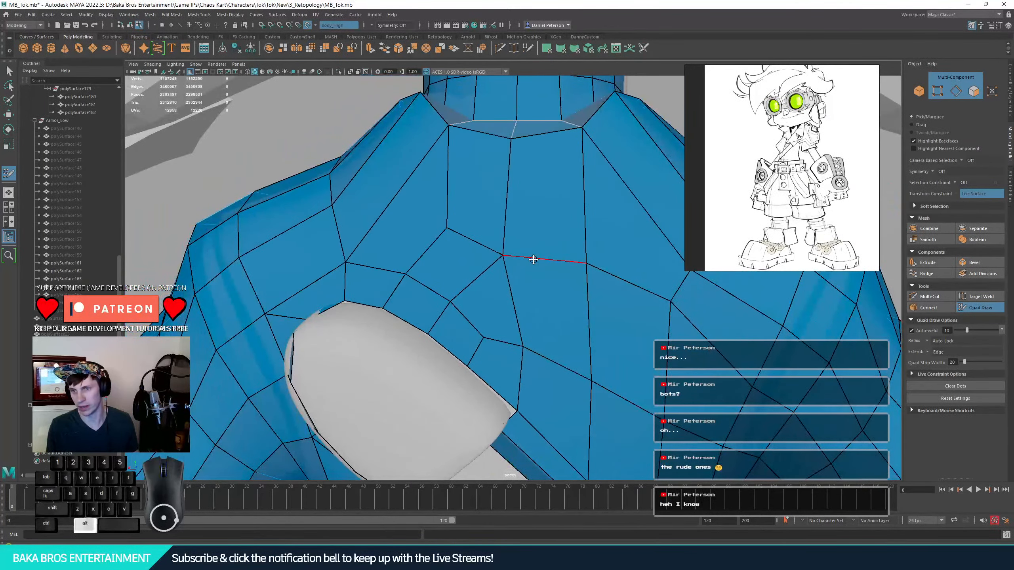
# - Delete the four faces on the chest between the V-neck collar, the strap pad and the horizontal band
pyautogui.moveTo(584, 273)
pyautogui.keyDown('alt'); pyautogui.mouseDown()
pyautogui.moveTo(589, 289)
pyautogui.moveTo(515, 276)
pyautogui.moveTo(527, 280)
pyautogui.moveTo(486, 206)
pyautogui.moveTo(471, 229)
pyautogui.moveTo(384, 199)
pyautogui.mouseUp(); pyautogui.keyUp('alt')
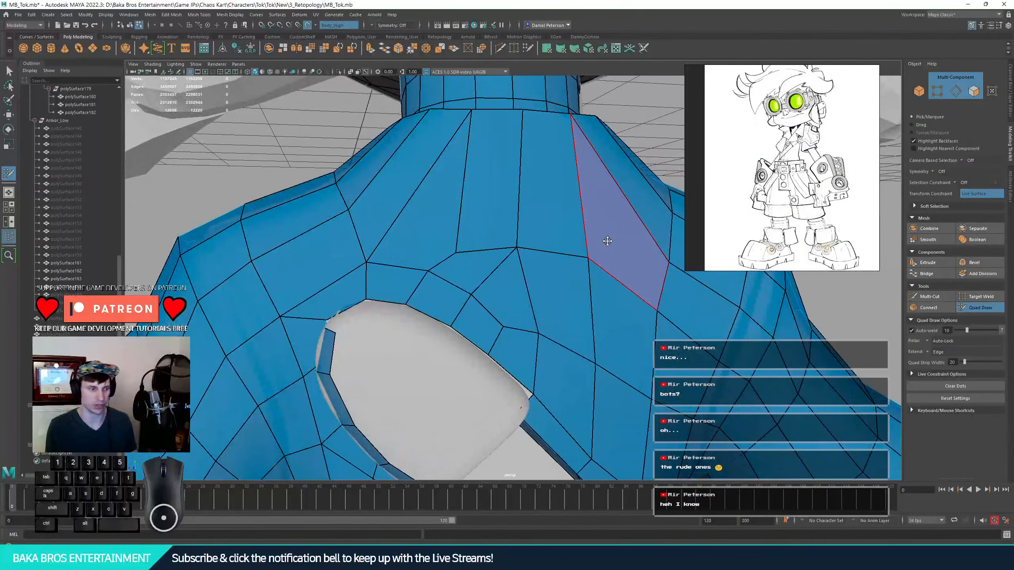
pyautogui.moveTo(607, 240)
pyautogui.keyDown('alt'); pyautogui.mouseDown()
pyautogui.moveTo(442, 215)
pyautogui.moveTo(538, 270)
pyautogui.moveTo(652, 262)
pyautogui.moveTo(537, 285)
pyautogui.moveTo(517, 312)
pyautogui.mouseUp(); pyautogui.keyUp('alt')
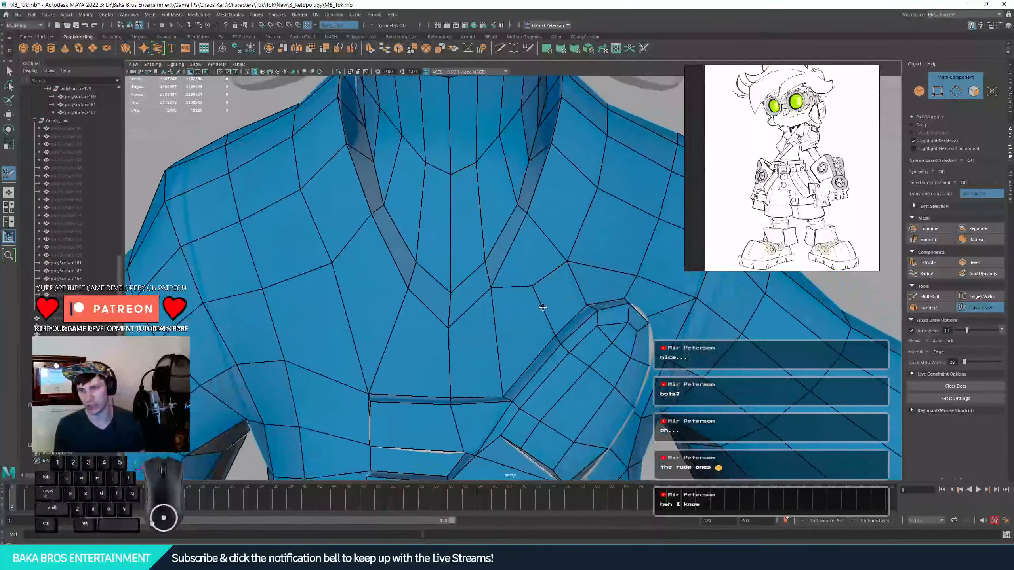
pyautogui.keyDown('ctrl'); pyautogui.keyDown('shift'); pyautogui.click(517, 312); pyautogui.keyUp('shift'); pyautogui.keyUp('ctrl')
pyautogui.keyDown('ctrl'); pyautogui.keyDown('shift'); pyautogui.click(446, 350); pyautogui.keyUp('shift'); pyautogui.keyUp('ctrl')
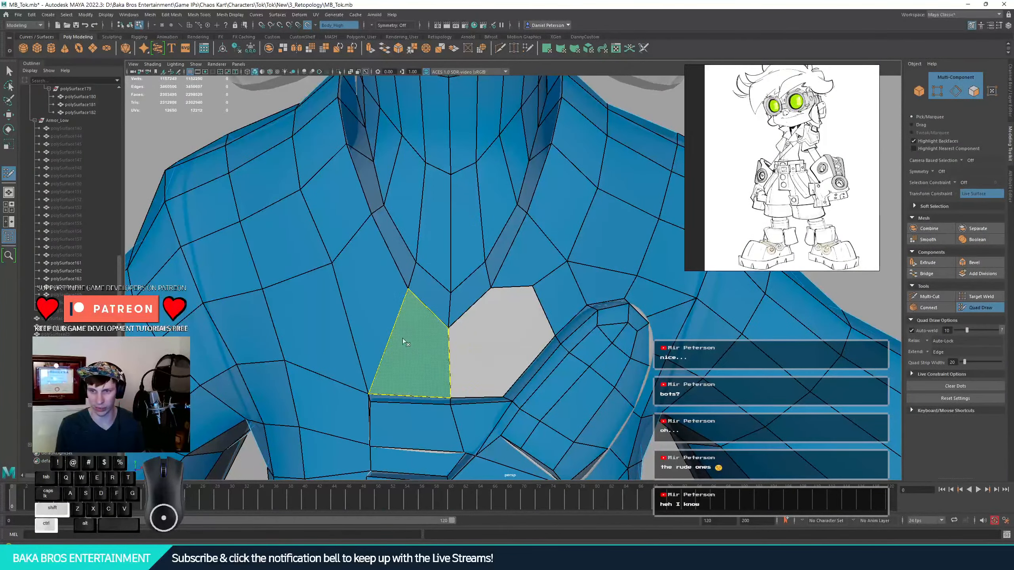
pyautogui.keyDown('ctrl'); pyautogui.keyDown('shift'); pyautogui.click(402, 338); pyautogui.keyUp('shift'); pyautogui.keyUp('ctrl')
pyautogui.keyDown('ctrl'); pyautogui.keyDown('shift'); pyautogui.click(375, 300); pyautogui.keyUp('shift'); pyautogui.keyUp('ctrl')
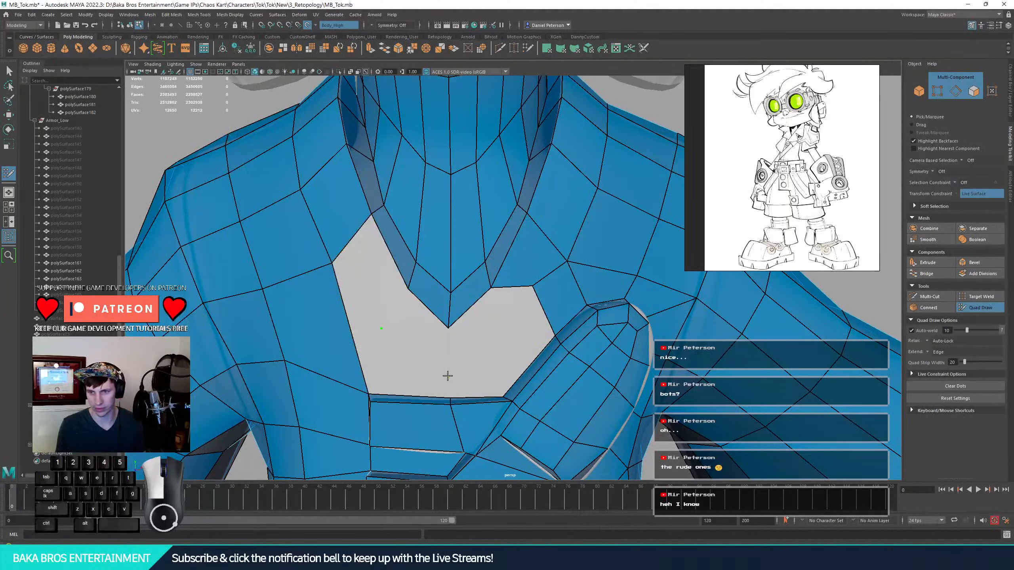
# - Place new points below the V-neck and add a row of three quads following the collar's lower edge
pyautogui.press('shift')
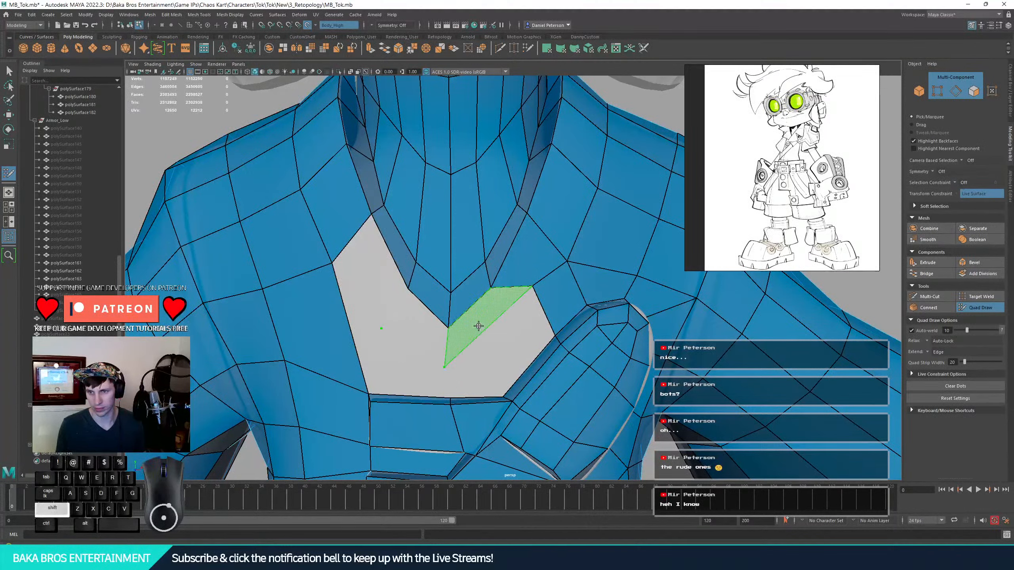
pyautogui.keyDown('shift'); pyautogui.click(475, 328); pyautogui.keyUp('shift')
pyautogui.keyDown('shift'); pyautogui.click(415, 320); pyautogui.keyUp('shift')
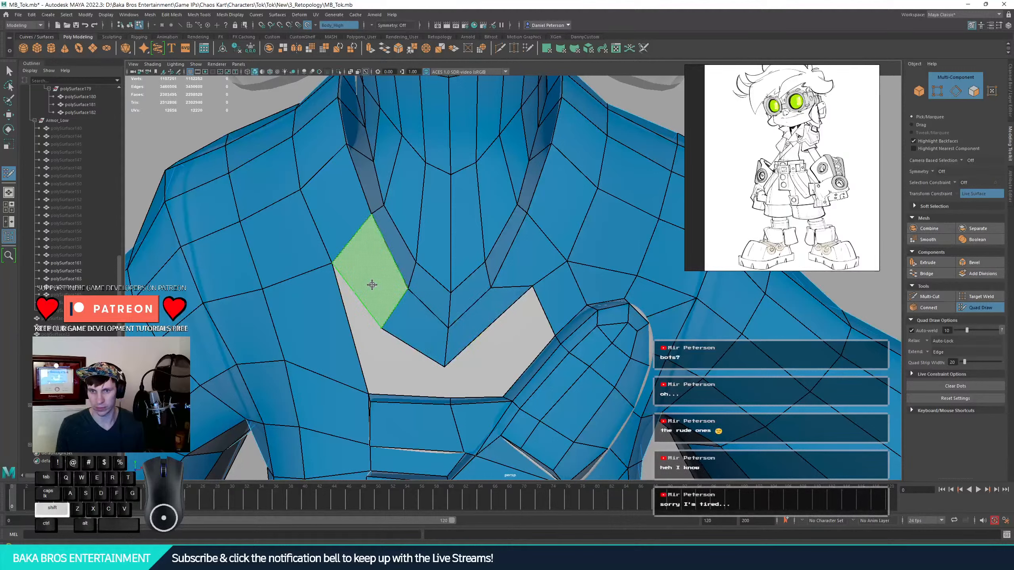
pyautogui.keyDown('shift'); pyautogui.click(384, 289); pyautogui.keyUp('shift')
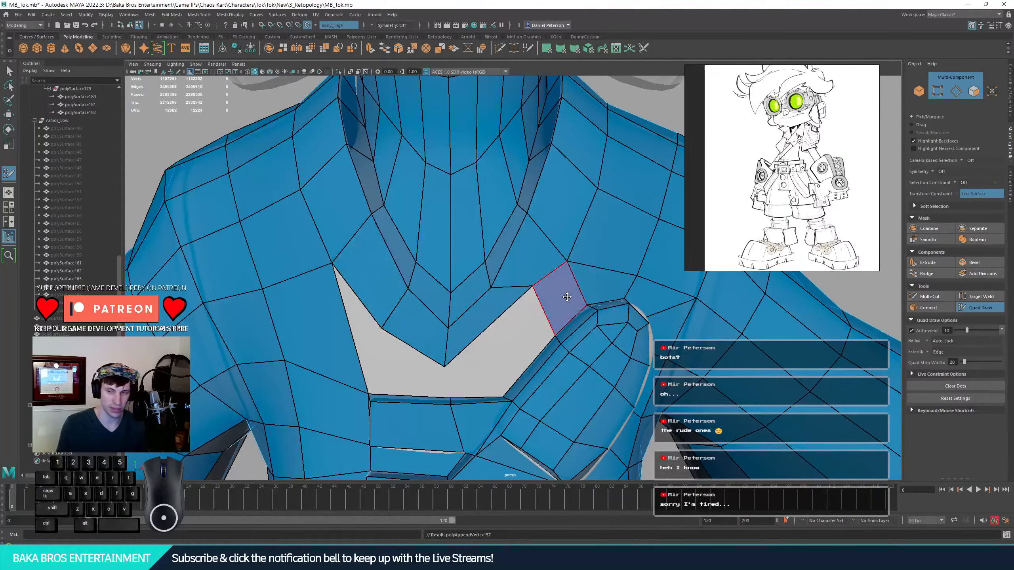
# - Move the lower corner of the quad between the V-neck and the strap pad and relax the vertices above it
pyautogui.moveTo(535, 287); pyautogui.dragTo(521, 305)
pyautogui.keyDown('shift'); pyautogui.moveTo(565, 260); pyautogui.dragTo(547, 268); pyautogui.keyUp('shift')
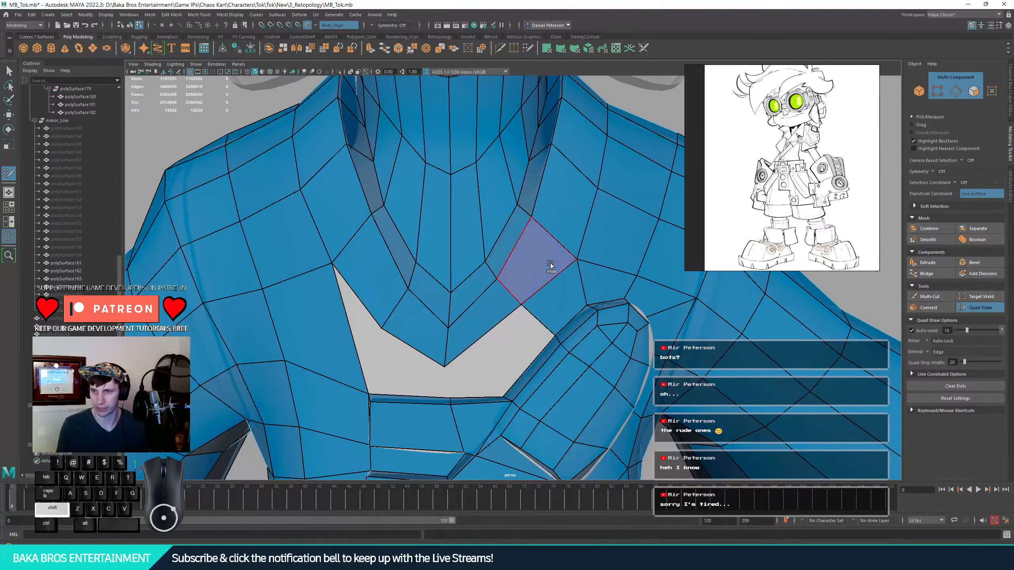
pyautogui.moveTo(499, 280)
pyautogui.keyDown('alt'); pyautogui.mouseDown(button='right')
pyautogui.moveTo(531, 260)
pyautogui.moveTo(519, 264)
pyautogui.mouseUp(button='right'); pyautogui.keyUp('alt')
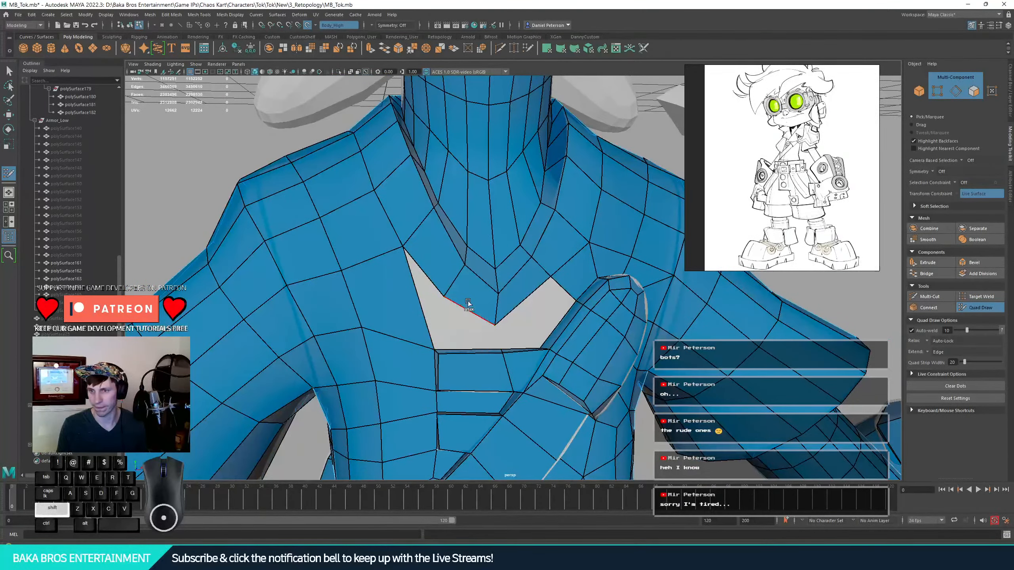
pyautogui.keyDown('shift'); pyautogui.click(503, 331); pyautogui.keyUp('shift')
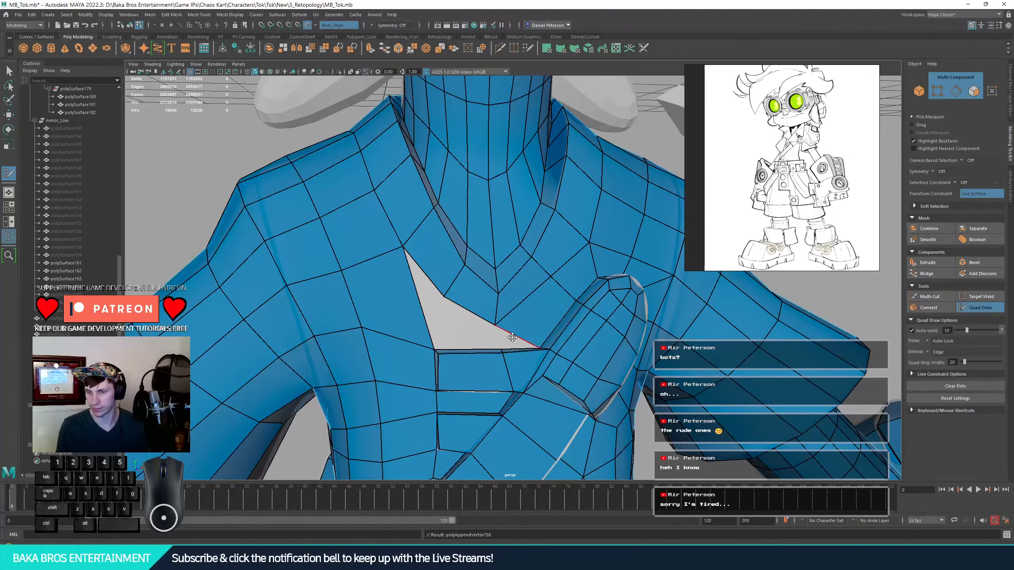
pyautogui.hotkey('ctrl', 'z')
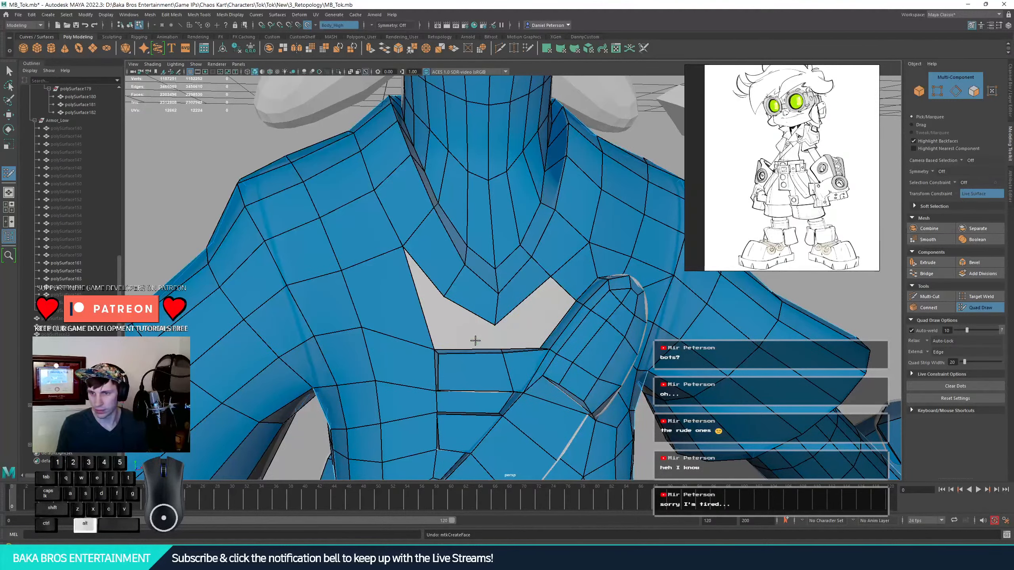
# - Straighten the lower edge of the collar row and fill the chest gap on the side away from the strap pad
pyautogui.keyDown('alt'); pyautogui.moveTo(475, 341); pyautogui.dragTo(523, 339, button='right'); pyautogui.keyUp('alt')
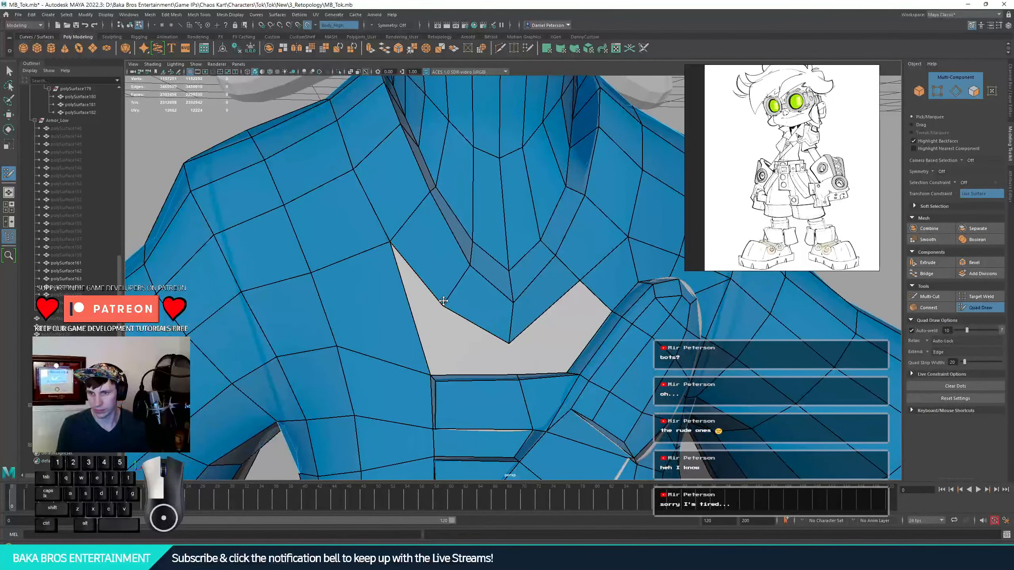
pyautogui.press('shift')
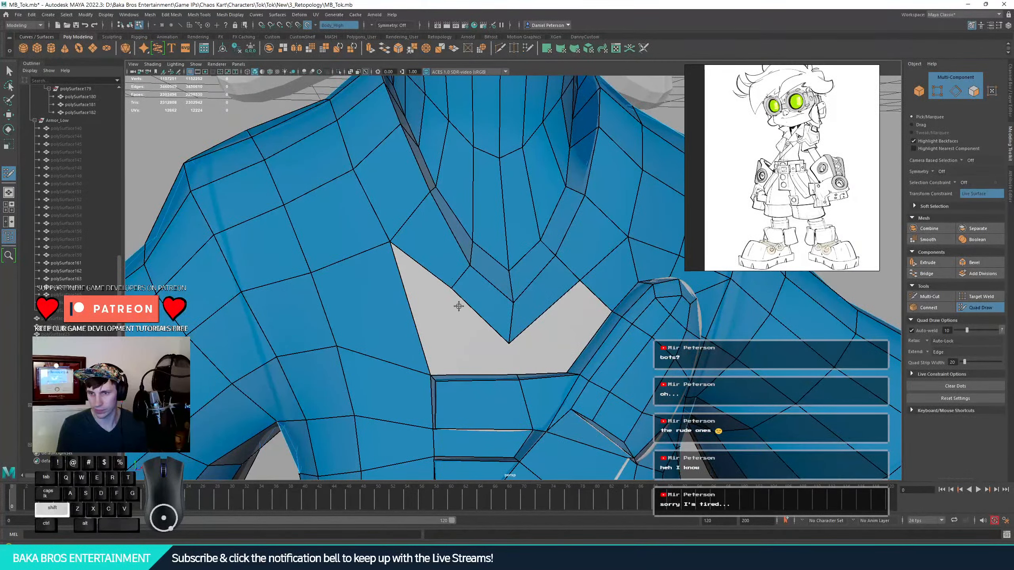
pyautogui.keyDown('shift'); pyautogui.click(513, 352); pyautogui.keyUp('shift')
pyautogui.keyDown('shift'); pyautogui.click(514, 359); pyautogui.keyUp('shift')
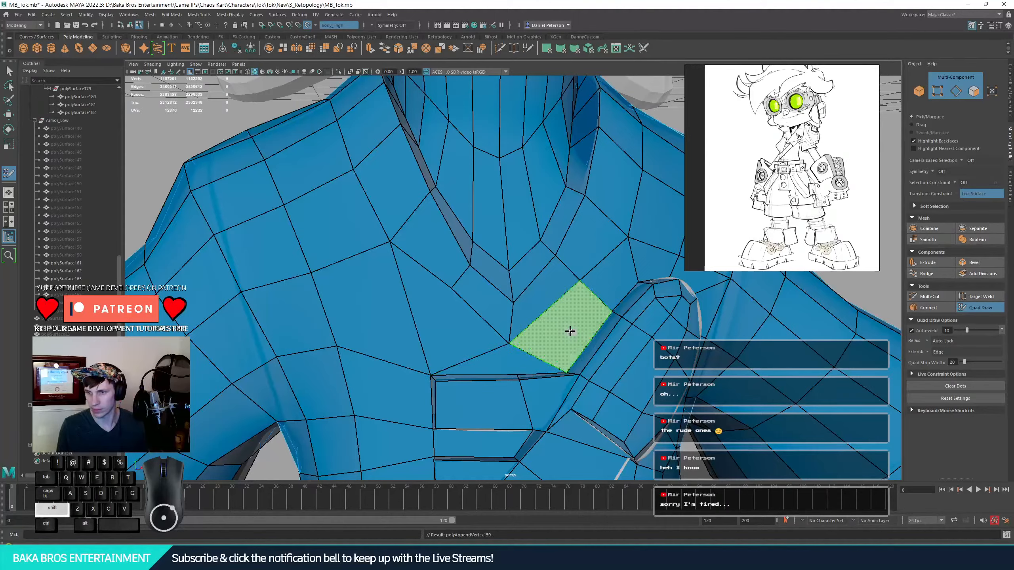
pyautogui.keyDown('shift'); pyautogui.click(570, 330); pyautogui.keyUp('shift')
pyautogui.moveTo(544, 335)
pyautogui.keyDown('alt'); pyautogui.mouseDown(button='right')
pyautogui.moveTo(445, 305)
pyautogui.moveTo(588, 331)
pyautogui.moveTo(503, 323)
pyautogui.mouseUp(button='right'); pyautogui.keyUp('alt')
pyautogui.keyDown('alt'); pyautogui.moveTo(503, 324); pyautogui.dragTo(474, 340); pyautogui.keyUp('alt')
pyautogui.hotkey('ctrl', 'z')
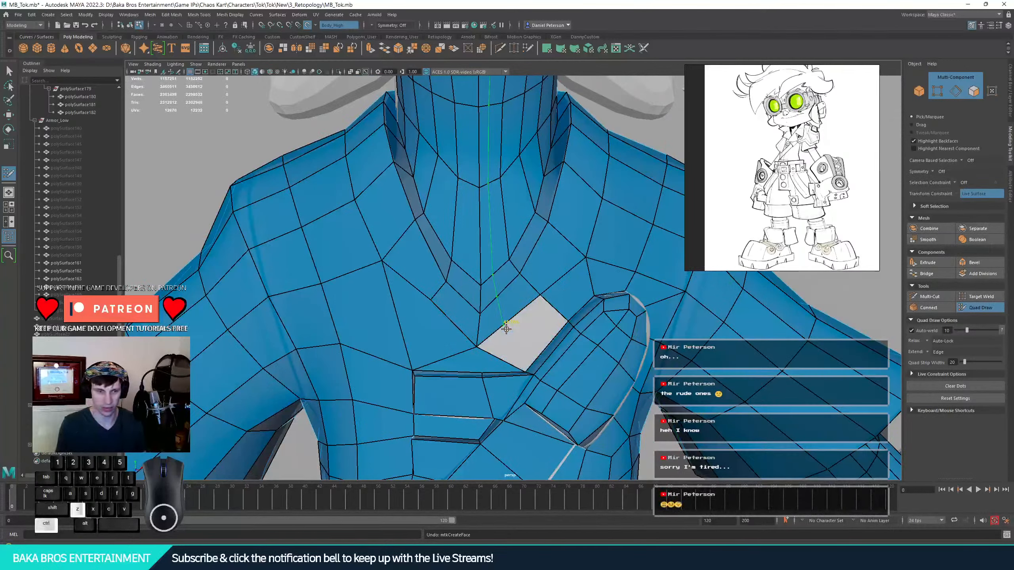
pyautogui.keyDown('ctrl'); pyautogui.keyDown('shift'); pyautogui.click(475, 361); pyautogui.keyUp('shift'); pyautogui.keyUp('ctrl')
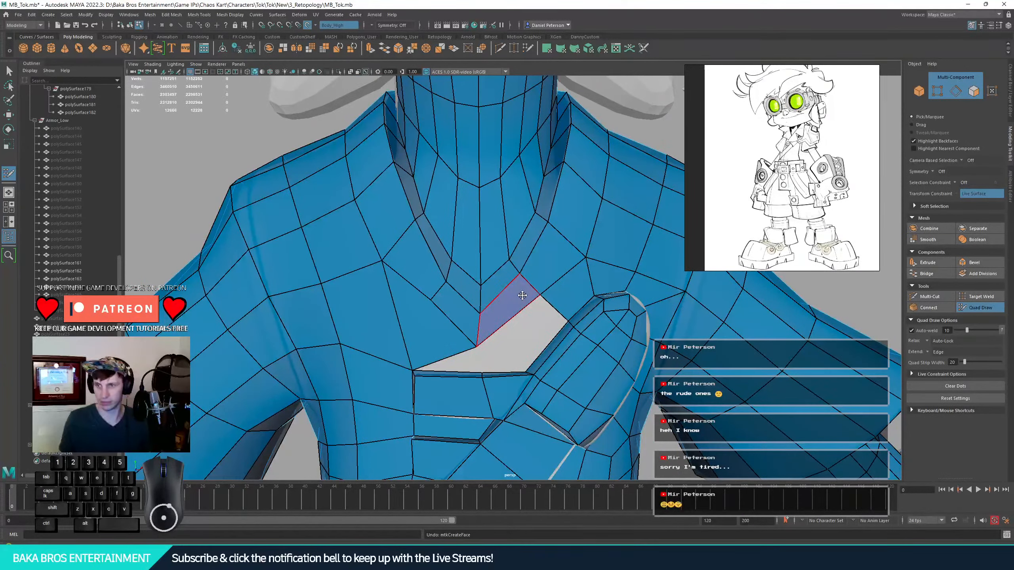
pyautogui.keyDown('ctrl'); pyautogui.keyDown('shift'); pyautogui.click(607, 288); pyautogui.keyUp('shift'); pyautogui.keyUp('ctrl')
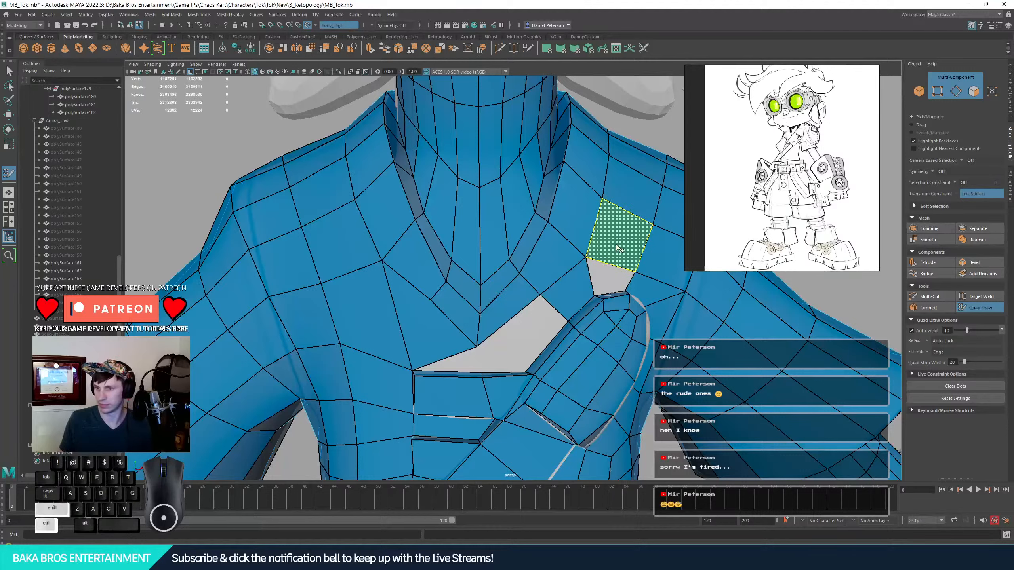
pyautogui.keyDown('ctrl'); pyautogui.keyDown('shift'); pyautogui.click(618, 248); pyautogui.keyUp('shift'); pyautogui.keyUp('ctrl')
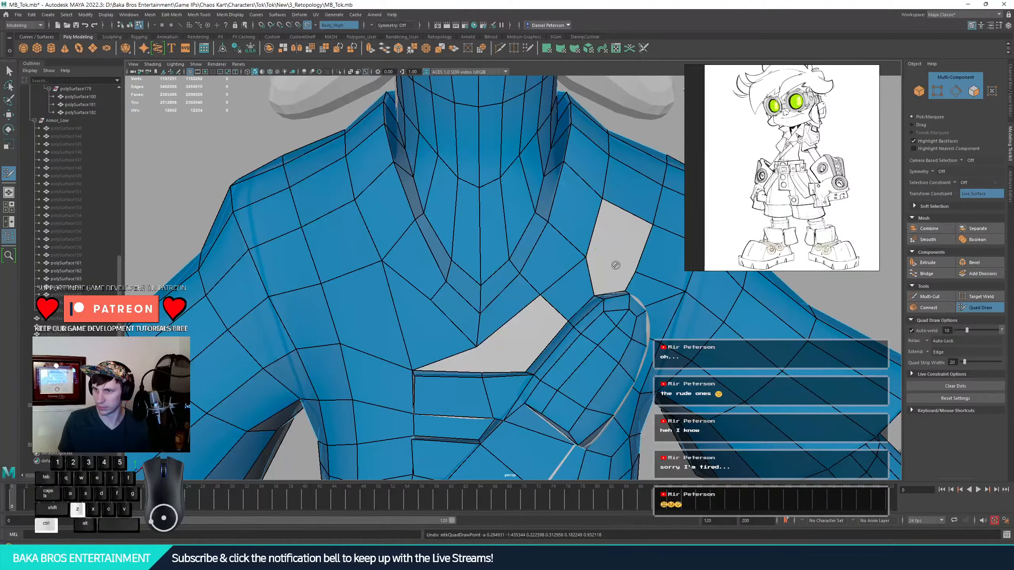
pyautogui.hotkey('ctrl', 'z')
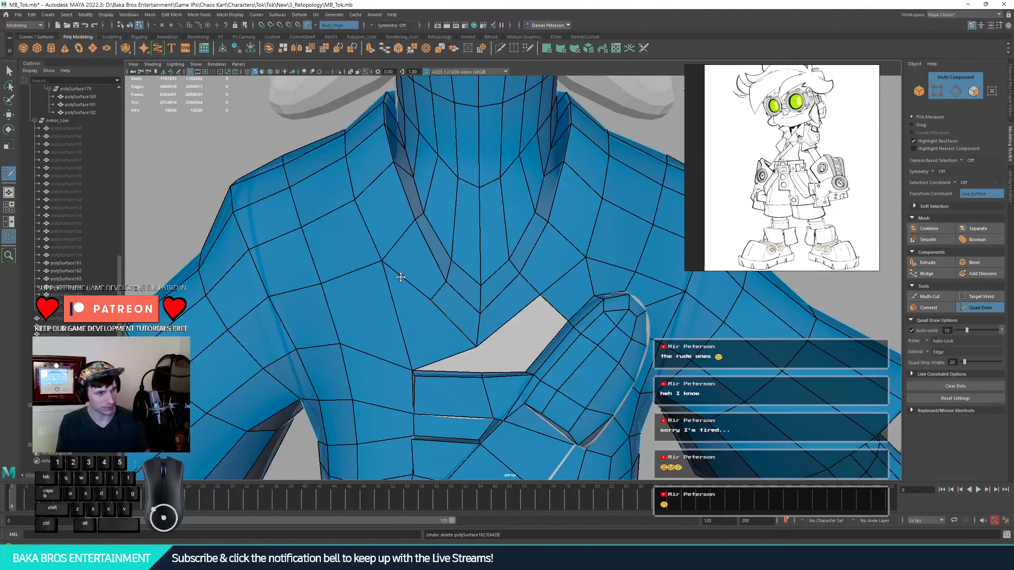
# - Pull the V-neck row's tip vertex down onto the horizontal band and fill the remaining gap beside the strap pad with a quad
pyautogui.keyDown('alt'); pyautogui.moveTo(457, 195); pyautogui.dragTo(478, 301, button='right'); pyautogui.keyUp('alt')
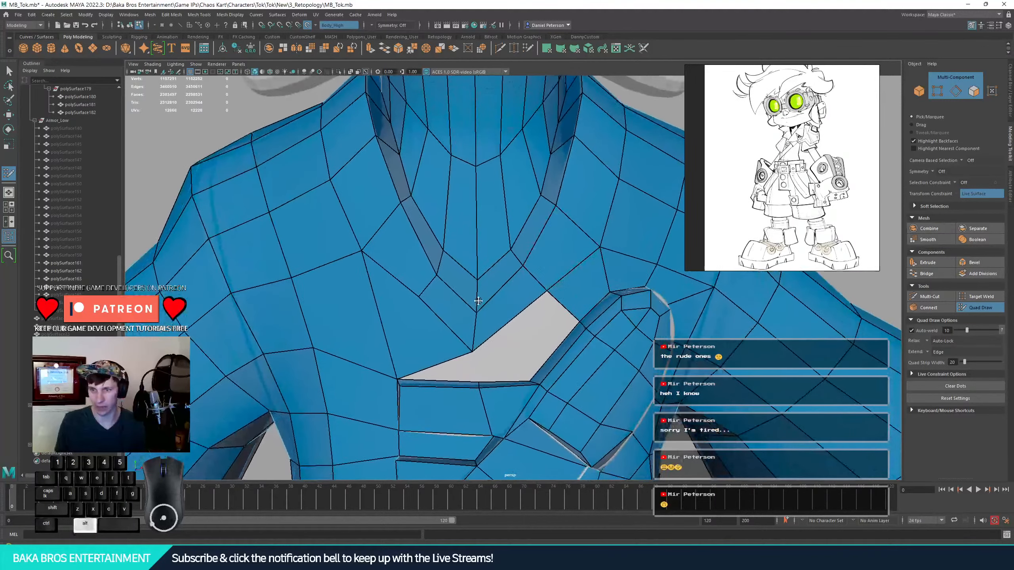
pyautogui.moveTo(467, 353); pyautogui.dragTo(475, 383)
pyautogui.keyDown('shift'); pyautogui.click(537, 332); pyautogui.keyUp('shift')
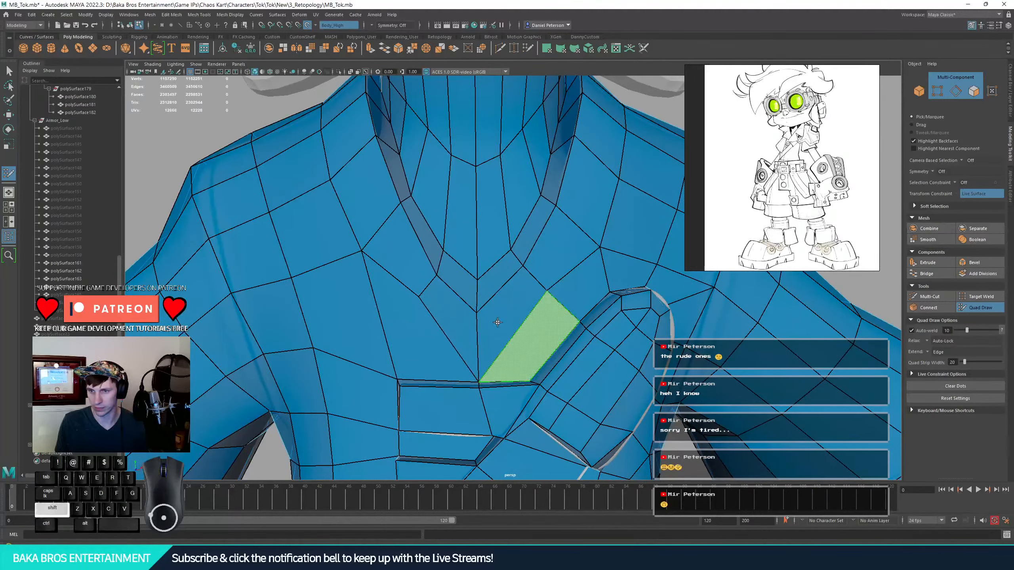
# - Adjust and relax the chest vertices beside the V-neck and move the vertex above the band onto the band's upper corner
pyautogui.moveTo(419, 297)
pyautogui.mouseDown()
pyautogui.moveTo(410, 298)
pyautogui.moveTo(438, 320)
pyautogui.mouseUp()
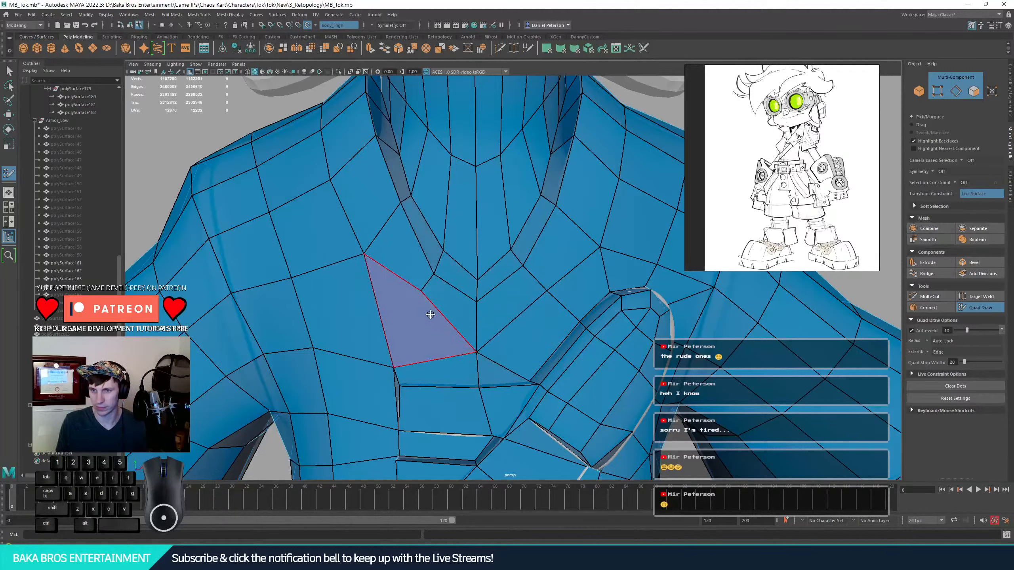
pyautogui.moveTo(362, 259)
pyautogui.keyDown('shift'); pyautogui.mouseDown()
pyautogui.moveTo(352, 258)
pyautogui.moveTo(326, 330)
pyautogui.moveTo(367, 276)
pyautogui.mouseUp(); pyautogui.keyUp('shift')
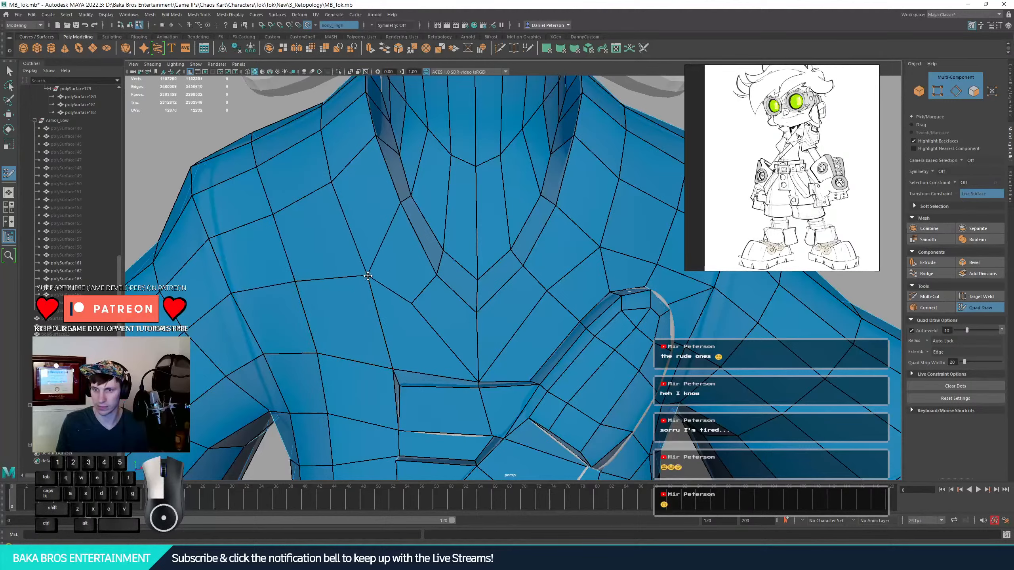
pyautogui.moveTo(394, 373); pyautogui.dragTo(394, 382)
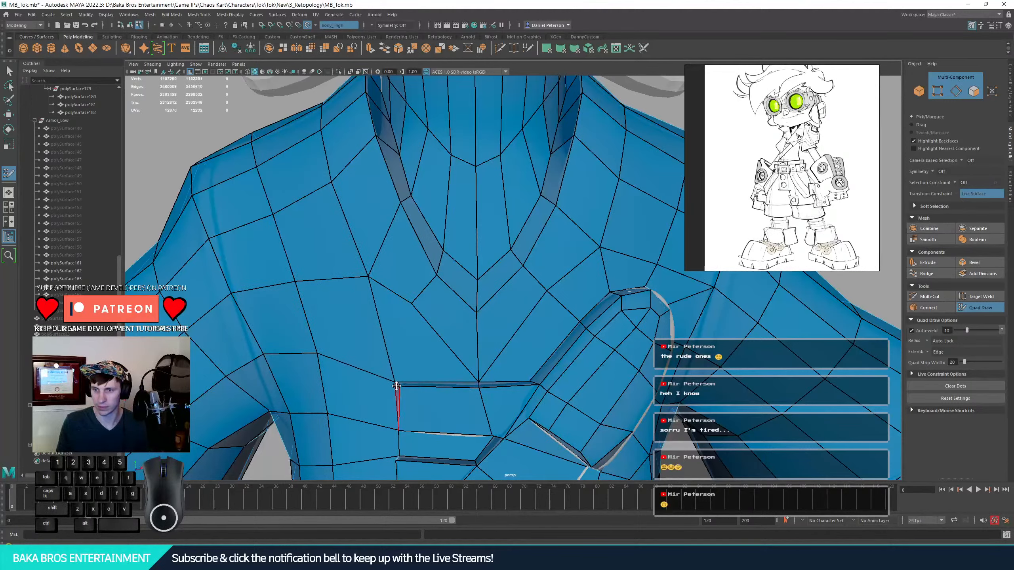
# - Raise the chest vertices on both sides of the V-neck and nudge the vertex next to the strap pad's edge
pyautogui.keyDown('alt'); pyautogui.moveTo(397, 386); pyautogui.dragTo(453, 339, button='right'); pyautogui.keyUp('alt')
pyautogui.moveTo(452, 340)
pyautogui.keyDown('alt'); pyautogui.mouseDown()
pyautogui.moveTo(521, 339)
pyautogui.moveTo(464, 341)
pyautogui.mouseUp(); pyautogui.keyUp('alt')
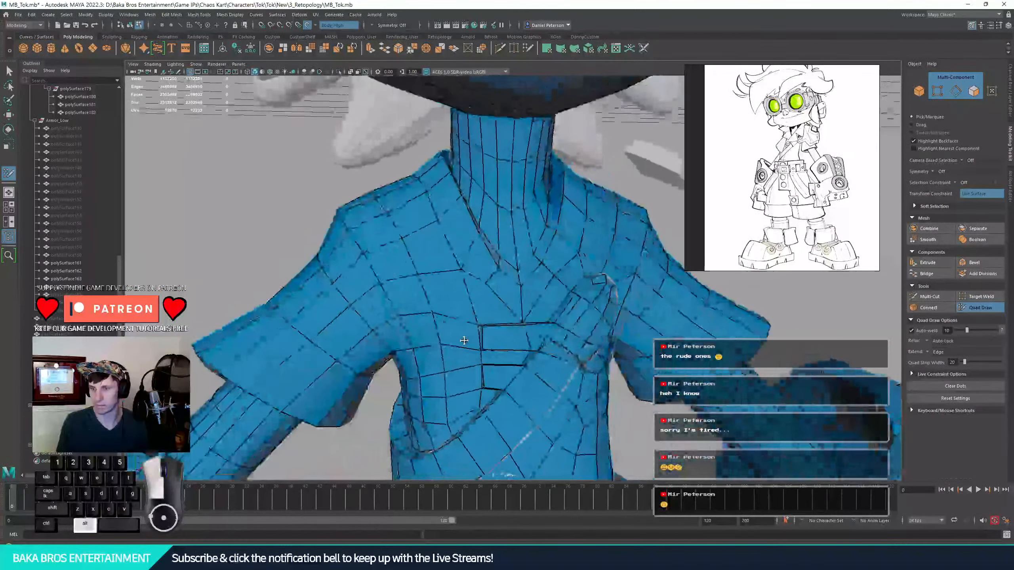
pyautogui.keyDown('alt'); pyautogui.scroll(5, 464, 340); pyautogui.keyUp('alt')
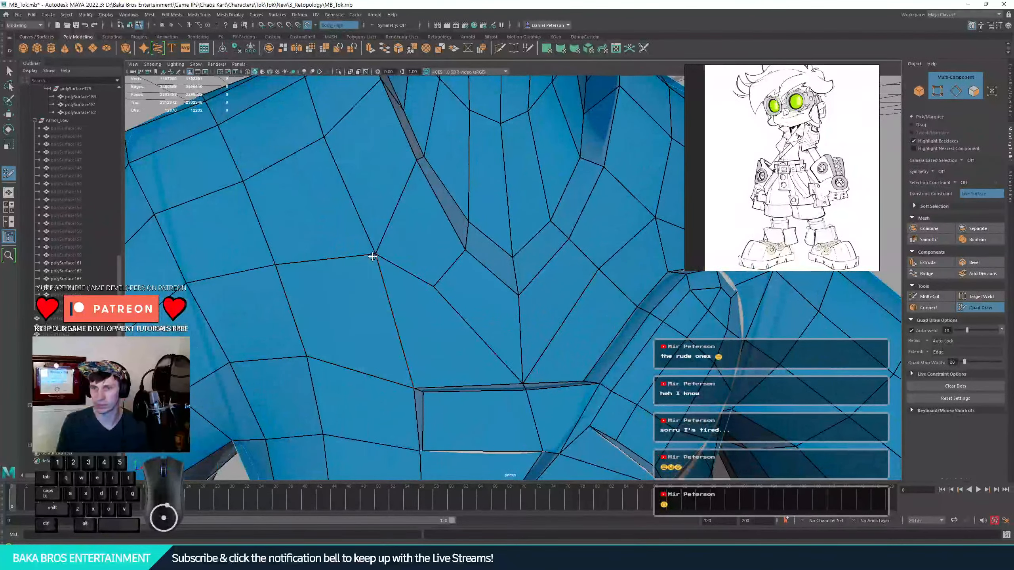
pyautogui.moveTo(372, 257); pyautogui.dragTo(372, 242)
pyautogui.keyDown('alt'); pyautogui.moveTo(432, 238); pyautogui.dragTo(329, 302, button='middle'); pyautogui.keyUp('alt')
pyautogui.moveTo(555, 281)
pyautogui.mouseDown()
pyautogui.moveTo(552, 264)
pyautogui.moveTo(558, 270)
pyautogui.mouseUp()
pyautogui.hotkey('ctrl', 'z')
pyautogui.hotkey('ctrl', 'z')
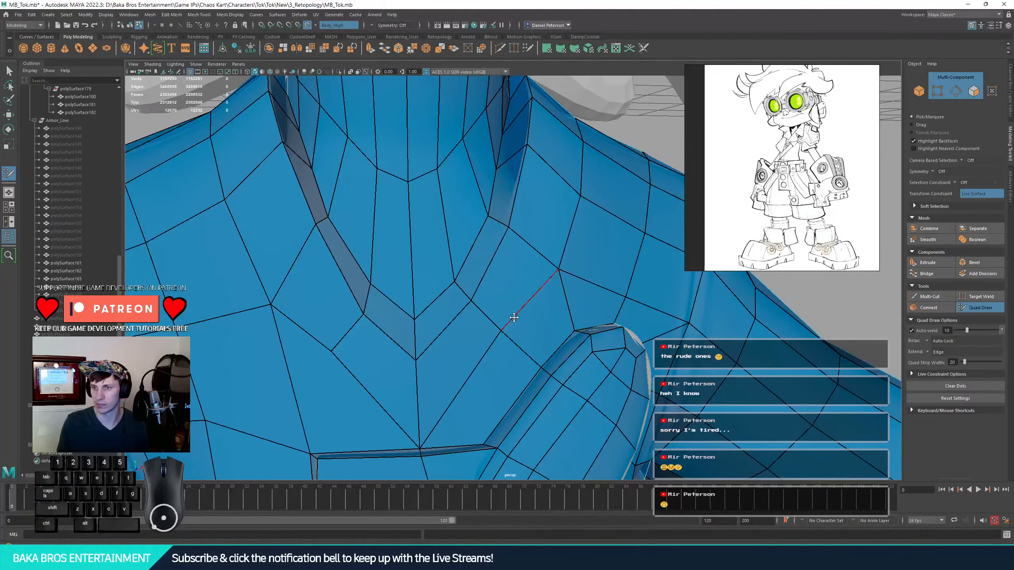
pyautogui.moveTo(502, 331); pyautogui.dragTo(508, 337)
pyautogui.scroll(-10, 351, 347)
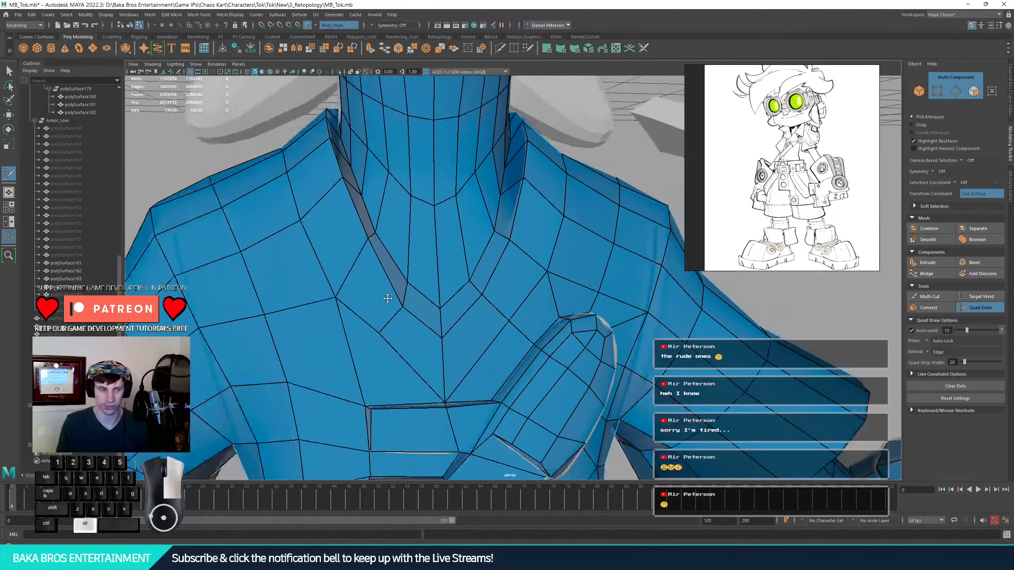
# - On the upper back, delete two faces above the strap pad opening, merge the loose vertex inward and refill the gap with a quad
pyautogui.keyDown('alt'); pyautogui.moveTo(352, 344); pyautogui.dragTo(344, 215); pyautogui.keyUp('alt')
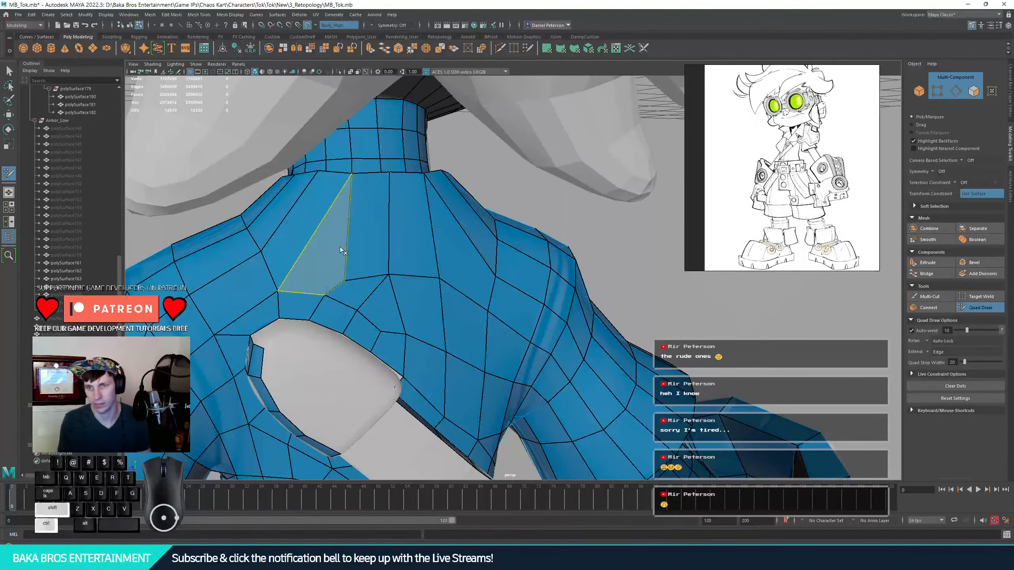
pyautogui.keyDown('ctrl'); pyautogui.keyDown('shift'); pyautogui.click(309, 260); pyautogui.keyUp('shift'); pyautogui.keyUp('ctrl')
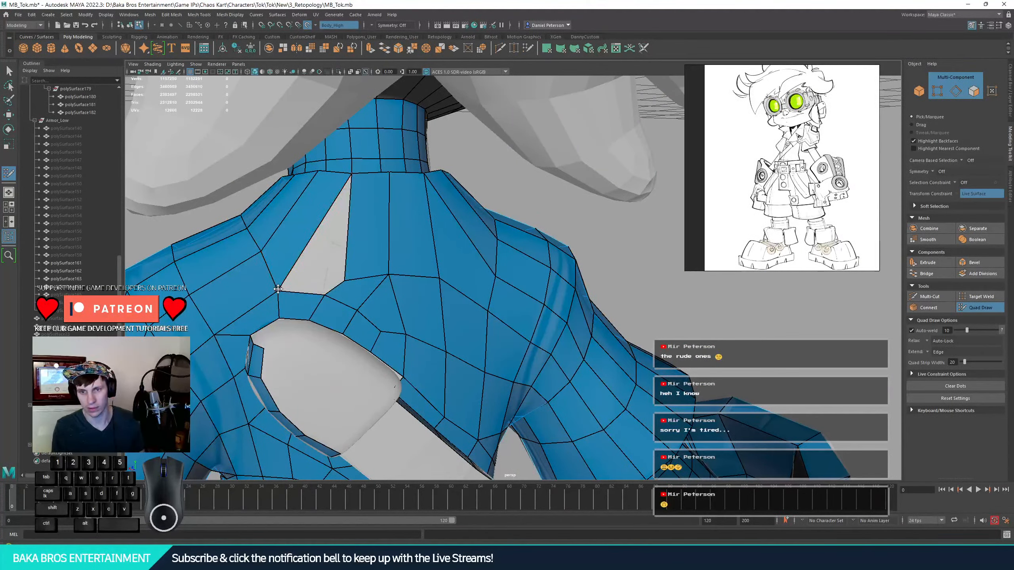
pyautogui.moveTo(278, 288); pyautogui.dragTo(272, 261)
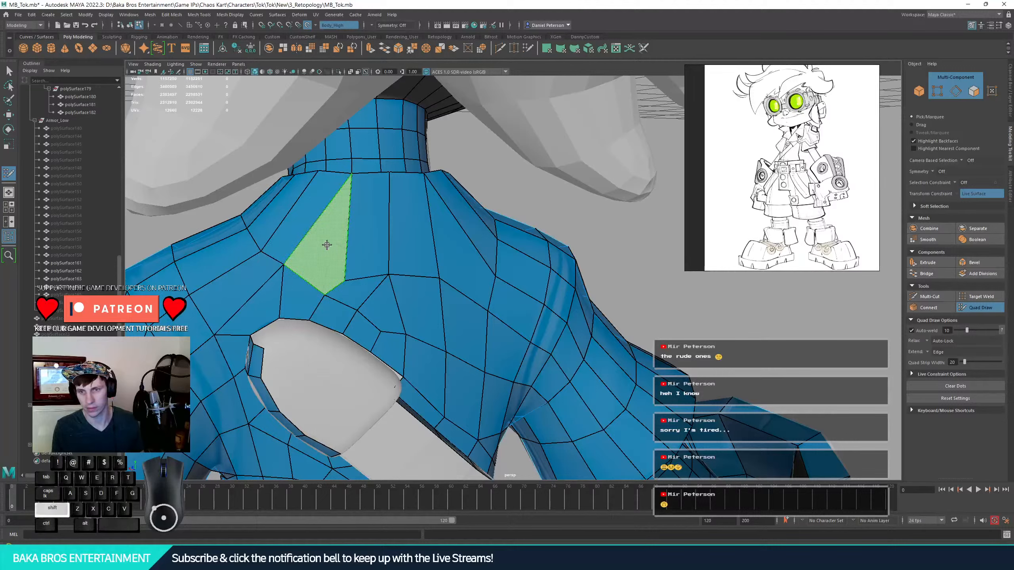
pyautogui.keyDown('ctrl'); pyautogui.keyDown('shift'); pyautogui.click(355, 293); pyautogui.keyUp('shift'); pyautogui.keyUp('ctrl')
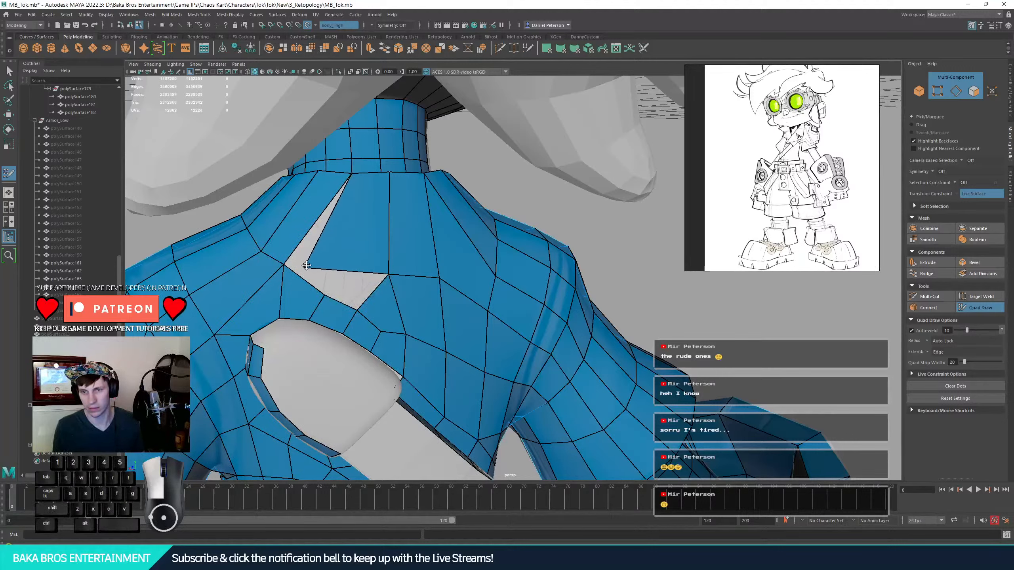
pyautogui.moveTo(284, 263); pyautogui.dragTo(326, 264)
pyautogui.keyDown('shift'); pyautogui.click(349, 282); pyautogui.keyUp('shift')
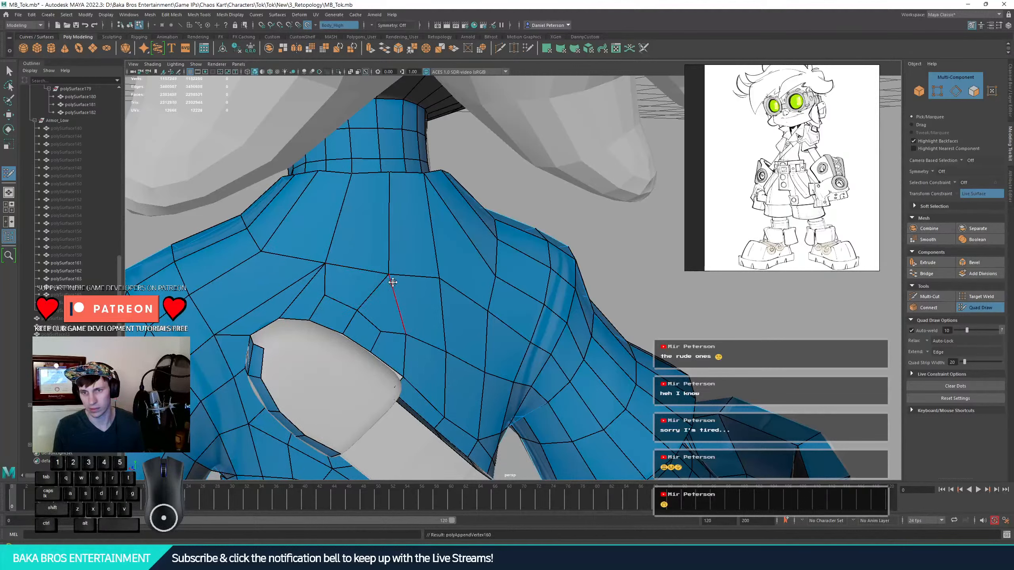
pyautogui.moveTo(305, 320); pyautogui.dragTo(282, 317)
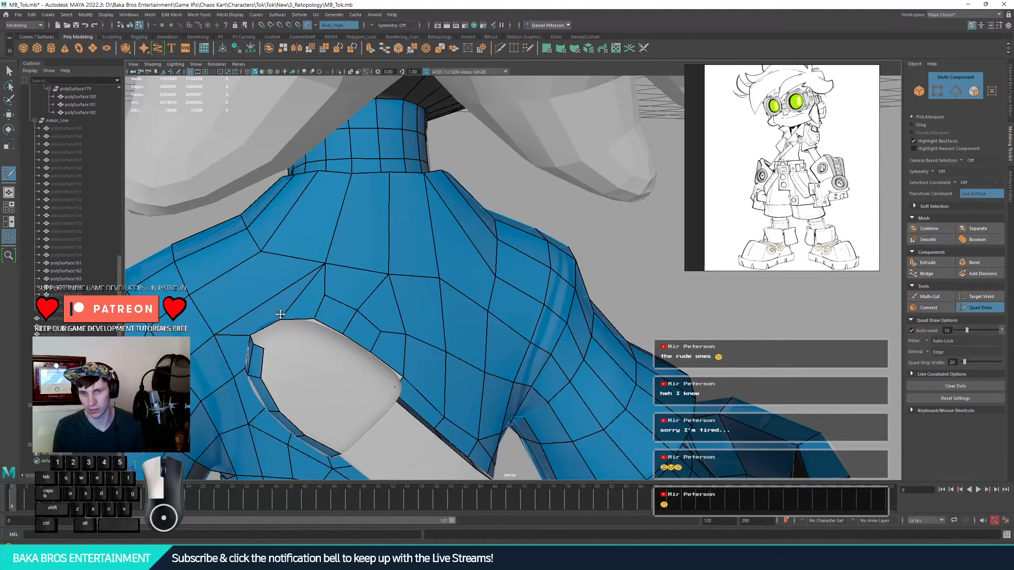
pyautogui.hotkey('ctrl', 'z')
pyautogui.hotkey('ctrl', 'z')
# - Delete two adjacent faces on the upper back between the neck base and the shoulder opposite the strap pad opening
pyautogui.keyDown('alt'); pyautogui.moveTo(423, 253); pyautogui.dragTo(394, 239); pyautogui.keyUp('alt')
pyautogui.keyDown('ctrl'); pyautogui.keyDown('shift'); pyautogui.click(463, 260); pyautogui.keyUp('shift'); pyautogui.keyUp('ctrl')
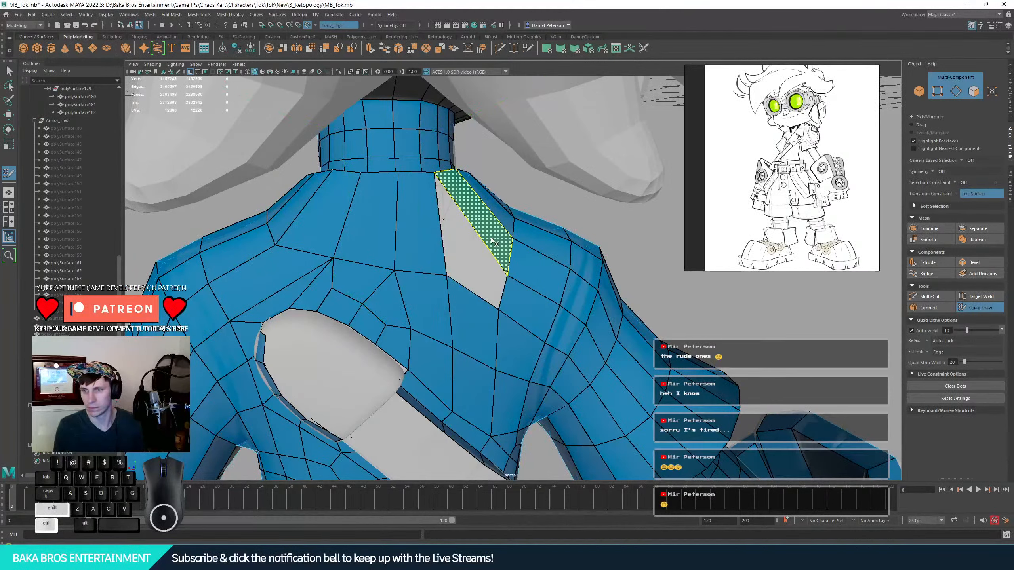
pyautogui.keyDown('ctrl'); pyautogui.keyDown('shift'); pyautogui.click(494, 243); pyautogui.keyUp('shift'); pyautogui.keyUp('ctrl')
pyautogui.moveTo(507, 276); pyautogui.dragTo(447, 271)
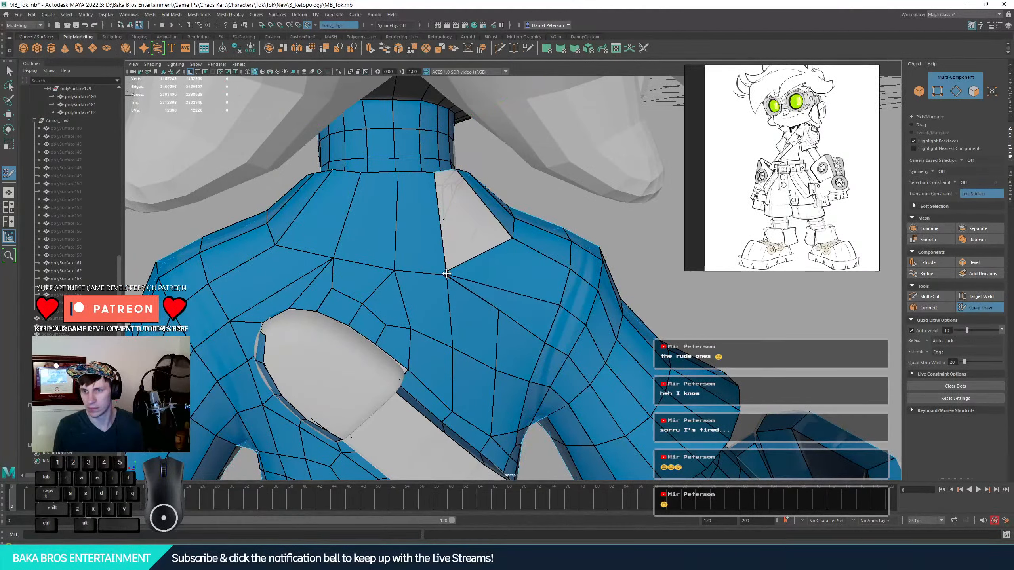
pyautogui.hotkey('ctrl', 'z')
pyautogui.moveTo(500, 305); pyautogui.dragTo(447, 274)
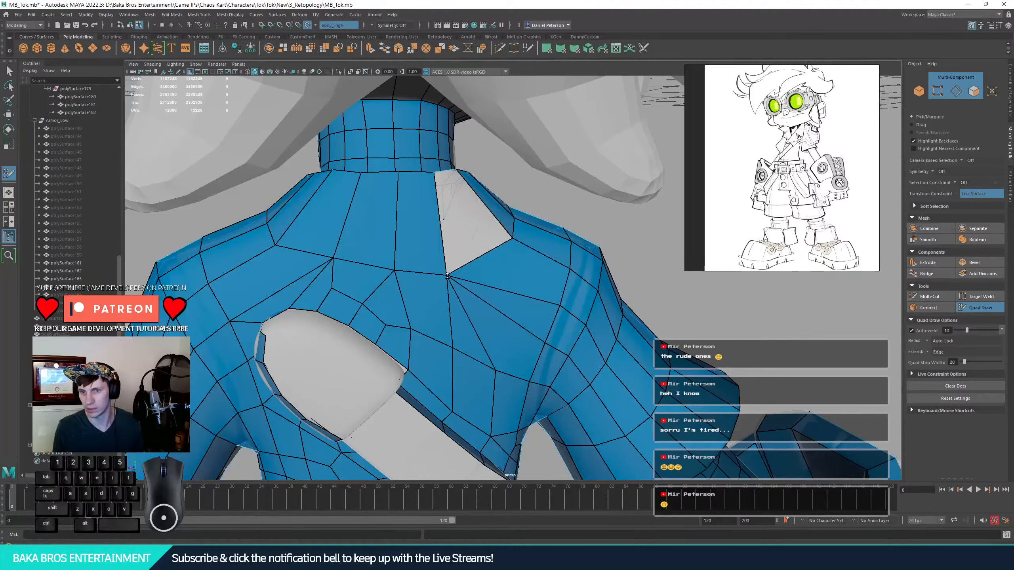
pyautogui.hotkey('ctrl', 'z')
pyautogui.hotkey('ctrl', 'z')
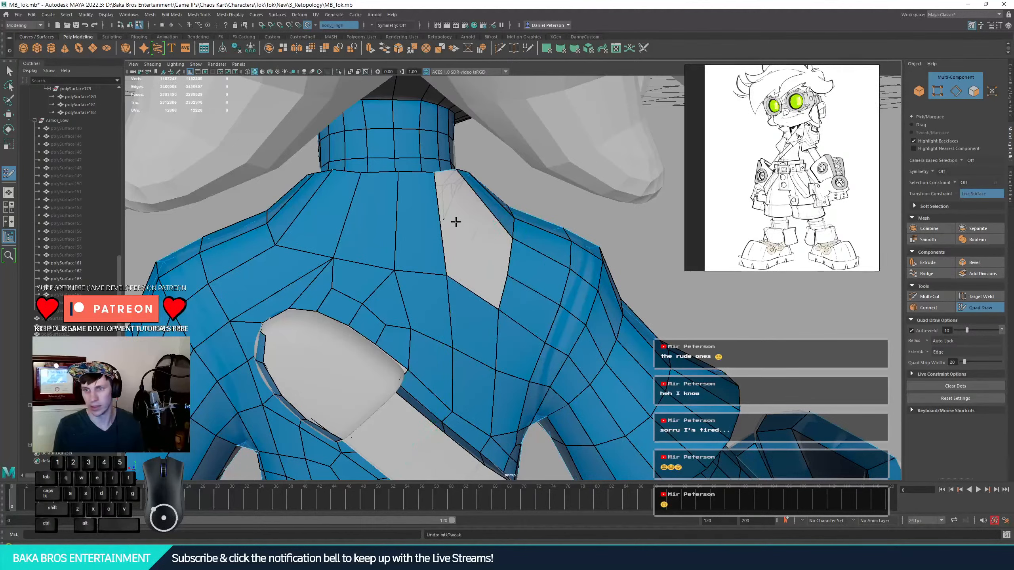
# - Refill the upper back hole with two quads, relax the surrounding vertices and nudge the matching vertex on the opposite shoulder
pyautogui.press('shift')
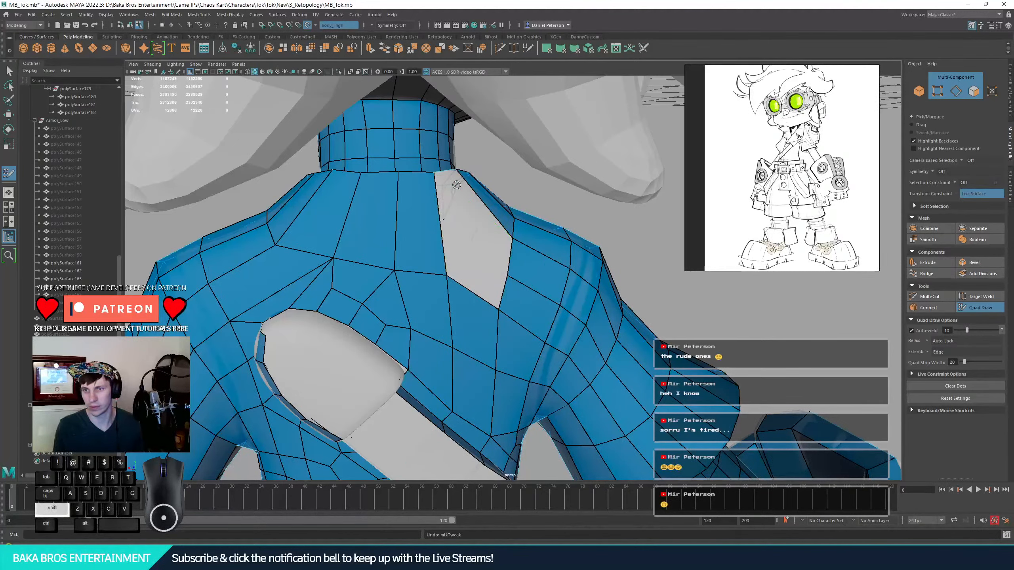
pyautogui.keyDown('alt'); pyautogui.moveTo(451, 190); pyautogui.dragTo(462, 196); pyautogui.keyUp('alt')
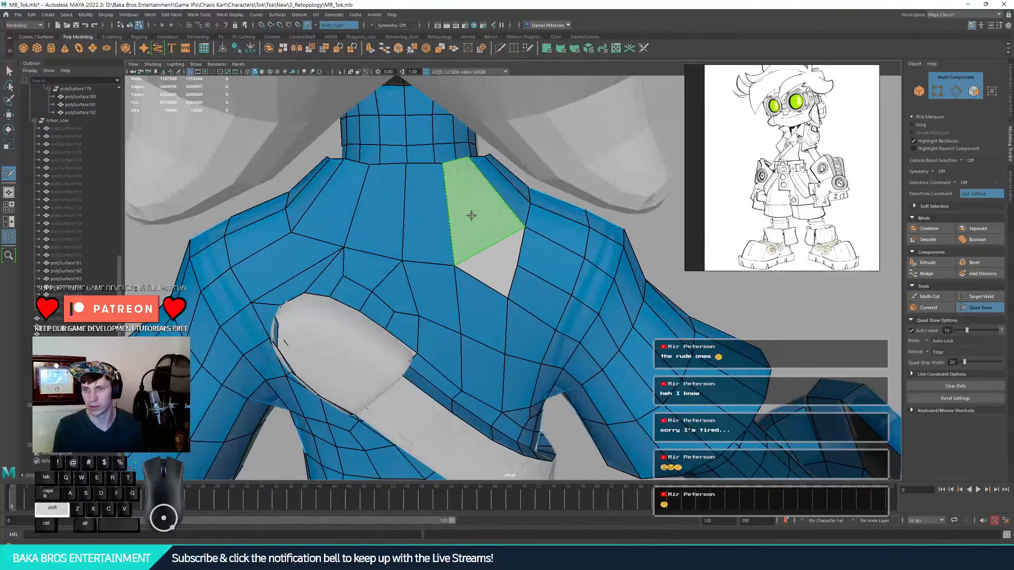
pyautogui.keyDown('shift'); pyautogui.click(472, 216); pyautogui.keyUp('shift')
pyautogui.keyDown('shift'); pyautogui.click(512, 268); pyautogui.keyUp('shift')
pyautogui.keyDown('shift'); pyautogui.moveTo(514, 263); pyautogui.dragTo(474, 248); pyautogui.keyUp('shift')
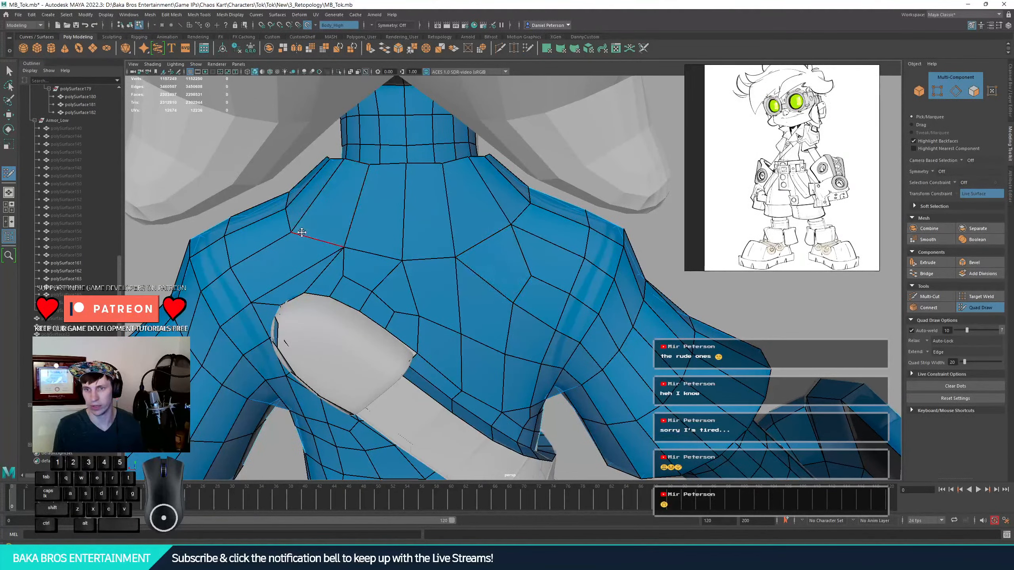
pyautogui.moveTo(301, 232); pyautogui.dragTo(301, 229)
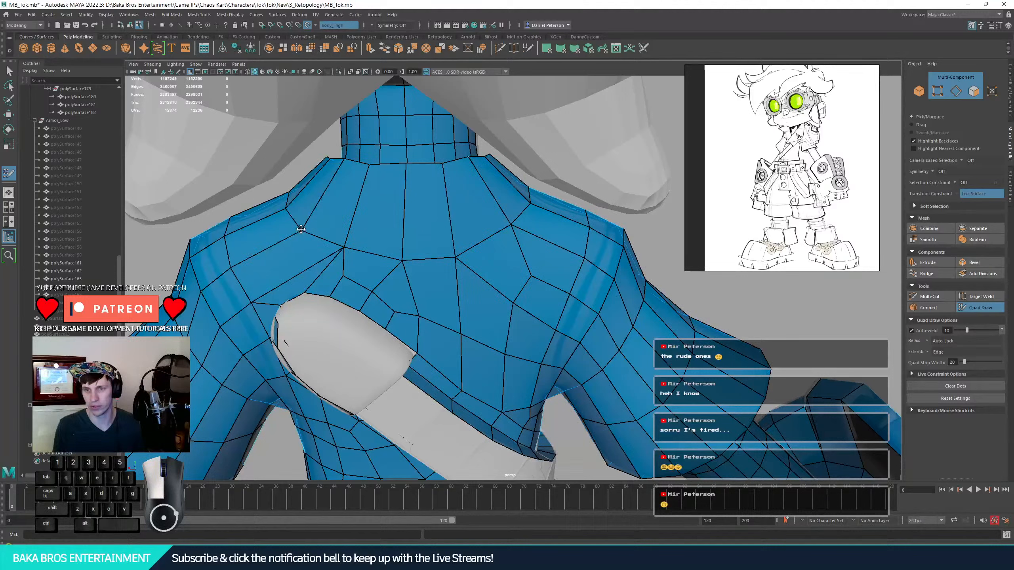
# - Insert an edge loop across the upper back below the neck base and relax the surrounding vertices
pyautogui.keyDown('ctrl'); pyautogui.click(358, 201); pyautogui.keyUp('ctrl')
pyautogui.keyDown('shift'); pyautogui.moveTo(326, 209); pyautogui.dragTo(313, 204); pyautogui.keyUp('shift')
pyautogui.moveTo(367, 242)
pyautogui.keyDown('shift'); pyautogui.mouseDown()
pyautogui.moveTo(473, 241)
pyautogui.moveTo(481, 287)
pyautogui.moveTo(537, 320)
pyautogui.mouseUp(); pyautogui.keyUp('shift')
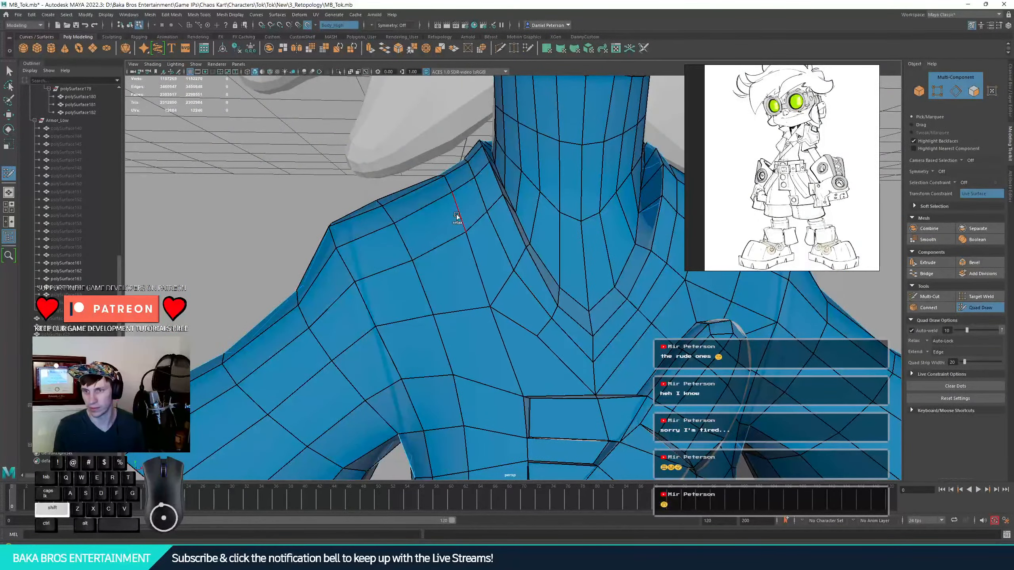
# - Examine the shoulder, collar and torso topology from the front, side and back
pyautogui.moveTo(459, 224)
pyautogui.keyDown('alt'); pyautogui.mouseDown()
pyautogui.moveTo(462, 242)
pyautogui.moveTo(440, 238)
pyautogui.mouseUp(); pyautogui.keyUp('alt')
pyautogui.scroll(-3, 457, 240)
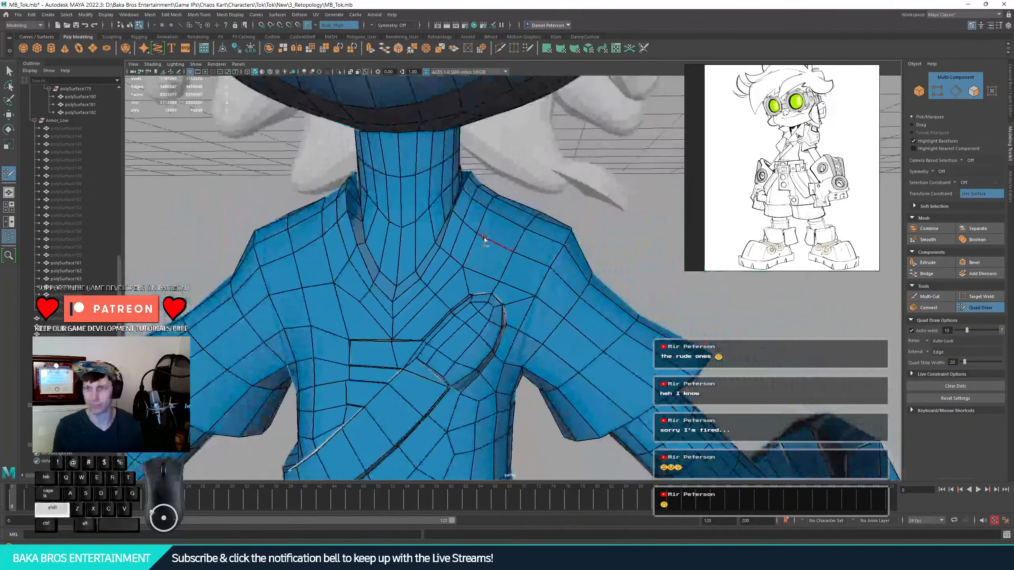
pyautogui.keyDown('alt'); pyautogui.moveTo(520, 206); pyautogui.dragTo(379, 240); pyautogui.keyUp('alt')
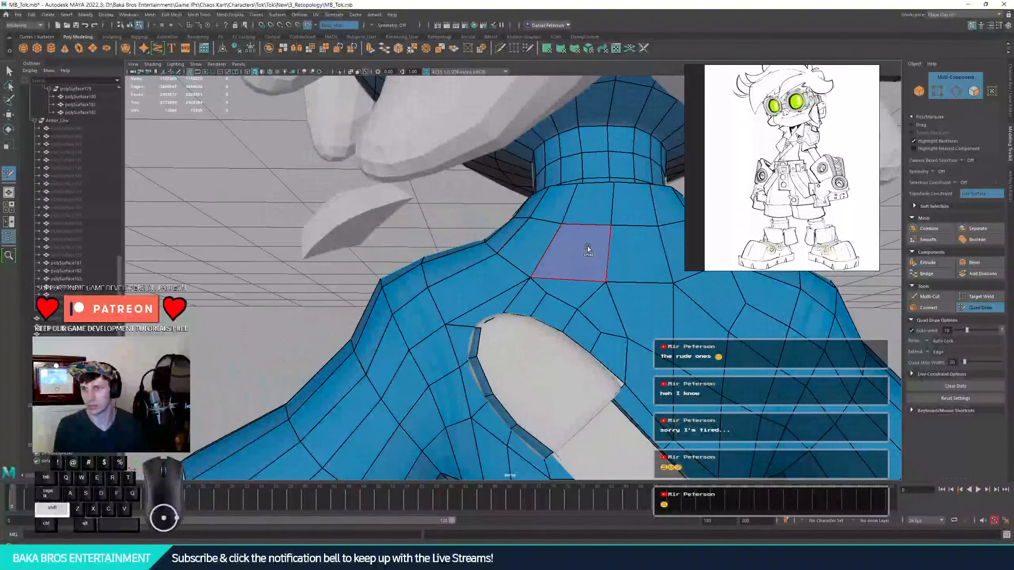
pyautogui.moveTo(588, 247)
pyautogui.keyDown('alt'); pyautogui.mouseDown()
pyautogui.moveTo(640, 271)
pyautogui.moveTo(538, 258)
pyautogui.mouseUp(); pyautogui.keyUp('alt')
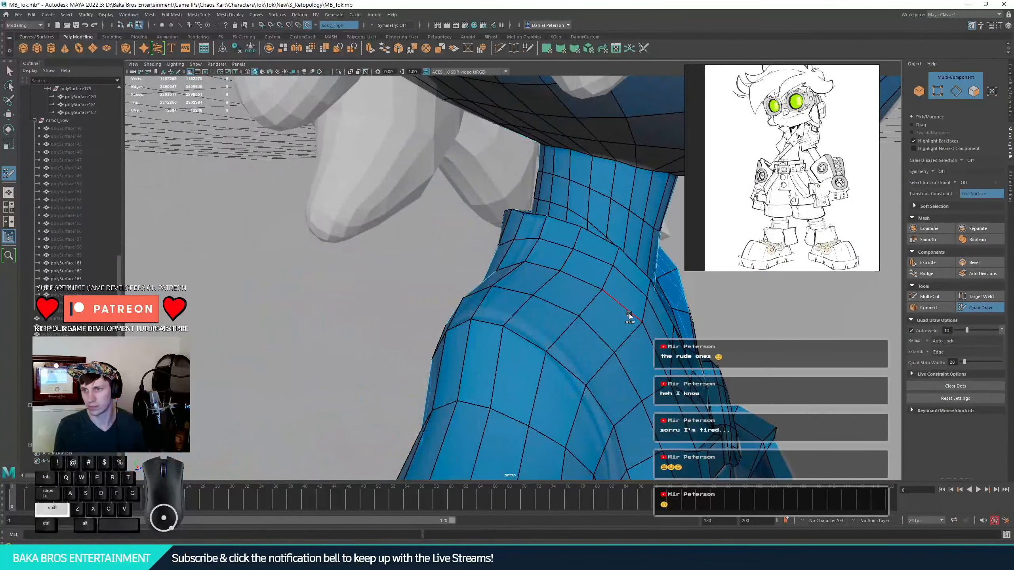
pyautogui.moveTo(599, 339)
pyautogui.keyDown('alt'); pyautogui.mouseDown()
pyautogui.moveTo(459, 297)
pyautogui.moveTo(604, 393)
pyautogui.moveTo(420, 328)
pyautogui.mouseUp(); pyautogui.keyUp('alt')
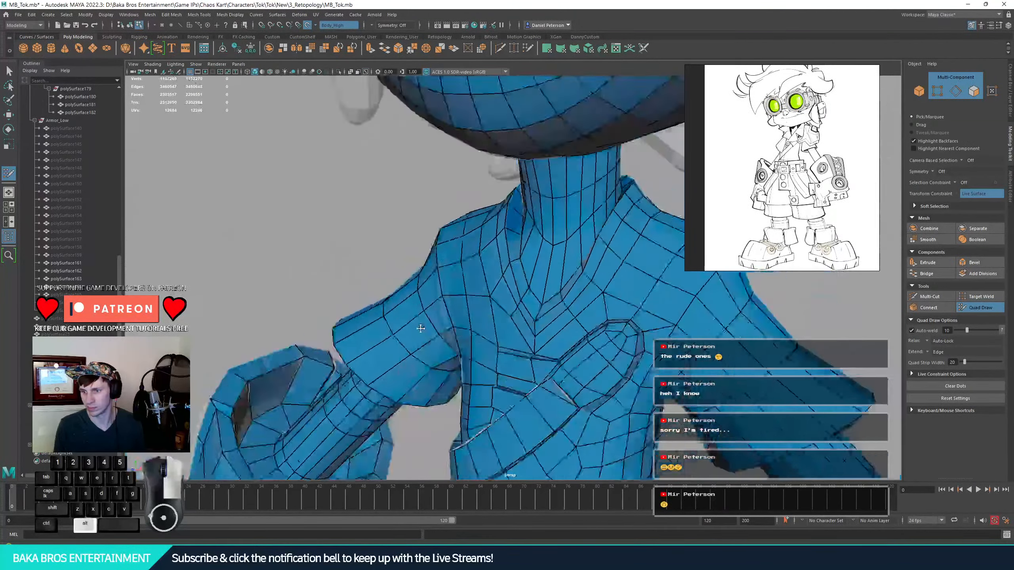
pyautogui.keyDown('alt'); pyautogui.moveTo(420, 328); pyautogui.dragTo(332, 308, button='right'); pyautogui.keyUp('alt')
pyautogui.keyDown('alt'); pyautogui.moveTo(332, 307); pyautogui.dragTo(263, 268); pyautogui.keyUp('alt')
pyautogui.keyDown('alt'); pyautogui.moveTo(263, 268); pyautogui.dragTo(273, 242, button='middle'); pyautogui.keyUp('alt')
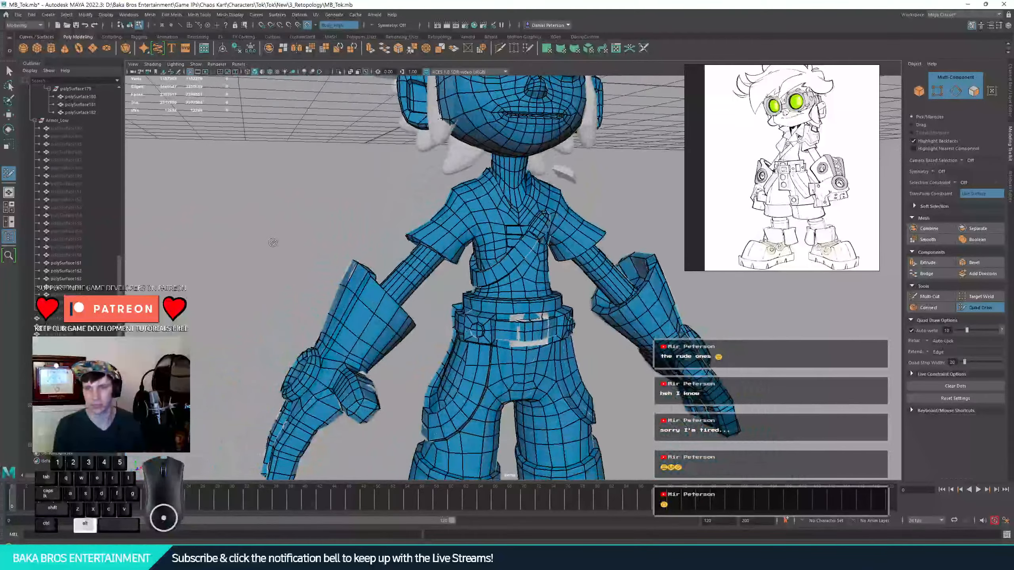
pyautogui.keyDown('alt'); pyautogui.moveTo(273, 242); pyautogui.dragTo(419, 263); pyautogui.keyUp('alt')
pyautogui.keyDown('alt'); pyautogui.moveTo(419, 264); pyautogui.dragTo(463, 296, button='right'); pyautogui.keyUp('alt')
pyautogui.keyDown('alt'); pyautogui.moveTo(463, 296); pyautogui.dragTo(451, 311, button='middle'); pyautogui.keyUp('alt')
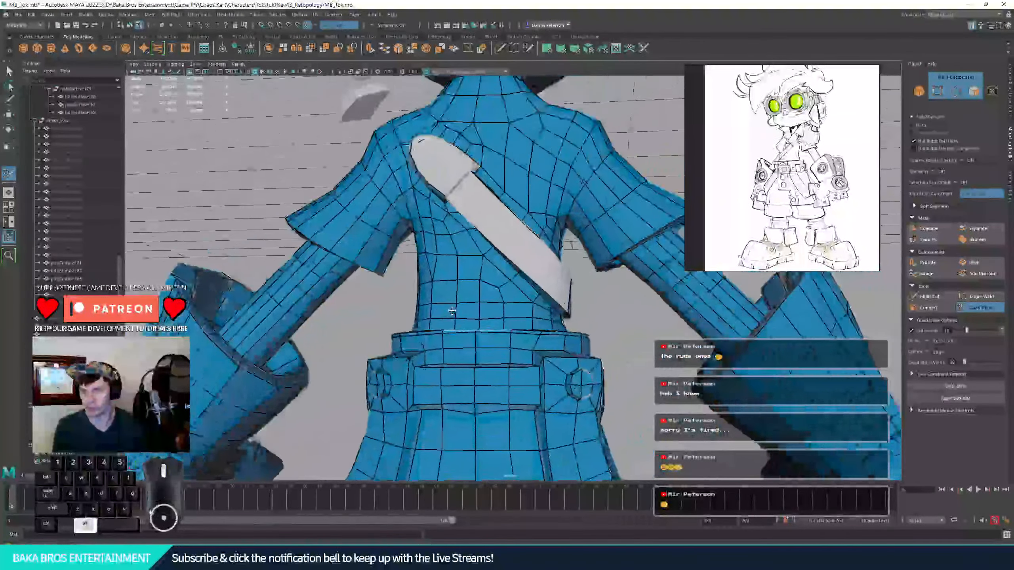
# - Fill a quad across the back strap just below the pad and merge its vertices into the strap's side walls
pyautogui.keyDown('alt'); pyautogui.moveTo(451, 311); pyautogui.dragTo(495, 304, button='right'); pyautogui.keyUp('alt')
pyautogui.keyDown('alt'); pyautogui.moveTo(460, 215); pyautogui.dragTo(393, 329, button='middle'); pyautogui.keyUp('alt')
pyautogui.moveTo(394, 329)
pyautogui.keyDown('alt'); pyautogui.mouseDown()
pyautogui.moveTo(508, 313)
pyautogui.moveTo(483, 321)
pyautogui.moveTo(416, 302)
pyautogui.moveTo(427, 319)
pyautogui.moveTo(417, 322)
pyautogui.mouseUp(); pyautogui.keyUp('alt')
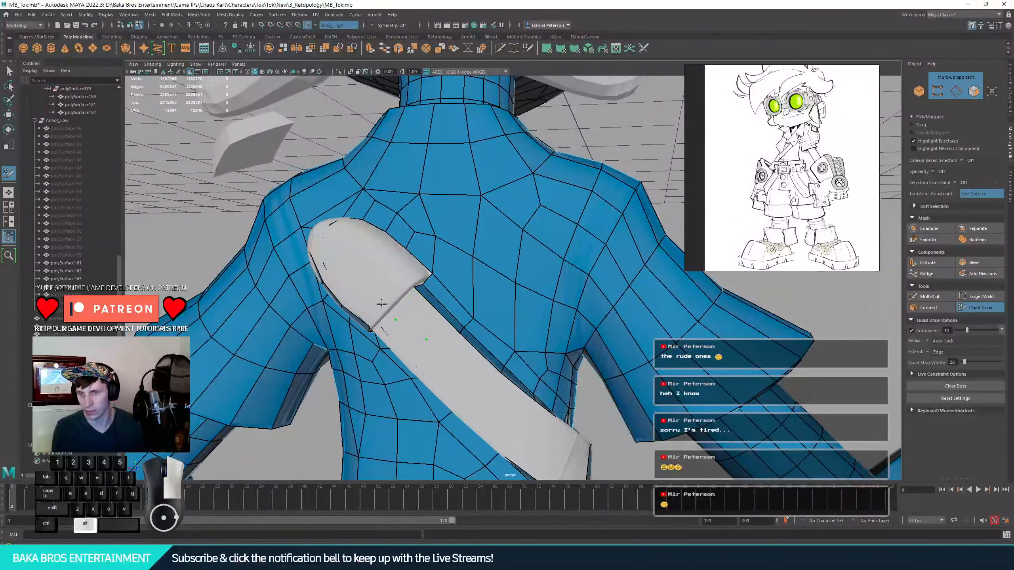
pyautogui.keyDown('shift'); pyautogui.click(415, 321); pyautogui.keyUp('shift')
pyautogui.keyDown('alt'); pyautogui.moveTo(379, 316); pyautogui.dragTo(430, 324, button='right'); pyautogui.keyUp('alt')
pyautogui.keyDown('alt'); pyautogui.moveTo(430, 325); pyautogui.dragTo(530, 280, button='middle'); pyautogui.keyUp('alt')
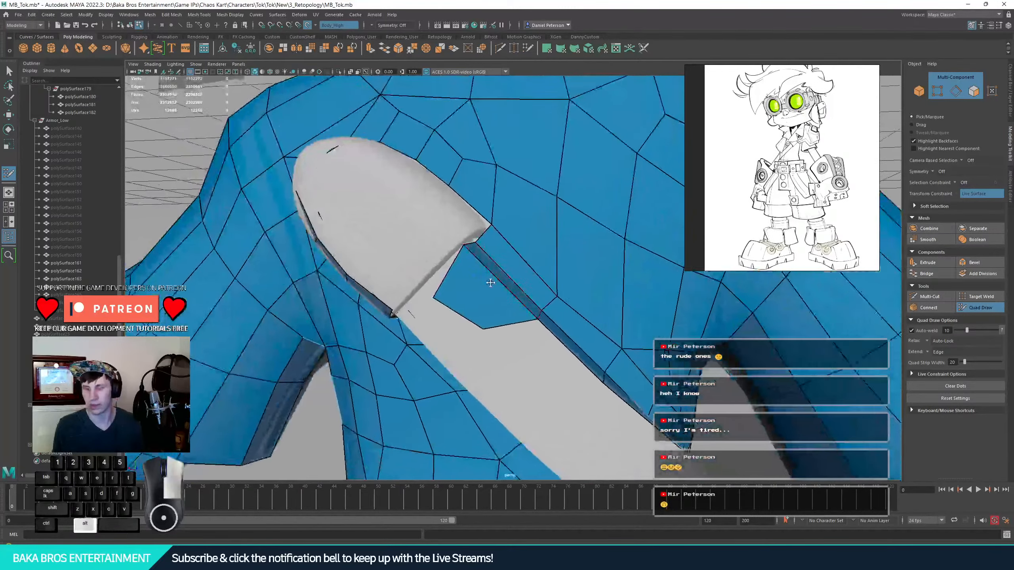
pyautogui.moveTo(463, 297)
pyautogui.keyDown('alt'); pyautogui.mouseDown()
pyautogui.moveTo(512, 308)
pyautogui.moveTo(521, 272)
pyautogui.mouseUp(); pyautogui.keyUp('alt')
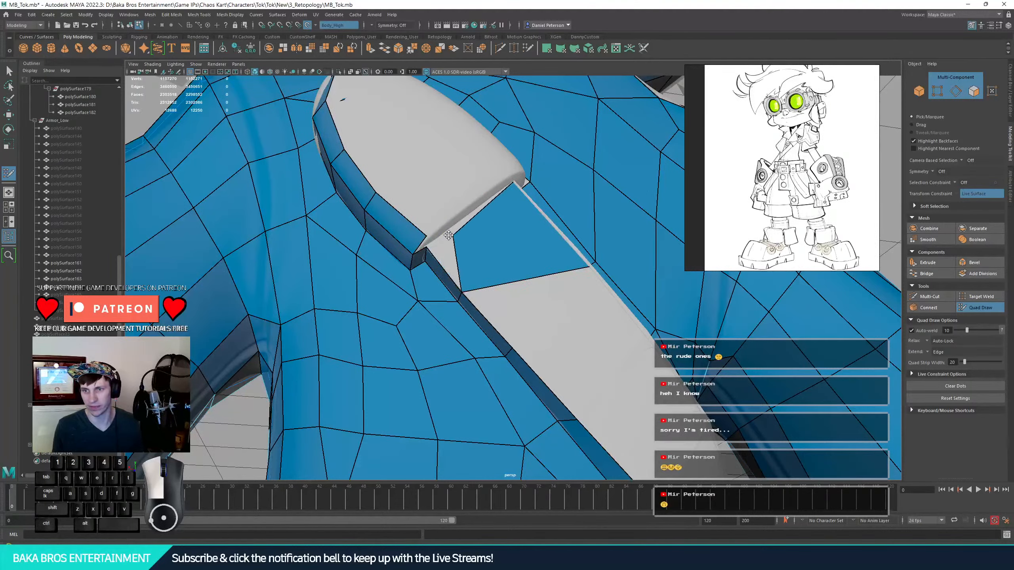
pyautogui.keyDown('alt'); pyautogui.moveTo(441, 219); pyautogui.dragTo(440, 219); pyautogui.keyUp('alt')
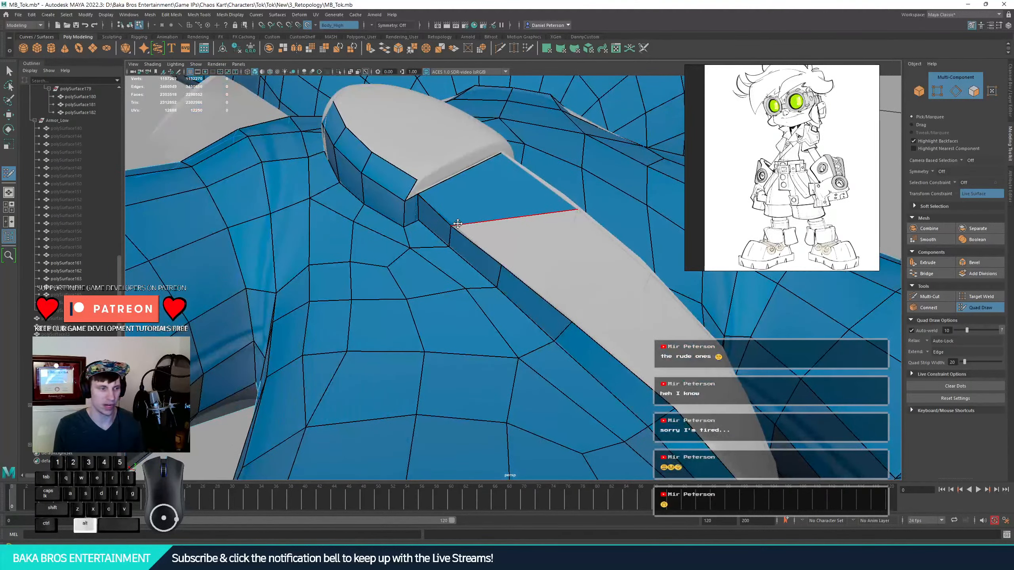
# - Fill the narrow step between the strap quad and the pad with a quad, and close the triangular gap at its corner
pyautogui.keyDown('alt'); pyautogui.moveTo(373, 168); pyautogui.dragTo(539, 219); pyautogui.keyUp('alt')
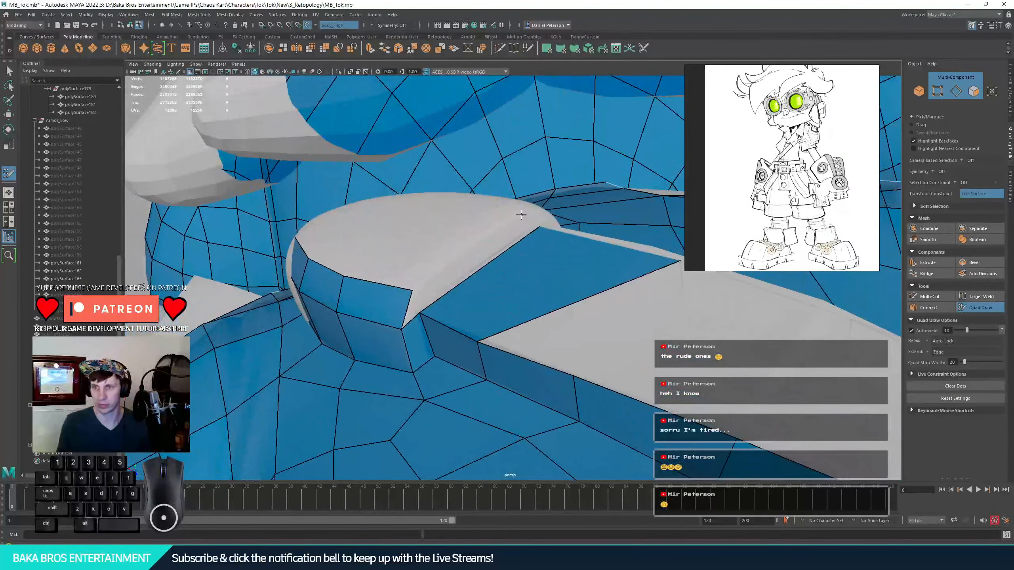
pyautogui.keyDown('shift'); pyautogui.click(461, 272); pyautogui.keyUp('shift')
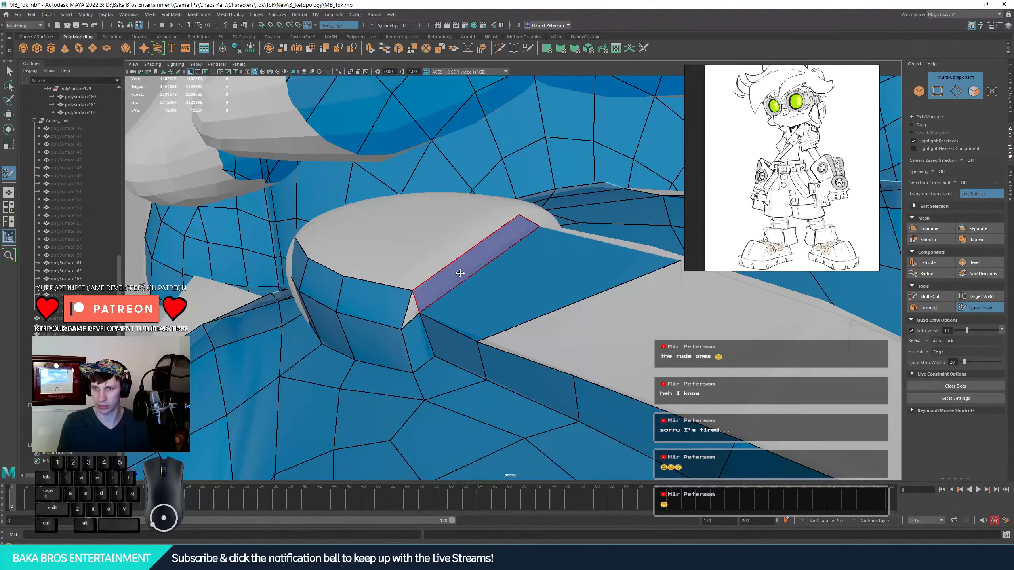
pyautogui.hotkey('ctrl', 'z')
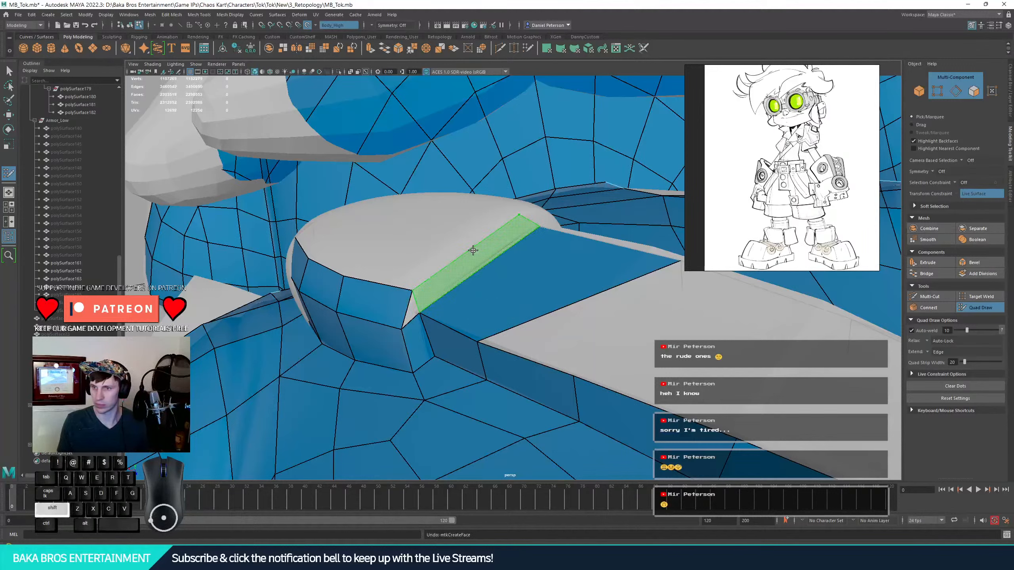
pyautogui.keyDown('shift'); pyautogui.click(452, 284); pyautogui.keyUp('shift')
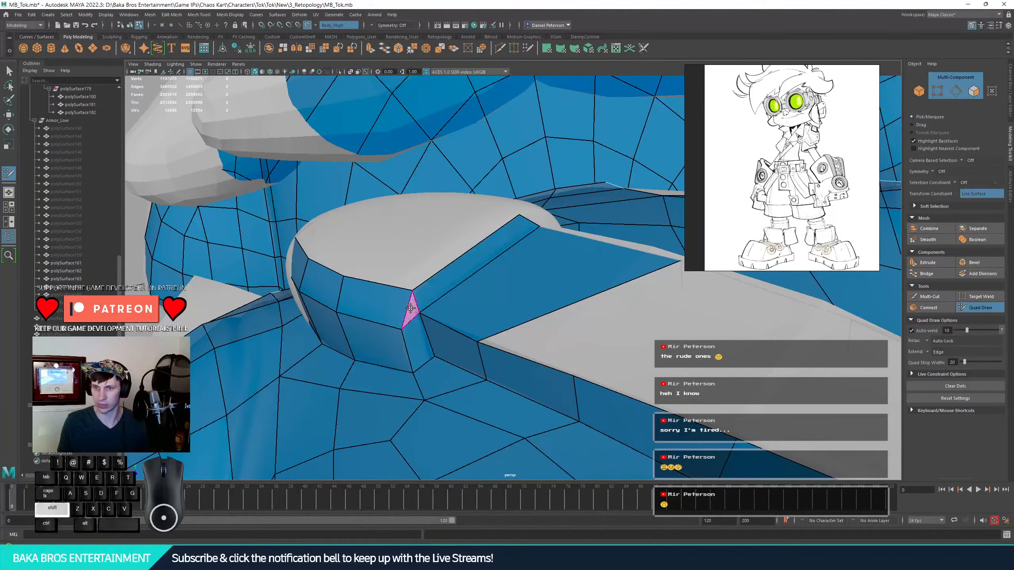
pyautogui.keyDown('ctrl'); pyautogui.click(416, 327); pyautogui.keyUp('ctrl')
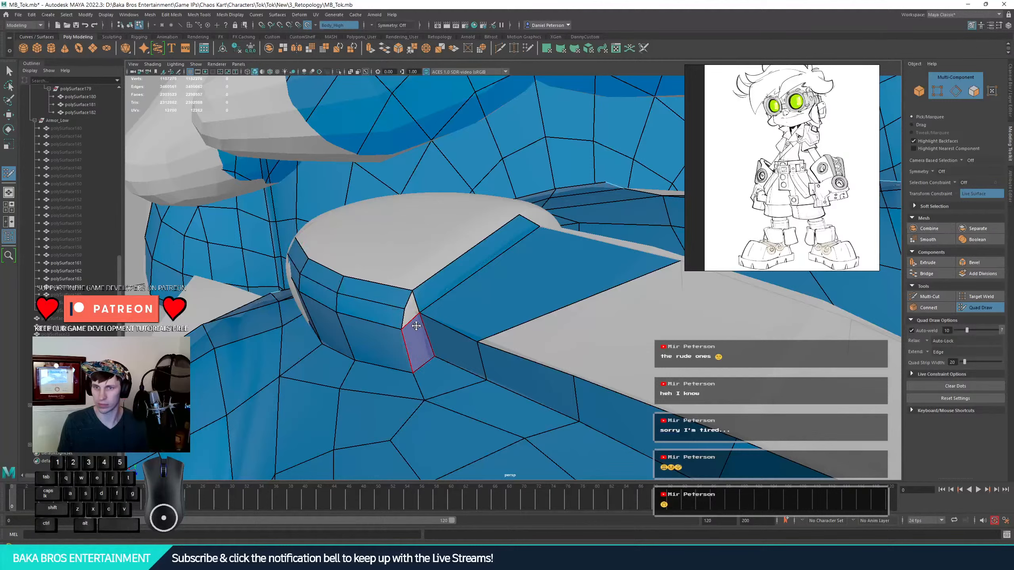
pyautogui.keyDown('ctrl'); pyautogui.click(411, 305); pyautogui.keyUp('ctrl')
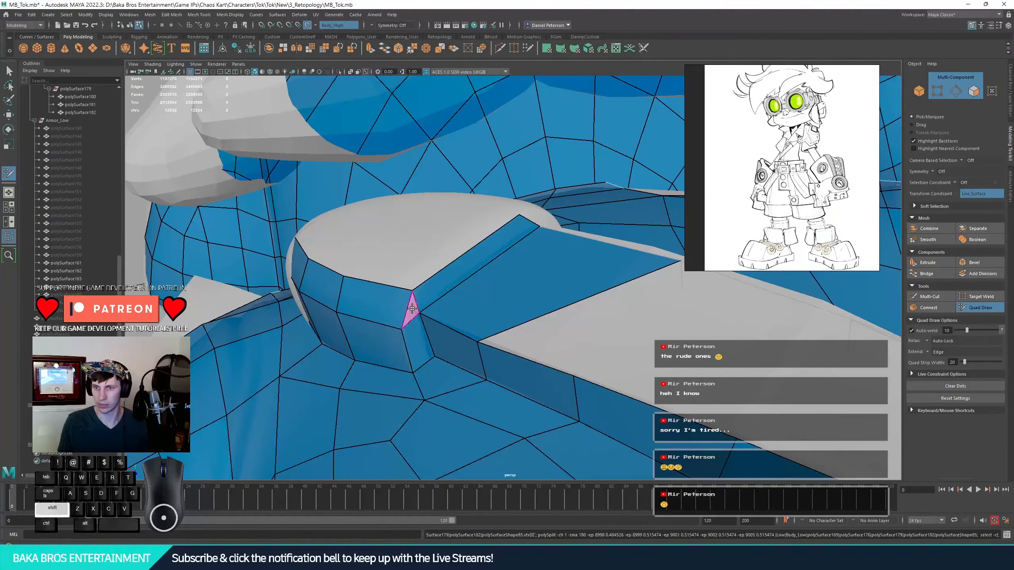
# - Fill the opposite corner where the strap meets the pad with two quads and close the remaining small gap
pyautogui.moveTo(523, 335)
pyautogui.keyDown('alt'); pyautogui.mouseDown()
pyautogui.moveTo(554, 320)
pyautogui.moveTo(416, 321)
pyautogui.moveTo(443, 267)
pyautogui.moveTo(421, 277)
pyautogui.moveTo(445, 257)
pyautogui.moveTo(436, 259)
pyautogui.mouseUp(); pyautogui.keyUp('alt')
pyautogui.moveTo(436, 260)
pyautogui.keyDown('alt'); pyautogui.mouseDown()
pyautogui.moveTo(502, 254)
pyautogui.moveTo(490, 264)
pyautogui.mouseUp(); pyautogui.keyUp('alt')
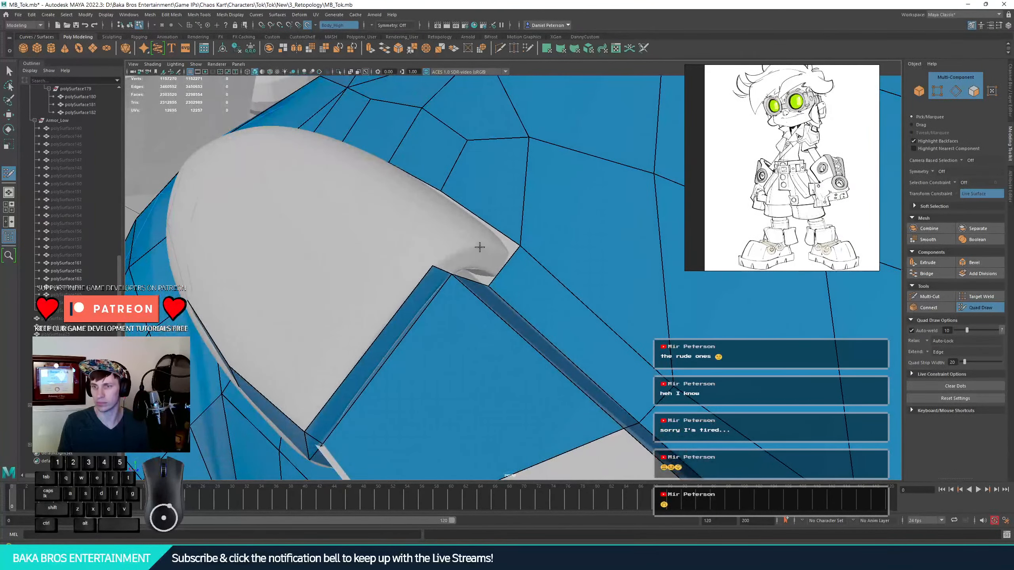
pyautogui.click(474, 265)
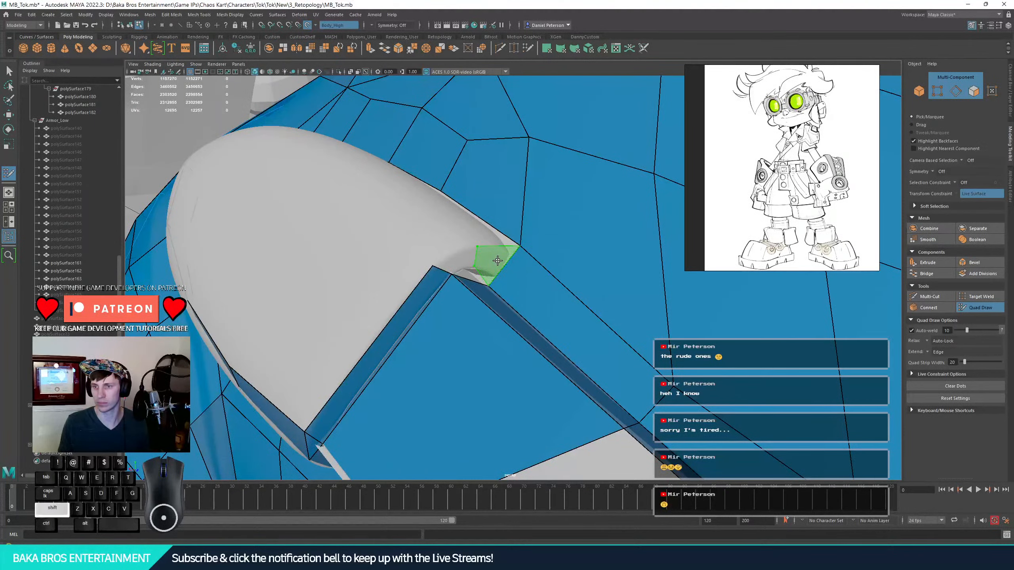
pyautogui.keyDown('shift'); pyautogui.click(465, 244); pyautogui.keyUp('shift')
pyautogui.moveTo(465, 245)
pyautogui.keyDown('alt'); pyautogui.mouseDown()
pyautogui.moveTo(449, 240)
pyautogui.moveTo(452, 265)
pyautogui.mouseUp(); pyautogui.keyUp('alt')
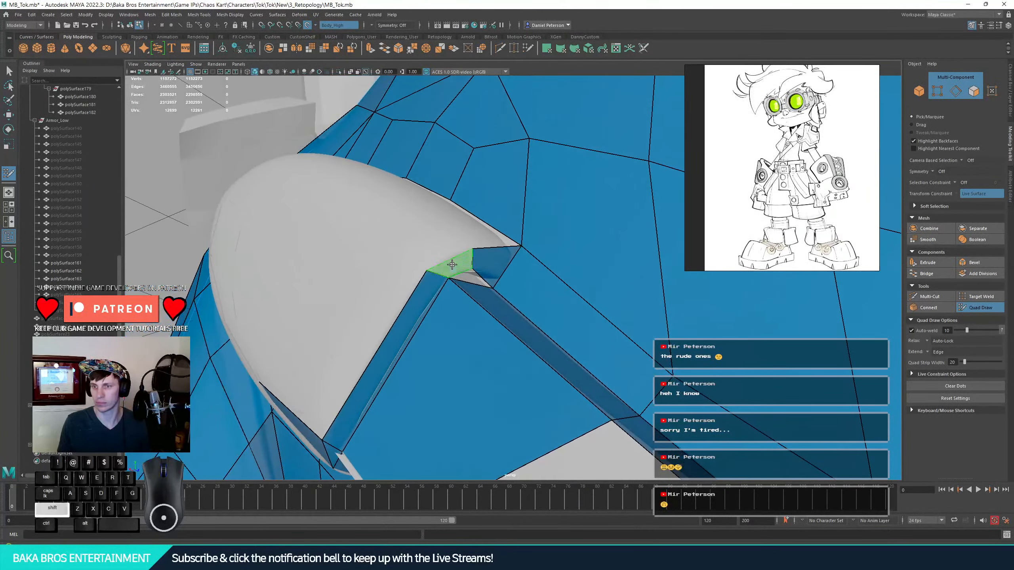
pyautogui.keyDown('shift'); pyautogui.click(471, 276); pyautogui.keyUp('shift')
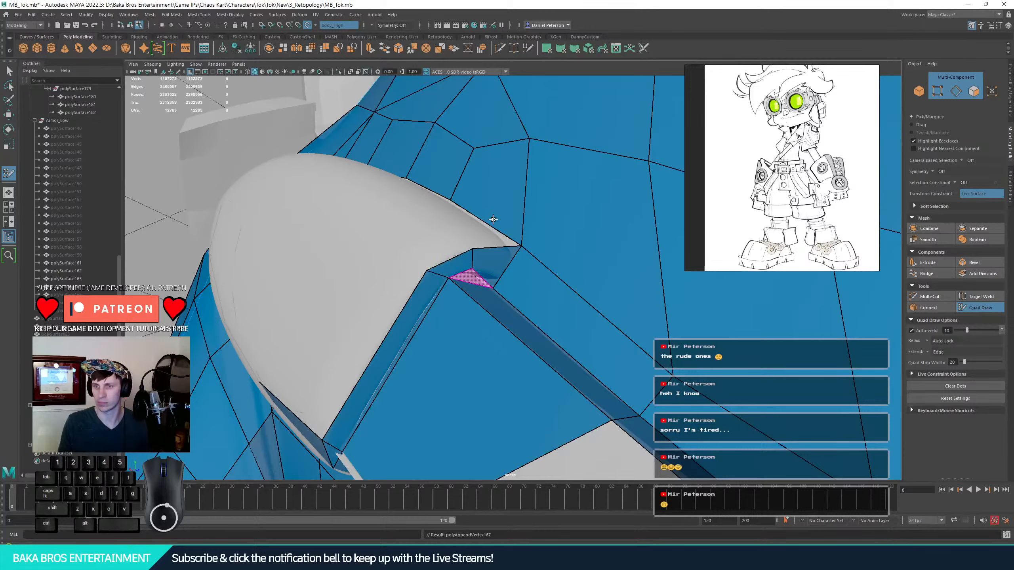
pyautogui.moveTo(452, 210)
pyautogui.keyDown('alt'); pyautogui.mouseDown()
pyautogui.moveTo(500, 236)
pyautogui.moveTo(486, 236)
pyautogui.moveTo(478, 215)
pyautogui.moveTo(498, 272)
pyautogui.moveTo(506, 265)
pyautogui.moveTo(454, 298)
pyautogui.moveTo(483, 263)
pyautogui.mouseUp(); pyautogui.keyUp('alt')
pyautogui.hotkey('ctrl', 'z')
pyautogui.keyDown('shift'); pyautogui.click(526, 280); pyautogui.keyUp('shift')
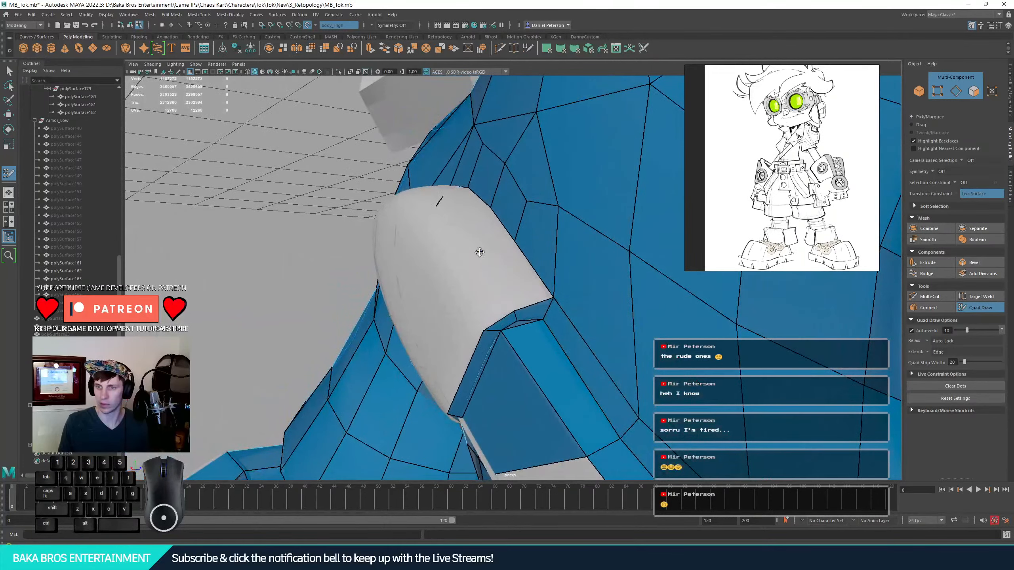
# - Place points on the pad surface and fill rim quads along the pad's side edges
pyautogui.click(479, 252)
pyautogui.click(462, 218)
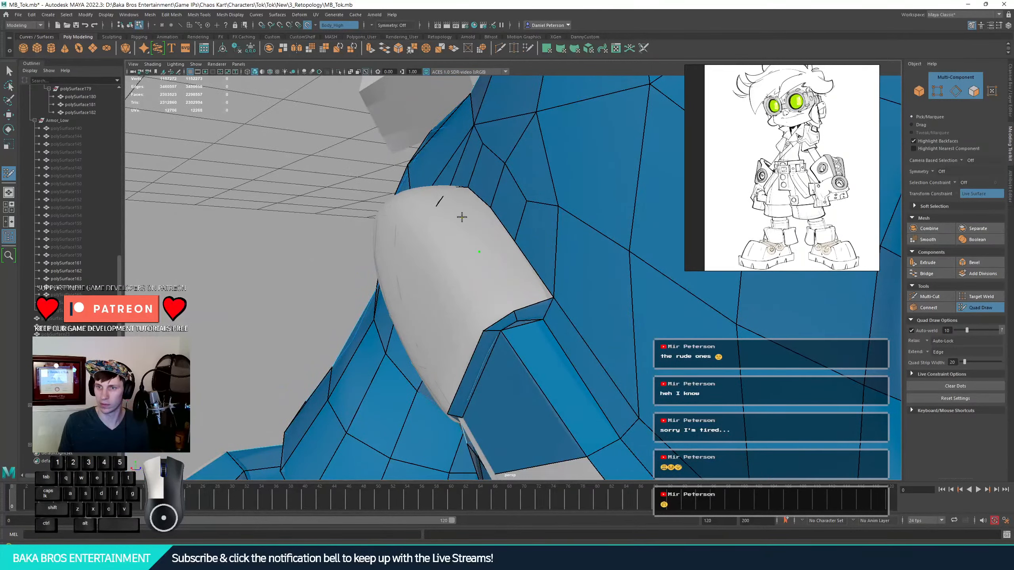
pyautogui.keyDown('shift'); pyautogui.click(495, 267); pyautogui.keyUp('shift')
pyautogui.moveTo(468, 277)
pyautogui.keyDown('alt'); pyautogui.mouseDown()
pyautogui.moveTo(536, 315)
pyautogui.moveTo(539, 290)
pyautogui.moveTo(425, 307)
pyautogui.mouseUp(); pyautogui.keyUp('alt')
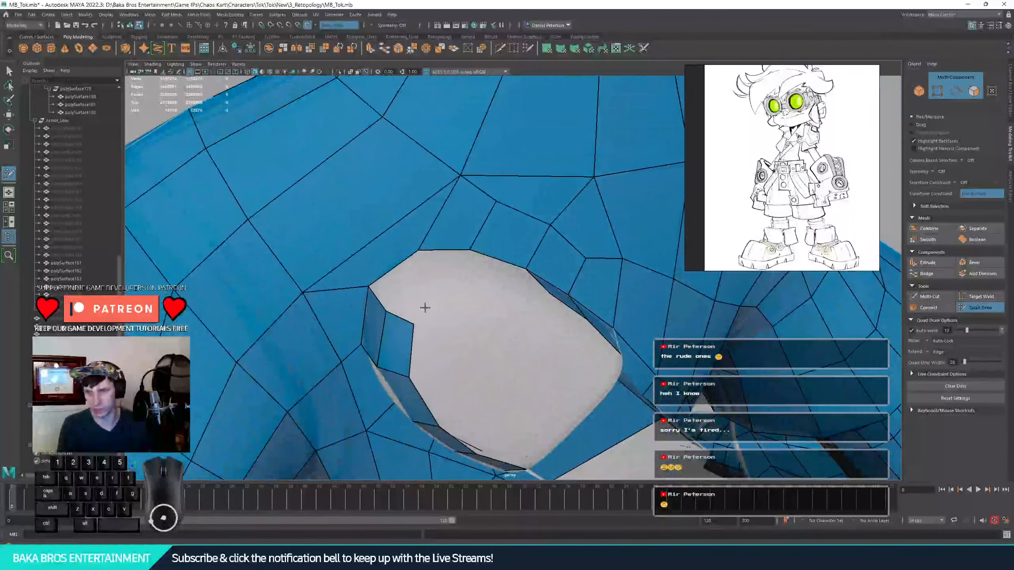
# - Place points inside the pad's rounded end and fill the rim around it with quads
pyautogui.click(481, 277)
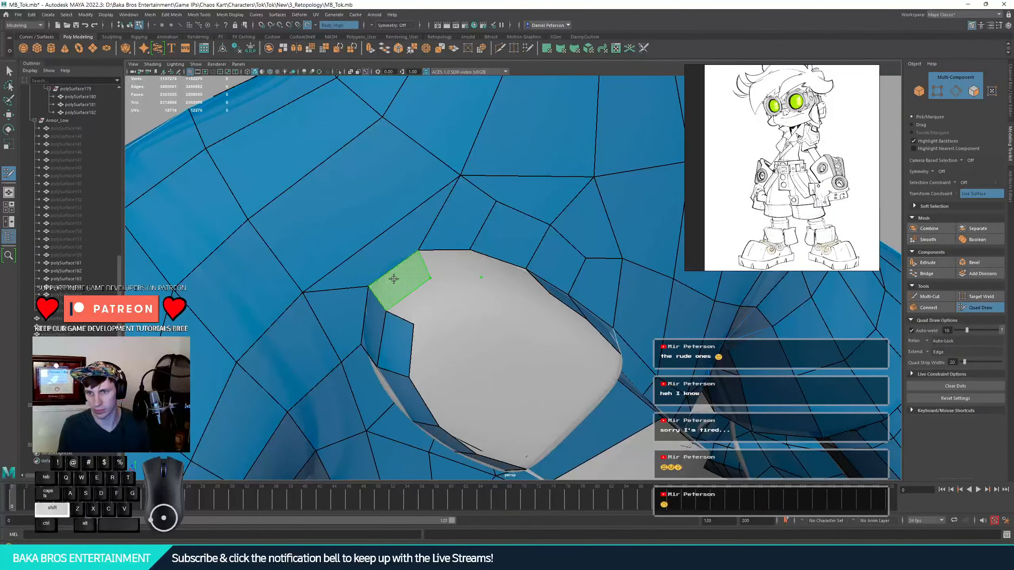
pyautogui.keyDown('shift'); pyautogui.click(456, 266); pyautogui.keyUp('shift')
pyautogui.keyDown('shift'); pyautogui.click(459, 313); pyautogui.keyUp('shift')
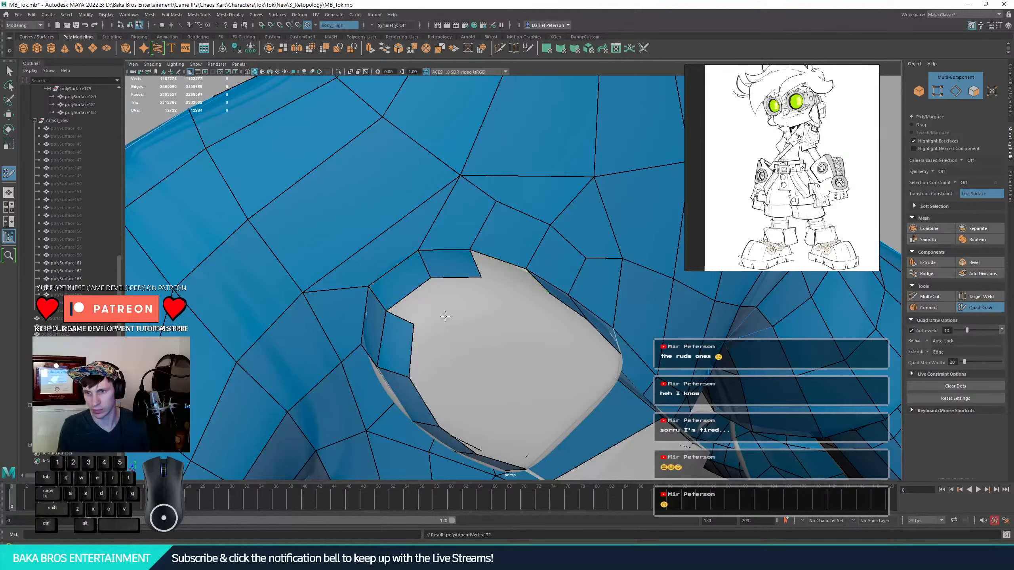
pyautogui.keyDown('shift'); pyautogui.click(494, 300); pyautogui.keyUp('shift')
pyautogui.click(549, 315)
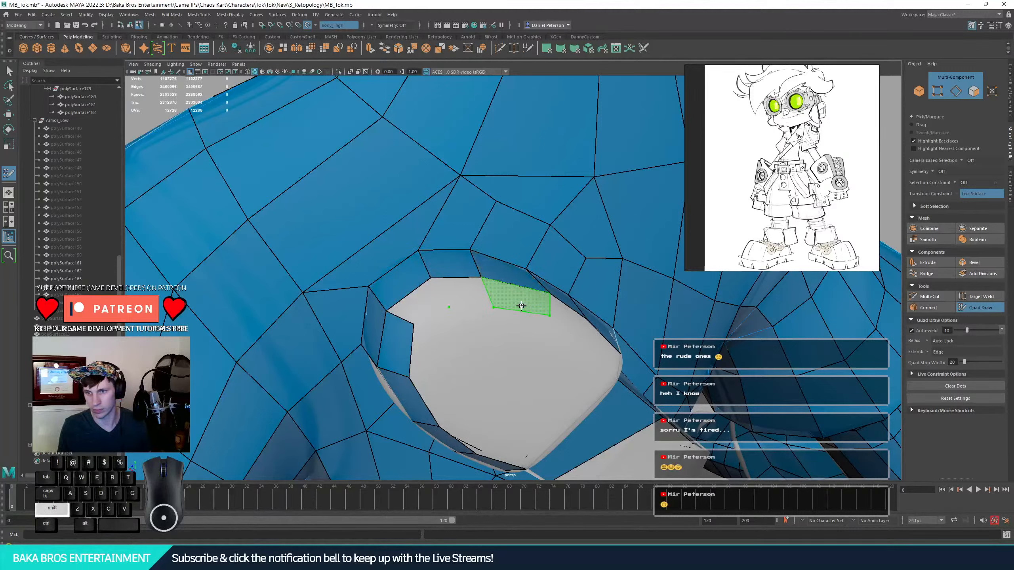
pyautogui.keyDown('shift'); pyautogui.click(513, 300); pyautogui.keyUp('shift')
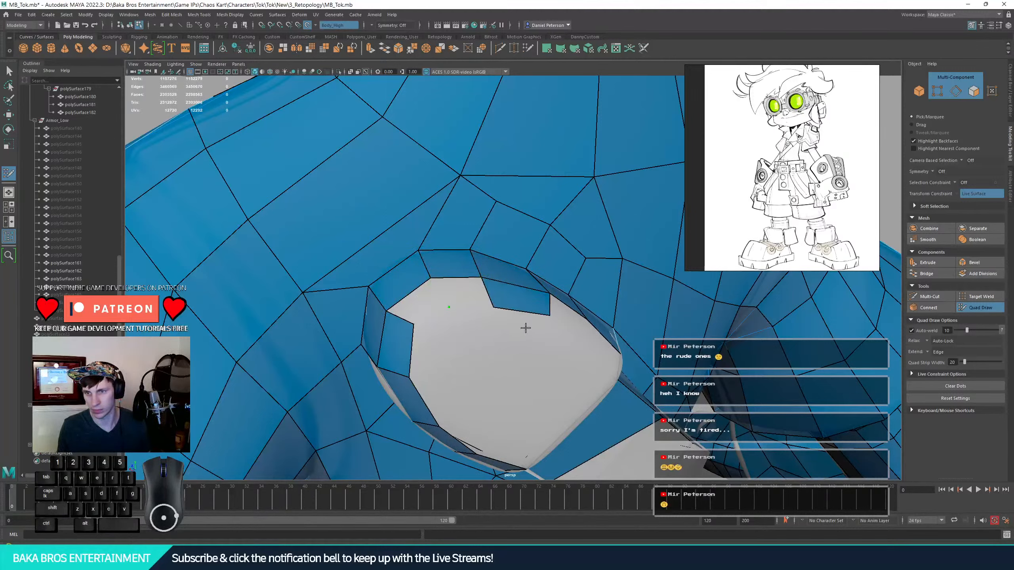
pyautogui.keyDown('shift'); pyautogui.click(463, 295); pyautogui.keyUp('shift')
# - Fill the remaining rim quad on the pad's side next to the strap corner
pyautogui.keyDown('alt'); pyautogui.moveTo(552, 363); pyautogui.dragTo(676, 432); pyautogui.keyUp('alt')
pyautogui.keyDown('alt'); pyautogui.moveTo(576, 402); pyautogui.dragTo(519, 325); pyautogui.keyUp('alt')
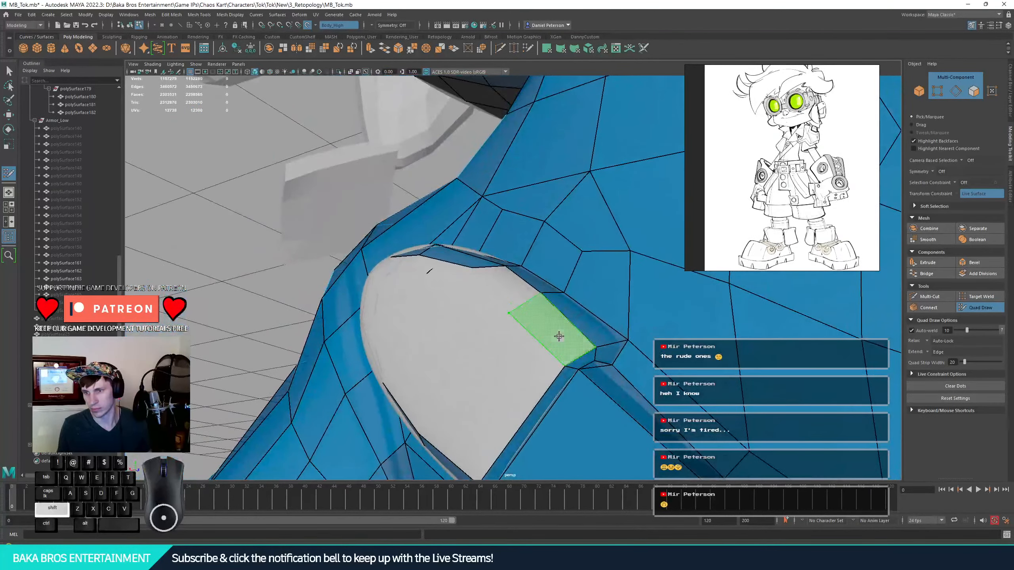
pyautogui.keyDown('shift'); pyautogui.click(517, 323); pyautogui.keyUp('shift')
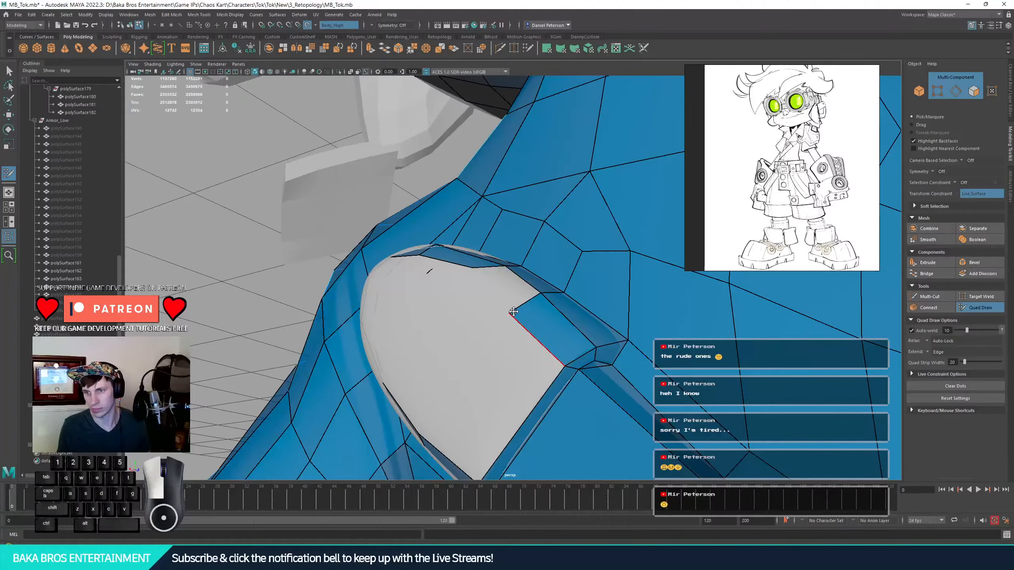
pyautogui.moveTo(516, 323)
pyautogui.keyDown('alt'); pyautogui.mouseDown()
pyautogui.moveTo(499, 302)
pyautogui.moveTo(531, 298)
pyautogui.moveTo(494, 331)
pyautogui.moveTo(520, 365)
pyautogui.mouseUp(); pyautogui.keyUp('alt')
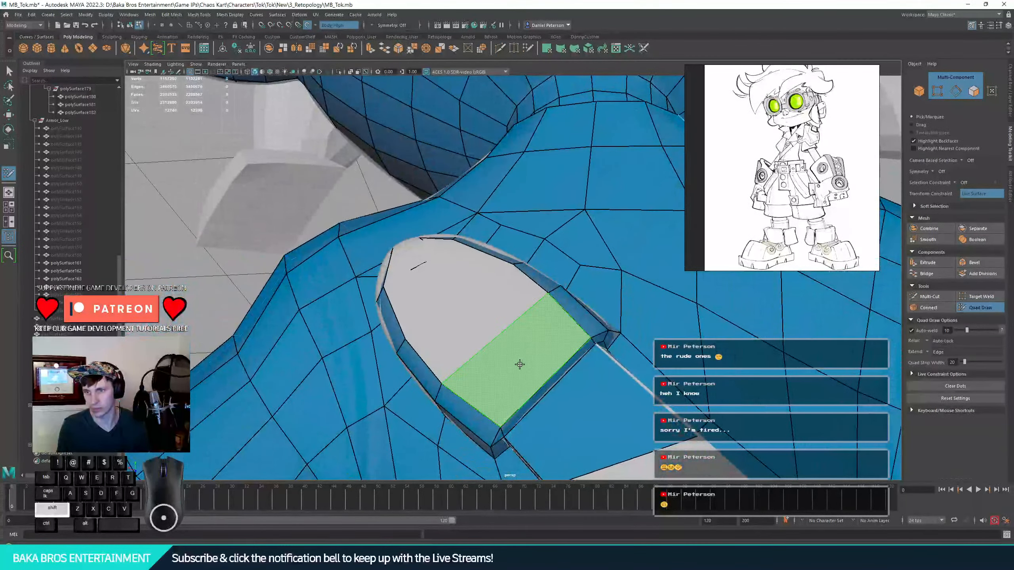
pyautogui.keyDown('shift'); pyautogui.click(466, 328); pyautogui.keyUp('shift')
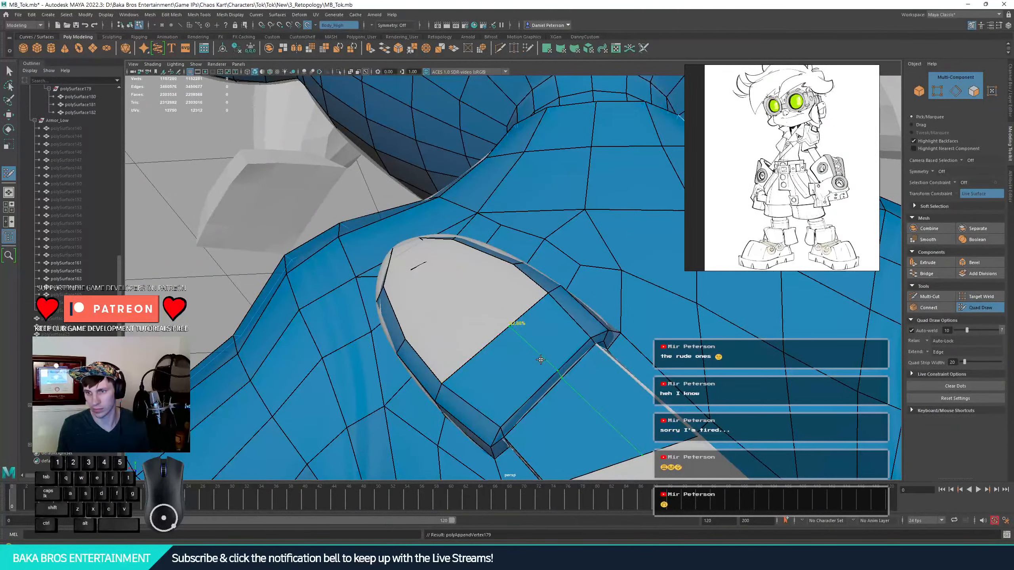
pyautogui.hotkey('ctrl', 'z')
# - Place a point in the middle of the pad and fill a half-width quad against the side rim
pyautogui.click(496, 335)
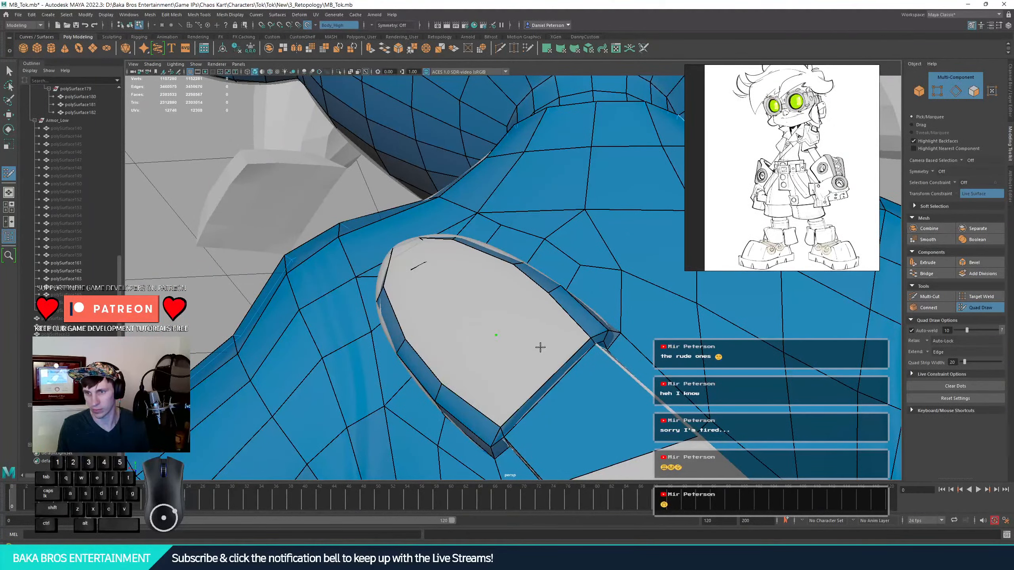
pyautogui.moveTo(538, 331)
pyautogui.keyDown('alt'); pyautogui.mouseDown()
pyautogui.moveTo(508, 317)
pyautogui.moveTo(494, 337)
pyautogui.moveTo(472, 310)
pyautogui.moveTo(483, 330)
pyautogui.mouseUp(); pyautogui.keyUp('alt')
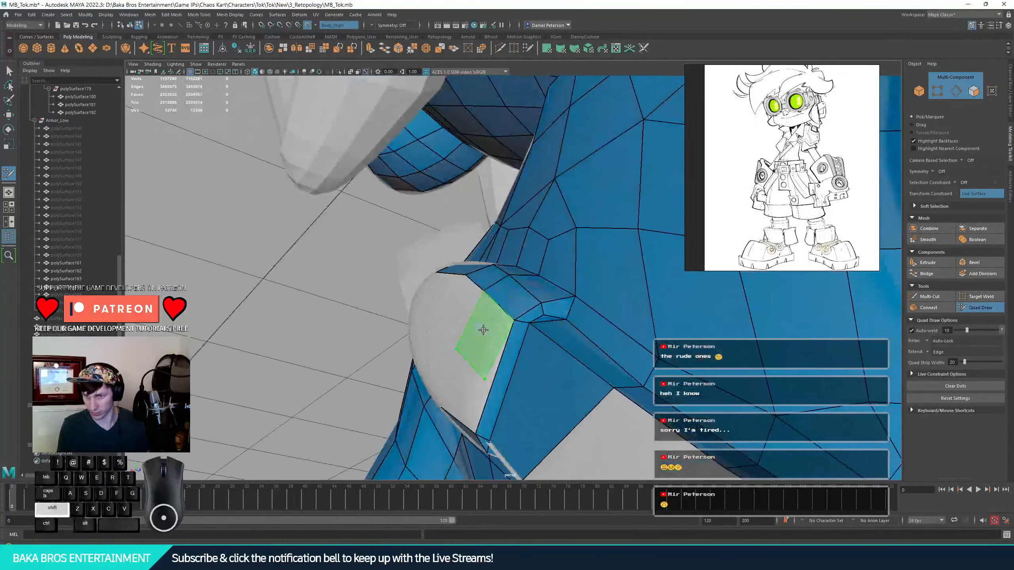
pyautogui.keyDown('shift'); pyautogui.click(469, 362); pyautogui.keyUp('shift')
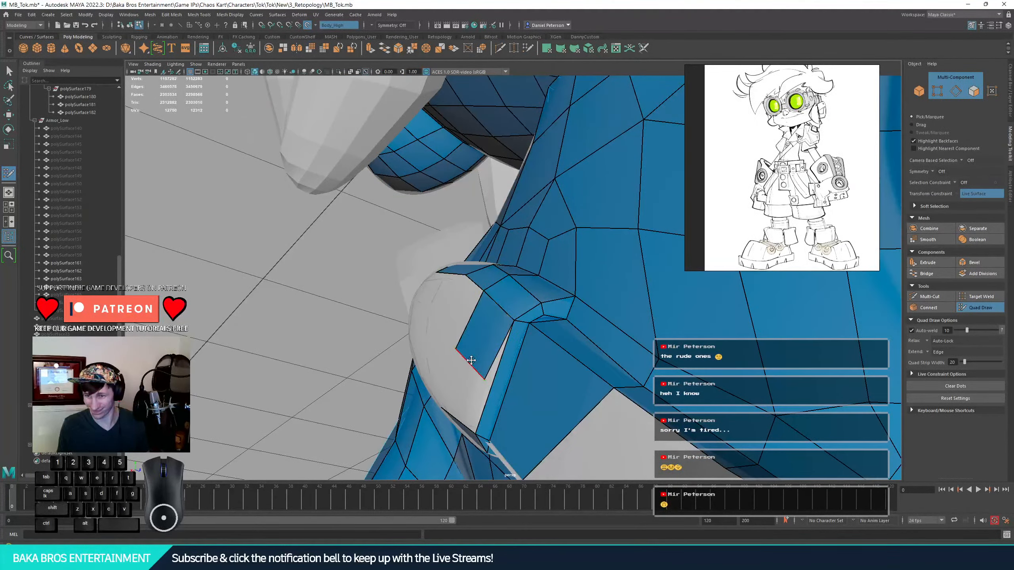
# - Place two points across the pad and fill the first row of quads, including the narrow gap against the strap-side rim
pyautogui.keyDown('alt'); pyautogui.moveTo(473, 361); pyautogui.dragTo(487, 335); pyautogui.keyUp('alt')
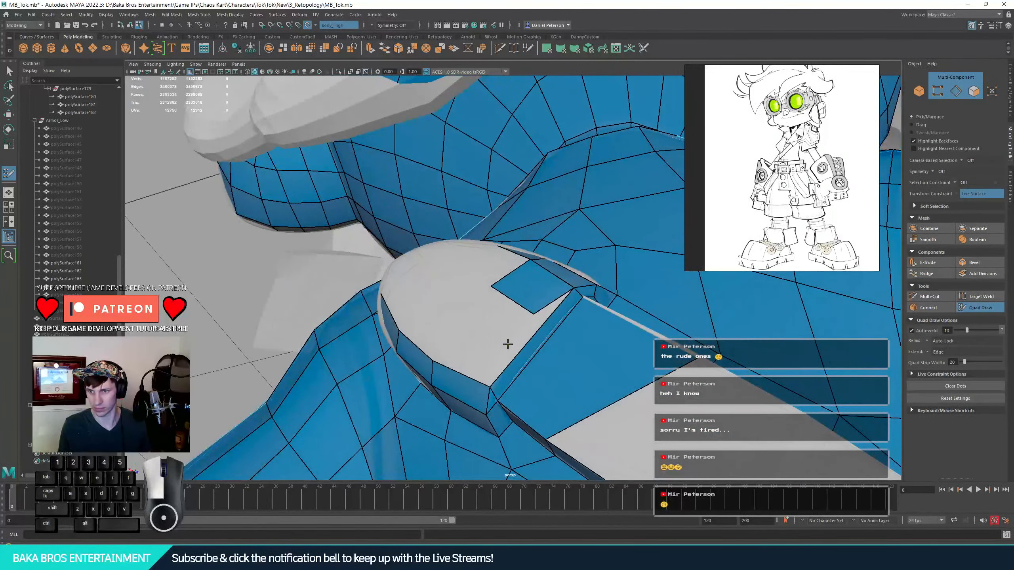
pyautogui.click(508, 344)
pyautogui.click(464, 320)
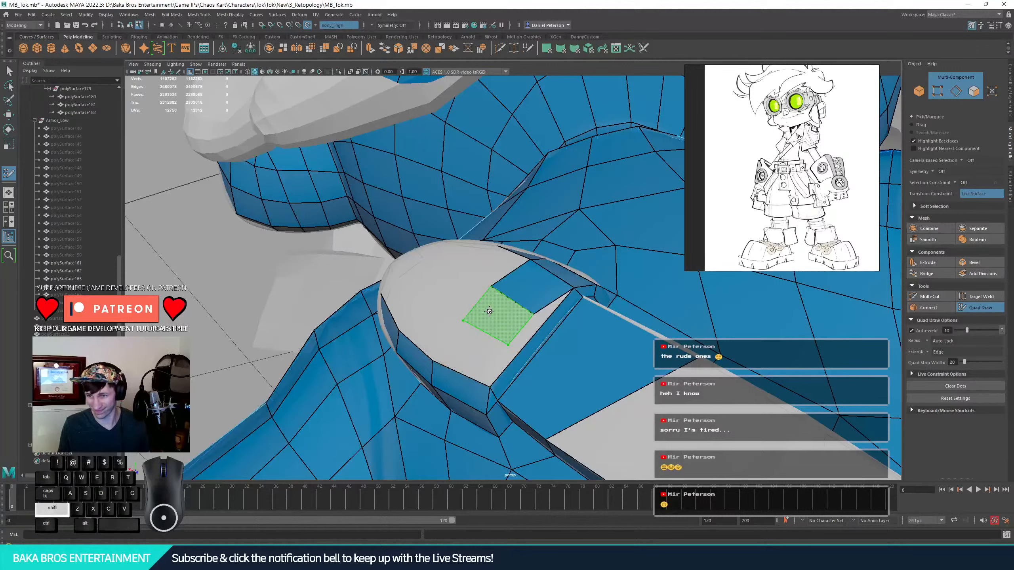
pyautogui.keyDown('shift'); pyautogui.click(513, 342); pyautogui.keyUp('shift')
pyautogui.keyDown('shift'); pyautogui.click(525, 339); pyautogui.keyUp('shift')
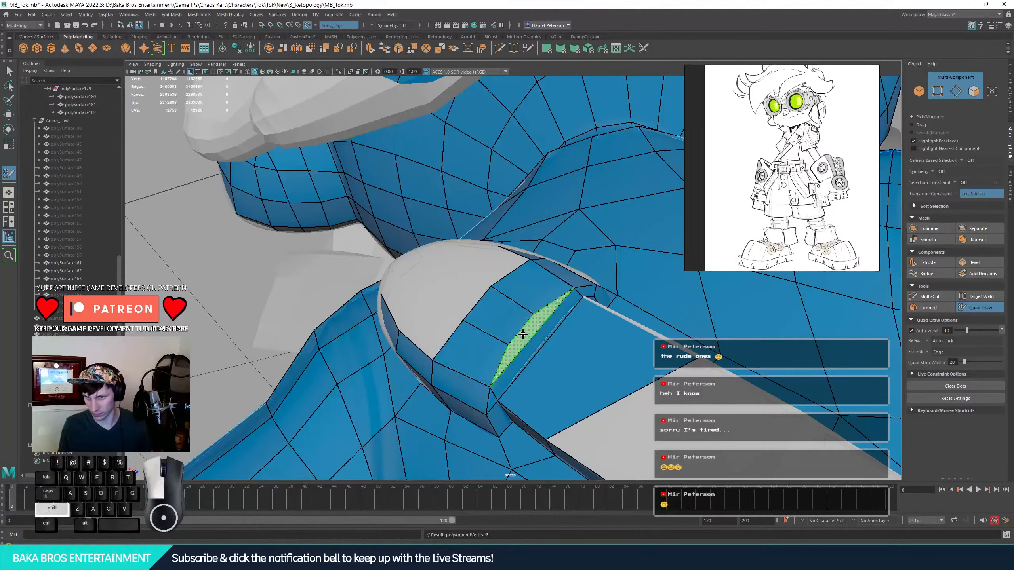
pyautogui.keyDown('shift'); pyautogui.click(526, 333); pyautogui.keyUp('shift')
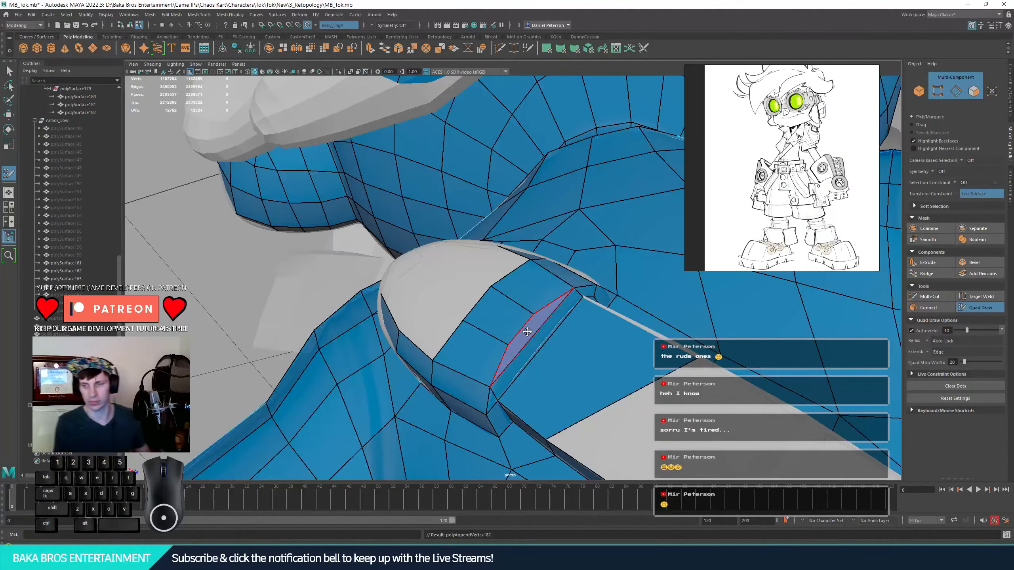
# - Place points farther up the pad's surface and fill the second row of quads across its width
pyautogui.moveTo(464, 294)
pyautogui.keyDown('alt'); pyautogui.mouseDown()
pyautogui.moveTo(412, 236)
pyautogui.moveTo(491, 326)
pyautogui.mouseUp(); pyautogui.keyUp('alt')
pyautogui.click(496, 317)
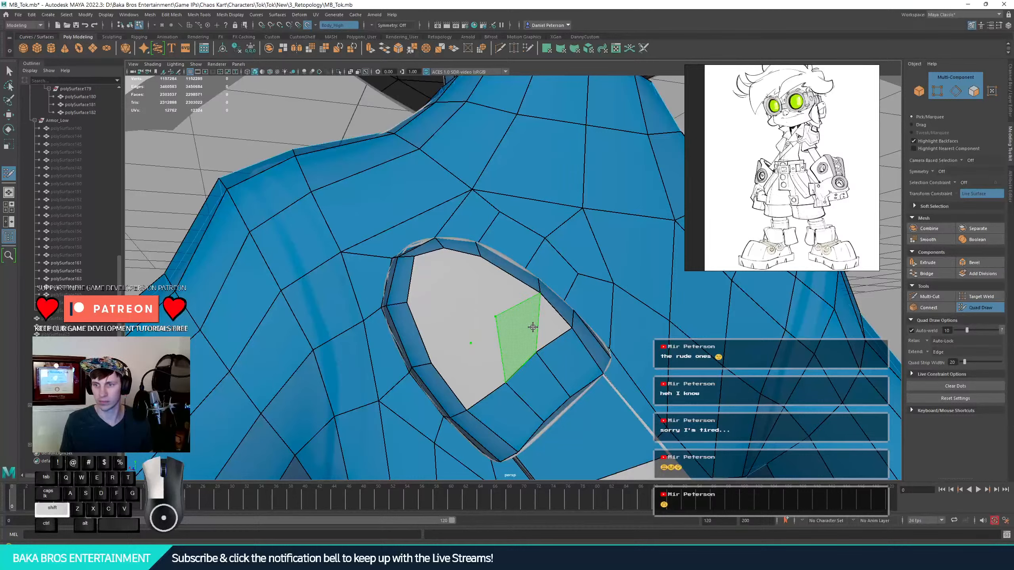
pyautogui.keyDown('shift'); pyautogui.click(477, 368); pyautogui.keyUp('shift')
pyautogui.keyDown('shift'); pyautogui.click(462, 371); pyautogui.keyUp('shift')
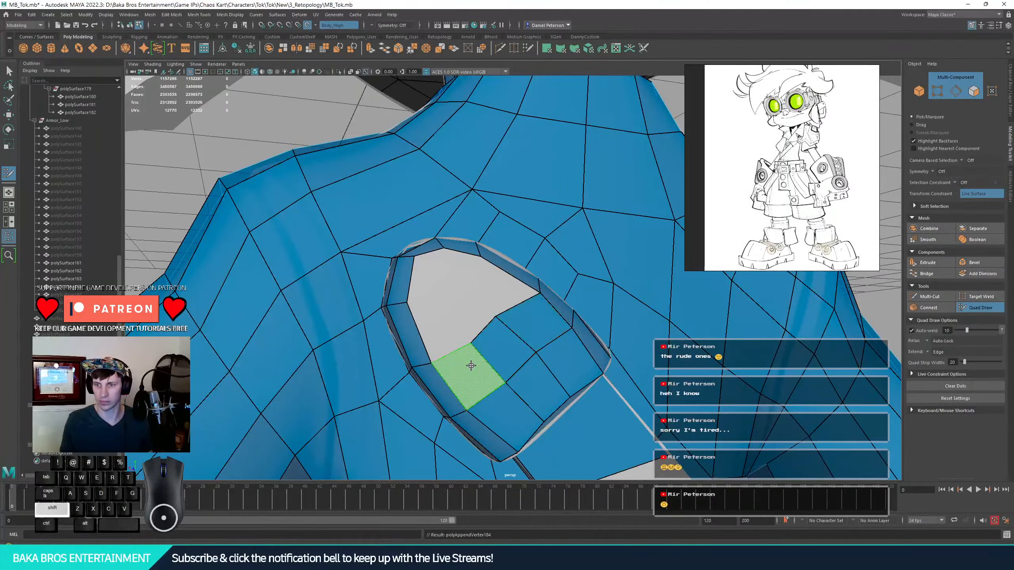
pyautogui.keyDown('shift'); pyautogui.click(471, 366); pyautogui.keyUp('shift')
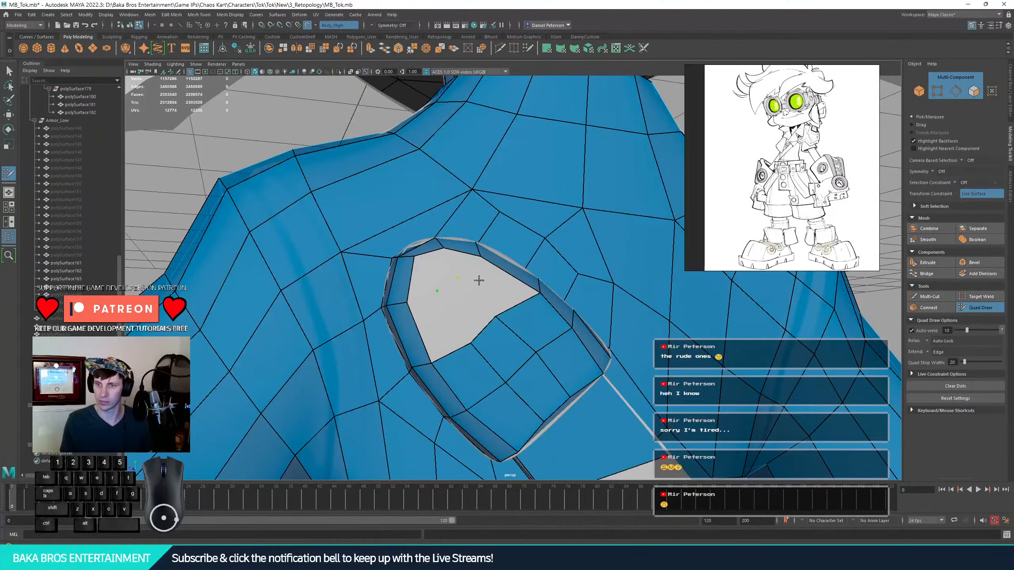
# - Fill the remaining opening in the pad's rounded end with quads connecting the centre points to the rim
pyautogui.keyDown('shift'); pyautogui.click(473, 317); pyautogui.keyUp('shift')
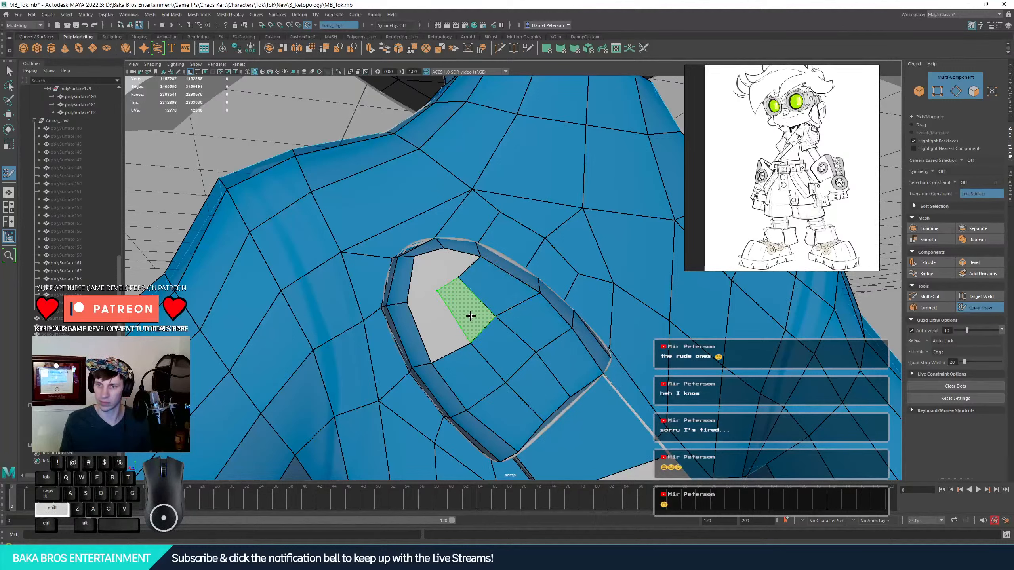
pyautogui.keyDown('shift'); pyautogui.click(439, 328); pyautogui.keyUp('shift')
pyautogui.keyDown('shift'); pyautogui.click(427, 279); pyautogui.keyUp('shift')
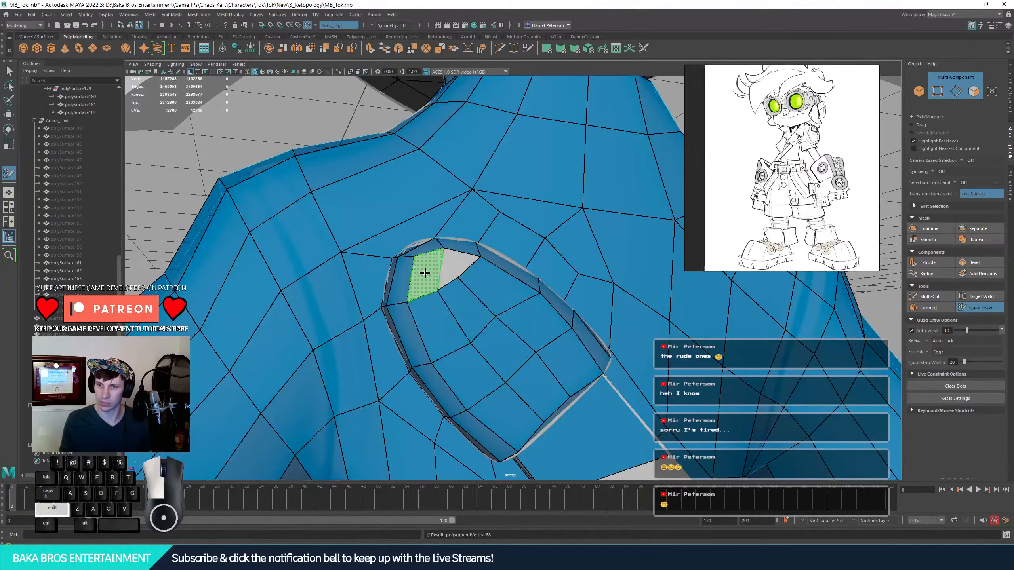
pyautogui.keyDown('shift'); pyautogui.click(455, 269); pyautogui.keyUp('shift')
pyautogui.keyDown('shift'); pyautogui.click(455, 280); pyautogui.keyUp('shift')
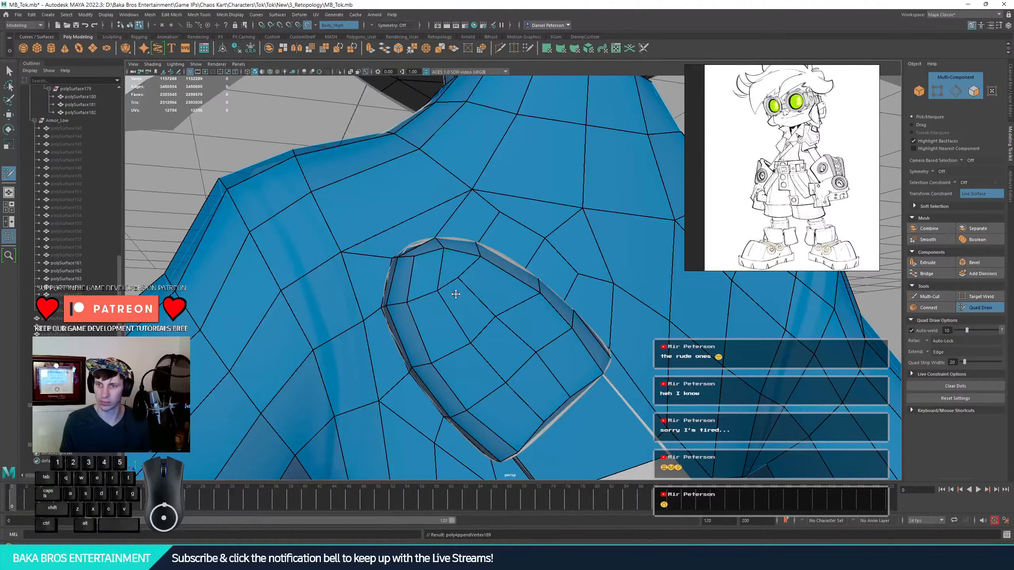
pyautogui.keyDown('shift'); pyautogui.moveTo(535, 376); pyautogui.dragTo(538, 388); pyautogui.keyUp('shift')
# - Try moving the vertex on the strap's side edge just below the pad, and undo the move
pyautogui.keyDown('alt'); pyautogui.moveTo(537, 387); pyautogui.dragTo(443, 352, button='right'); pyautogui.keyUp('alt')
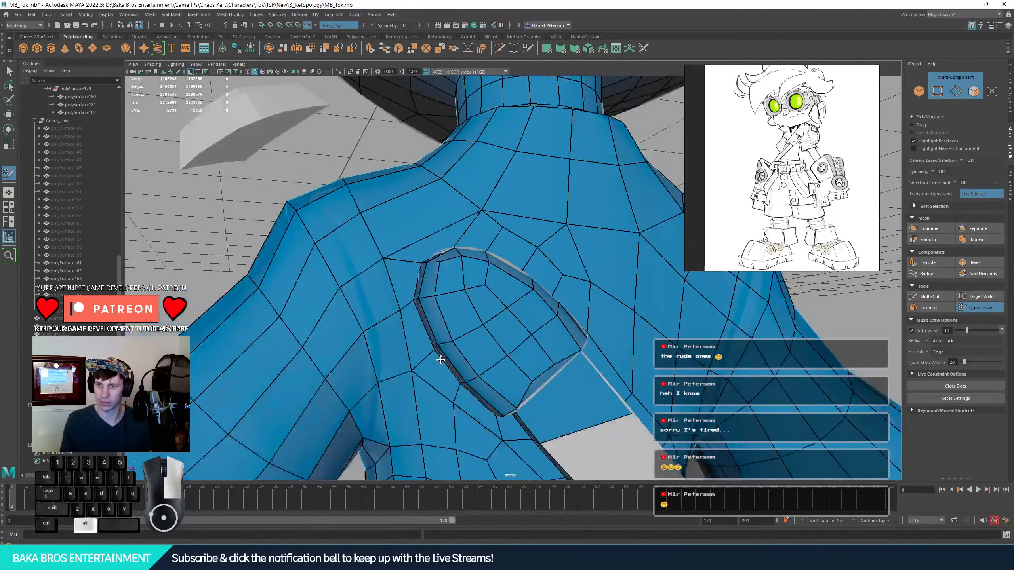
pyautogui.keyDown('alt'); pyautogui.moveTo(444, 352); pyautogui.dragTo(515, 369); pyautogui.keyUp('alt')
pyautogui.keyDown('alt'); pyautogui.moveTo(515, 369); pyautogui.dragTo(545, 389, button='right'); pyautogui.keyUp('alt')
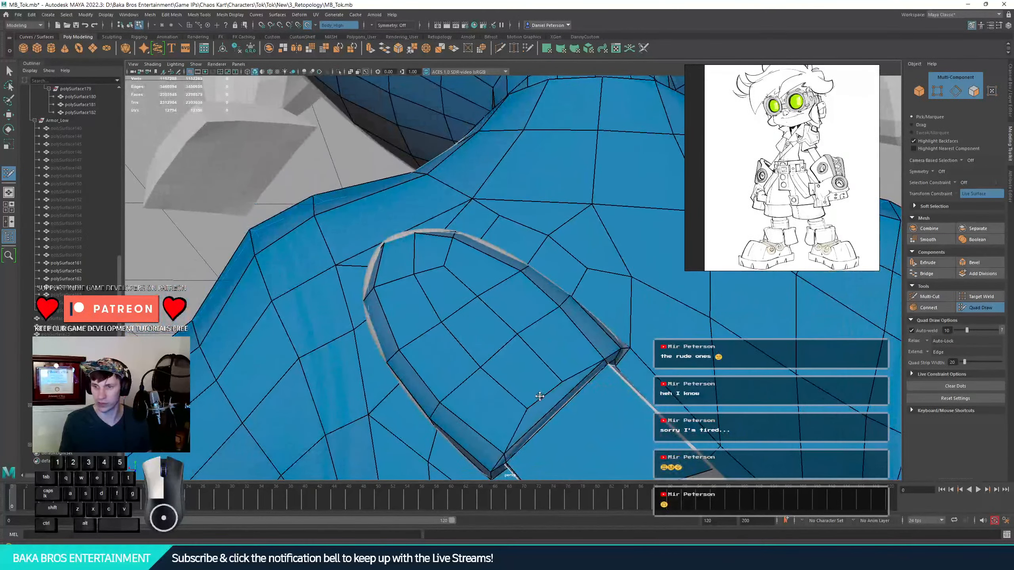
pyautogui.keyDown('alt'); pyautogui.moveTo(539, 393); pyautogui.dragTo(523, 347); pyautogui.keyUp('alt')
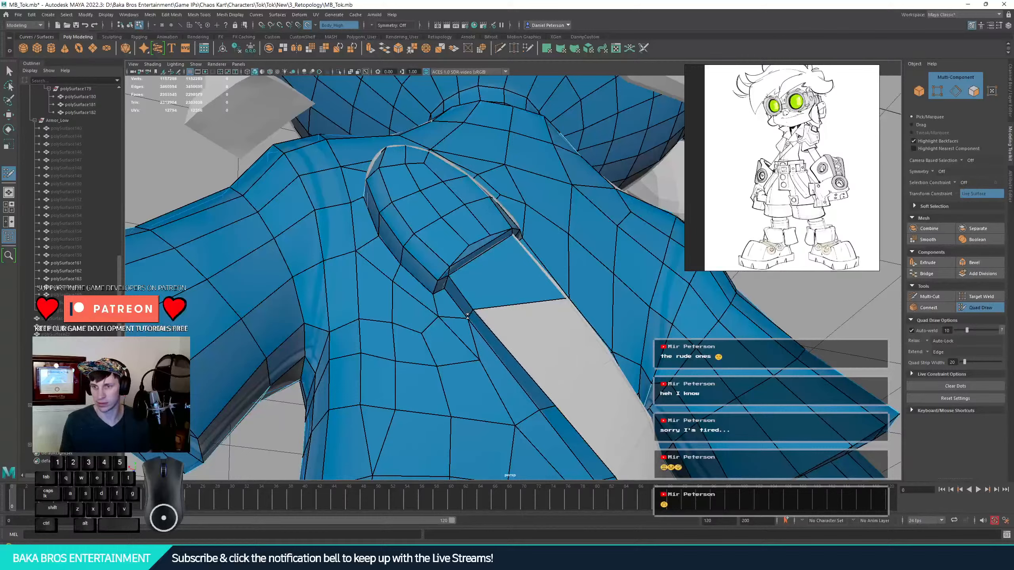
pyautogui.moveTo(470, 314)
pyautogui.mouseDown()
pyautogui.moveTo(486, 332)
pyautogui.moveTo(471, 351)
pyautogui.moveTo(443, 326)
pyautogui.moveTo(523, 349)
pyautogui.moveTo(594, 351)
pyautogui.moveTo(442, 346)
pyautogui.mouseUp()
pyautogui.hotkey('ctrl', 'z')
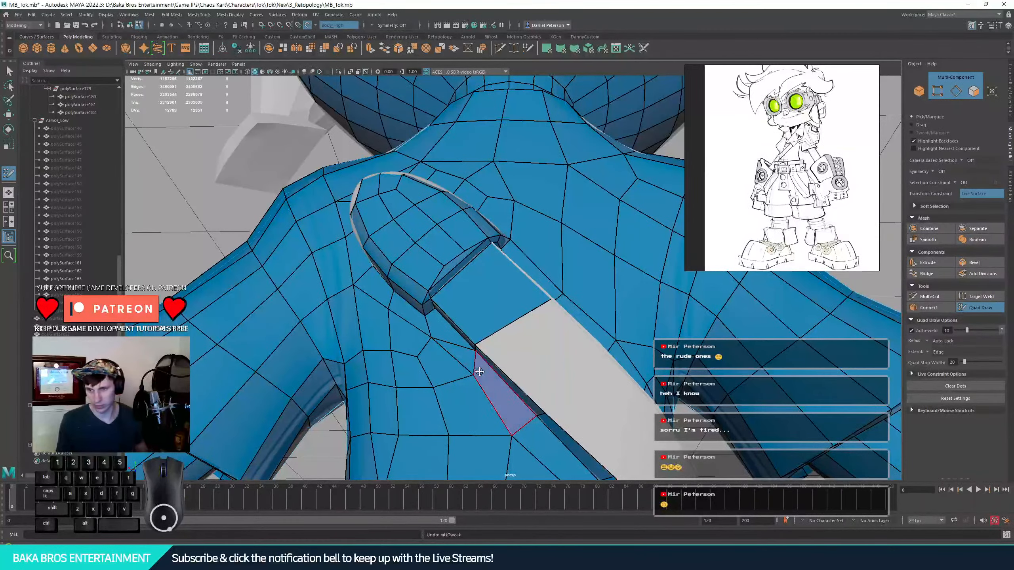
# - Try deleting the side-edge faces along the strap below the pad, and undo the deletion
pyautogui.keyDown('alt'); pyautogui.moveTo(492, 370); pyautogui.dragTo(523, 352); pyautogui.keyUp('alt')
pyautogui.keyDown('alt'); pyautogui.moveTo(478, 351); pyautogui.dragTo(511, 362, button='right'); pyautogui.keyUp('alt')
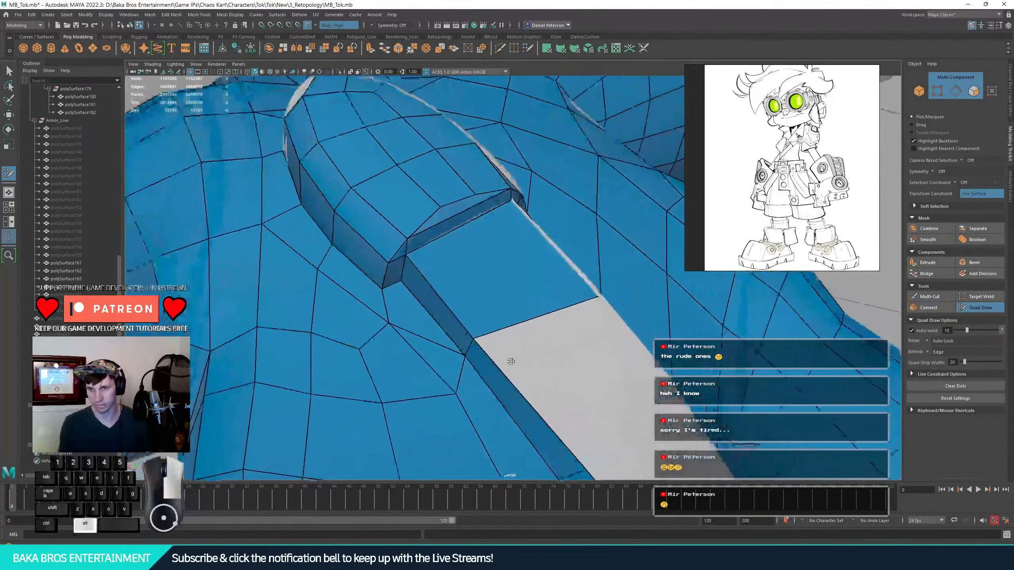
pyautogui.keyDown('alt'); pyautogui.moveTo(511, 363); pyautogui.dragTo(494, 307, button='middle'); pyautogui.keyUp('alt')
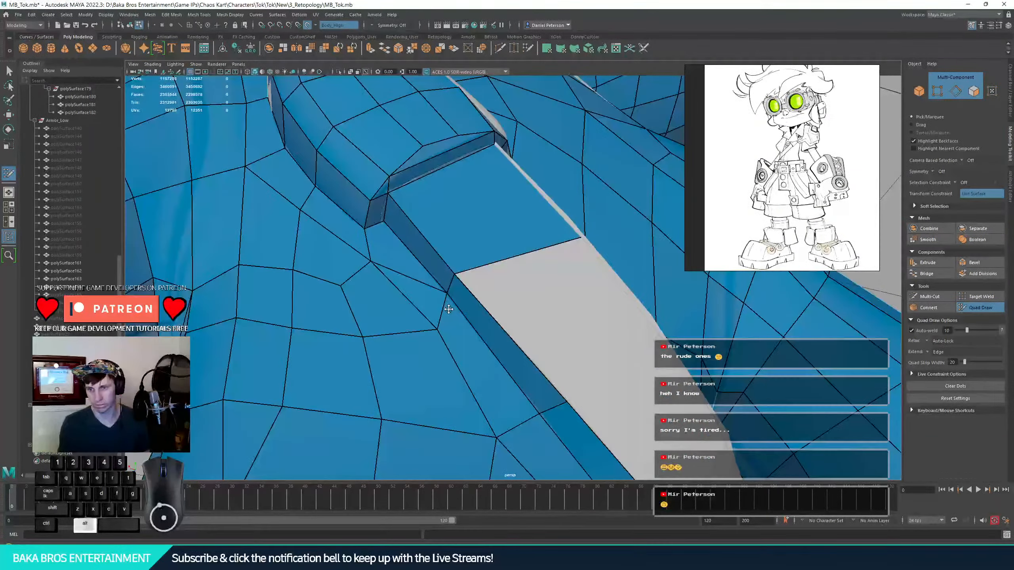
pyautogui.keyDown('ctrl'); pyautogui.keyDown('shift'); pyautogui.click(489, 355); pyautogui.keyUp('shift'); pyautogui.keyUp('ctrl')
pyautogui.keyDown('ctrl'); pyautogui.keyDown('shift'); pyautogui.click(498, 357); pyautogui.keyUp('shift'); pyautogui.keyUp('ctrl')
pyautogui.keyDown('alt'); pyautogui.moveTo(475, 330); pyautogui.dragTo(454, 358, button='right'); pyautogui.keyUp('alt')
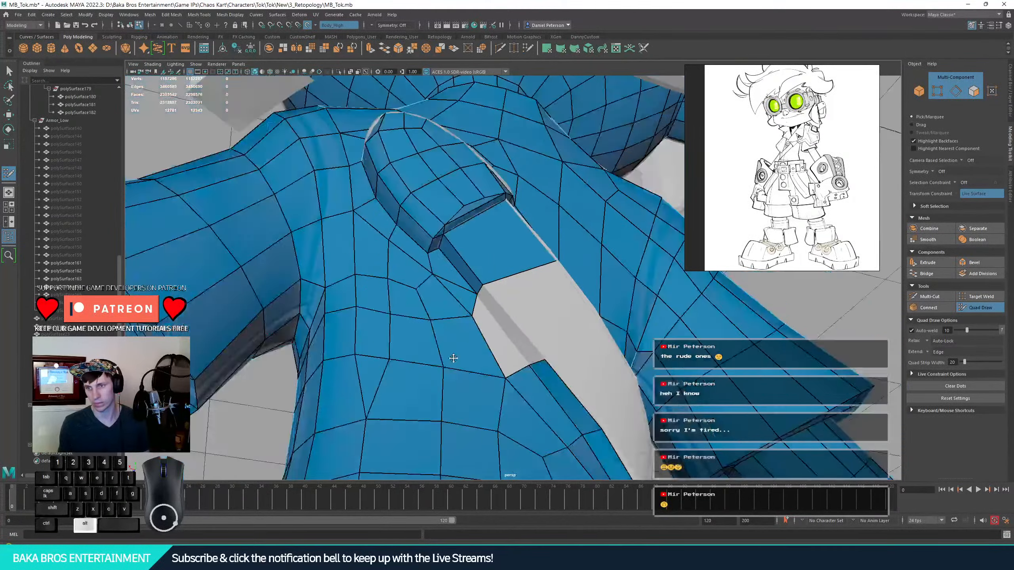
pyautogui.keyDown('alt'); pyautogui.moveTo(454, 358); pyautogui.dragTo(527, 362); pyautogui.keyUp('alt')
pyautogui.hotkey('ctrl', 'z')
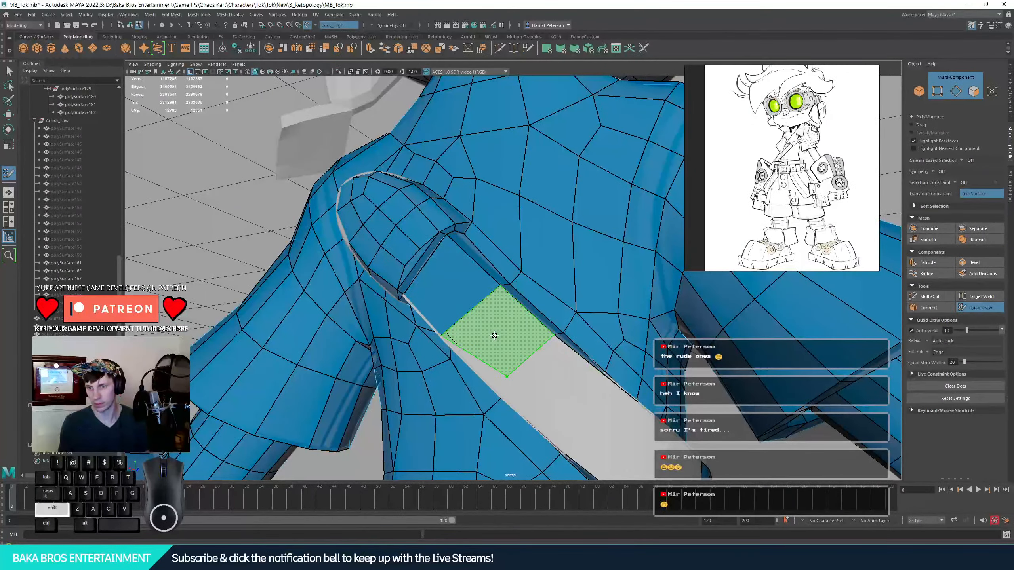
# - Place points down the back strap and fill the next quads below the pad across the strap's width
pyautogui.keyDown('shift'); pyautogui.click(532, 393); pyautogui.keyUp('shift')
pyautogui.moveTo(532, 394)
pyautogui.keyDown('alt'); pyautogui.mouseDown()
pyautogui.moveTo(544, 317)
pyautogui.moveTo(532, 347)
pyautogui.moveTo(513, 359)
pyautogui.mouseUp(); pyautogui.keyUp('alt')
pyautogui.click(554, 437)
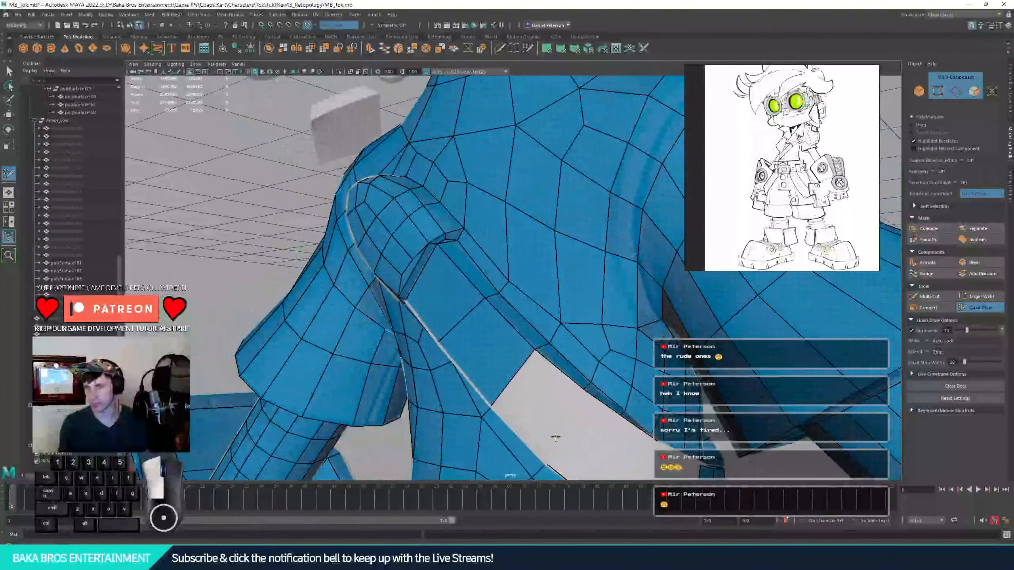
pyautogui.moveTo(555, 435)
pyautogui.keyDown('alt'); pyautogui.mouseDown()
pyautogui.moveTo(580, 411)
pyautogui.moveTo(599, 423)
pyautogui.mouseUp(); pyautogui.keyUp('alt')
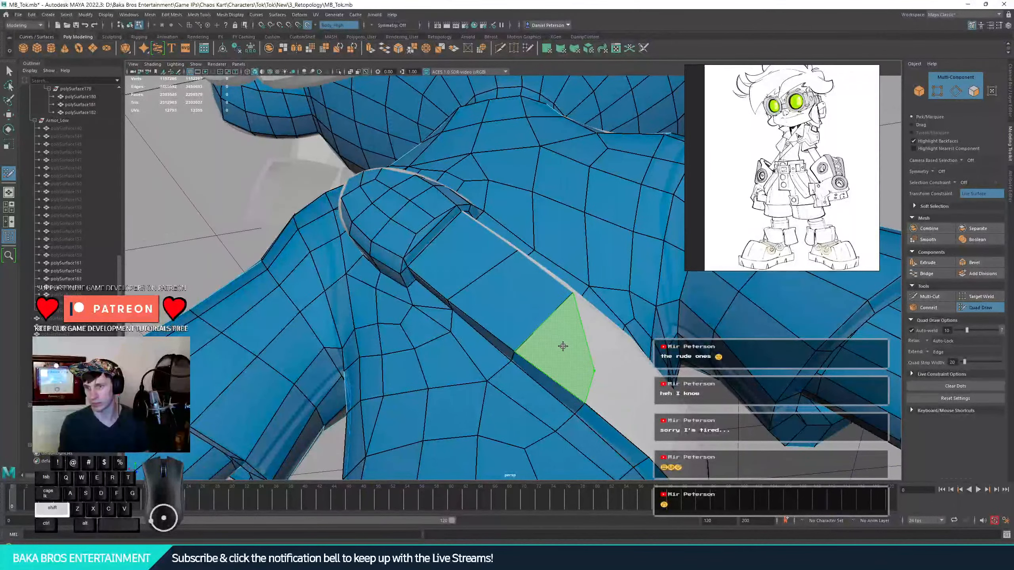
pyautogui.keyDown('alt'); pyautogui.moveTo(611, 359); pyautogui.dragTo(550, 403); pyautogui.keyUp('alt')
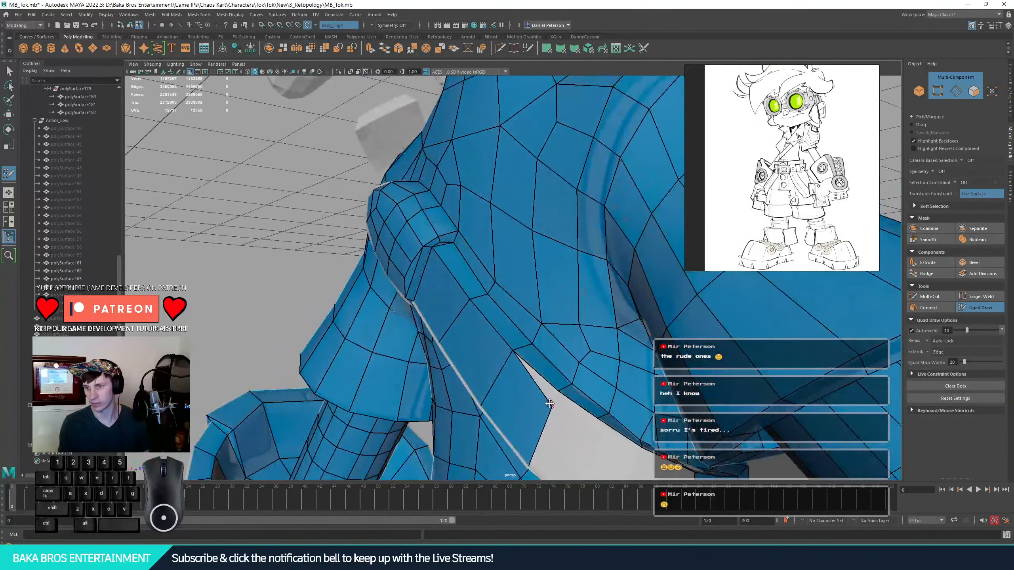
pyautogui.keyDown('alt'); pyautogui.moveTo(550, 323); pyautogui.dragTo(531, 256, button='middle'); pyautogui.keyUp('alt')
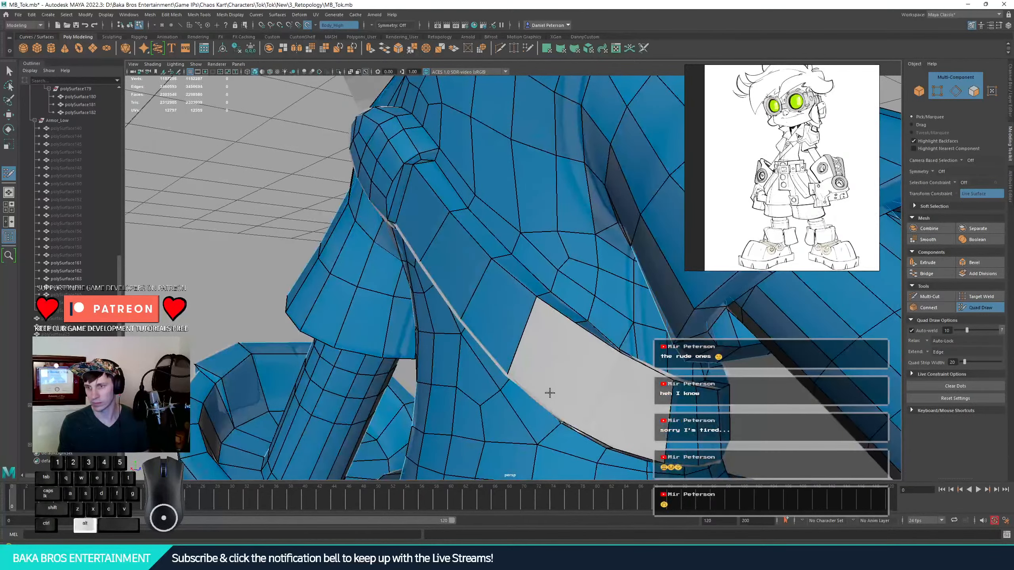
# - Fill the rest of the strap's open surface with connected quads down to the existing faces under the arm
pyautogui.keyDown('alt'); pyautogui.moveTo(550, 393); pyautogui.dragTo(614, 308); pyautogui.keyUp('alt')
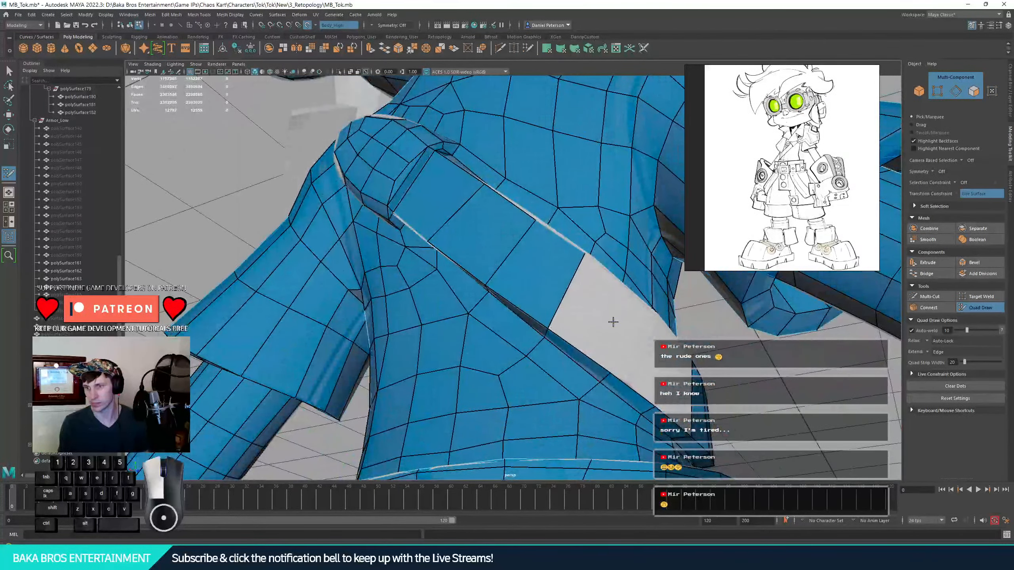
pyautogui.press('shift')
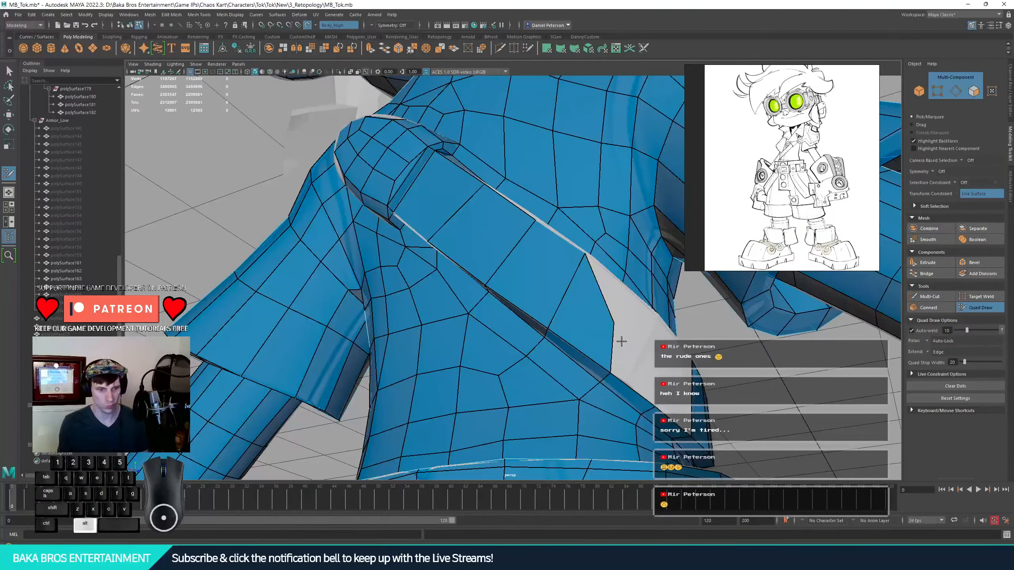
pyautogui.moveTo(621, 341)
pyautogui.keyDown('alt'); pyautogui.mouseDown()
pyautogui.moveTo(528, 310)
pyautogui.moveTo(585, 308)
pyautogui.mouseUp(); pyautogui.keyUp('alt')
pyautogui.press('shift')
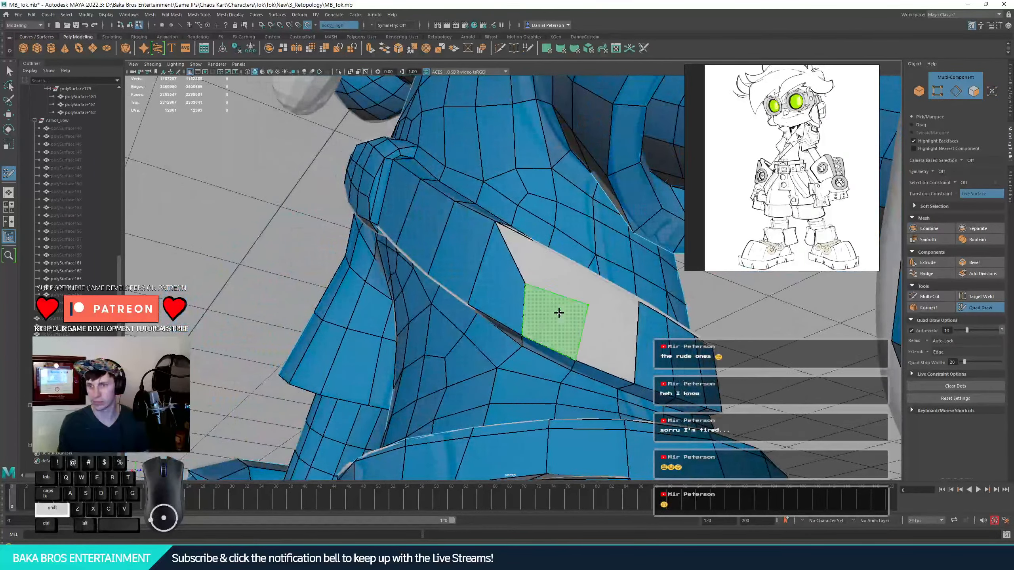
pyautogui.keyDown('shift'); pyautogui.click(559, 313); pyautogui.keyUp('shift')
pyautogui.press('shift')
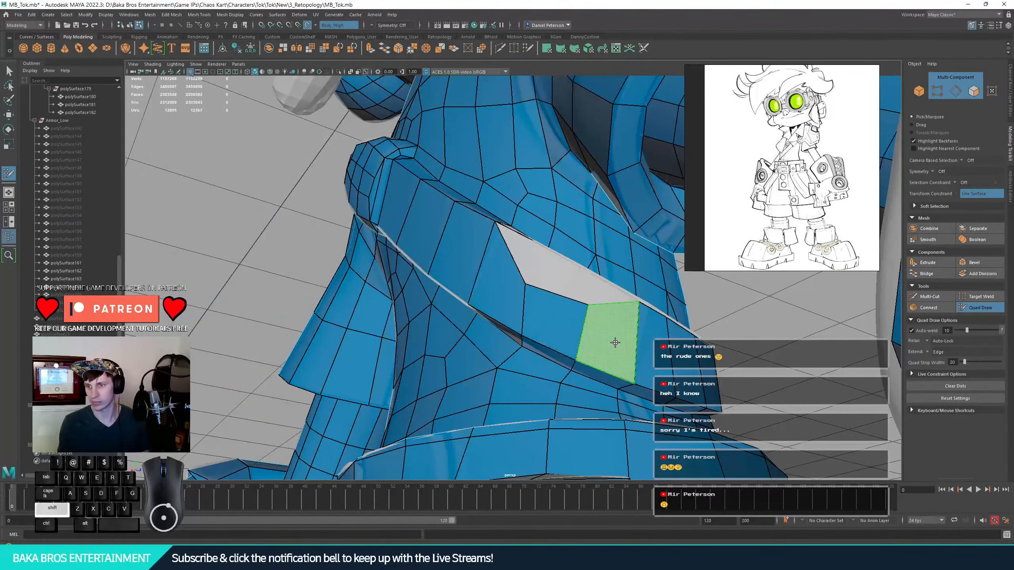
pyautogui.keyDown('alt'); pyautogui.moveTo(584, 285); pyautogui.dragTo(588, 306); pyautogui.keyUp('alt')
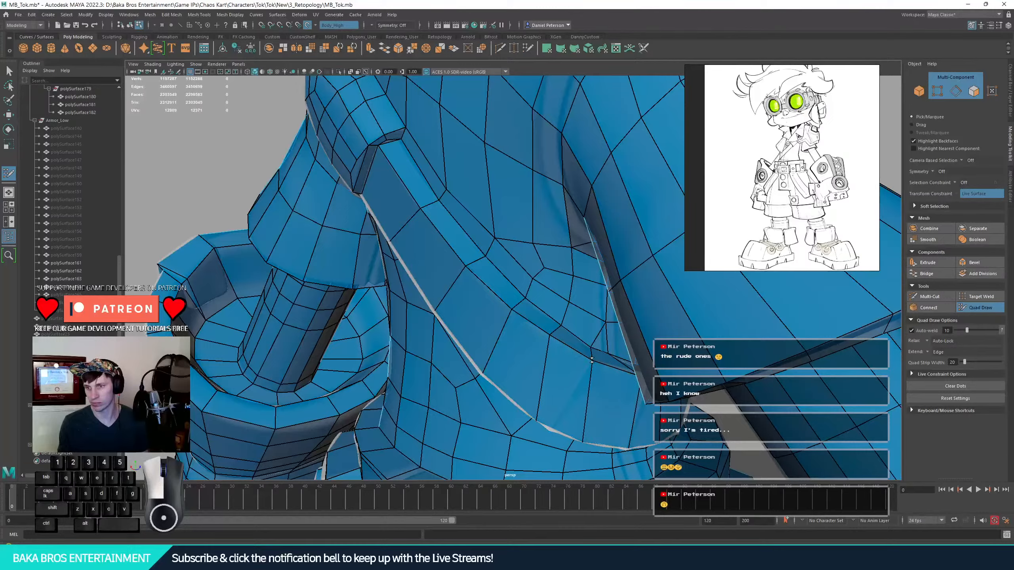
# - Examine the retopologized character from the back and front, checking the head, torso strap and belt area for uncovered surfaces
pyautogui.keyDown('alt'); pyautogui.moveTo(572, 355); pyautogui.dragTo(540, 324); pyautogui.keyUp('alt')
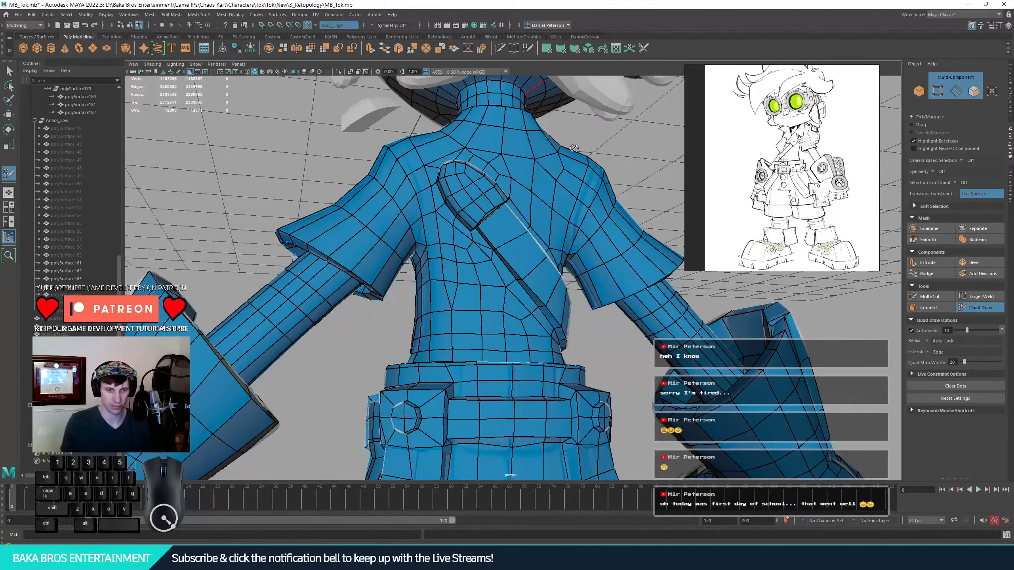
pyautogui.keyDown('alt'); pyautogui.moveTo(574, 148); pyautogui.dragTo(747, 170); pyautogui.keyUp('alt')
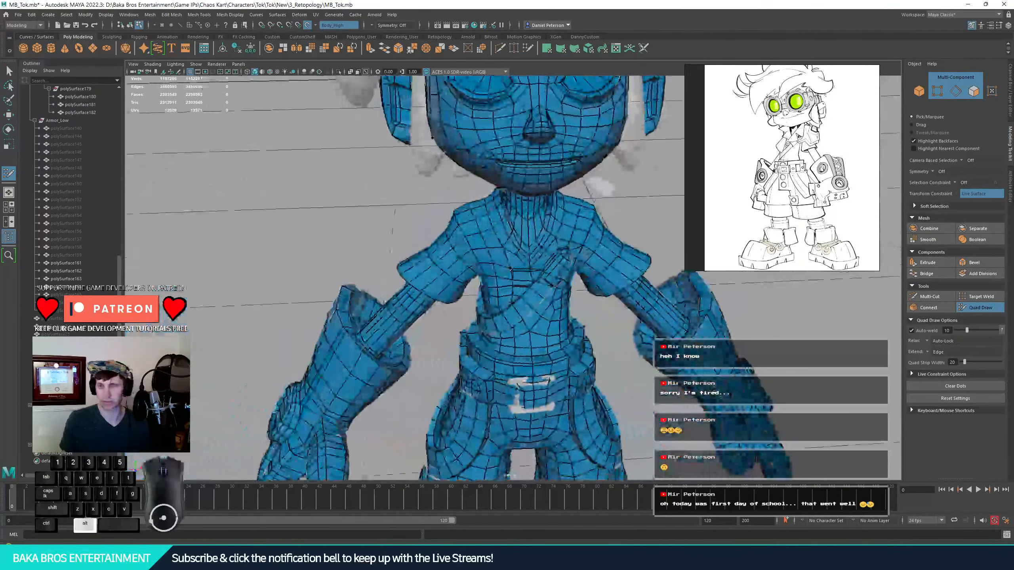
pyautogui.keyDown('alt'); pyautogui.moveTo(511, 270); pyautogui.dragTo(616, 274, button='right'); pyautogui.keyUp('alt')
pyautogui.keyDown('alt'); pyautogui.moveTo(616, 275); pyautogui.dragTo(561, 340, button='middle'); pyautogui.keyUp('alt')
pyautogui.keyDown('alt'); pyautogui.moveTo(561, 340); pyautogui.dragTo(384, 340, button='right'); pyautogui.keyUp('alt')
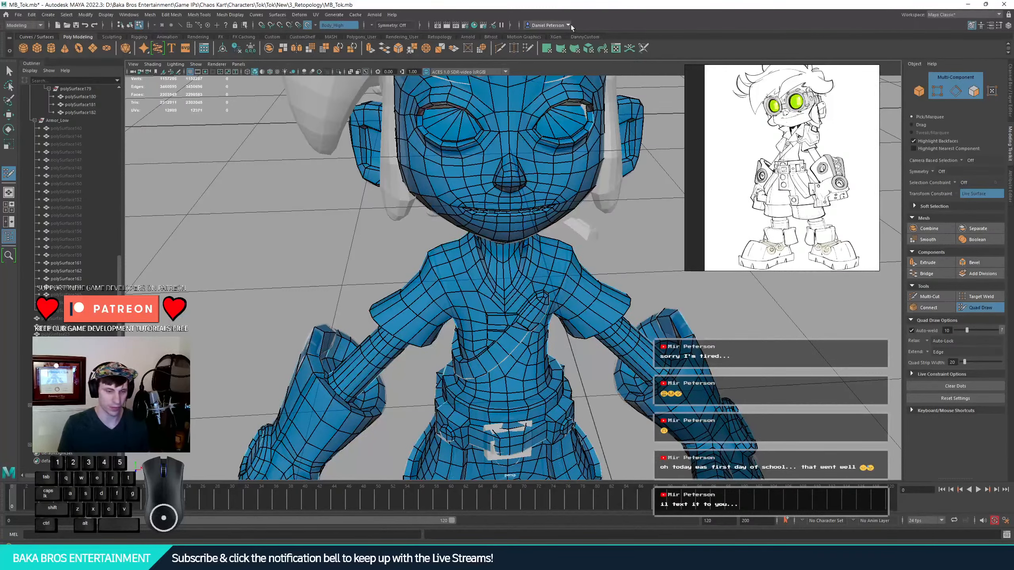
pyautogui.keyDown('alt'); pyautogui.moveTo(556, 257); pyautogui.dragTo(511, 208, button='right'); pyautogui.keyUp('alt')
pyautogui.keyDown('alt'); pyautogui.moveTo(622, 128); pyautogui.dragTo(557, 244, button='middle'); pyautogui.keyUp('alt')
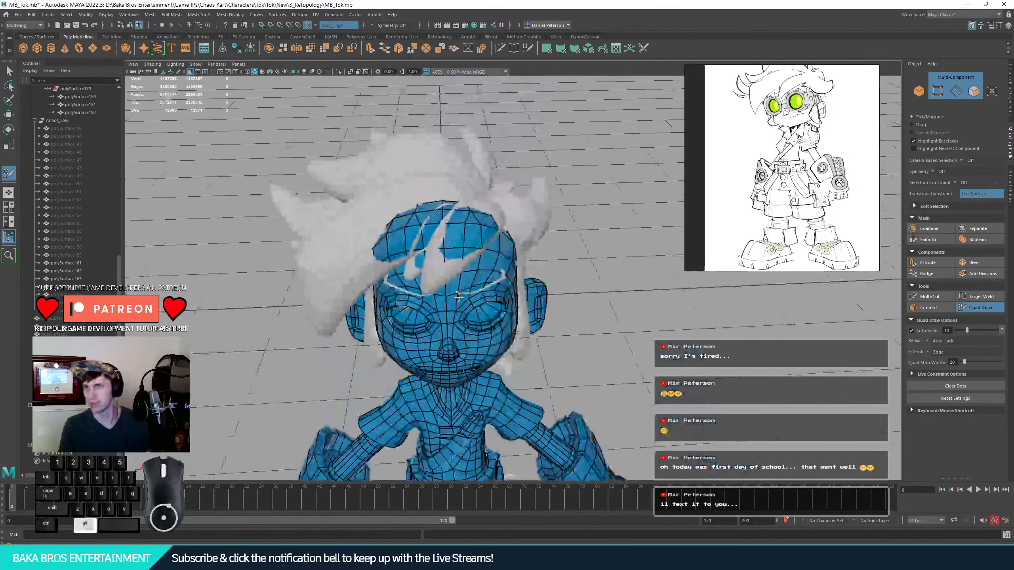
pyautogui.keyDown('alt'); pyautogui.moveTo(557, 244); pyautogui.dragTo(404, 305); pyautogui.keyUp('alt')
pyautogui.keyDown('alt'); pyautogui.moveTo(403, 305); pyautogui.dragTo(407, 224, button='middle'); pyautogui.keyUp('alt')
pyautogui.keyDown('alt'); pyautogui.moveTo(407, 223); pyautogui.dragTo(536, 240); pyautogui.keyUp('alt')
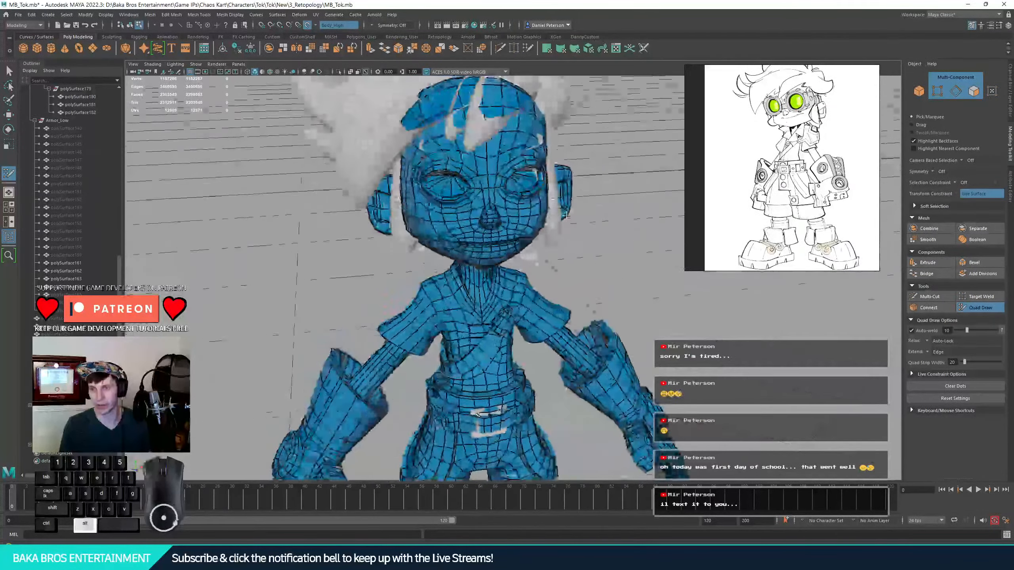
pyautogui.keyDown('alt'); pyautogui.moveTo(535, 240); pyautogui.dragTo(655, 244, button='right'); pyautogui.keyUp('alt')
pyautogui.scroll(-5, 613, 295)
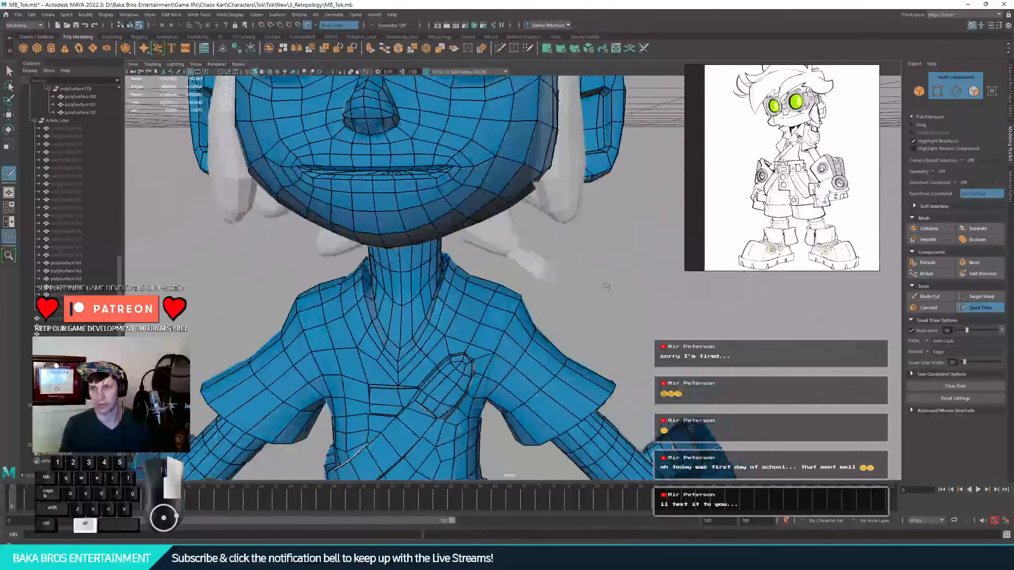
pyautogui.keyDown('alt'); pyautogui.moveTo(599, 283); pyautogui.dragTo(602, 243); pyautogui.keyUp('alt')
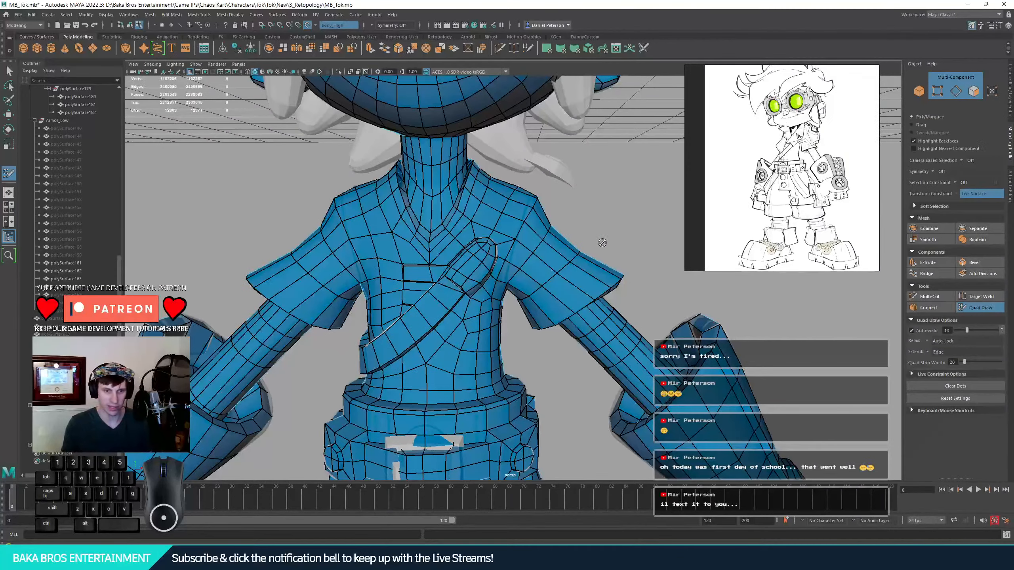
pyautogui.scroll(3, 602, 243)
pyautogui.keyDown('alt'); pyautogui.moveTo(603, 242); pyautogui.dragTo(466, 239, button='middle'); pyautogui.keyUp('alt')
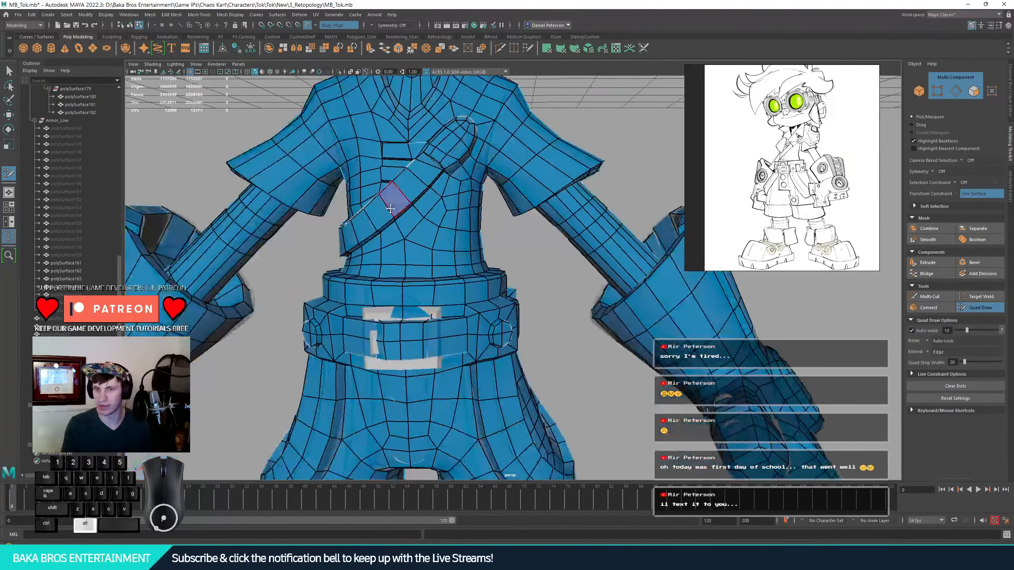
# - Examine the character's front from the chest strap and belt up to the neck, collar and underside of the chin for uncovered surfaces
pyautogui.scroll(-3, 466, 239)
pyautogui.keyDown('alt'); pyautogui.moveTo(466, 239); pyautogui.dragTo(291, 240); pyautogui.keyUp('alt')
pyautogui.scroll(2, 494, 239)
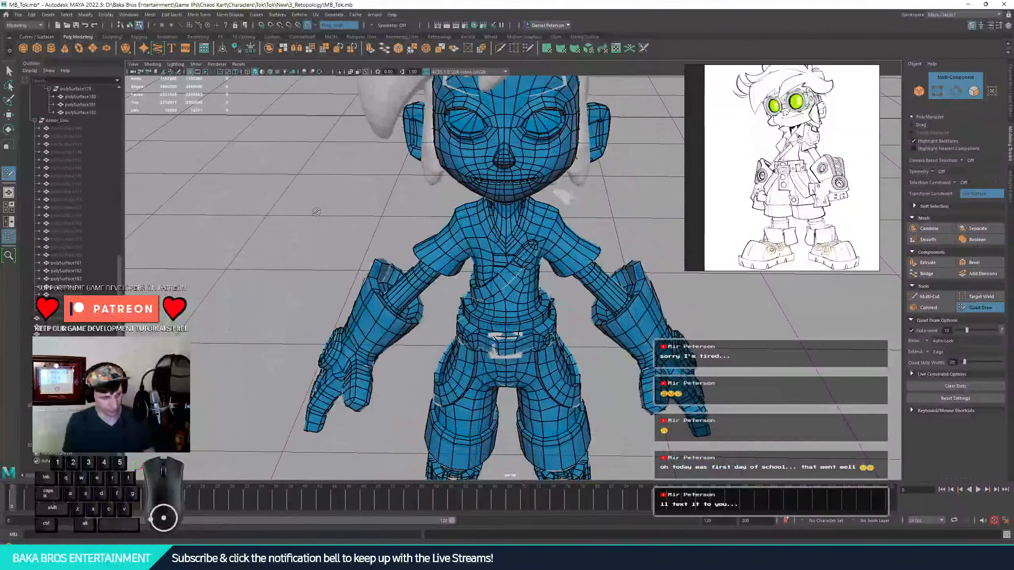
pyautogui.keyDown('alt'); pyautogui.moveTo(509, 329); pyautogui.dragTo(433, 423, button='middle'); pyautogui.keyUp('alt')
pyautogui.keyDown('alt'); pyautogui.moveTo(433, 422); pyautogui.dragTo(447, 172); pyautogui.keyUp('alt')
pyautogui.moveTo(448, 173)
pyautogui.keyDown('alt'); pyautogui.mouseDown(button='right')
pyautogui.moveTo(479, 200)
pyautogui.moveTo(459, 184)
pyautogui.mouseUp(button='right'); pyautogui.keyUp('alt')
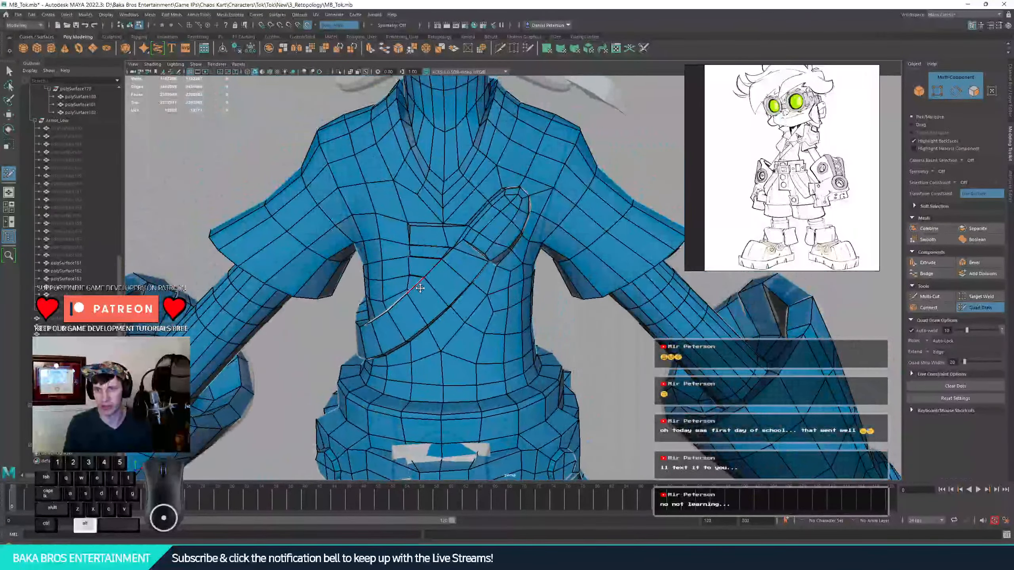
pyautogui.keyDown('alt'); pyautogui.moveTo(459, 184); pyautogui.dragTo(509, 283); pyautogui.keyUp('alt')
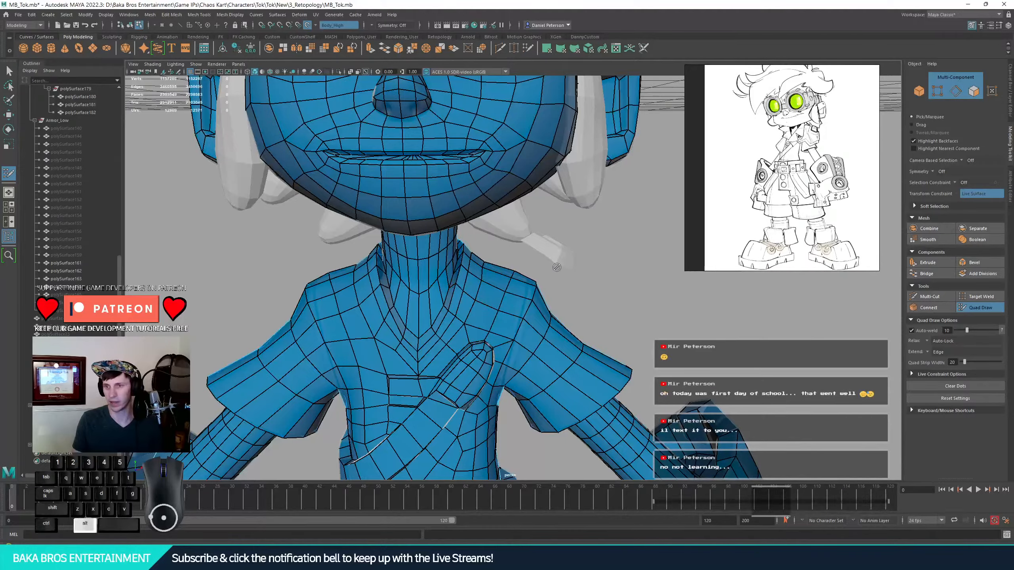
pyautogui.keyDown('alt'); pyautogui.moveTo(557, 268); pyautogui.dragTo(523, 227); pyautogui.keyUp('alt')
pyautogui.keyDown('alt'); pyautogui.moveTo(523, 228); pyautogui.dragTo(616, 325, button='middle'); pyautogui.keyUp('alt')
pyautogui.keyDown('alt'); pyautogui.moveTo(616, 325); pyautogui.dragTo(655, 340, button='right'); pyautogui.keyUp('alt')
pyautogui.keyDown('alt'); pyautogui.moveTo(655, 339); pyautogui.dragTo(695, 384); pyautogui.keyUp('alt')
pyautogui.keyDown('alt'); pyautogui.moveTo(695, 383); pyautogui.dragTo(563, 333, button='middle'); pyautogui.keyUp('alt')
pyautogui.moveTo(564, 332)
pyautogui.keyDown('alt'); pyautogui.mouseDown()
pyautogui.moveTo(539, 323)
pyautogui.moveTo(573, 336)
pyautogui.mouseUp(); pyautogui.keyUp('alt')
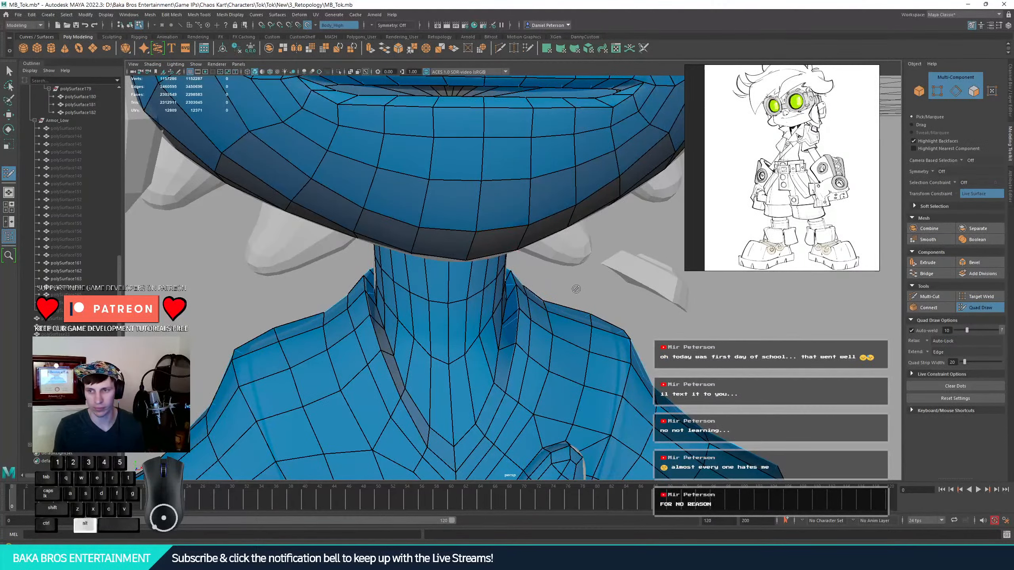
pyautogui.keyDown('alt'); pyautogui.moveTo(587, 276); pyautogui.dragTo(503, 265); pyautogui.keyUp('alt')
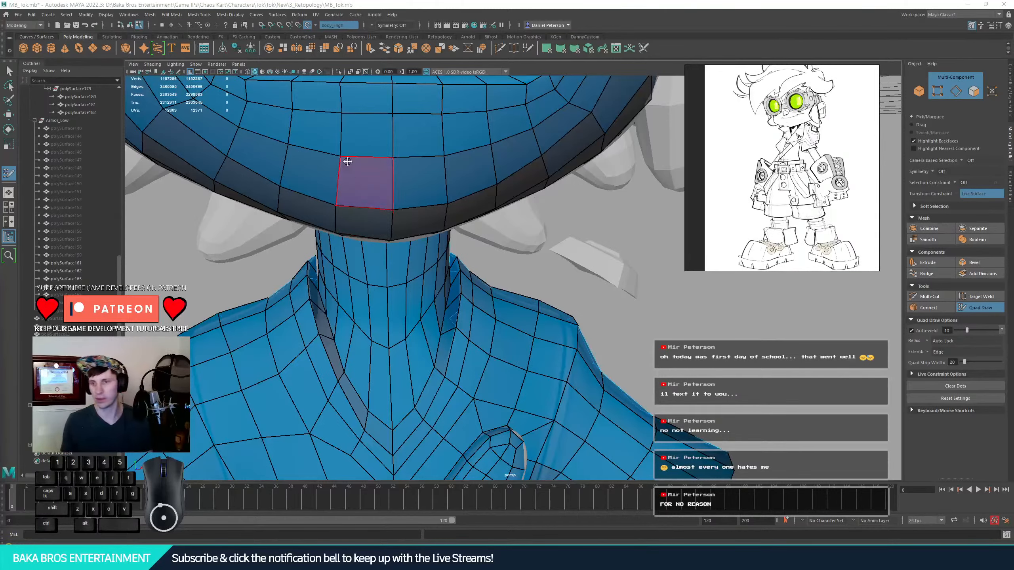
# - Save the scene and reactivate the Quad Draw tool
pyautogui.keyDown('alt'); pyautogui.moveTo(359, 180); pyautogui.dragTo(108, 128, button='right'); pyautogui.keyUp('alt')
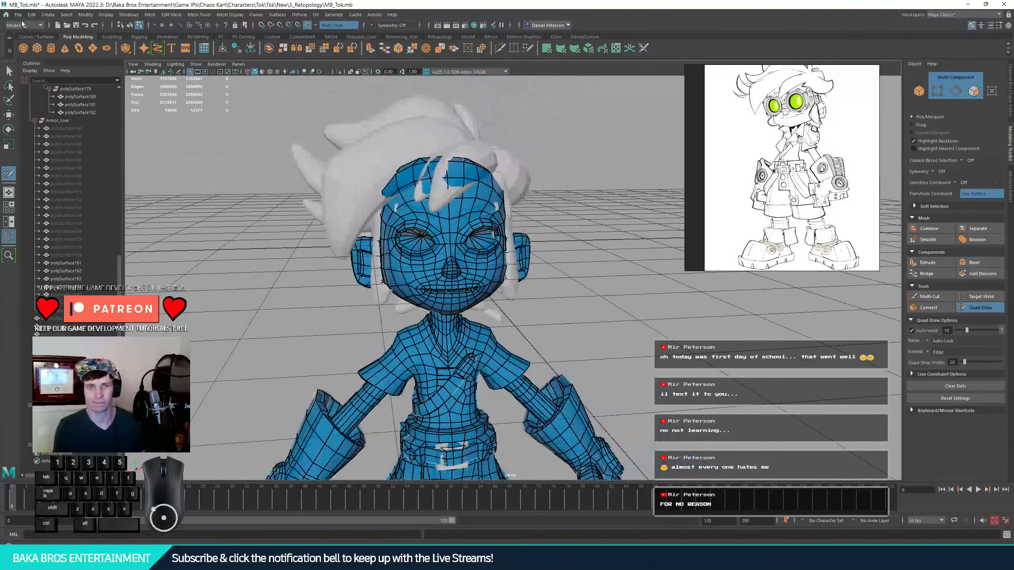
pyautogui.hotkey('ctrl', 's')
pyautogui.press('q')
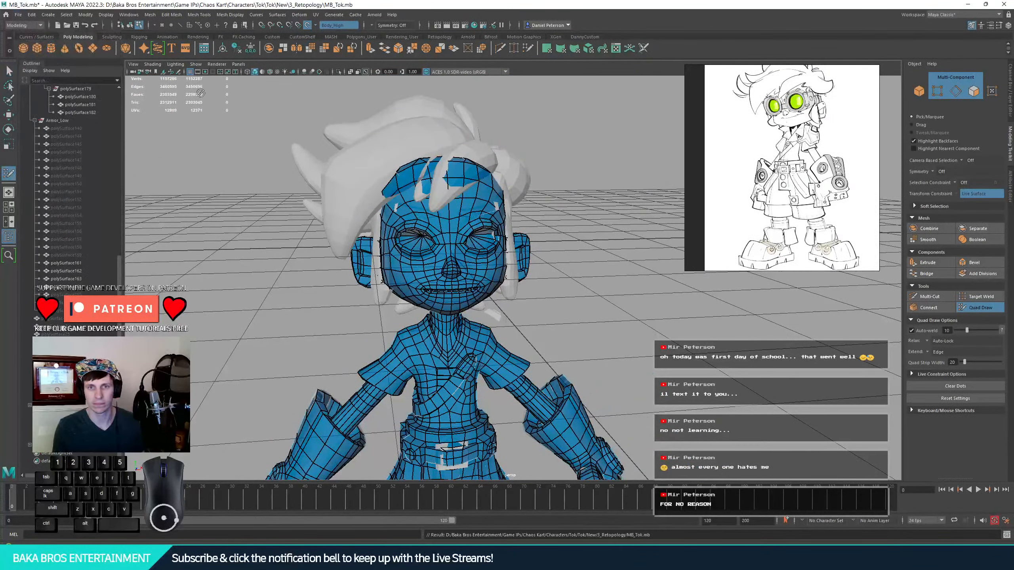
pyautogui.press('y')
pyautogui.hotkey('ctrl', 's')
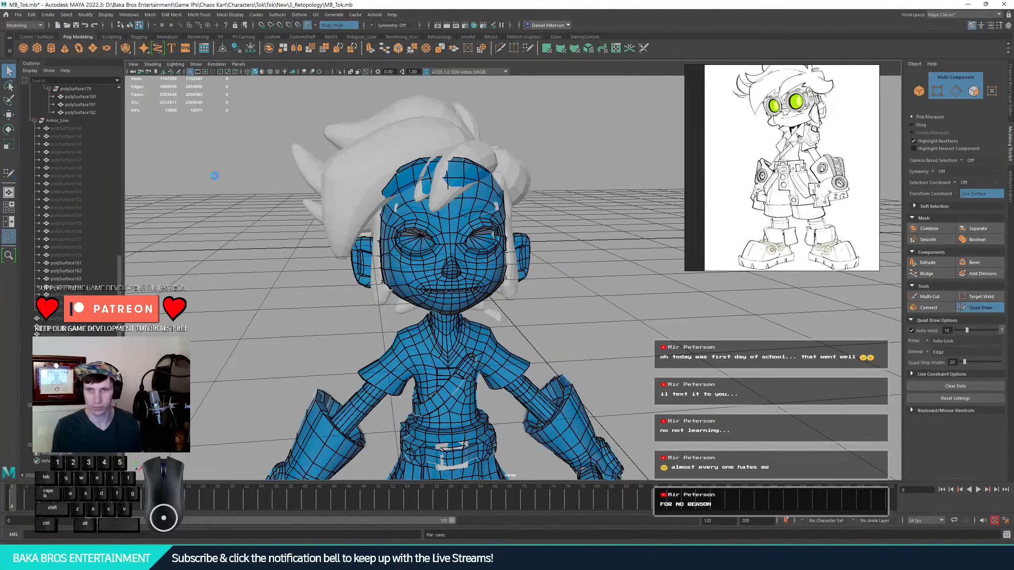
# - Delete the construction history of all objects in the scene
pyautogui.click(31, 14)
pyautogui.moveTo(100, 114)
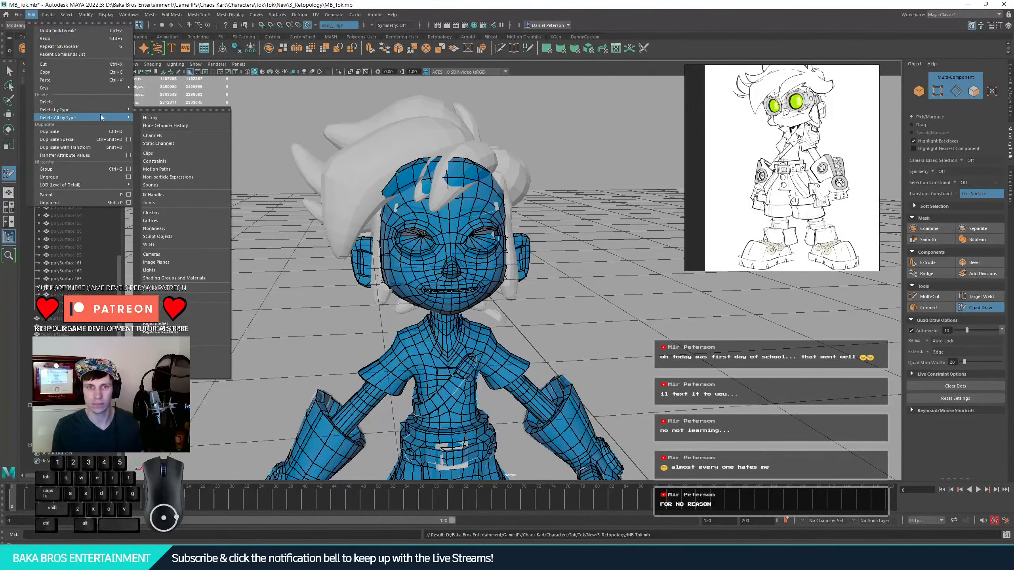
pyautogui.click(163, 120)
# - Inspect the retopologized torso up close from the front, around the diagonal strap, shirt and belt buckle
pyautogui.keyDown('alt'); pyautogui.moveTo(269, 177); pyautogui.dragTo(202, 172, button='right'); pyautogui.keyUp('alt')
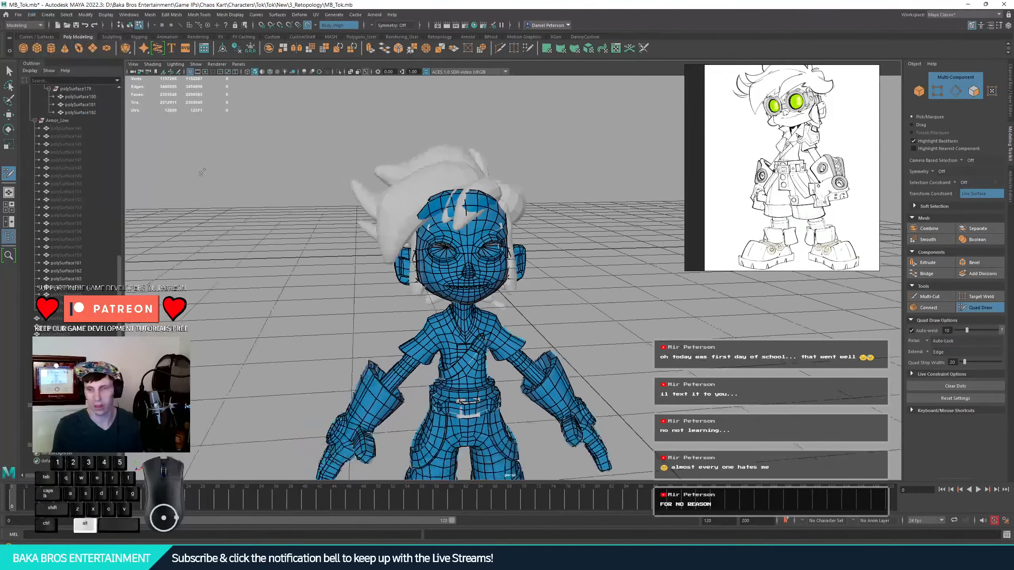
pyautogui.keyDown('alt'); pyautogui.moveTo(224, 344); pyautogui.dragTo(224, 263, button='middle'); pyautogui.keyUp('alt')
pyautogui.keyDown('alt'); pyautogui.moveTo(223, 264); pyautogui.dragTo(384, 348, button='right'); pyautogui.keyUp('alt')
pyautogui.keyDown('alt'); pyautogui.moveTo(384, 348); pyautogui.dragTo(483, 275, button='middle'); pyautogui.keyUp('alt')
pyautogui.keyDown('alt'); pyautogui.moveTo(483, 274); pyautogui.dragTo(502, 283); pyautogui.keyUp('alt')
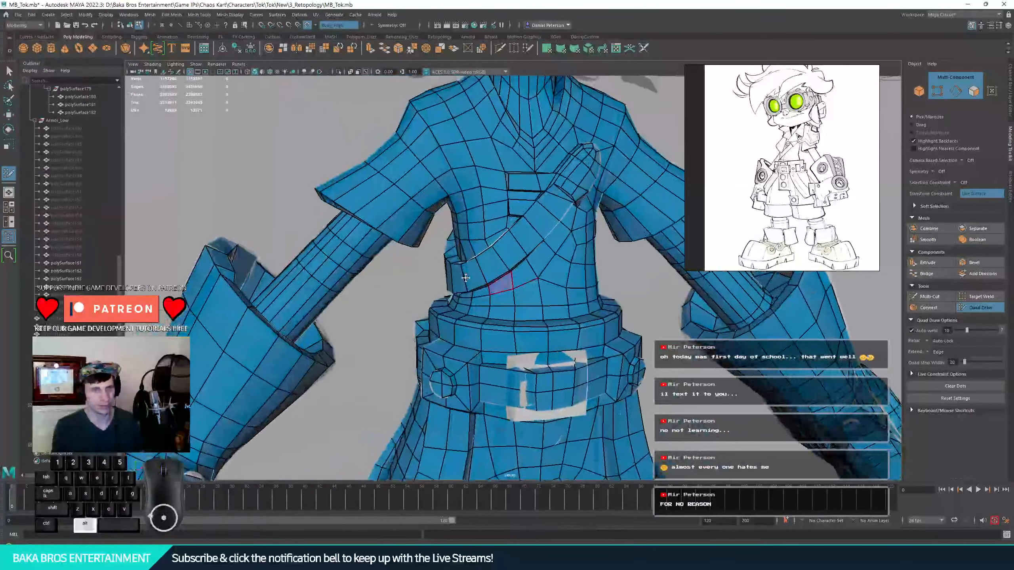
pyautogui.keyDown('alt'); pyautogui.moveTo(502, 283); pyautogui.dragTo(346, 315, button='middle'); pyautogui.keyUp('alt')
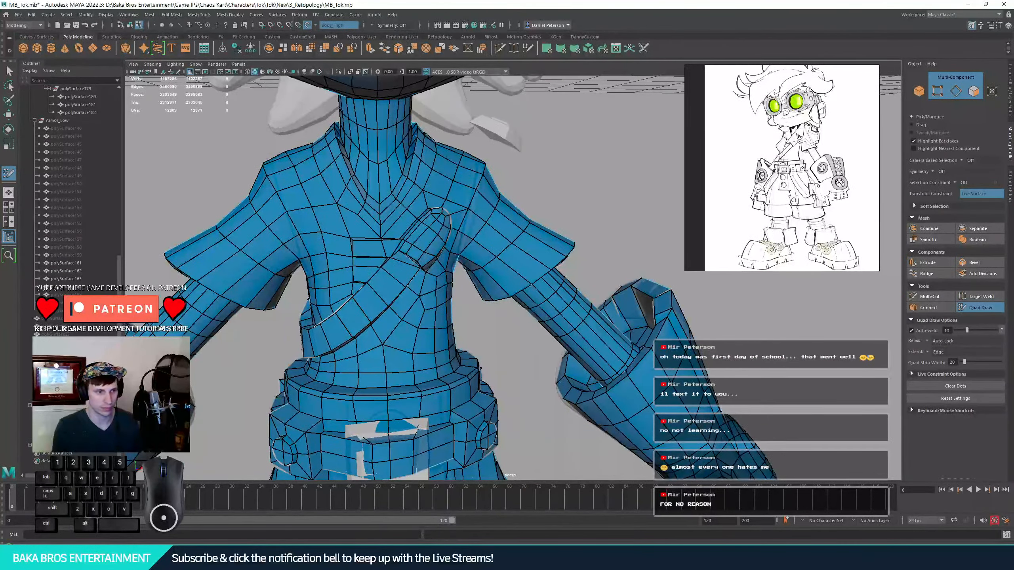
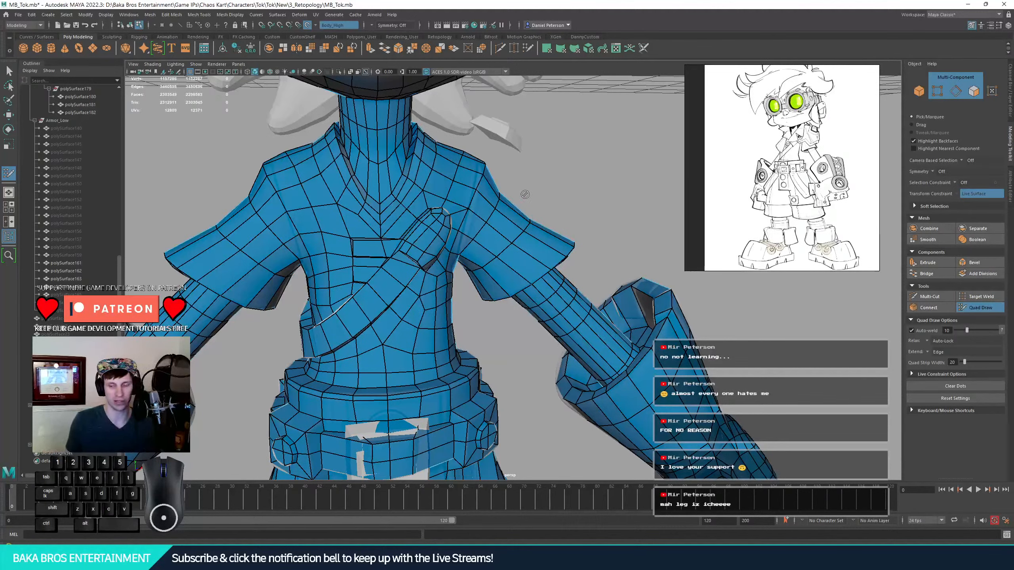
# - Examine the retopologized shirt mesh across the character's back, neckline and shoulder
pyautogui.keyDown('alt'); pyautogui.moveTo(584, 175); pyautogui.dragTo(340, 215); pyautogui.keyUp('alt')
pyautogui.keyDown('alt'); pyautogui.moveTo(340, 215); pyautogui.dragTo(278, 209, button='right'); pyautogui.keyUp('alt')
pyautogui.keyDown('alt'); pyautogui.moveTo(278, 208); pyautogui.dragTo(360, 209); pyautogui.keyUp('alt')
pyautogui.keyDown('alt'); pyautogui.moveTo(359, 210); pyautogui.dragTo(295, 222, button='middle'); pyautogui.keyUp('alt')
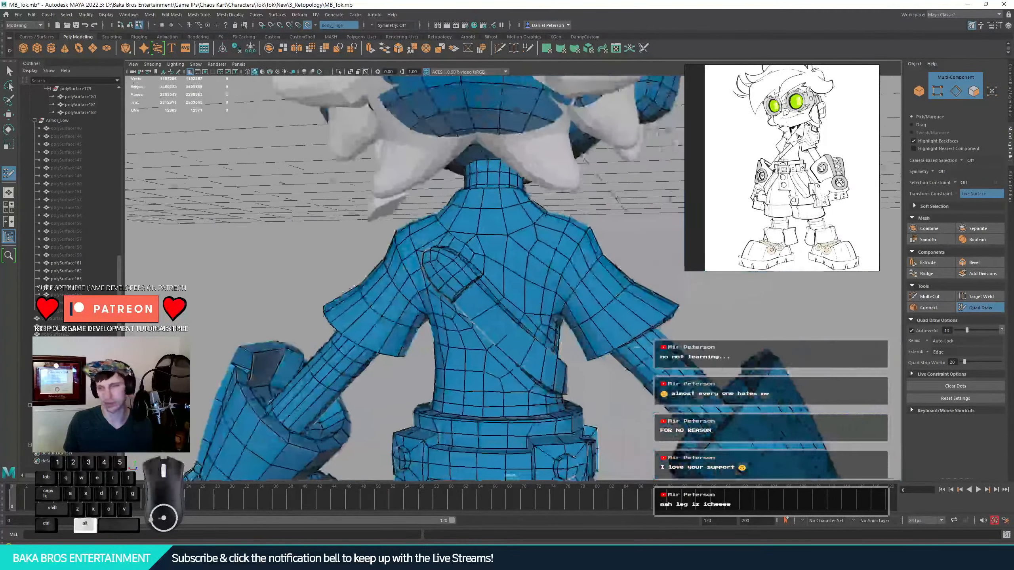
pyautogui.keyDown('alt'); pyautogui.moveTo(296, 222); pyautogui.dragTo(303, 242, button='right'); pyautogui.keyUp('alt')
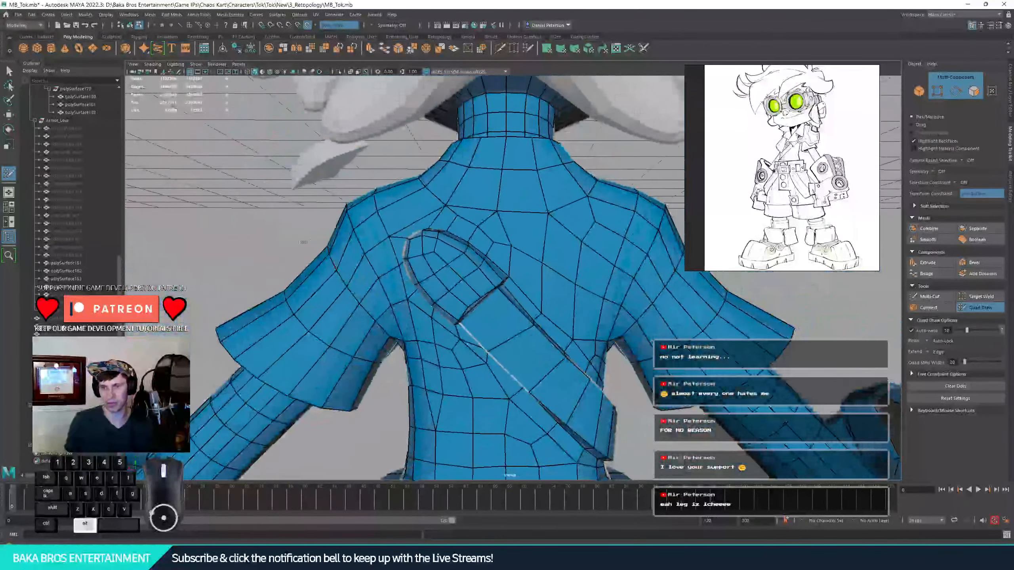
pyautogui.keyDown('alt'); pyautogui.moveTo(303, 242); pyautogui.dragTo(259, 276, button='middle'); pyautogui.keyUp('alt')
pyautogui.keyDown('alt'); pyautogui.moveTo(468, 247); pyautogui.dragTo(485, 251); pyautogui.keyUp('alt')
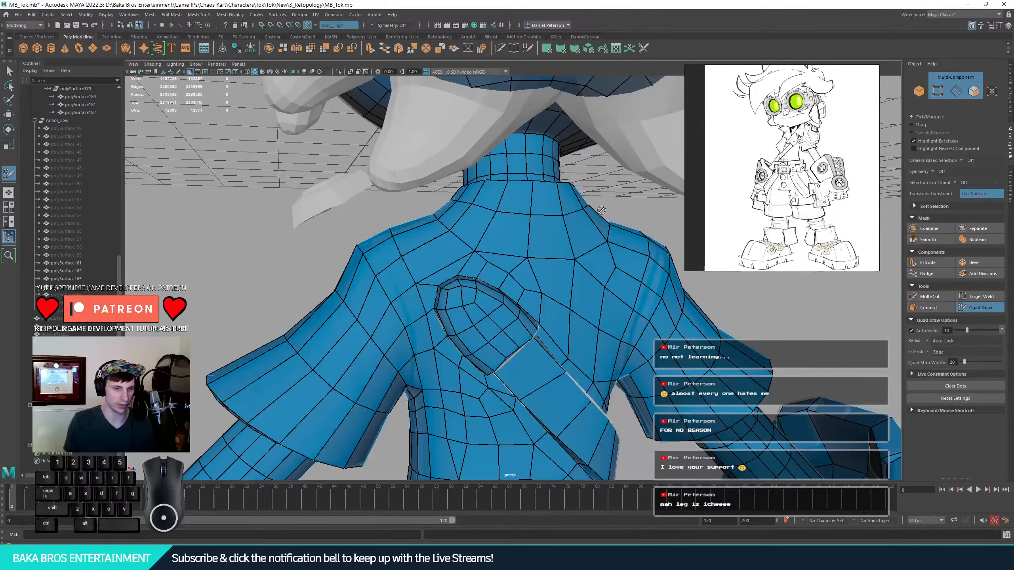
pyautogui.keyDown('alt'); pyautogui.moveTo(601, 210); pyautogui.dragTo(547, 211); pyautogui.keyUp('alt')
pyautogui.keyDown('alt'); pyautogui.moveTo(546, 212); pyautogui.dragTo(491, 218, button='middle'); pyautogui.keyUp('alt')
pyautogui.keyDown('alt'); pyautogui.moveTo(607, 224); pyautogui.dragTo(562, 230); pyautogui.keyUp('alt')
pyautogui.keyDown('alt'); pyautogui.moveTo(561, 230); pyautogui.dragTo(600, 209, button='right'); pyautogui.keyUp('alt')
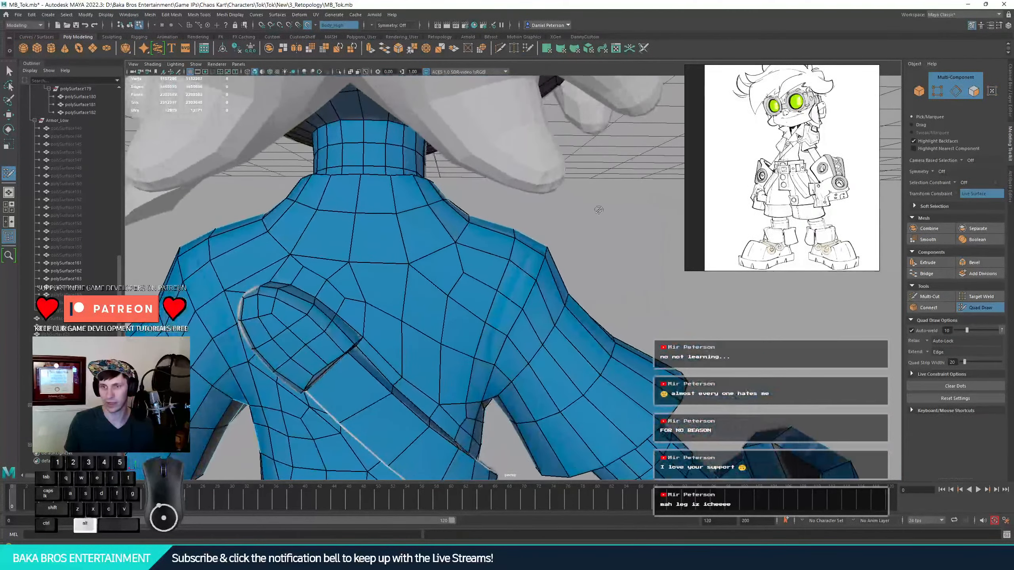
pyautogui.keyDown('alt'); pyautogui.moveTo(607, 215); pyautogui.dragTo(586, 217, button='middle'); pyautogui.keyUp('alt')
pyautogui.moveTo(586, 218)
pyautogui.keyDown('alt'); pyautogui.mouseDown()
pyautogui.moveTo(574, 218)
pyautogui.moveTo(599, 219)
pyautogui.mouseUp(); pyautogui.keyUp('alt')
pyautogui.keyDown('alt'); pyautogui.moveTo(599, 220); pyautogui.dragTo(622, 224, button='right'); pyautogui.keyUp('alt')
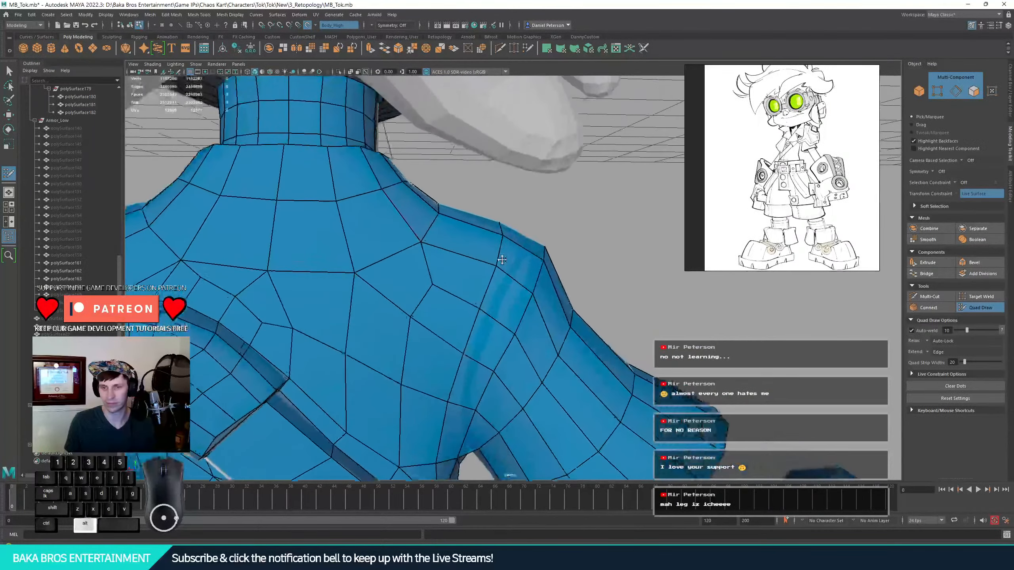
pyautogui.keyDown('alt'); pyautogui.moveTo(503, 256); pyautogui.dragTo(635, 280, button='middle'); pyautogui.keyUp('alt')
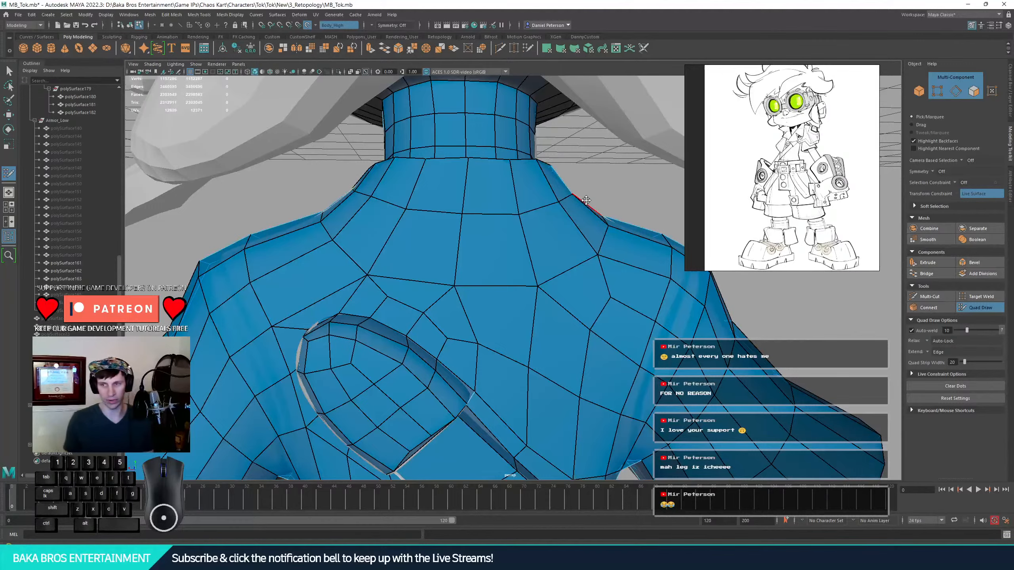
# - Examine the low-poly topology on the front of the torso, around the chest strap, sleeves and belt
pyautogui.keyDown('alt'); pyautogui.moveTo(574, 184); pyautogui.dragTo(359, 208); pyautogui.keyUp('alt')
pyautogui.keyDown('alt'); pyautogui.moveTo(360, 207); pyautogui.dragTo(581, 208, button='right'); pyautogui.keyUp('alt')
pyautogui.keyDown('alt'); pyautogui.moveTo(582, 207); pyautogui.dragTo(525, 251); pyautogui.keyUp('alt')
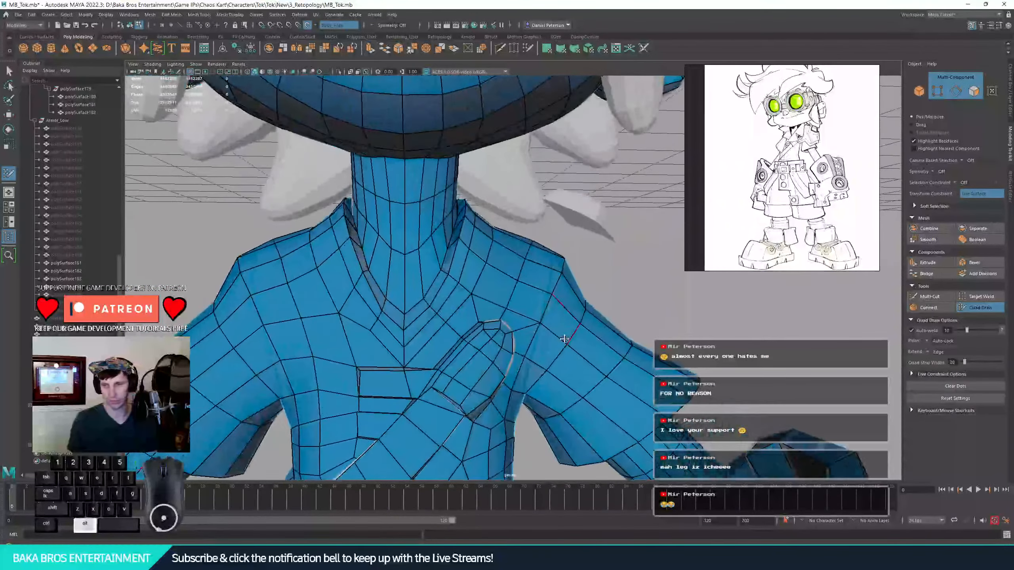
pyautogui.keyDown('alt'); pyautogui.moveTo(558, 340); pyautogui.dragTo(545, 191, button='middle'); pyautogui.keyUp('alt')
pyautogui.keyDown('alt'); pyautogui.moveTo(545, 192); pyautogui.dragTo(712, 311, button='right'); pyautogui.keyUp('alt')
pyautogui.keyDown('alt'); pyautogui.moveTo(567, 348); pyautogui.dragTo(481, 243); pyautogui.keyUp('alt')
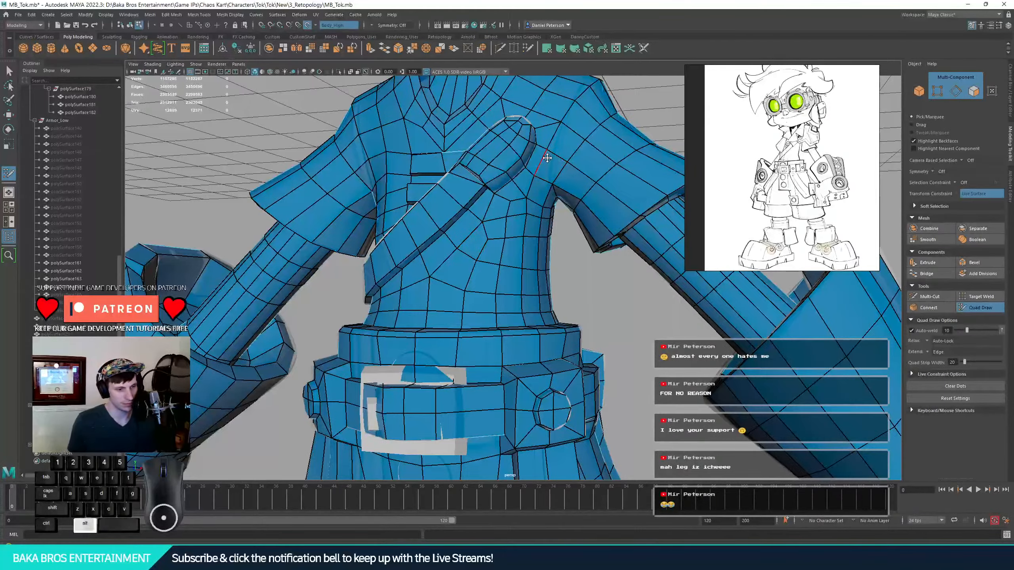
pyautogui.keyDown('alt'); pyautogui.scroll(-5, 555, 161); pyautogui.keyUp('alt')
pyautogui.moveTo(555, 161)
pyautogui.keyDown('alt'); pyautogui.mouseDown()
pyautogui.moveTo(488, 239)
pyautogui.moveTo(343, 242)
pyautogui.moveTo(623, 211)
pyautogui.moveTo(566, 282)
pyautogui.moveTo(460, 188)
pyautogui.mouseUp(); pyautogui.keyUp('alt')
pyautogui.keyDown('alt'); pyautogui.scroll(5, 487, 238); pyautogui.keyUp('alt')
pyautogui.keyDown('alt'); pyautogui.scroll(-4, 487, 239); pyautogui.keyUp('alt')
pyautogui.keyDown('alt'); pyautogui.scroll(6, 623, 211); pyautogui.keyUp('alt')
pyautogui.keyDown('alt'); pyautogui.scroll(-4, 623, 210); pyautogui.keyUp('alt')
# - Leave Quad Draw for object selection, disable the live surface and save the scene
pyautogui.press('q')
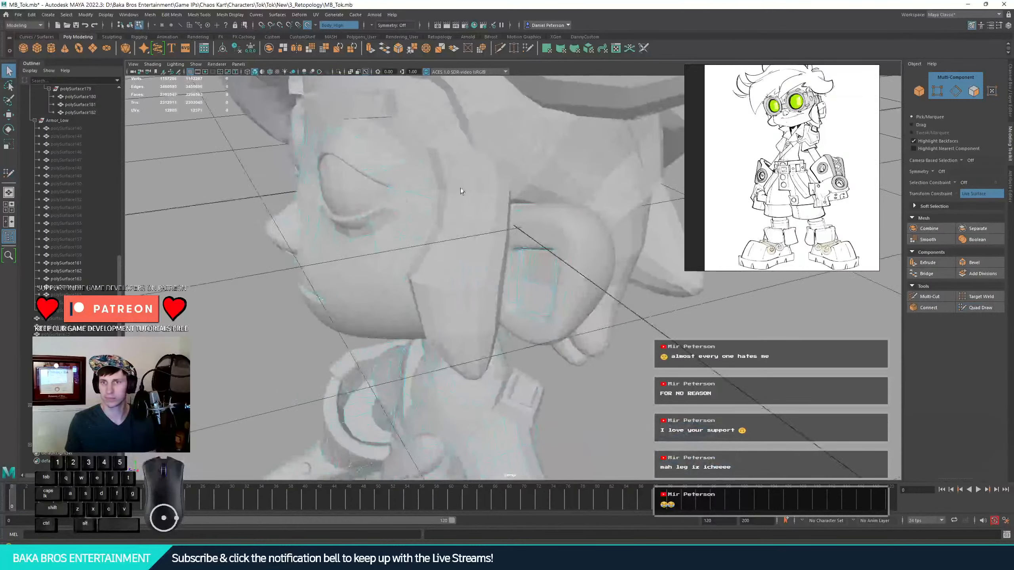
pyautogui.moveTo(480, 169); pyautogui.dragTo(481, 169, button='right')
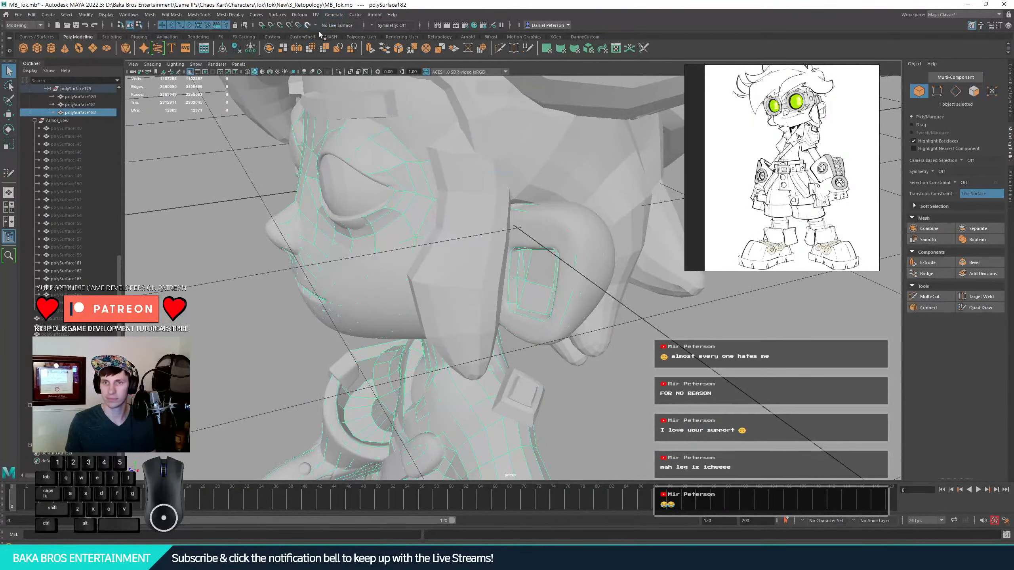
pyautogui.click(307, 25)
pyautogui.keyDown('alt'); pyautogui.scroll(-5, 531, 320); pyautogui.keyUp('alt')
pyautogui.keyDown('alt'); pyautogui.moveTo(531, 319); pyautogui.dragTo(654, 298); pyautogui.keyUp('alt')
pyautogui.click(654, 297)
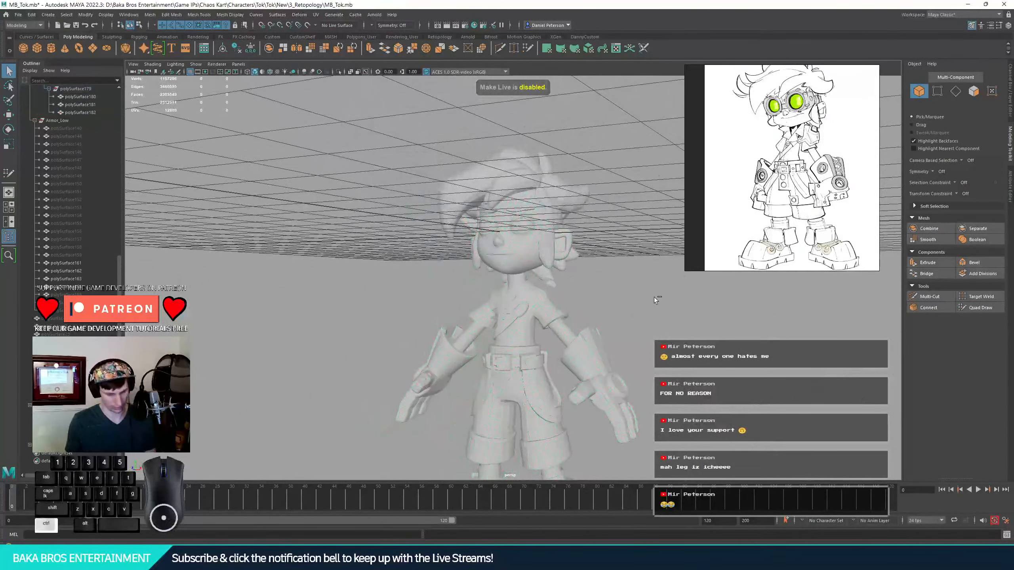
pyautogui.hotkey('ctrl', 's')
# - Hide the Body_High mesh so that only the low-poly character stays in view
pyautogui.keyDown('alt'); pyautogui.scroll(10, 444, 288); pyautogui.keyUp('alt')
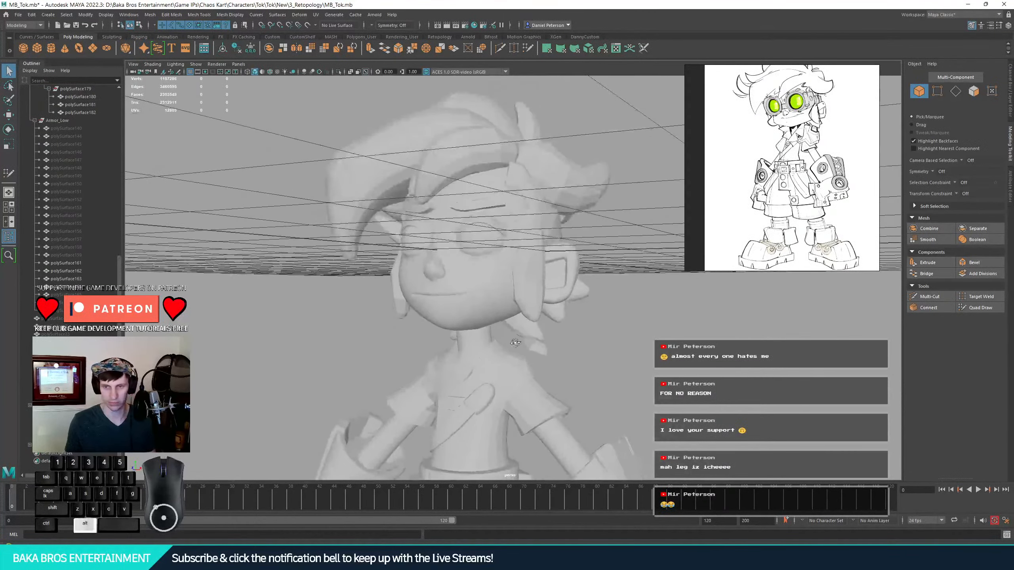
pyautogui.click(538, 279)
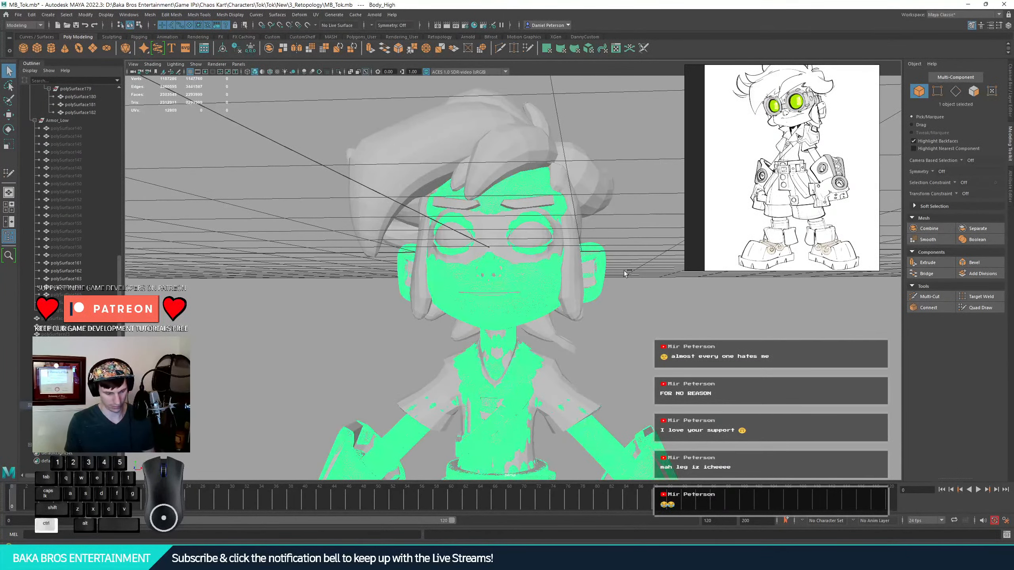
pyautogui.hotkey('ctrl', 'h')
pyautogui.keyDown('alt'); pyautogui.moveTo(642, 360); pyautogui.dragTo(593, 267); pyautogui.keyUp('alt')
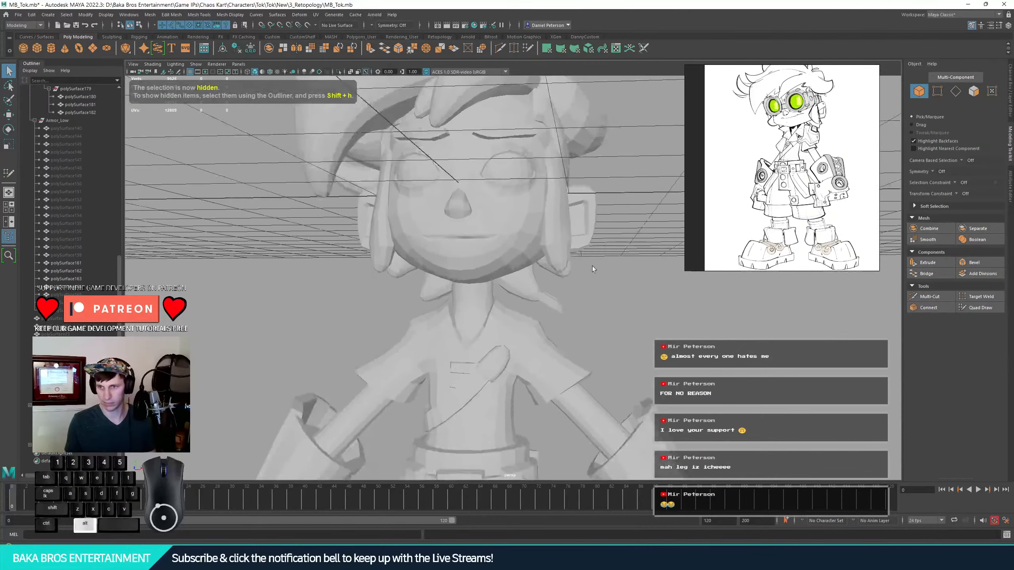
# - Select the low-poly body mesh and inspect its wireframe from the torso out to the full figure
pyautogui.click(534, 241)
pyautogui.keyDown('alt'); pyautogui.moveTo(455, 371); pyautogui.dragTo(491, 420, button='right'); pyautogui.keyUp('alt')
pyautogui.keyDown('alt'); pyautogui.moveTo(440, 424); pyautogui.dragTo(452, 263, button='middle'); pyautogui.keyUp('alt')
pyautogui.keyDown('alt'); pyautogui.moveTo(451, 264); pyautogui.dragTo(468, 284, button='right'); pyautogui.keyUp('alt')
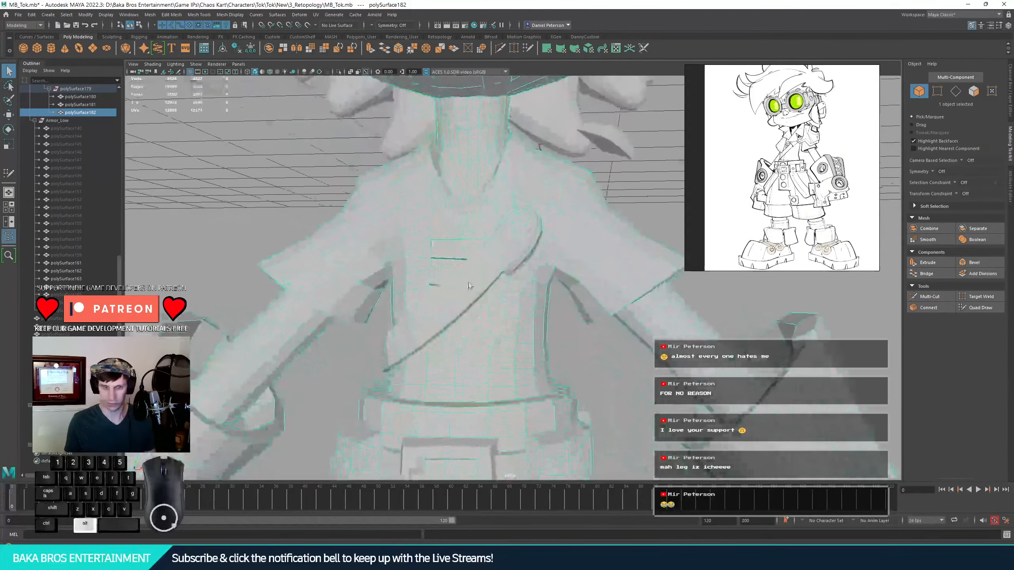
pyautogui.moveTo(470, 286)
pyautogui.keyDown('alt'); pyautogui.mouseDown()
pyautogui.moveTo(436, 279)
pyautogui.moveTo(507, 308)
pyautogui.moveTo(479, 295)
pyautogui.mouseUp(); pyautogui.keyUp('alt')
pyautogui.keyDown('alt'); pyautogui.moveTo(479, 295); pyautogui.dragTo(311, 314, button='right'); pyautogui.keyUp('alt')
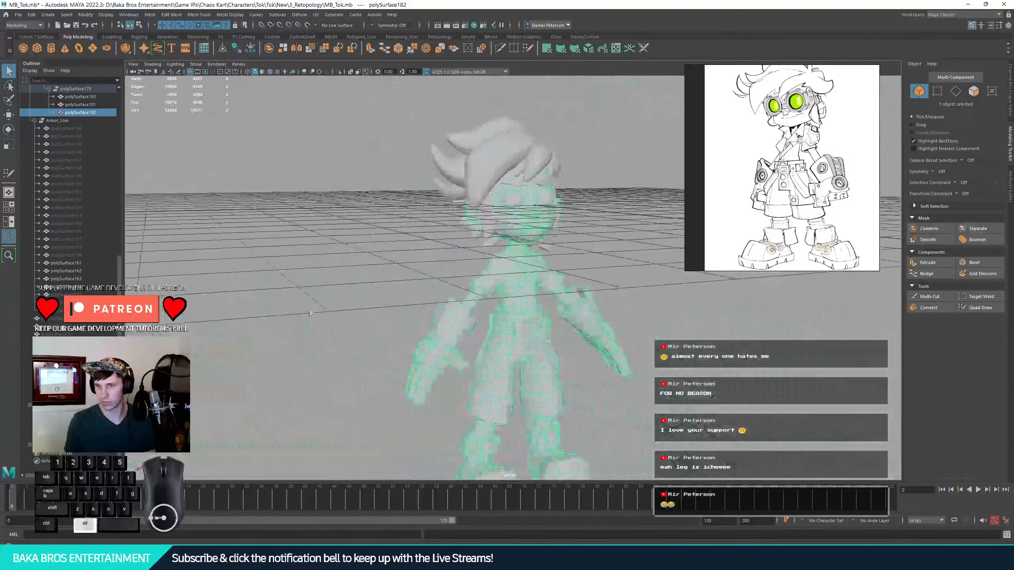
pyautogui.keyDown('alt'); pyautogui.moveTo(311, 313); pyautogui.dragTo(299, 176); pyautogui.keyUp('alt')
pyautogui.keyDown('alt'); pyautogui.moveTo(299, 176); pyautogui.dragTo(300, 136, button='middle'); pyautogui.keyUp('alt')
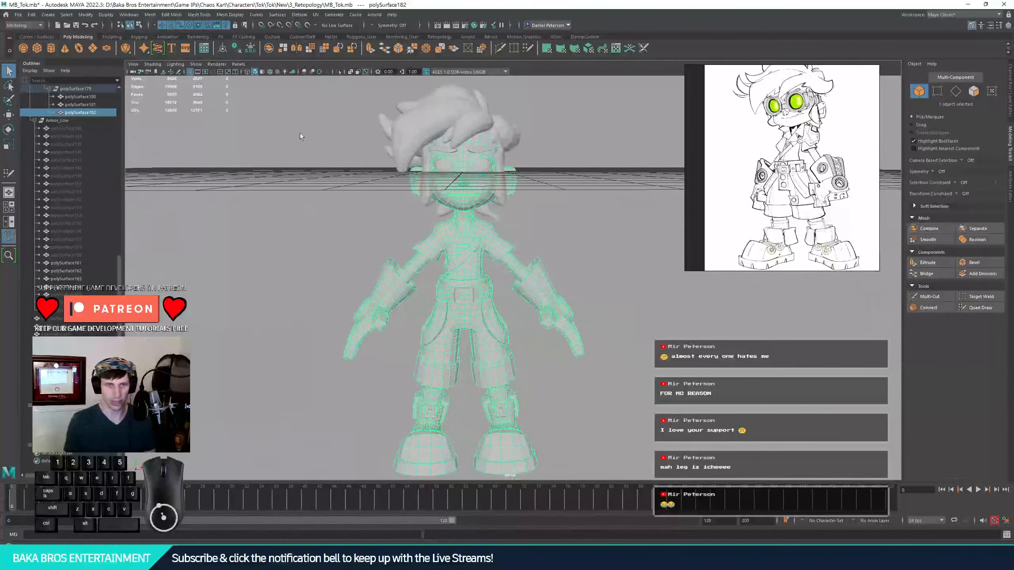
# - Display wireframe on shaded for all meshes, clear the selection and turn off the viewport grid
pyautogui.click(270, 72)
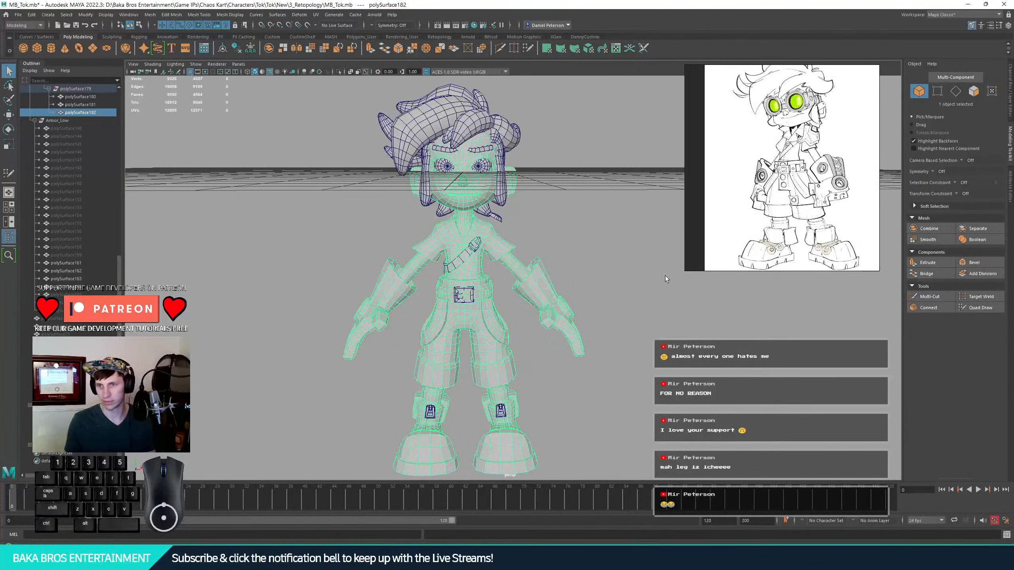
pyautogui.click(630, 260)
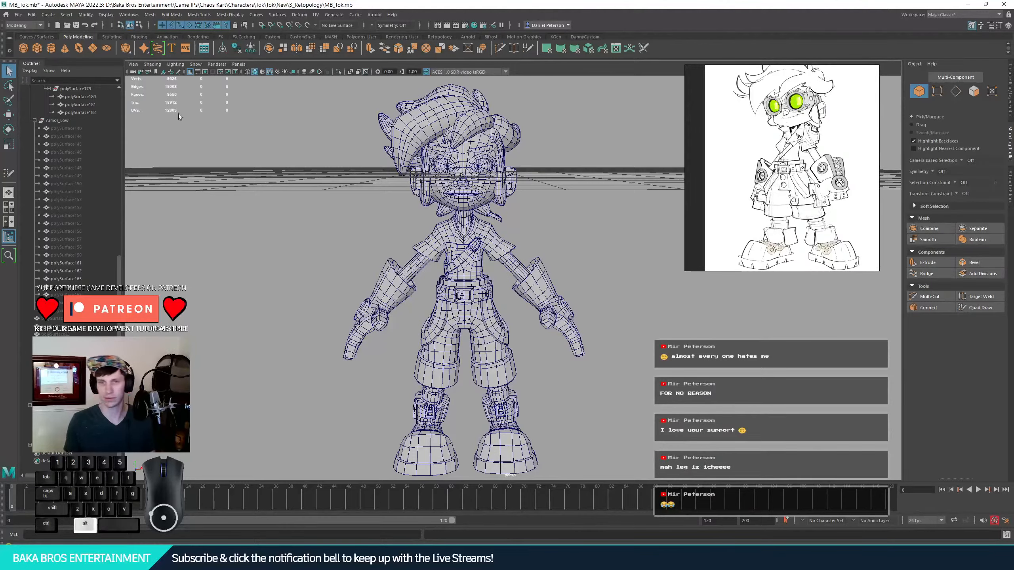
pyautogui.scroll(5, 179, 114)
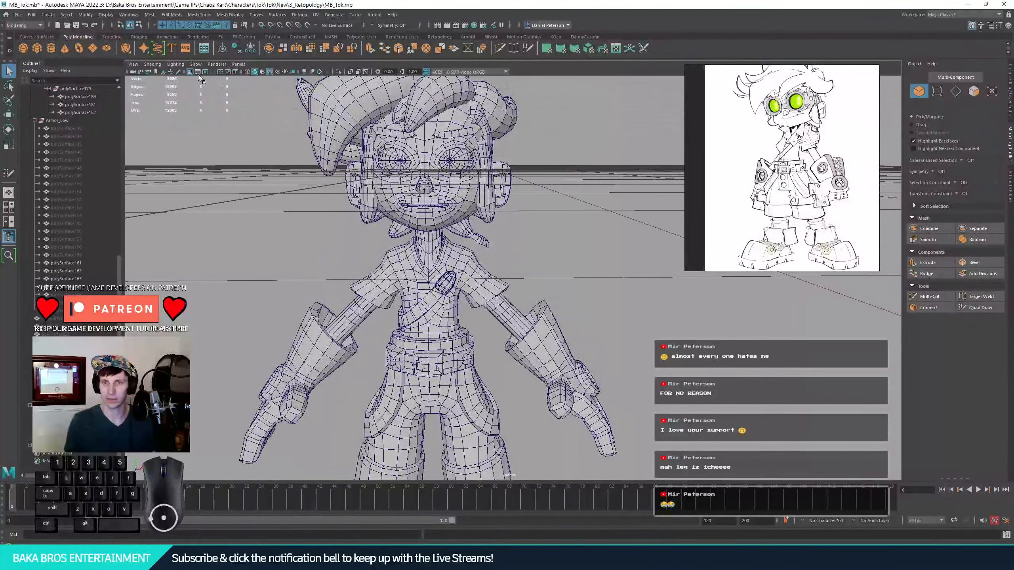
pyautogui.click(190, 72)
pyautogui.scroll(-3, 346, 219)
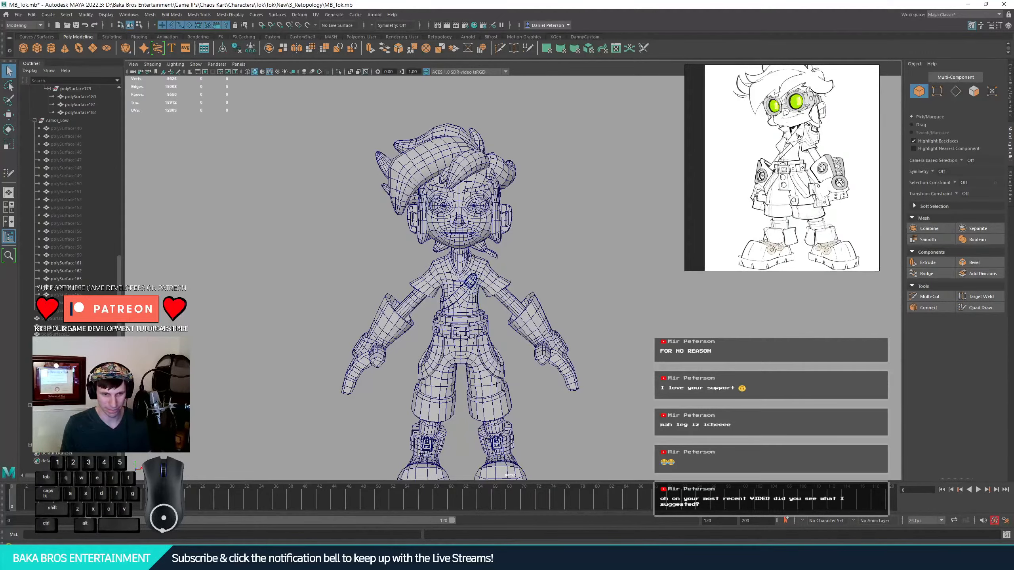
# - Examine the low-poly character's wireframe around the gloves, waist, sleeves and upper torso
pyautogui.keyDown('alt'); pyautogui.moveTo(465, 381); pyautogui.dragTo(369, 357, button='right'); pyautogui.keyUp('alt')
pyautogui.keyDown('alt'); pyautogui.moveTo(369, 357); pyautogui.dragTo(349, 344, button='middle'); pyautogui.keyUp('alt')
pyautogui.keyDown('alt'); pyautogui.moveTo(350, 344); pyautogui.dragTo(433, 351, button='right'); pyautogui.keyUp('alt')
pyautogui.keyDown('alt'); pyautogui.moveTo(433, 351); pyautogui.dragTo(439, 313, button='middle'); pyautogui.keyUp('alt')
pyautogui.keyDown('alt'); pyautogui.moveTo(439, 314); pyautogui.dragTo(403, 302); pyautogui.keyUp('alt')
pyautogui.keyDown('alt'); pyautogui.moveTo(403, 302); pyautogui.dragTo(475, 256, button='right'); pyautogui.keyUp('alt')
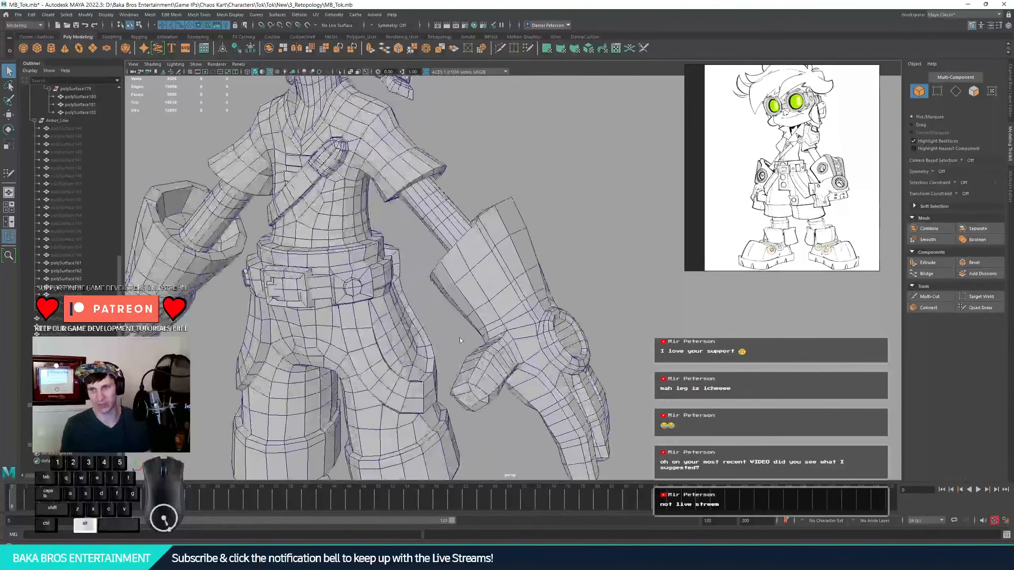
pyautogui.keyDown('alt'); pyautogui.moveTo(431, 192); pyautogui.dragTo(439, 288, button='middle'); pyautogui.keyUp('alt')
pyautogui.keyDown('alt'); pyautogui.moveTo(407, 208); pyautogui.dragTo(447, 200); pyautogui.keyUp('alt')
pyautogui.keyDown('alt'); pyautogui.moveTo(447, 199); pyautogui.dragTo(458, 296, button='middle'); pyautogui.keyUp('alt')
pyautogui.keyDown('alt'); pyautogui.moveTo(458, 297); pyautogui.dragTo(363, 407, button='right'); pyautogui.keyUp('alt')
pyautogui.keyDown('alt'); pyautogui.moveTo(363, 408); pyautogui.dragTo(410, 343, button='middle'); pyautogui.keyUp('alt')
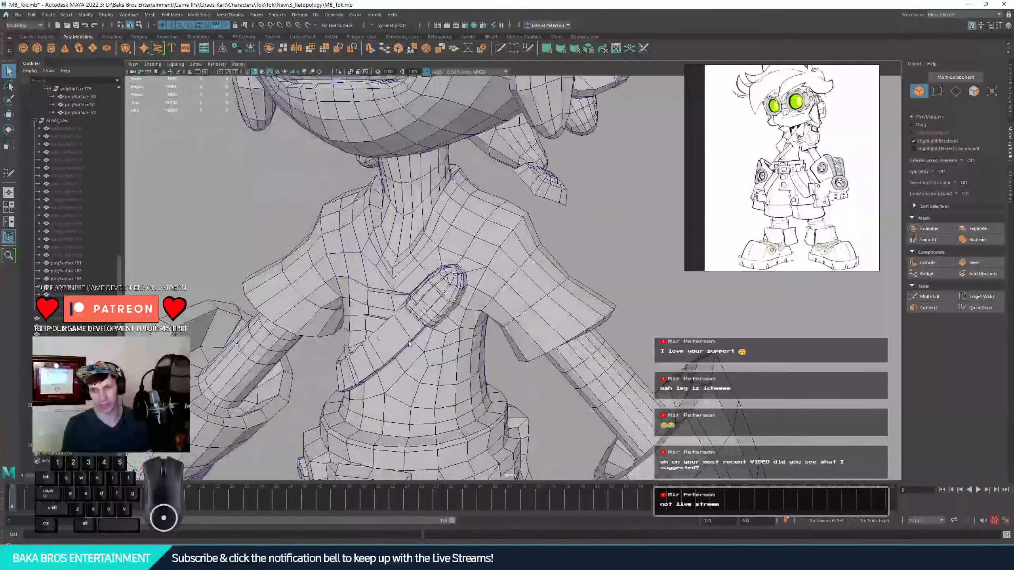
# - Hide the separate chest strap mesh and the rounded pad mesh at its shoulder end
pyautogui.keyDown('alt'); pyautogui.moveTo(389, 376); pyautogui.dragTo(443, 340); pyautogui.keyUp('alt')
pyautogui.hotkey('ctrl', 'h')
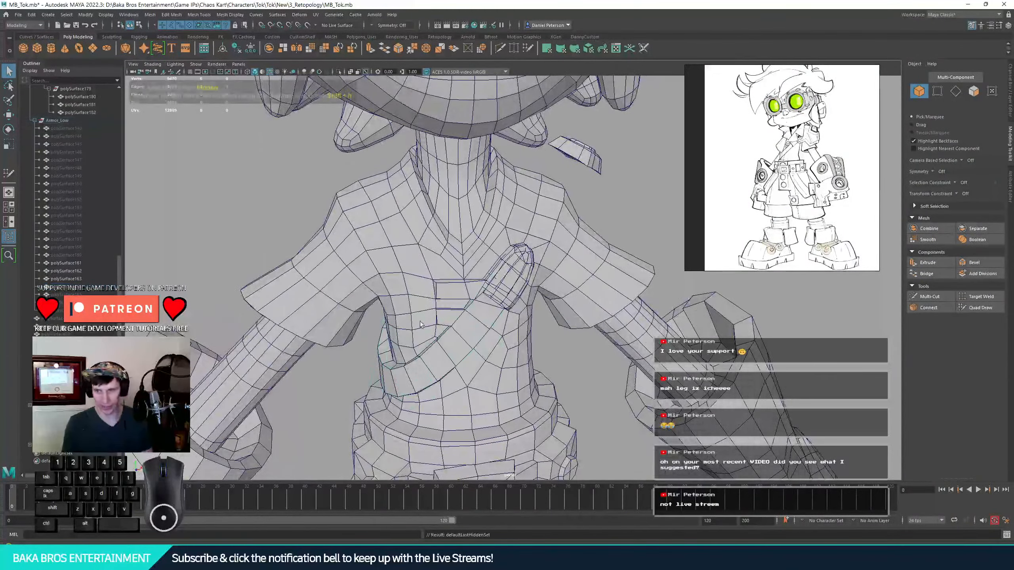
pyautogui.click(505, 295)
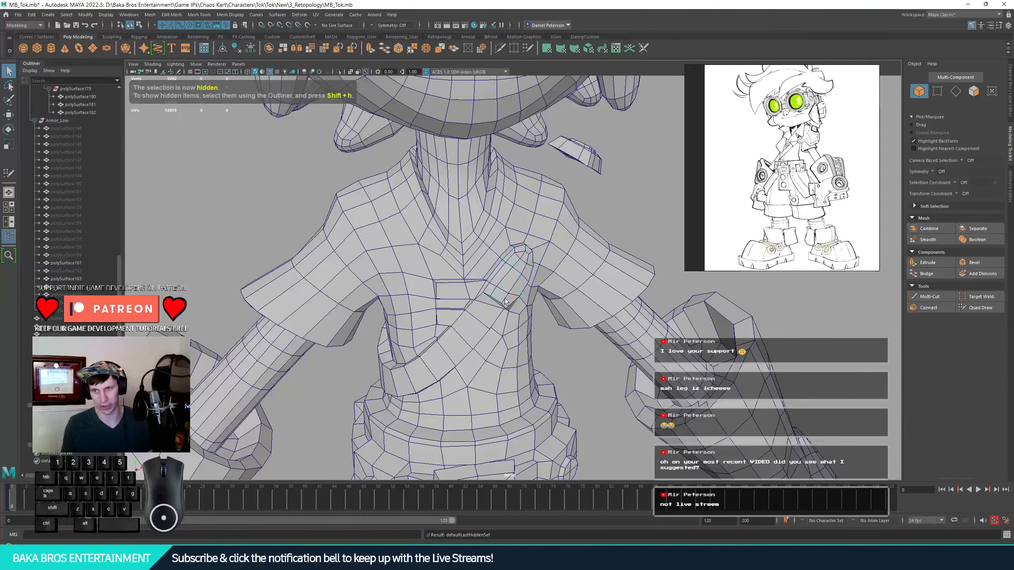
pyautogui.scroll(5, 515, 306)
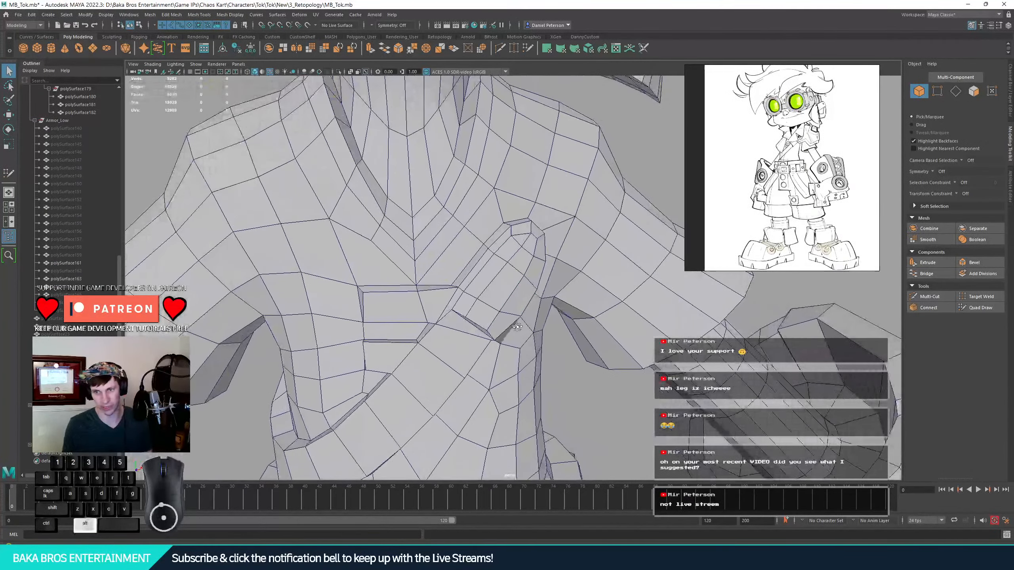
# - Examine the body topology modelled beneath the hidden strap pieces, including the chest seams and recessed edges
pyautogui.keyDown('alt'); pyautogui.moveTo(515, 306); pyautogui.dragTo(581, 276); pyautogui.keyUp('alt')
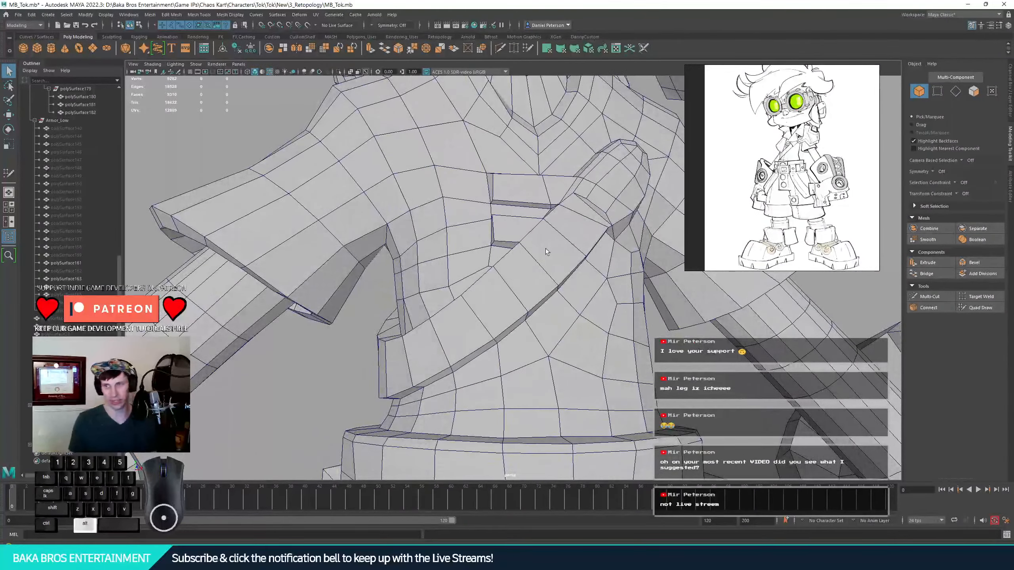
pyautogui.keyDown('alt'); pyautogui.moveTo(562, 207); pyautogui.dragTo(514, 250); pyautogui.keyUp('alt')
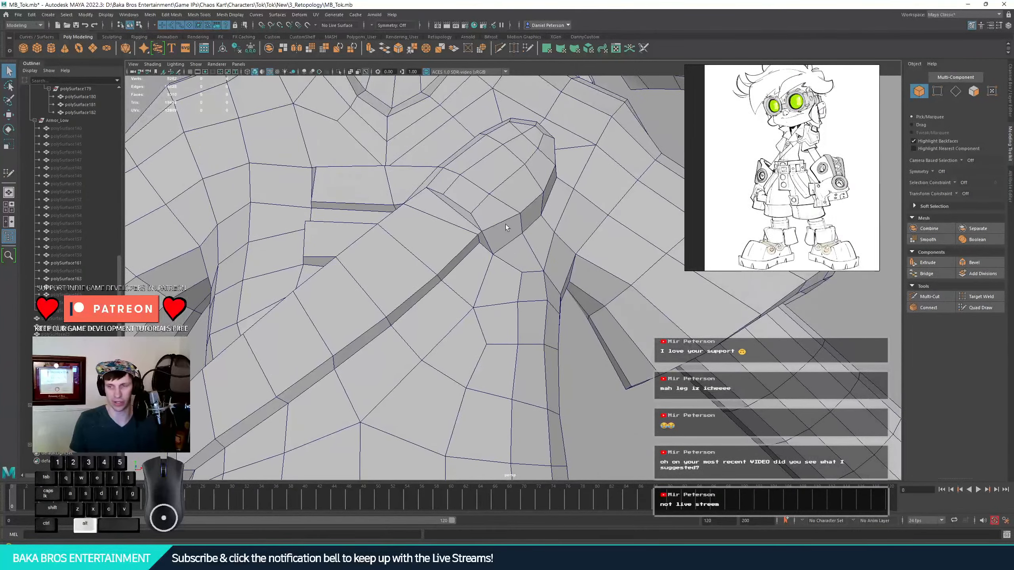
pyautogui.keyDown('alt'); pyautogui.moveTo(506, 225); pyautogui.dragTo(558, 255, button='middle'); pyautogui.keyUp('alt')
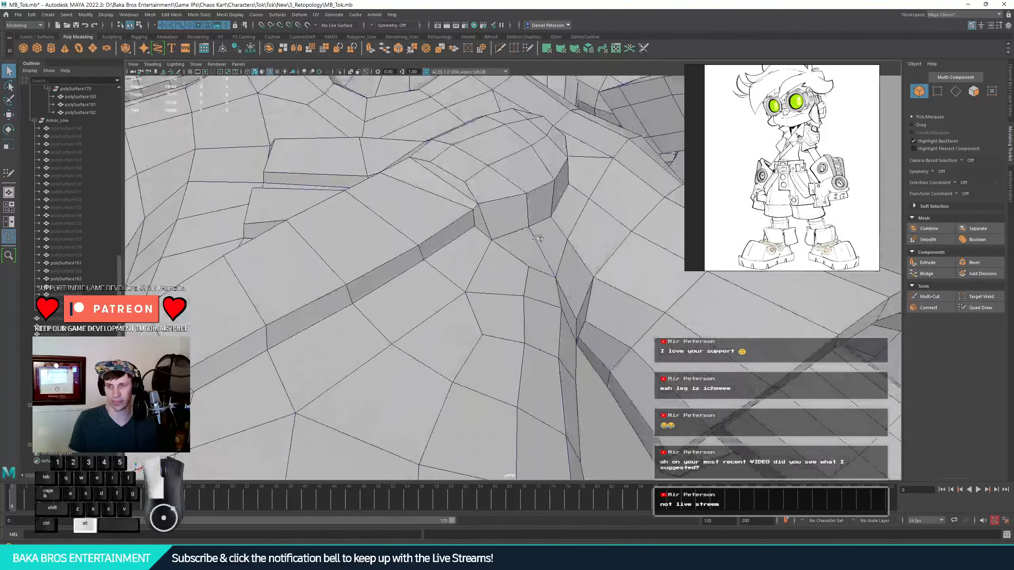
pyautogui.keyDown('alt'); pyautogui.moveTo(558, 255); pyautogui.dragTo(384, 302); pyautogui.keyUp('alt')
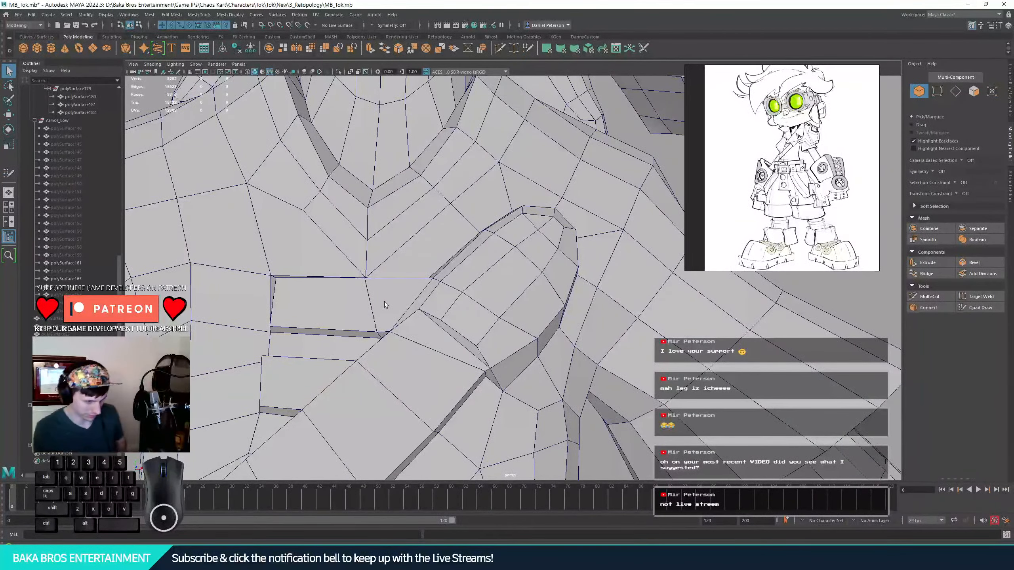
pyautogui.keyDown('alt'); pyautogui.moveTo(292, 192); pyautogui.dragTo(355, 244, button='right'); pyautogui.keyUp('alt')
pyautogui.keyDown('alt'); pyautogui.moveTo(355, 244); pyautogui.dragTo(281, 195); pyautogui.keyUp('alt')
pyautogui.keyDown('alt'); pyautogui.moveTo(280, 195); pyautogui.dragTo(411, 299, button='right'); pyautogui.keyUp('alt')
pyautogui.keyDown('alt'); pyautogui.moveTo(533, 166); pyautogui.dragTo(489, 187, button='right'); pyautogui.keyUp('alt')
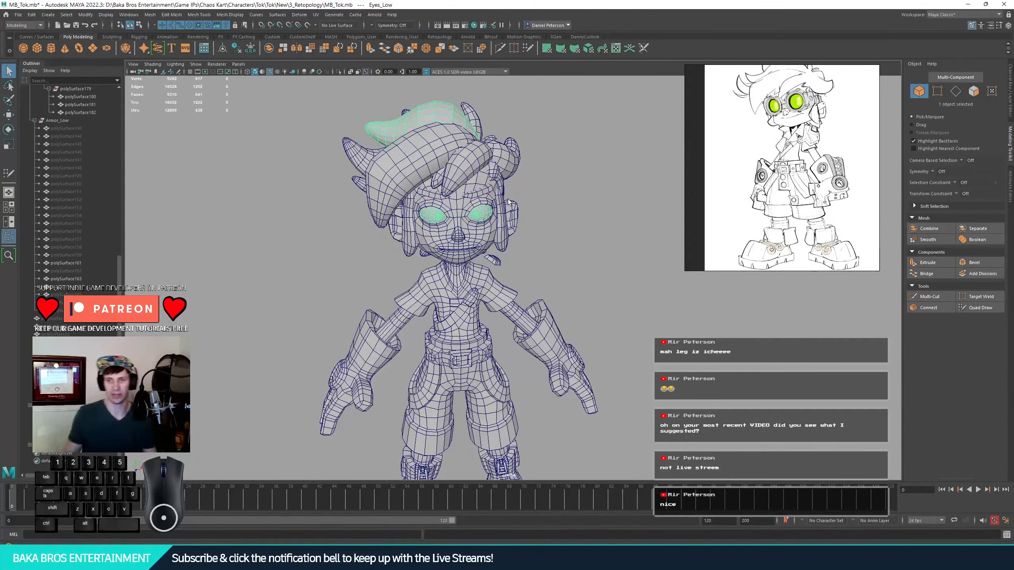
# - Examine the low-poly head and hair strands from the front, side and back, including where the strands meet
pyautogui.keyDown('alt'); pyautogui.moveTo(665, 178); pyautogui.dragTo(593, 195, button='right'); pyautogui.keyUp('alt')
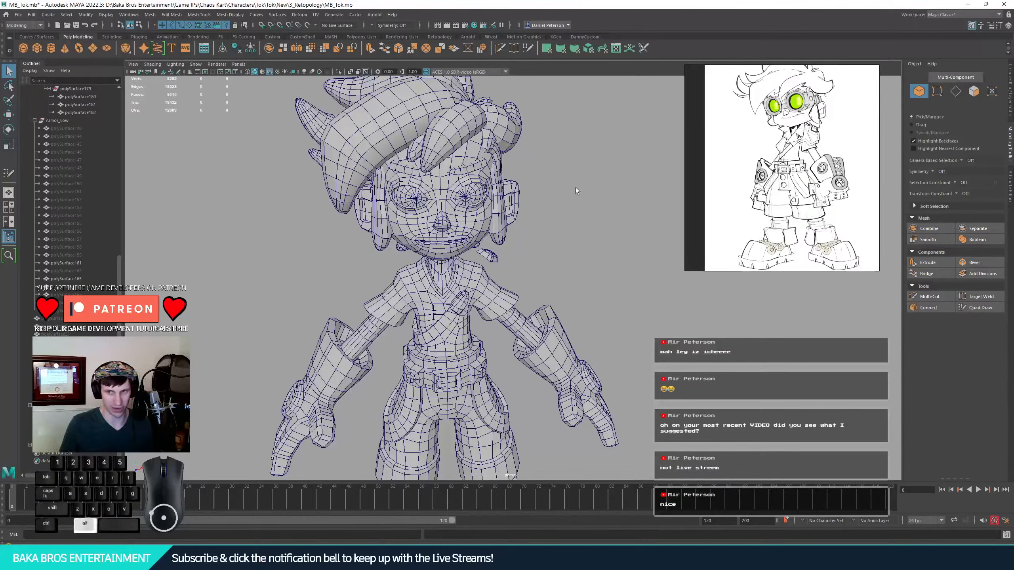
pyautogui.keyDown('alt'); pyautogui.moveTo(575, 187); pyautogui.dragTo(625, 270, button='right'); pyautogui.keyUp('alt')
pyautogui.press('alt')
pyautogui.keyDown('alt'); pyautogui.moveTo(613, 262); pyautogui.dragTo(525, 255); pyautogui.keyUp('alt')
pyautogui.keyDown('alt'); pyautogui.moveTo(525, 254); pyautogui.dragTo(559, 272, button='right'); pyautogui.keyUp('alt')
pyautogui.keyDown('alt'); pyautogui.moveTo(558, 272); pyautogui.dragTo(519, 320); pyautogui.keyUp('alt')
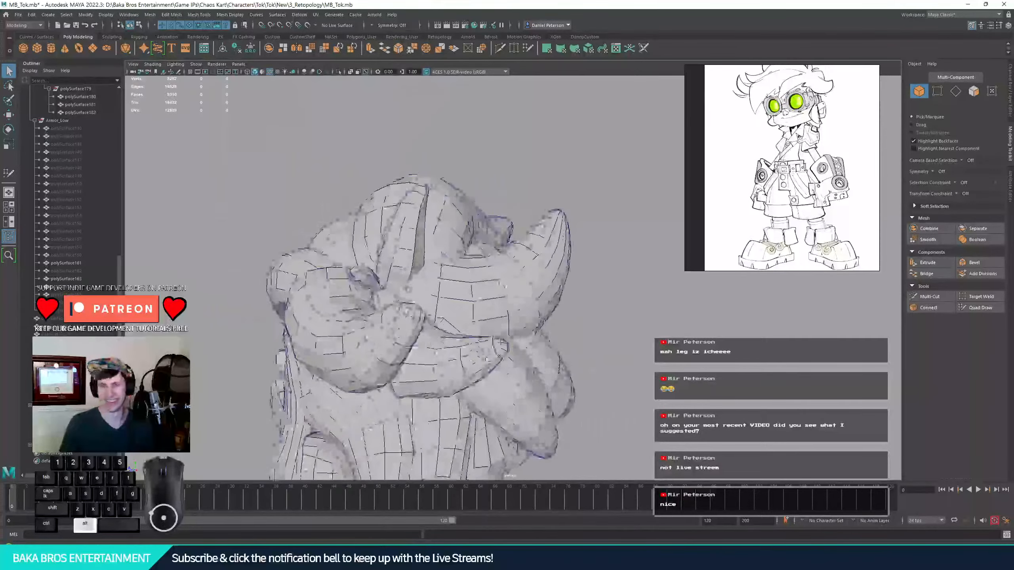
pyautogui.keyDown('alt'); pyautogui.moveTo(519, 320); pyautogui.dragTo(635, 339, button='middle'); pyautogui.keyUp('alt')
pyautogui.keyDown('alt'); pyautogui.moveTo(635, 339); pyautogui.dragTo(706, 389, button='right'); pyautogui.keyUp('alt')
pyautogui.keyDown('alt'); pyautogui.moveTo(707, 388); pyautogui.dragTo(614, 371, button='middle'); pyautogui.keyUp('alt')
pyautogui.keyDown('alt'); pyautogui.moveTo(615, 371); pyautogui.dragTo(399, 276); pyautogui.keyUp('alt')
pyautogui.keyDown('alt'); pyautogui.moveTo(399, 276); pyautogui.dragTo(489, 292, button='middle'); pyautogui.keyUp('alt')
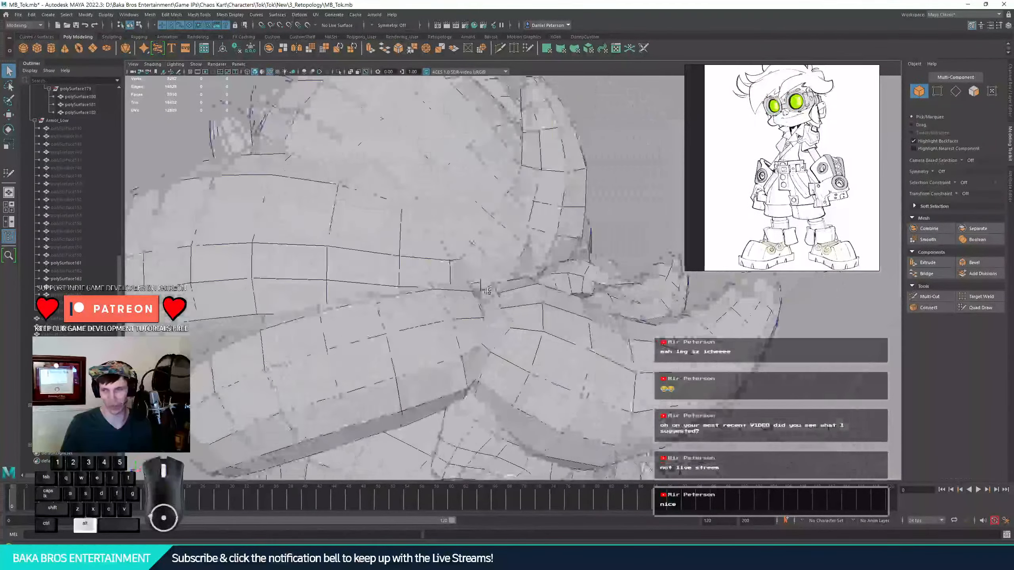
# - Examine how the hair strands meet at their bases, plus the back and side of the head
pyautogui.keyDown('alt'); pyautogui.moveTo(488, 291); pyautogui.dragTo(515, 276); pyautogui.keyUp('alt')
pyautogui.keyDown('alt'); pyautogui.moveTo(515, 276); pyautogui.dragTo(600, 295, button='right'); pyautogui.keyUp('alt')
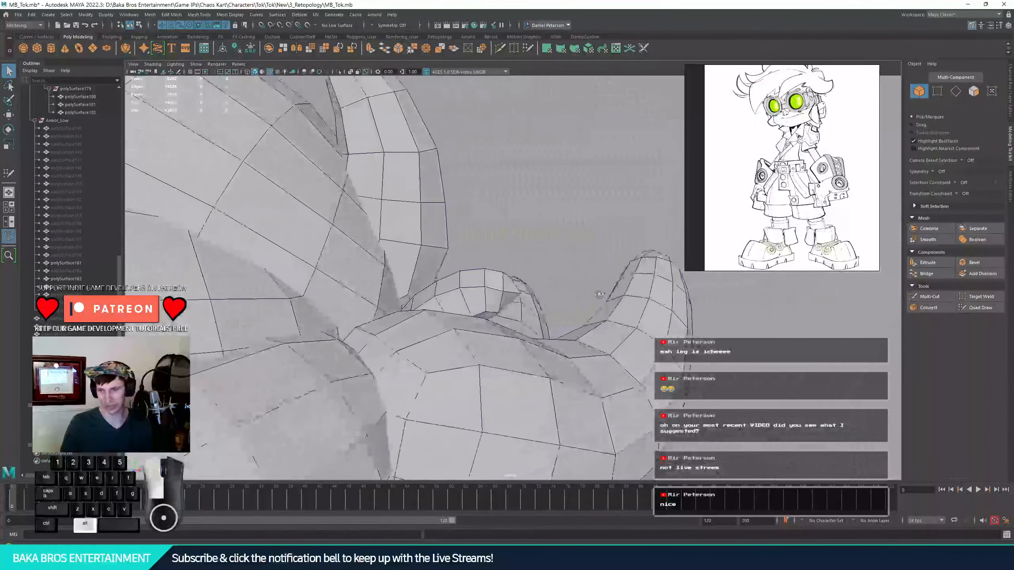
pyautogui.keyDown('alt'); pyautogui.moveTo(600, 294); pyautogui.dragTo(559, 276); pyautogui.keyUp('alt')
pyautogui.keyDown('alt'); pyautogui.moveTo(559, 275); pyautogui.dragTo(231, 266, button='right'); pyautogui.keyUp('alt')
pyautogui.keyDown('alt'); pyautogui.moveTo(232, 265); pyautogui.dragTo(653, 244); pyautogui.keyUp('alt')
pyautogui.keyDown('alt'); pyautogui.moveTo(654, 244); pyautogui.dragTo(589, 162, button='middle'); pyautogui.keyUp('alt')
pyautogui.keyDown('alt'); pyautogui.moveTo(589, 161); pyautogui.dragTo(318, 264, button='right'); pyautogui.keyUp('alt')
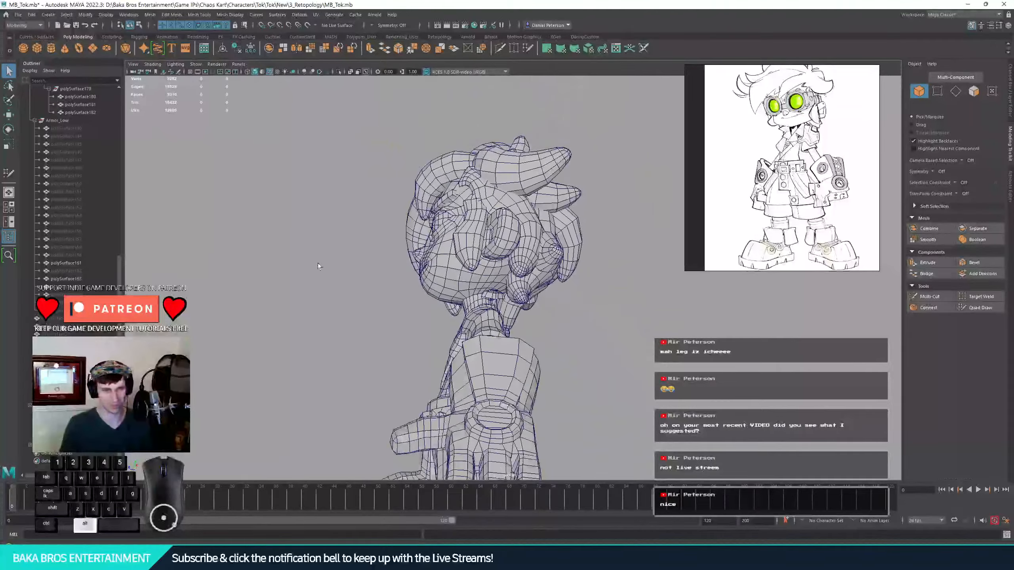
pyautogui.keyDown('alt'); pyautogui.moveTo(317, 264); pyautogui.dragTo(438, 282); pyautogui.keyUp('alt')
pyautogui.keyDown('alt'); pyautogui.moveTo(438, 283); pyautogui.dragTo(379, 171, button='middle'); pyautogui.keyUp('alt')
pyautogui.keyDown('alt'); pyautogui.moveTo(380, 172); pyautogui.dragTo(467, 224, button='right'); pyautogui.keyUp('alt')
pyautogui.keyDown('alt'); pyautogui.moveTo(467, 224); pyautogui.dragTo(451, 255); pyautogui.keyUp('alt')
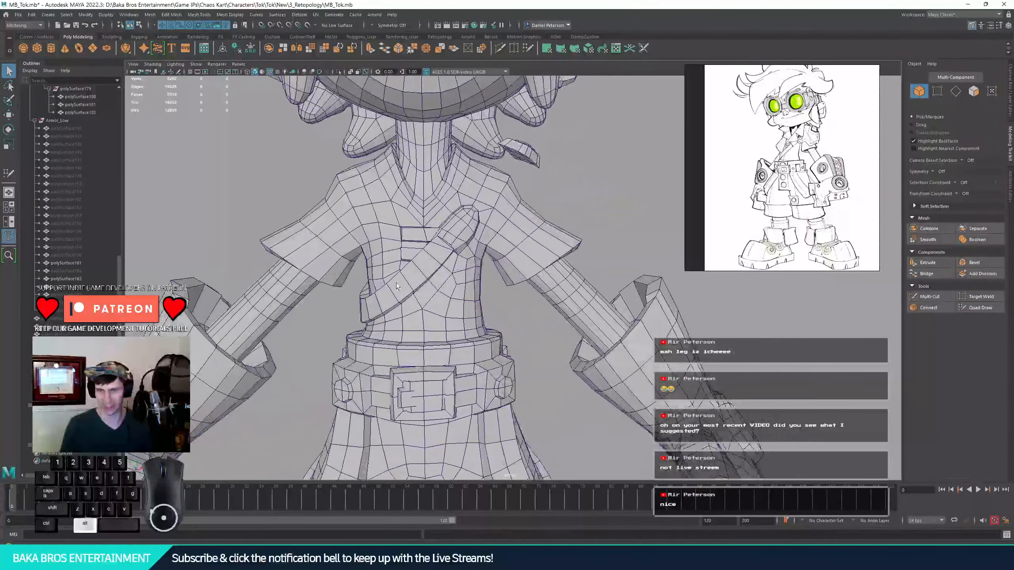
# - Hide the separate rounded pad mesh on the character's upper back
pyautogui.keyDown('alt'); pyautogui.moveTo(451, 255); pyautogui.dragTo(480, 308, button='right'); pyautogui.keyUp('alt')
pyautogui.keyDown('alt'); pyautogui.moveTo(480, 308); pyautogui.dragTo(500, 254, button='middle'); pyautogui.keyUp('alt')
pyautogui.keyDown('alt'); pyautogui.moveTo(499, 255); pyautogui.dragTo(479, 240, button='right'); pyautogui.keyUp('alt')
pyautogui.keyDown('alt'); pyautogui.moveTo(479, 240); pyautogui.dragTo(447, 256); pyautogui.keyUp('alt')
pyautogui.keyDown('alt'); pyautogui.moveTo(447, 255); pyautogui.dragTo(360, 271, button='right'); pyautogui.keyUp('alt')
pyautogui.keyDown('alt'); pyautogui.moveTo(359, 272); pyautogui.dragTo(501, 251); pyautogui.keyUp('alt')
pyautogui.keyDown('alt'); pyautogui.moveTo(501, 252); pyautogui.dragTo(488, 266, button='middle'); pyautogui.keyUp('alt')
pyautogui.keyDown('alt'); pyautogui.moveTo(488, 267); pyautogui.dragTo(439, 299, button='right'); pyautogui.keyUp('alt')
pyautogui.click(435, 302)
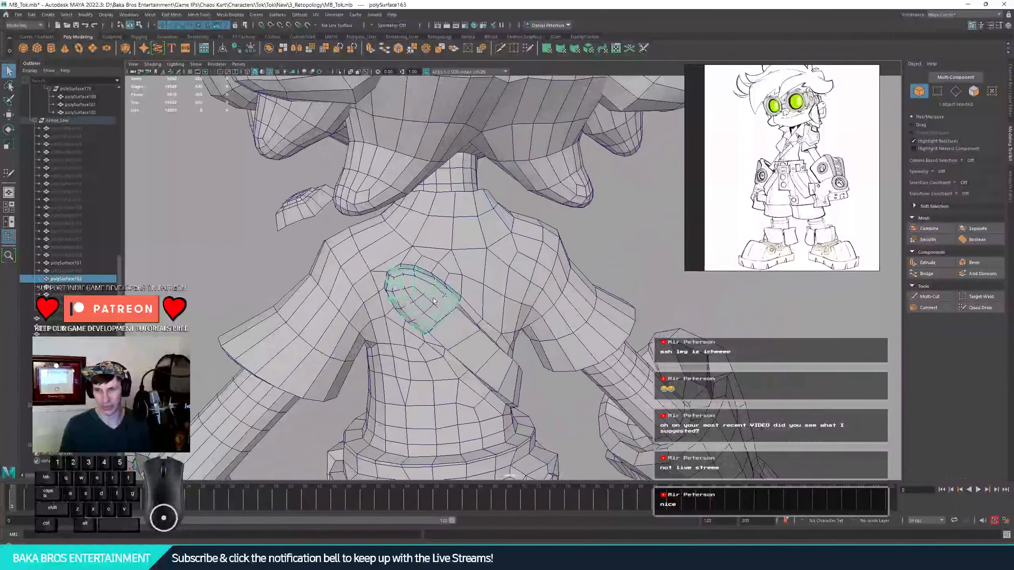
pyautogui.click(404, 291)
pyautogui.click(401, 288)
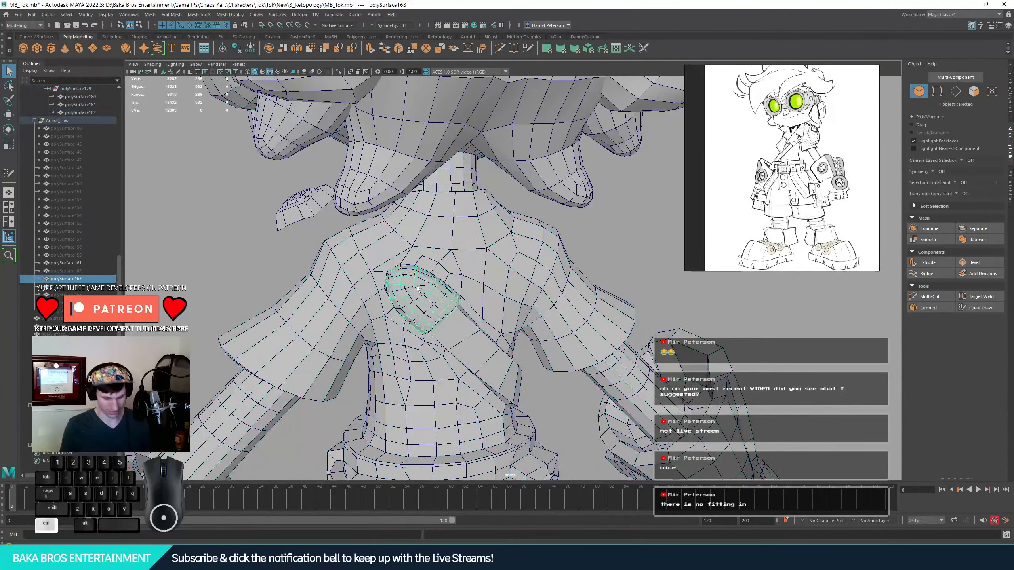
pyautogui.hotkey('ctrl', 'h')
# - Examine the neck, collar and chest topology from the front, and the small loose piece beside the neck
pyautogui.keyDown('alt'); pyautogui.moveTo(379, 274); pyautogui.dragTo(567, 295); pyautogui.keyUp('alt')
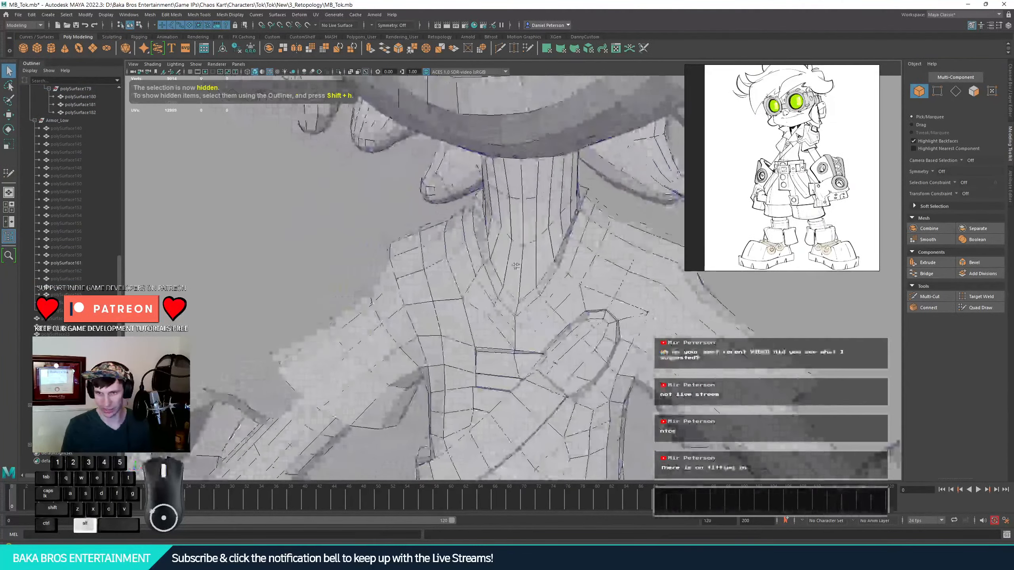
pyautogui.keyDown('alt'); pyautogui.moveTo(567, 296); pyautogui.dragTo(495, 239, button='middle'); pyautogui.keyUp('alt')
pyautogui.moveTo(495, 240)
pyautogui.keyDown('alt'); pyautogui.mouseDown(button='right')
pyautogui.moveTo(534, 259)
pyautogui.moveTo(487, 248)
pyautogui.mouseUp(button='right'); pyautogui.keyUp('alt')
pyautogui.moveTo(488, 247)
pyautogui.keyDown('alt'); pyautogui.mouseDown()
pyautogui.moveTo(332, 231)
pyautogui.moveTo(507, 208)
pyautogui.moveTo(551, 184)
pyautogui.moveTo(382, 156)
pyautogui.moveTo(485, 260)
pyautogui.moveTo(502, 243)
pyautogui.moveTo(487, 256)
pyautogui.moveTo(458, 242)
pyautogui.moveTo(350, 265)
pyautogui.moveTo(390, 252)
pyautogui.moveTo(500, 258)
pyautogui.mouseUp(); pyautogui.keyUp('alt')
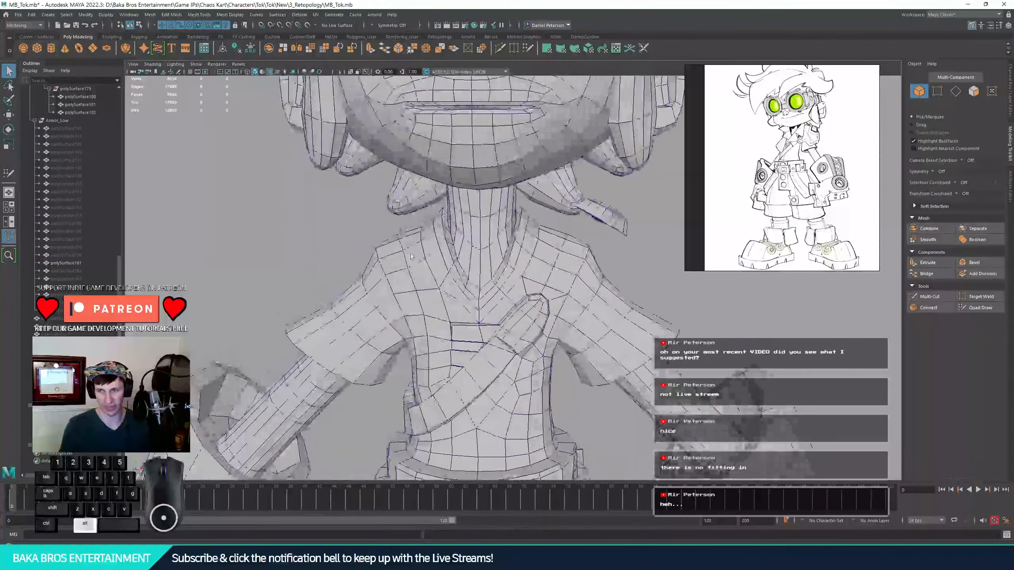
pyautogui.click(607, 217)
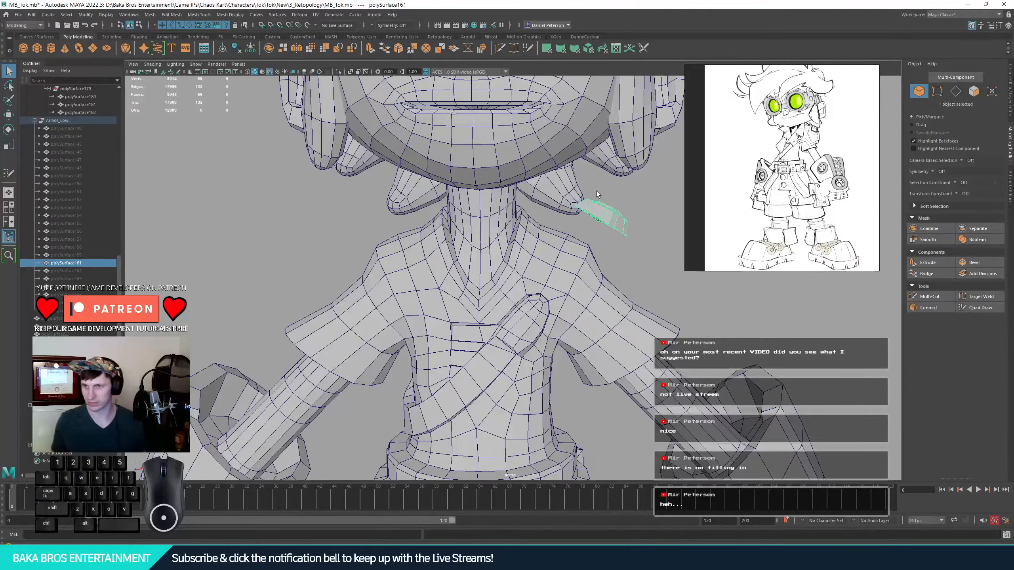
pyautogui.press('alt')
pyautogui.keyDown('alt'); pyautogui.moveTo(560, 137); pyautogui.dragTo(471, 159, button='right'); pyautogui.keyUp('alt')
pyautogui.keyDown('alt'); pyautogui.moveTo(471, 160); pyautogui.dragTo(371, 248, button='middle'); pyautogui.keyUp('alt')
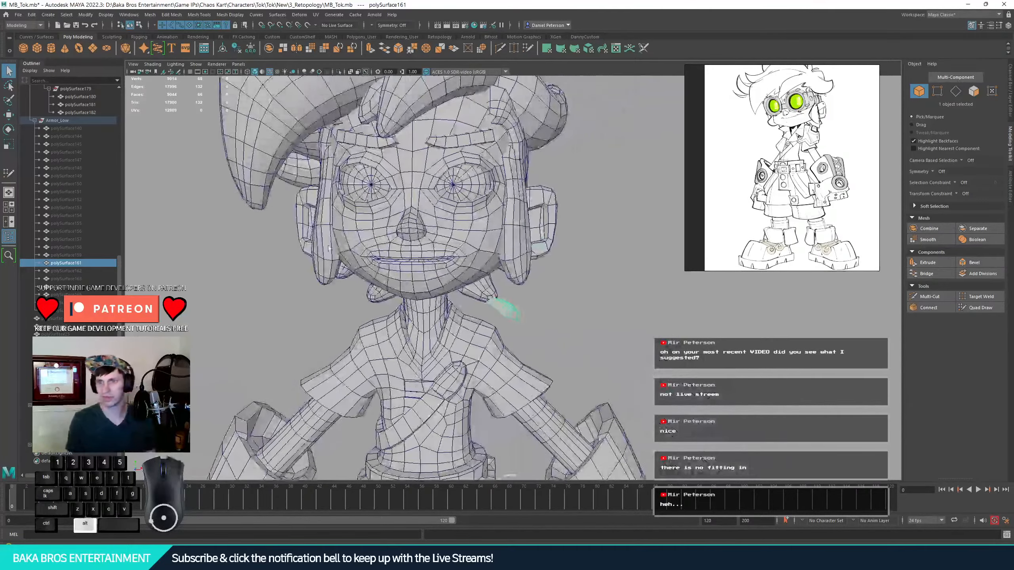
# - Examine the edge flow around the nose, lips, chin and jaw in close-up
pyautogui.keyDown('alt'); pyautogui.moveTo(256, 247); pyautogui.dragTo(296, 264, button='right'); pyautogui.keyUp('alt')
pyautogui.keyDown('alt'); pyautogui.moveTo(255, 267); pyautogui.dragTo(481, 314, button='middle'); pyautogui.keyUp('alt')
pyautogui.keyDown('alt'); pyautogui.moveTo(481, 314); pyautogui.dragTo(544, 320, button='right'); pyautogui.keyUp('alt')
pyautogui.keyDown('alt'); pyautogui.moveTo(543, 320); pyautogui.dragTo(351, 303, button='middle'); pyautogui.keyUp('alt')
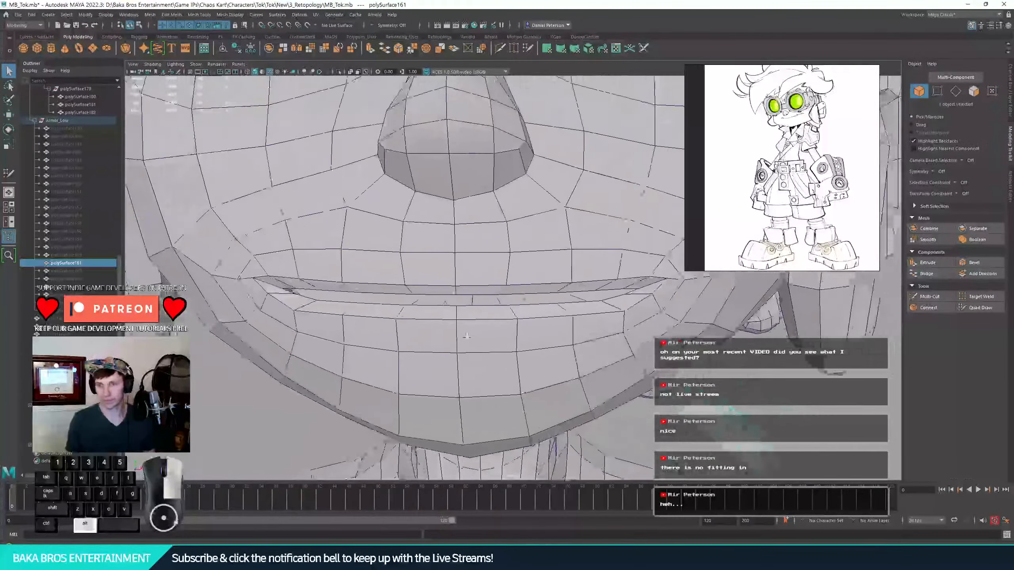
pyautogui.keyDown('alt'); pyautogui.moveTo(351, 303); pyautogui.dragTo(343, 360, button='right'); pyautogui.keyUp('alt')
pyautogui.keyDown('alt'); pyautogui.moveTo(343, 359); pyautogui.dragTo(427, 257, button='middle'); pyautogui.keyUp('alt')
pyautogui.keyDown('alt'); pyautogui.moveTo(427, 257); pyautogui.dragTo(468, 261, button='right'); pyautogui.keyUp('alt')
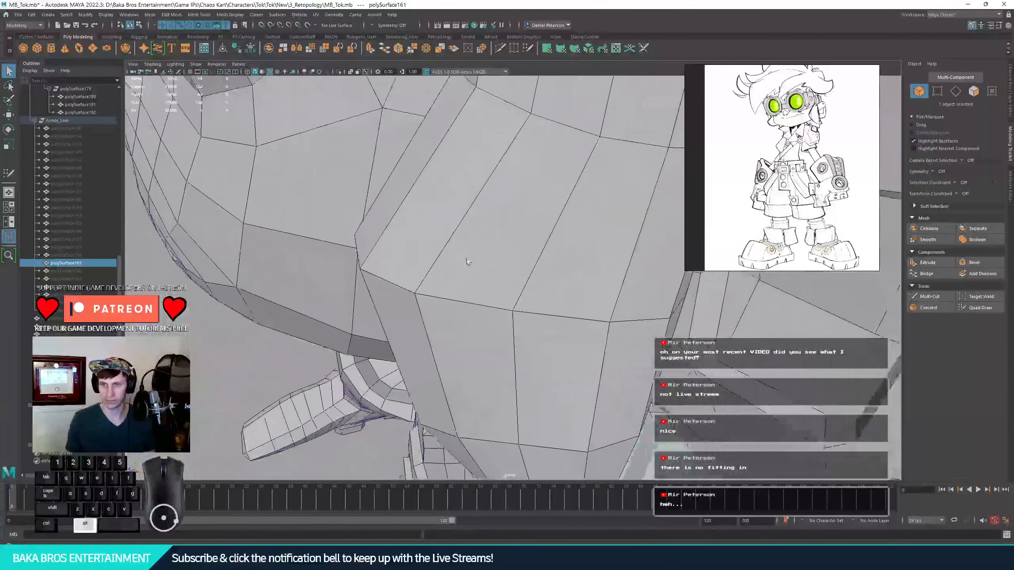
pyautogui.keyDown('alt'); pyautogui.moveTo(468, 261); pyautogui.dragTo(482, 330, button='middle'); pyautogui.keyUp('alt')
# - Examine the mouth cavity from inside the head and the lip surfaces, with the body mesh temporarily highlighted
pyautogui.keyDown('alt'); pyautogui.moveTo(459, 312); pyautogui.dragTo(529, 318, button='right'); pyautogui.keyUp('alt')
pyautogui.keyDown('alt'); pyautogui.moveTo(529, 318); pyautogui.dragTo(475, 367); pyautogui.keyUp('alt')
pyautogui.keyDown('alt'); pyautogui.moveTo(476, 367); pyautogui.dragTo(459, 239, button='right'); pyautogui.keyUp('alt')
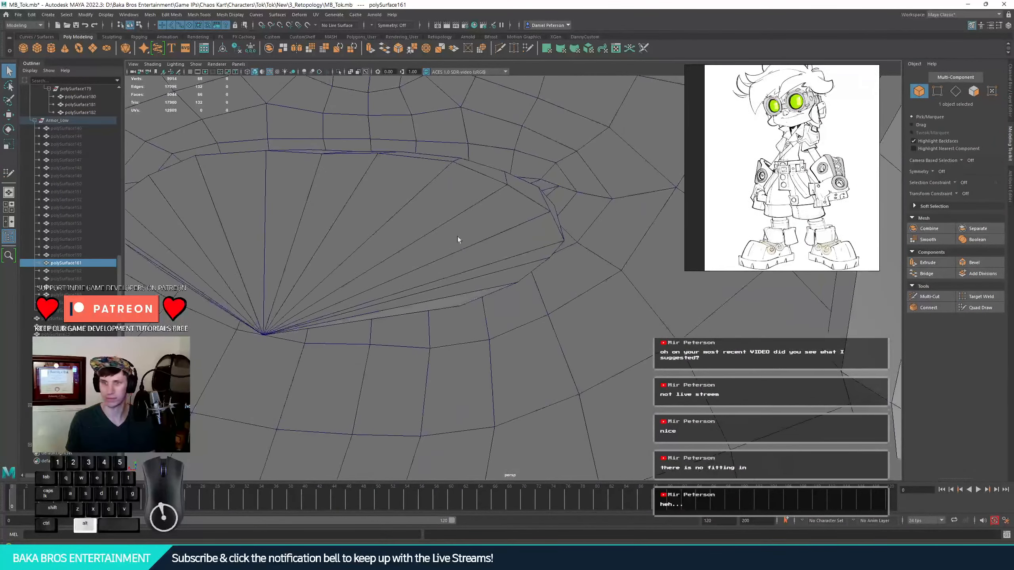
pyautogui.keyDown('alt'); pyautogui.moveTo(458, 239); pyautogui.dragTo(494, 317, button='middle'); pyautogui.keyUp('alt')
pyautogui.click(494, 317)
pyautogui.keyDown('alt'); pyautogui.moveTo(494, 317); pyautogui.dragTo(503, 219); pyautogui.keyUp('alt')
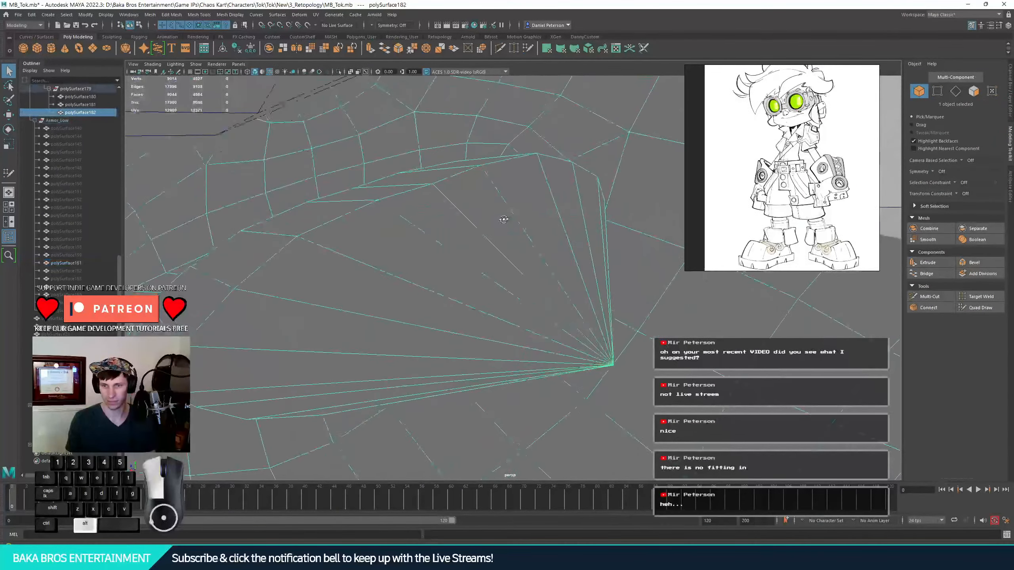
pyautogui.keyDown('alt'); pyautogui.moveTo(502, 220); pyautogui.dragTo(782, 322, button='right'); pyautogui.keyUp('alt')
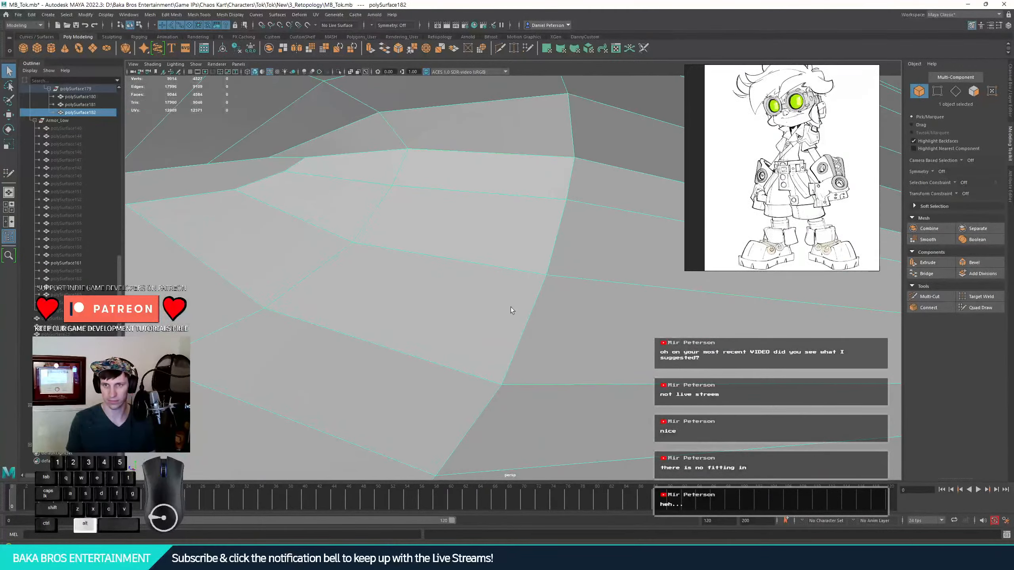
pyautogui.keyDown('alt'); pyautogui.moveTo(510, 311); pyautogui.dragTo(557, 341); pyautogui.keyUp('alt')
pyautogui.keyDown('alt'); pyautogui.moveTo(556, 341); pyautogui.dragTo(340, 335, button='right'); pyautogui.keyUp('alt')
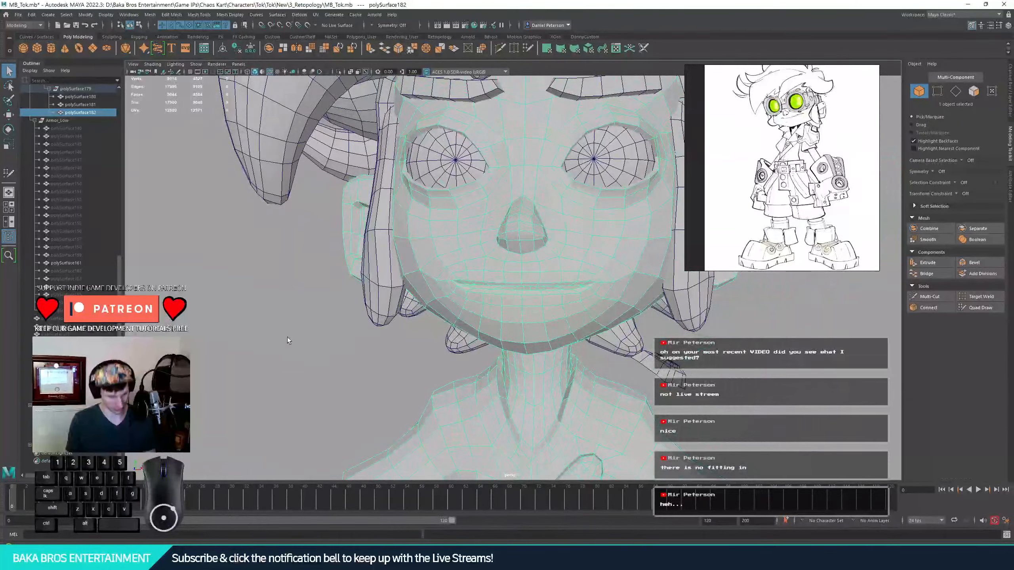
pyautogui.keyDown('alt'); pyautogui.moveTo(473, 267); pyautogui.dragTo(298, 247, button='right'); pyautogui.keyUp('alt')
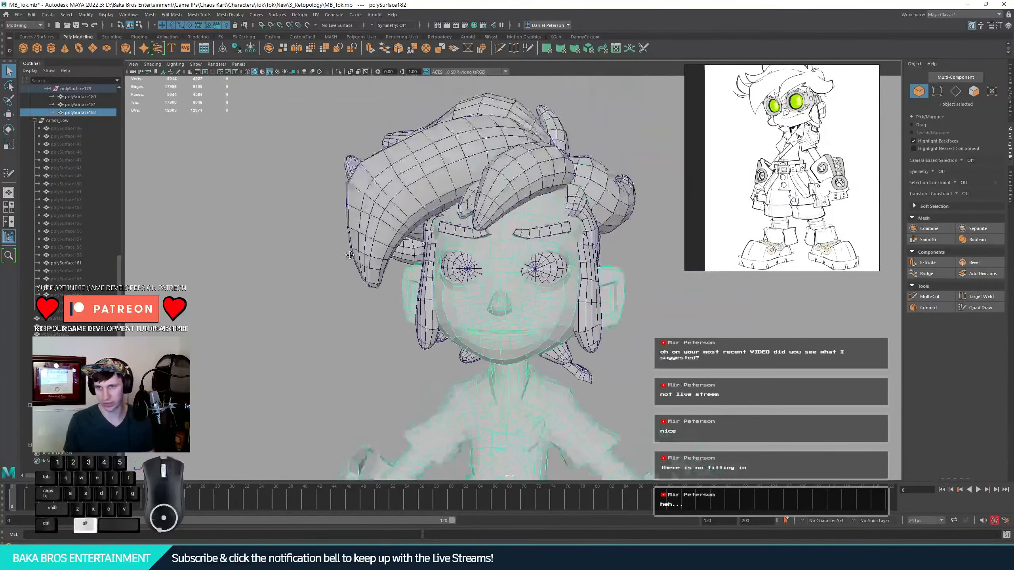
pyautogui.keyDown('alt'); pyautogui.moveTo(297, 248); pyautogui.dragTo(278, 293, button='middle'); pyautogui.keyUp('alt')
pyautogui.click(278, 293)
# - Examine the eye, eyebrow and hairline topology and the individual strands around the side of the head
pyautogui.keyDown('alt'); pyautogui.moveTo(257, 314); pyautogui.dragTo(728, 318, button='right'); pyautogui.keyUp('alt')
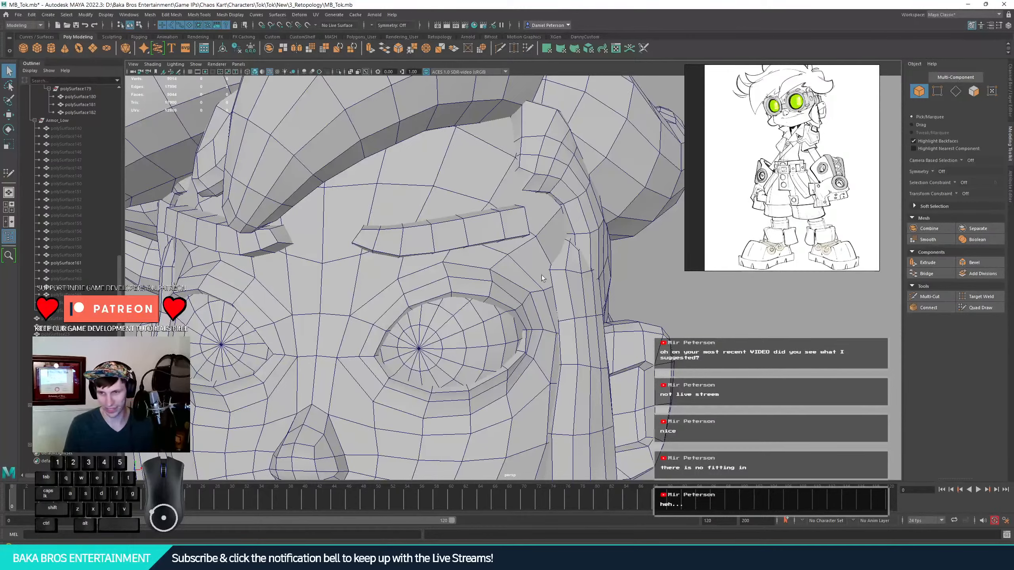
pyautogui.keyDown('alt'); pyautogui.moveTo(649, 300); pyautogui.dragTo(515, 293); pyautogui.keyUp('alt')
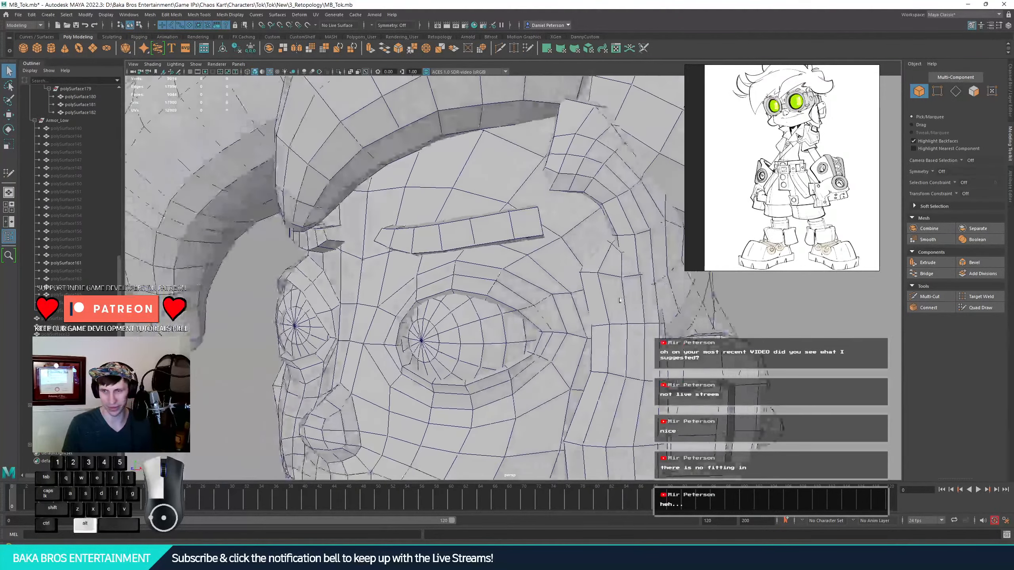
pyautogui.keyDown('alt'); pyautogui.moveTo(515, 294); pyautogui.dragTo(460, 283, button='right'); pyautogui.keyUp('alt')
pyautogui.keyDown('alt'); pyautogui.moveTo(460, 283); pyautogui.dragTo(519, 304); pyautogui.keyUp('alt')
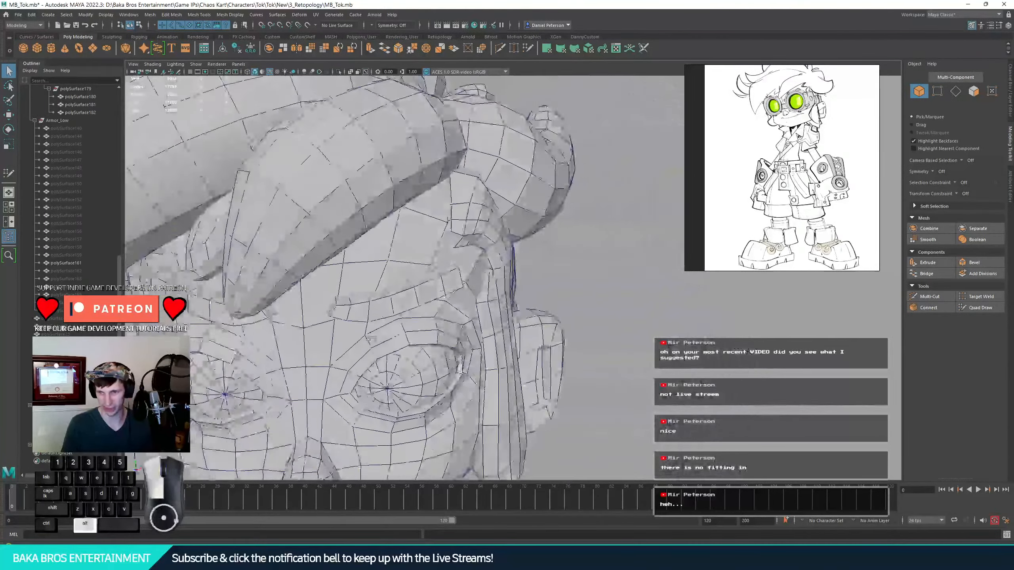
pyautogui.keyDown('alt'); pyautogui.moveTo(519, 303); pyautogui.dragTo(403, 275, button='right'); pyautogui.keyUp('alt')
pyautogui.keyDown('alt'); pyautogui.moveTo(403, 276); pyautogui.dragTo(504, 209); pyautogui.keyUp('alt')
pyautogui.click(499, 205)
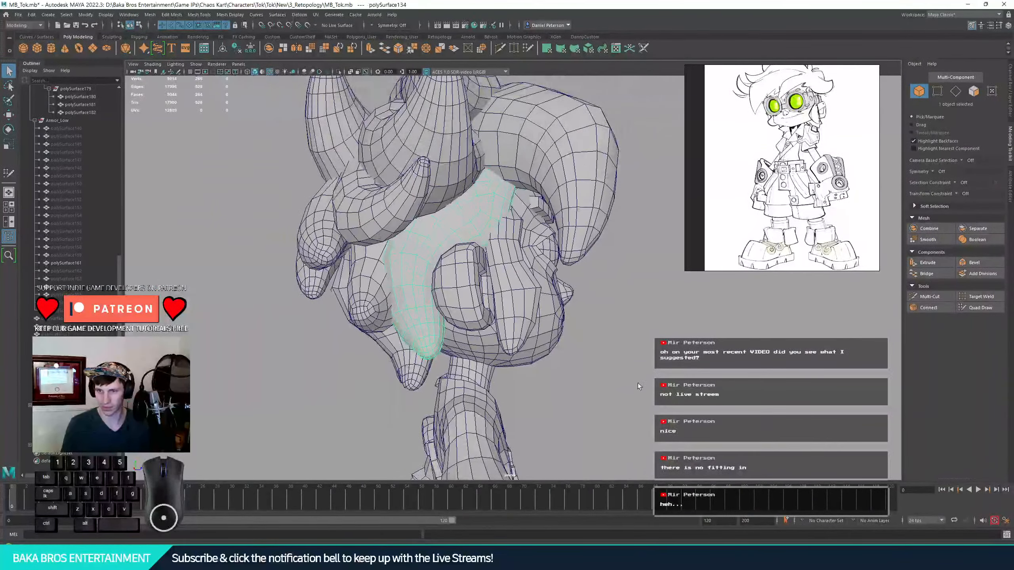
pyautogui.keyDown('alt'); pyautogui.moveTo(408, 264); pyautogui.dragTo(424, 330); pyautogui.keyUp('alt')
pyautogui.click(543, 279)
pyautogui.keyDown('alt'); pyautogui.moveTo(425, 330); pyautogui.dragTo(455, 330, button='right'); pyautogui.keyUp('alt')
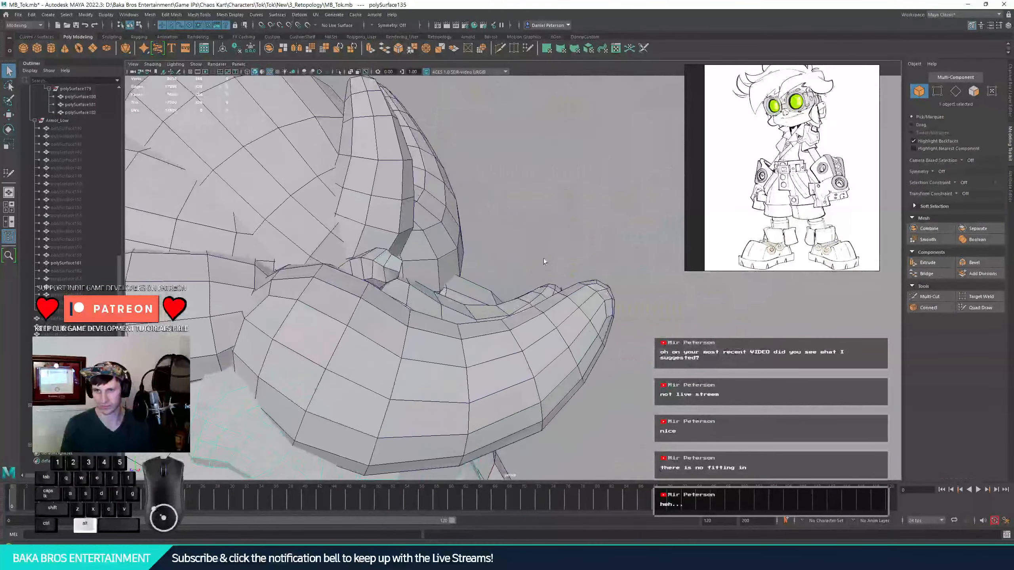
pyautogui.keyDown('alt'); pyautogui.moveTo(456, 330); pyautogui.dragTo(491, 320); pyautogui.keyUp('alt')
# - Merge the neighbouring vertices at the tip of the small hair tuft wedged between the larger strands
pyautogui.click(389, 275)
pyautogui.keyDown('alt'); pyautogui.moveTo(390, 275); pyautogui.dragTo(376, 251); pyautogui.keyUp('alt')
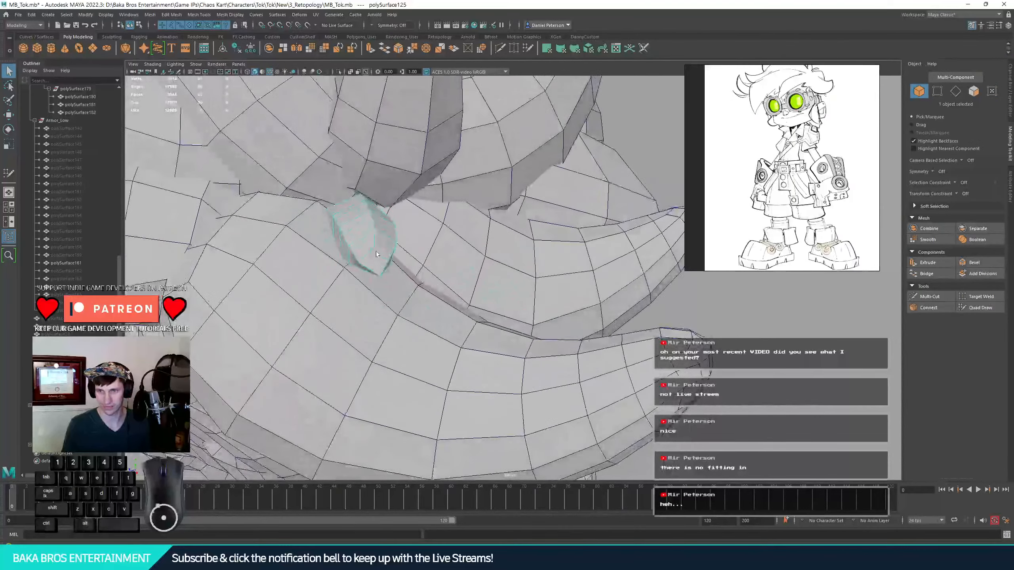
pyautogui.moveTo(371, 249); pyautogui.dragTo(348, 247, button='right')
pyautogui.keyDown('alt'); pyautogui.moveTo(348, 248); pyautogui.dragTo(405, 232); pyautogui.keyUp('alt')
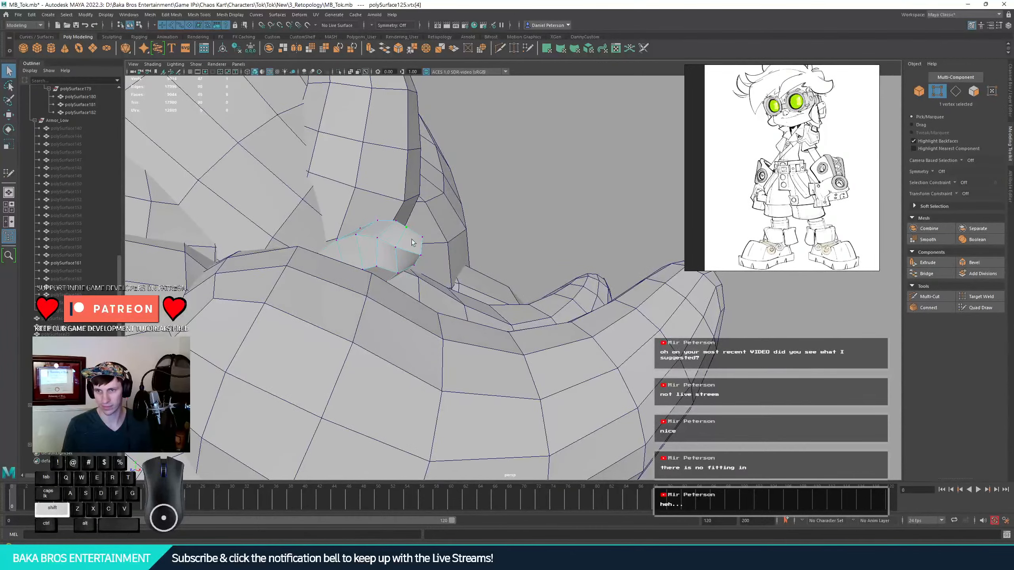
pyautogui.keyDown('shift'); pyautogui.moveTo(421, 256); pyautogui.dragTo(423, 184, button='right'); pyautogui.keyUp('shift')
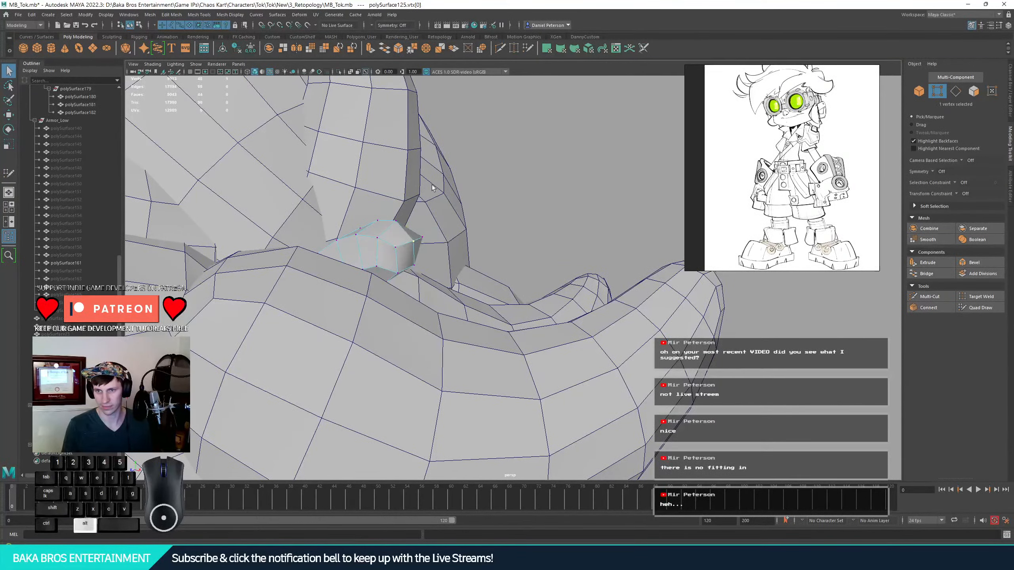
pyautogui.keyDown('alt'); pyautogui.moveTo(431, 185); pyautogui.dragTo(542, 268); pyautogui.keyUp('alt')
pyautogui.press('w')
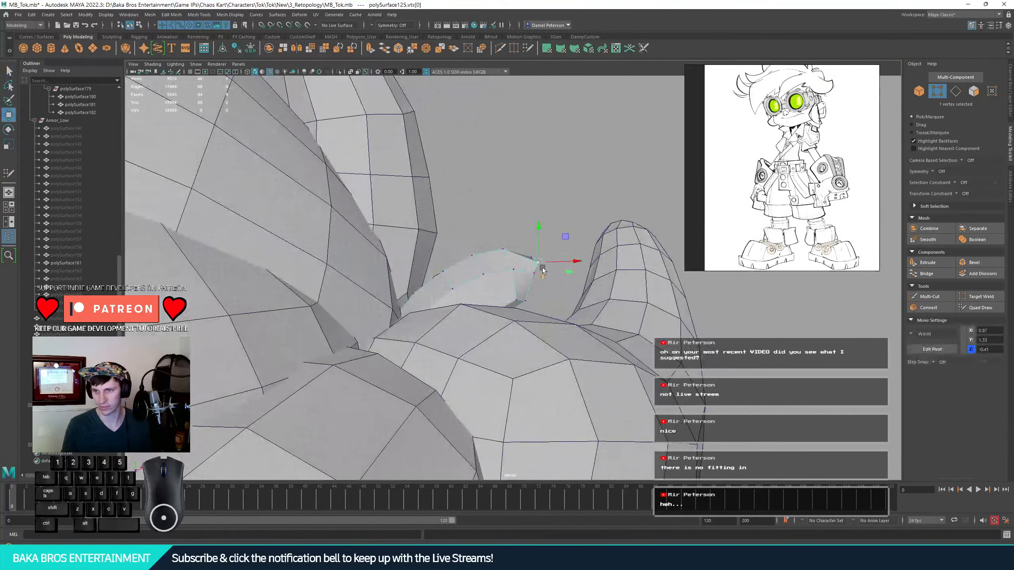
pyautogui.press('q')
pyautogui.moveTo(515, 264); pyautogui.dragTo(577, 201, button='right')
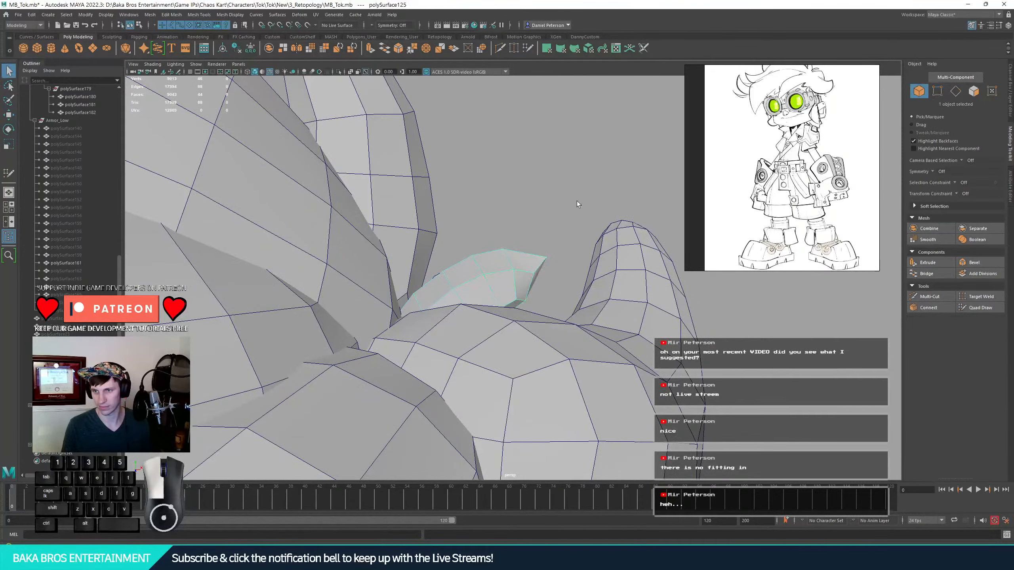
pyautogui.click(577, 201)
# - Examine the whole low-poly character's wireframe from the front and at an angle
pyautogui.keyDown('alt'); pyautogui.moveTo(577, 201); pyautogui.dragTo(459, 244); pyautogui.keyUp('alt')
pyautogui.keyDown('alt'); pyautogui.moveTo(460, 245); pyautogui.dragTo(465, 233, button='right'); pyautogui.keyUp('alt')
pyautogui.keyDown('alt'); pyautogui.moveTo(465, 234); pyautogui.dragTo(399, 216); pyautogui.keyUp('alt')
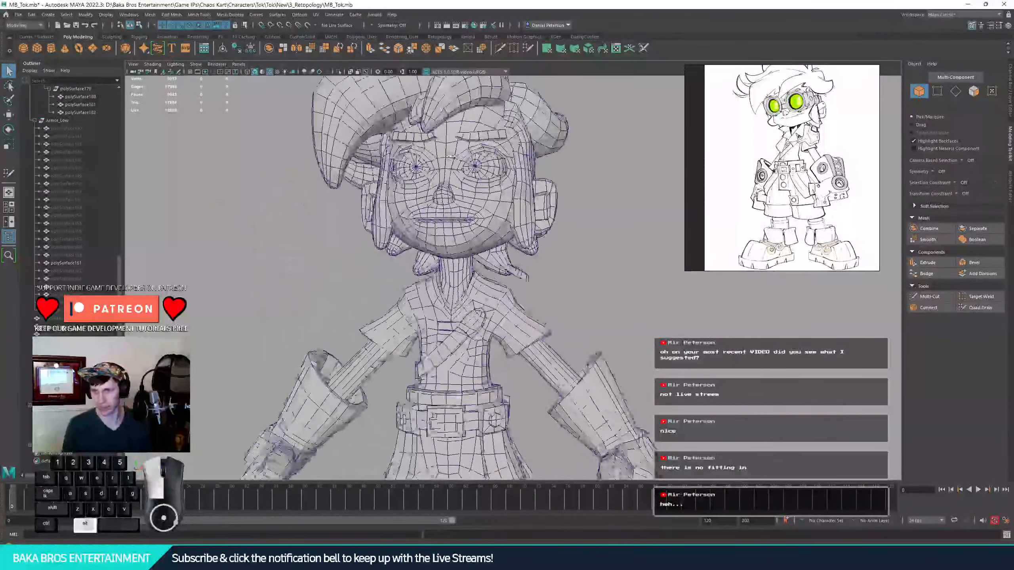
pyautogui.keyDown('alt'); pyautogui.moveTo(399, 215); pyautogui.dragTo(451, 150, button='middle'); pyautogui.keyUp('alt')
pyautogui.keyDown('alt'); pyautogui.moveTo(452, 150); pyautogui.dragTo(423, 168, button='right'); pyautogui.keyUp('alt')
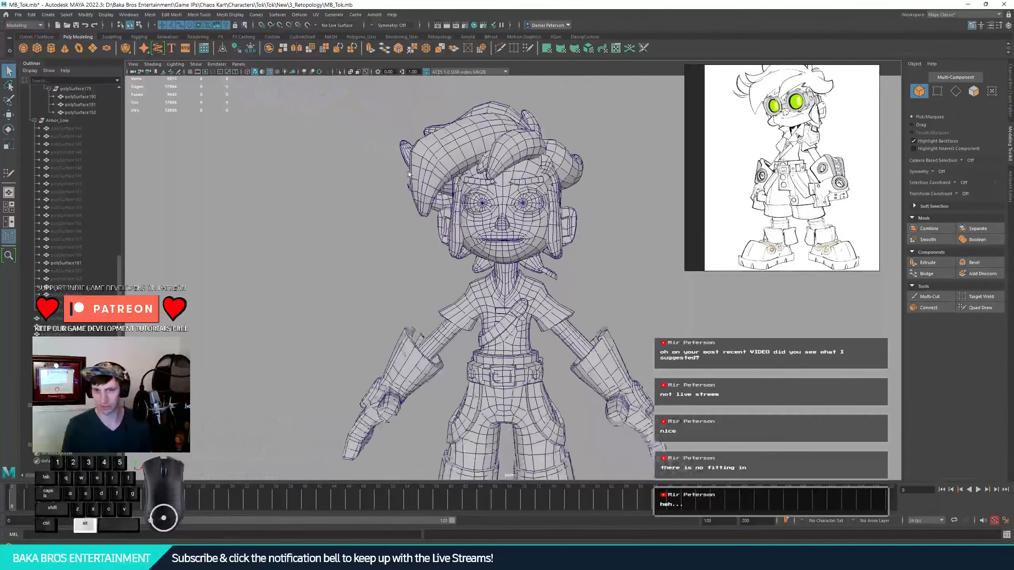
pyautogui.keyDown('alt'); pyautogui.moveTo(423, 167); pyautogui.dragTo(523, 224); pyautogui.keyUp('alt')
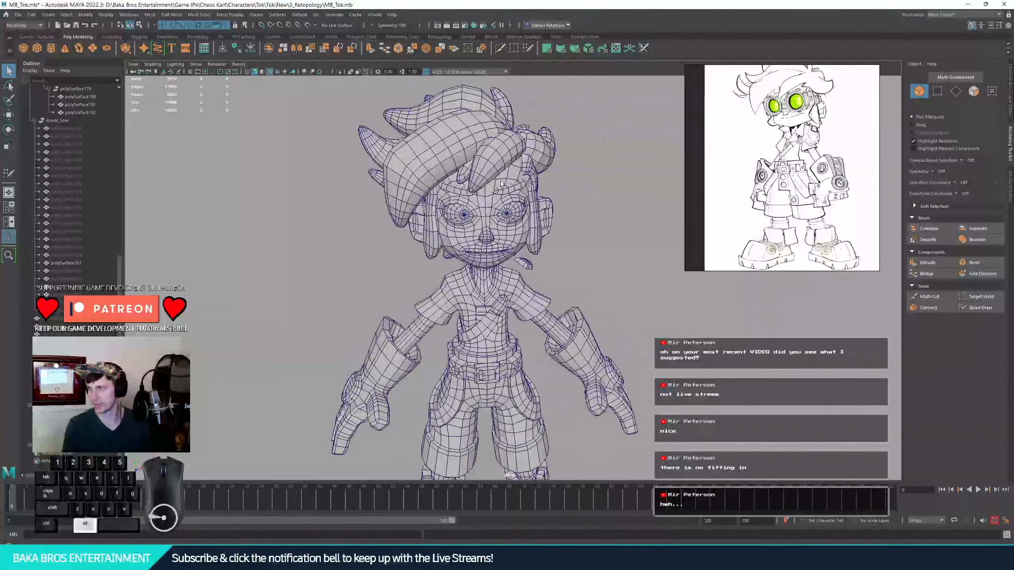
pyautogui.keyDown('alt'); pyautogui.moveTo(523, 223); pyautogui.dragTo(513, 245, button='right'); pyautogui.keyUp('alt')
pyautogui.keyDown('alt'); pyautogui.moveTo(513, 244); pyautogui.dragTo(495, 255); pyautogui.keyUp('alt')
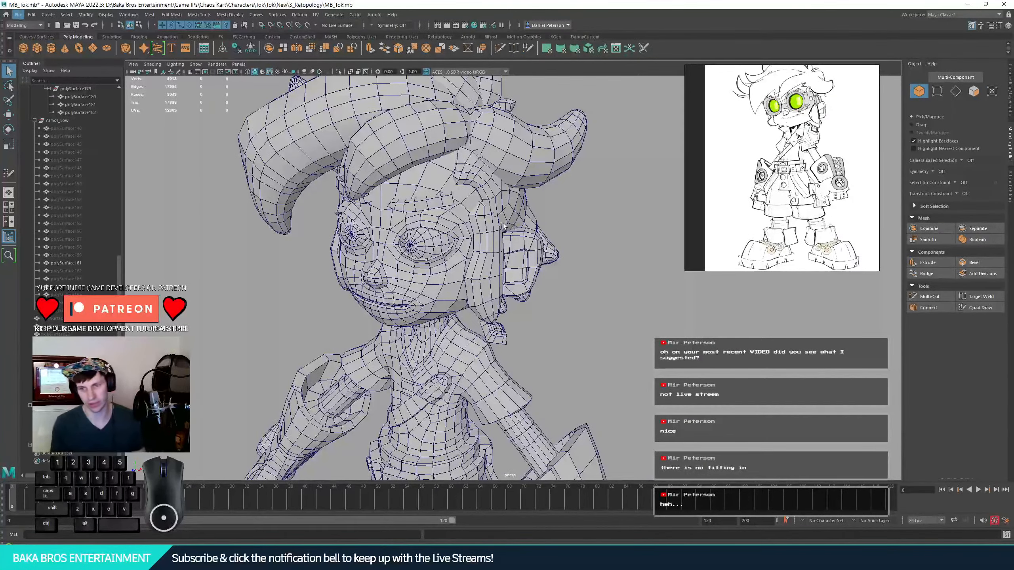
# - Examine the face topology around the mouth, nose and jaw from several front angles
pyautogui.keyDown('alt'); pyautogui.moveTo(504, 224); pyautogui.dragTo(479, 226); pyautogui.keyUp('alt')
pyautogui.keyDown('alt'); pyautogui.moveTo(479, 225); pyautogui.dragTo(486, 243, button='right'); pyautogui.keyUp('alt')
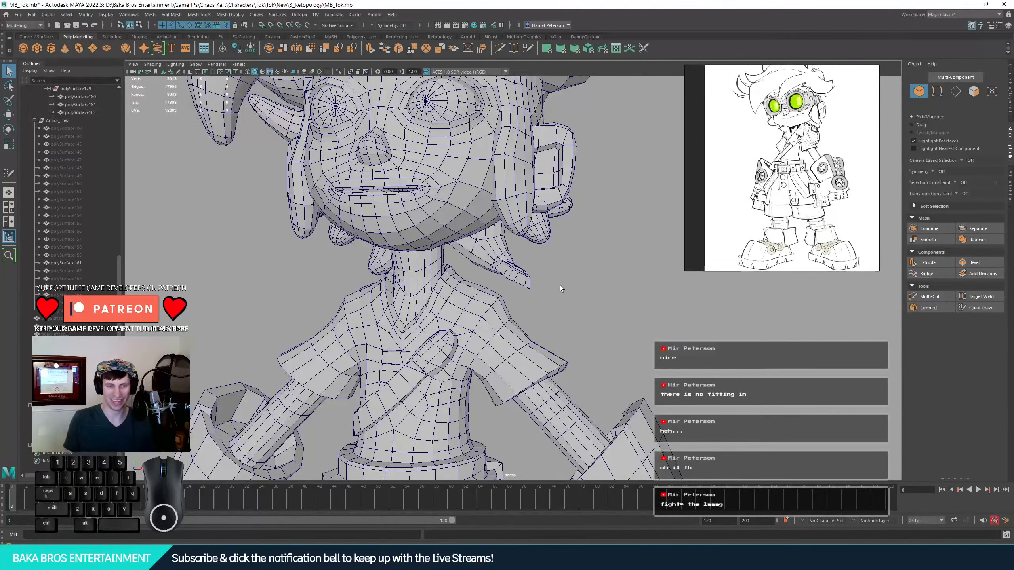
pyautogui.keyDown('alt'); pyautogui.moveTo(591, 274); pyautogui.dragTo(520, 241); pyautogui.keyUp('alt')
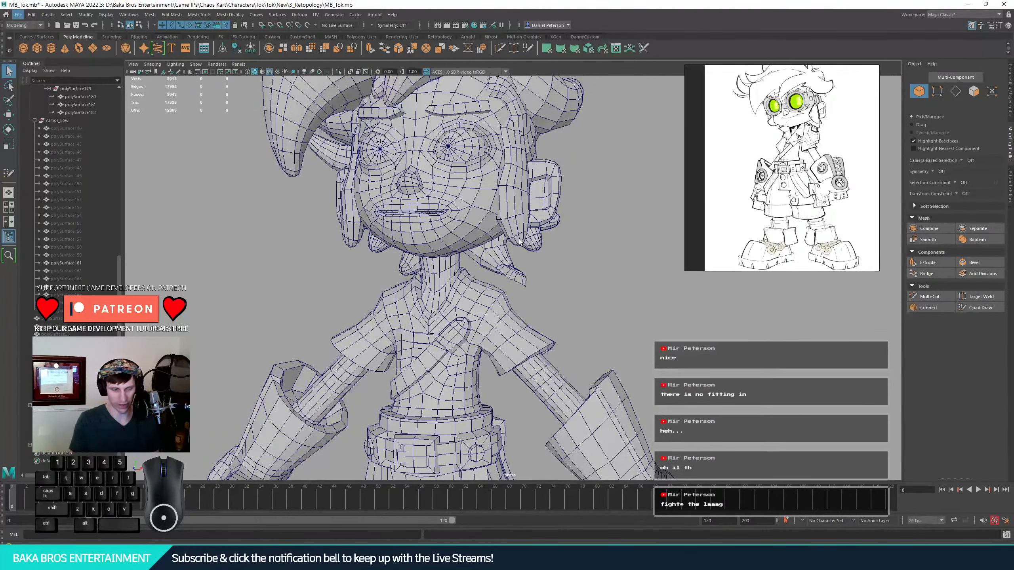
pyautogui.keyDown('alt'); pyautogui.moveTo(485, 206); pyautogui.dragTo(603, 310, button='right'); pyautogui.keyUp('alt')
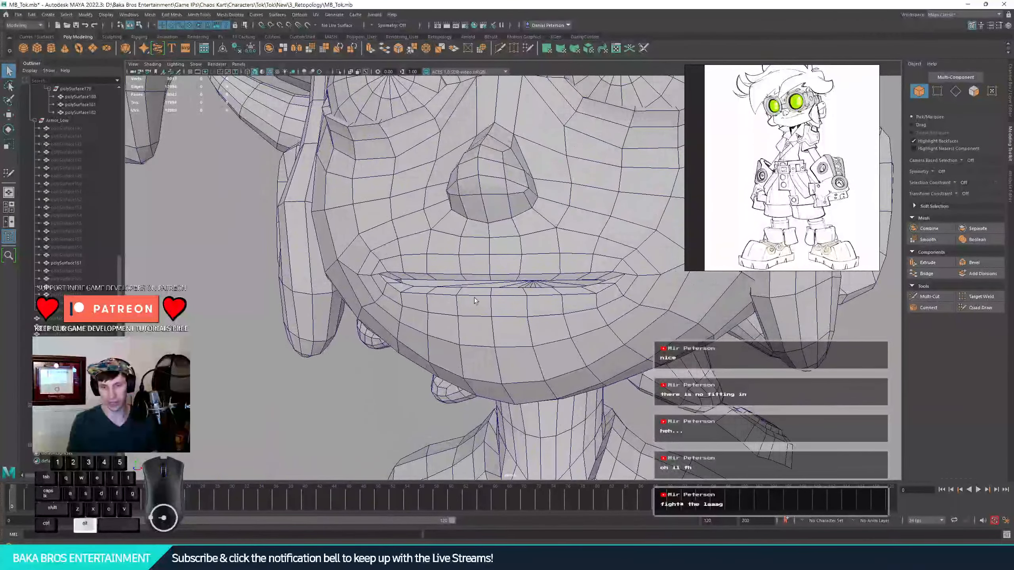
pyautogui.moveTo(474, 298)
pyautogui.keyDown('alt'); pyautogui.mouseDown(button='right')
pyautogui.moveTo(732, 332)
pyautogui.moveTo(460, 302)
pyautogui.mouseUp(button='right'); pyautogui.keyUp('alt')
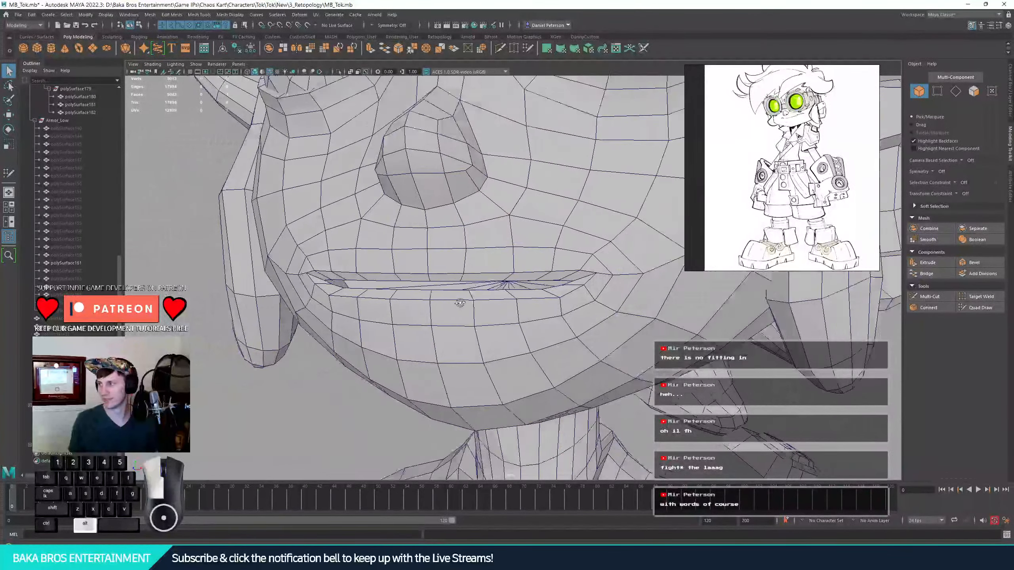
pyautogui.keyDown('alt'); pyautogui.moveTo(460, 303); pyautogui.dragTo(331, 299); pyautogui.keyUp('alt')
pyautogui.keyDown('alt'); pyautogui.moveTo(331, 298); pyautogui.dragTo(280, 294, button='right'); pyautogui.keyUp('alt')
pyautogui.keyDown('alt'); pyautogui.moveTo(280, 295); pyautogui.dragTo(408, 299); pyautogui.keyUp('alt')
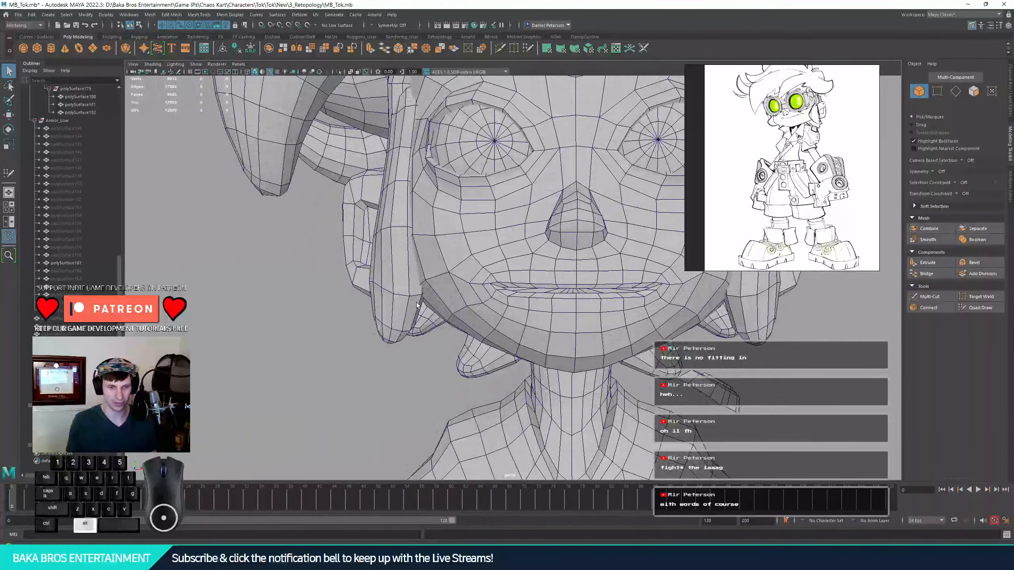
# - Examine the topology of the eyes, brows and front hair strands from the front and three-quarter angles
pyautogui.keyDown('alt'); pyautogui.moveTo(467, 302); pyautogui.dragTo(322, 308, button='right'); pyautogui.keyUp('alt')
pyautogui.keyDown('alt'); pyautogui.moveTo(411, 273); pyautogui.dragTo(325, 284, button='middle'); pyautogui.keyUp('alt')
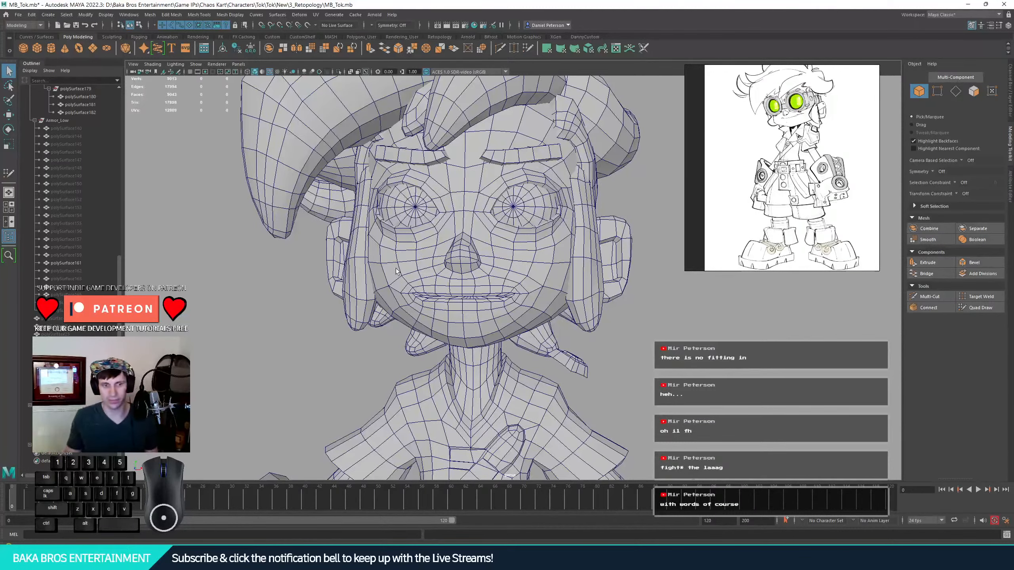
pyautogui.keyDown('alt'); pyautogui.moveTo(396, 268); pyautogui.dragTo(338, 226); pyautogui.keyUp('alt')
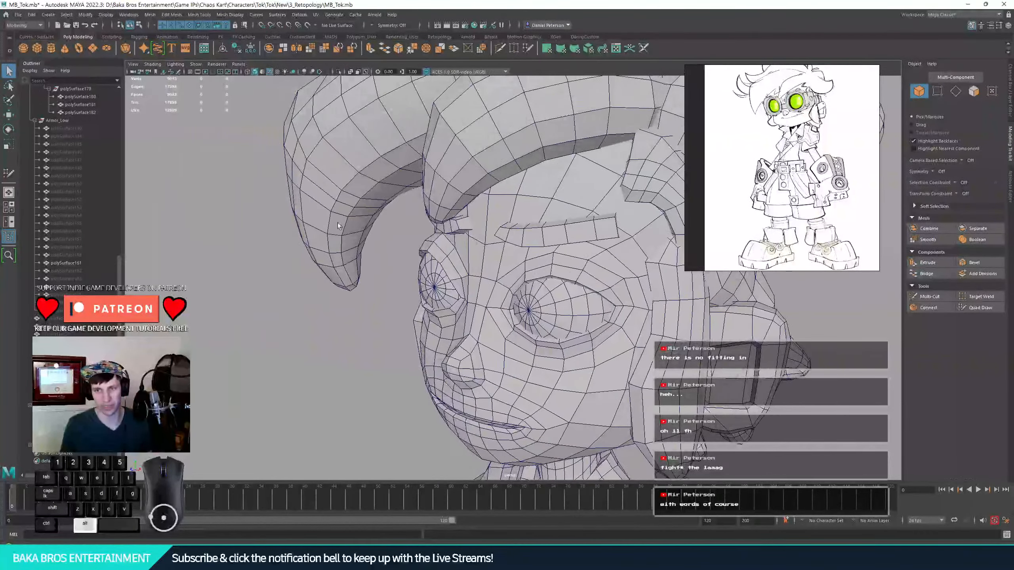
pyautogui.keyDown('alt'); pyautogui.moveTo(429, 258); pyautogui.dragTo(496, 320); pyautogui.keyUp('alt')
pyautogui.keyDown('alt'); pyautogui.scroll(6, 503, 330); pyautogui.keyUp('alt')
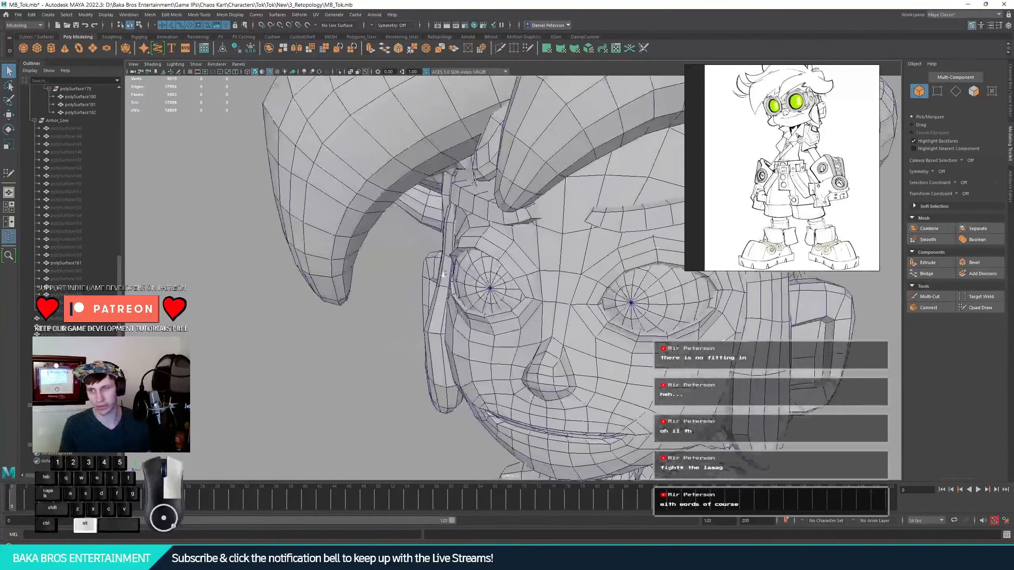
pyautogui.keyDown('alt'); pyautogui.moveTo(502, 330); pyautogui.dragTo(545, 415, button='middle'); pyautogui.keyUp('alt')
pyautogui.keyDown('alt'); pyautogui.moveTo(450, 326); pyautogui.dragTo(387, 329); pyautogui.keyUp('alt')
pyautogui.keyDown('alt'); pyautogui.moveTo(387, 328); pyautogui.dragTo(409, 322, button='right'); pyautogui.keyUp('alt')
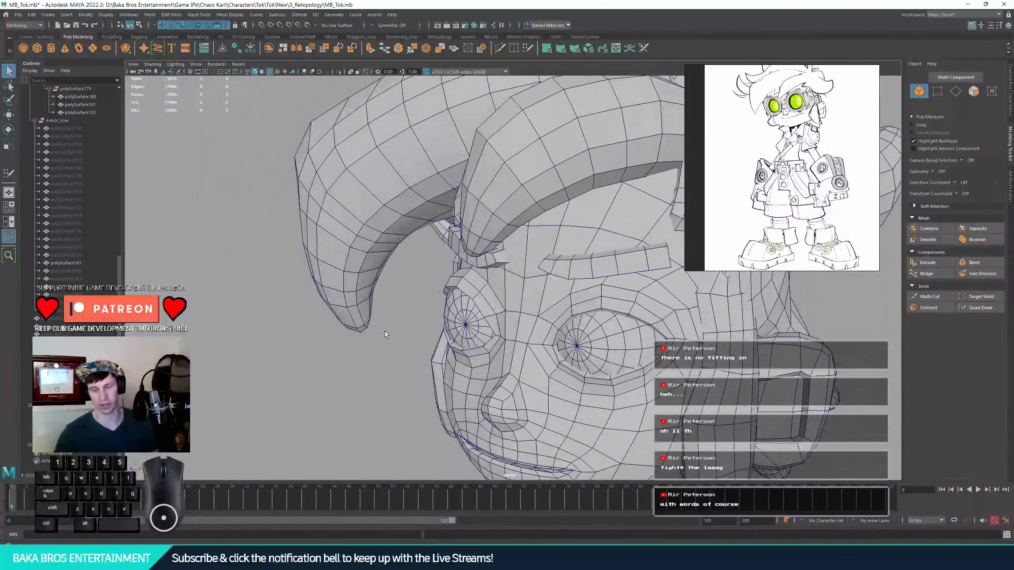
pyautogui.keyDown('alt'); pyautogui.moveTo(412, 318); pyautogui.dragTo(500, 321); pyautogui.keyUp('alt')
pyautogui.keyDown('alt'); pyautogui.moveTo(499, 322); pyautogui.dragTo(536, 326, button='right'); pyautogui.keyUp('alt')
pyautogui.keyDown('alt'); pyautogui.moveTo(535, 326); pyautogui.dragTo(505, 335); pyautogui.keyUp('alt')
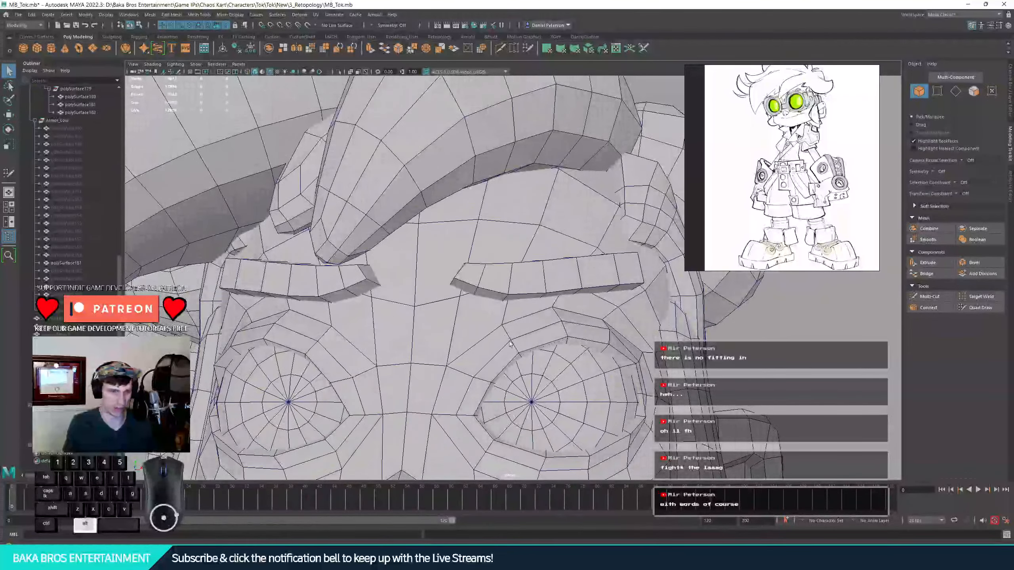
# - Examine the neck, shirt and upper-body wireframe together with the head from several front angles
pyautogui.keyDown('alt'); pyautogui.moveTo(497, 328); pyautogui.dragTo(263, 284, button='right'); pyautogui.keyUp('alt')
pyautogui.keyDown('alt'); pyautogui.moveTo(263, 282); pyautogui.dragTo(247, 148, button='middle'); pyautogui.keyUp('alt')
pyautogui.keyDown('alt'); pyautogui.moveTo(248, 148); pyautogui.dragTo(276, 185); pyautogui.keyUp('alt')
pyautogui.keyDown('alt'); pyautogui.moveTo(276, 186); pyautogui.dragTo(475, 191, button='right'); pyautogui.keyUp('alt')
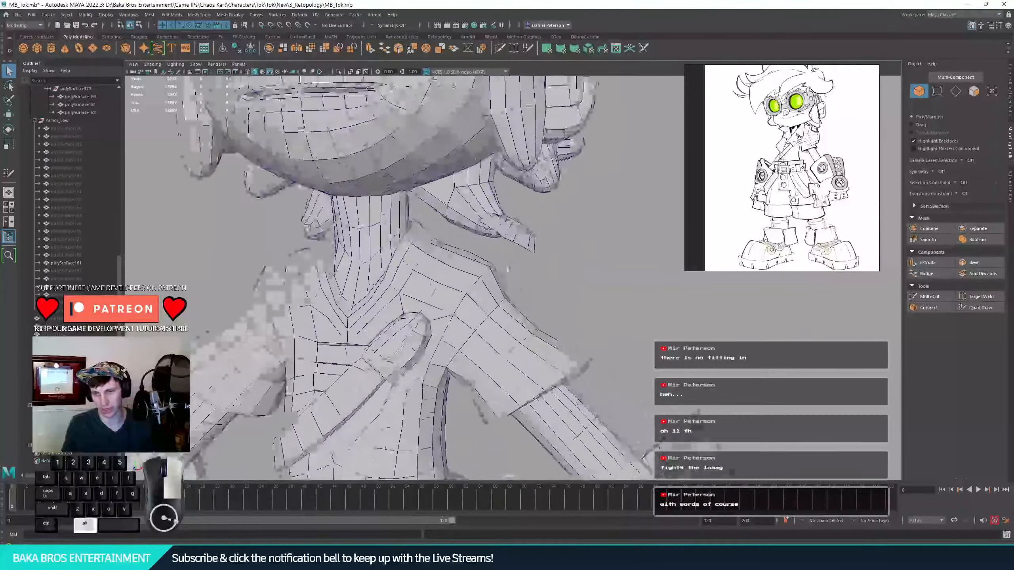
pyautogui.keyDown('alt'); pyautogui.moveTo(475, 192); pyautogui.dragTo(538, 238, button='middle'); pyautogui.keyUp('alt')
pyautogui.keyDown('alt'); pyautogui.moveTo(535, 238); pyautogui.dragTo(251, 243, button='right'); pyautogui.keyUp('alt')
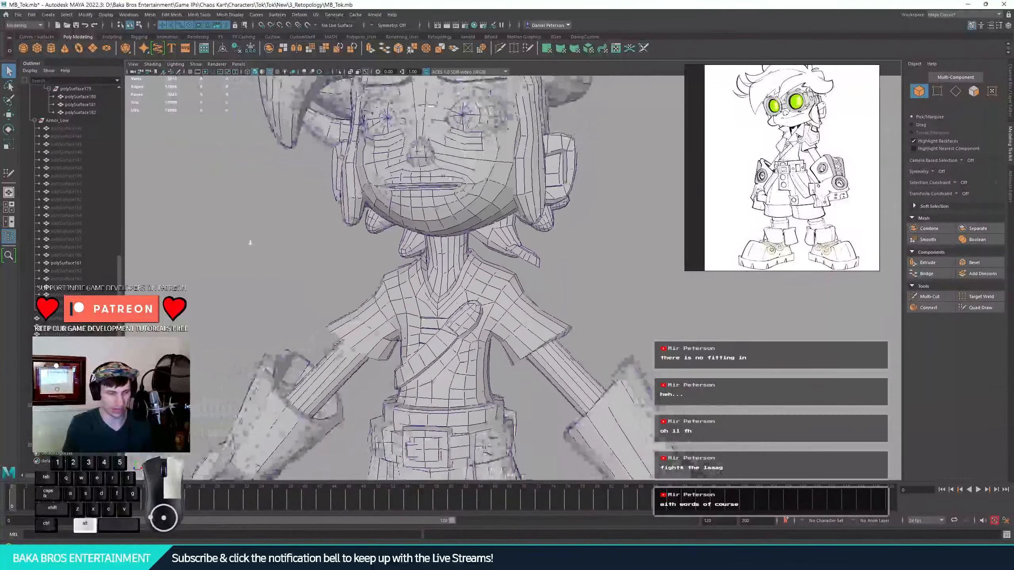
pyautogui.keyDown('alt'); pyautogui.moveTo(325, 235); pyautogui.dragTo(289, 217); pyautogui.keyUp('alt')
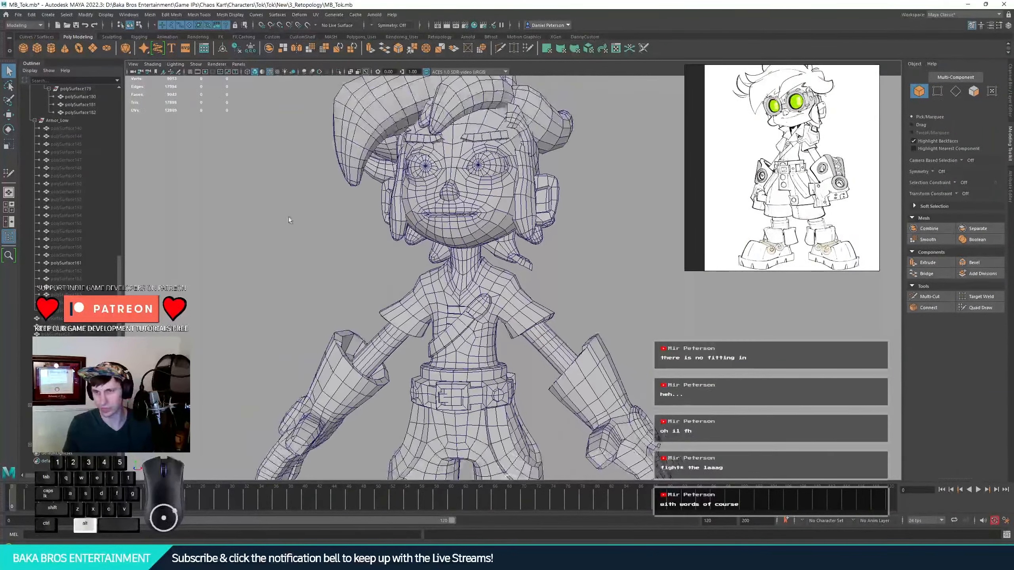
pyautogui.keyDown('alt'); pyautogui.moveTo(288, 218); pyautogui.dragTo(339, 211, button='right'); pyautogui.keyUp('alt')
pyautogui.keyDown('alt'); pyautogui.moveTo(339, 210); pyautogui.dragTo(355, 320, button='middle'); pyautogui.keyUp('alt')
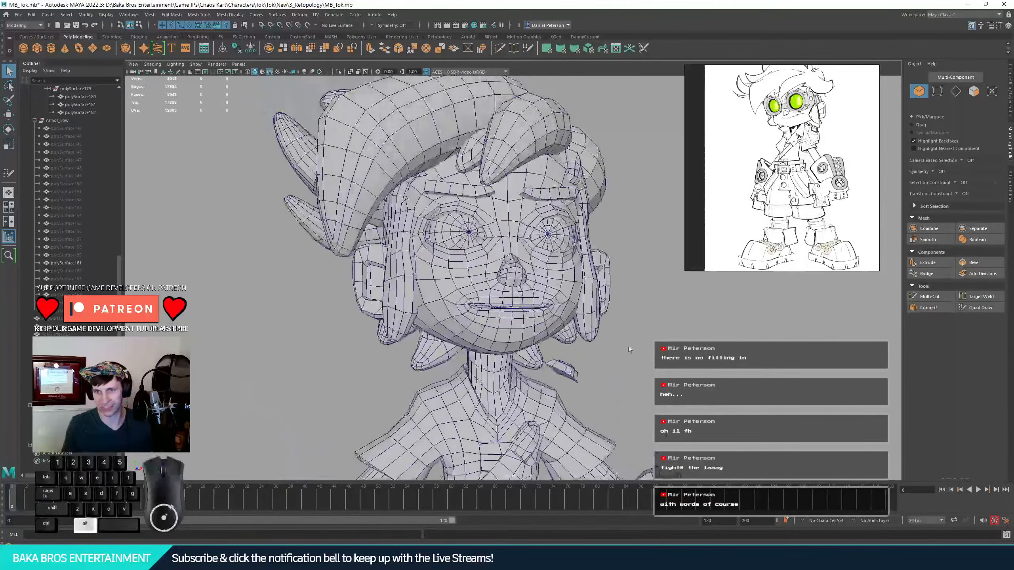
pyautogui.keyDown('alt'); pyautogui.moveTo(355, 320); pyautogui.dragTo(64, 331); pyautogui.keyUp('alt')
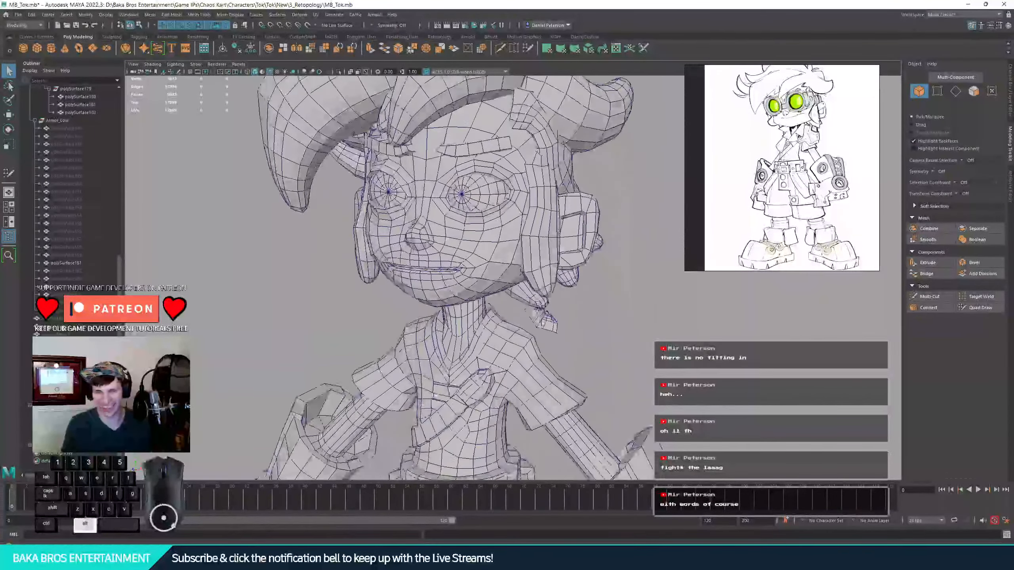
# - Try revealing the hidden polySurface2 mesh around the lower legs and undo the reveal
pyautogui.click(54, 318)
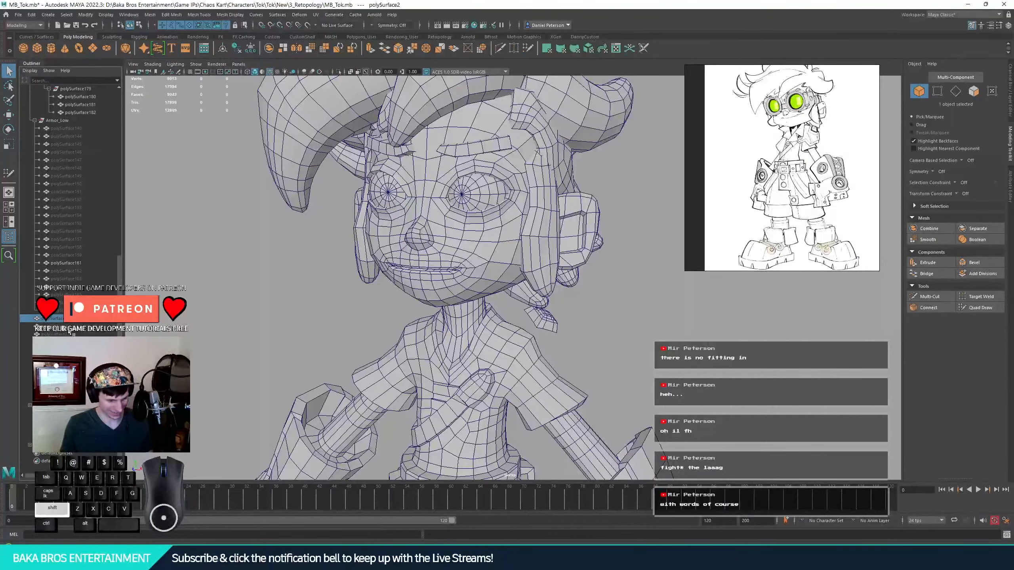
pyautogui.hotkey('shift', 'h')
pyautogui.keyDown('alt'); pyautogui.moveTo(533, 388); pyautogui.dragTo(499, 371, button='right'); pyautogui.keyUp('alt')
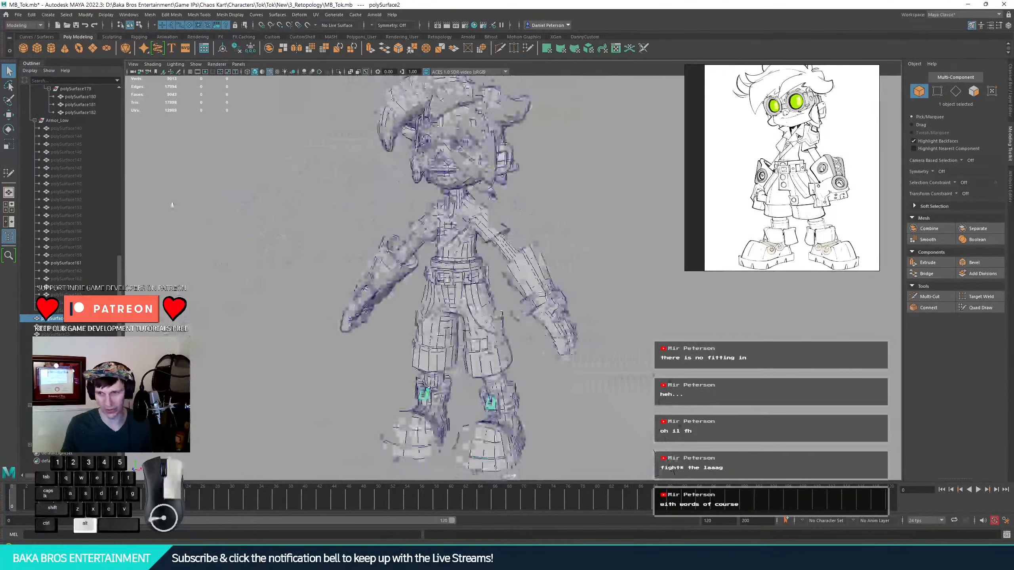
pyautogui.keyDown('alt'); pyautogui.moveTo(499, 372); pyautogui.dragTo(426, 203); pyautogui.keyUp('alt')
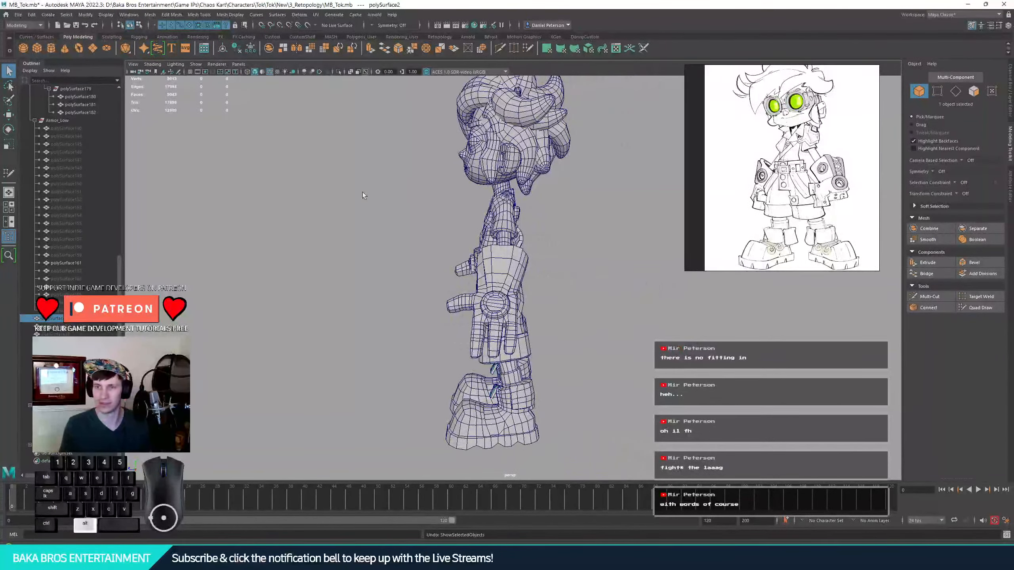
# - Examine the torso, belt, gloves and whole-body wireframe from the front and at an angle
pyautogui.keyDown('alt'); pyautogui.moveTo(363, 192); pyautogui.dragTo(315, 226, button='right'); pyautogui.keyUp('alt')
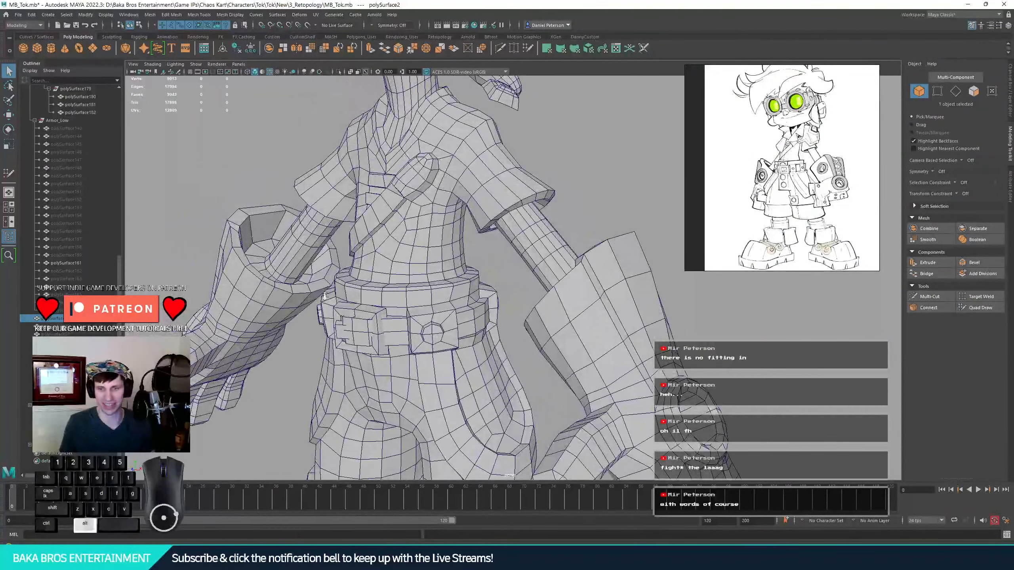
pyautogui.keyDown('alt'); pyautogui.moveTo(324, 296); pyautogui.dragTo(335, 313, button='right'); pyautogui.keyUp('alt')
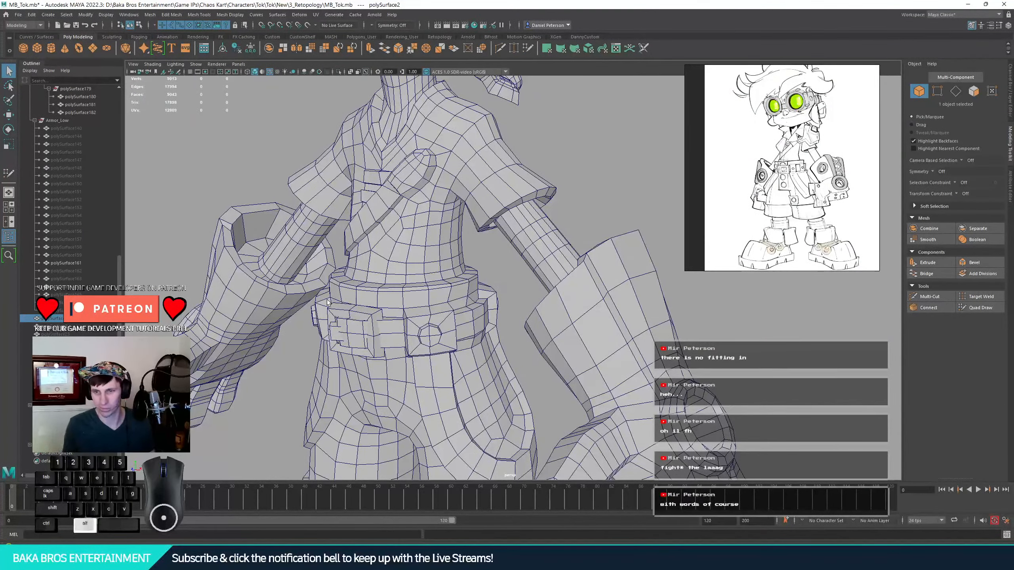
pyautogui.keyDown('alt'); pyautogui.moveTo(327, 302); pyautogui.dragTo(432, 310); pyautogui.keyUp('alt')
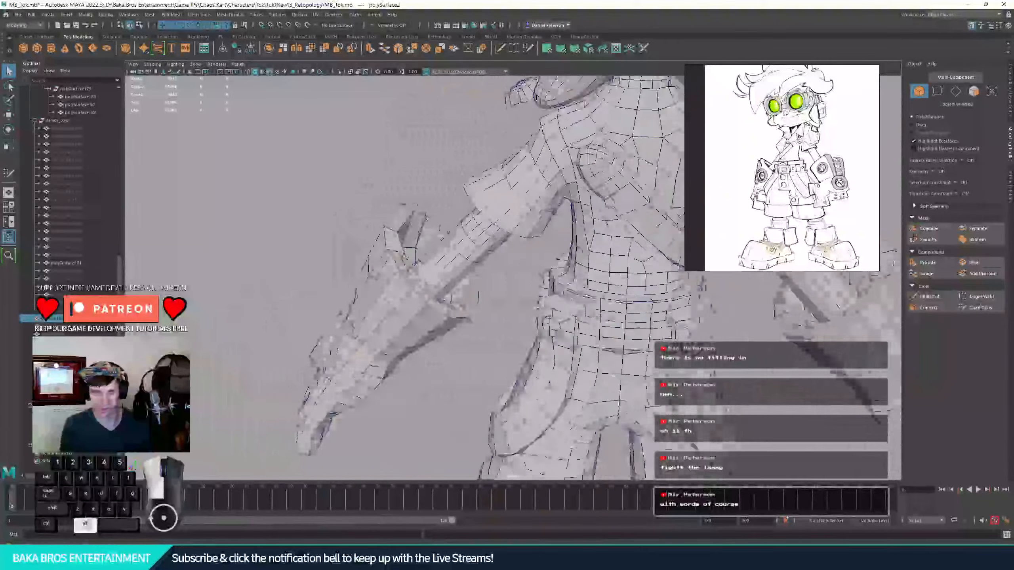
pyautogui.keyDown('alt'); pyautogui.moveTo(480, 211); pyautogui.dragTo(436, 224); pyautogui.keyUp('alt')
pyautogui.keyDown('alt'); pyautogui.moveTo(435, 224); pyautogui.dragTo(391, 244, button='right'); pyautogui.keyUp('alt')
pyautogui.keyDown('alt'); pyautogui.moveTo(404, 255); pyautogui.dragTo(423, 240); pyautogui.keyUp('alt')
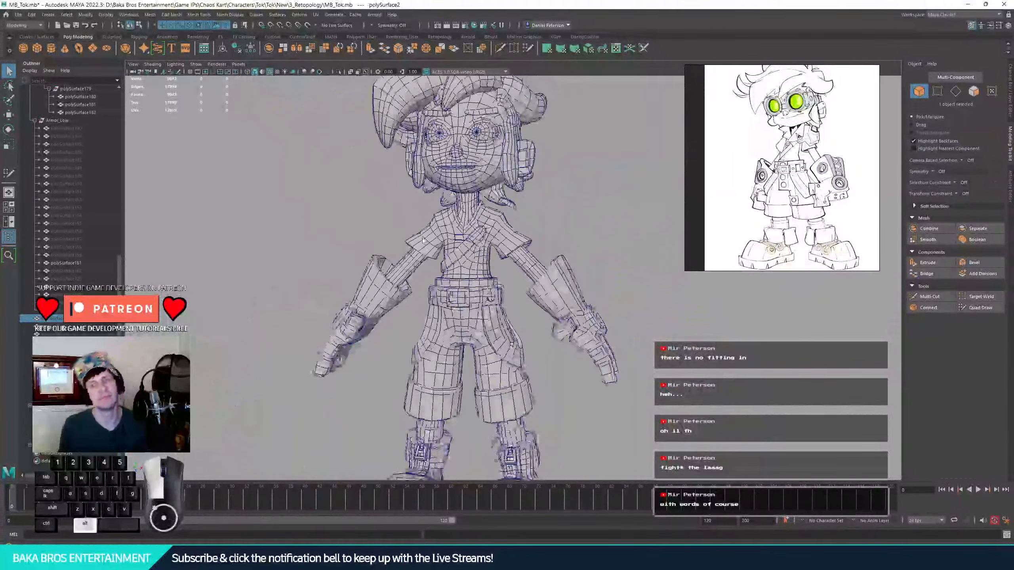
pyautogui.keyDown('alt'); pyautogui.moveTo(423, 241); pyautogui.dragTo(436, 227, button='right'); pyautogui.keyUp('alt')
pyautogui.keyDown('alt'); pyautogui.moveTo(423, 208); pyautogui.dragTo(439, 293, button='middle'); pyautogui.keyUp('alt')
pyautogui.keyDown('alt'); pyautogui.moveTo(439, 293); pyautogui.dragTo(410, 277, button='right'); pyautogui.keyUp('alt')
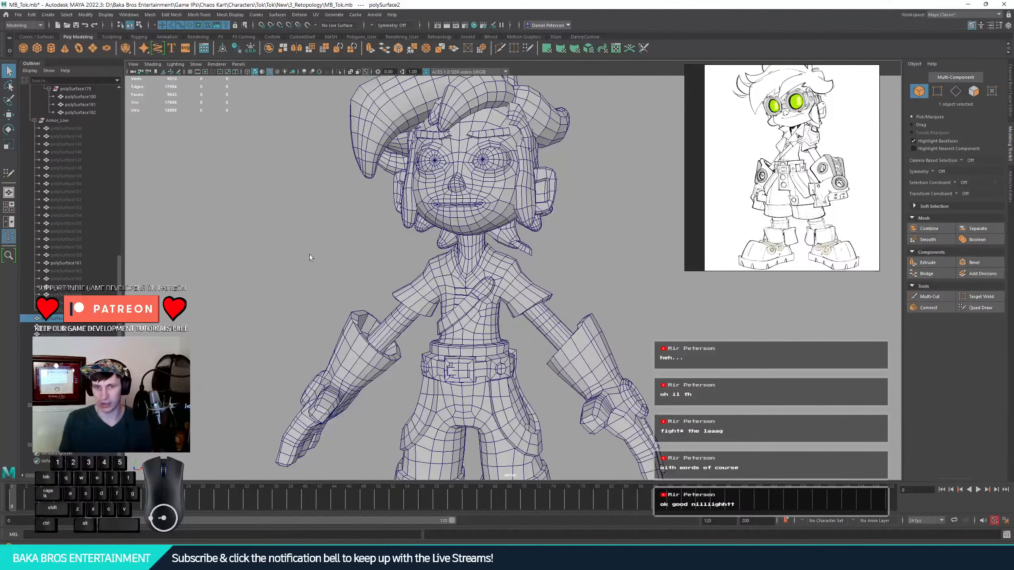
# - Try revealing the hidden meshes in the Armor_Low group over the head and undo the reveal
pyautogui.scroll(5, 94, 226)
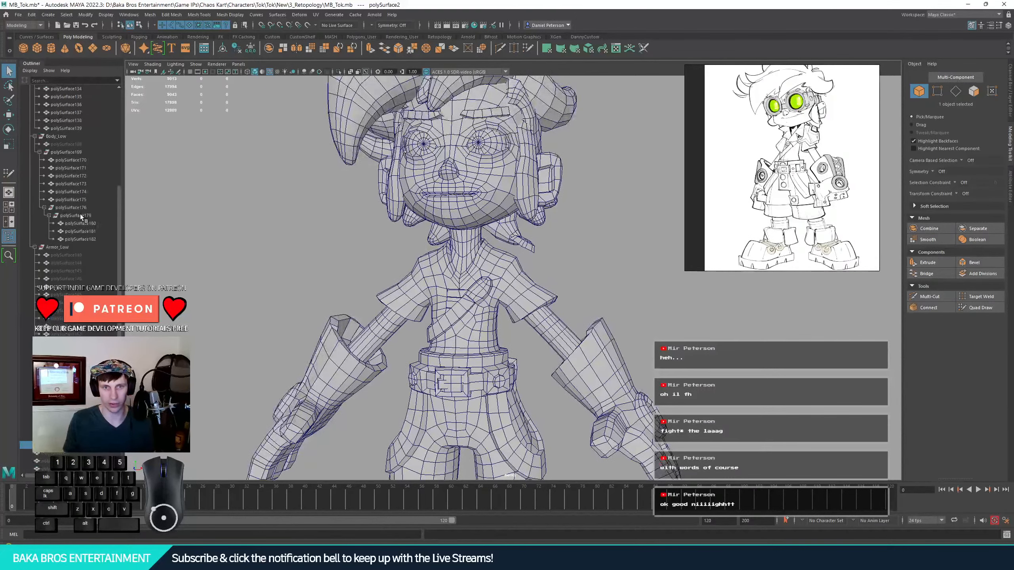
pyautogui.click(75, 256)
pyautogui.keyDown('shift'); pyautogui.click(64, 382); pyautogui.keyUp('shift')
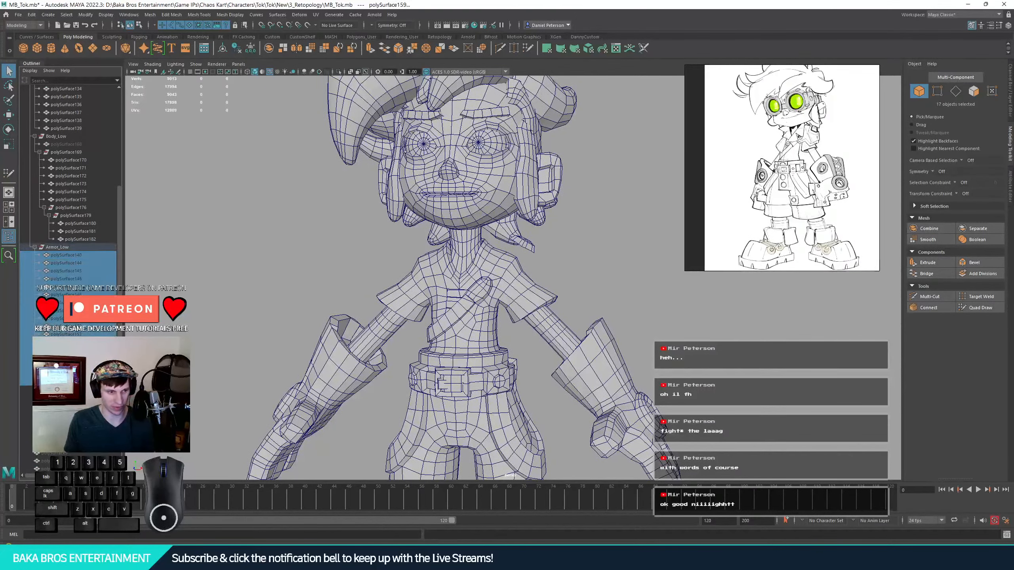
pyautogui.hotkey('shift', 'h')
pyautogui.moveTo(564, 221)
pyautogui.keyDown('alt'); pyautogui.mouseDown()
pyautogui.moveTo(543, 328)
pyautogui.moveTo(544, 225)
pyautogui.mouseUp(); pyautogui.keyUp('alt')
pyautogui.keyDown('alt'); pyautogui.moveTo(422, 102); pyautogui.dragTo(441, 203, button='middle'); pyautogui.keyUp('alt')
pyautogui.keyDown('alt'); pyautogui.moveTo(441, 203); pyautogui.dragTo(539, 207, button='right'); pyautogui.keyUp('alt')
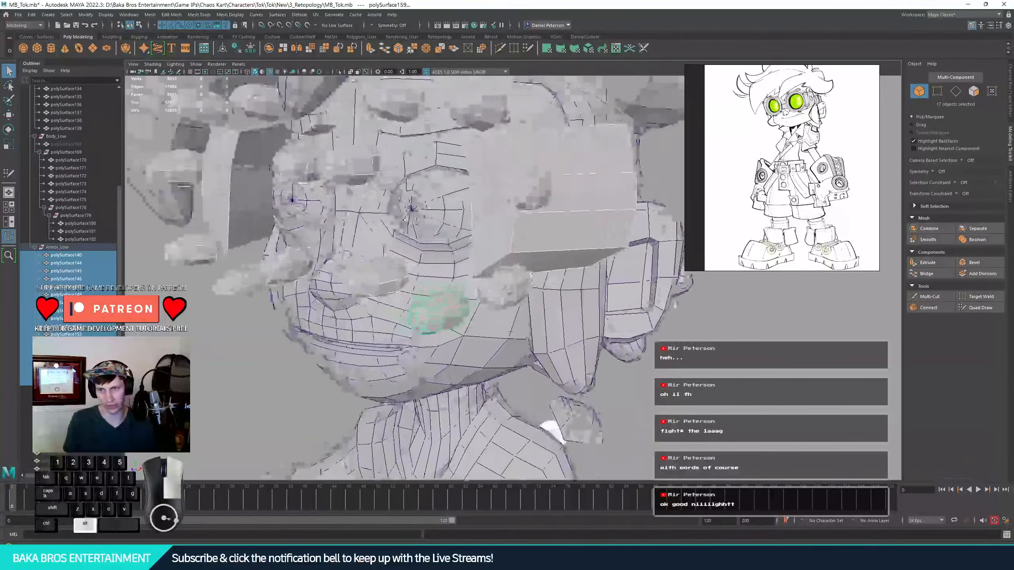
pyautogui.keyDown('alt'); pyautogui.moveTo(540, 208); pyautogui.dragTo(585, 297, button='middle'); pyautogui.keyUp('alt')
pyautogui.keyDown('alt'); pyautogui.moveTo(585, 297); pyautogui.dragTo(654, 289); pyautogui.keyUp('alt')
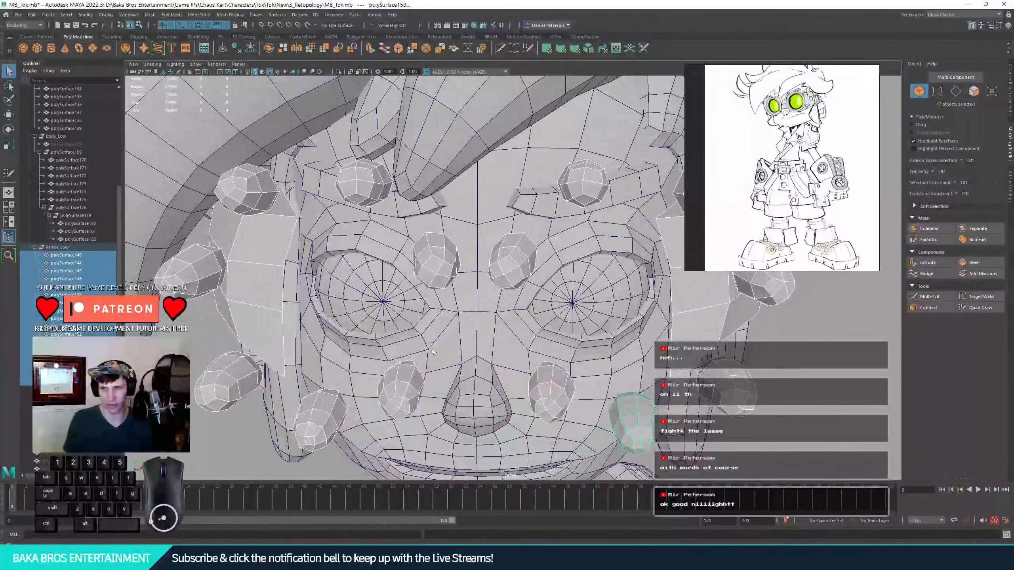
pyautogui.hotkey('ctrl', 'z')
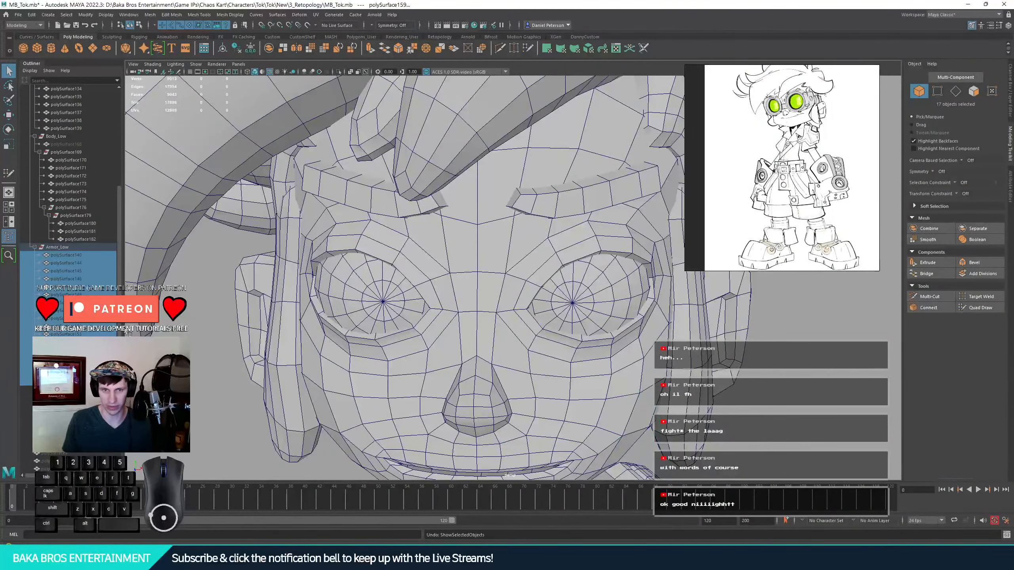
# - Try revealing the hidden Body_High and Eyes_High groups and undo the reveals
pyautogui.scroll(-5, 97, 336)
pyautogui.click(26, 406)
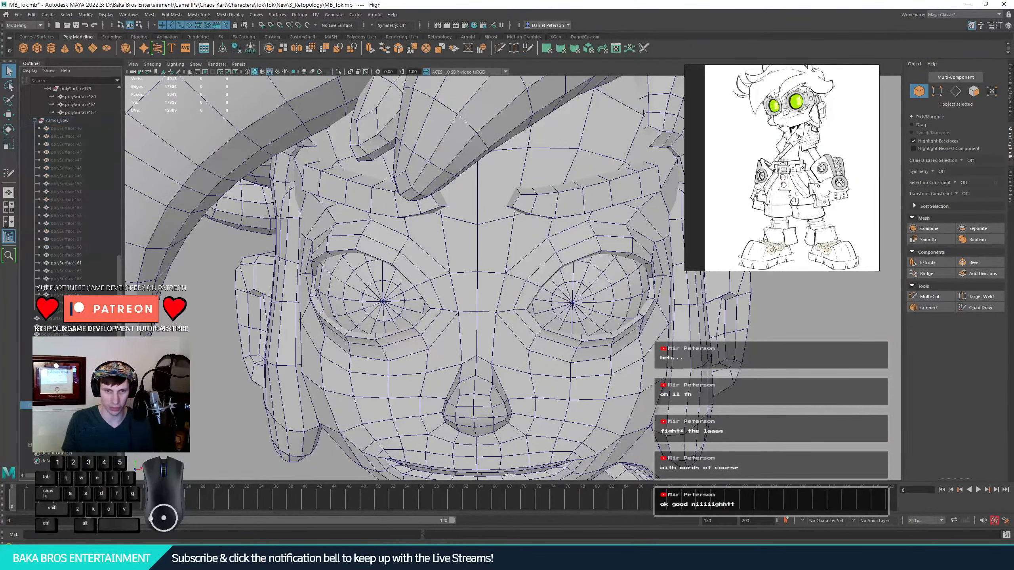
pyautogui.keyDown('shift'); pyautogui.click(32, 407); pyautogui.keyUp('shift')
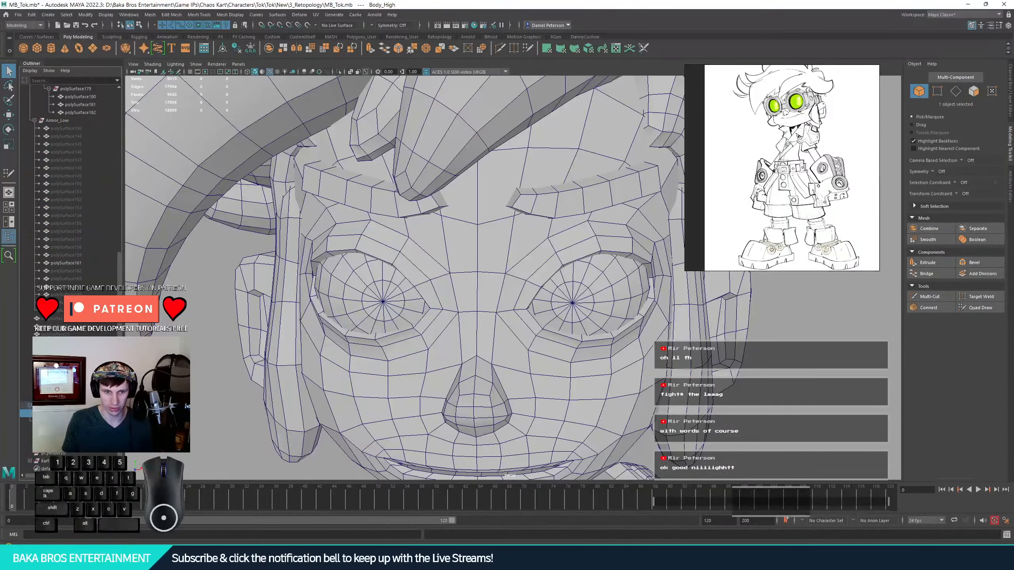
pyautogui.click(26, 421)
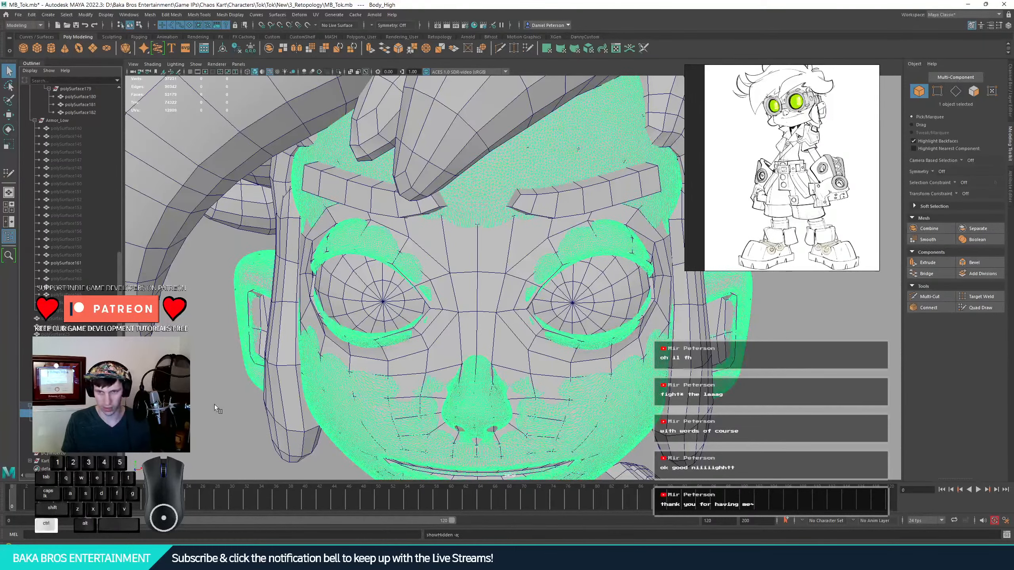
pyautogui.hotkey('ctrl', 'z')
pyautogui.hotkey('ctrl', 'z')
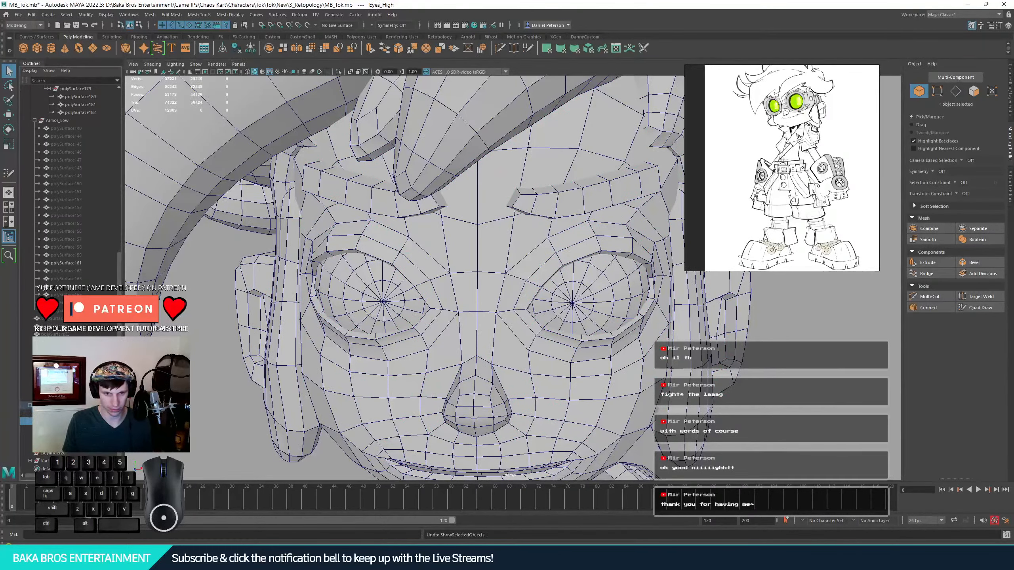
# - Reveal polySurface178 to identify it along the shorts' side pockets and delete that mesh
pyautogui.hotkey('shift', 'h')
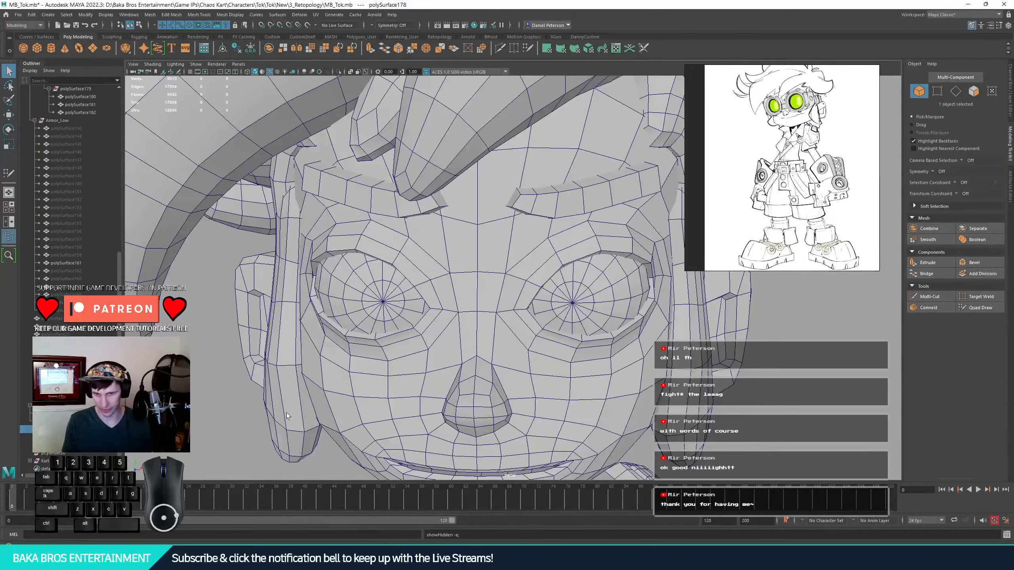
pyautogui.keyDown('alt'); pyautogui.moveTo(288, 416); pyautogui.dragTo(439, 292, button='right'); pyautogui.keyUp('alt')
pyautogui.keyDown('alt'); pyautogui.moveTo(440, 292); pyautogui.dragTo(433, 138, button='middle'); pyautogui.keyUp('alt')
pyautogui.keyDown('alt'); pyautogui.moveTo(434, 138); pyautogui.dragTo(444, 232, button='right'); pyautogui.keyUp('alt')
pyautogui.keyDown('alt'); pyautogui.moveTo(503, 155); pyautogui.dragTo(505, 240, button='middle'); pyautogui.keyUp('alt')
pyautogui.keyDown('alt'); pyautogui.moveTo(522, 236); pyautogui.dragTo(472, 239); pyautogui.keyUp('alt')
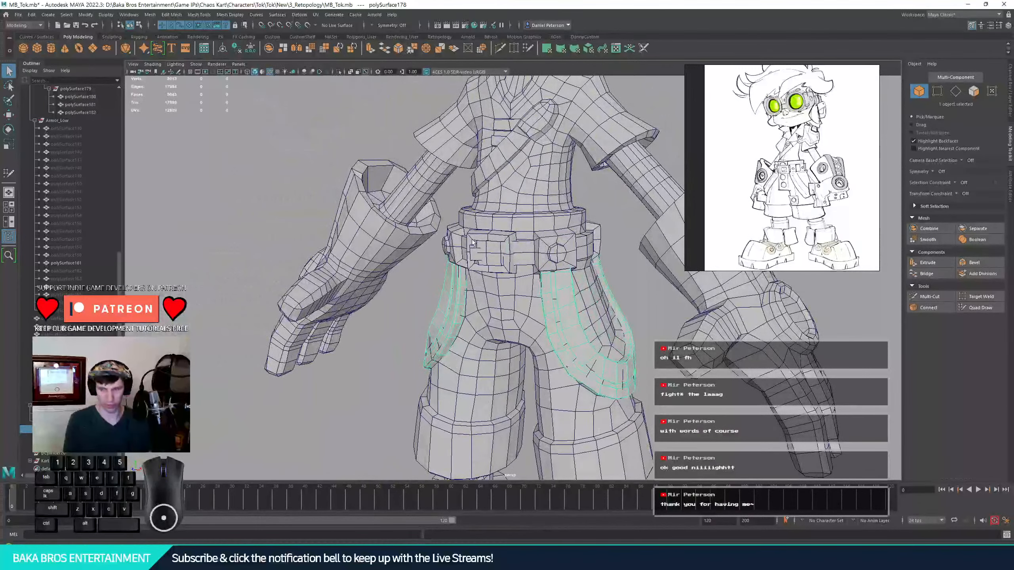
pyautogui.press('Delete')
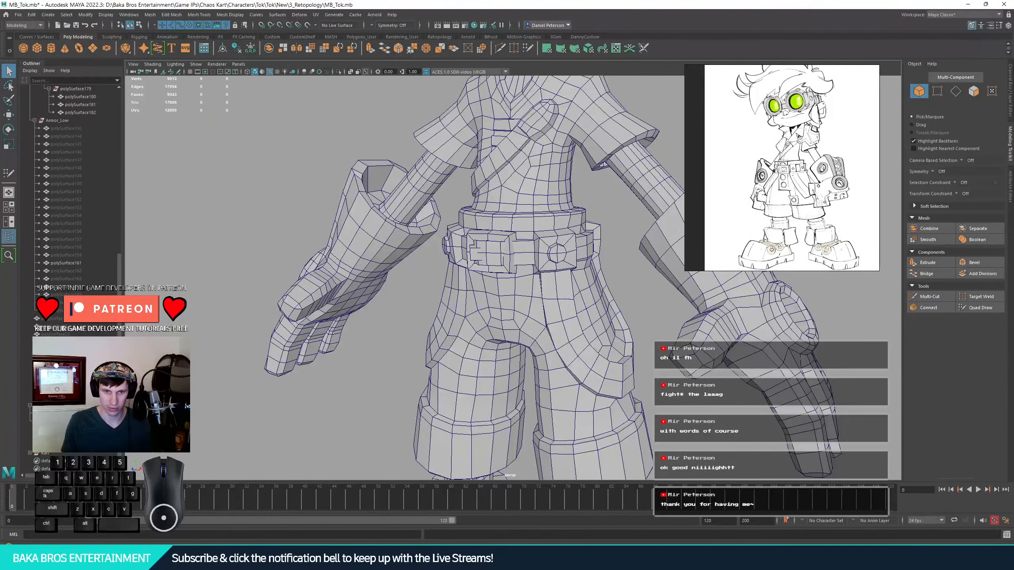
# - Reveal the hidden Gogs_High group and view its goggles and collar on the character
pyautogui.click(56, 382)
pyautogui.hotkey('shift', 'h')
pyautogui.keyDown('alt'); pyautogui.moveTo(425, 161); pyautogui.dragTo(409, 304, button='middle'); pyautogui.keyUp('alt')
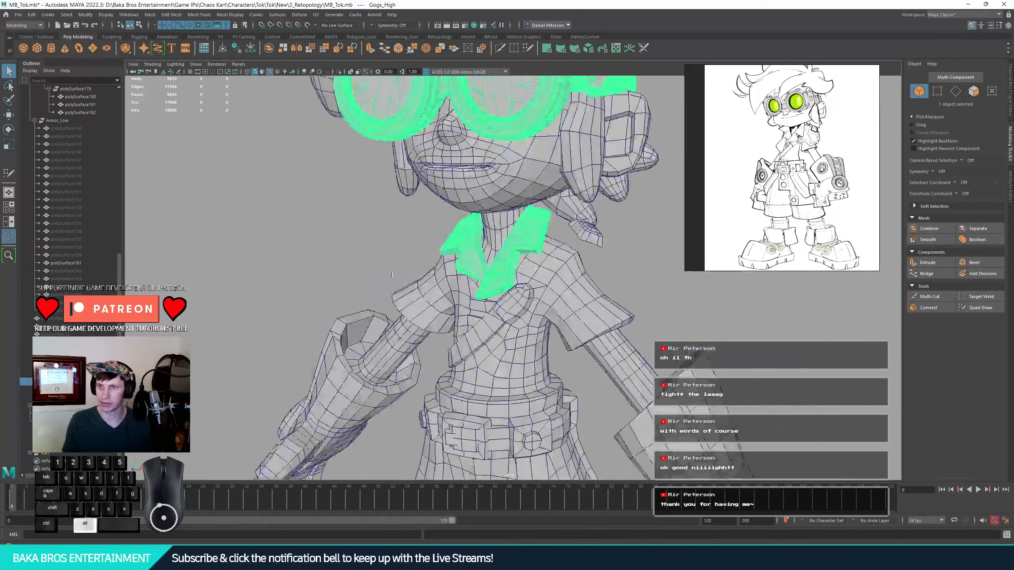
pyautogui.keyDown('alt'); pyautogui.moveTo(409, 303); pyautogui.dragTo(442, 285); pyautogui.keyUp('alt')
pyautogui.keyDown('alt'); pyautogui.moveTo(442, 285); pyautogui.dragTo(465, 283, button='right'); pyautogui.keyUp('alt')
pyautogui.keyDown('alt'); pyautogui.moveTo(465, 284); pyautogui.dragTo(441, 330, button='middle'); pyautogui.keyUp('alt')
pyautogui.keyDown('alt'); pyautogui.moveTo(442, 329); pyautogui.dragTo(378, 338); pyautogui.keyUp('alt')
# - Reveal the hidden polySurface115 mesh and inspect its goggle fittings and shoulder armor up close
pyautogui.click(56, 390)
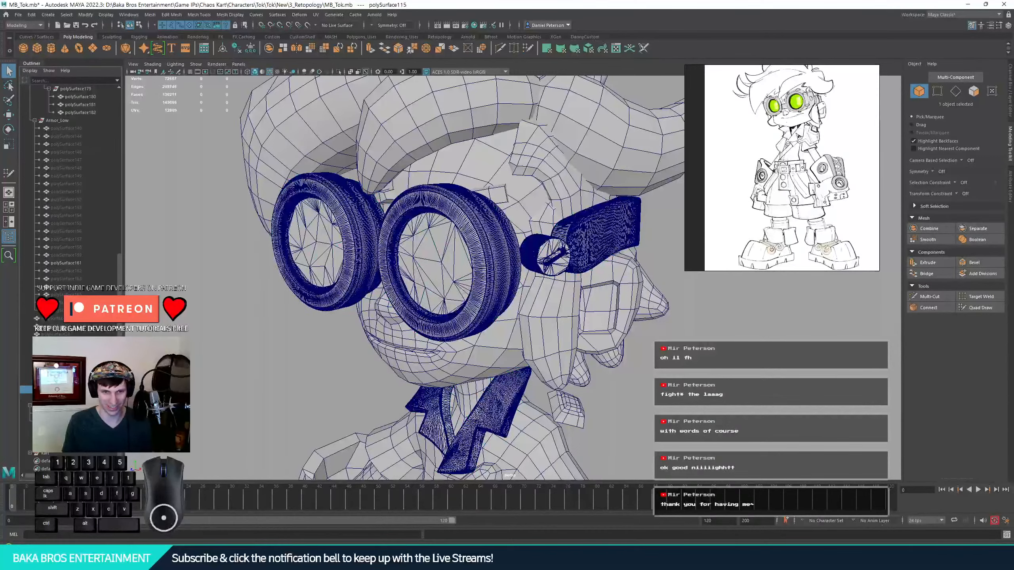
pyautogui.hotkey('shift', 'h')
pyautogui.keyDown('alt'); pyautogui.moveTo(409, 329); pyautogui.dragTo(365, 326); pyautogui.keyUp('alt')
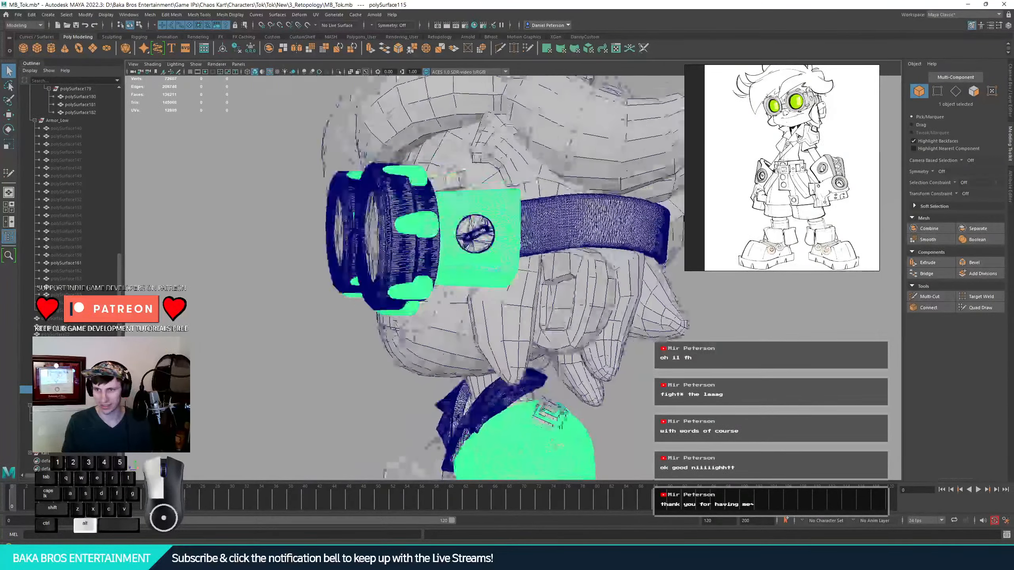
pyautogui.keyDown('alt'); pyautogui.moveTo(419, 320); pyautogui.dragTo(388, 313, button='right'); pyautogui.keyUp('alt')
pyautogui.keyDown('alt'); pyautogui.moveTo(387, 314); pyautogui.dragTo(479, 292); pyautogui.keyUp('alt')
pyautogui.keyDown('alt'); pyautogui.moveTo(478, 291); pyautogui.dragTo(493, 294, button='right'); pyautogui.keyUp('alt')
pyautogui.keyDown('alt'); pyautogui.moveTo(494, 295); pyautogui.dragTo(473, 188, button='middle'); pyautogui.keyUp('alt')
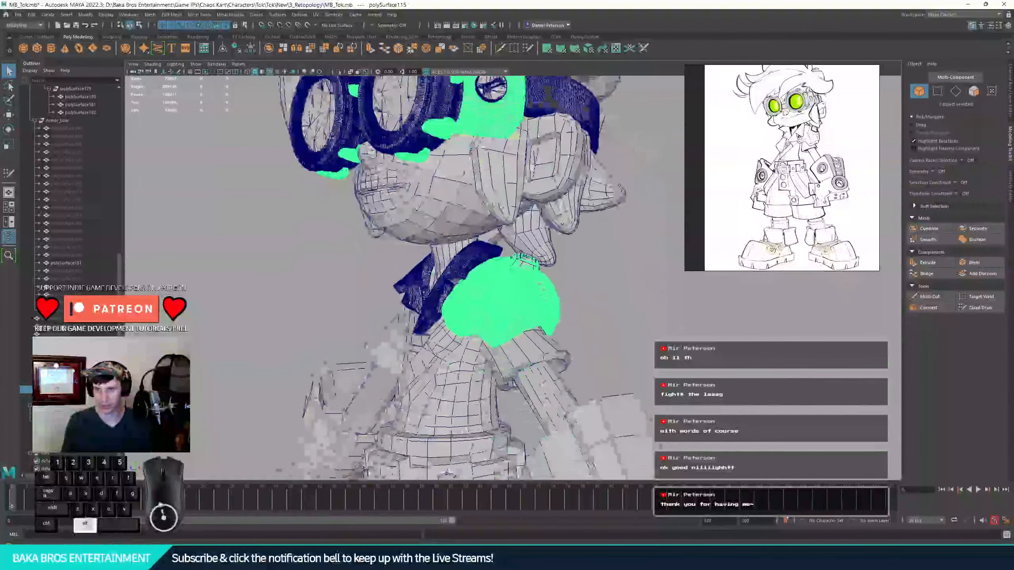
pyautogui.keyDown('alt'); pyautogui.moveTo(473, 236); pyautogui.dragTo(521, 255); pyautogui.keyUp('alt')
pyautogui.keyDown('alt'); pyautogui.moveTo(563, 287); pyautogui.dragTo(561, 309, button='right'); pyautogui.keyUp('alt')
pyautogui.keyDown('alt'); pyautogui.moveTo(561, 309); pyautogui.dragTo(517, 281, button='middle'); pyautogui.keyUp('alt')
pyautogui.keyDown('alt'); pyautogui.moveTo(517, 280); pyautogui.dragTo(611, 208, button='right'); pyautogui.keyUp('alt')
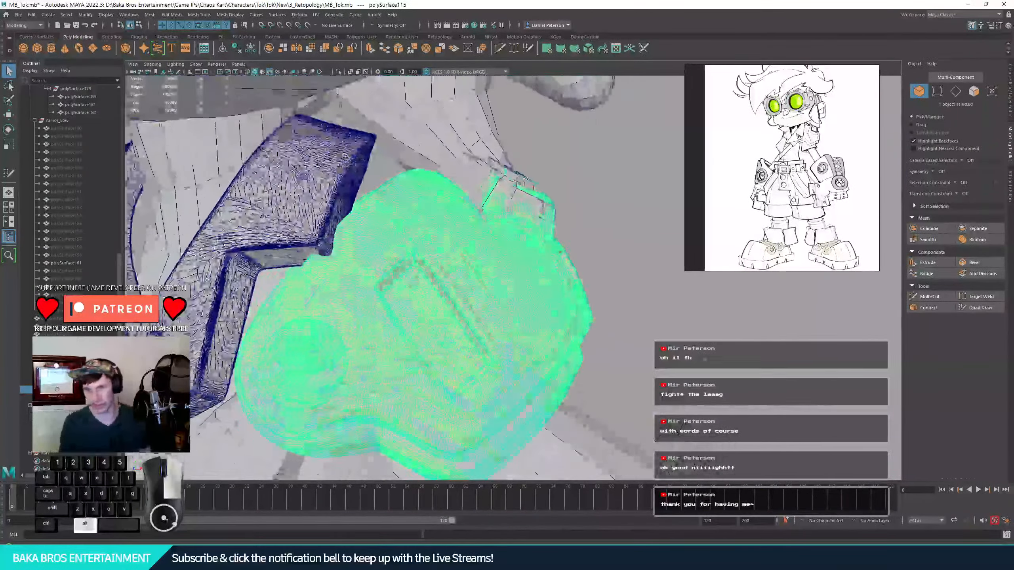
# - Examine the high-poly shoulder armor, collar and goggle side strap from the front and side
pyautogui.keyDown('alt'); pyautogui.moveTo(611, 207); pyautogui.dragTo(618, 227); pyautogui.keyUp('alt')
pyautogui.keyDown('alt'); pyautogui.moveTo(555, 243); pyautogui.dragTo(448, 264, button='right'); pyautogui.keyUp('alt')
pyautogui.keyDown('alt'); pyautogui.moveTo(447, 264); pyautogui.dragTo(464, 249); pyautogui.keyUp('alt')
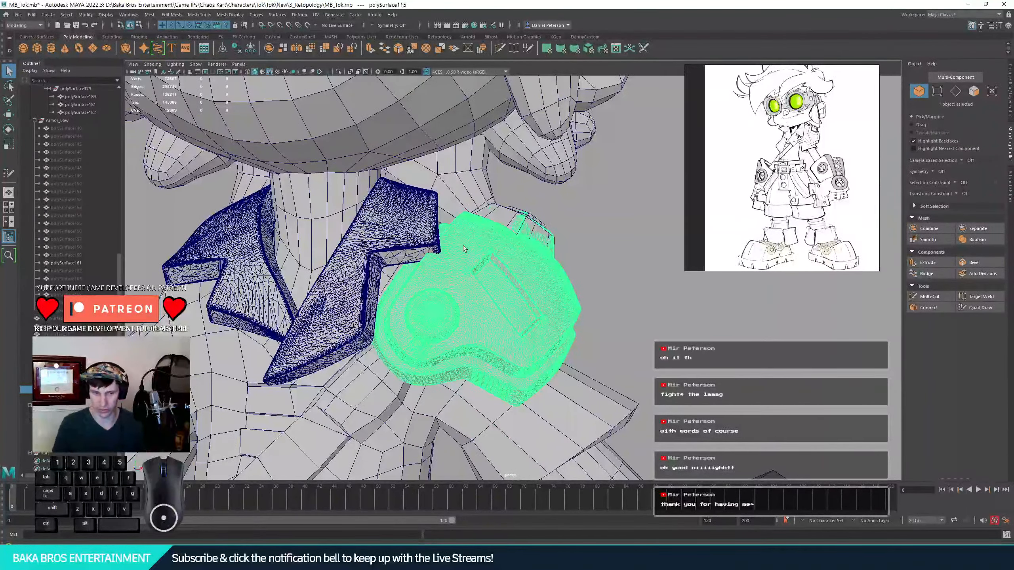
pyautogui.keyDown('alt'); pyautogui.moveTo(458, 245); pyautogui.dragTo(428, 160); pyautogui.keyUp('alt')
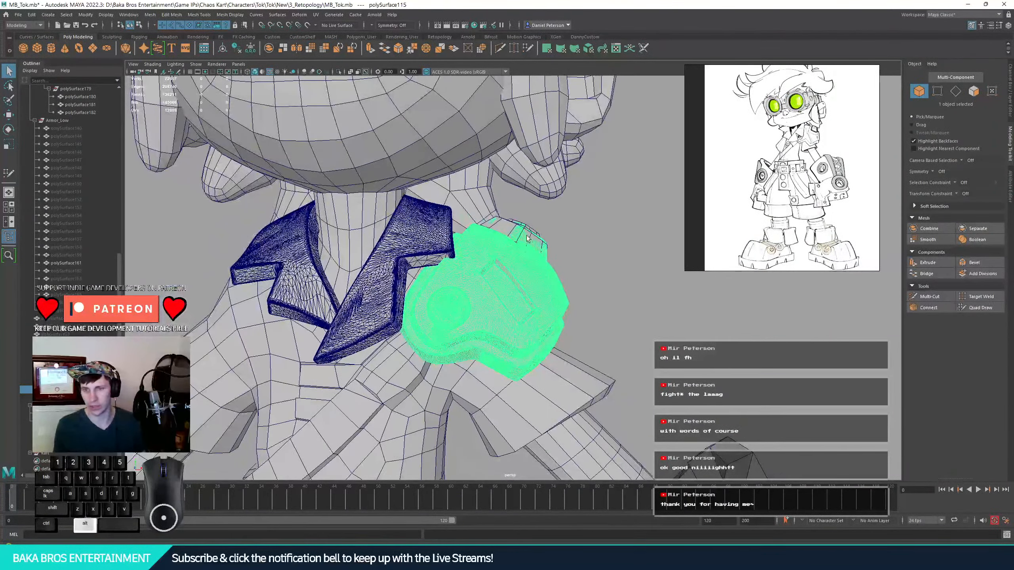
pyautogui.keyDown('alt'); pyautogui.moveTo(527, 239); pyautogui.dragTo(751, 243); pyautogui.keyUp('alt')
pyautogui.keyDown('alt'); pyautogui.moveTo(751, 244); pyautogui.dragTo(754, 368, button='middle'); pyautogui.keyUp('alt')
pyautogui.keyDown('alt'); pyautogui.moveTo(755, 368); pyautogui.dragTo(718, 370); pyautogui.keyUp('alt')
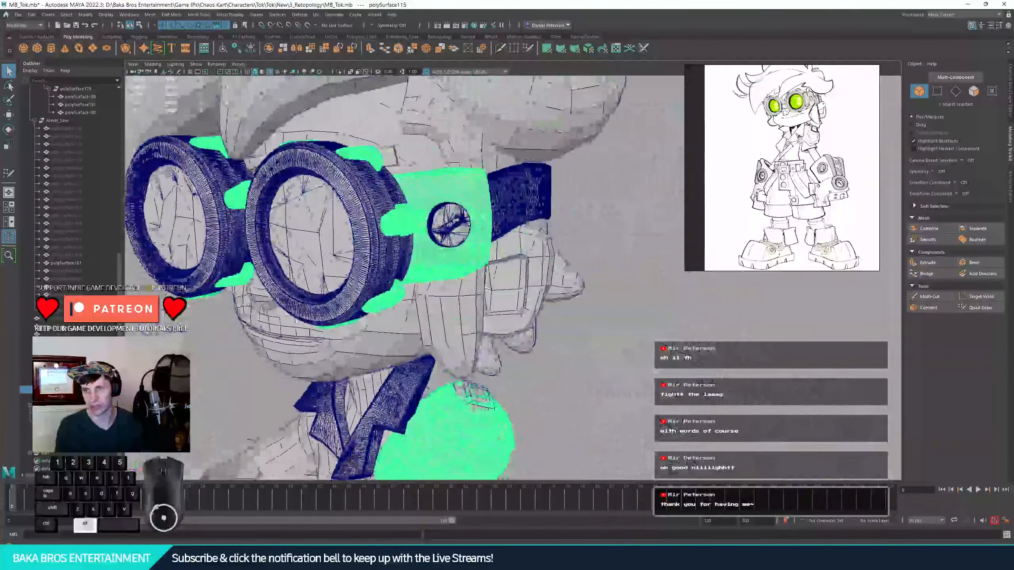
pyautogui.keyDown('alt'); pyautogui.moveTo(444, 177); pyautogui.dragTo(534, 238, button='middle'); pyautogui.keyUp('alt')
pyautogui.keyDown('alt'); pyautogui.moveTo(534, 239); pyautogui.dragTo(499, 236); pyautogui.keyUp('alt')
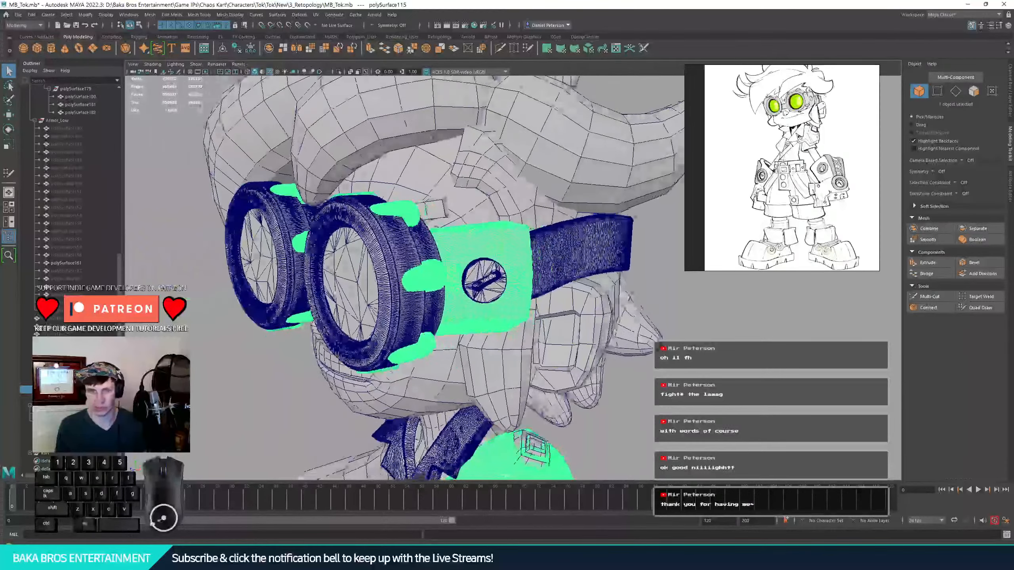
# - Try revealing polySurface168 in the Body_Low group and undo the reveal
pyautogui.scroll(8, 81, 249)
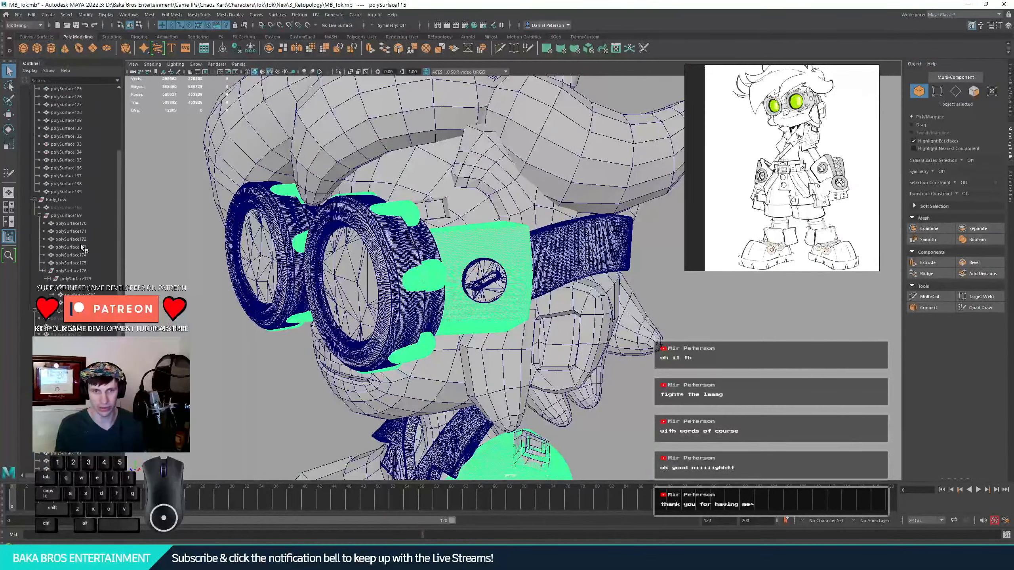
pyautogui.click(80, 207)
pyautogui.hotkey('shift', 'h')
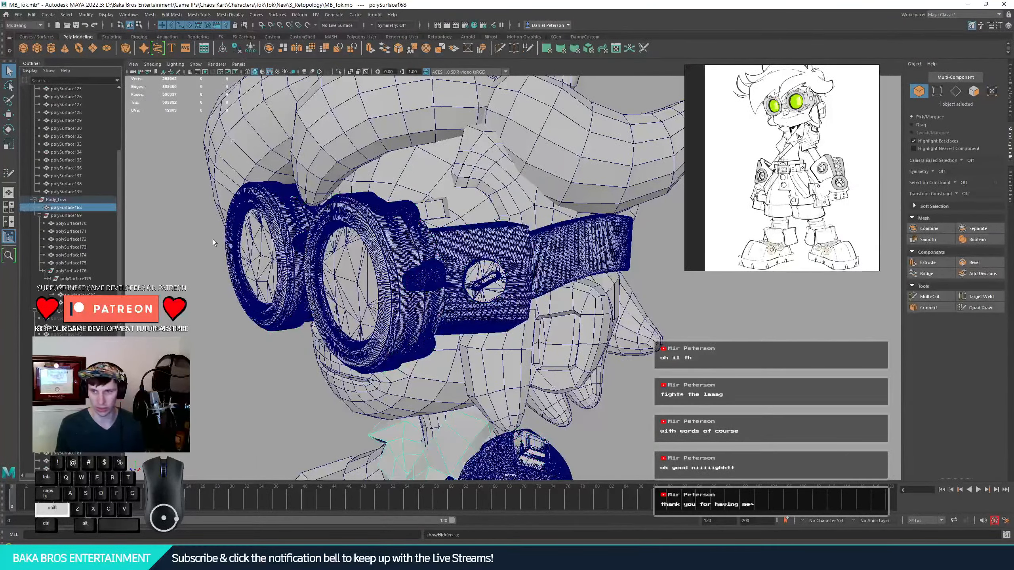
pyautogui.hotkey('ctrl', 'z')
pyautogui.keyDown('alt'); pyautogui.moveTo(253, 258); pyautogui.dragTo(308, 244); pyautogui.keyUp('alt')
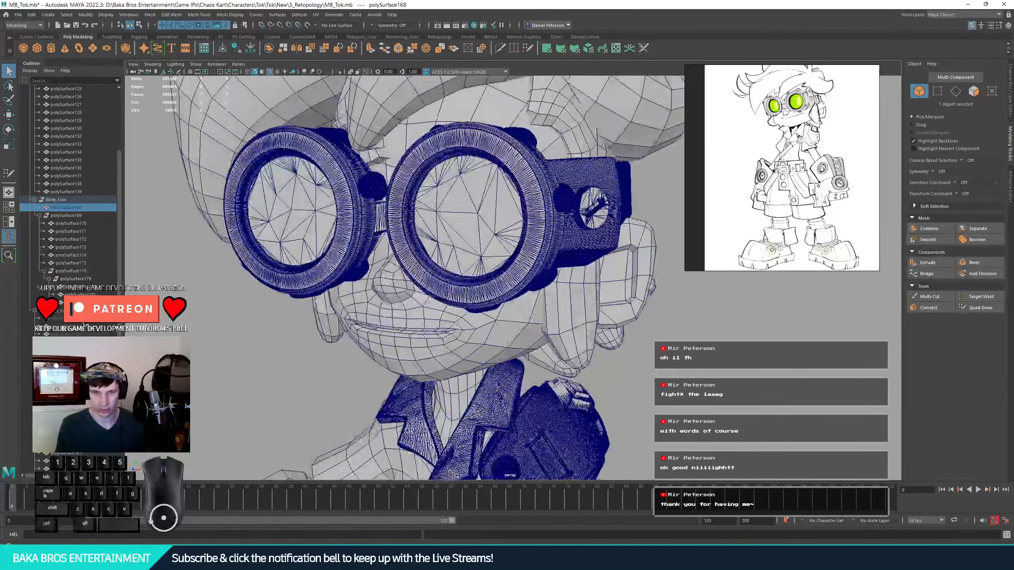
# - Reveal all the hidden low-poly meshes in the Armor_Low group
pyautogui.click(86, 319)
pyautogui.scroll(-5, 80, 240)
pyautogui.keyDown('shift'); pyautogui.click(80, 374); pyautogui.keyUp('shift')
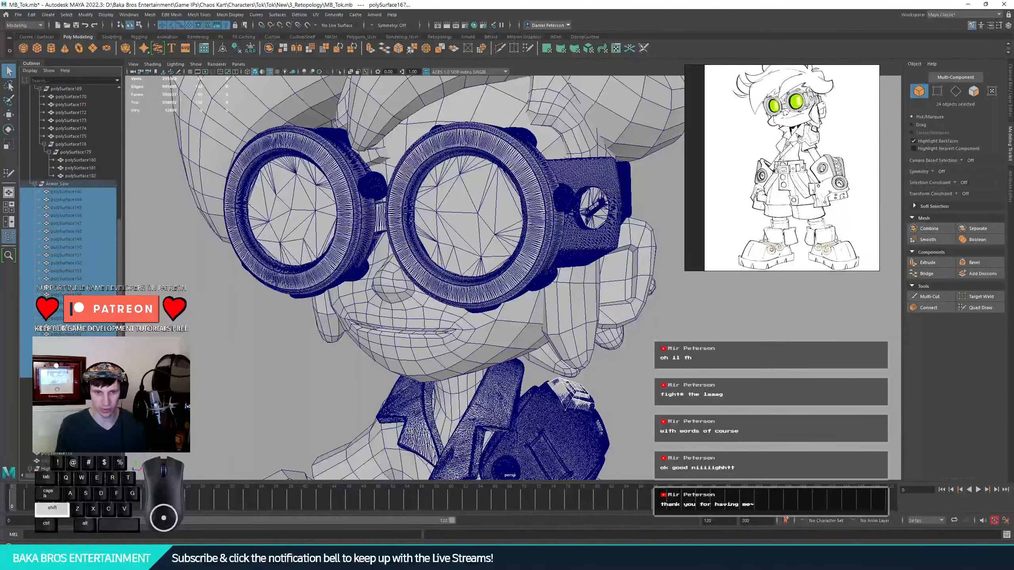
pyautogui.hotkey('shift', 'h')
pyautogui.moveTo(449, 252)
pyautogui.keyDown('alt'); pyautogui.mouseDown(button='right')
pyautogui.moveTo(375, 253)
pyautogui.moveTo(467, 252)
pyautogui.mouseUp(button='right'); pyautogui.keyUp('alt')
pyautogui.keyDown('alt'); pyautogui.moveTo(467, 253); pyautogui.dragTo(400, 243); pyautogui.keyUp('alt')
# - Try moving the Gogs_High mesh straight down and undo the move
pyautogui.click(515, 234)
pyautogui.keyDown('alt'); pyautogui.moveTo(544, 249); pyautogui.dragTo(485, 220); pyautogui.keyUp('alt')
pyautogui.click(485, 218)
pyautogui.press('w')
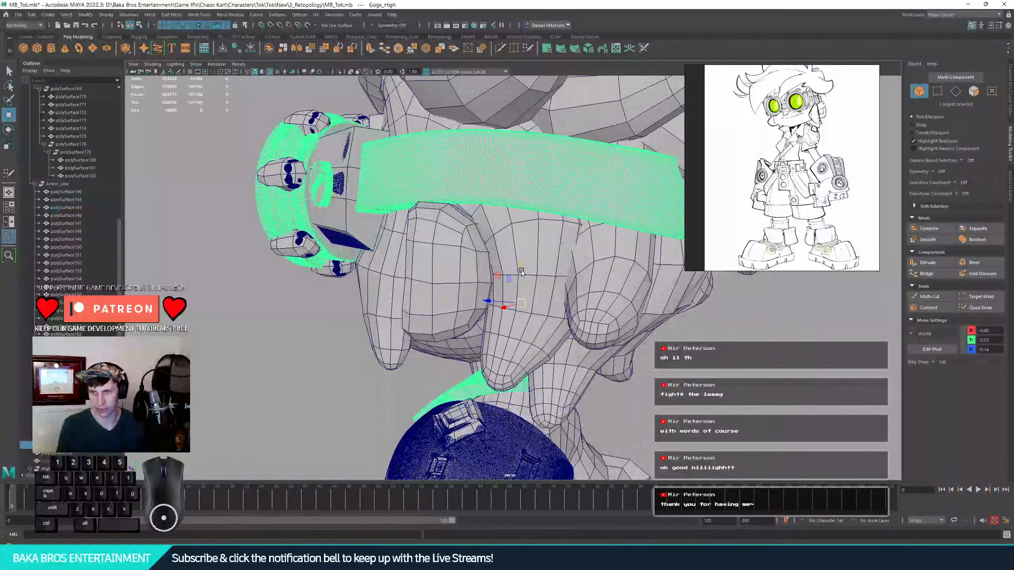
pyautogui.moveTo(522, 267); pyautogui.dragTo(521, 348)
pyautogui.hotkey('ctrl', 'z')
pyautogui.press('q')
# - Try revealing the seven meshes listed after the Armor_Low group, starting with polySurface2, and undo the reveal
pyautogui.scroll(-2, 94, 170)
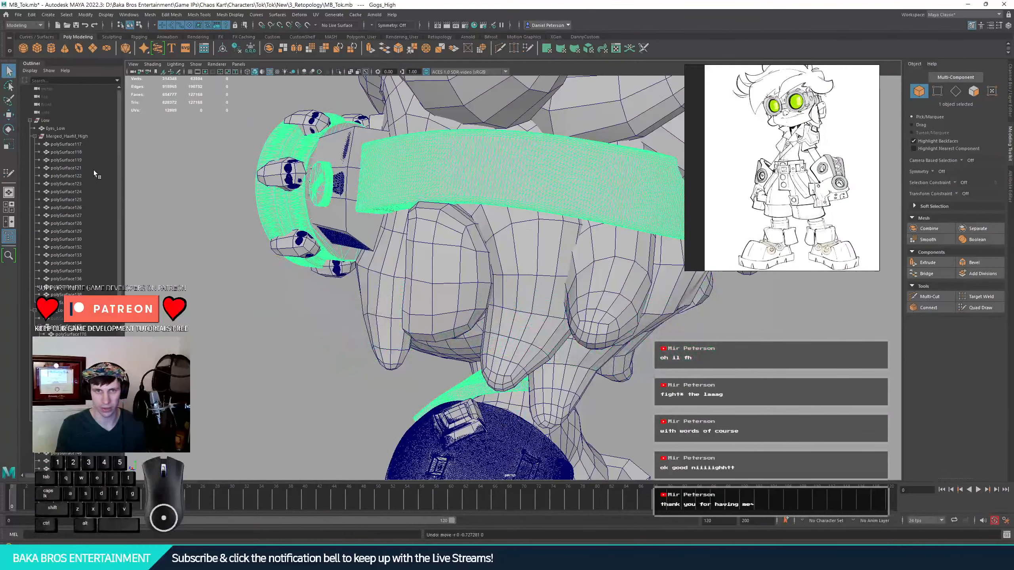
pyautogui.scroll(-2, 94, 171)
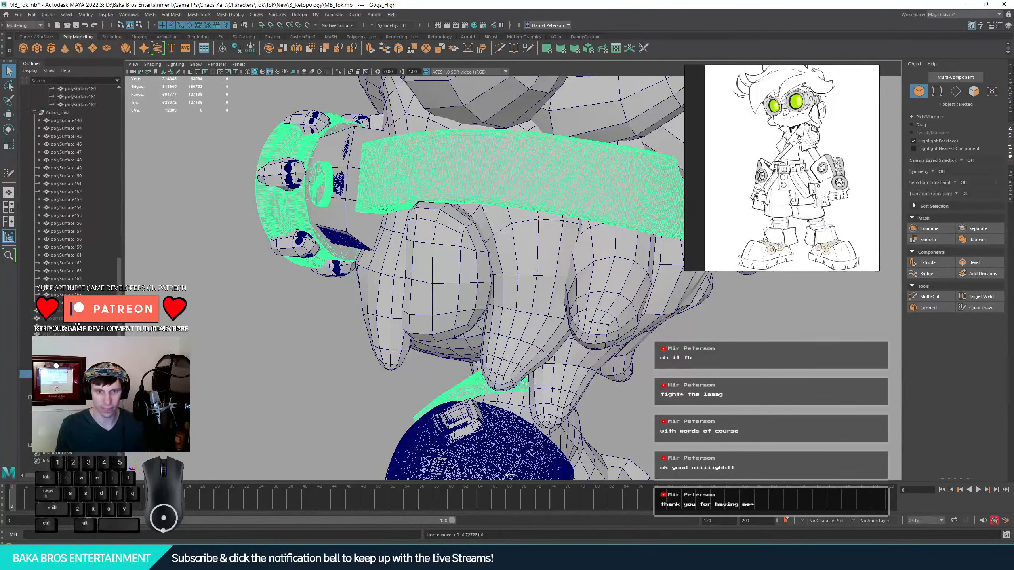
pyautogui.click(75, 311)
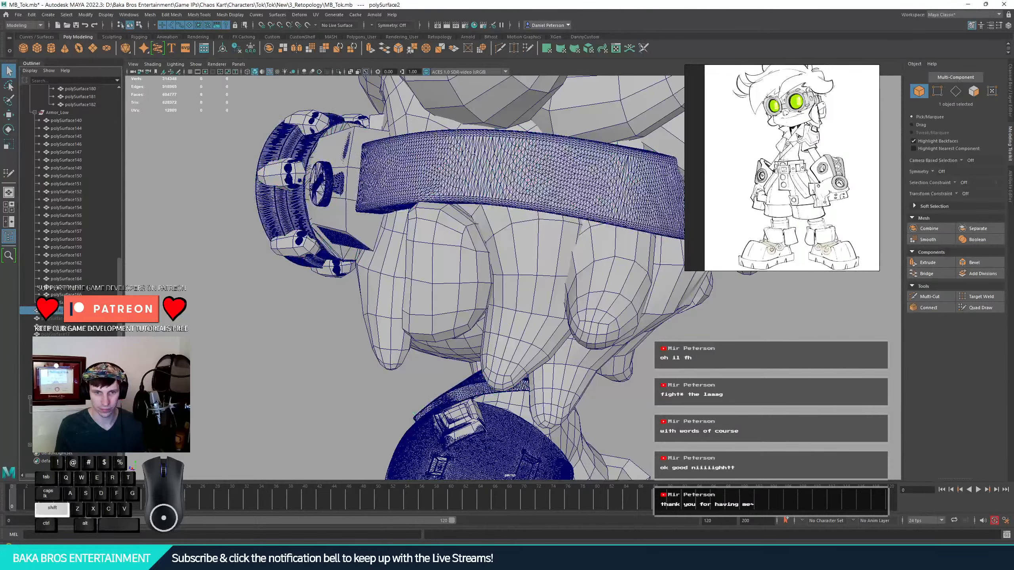
pyautogui.keyDown('shift'); pyautogui.click(60, 359); pyautogui.keyUp('shift')
pyautogui.keyDown('alt'); pyautogui.moveTo(399, 280); pyautogui.dragTo(423, 276); pyautogui.keyUp('alt')
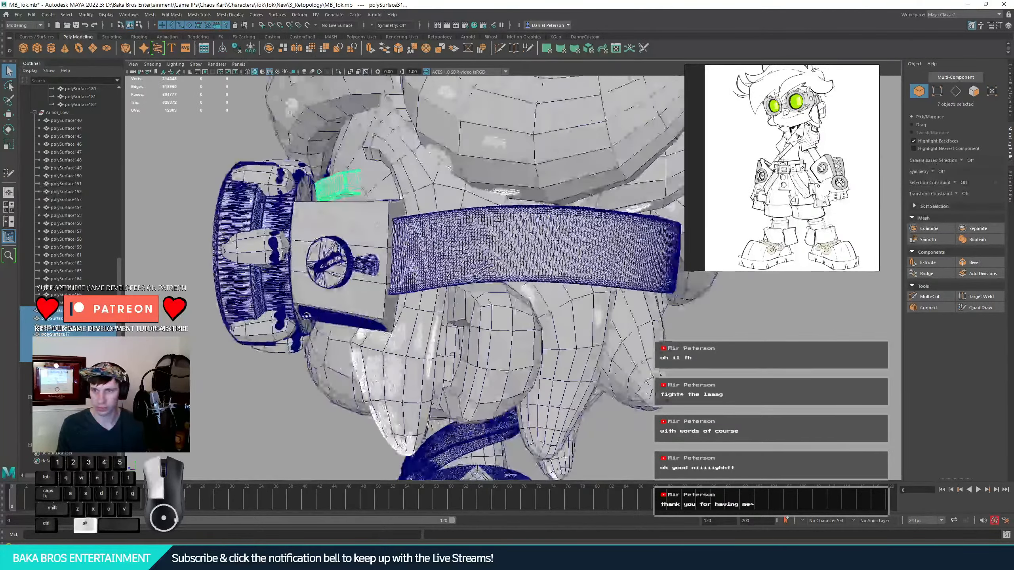
pyautogui.hotkey('ctrl', 'z')
# - Try once more to reveal polySurface168 in the Body_Low group
pyautogui.scroll(10, 53, 258)
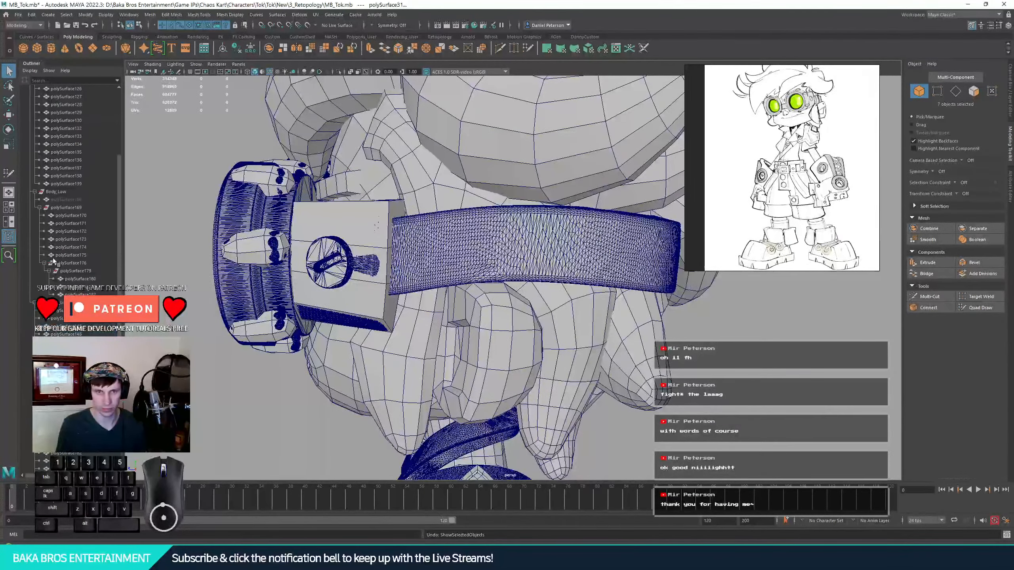
pyautogui.click(58, 319)
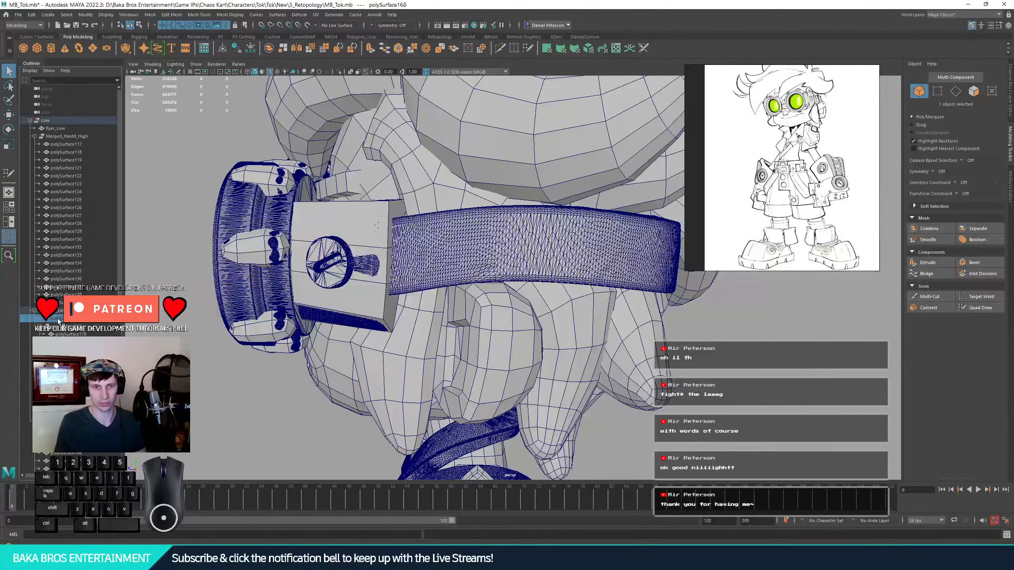
pyautogui.hotkey('shift', 'h')
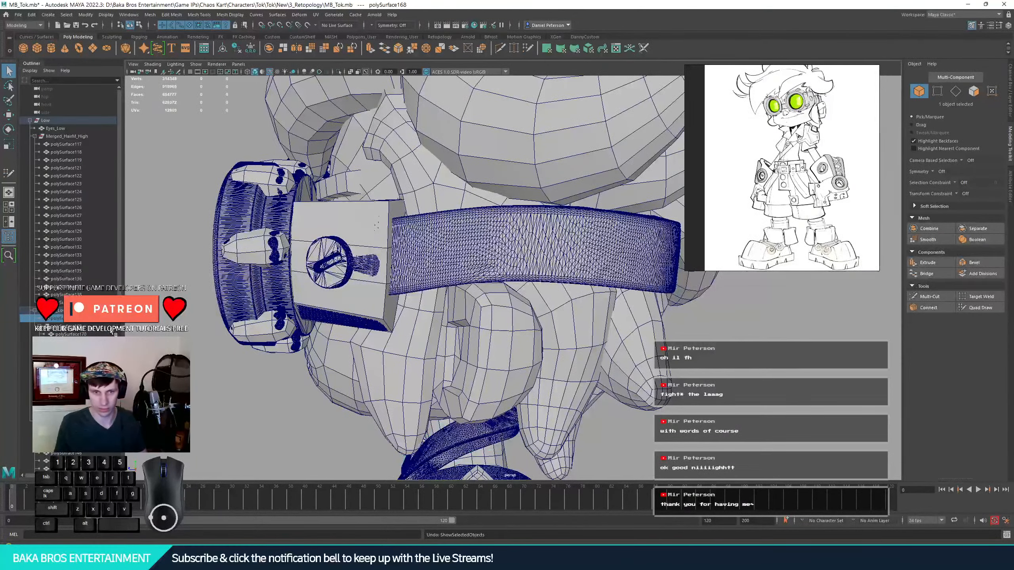
# - Examine how the low-poly armor and goggle parts overlap the high-poly goggles, from the full figure to a close side view
pyautogui.scroll(-5, 348, 339)
pyautogui.keyDown('alt'); pyautogui.moveTo(349, 339); pyautogui.dragTo(339, 296, button='middle'); pyautogui.keyUp('alt')
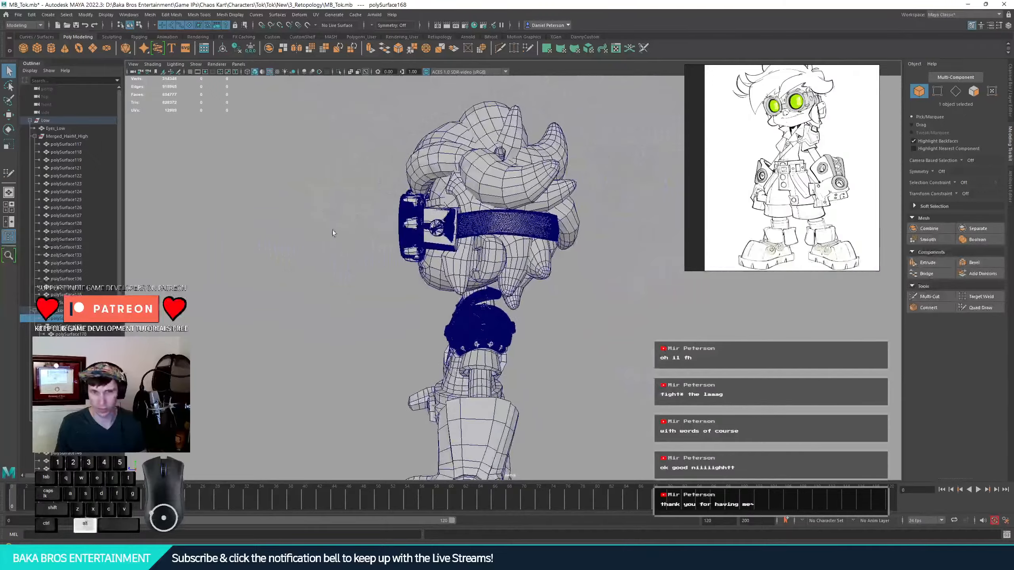
pyautogui.keyDown('alt'); pyautogui.moveTo(339, 296); pyautogui.dragTo(440, 296); pyautogui.keyUp('alt')
pyautogui.keyDown('alt'); pyautogui.moveTo(439, 295); pyautogui.dragTo(553, 293, button='right'); pyautogui.keyUp('alt')
pyautogui.keyDown('alt'); pyautogui.moveTo(553, 294); pyautogui.dragTo(547, 337, button='middle'); pyautogui.keyUp('alt')
pyautogui.keyDown('alt'); pyautogui.moveTo(548, 337); pyautogui.dragTo(506, 304); pyautogui.keyUp('alt')
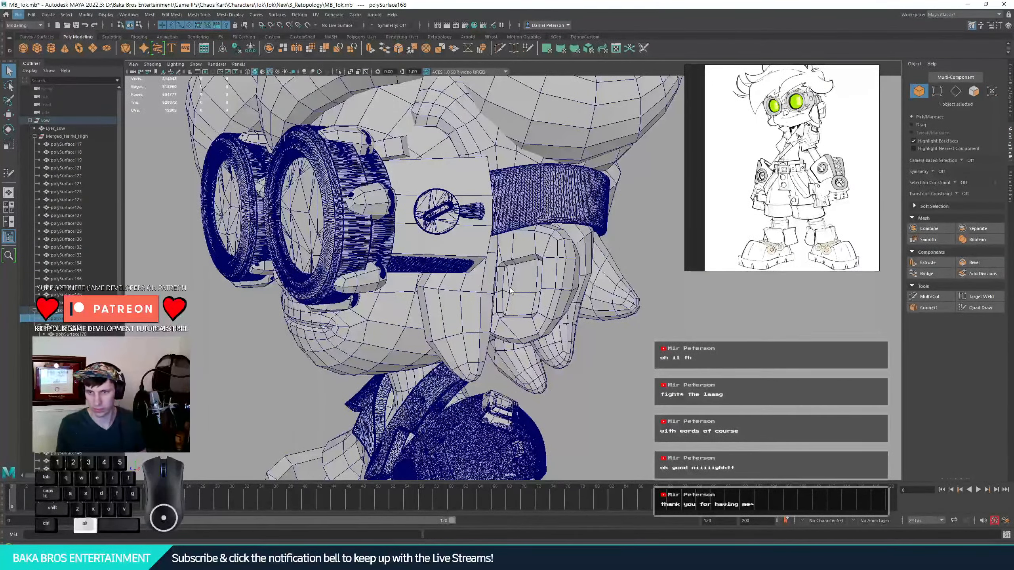
pyautogui.scroll(-3, 511, 291)
# - Make the Gogs_High mesh the live surface
pyautogui.click(442, 230)
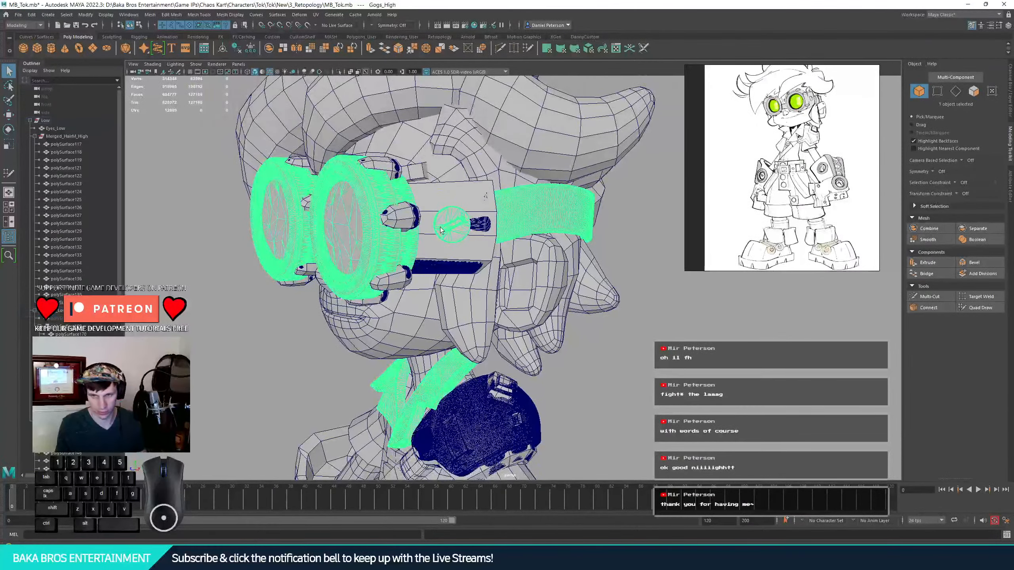
pyautogui.keyDown('alt'); pyautogui.moveTo(442, 231); pyautogui.dragTo(383, 100); pyautogui.keyUp('alt')
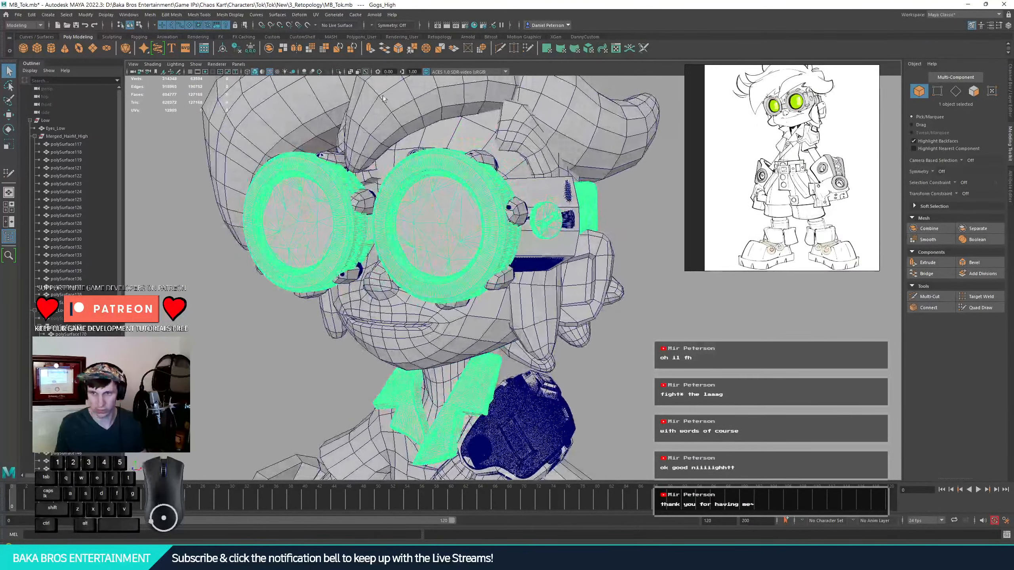
pyautogui.click(308, 25)
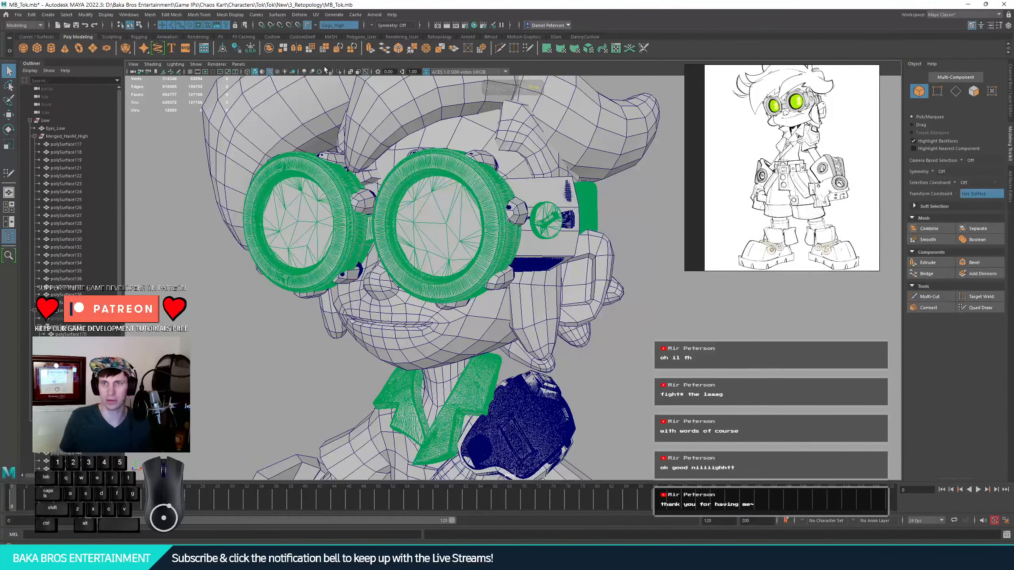
pyautogui.click(308, 25)
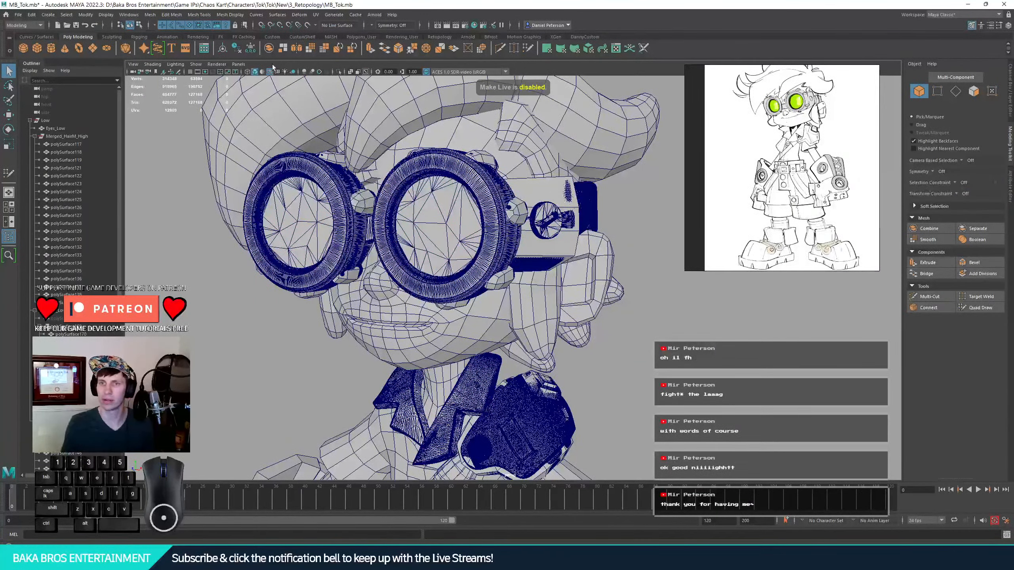
pyautogui.click(463, 183)
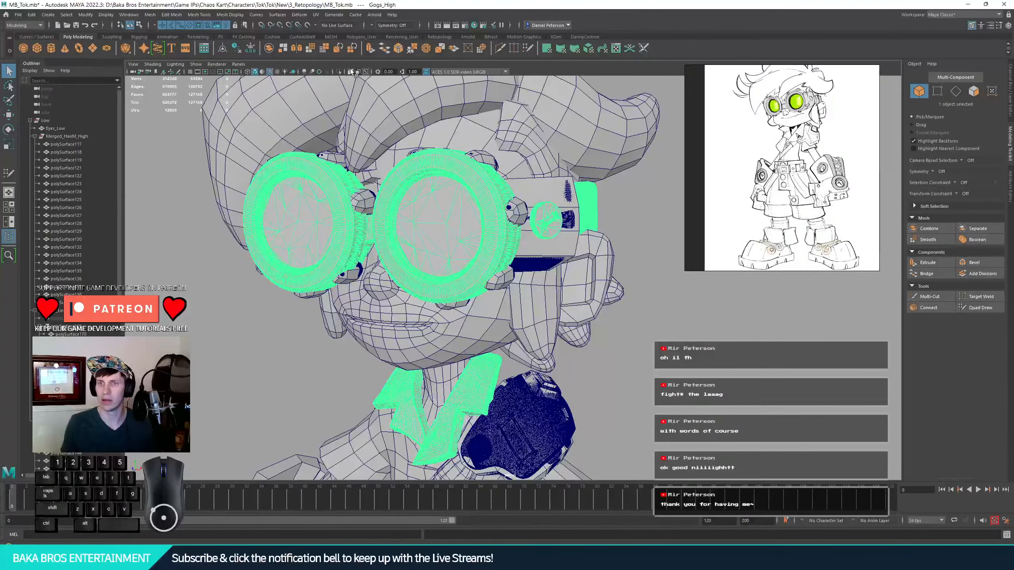
pyautogui.click(307, 26)
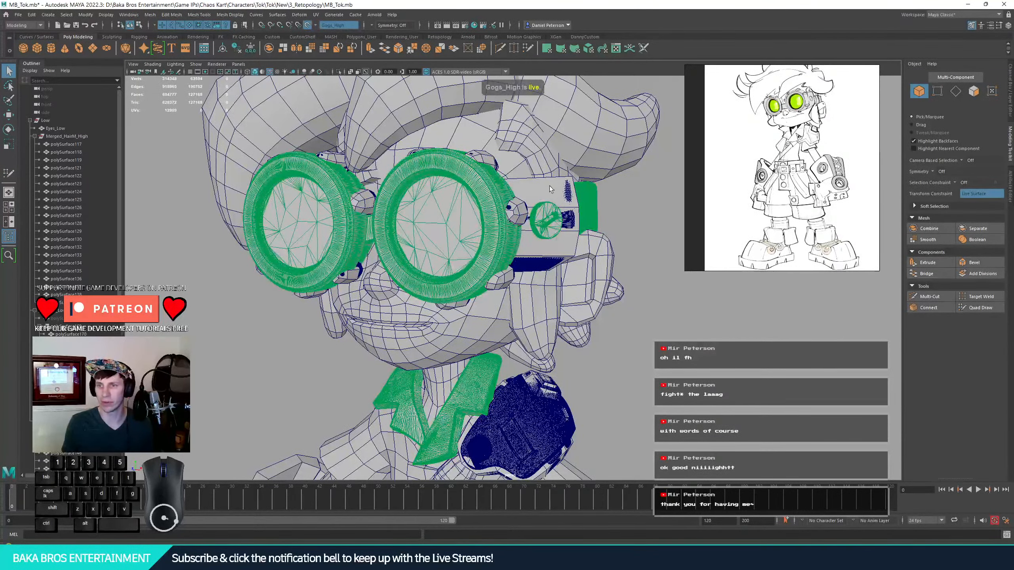
# - Turn off the wireframe on shaded display and select the goggles' low-poly side plate, polySurface145
pyautogui.keyDown('alt'); pyautogui.moveTo(551, 190); pyautogui.dragTo(501, 188); pyautogui.keyUp('alt')
pyautogui.keyDown('alt'); pyautogui.moveTo(501, 188); pyautogui.dragTo(490, 220, button='middle'); pyautogui.keyUp('alt')
pyautogui.click(269, 72)
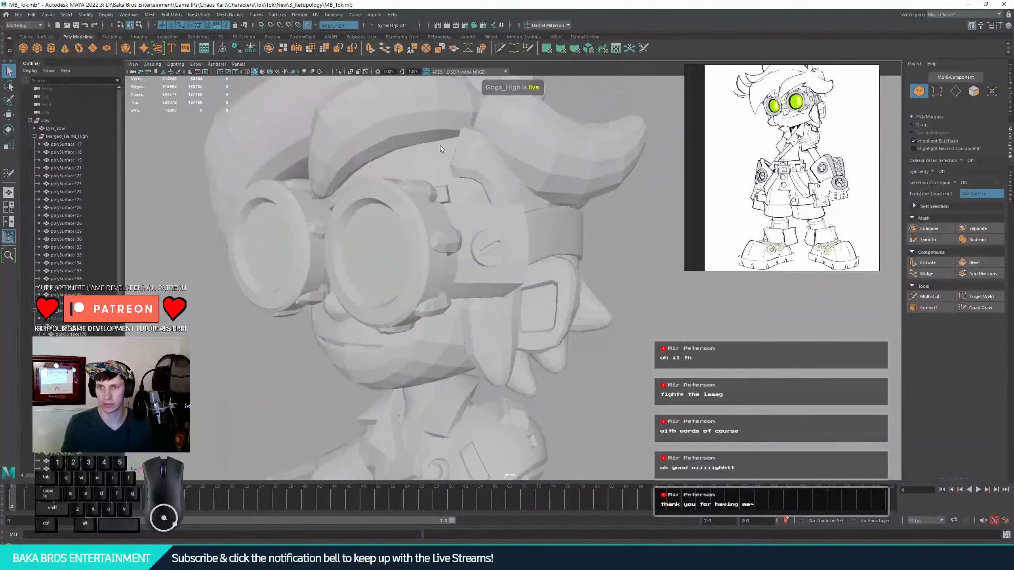
pyautogui.keyDown('alt'); pyautogui.moveTo(412, 196); pyautogui.dragTo(444, 182); pyautogui.keyUp('alt')
pyautogui.keyDown('alt'); pyautogui.moveTo(444, 182); pyautogui.dragTo(481, 213, button='right'); pyautogui.keyUp('alt')
pyautogui.keyDown('alt'); pyautogui.moveTo(481, 214); pyautogui.dragTo(472, 240); pyautogui.keyUp('alt')
pyautogui.click(525, 230)
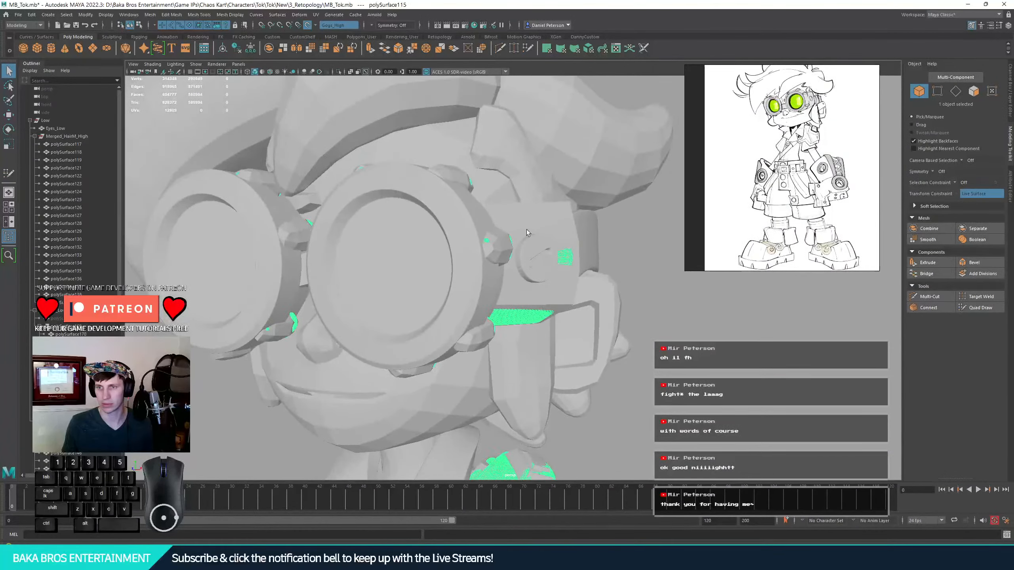
pyautogui.click(551, 224)
pyautogui.moveTo(483, 178)
pyautogui.keyDown('alt'); pyautogui.mouseDown()
pyautogui.moveTo(438, 162)
pyautogui.moveTo(480, 170)
pyautogui.mouseUp(); pyautogui.keyUp('alt')
pyautogui.keyDown('alt'); pyautogui.moveTo(480, 170); pyautogui.dragTo(433, 160, button='right'); pyautogui.keyUp('alt')
pyautogui.keyDown('alt'); pyautogui.moveTo(433, 159); pyautogui.dragTo(444, 166); pyautogui.keyUp('alt')
pyautogui.scroll(-4, 71, 279)
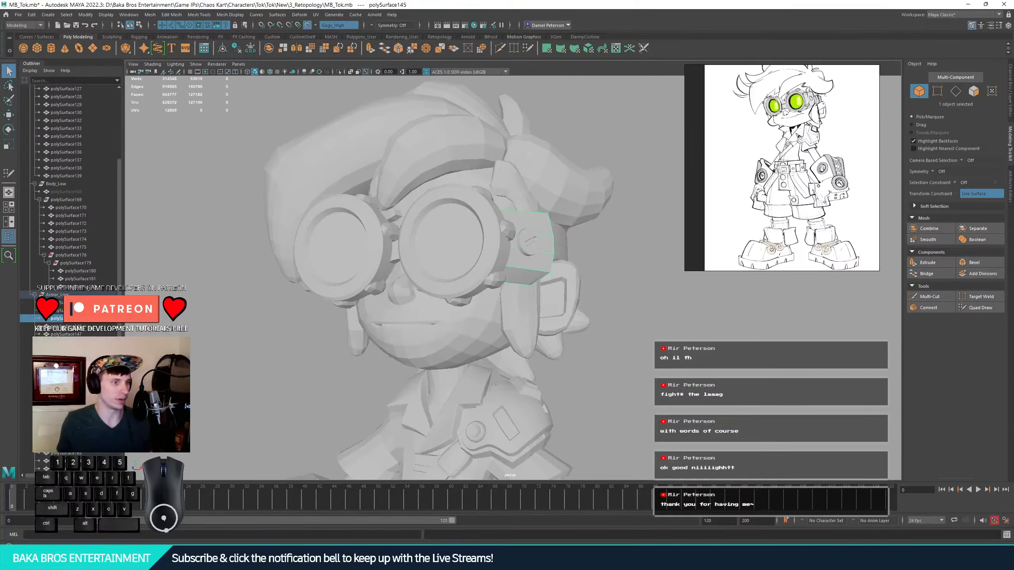
# - Bring the whole character into view, dismiss the ZBrush home page and switch to ZBrush
pyautogui.keyDown('alt'); pyautogui.moveTo(515, 248); pyautogui.dragTo(415, 260, button='right'); pyautogui.keyUp('alt')
pyautogui.keyDown('alt'); pyautogui.moveTo(415, 260); pyautogui.dragTo(424, 152, button='middle'); pyautogui.keyUp('alt')
pyautogui.keyDown('alt'); pyautogui.moveTo(424, 151); pyautogui.dragTo(341, 157); pyautogui.keyUp('alt')
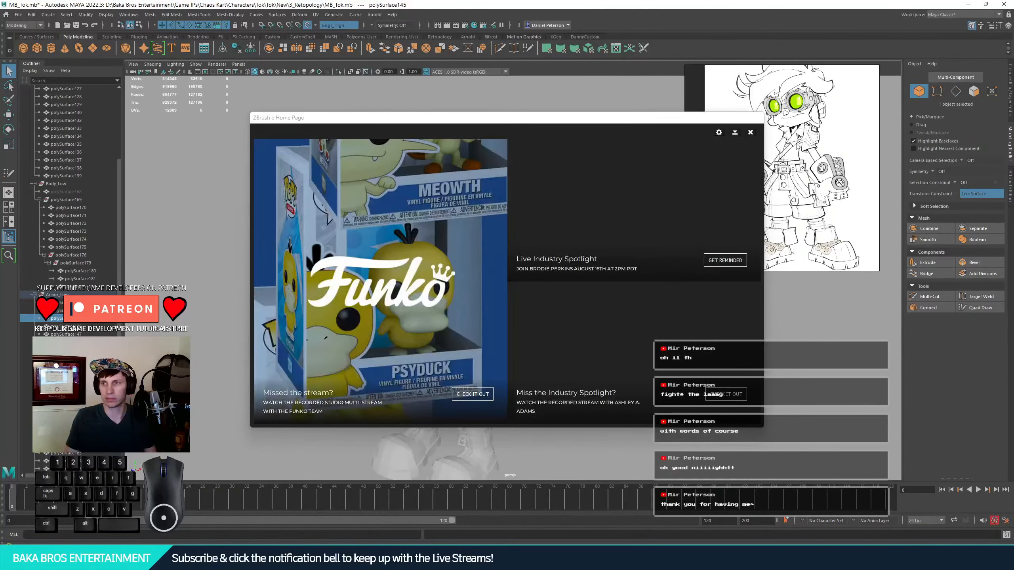
pyautogui.click(751, 132)
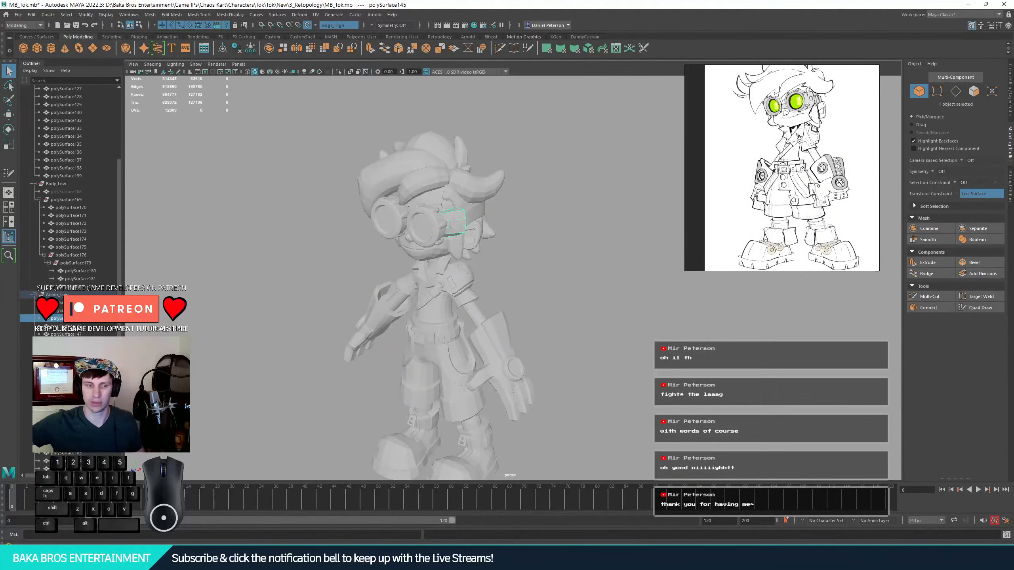
pyautogui.hotkey('alt', 'Tab')
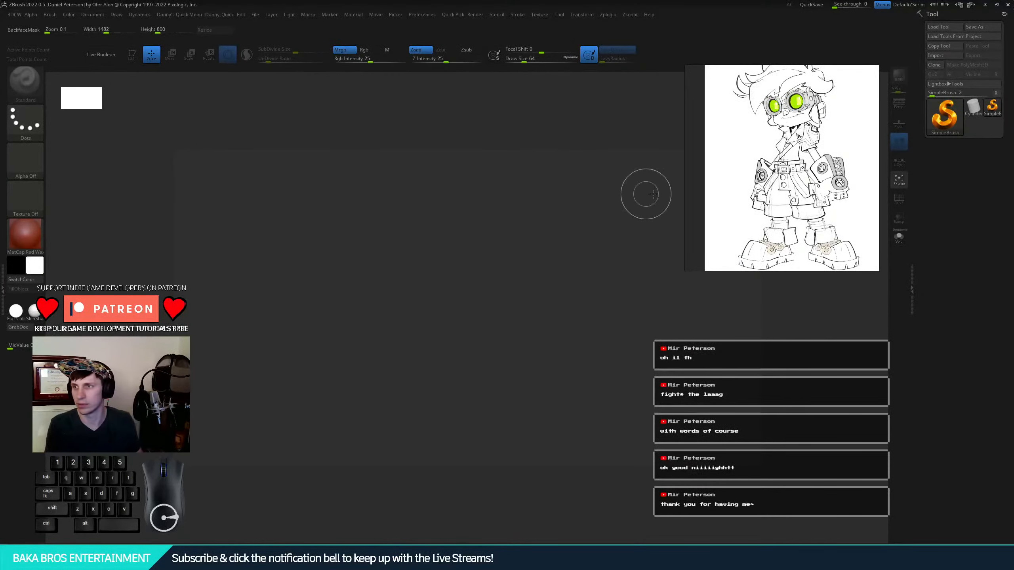
# - Load the second ZBrush tool file, saved 7/30/2022 3:48 PM, from the Tok character's New\1_Blockout folder
pyautogui.click(938, 28)
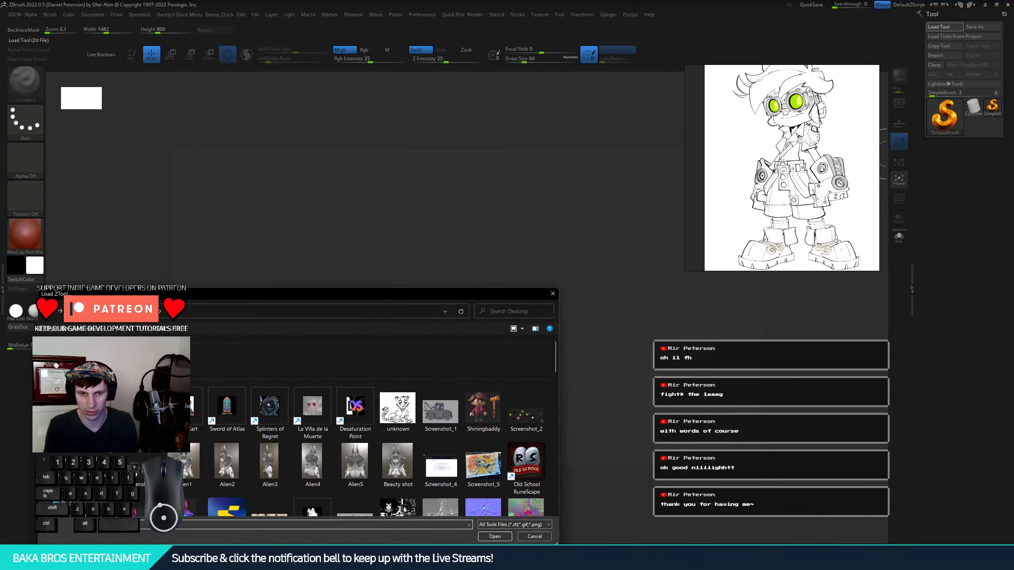
pyautogui.click(88, 431)
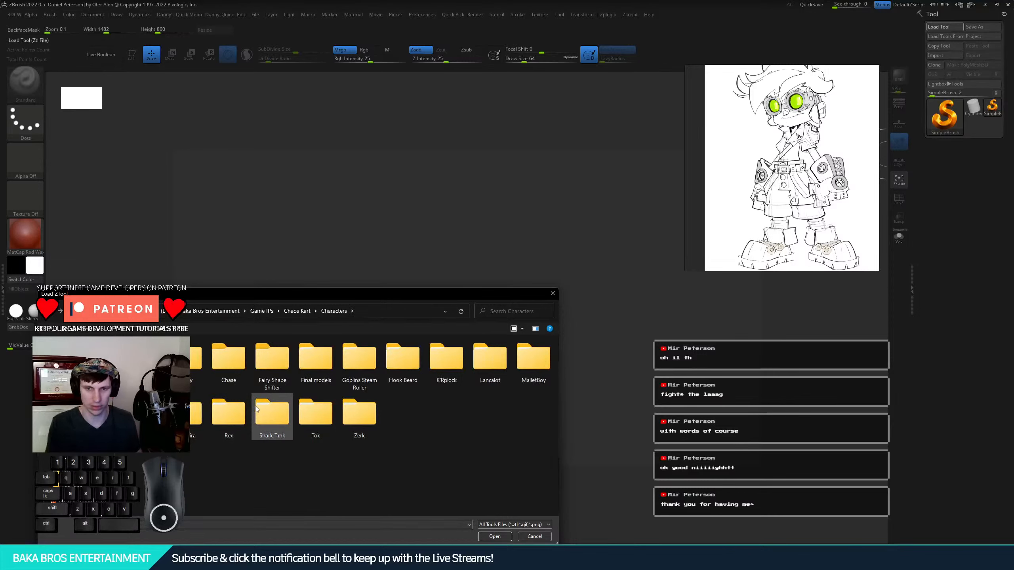
pyautogui.doubleClick(307, 407)
pyautogui.doubleClick(394, 362)
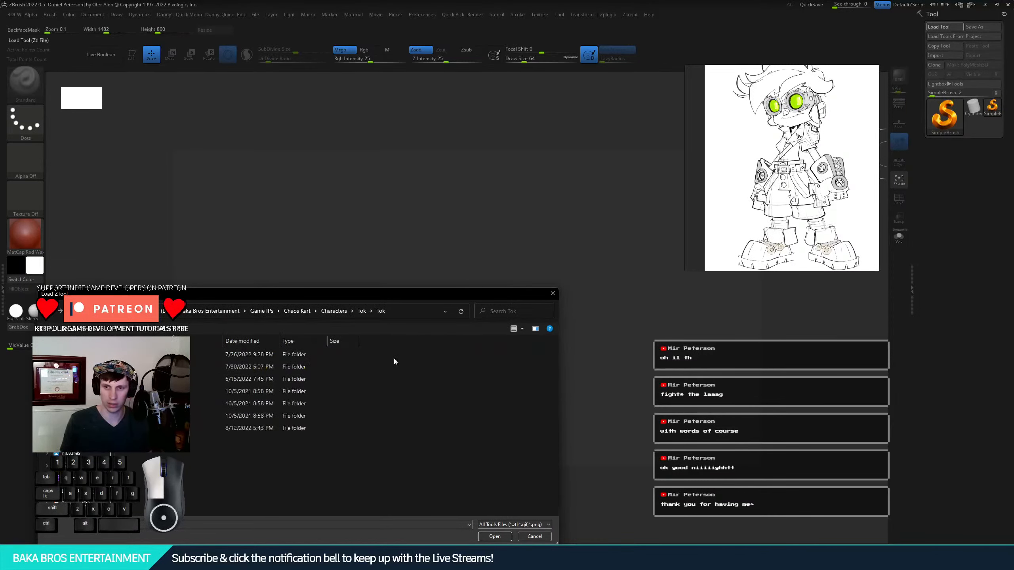
pyautogui.doubleClick(201, 428)
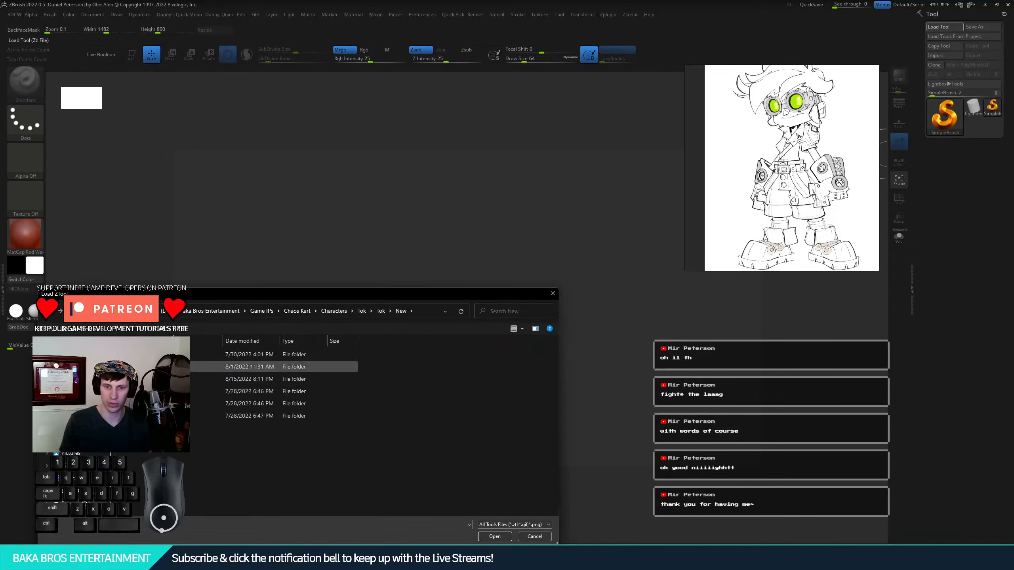
pyautogui.doubleClick(203, 366)
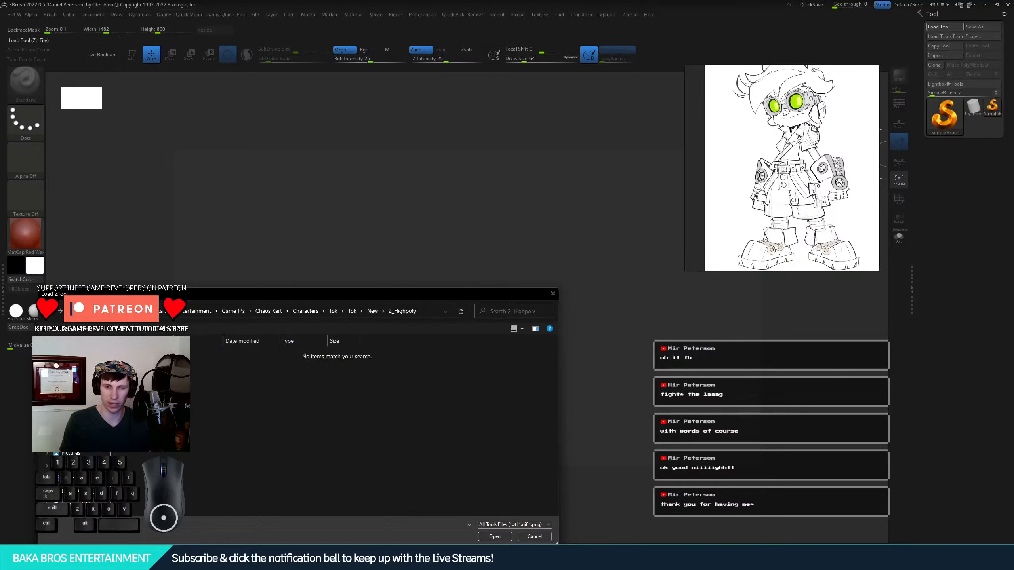
pyautogui.click(373, 311)
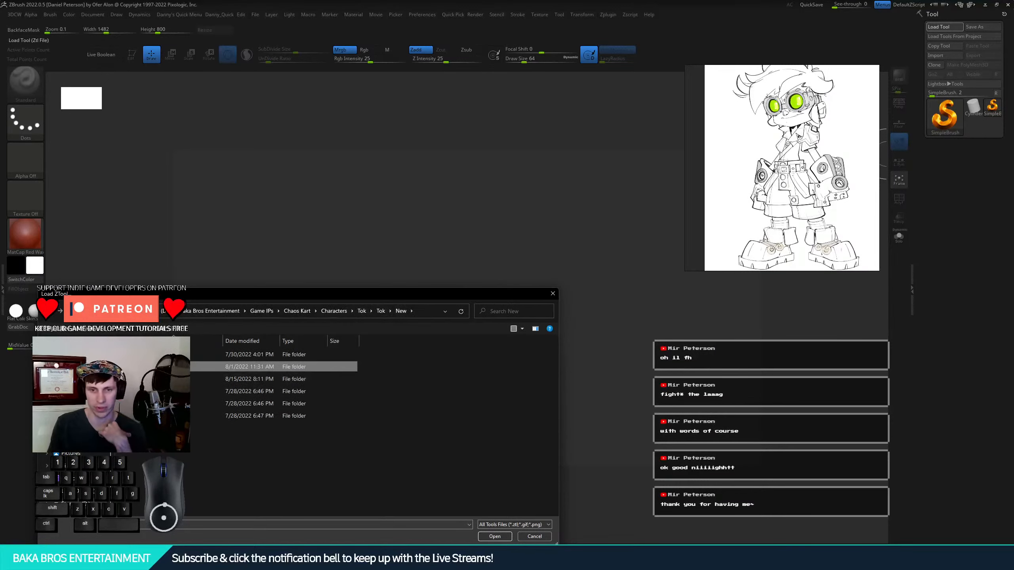
pyautogui.doubleClick(172, 354)
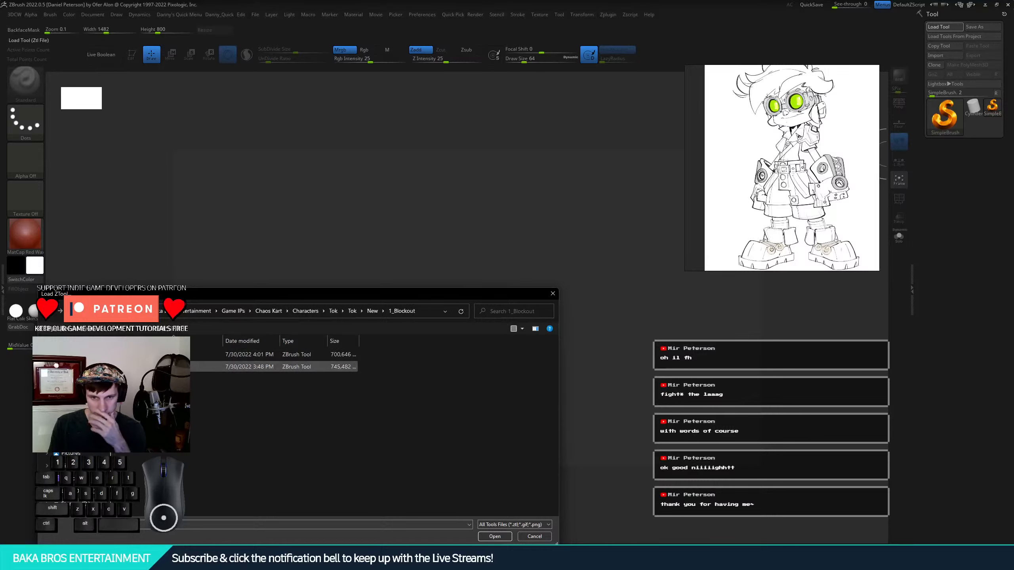
pyautogui.doubleClick(171, 367)
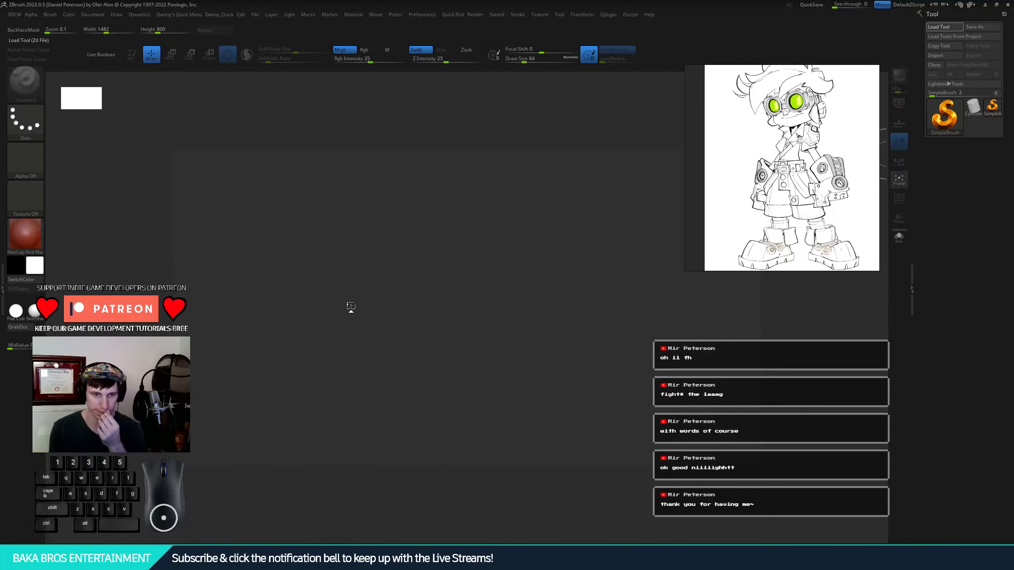
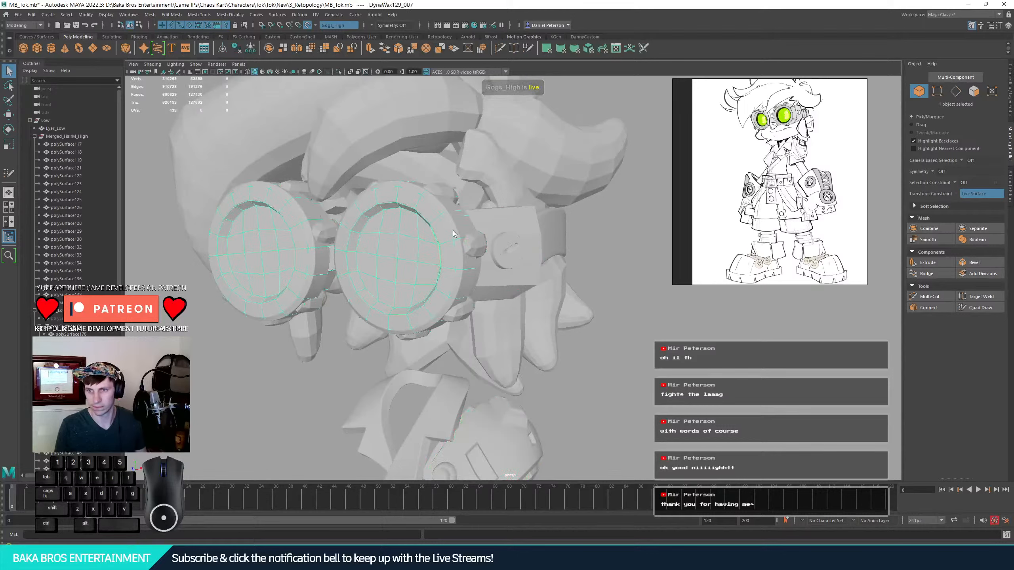
# - Switch back to Maya, turn off the live surface and hide the high-poly Gogs_High mesh
pyautogui.click(489, 265)
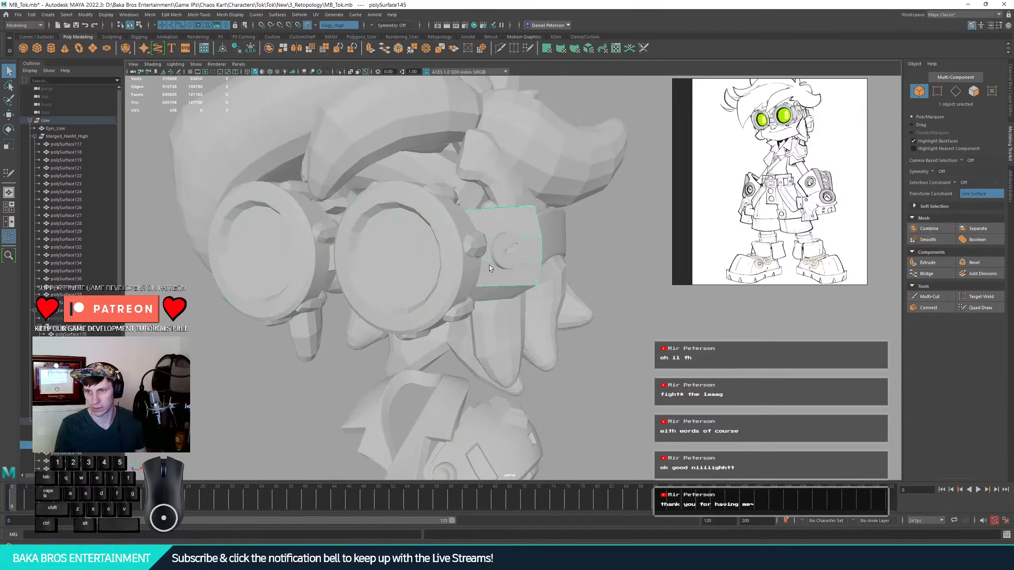
pyautogui.click(490, 269)
pyautogui.moveTo(475, 260); pyautogui.dragTo(498, 256)
pyautogui.click(484, 262)
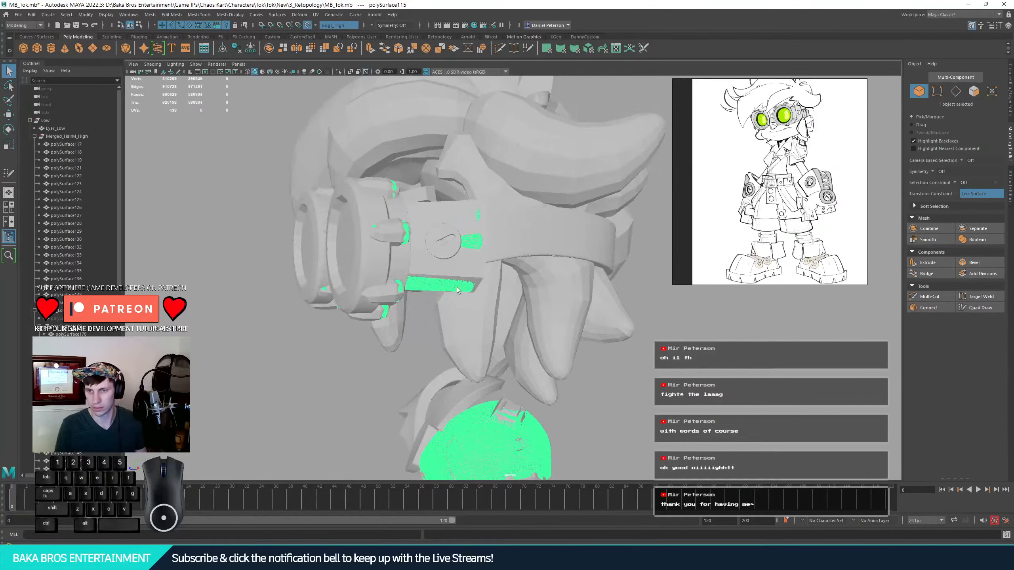
pyautogui.keyDown('alt'); pyautogui.moveTo(458, 291); pyautogui.dragTo(446, 273); pyautogui.keyUp('alt')
pyautogui.click(446, 273)
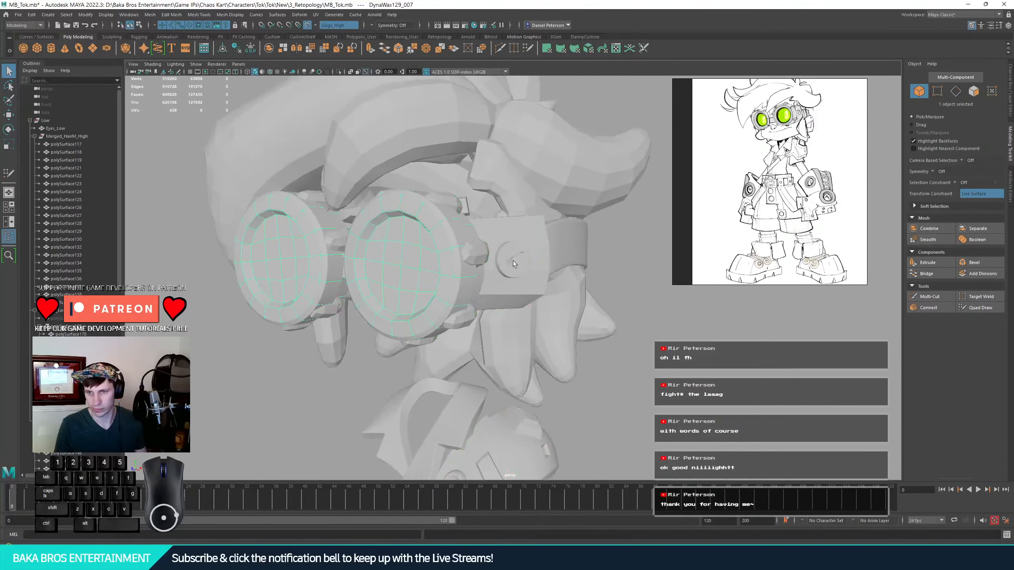
pyautogui.click(308, 24)
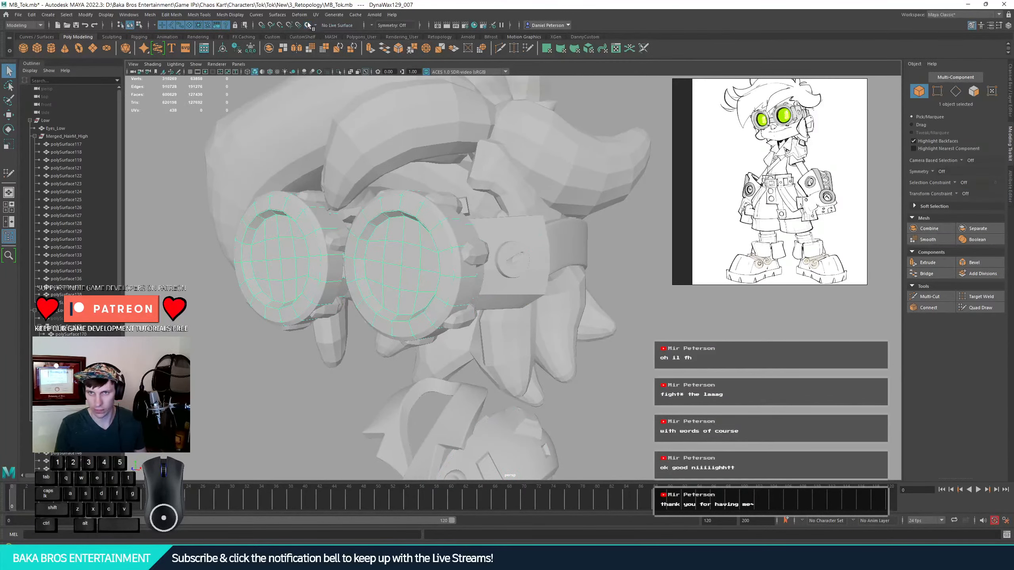
pyautogui.hotkey('ctrl', 'h')
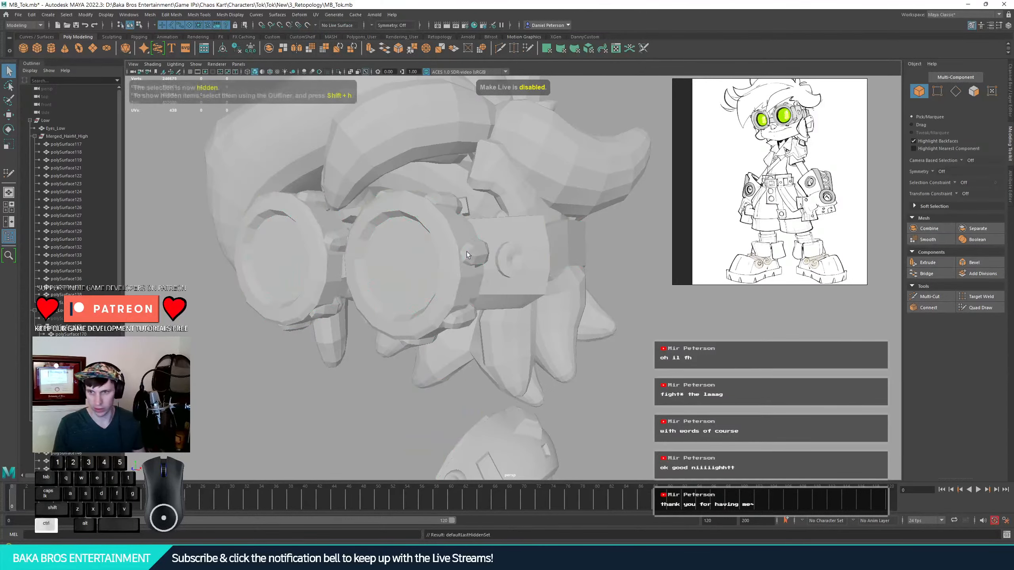
pyautogui.moveTo(418, 269)
pyautogui.keyDown('alt'); pyautogui.mouseDown()
pyautogui.moveTo(450, 272)
pyautogui.moveTo(432, 282)
pyautogui.moveTo(433, 272)
pyautogui.mouseUp(); pyautogui.keyUp('alt')
pyautogui.hotkey('ctrl', 'z')
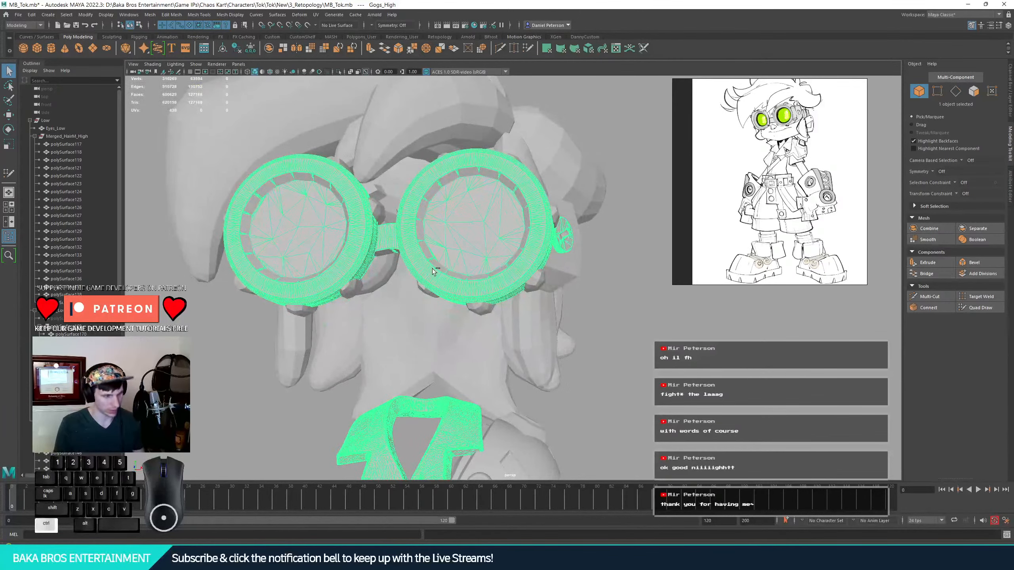
pyautogui.hotkey('ctrl', 'h')
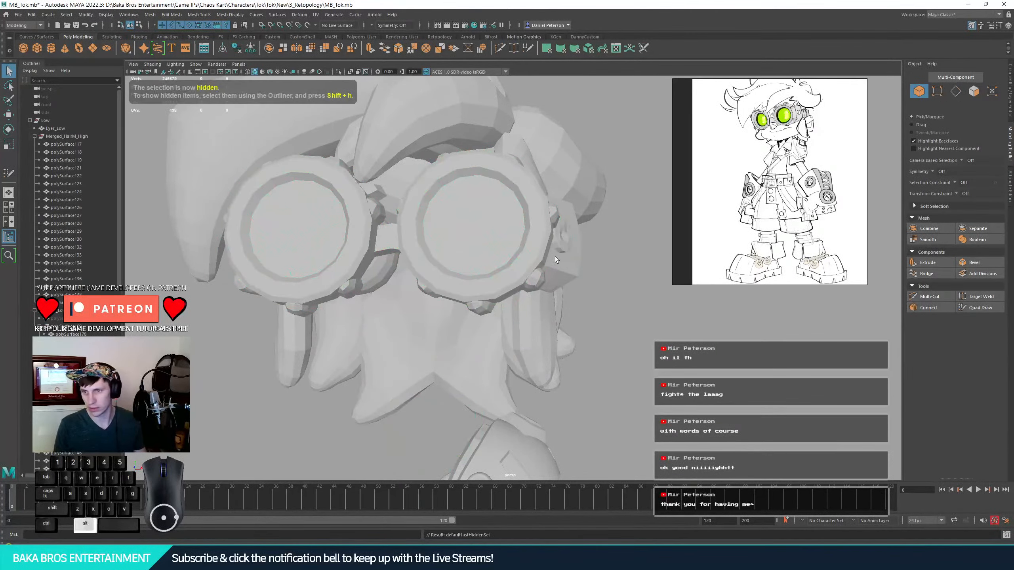
# - Hide the dense high-poly mesh that overlaps the goggles' side plate and bolts
pyautogui.keyDown('alt'); pyautogui.moveTo(555, 257); pyautogui.dragTo(485, 256); pyautogui.keyUp('alt')
pyautogui.click(448, 254)
pyautogui.keyDown('alt'); pyautogui.moveTo(420, 263); pyautogui.dragTo(494, 325); pyautogui.keyUp('alt')
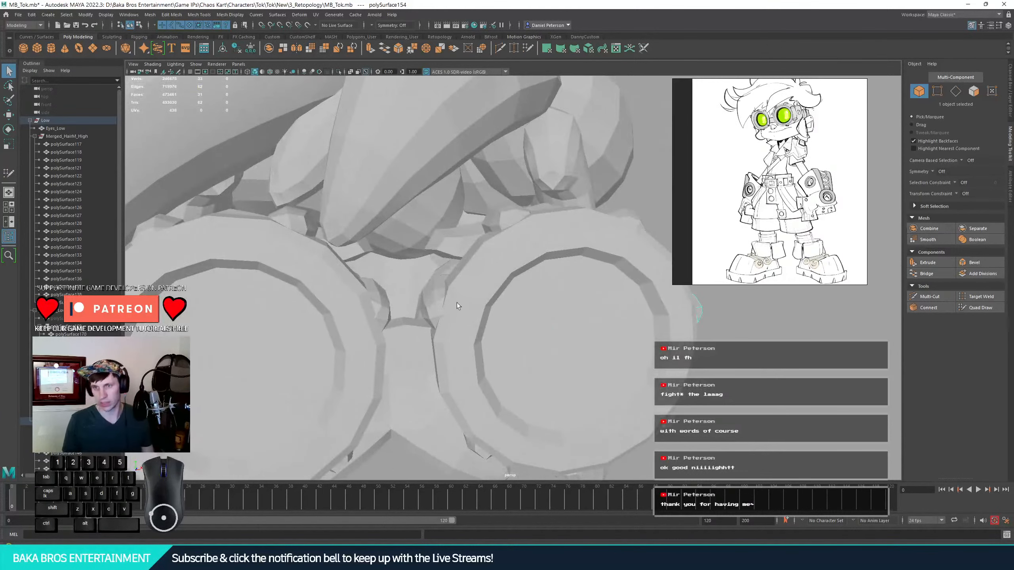
pyautogui.click(483, 218)
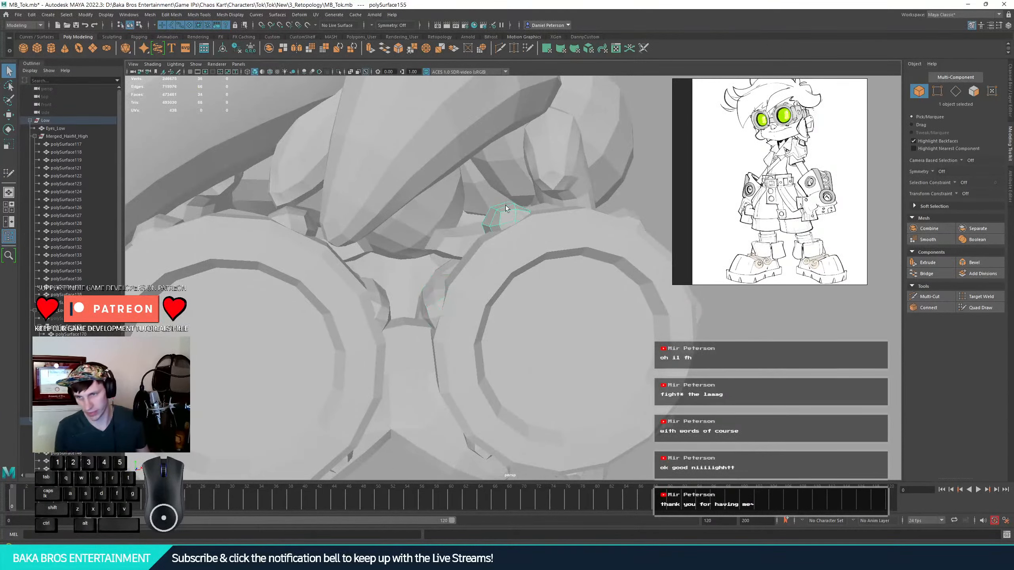
pyautogui.keyDown('alt'); pyautogui.moveTo(483, 218); pyautogui.dragTo(293, 242, button='right'); pyautogui.keyUp('alt')
pyautogui.keyDown('alt'); pyautogui.moveTo(292, 243); pyautogui.dragTo(475, 311); pyautogui.keyUp('alt')
pyautogui.click(440, 307)
pyautogui.keyDown('alt'); pyautogui.moveTo(439, 308); pyautogui.dragTo(576, 341, button='right'); pyautogui.keyUp('alt')
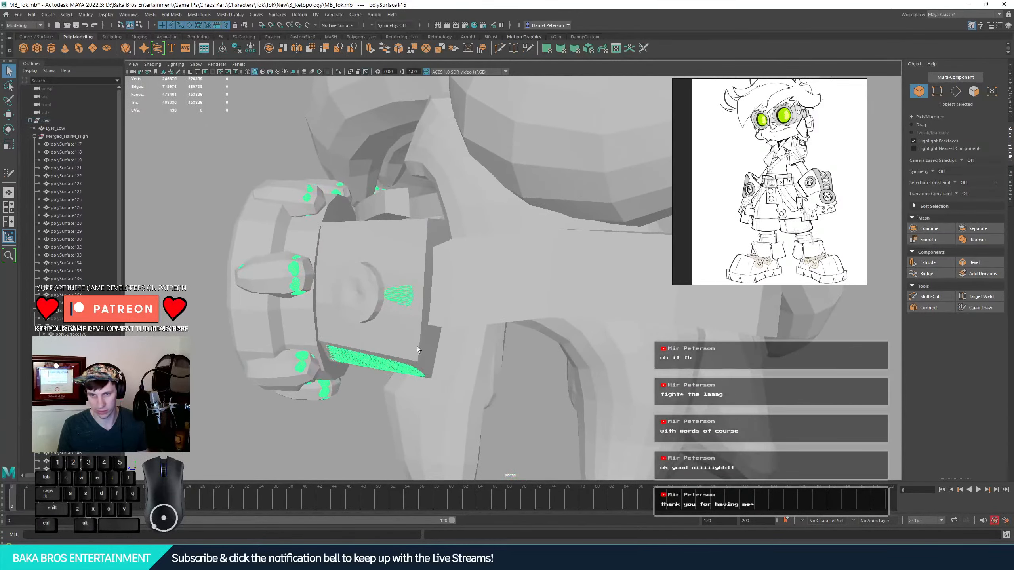
pyautogui.hotkey('ctrl', 'h')
# - Select the round disc Tok_New4 on the goggles' side plate, enter vertex editing and set the symmetry to Object X
pyautogui.click(397, 330)
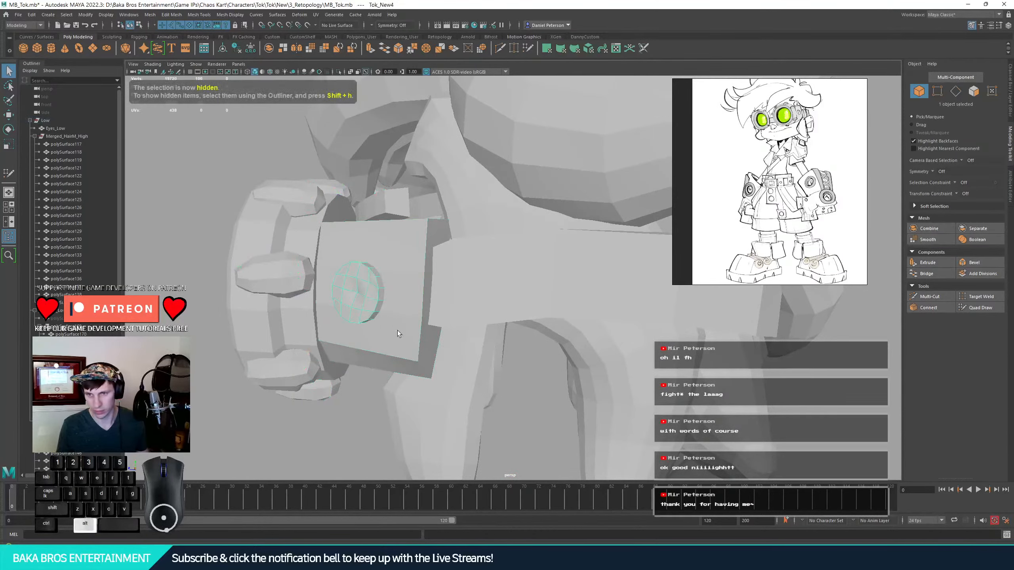
pyautogui.keyDown('alt'); pyautogui.moveTo(398, 331); pyautogui.dragTo(510, 361); pyautogui.keyUp('alt')
pyautogui.moveTo(508, 361); pyautogui.dragTo(468, 340, button='right')
pyautogui.click(378, 25)
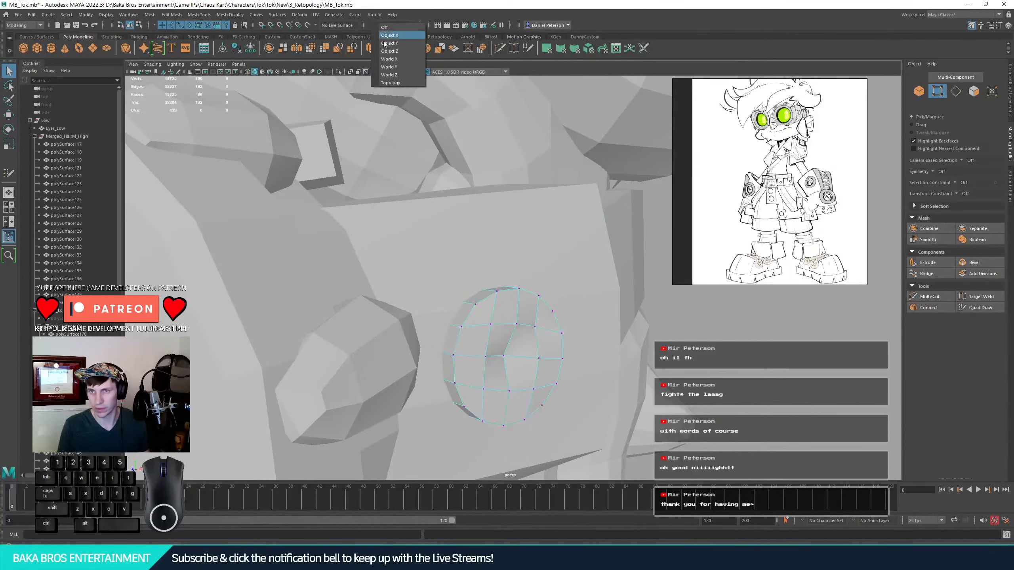
pyautogui.click(394, 42)
# - Try to move the middle vertices of the goggles' side disc, and return to object selection
pyautogui.press('w')
pyautogui.keyDown('alt'); pyautogui.moveTo(515, 284); pyautogui.dragTo(515, 183); pyautogui.keyUp('alt')
pyautogui.click(491, 261)
pyautogui.hotkey('ctrl', 'z')
pyautogui.click(467, 263)
pyautogui.moveTo(415, 286); pyautogui.dragTo(500, 279)
pyautogui.moveTo(504, 203); pyautogui.dragTo(479, 162)
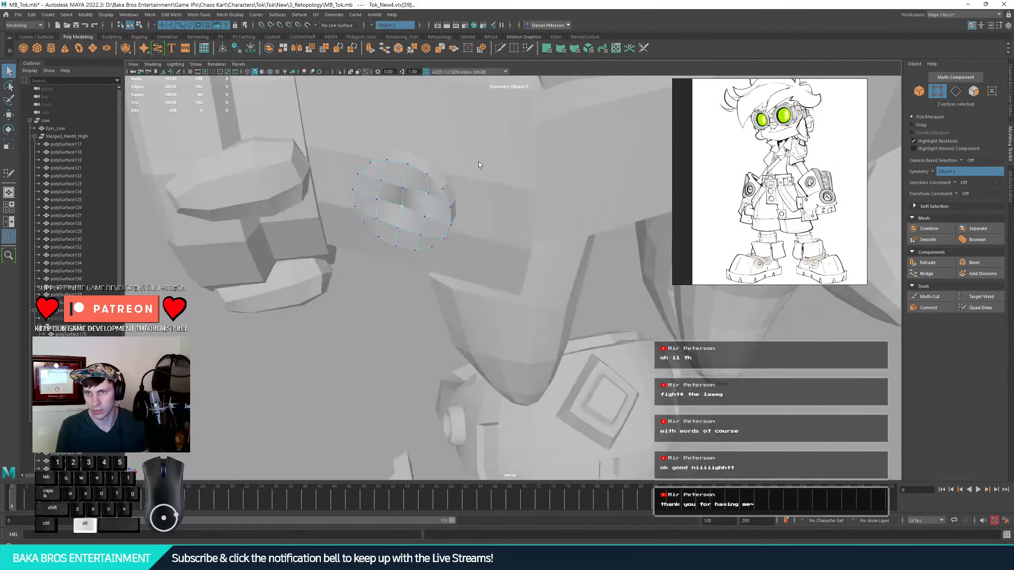
pyautogui.press('F8')
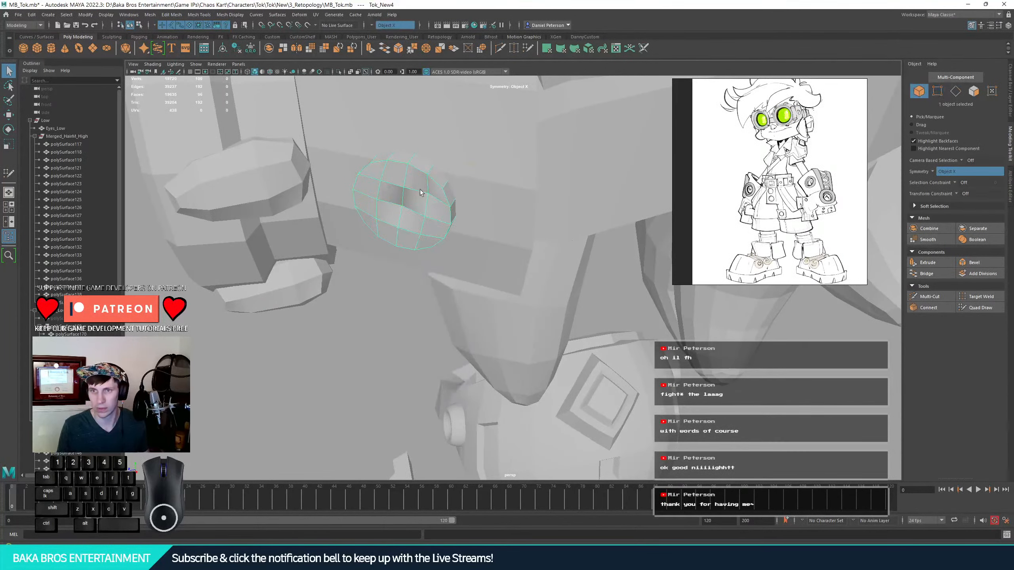
# - Select all visible low-poly meshes and correct the normals that shade them
pyautogui.keyDown('alt'); pyautogui.moveTo(420, 192); pyautogui.dragTo(322, 142, button='right'); pyautogui.keyUp('alt')
pyautogui.moveTo(321, 142); pyautogui.dragTo(605, 457)
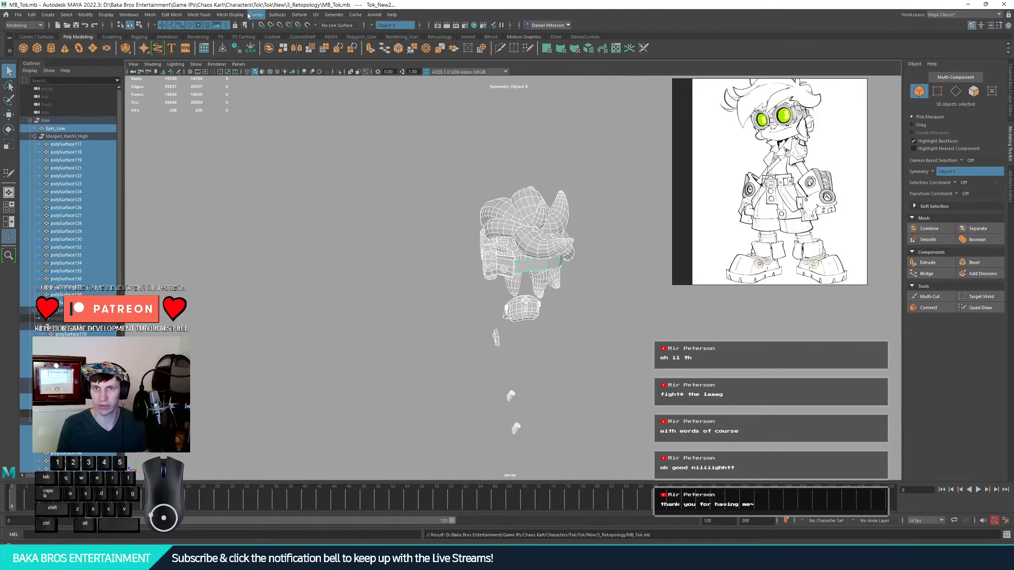
pyautogui.click(219, 14)
pyautogui.click(259, 112)
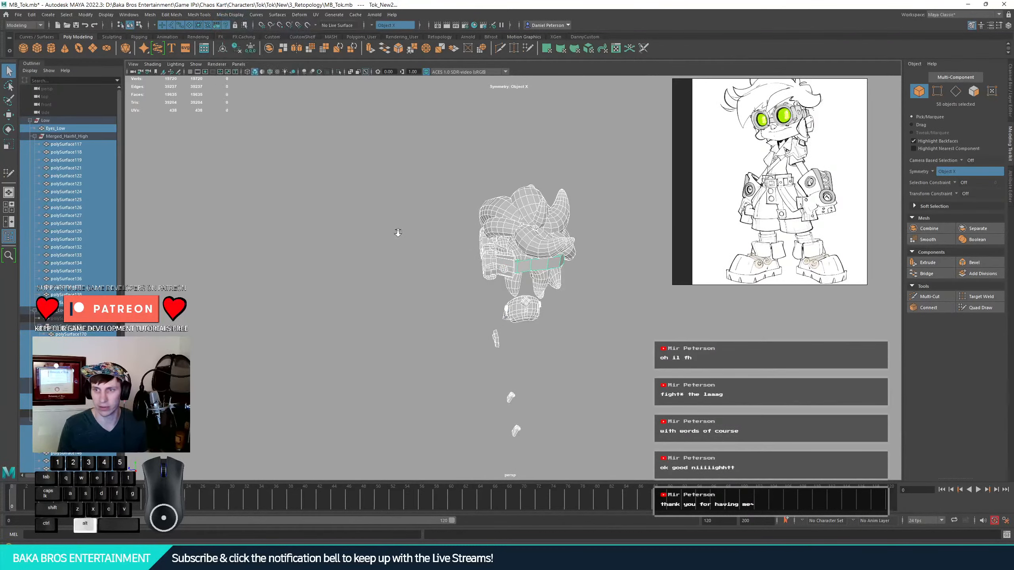
# - Examine the shading and vertices of the goggles' round side disc from close up
pyautogui.keyDown('alt'); pyautogui.moveTo(396, 234); pyautogui.dragTo(964, 319, button='right'); pyautogui.keyUp('alt')
pyautogui.click(481, 411)
pyautogui.keyDown('alt'); pyautogui.moveTo(477, 390); pyautogui.dragTo(420, 163, button='right'); pyautogui.keyUp('alt')
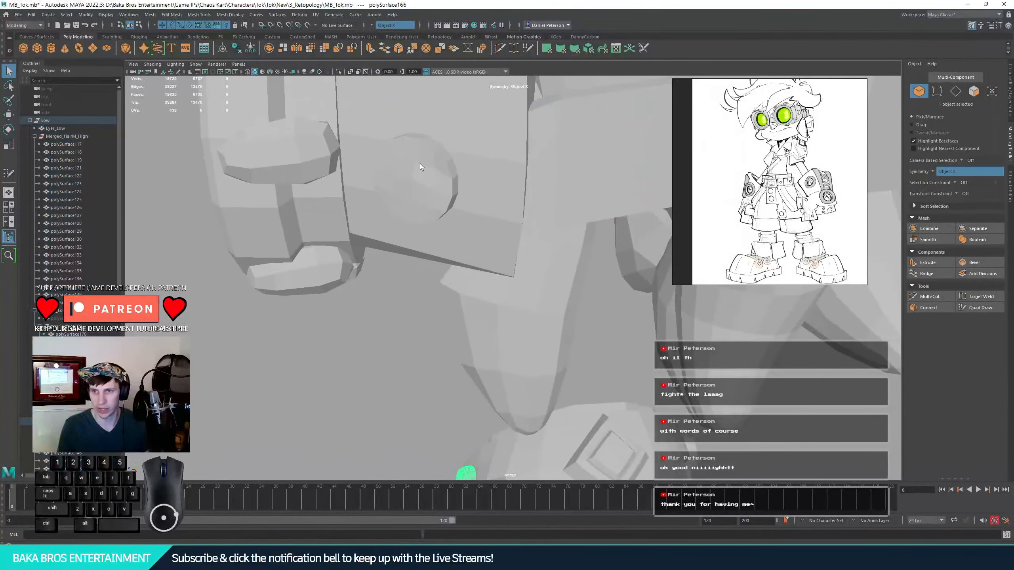
pyautogui.keyDown('alt'); pyautogui.moveTo(435, 171); pyautogui.dragTo(533, 234); pyautogui.keyUp('alt')
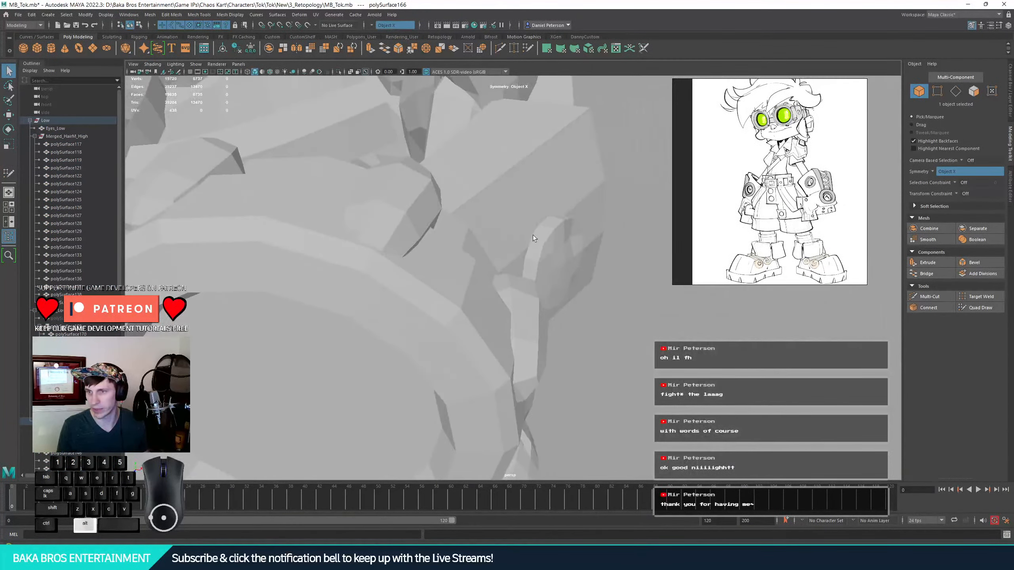
pyautogui.keyDown('alt'); pyautogui.moveTo(532, 234); pyautogui.dragTo(642, 268, button='right'); pyautogui.keyUp('alt')
pyautogui.keyDown('alt'); pyautogui.moveTo(642, 269); pyautogui.dragTo(530, 318, button='middle'); pyautogui.keyUp('alt')
pyautogui.click(528, 284)
pyautogui.moveTo(539, 245); pyautogui.dragTo(507, 242, button='right')
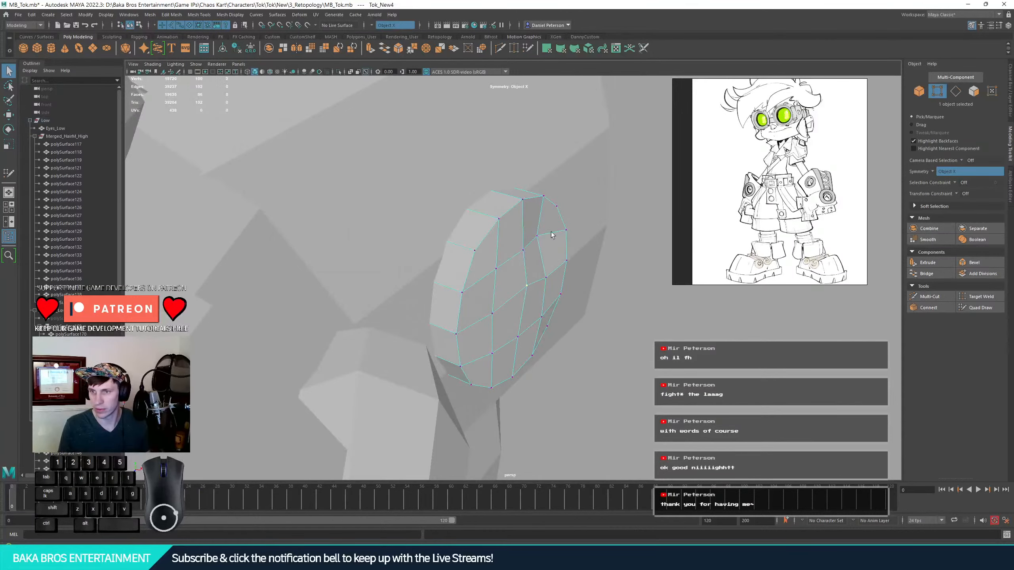
pyautogui.keyDown('alt'); pyautogui.moveTo(542, 232); pyautogui.dragTo(589, 311); pyautogui.keyUp('alt')
pyautogui.press('w')
pyautogui.moveTo(559, 286); pyautogui.dragTo(613, 269, button='right')
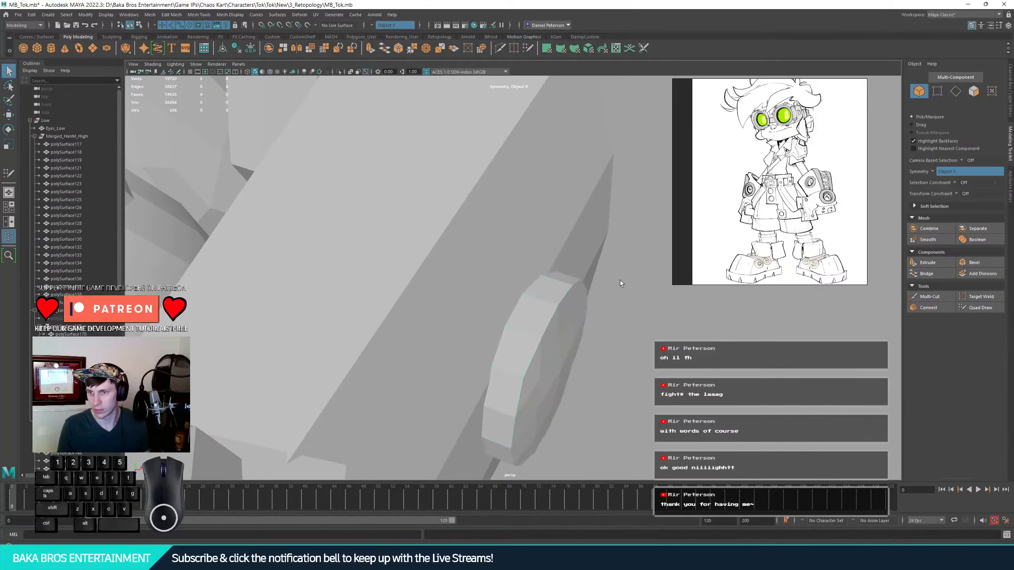
# - Turn on wireframe on shaded and check the mesh density from the head down to the shoulder armor
pyautogui.keyDown('alt'); pyautogui.moveTo(620, 280); pyautogui.dragTo(423, 265); pyautogui.keyUp('alt')
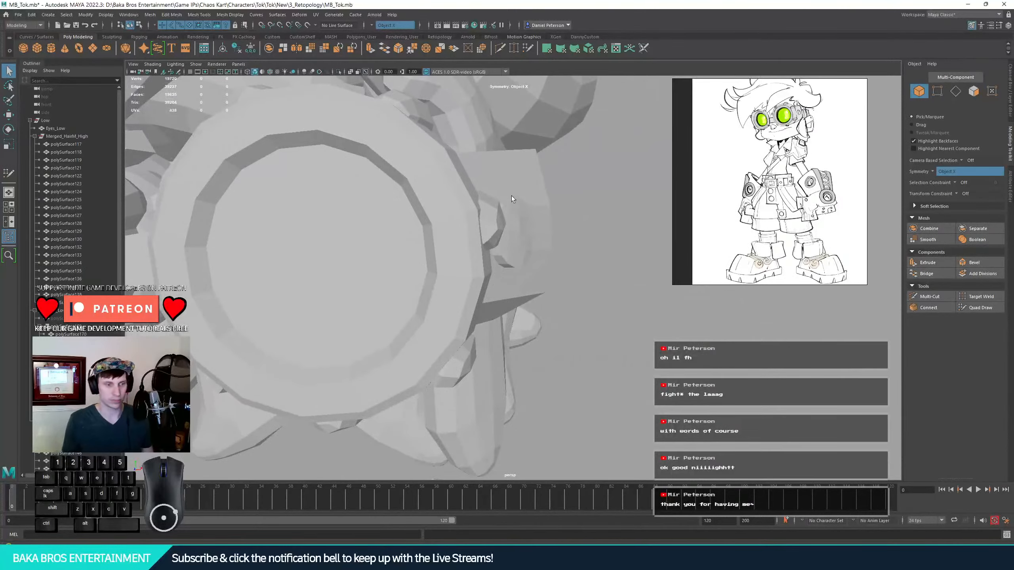
pyautogui.keyDown('alt'); pyautogui.moveTo(512, 196); pyautogui.dragTo(204, 244, button='right'); pyautogui.keyUp('alt')
pyautogui.keyDown('alt'); pyautogui.moveTo(204, 244); pyautogui.dragTo(425, 268); pyautogui.keyUp('alt')
pyautogui.keyDown('alt'); pyautogui.moveTo(425, 268); pyautogui.dragTo(240, 223, button='right'); pyautogui.keyUp('alt')
pyautogui.keyDown('alt'); pyautogui.moveTo(240, 224); pyautogui.dragTo(287, 208); pyautogui.keyUp('alt')
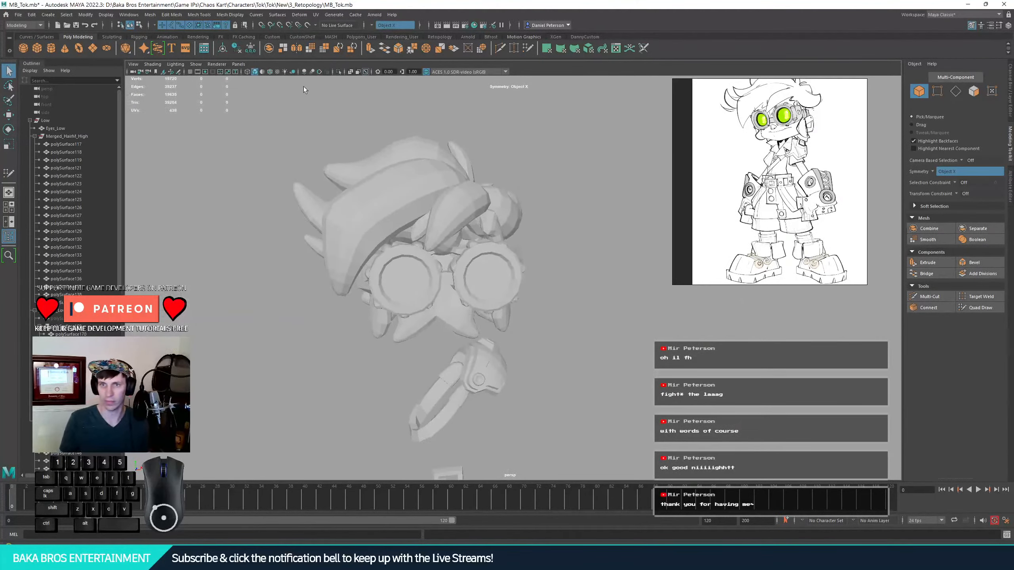
pyautogui.click(270, 72)
pyautogui.keyDown('alt'); pyautogui.moveTo(499, 276); pyautogui.dragTo(379, 280); pyautogui.keyUp('alt')
pyautogui.keyDown('alt'); pyautogui.moveTo(471, 399); pyautogui.dragTo(439, 240, button='middle'); pyautogui.keyUp('alt')
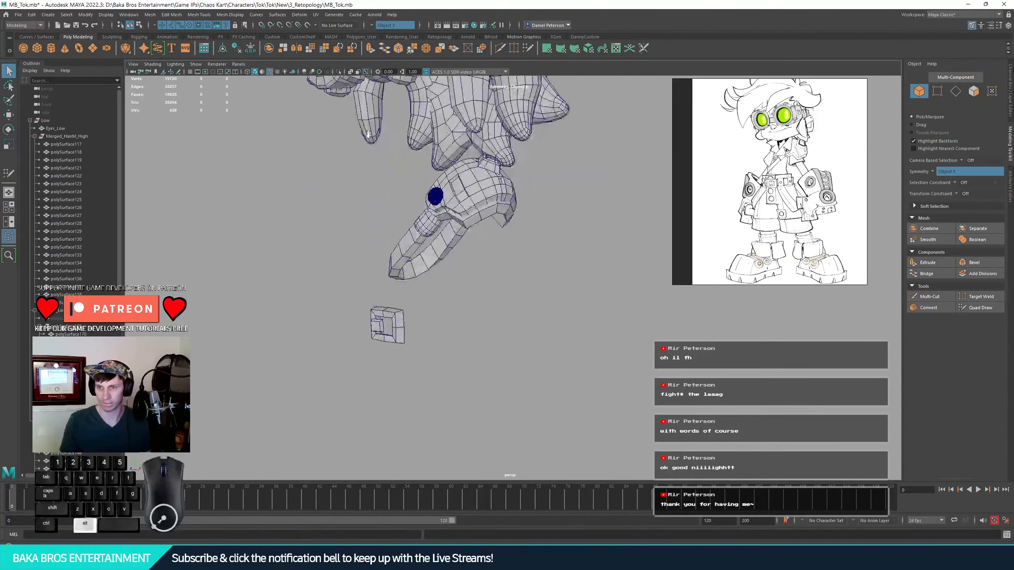
pyautogui.keyDown('alt'); pyautogui.moveTo(440, 311); pyautogui.dragTo(526, 342, button='right'); pyautogui.keyUp('alt')
# - Try hiding the ring-shaped strap and its connector pieces beneath the shoulder armor, and undo the hiding
pyautogui.click(435, 236)
pyautogui.keyDown('alt'); pyautogui.moveTo(441, 252); pyautogui.dragTo(341, 282); pyautogui.keyUp('alt')
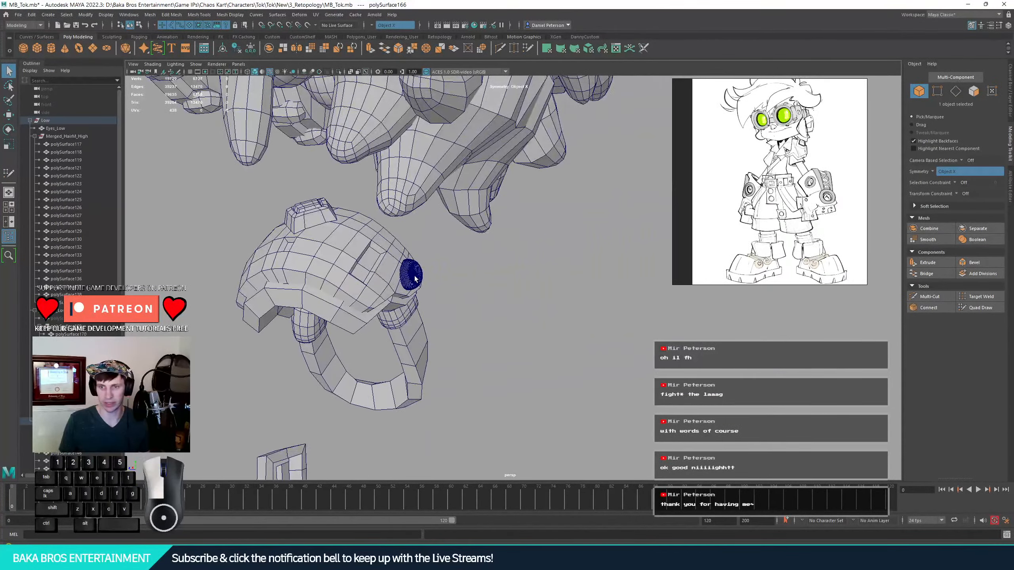
pyautogui.keyDown('alt'); pyautogui.moveTo(415, 278); pyautogui.dragTo(395, 332); pyautogui.keyUp('alt')
pyautogui.keyDown('shift'); pyautogui.click(458, 314); pyautogui.keyUp('shift')
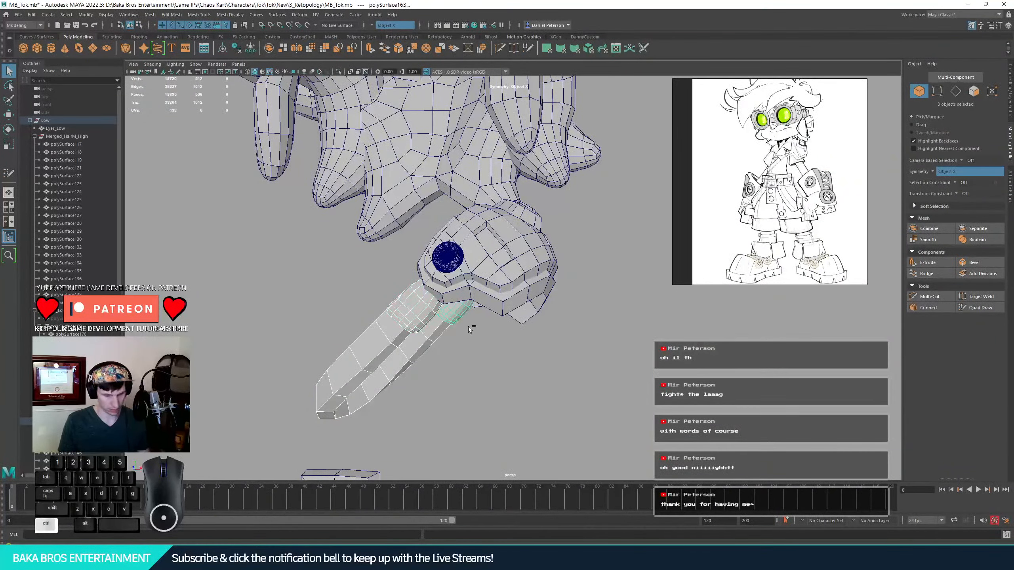
pyautogui.hotkey('ctrl', 'h')
pyautogui.hotkey('ctrl', 'z')
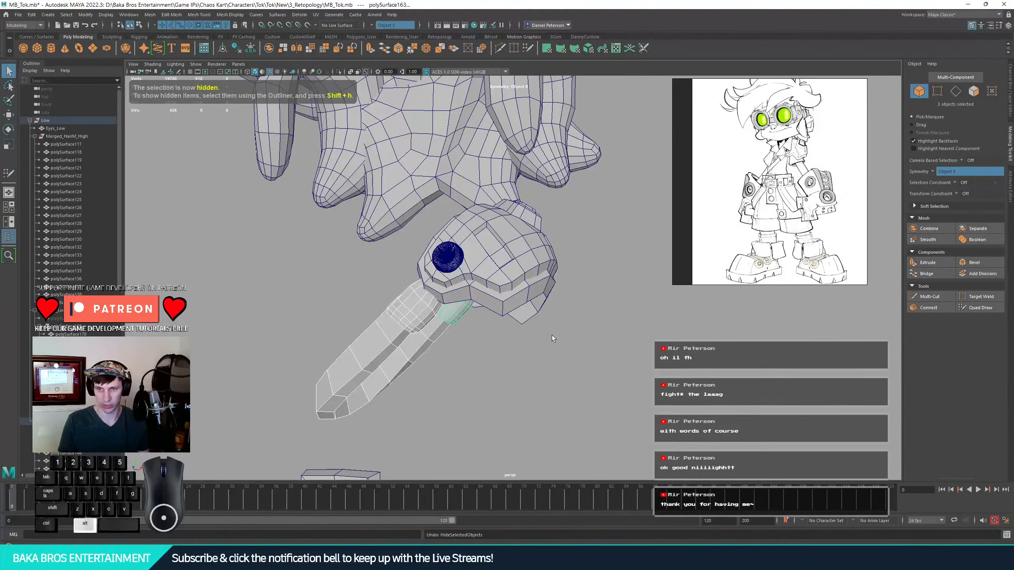
# - Hide the ring-shaped strap and its connector pieces beneath the shoulder armor
pyautogui.keyDown('alt'); pyautogui.moveTo(553, 338); pyautogui.dragTo(451, 314); pyautogui.keyUp('alt')
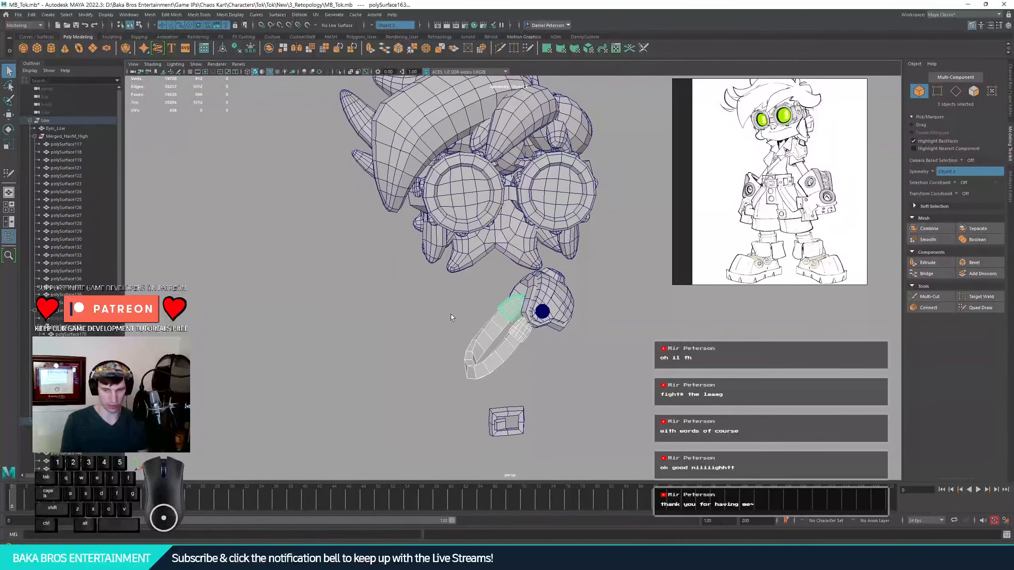
pyautogui.hotkey('ctrl', 'h')
pyautogui.keyDown('alt'); pyautogui.moveTo(627, 356); pyautogui.dragTo(567, 348); pyautogui.keyUp('alt')
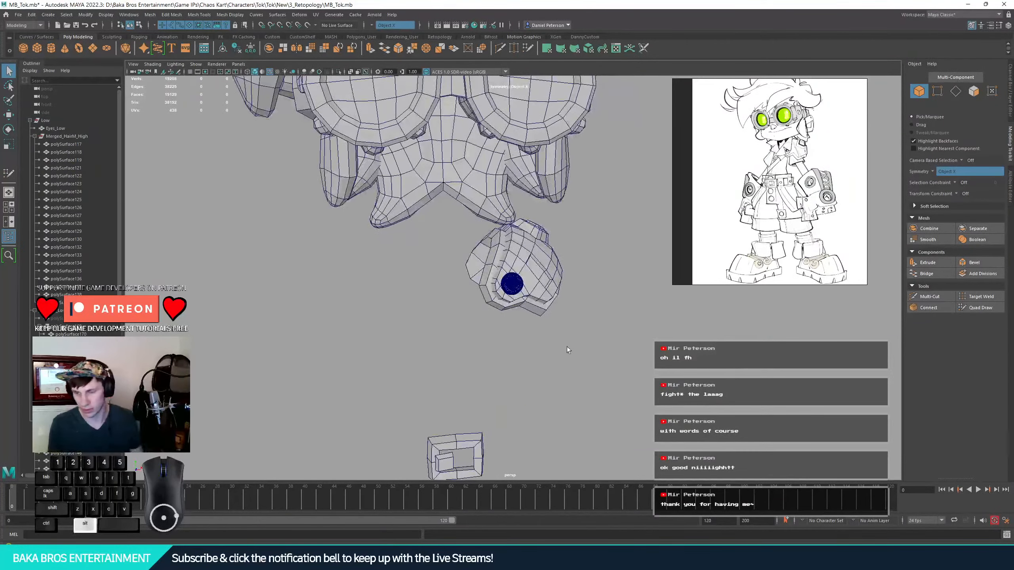
# - Select the dense round rivet on the shoulder armor and examine its mesh against the surrounding armor plates
pyautogui.click(514, 286)
pyautogui.keyDown('alt'); pyautogui.moveTo(587, 300); pyautogui.dragTo(453, 294); pyautogui.keyUp('alt')
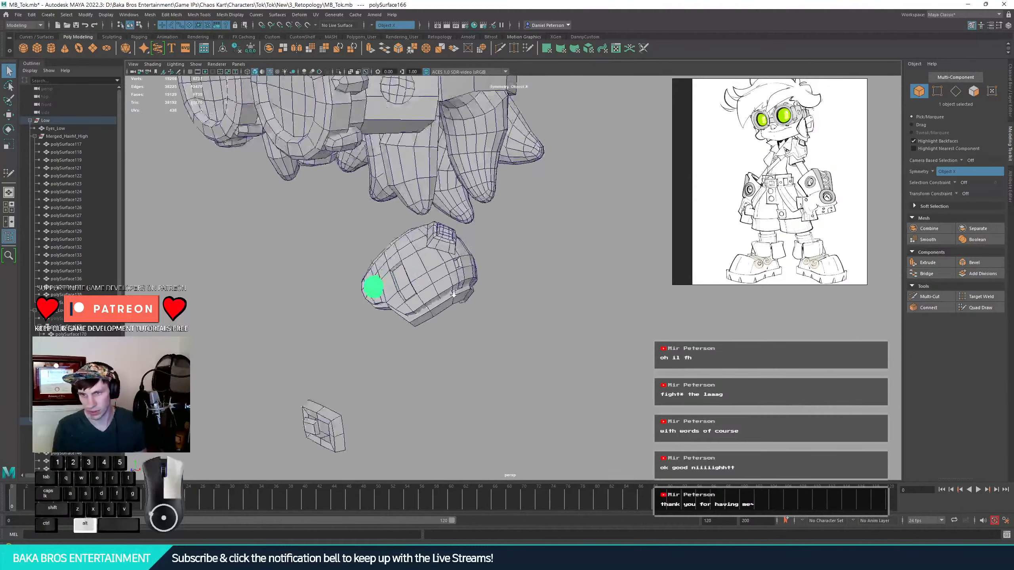
pyautogui.scroll(6, 435, 275)
pyautogui.keyDown('alt'); pyautogui.moveTo(432, 273); pyautogui.dragTo(439, 278, button='middle'); pyautogui.keyUp('alt')
pyautogui.scroll(-5, 439, 277)
pyautogui.keyDown('alt'); pyautogui.moveTo(439, 278); pyautogui.dragTo(419, 393); pyautogui.keyUp('alt')
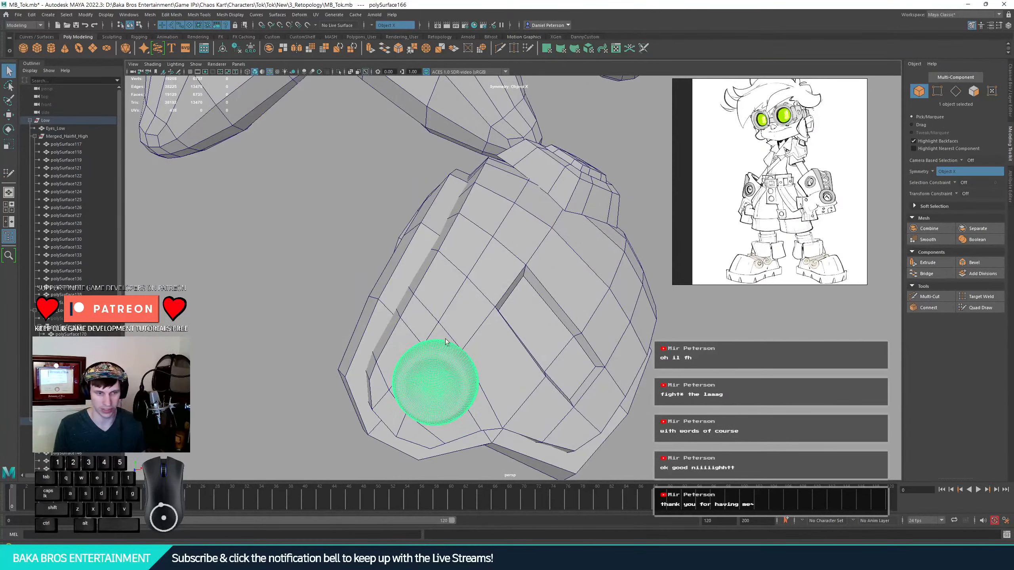
pyautogui.keyDown('alt'); pyautogui.moveTo(542, 328); pyautogui.dragTo(499, 292, button='right'); pyautogui.keyUp('alt')
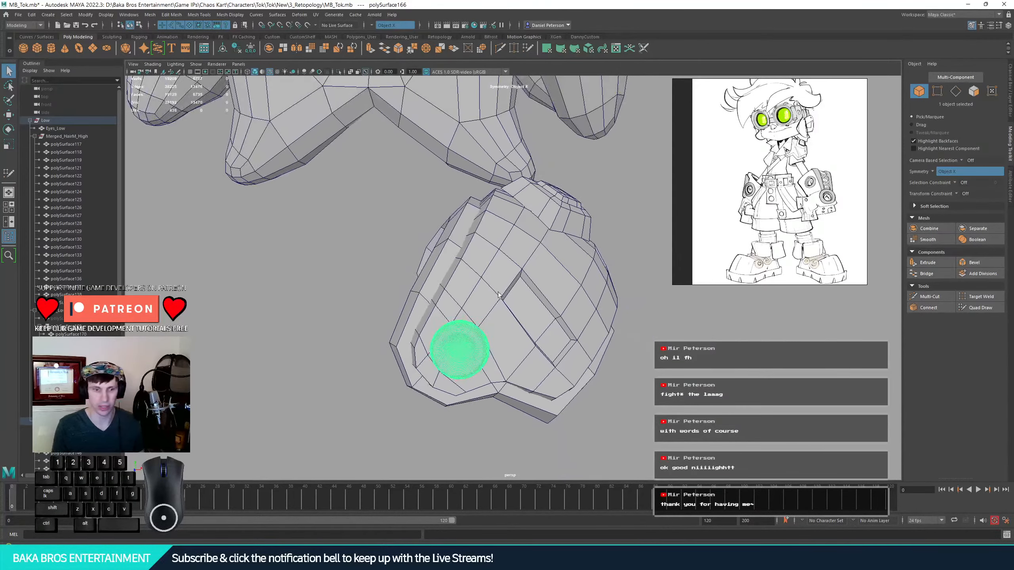
pyautogui.click(639, 320)
pyautogui.keyDown('alt'); pyautogui.moveTo(599, 320); pyautogui.dragTo(495, 319, button='right'); pyautogui.keyUp('alt')
pyautogui.keyDown('alt'); pyautogui.moveTo(611, 320); pyautogui.dragTo(572, 325); pyautogui.keyUp('alt')
pyautogui.keyDown('alt'); pyautogui.moveTo(572, 324); pyautogui.dragTo(379, 281, button='right'); pyautogui.keyUp('alt')
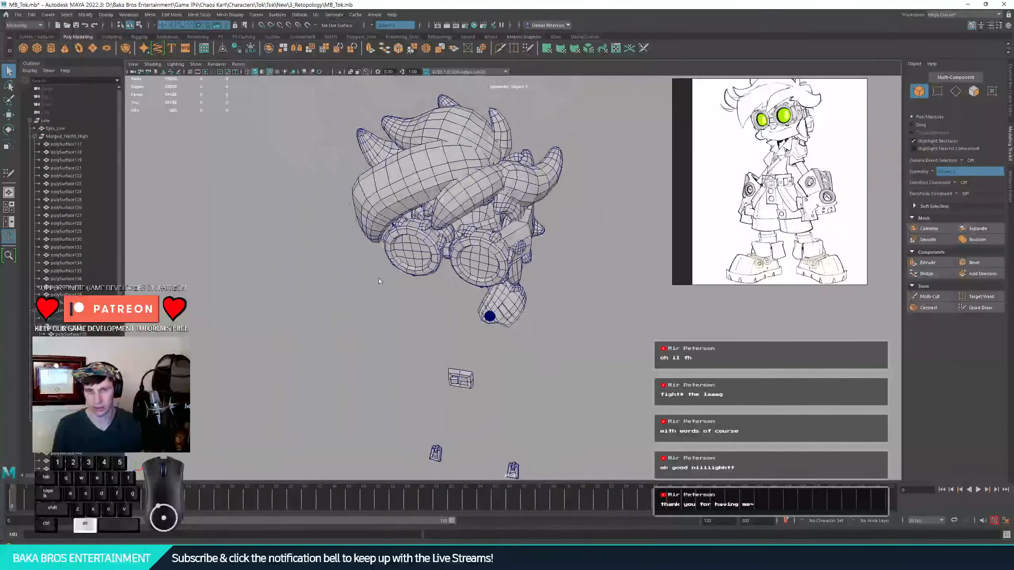
# - Unhide the jacket collar, the body and the remaining low-poly meshes from Eyes_Low through polySurface182
pyautogui.click(52, 318)
pyautogui.keyDown('alt'); pyautogui.moveTo(434, 332); pyautogui.dragTo(446, 321); pyautogui.keyUp('alt')
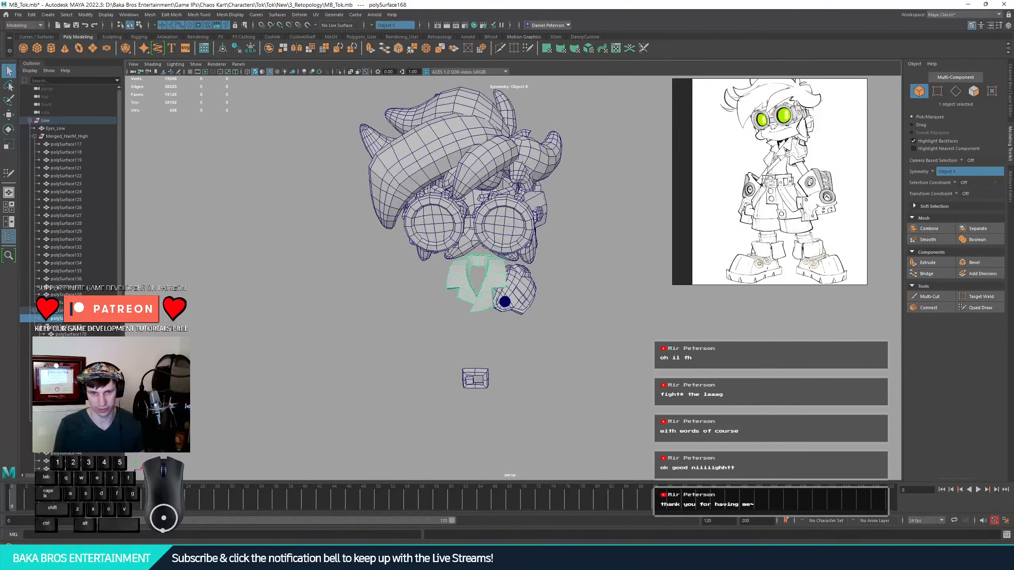
pyautogui.click(52, 413)
pyautogui.hotkey('shift', 'h')
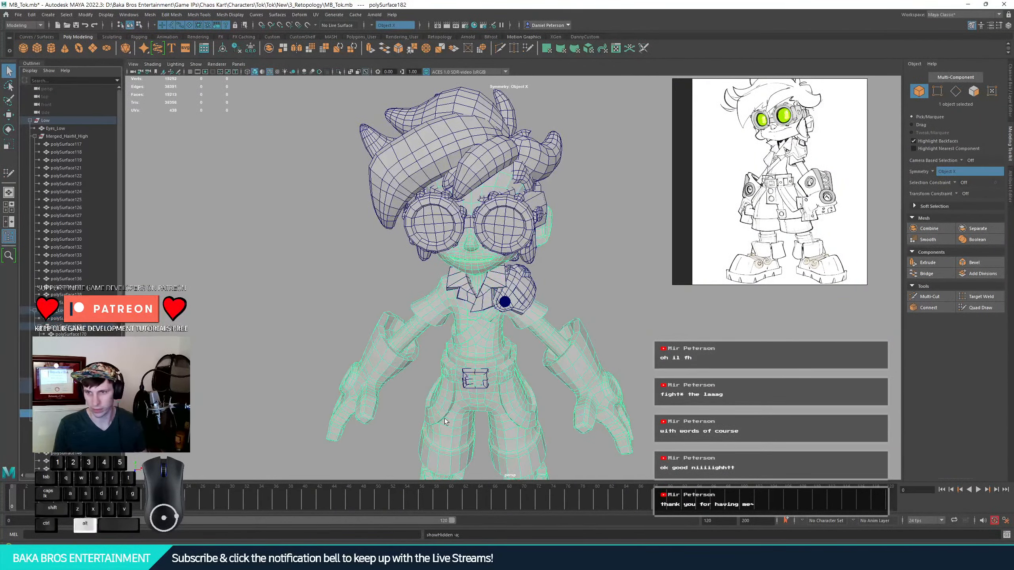
pyautogui.keyDown('alt'); pyautogui.moveTo(446, 423); pyautogui.dragTo(437, 393); pyautogui.keyUp('alt')
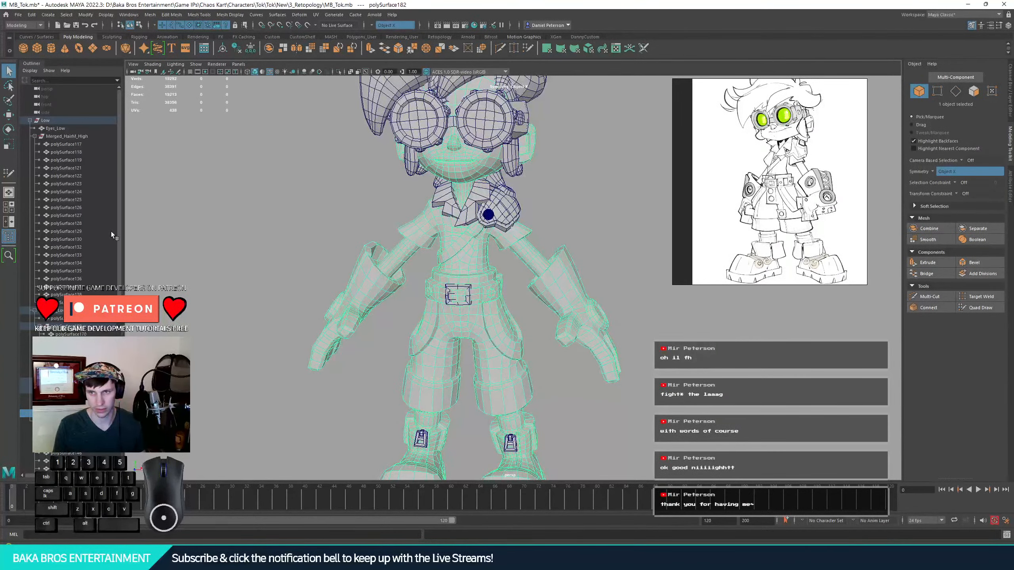
pyautogui.keyDown('shift'); pyautogui.click(72, 127); pyautogui.keyUp('shift')
pyautogui.keyDown('alt'); pyautogui.moveTo(416, 162); pyautogui.dragTo(507, 236); pyautogui.keyUp('alt')
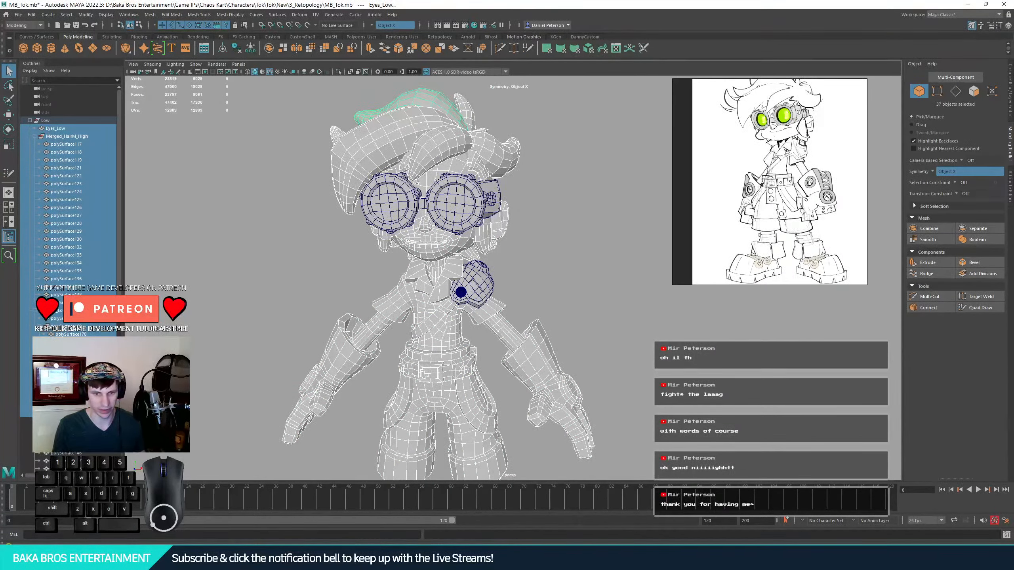
# - Check in the scene hierarchy which goggle and shoulder parts belong to the Armor_Low group
pyautogui.scroll(-5, 70, 319)
pyautogui.click(68, 343)
pyautogui.moveTo(68, 318); pyautogui.dragTo(68, 310)
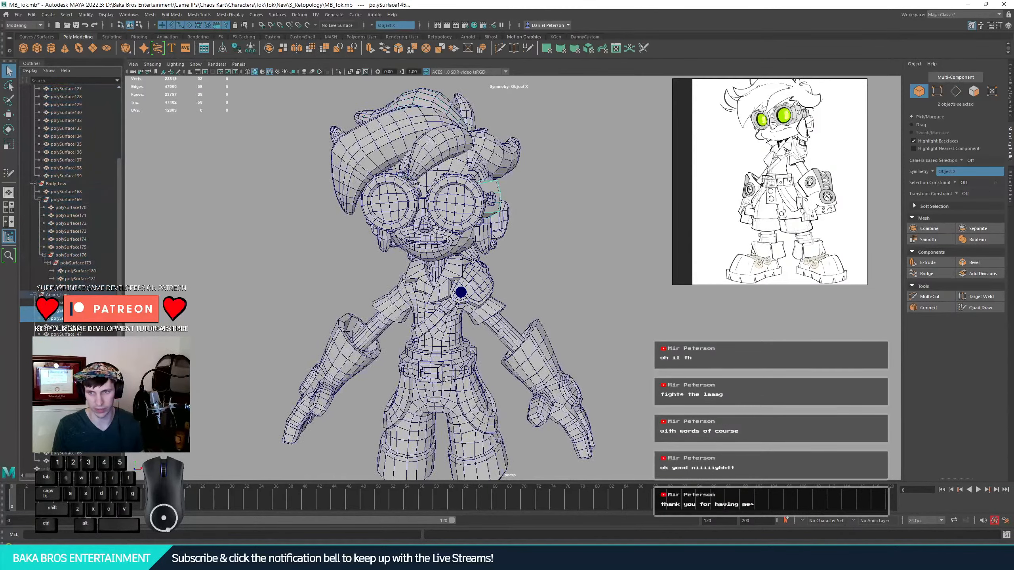
pyautogui.click(63, 421)
pyautogui.click(71, 295)
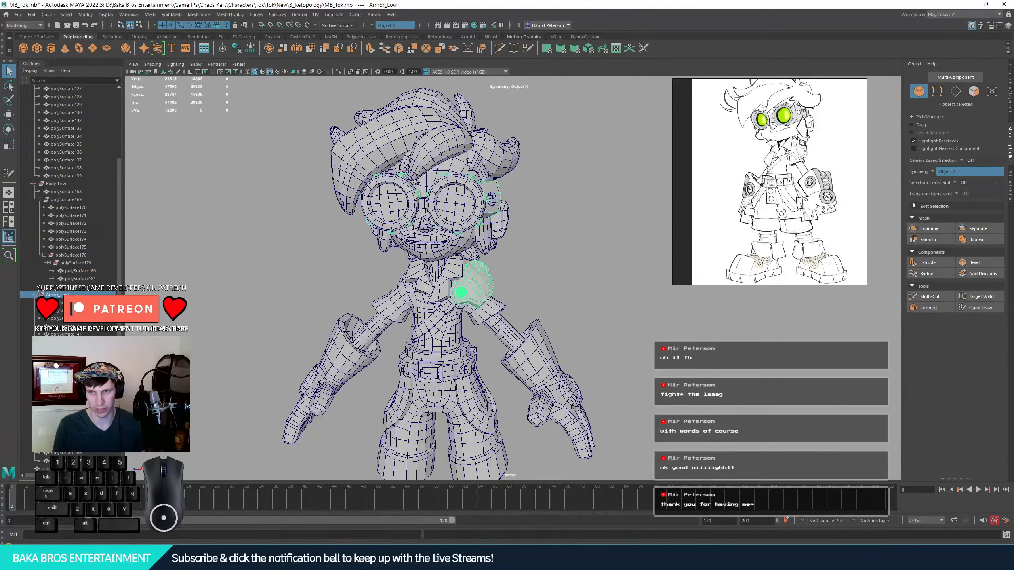
pyautogui.keyDown('alt'); pyautogui.moveTo(362, 303); pyautogui.dragTo(322, 298); pyautogui.keyUp('alt')
pyautogui.keyDown('alt'); pyautogui.moveTo(323, 298); pyautogui.dragTo(266, 195, button='right'); pyautogui.keyUp('alt')
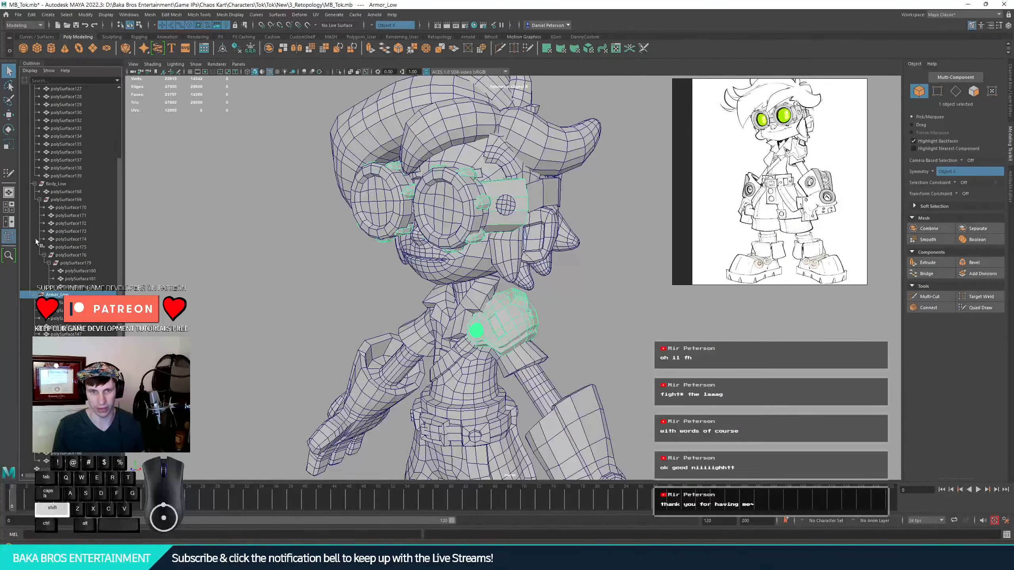
pyautogui.scroll(-3, 44, 190)
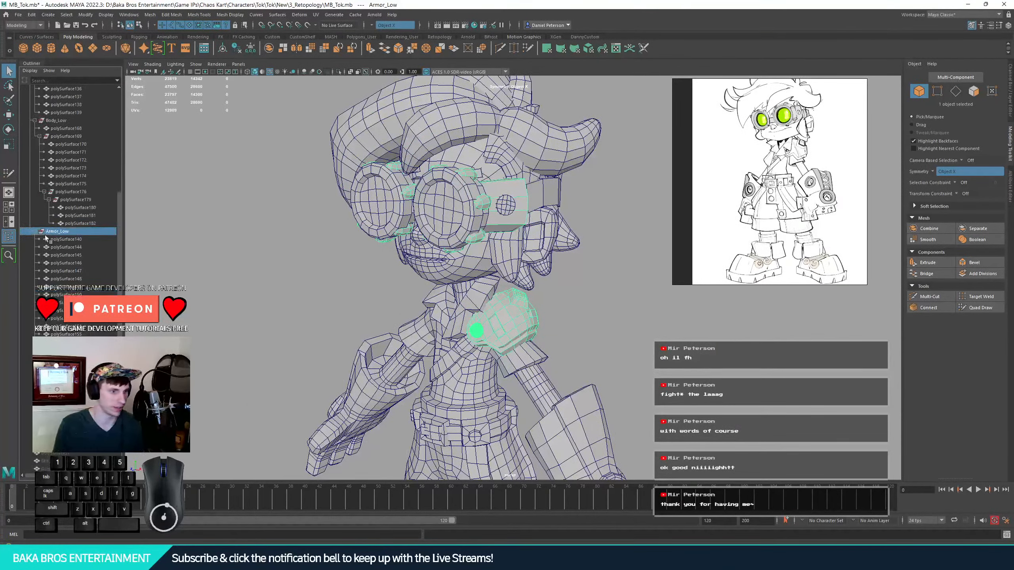
# - Select every mesh in the Low group and save the scene
pyautogui.click(476, 331)
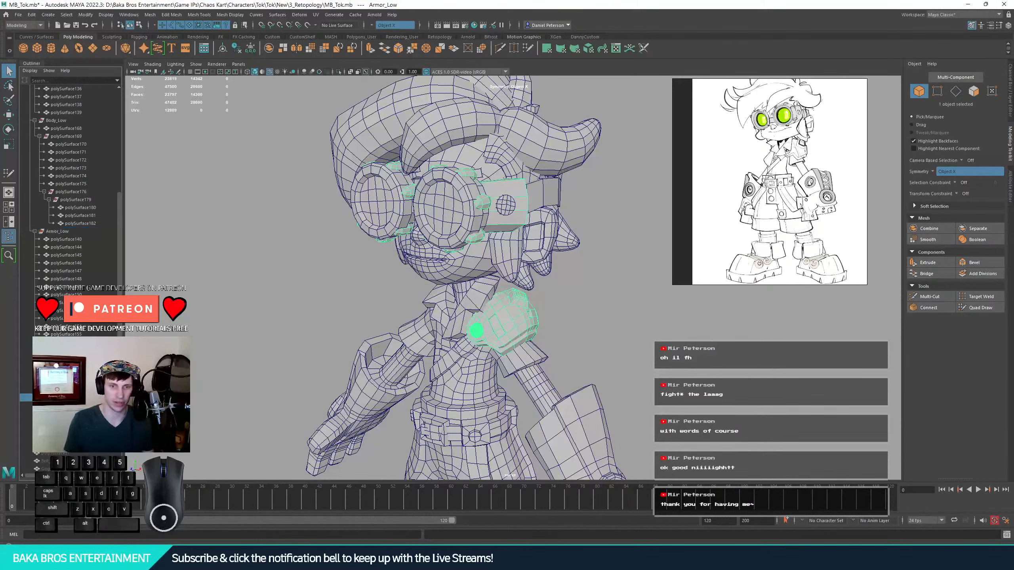
pyautogui.click(68, 122)
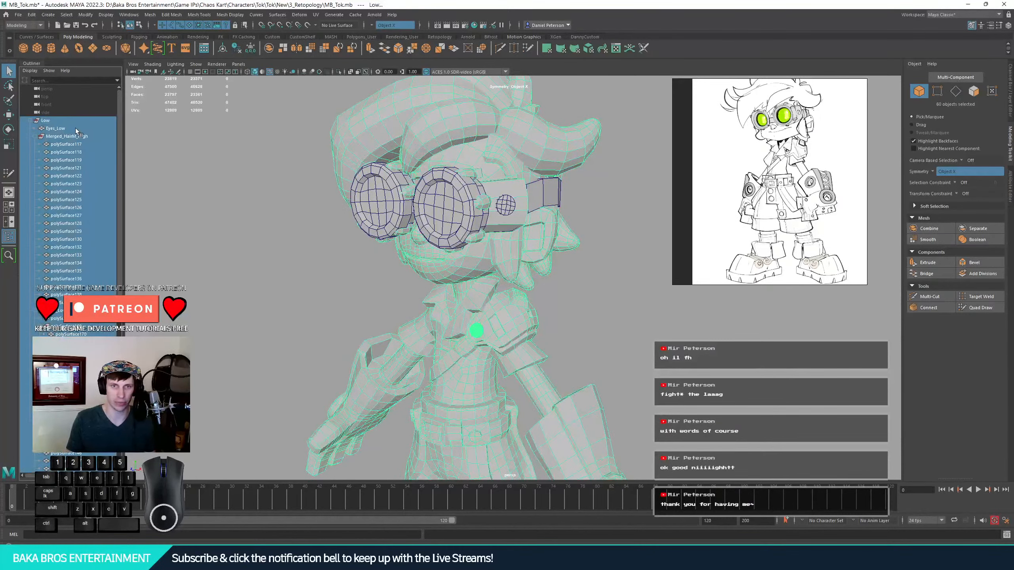
pyautogui.hotkey('ctrl', 's')
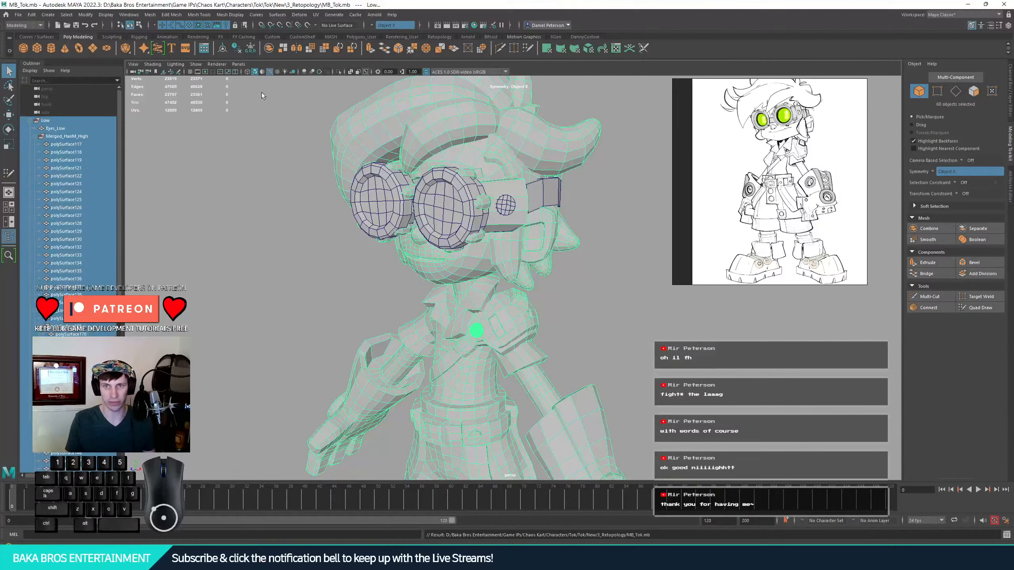
# - Combine the selected low-poly meshes into one mesh and delete all construction history
pyautogui.click(271, 50)
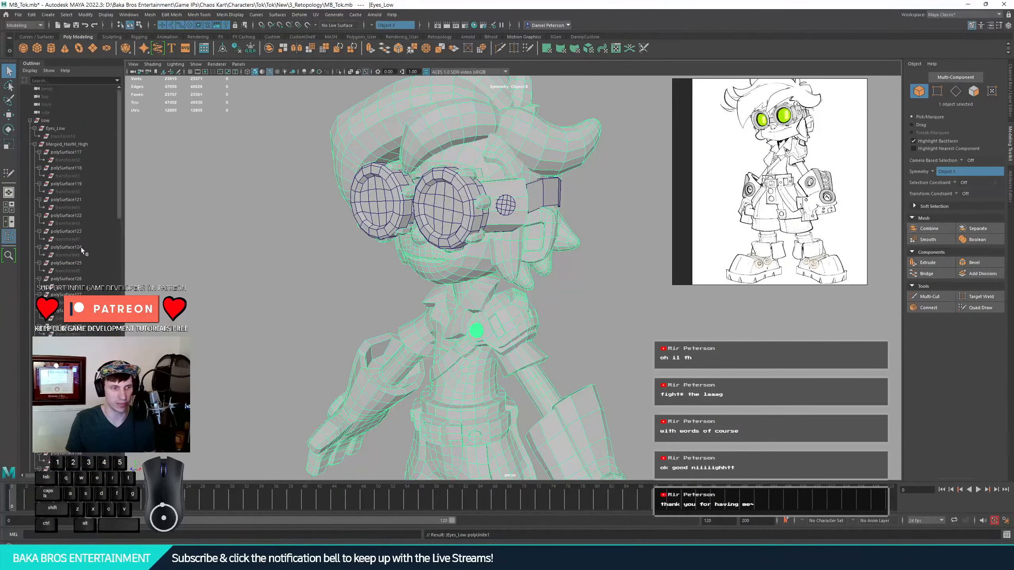
pyautogui.click(32, 14)
pyautogui.moveTo(81, 119)
pyautogui.click(179, 117)
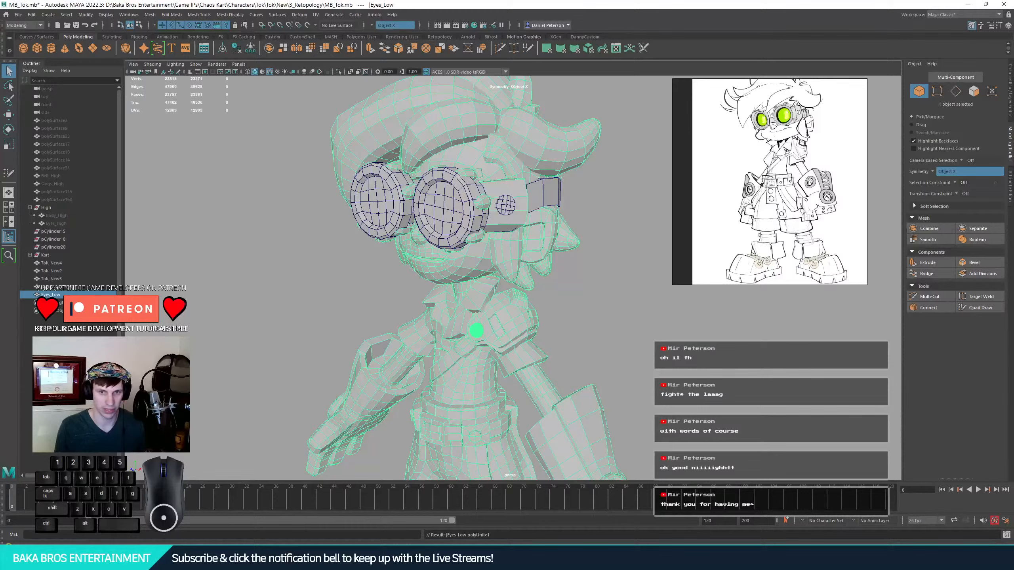
# - Merge the inner vertices on the front face of the goggles' round side disc into one centre vertex
pyautogui.scroll(-3, 480, 222)
pyautogui.moveTo(388, 133); pyautogui.dragTo(633, 340)
pyautogui.keyDown('alt'); pyautogui.moveTo(332, 223); pyautogui.dragTo(383, 253); pyautogui.keyUp('alt')
pyautogui.keyDown('alt'); pyautogui.moveTo(382, 253); pyautogui.dragTo(530, 228, button='right'); pyautogui.keyUp('alt')
pyautogui.keyDown('alt'); pyautogui.moveTo(530, 228); pyautogui.dragTo(491, 393, button='middle'); pyautogui.keyUp('alt')
pyautogui.keyDown('alt'); pyautogui.moveTo(491, 393); pyautogui.dragTo(478, 387); pyautogui.keyUp('alt')
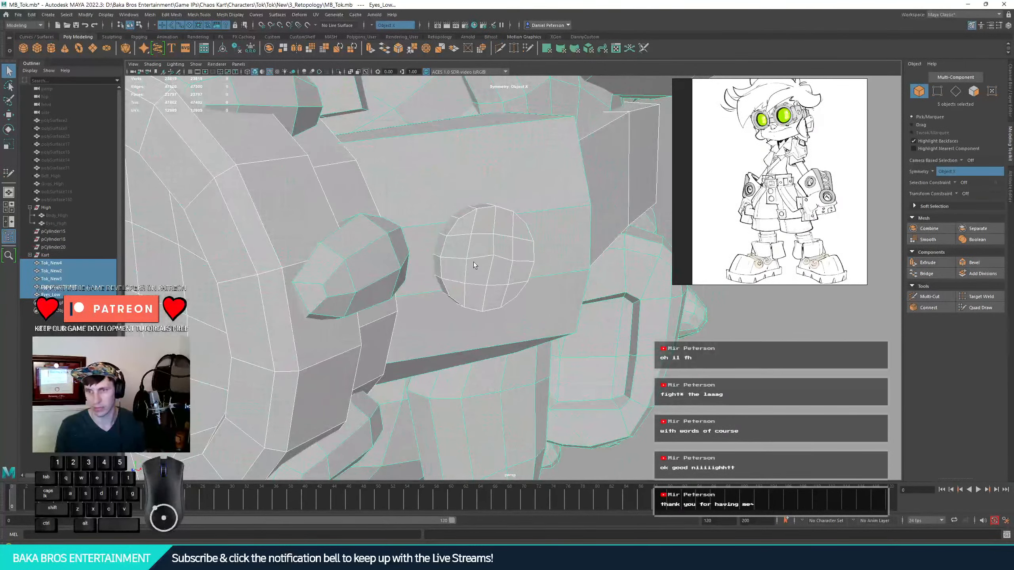
pyautogui.moveTo(474, 262); pyautogui.dragTo(437, 264, button='right')
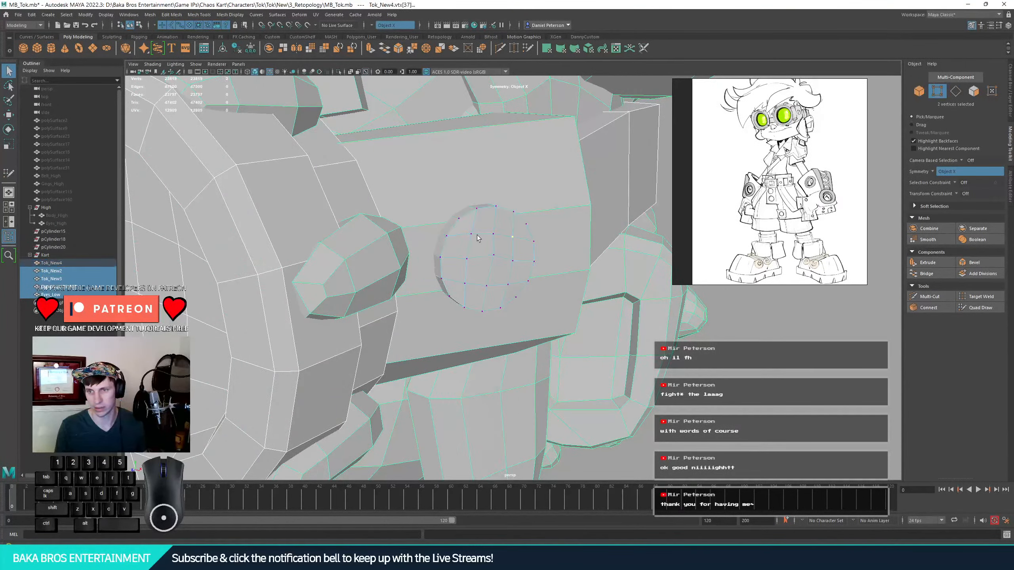
pyautogui.click(494, 235)
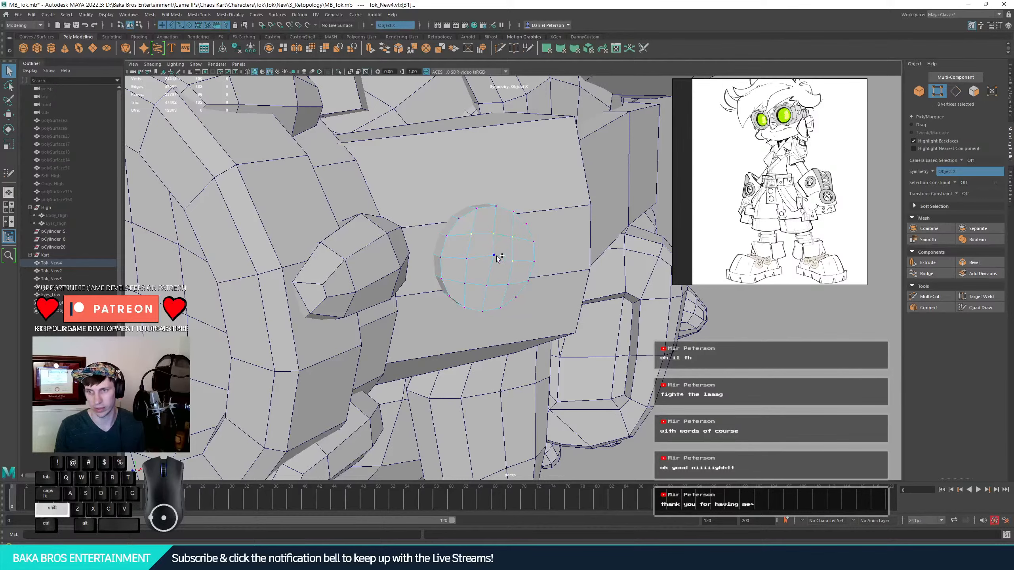
pyautogui.keyDown('shift'); pyautogui.click(467, 257); pyautogui.keyUp('shift')
pyautogui.keyDown('shift'); pyautogui.click(471, 286); pyautogui.keyUp('shift')
pyautogui.keyDown('shift'); pyautogui.click(504, 285); pyautogui.keyUp('shift')
pyautogui.keyDown('shift'); pyautogui.moveTo(491, 266); pyautogui.dragTo(254, 217, button='right'); pyautogui.keyUp('shift')
pyautogui.keyDown('alt'); pyautogui.moveTo(254, 216); pyautogui.dragTo(297, 237); pyautogui.keyUp('alt')
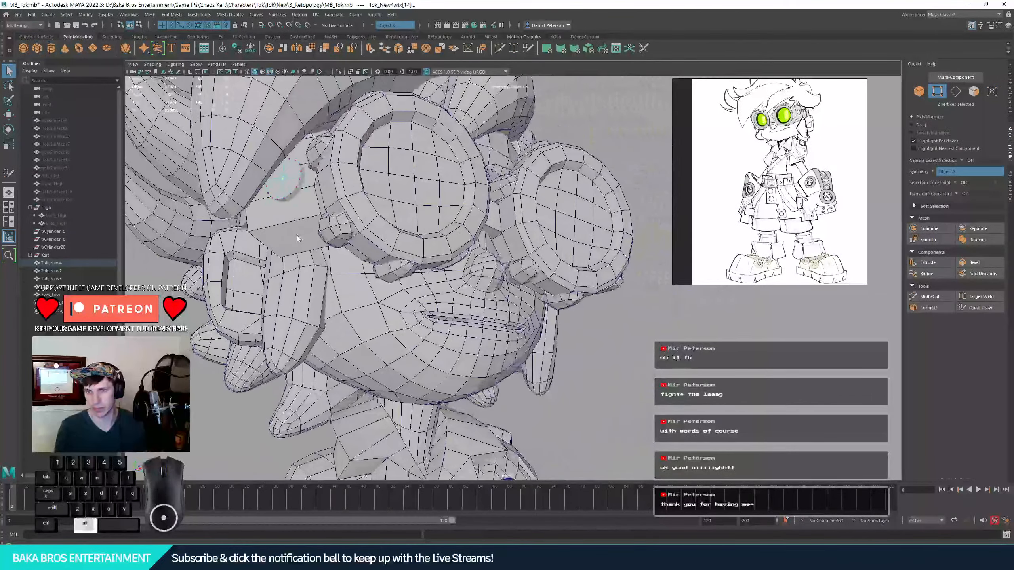
# - Return to object selection and hide everything except the goggles' side disc mesh
pyautogui.moveTo(297, 187); pyautogui.dragTo(332, 174, button='right')
pyautogui.keyDown('alt'); pyautogui.moveTo(410, 240); pyautogui.dragTo(432, 319); pyautogui.keyUp('alt')
pyautogui.click(615, 339)
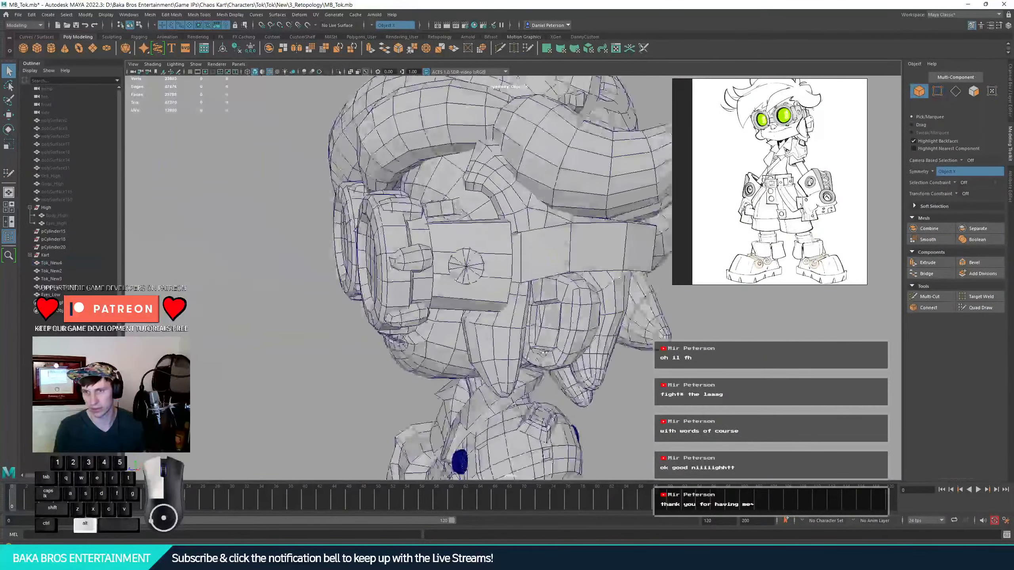
pyautogui.keyDown('alt'); pyautogui.moveTo(431, 320); pyautogui.dragTo(531, 312, button='right'); pyautogui.keyUp('alt')
pyautogui.keyDown('alt'); pyautogui.moveTo(419, 295); pyautogui.dragTo(379, 320); pyautogui.keyUp('alt')
pyautogui.keyDown('alt'); pyautogui.moveTo(379, 319); pyautogui.dragTo(453, 341, button='middle'); pyautogui.keyUp('alt')
pyautogui.click(452, 342)
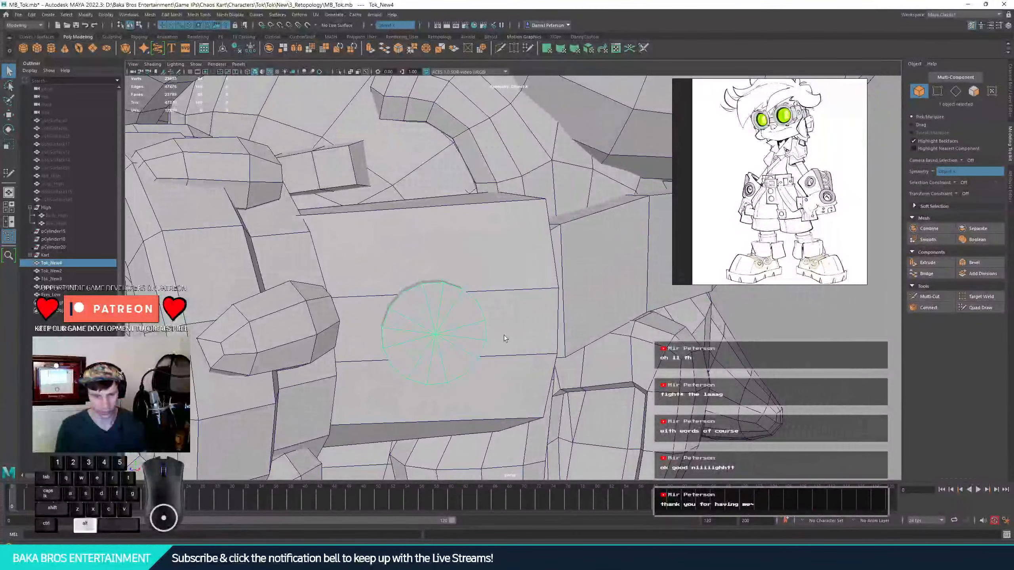
pyautogui.hotkey('alt', 'h')
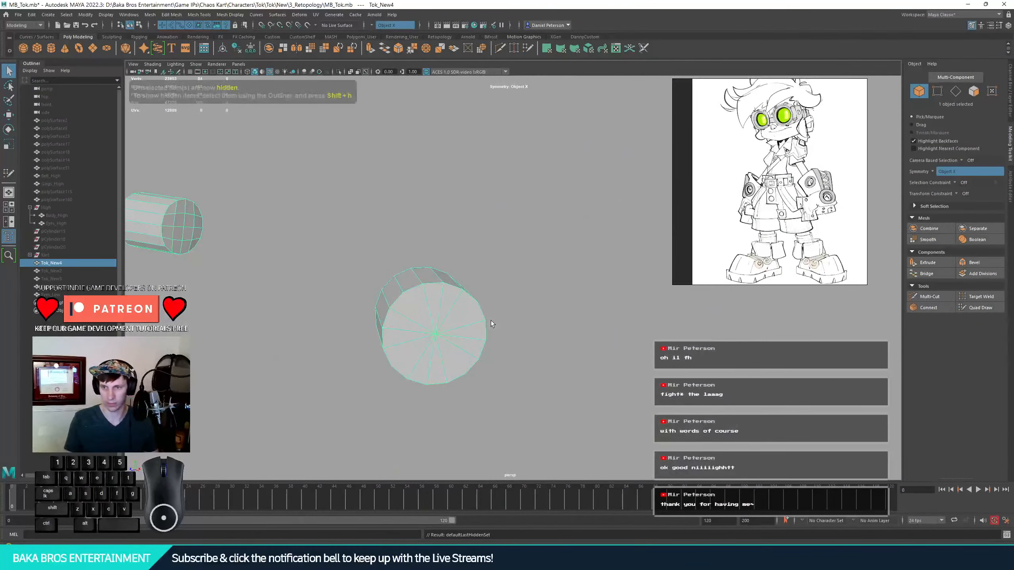
# - Merge the inner grid vertices on the back caps of the side disc cylinders to their centres with symmetry on
pyautogui.keyDown('alt'); pyautogui.moveTo(492, 321); pyautogui.dragTo(432, 324); pyautogui.keyUp('alt')
pyautogui.keyDown('alt'); pyautogui.moveTo(432, 325); pyautogui.dragTo(359, 325, button='middle'); pyautogui.keyUp('alt')
pyautogui.keyDown('alt'); pyautogui.moveTo(360, 325); pyautogui.dragTo(479, 355, button='right'); pyautogui.keyUp('alt')
pyautogui.keyDown('alt'); pyautogui.moveTo(479, 356); pyautogui.dragTo(528, 319); pyautogui.keyUp('alt')
pyautogui.moveTo(527, 318); pyautogui.dragTo(528, 345, button='right')
pyautogui.moveTo(519, 286)
pyautogui.mouseDown()
pyautogui.moveTo(475, 288)
pyautogui.moveTo(447, 332)
pyautogui.moveTo(499, 383)
pyautogui.moveTo(534, 324)
pyautogui.moveTo(519, 359)
pyautogui.moveTo(546, 363)
pyautogui.mouseUp()
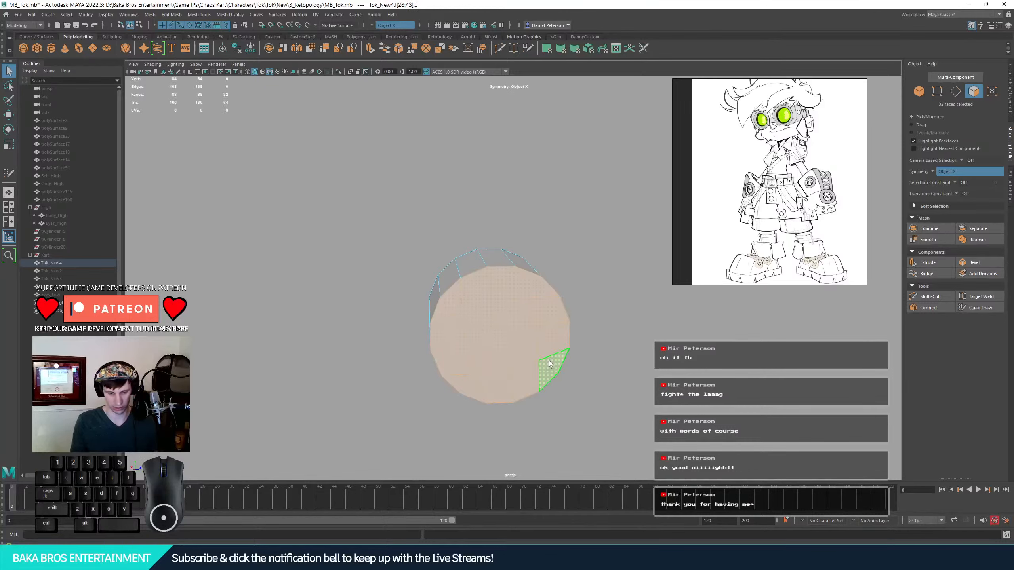
pyautogui.click(571, 279)
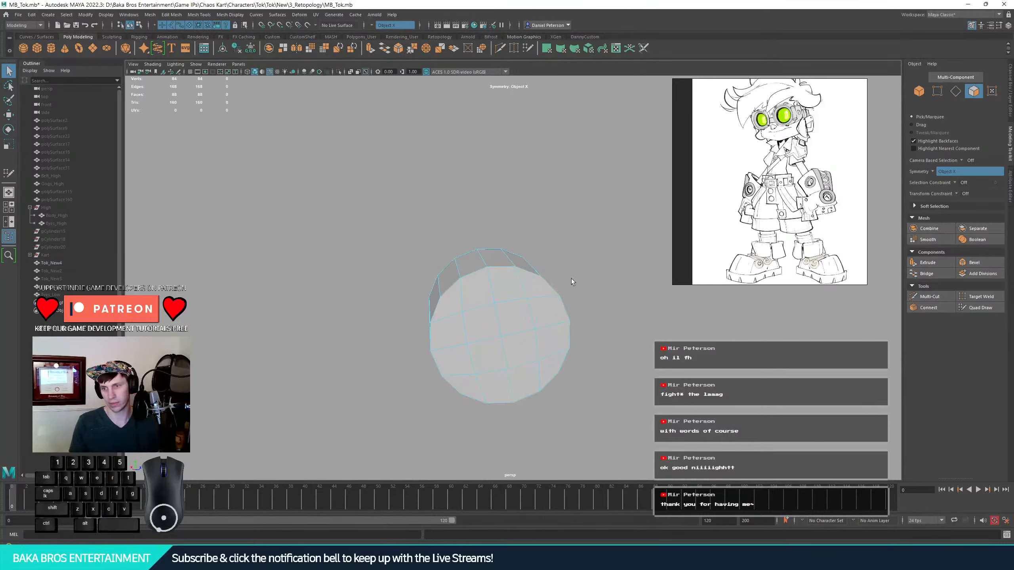
pyautogui.moveTo(557, 306); pyautogui.dragTo(515, 306, button='right')
pyautogui.press('Tab')
pyautogui.moveTo(502, 313); pyautogui.dragTo(527, 301)
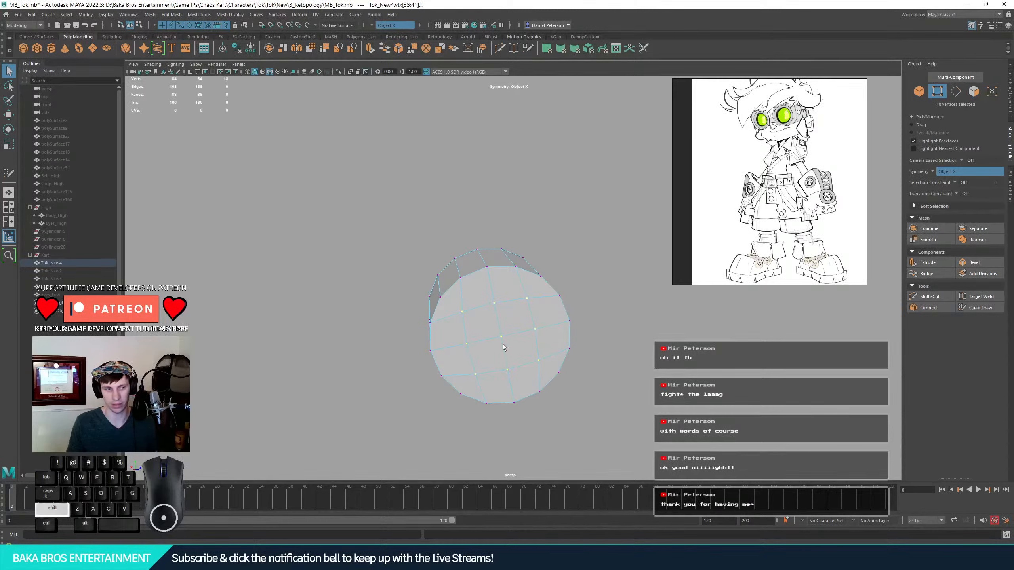
pyautogui.keyDown('shift'); pyautogui.moveTo(502, 344); pyautogui.dragTo(507, 305, button='right'); pyautogui.keyUp('shift')
pyautogui.click(578, 212)
pyautogui.moveTo(526, 257)
pyautogui.mouseDown(button='right')
pyautogui.moveTo(569, 222)
pyautogui.moveTo(522, 240)
pyautogui.mouseUp(button='right')
# - Check both side disc cylinders and unhide the combined low-poly character mesh Eyes_Low
pyautogui.keyDown('alt'); pyautogui.moveTo(522, 241); pyautogui.dragTo(375, 237); pyautogui.keyUp('alt')
pyautogui.keyDown('alt'); pyautogui.moveTo(374, 237); pyautogui.dragTo(439, 224, button='middle'); pyautogui.keyUp('alt')
pyautogui.keyDown('alt'); pyautogui.moveTo(439, 224); pyautogui.dragTo(284, 198, button='right'); pyautogui.keyUp('alt')
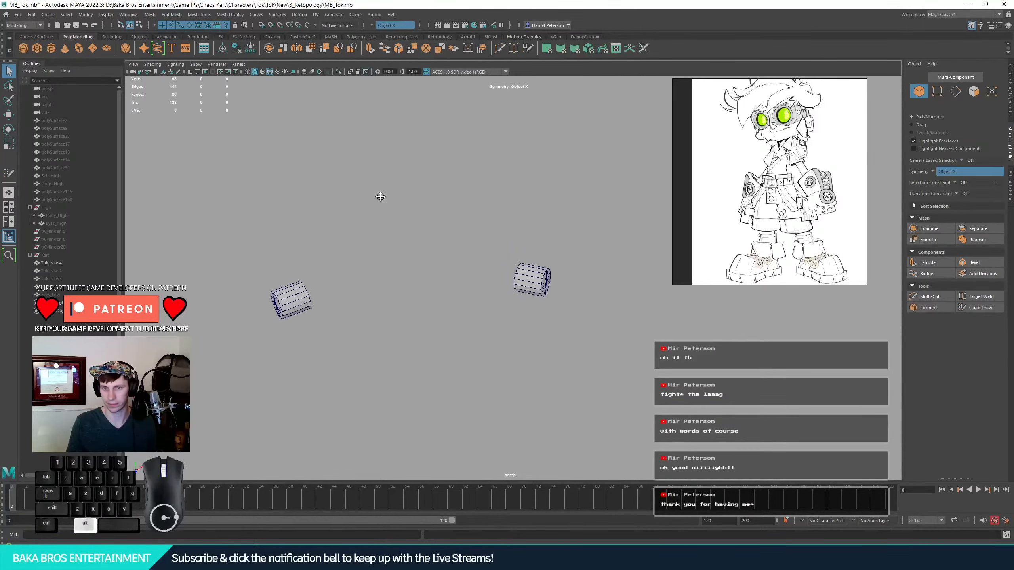
pyautogui.keyDown('alt'); pyautogui.moveTo(380, 196); pyautogui.dragTo(529, 226); pyautogui.keyUp('alt')
pyautogui.click(608, 343)
pyautogui.keyDown('alt'); pyautogui.moveTo(608, 343); pyautogui.dragTo(513, 271); pyautogui.keyUp('alt')
pyautogui.click(51, 295)
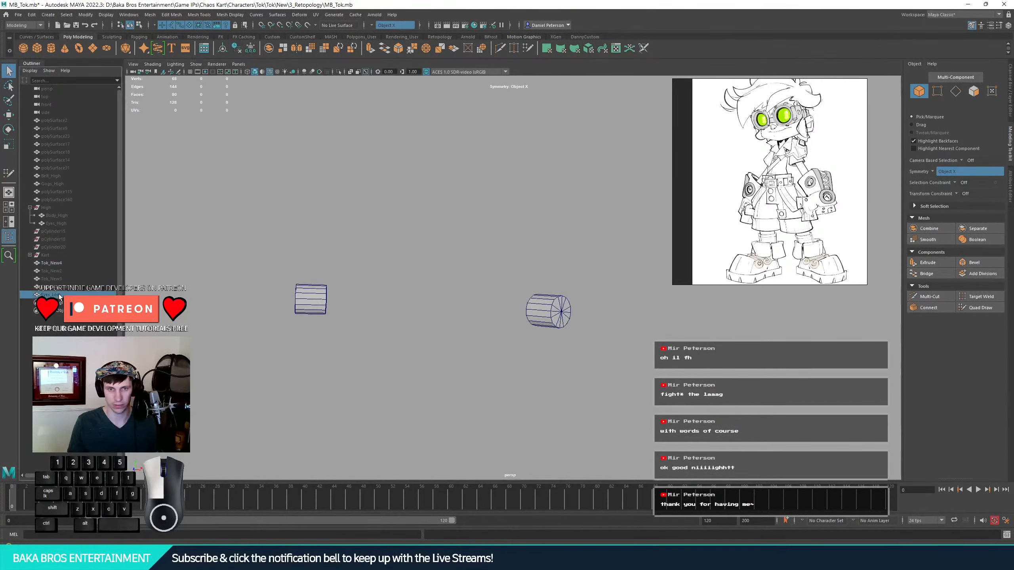
pyautogui.hotkey('shift', 'h')
# - Combine the side disc mesh Tok_New4 with the character mesh Eyes_Low and delete all construction history
pyautogui.keyDown('alt'); pyautogui.moveTo(334, 281); pyautogui.dragTo(479, 338, button='right'); pyautogui.keyUp('alt')
pyautogui.click(610, 341)
pyautogui.keyDown('alt'); pyautogui.moveTo(609, 343); pyautogui.dragTo(537, 332, button='right'); pyautogui.keyUp('alt')
pyautogui.keyDown('alt'); pyautogui.moveTo(537, 332); pyautogui.dragTo(501, 319); pyautogui.keyUp('alt')
pyautogui.keyDown('shift'); pyautogui.click(500, 318); pyautogui.keyUp('shift')
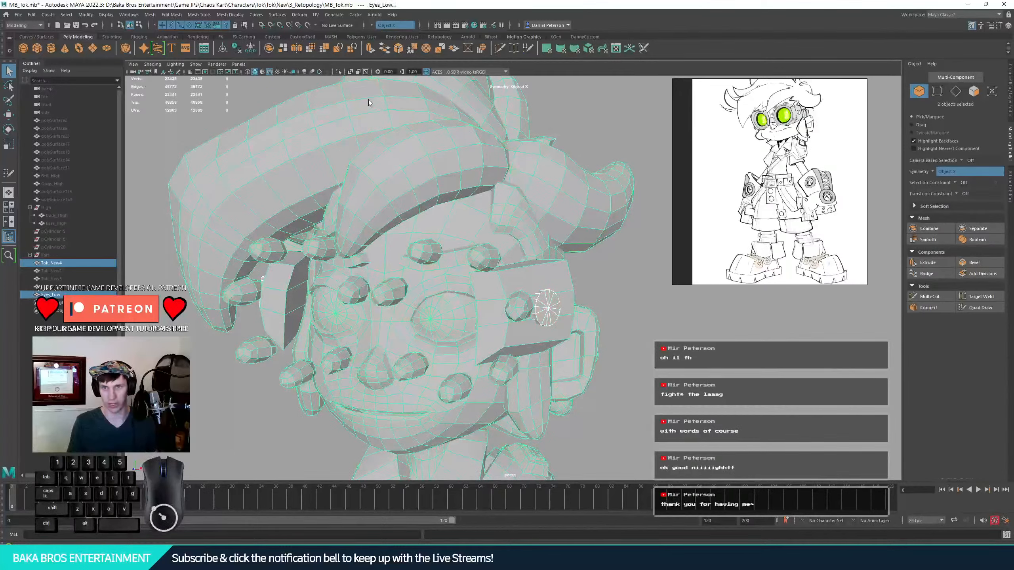
pyautogui.click(268, 52)
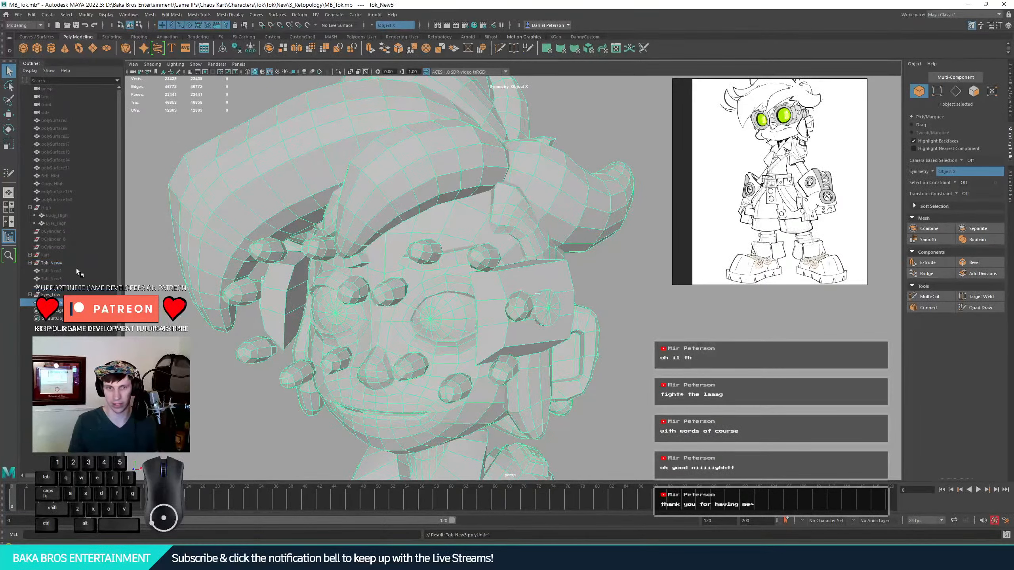
pyautogui.click(30, 14)
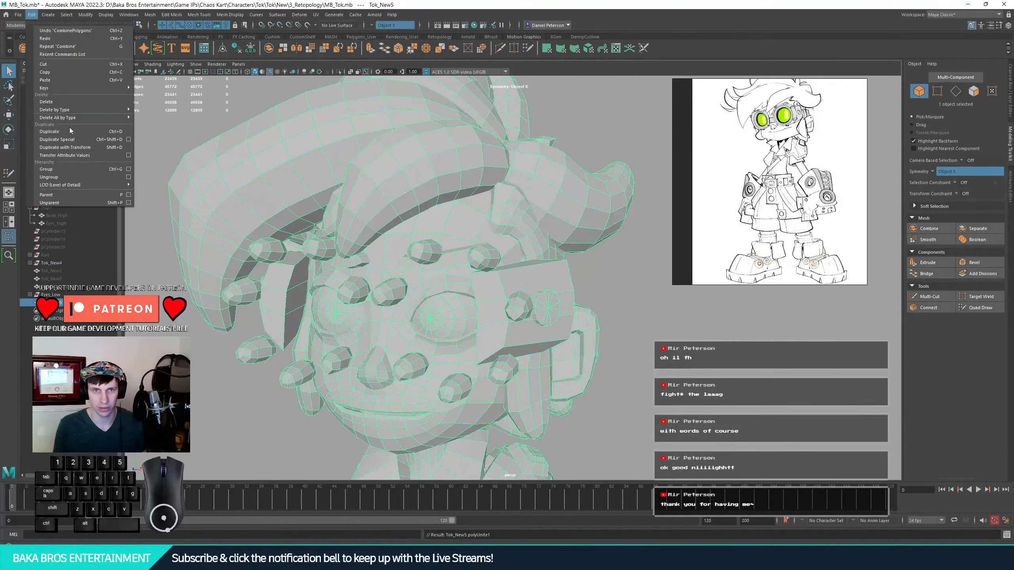
pyautogui.moveTo(121, 118)
pyautogui.click(167, 126)
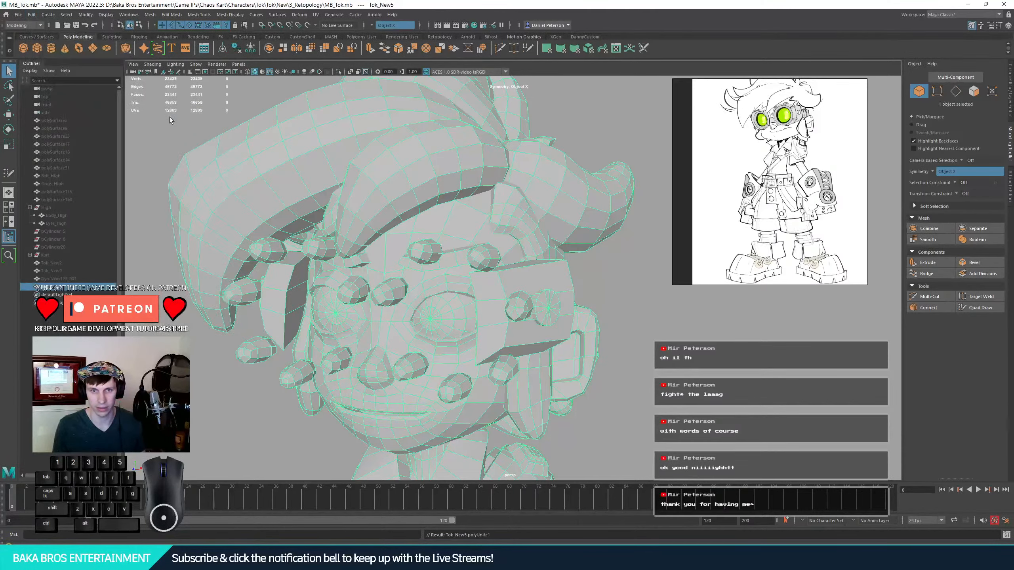
# - Unhide the goggle strap mesh Tok_New2 on the character's head
pyautogui.click(50, 262)
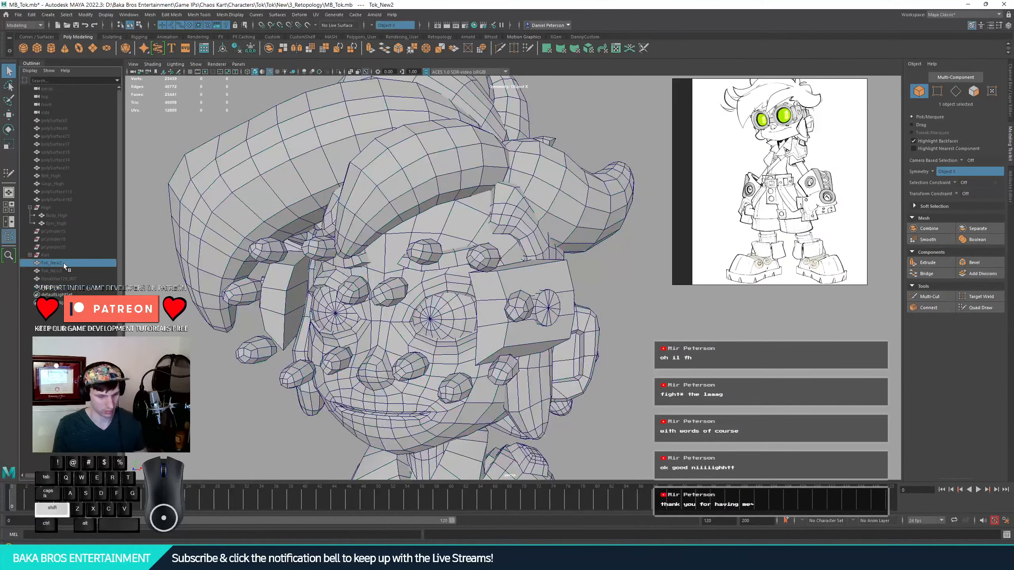
pyautogui.hotkey('ctrl', 'z')
pyautogui.keyDown('alt'); pyautogui.moveTo(474, 331); pyautogui.dragTo(494, 316); pyautogui.keyUp('alt')
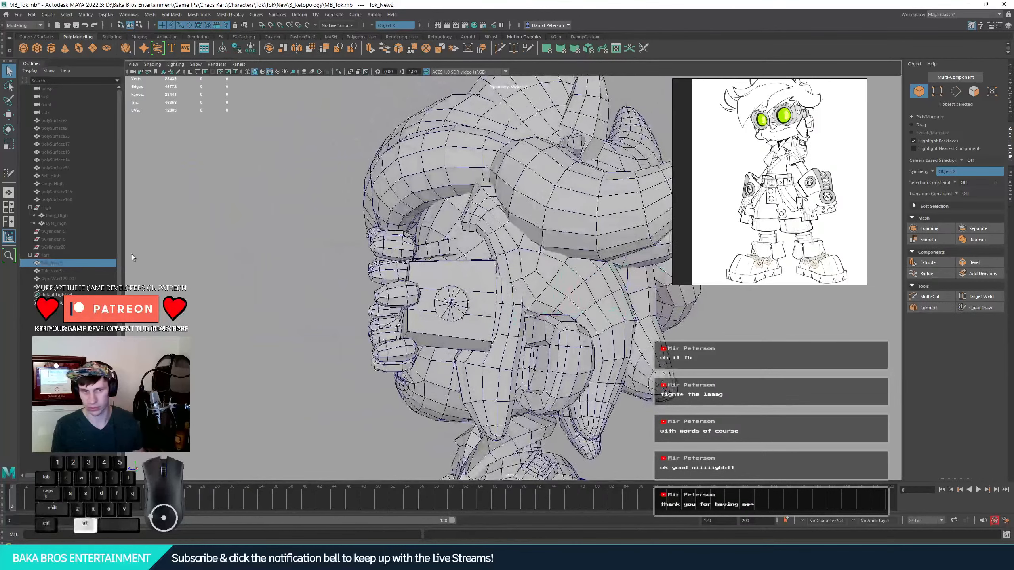
pyautogui.hotkey('shift', 'h')
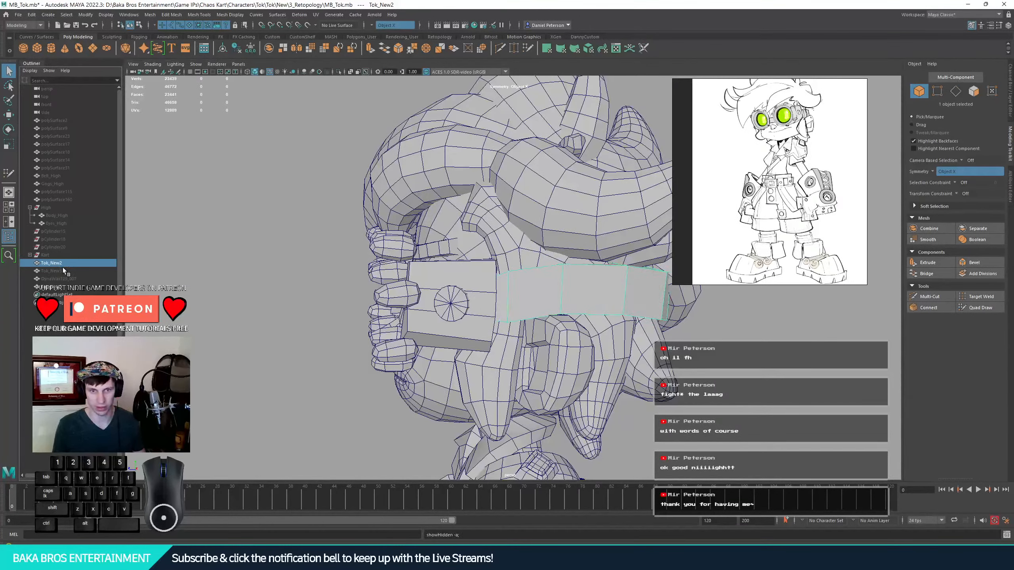
pyautogui.keyDown('ctrl'); pyautogui.click(74, 278); pyautogui.keyUp('ctrl')
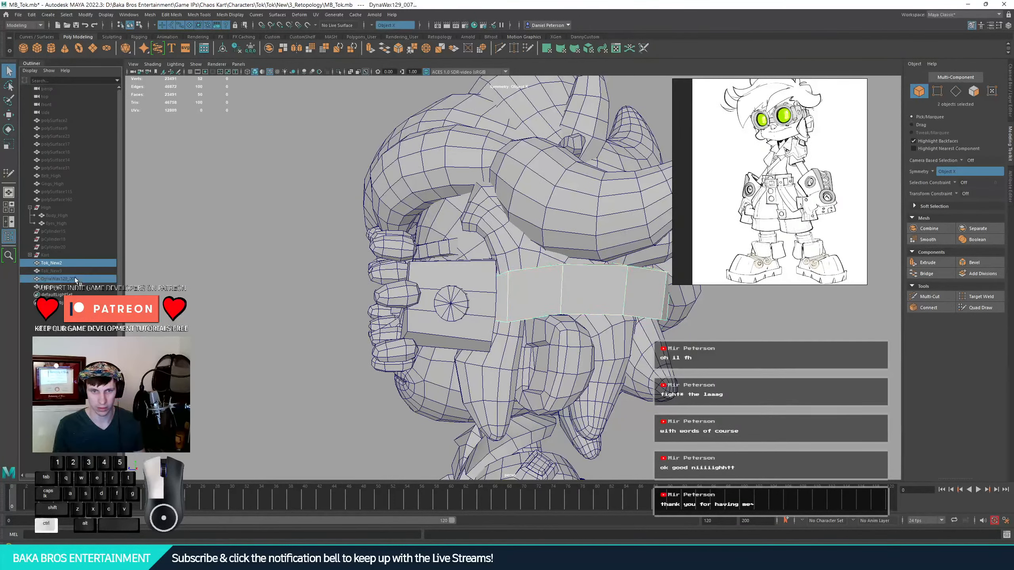
pyautogui.keyDown('alt'); pyautogui.moveTo(399, 279); pyautogui.dragTo(439, 280); pyautogui.keyUp('alt')
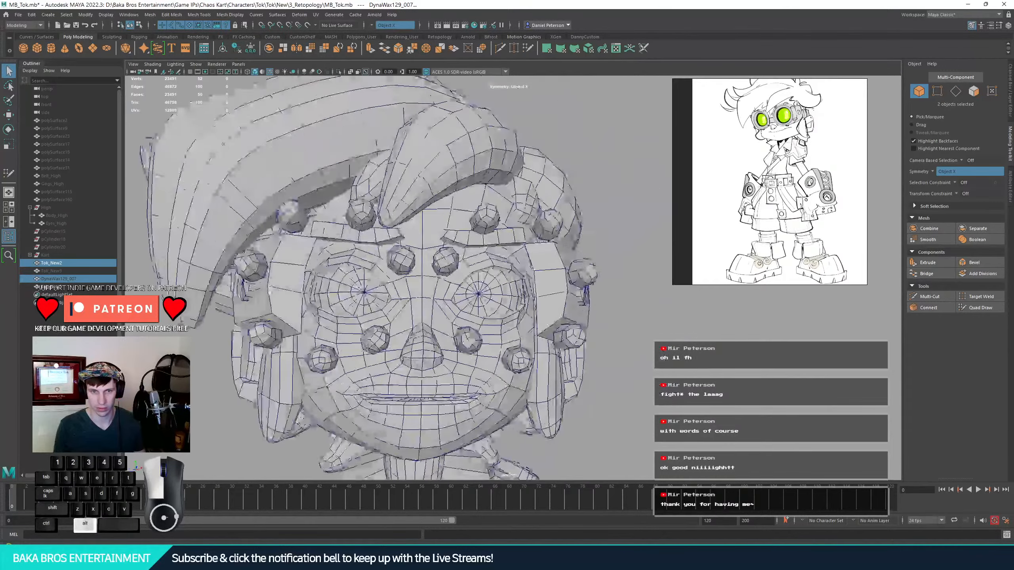
# - Check the hidden mesh Tok_New3 against the character's head and delete it
pyautogui.click(66, 271)
pyautogui.keyDown('alt'); pyautogui.moveTo(280, 295); pyautogui.dragTo(362, 297); pyautogui.keyUp('alt')
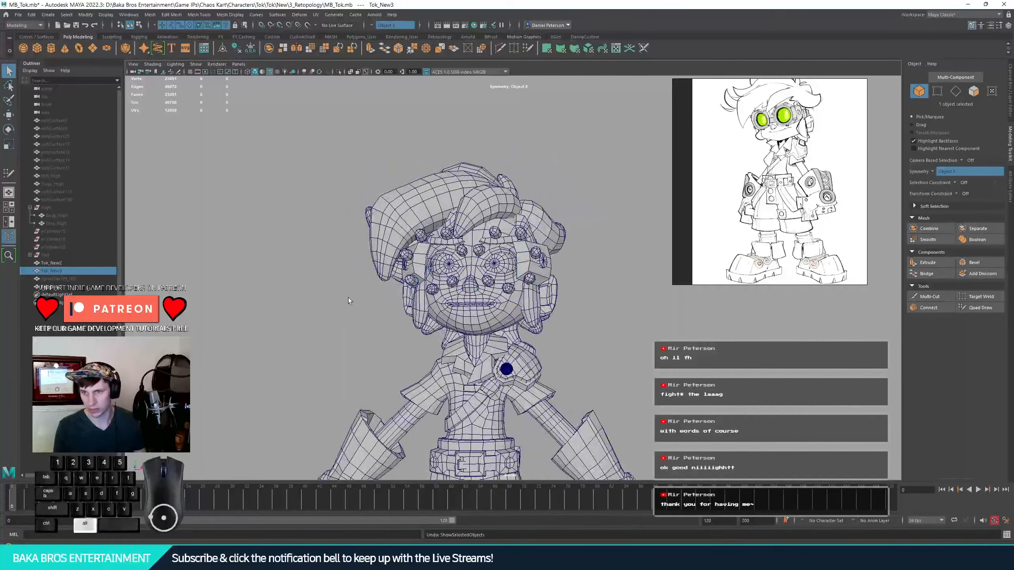
pyautogui.keyDown('alt'); pyautogui.moveTo(348, 298); pyautogui.dragTo(280, 288, button='right'); pyautogui.keyUp('alt')
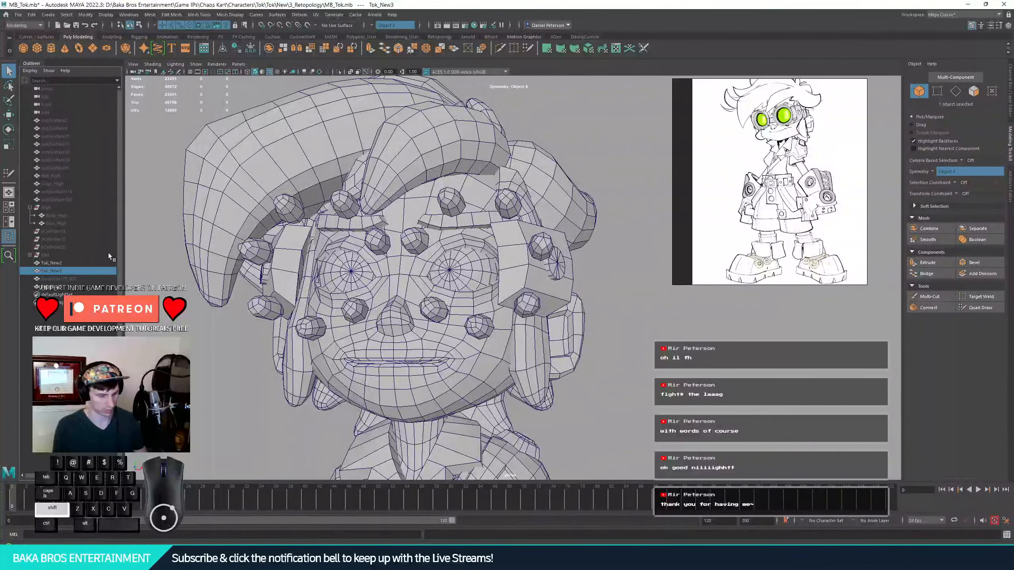
pyautogui.keyDown('alt'); pyautogui.moveTo(355, 292); pyautogui.dragTo(290, 300); pyautogui.keyUp('alt')
pyautogui.press('w')
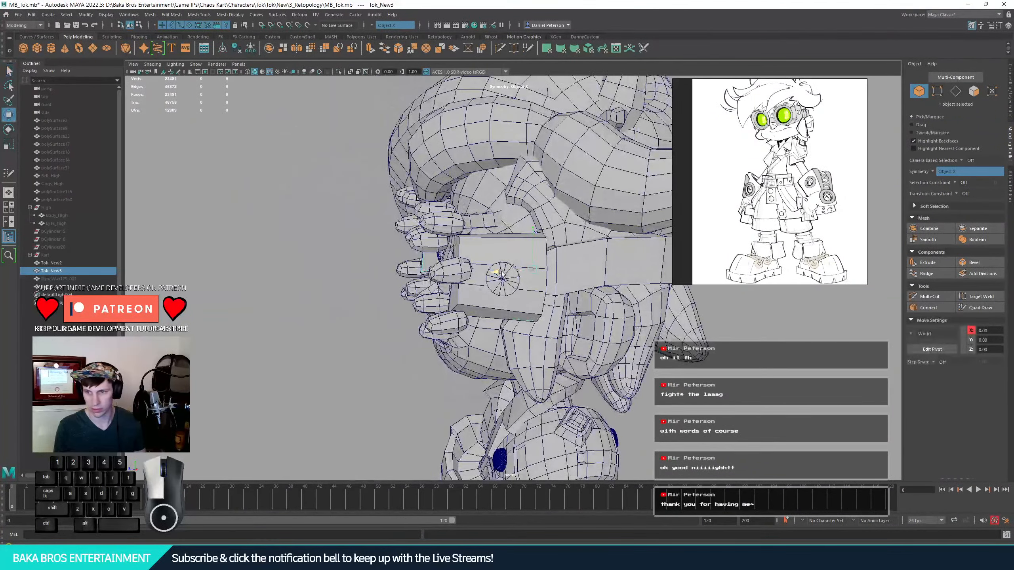
pyautogui.moveTo(331, 216); pyautogui.dragTo(408, 288)
pyautogui.hotkey('ctrl', 'z')
pyautogui.press('Delete')
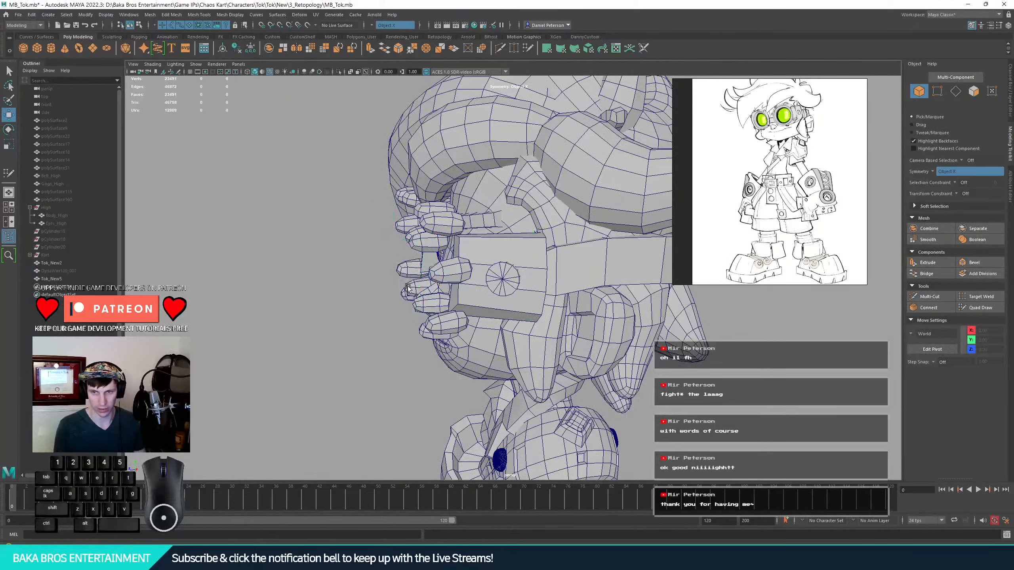
# - Unhide the goggle frame mesh DynaWax129_007 in front of the character's eyes
pyautogui.click(59, 271)
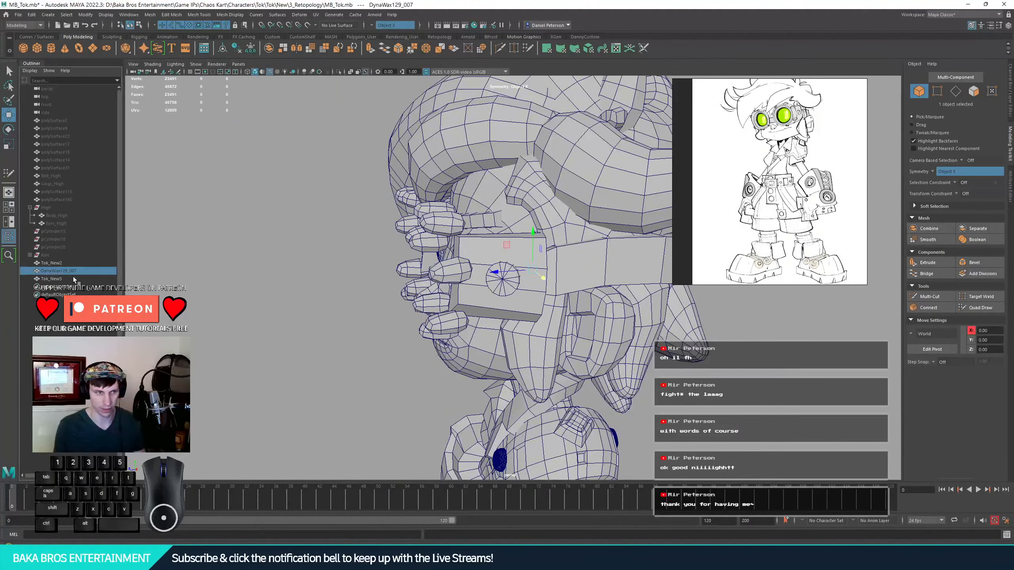
pyautogui.hotkey('shift', 'h')
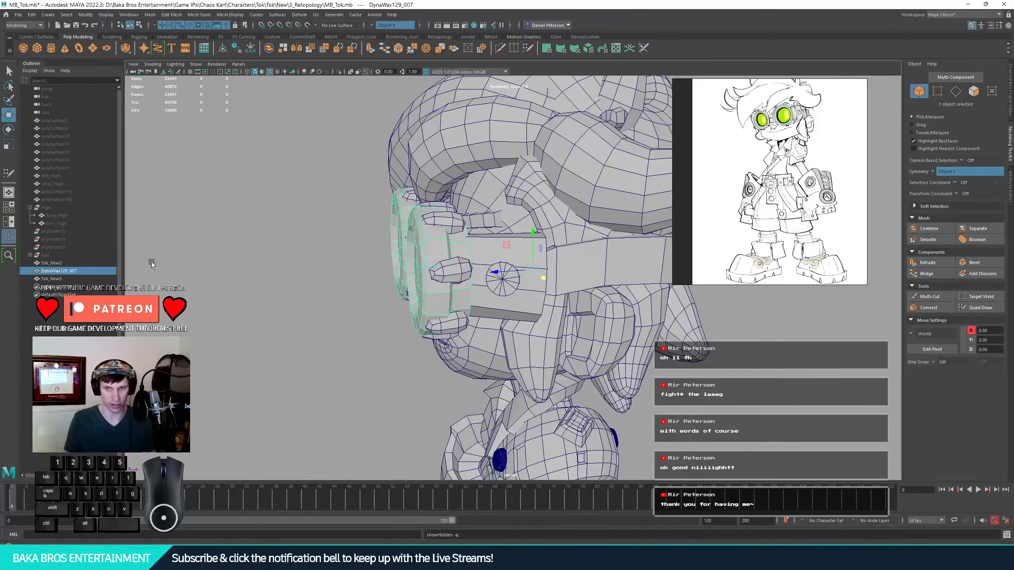
pyautogui.keyDown('alt'); pyautogui.moveTo(244, 241); pyautogui.dragTo(357, 247); pyautogui.keyUp('alt')
pyautogui.keyDown('alt'); pyautogui.moveTo(358, 247); pyautogui.dragTo(366, 271, button='right'); pyautogui.keyUp('alt')
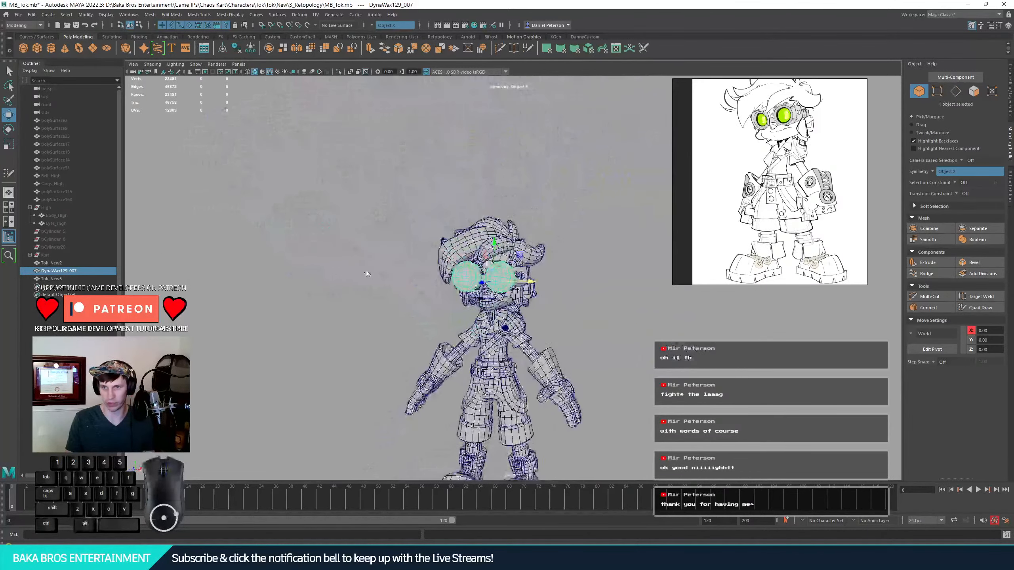
# - Combine Tok_New2, DynaWax129_007 and Tok_New5 into one mesh and delete all construction history
pyautogui.press('q')
pyautogui.moveTo(335, 179); pyautogui.dragTo(520, 290)
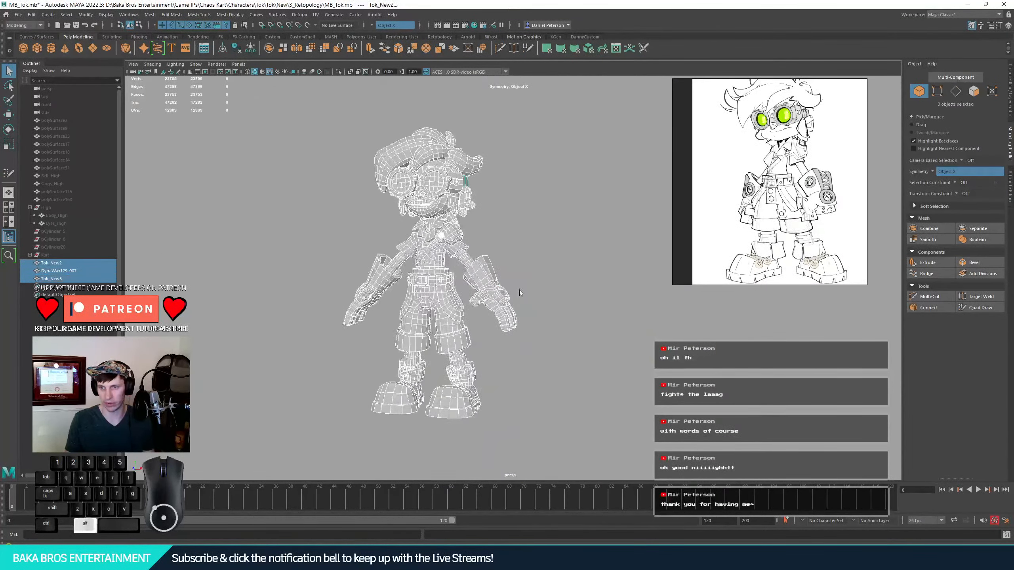
pyautogui.click(270, 49)
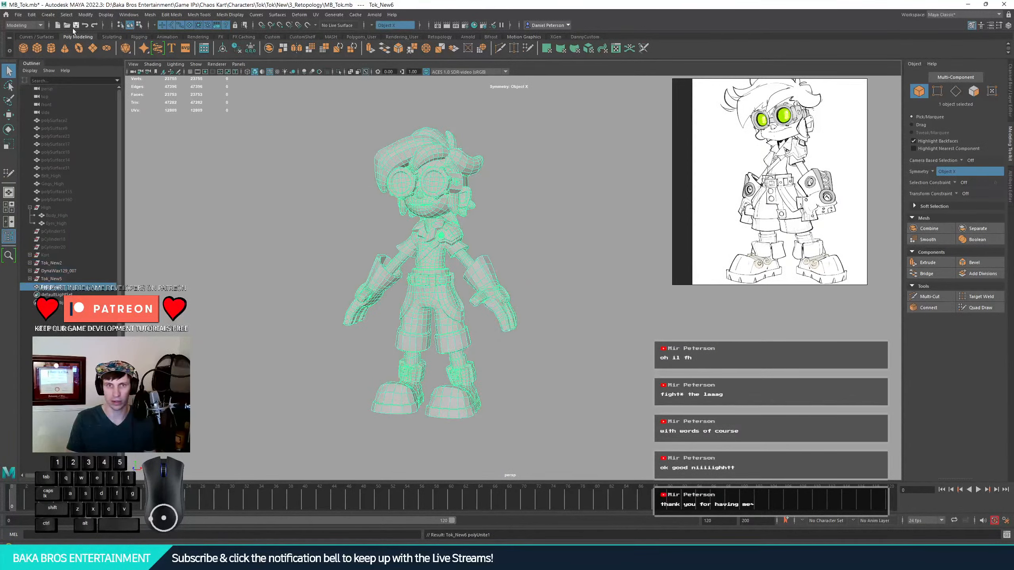
pyautogui.click(35, 15)
pyautogui.moveTo(94, 122)
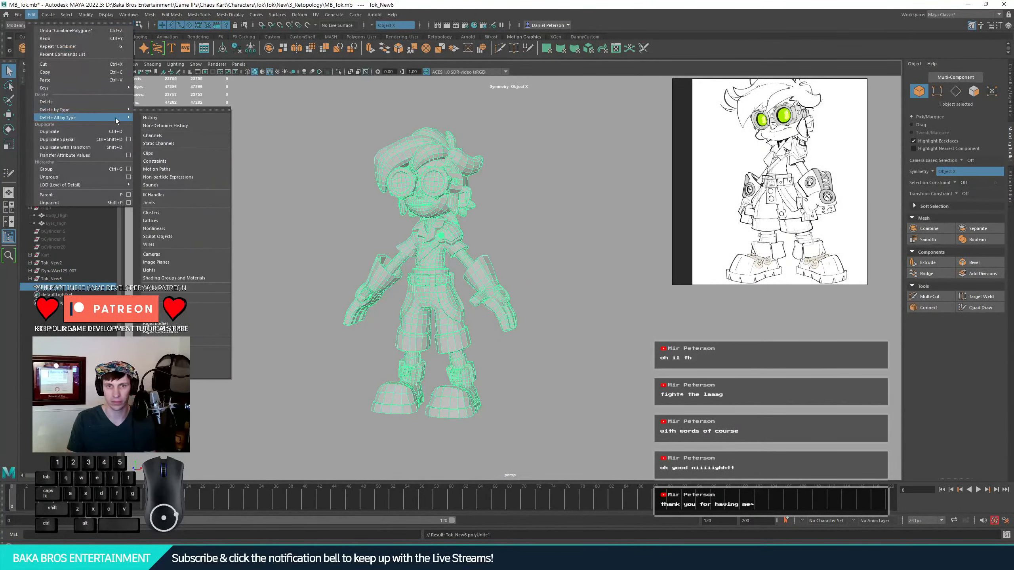
pyautogui.click(158, 118)
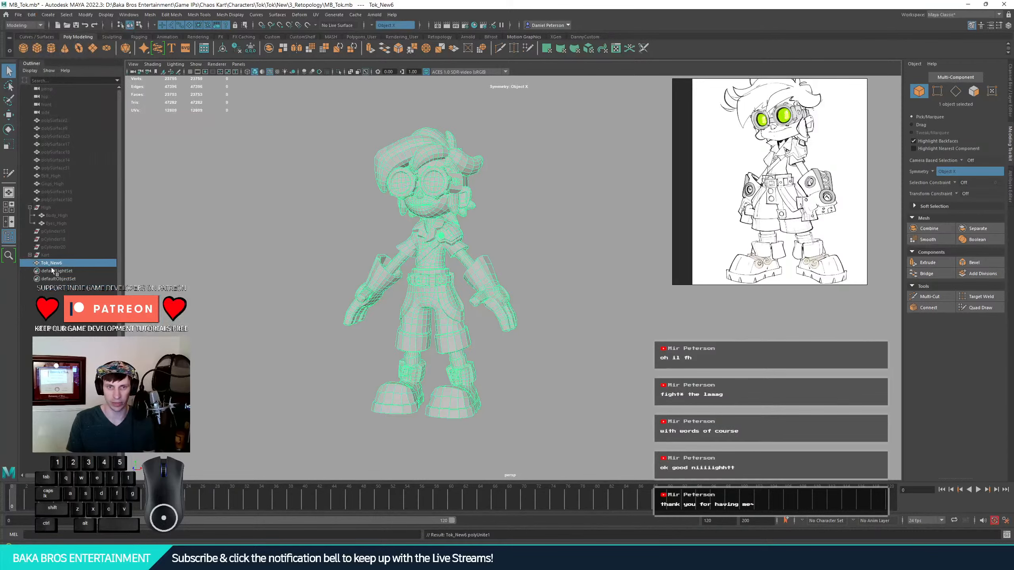
# - Move the combined character mesh above polySurface2 in the scene hierarchy and rename it Tok_Low
pyautogui.click(75, 120)
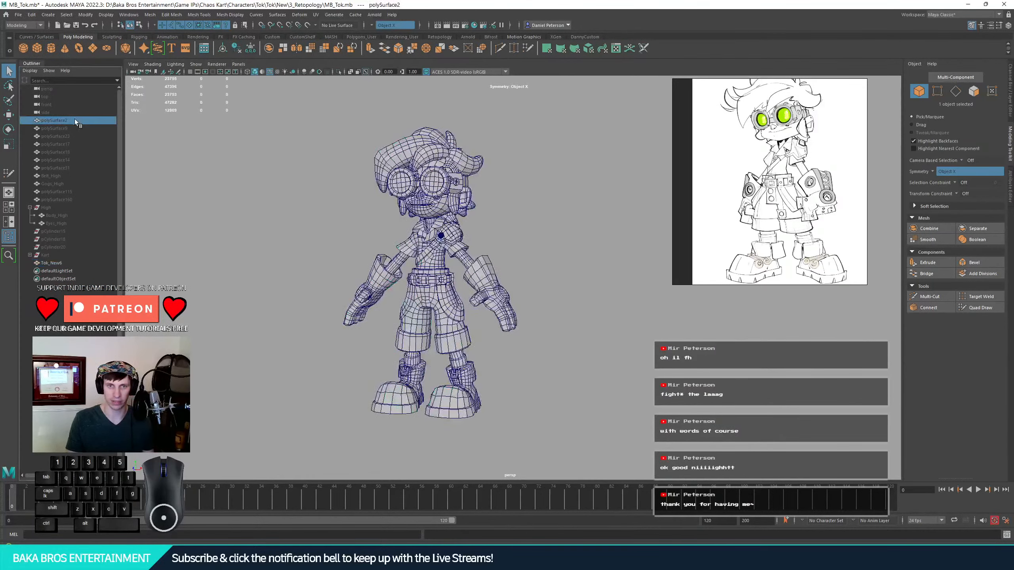
pyautogui.moveTo(50, 264); pyautogui.dragTo(63, 129)
pyautogui.doubleClick(59, 121)
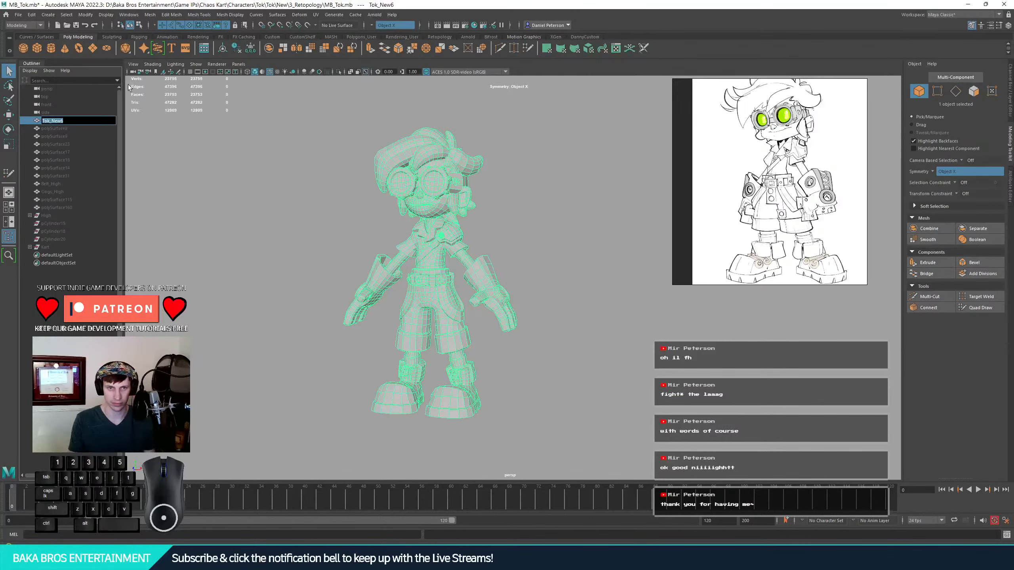
pyautogui.write('Tok_')
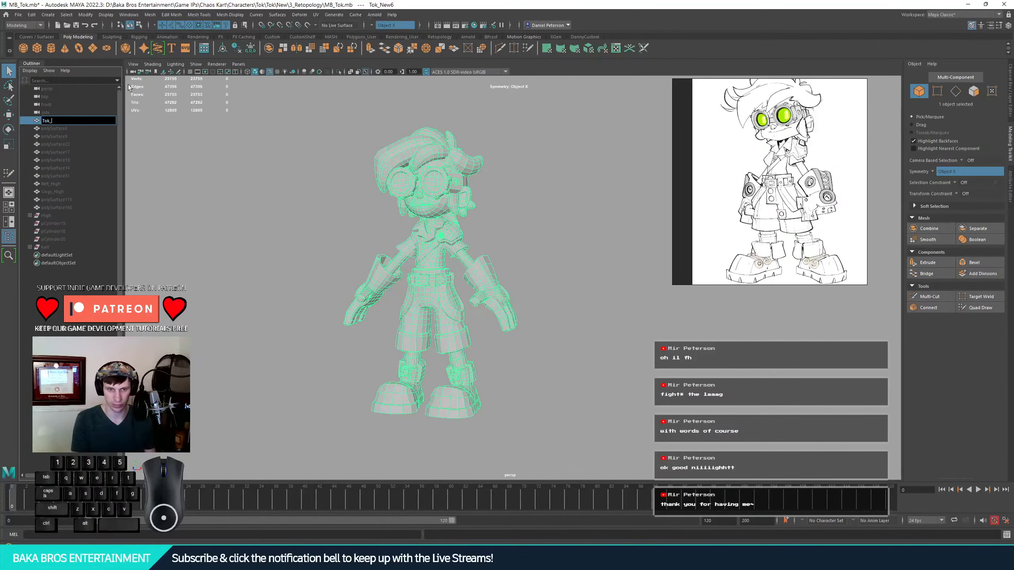
pyautogui.write('Low')
pyautogui.press('Return')
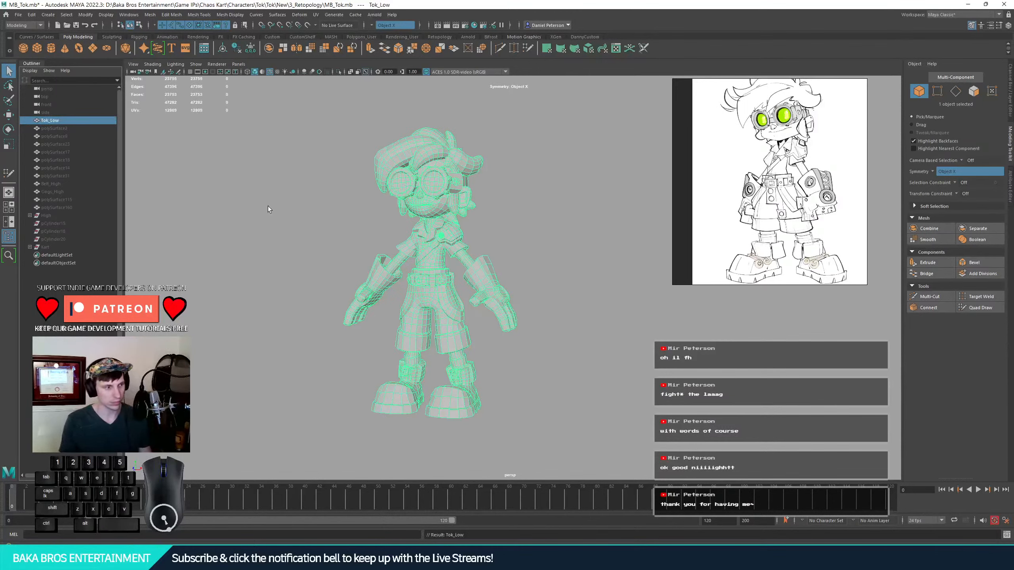
# - Put Tok_Low in a new group and move the group above the polySurface meshes in the scene hierarchy
pyautogui.moveTo(435, 199)
pyautogui.keyDown('alt'); pyautogui.mouseDown()
pyautogui.moveTo(404, 189)
pyautogui.moveTo(451, 202)
pyautogui.mouseUp(); pyautogui.keyUp('alt')
pyautogui.keyDown('alt'); pyautogui.moveTo(451, 202); pyautogui.dragTo(565, 251, button='right'); pyautogui.keyUp('alt')
pyautogui.keyDown('alt'); pyautogui.moveTo(565, 251); pyautogui.dragTo(534, 244); pyautogui.keyUp('alt')
pyautogui.scroll(6, 533, 243)
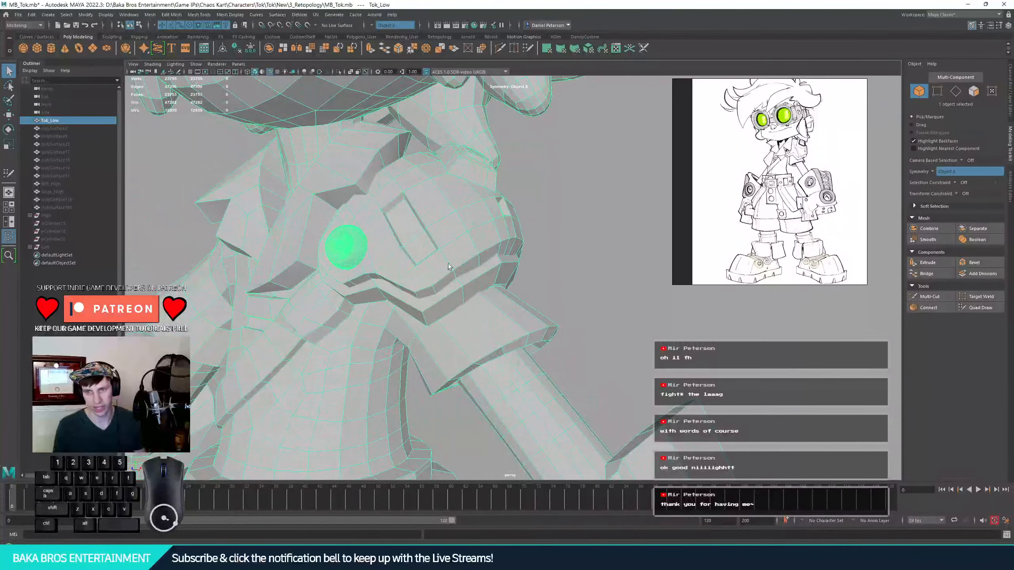
pyautogui.keyDown('alt'); pyautogui.moveTo(463, 252); pyautogui.dragTo(550, 203); pyautogui.keyUp('alt')
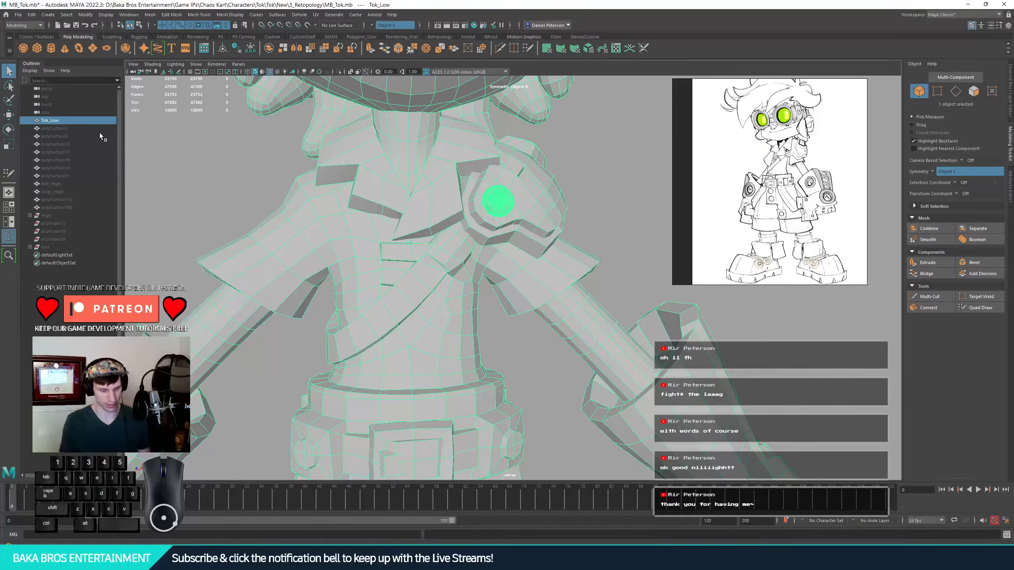
pyautogui.hotkey('ctrl', 'g')
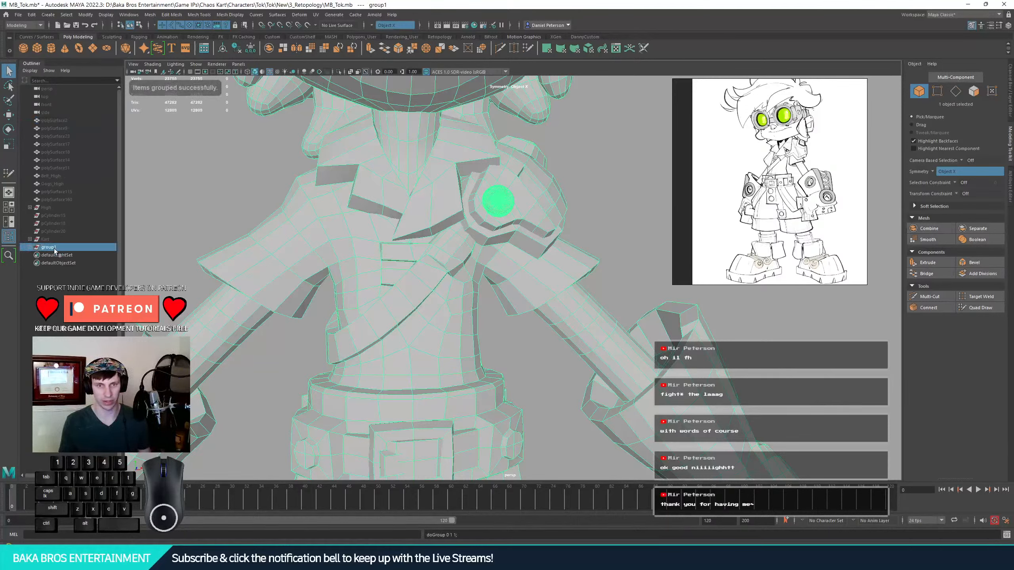
pyautogui.moveTo(54, 251); pyautogui.dragTo(61, 185, button='middle')
pyautogui.moveTo(62, 121)
pyautogui.mouseDown(button='middle')
pyautogui.moveTo(70, 118)
pyautogui.moveTo(52, 126)
pyautogui.mouseUp(button='middle')
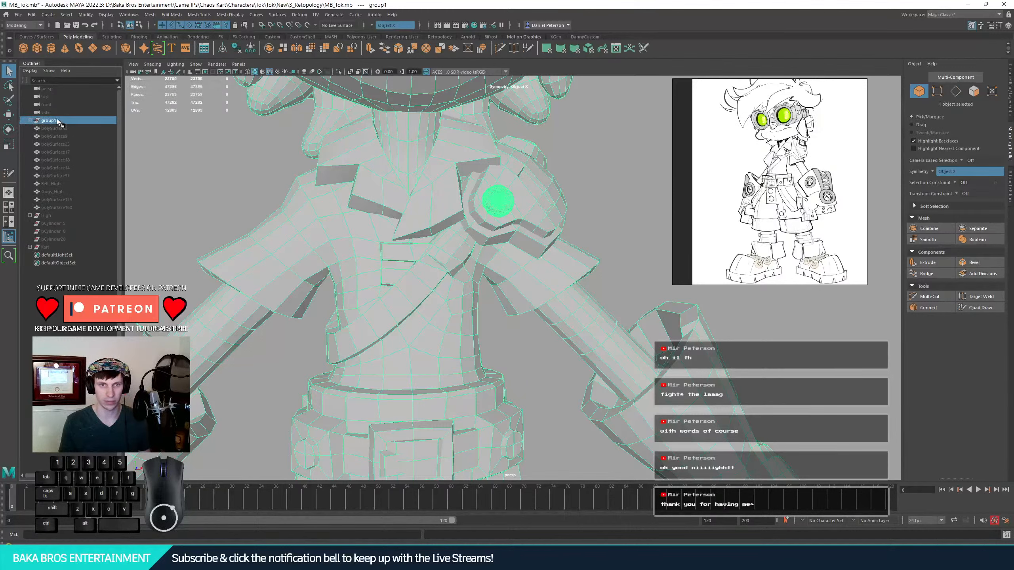
# - Rename the new group LOW and hide it
pyautogui.doubleClick(51, 121)
pyautogui.write('LO')
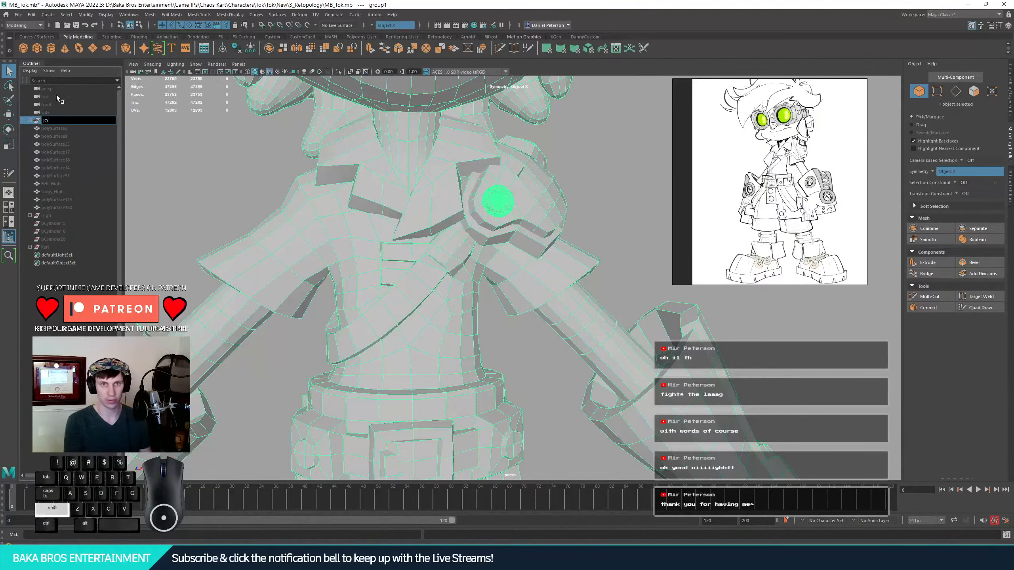
pyautogui.write('W')
pyautogui.press('Return')
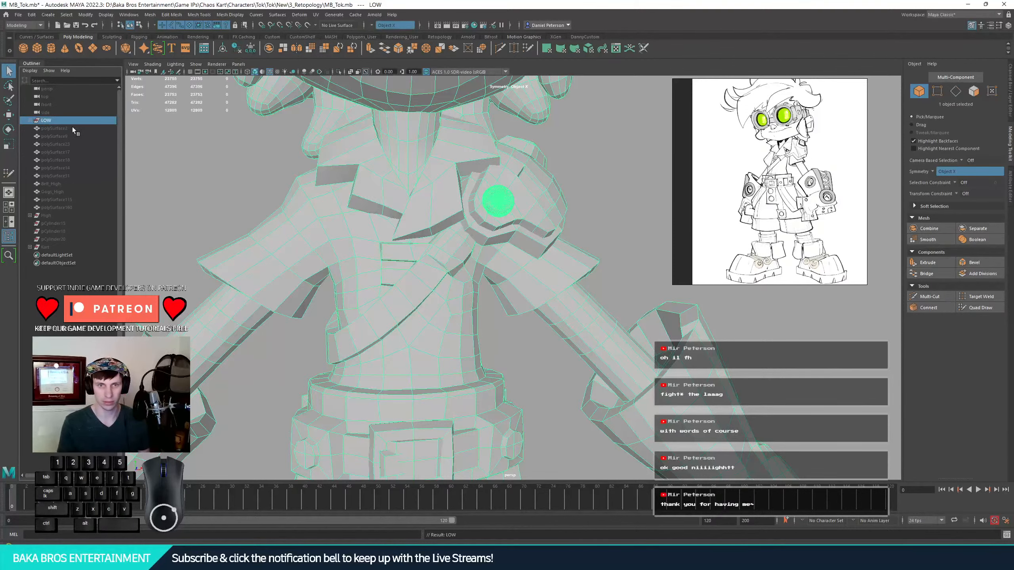
pyautogui.hotkey('ctrl', 'h')
# - Unhide the high-poly meshes from polySurface2 through polySurface160, including Belt_High and Gogs_High
pyautogui.click(52, 128)
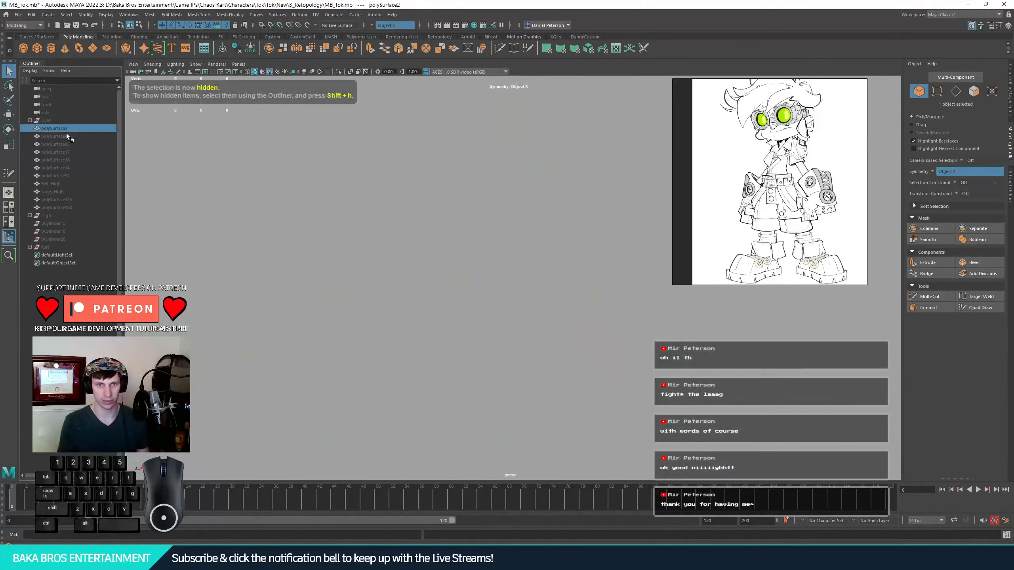
pyautogui.keyDown('shift'); pyautogui.click(69, 174); pyautogui.keyUp('shift')
pyautogui.hotkey('shift', 'h')
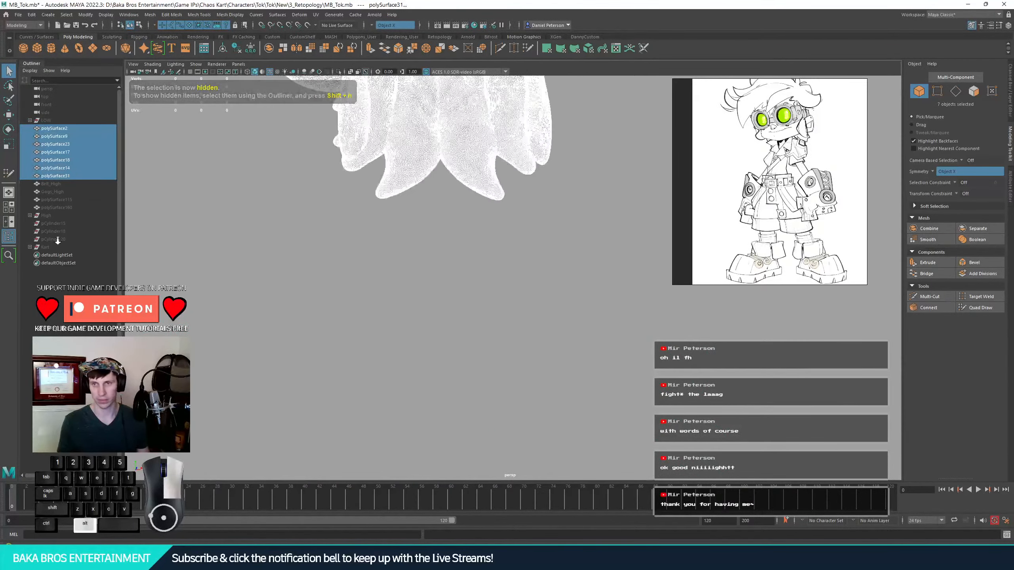
pyautogui.press('f')
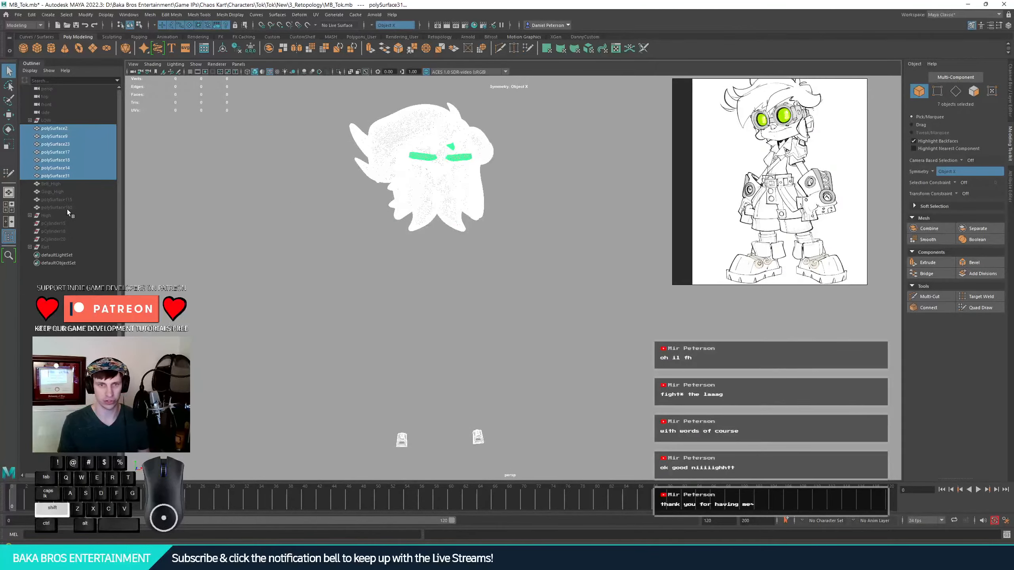
pyautogui.keyDown('shift'); pyautogui.click(67, 207); pyautogui.keyUp('shift')
pyautogui.hotkey('shift', 'h')
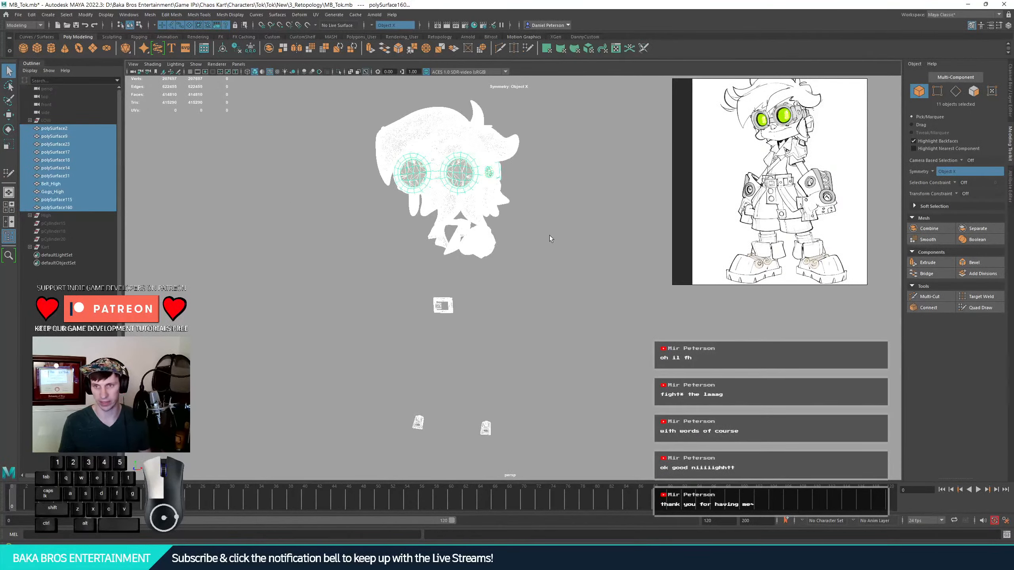
# - Check the overlapping meshes on the high-poly goggles and delete polySurface160
pyautogui.click(550, 238)
pyautogui.scroll(10, 468, 159)
pyautogui.click(487, 315)
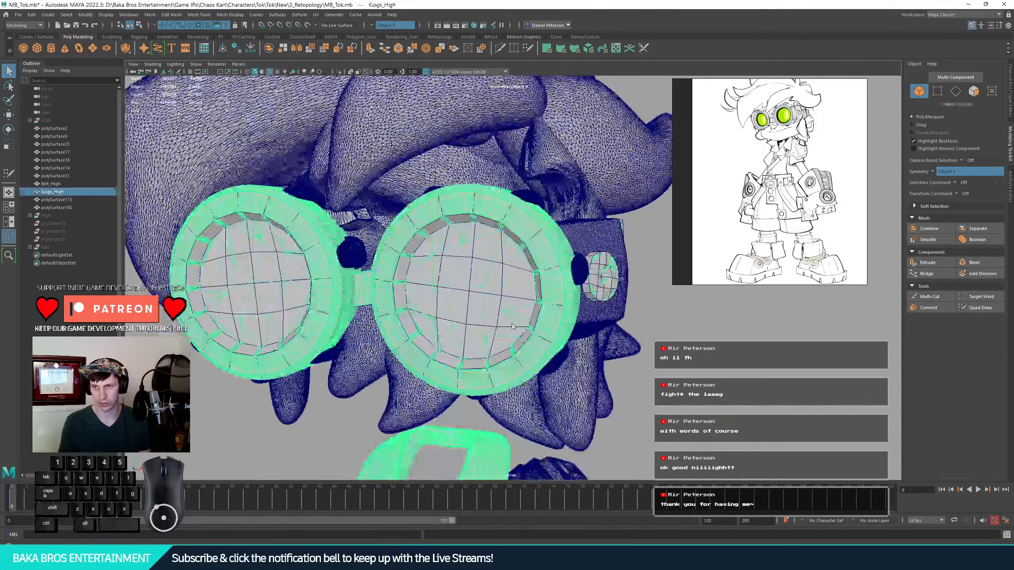
pyautogui.click(463, 304)
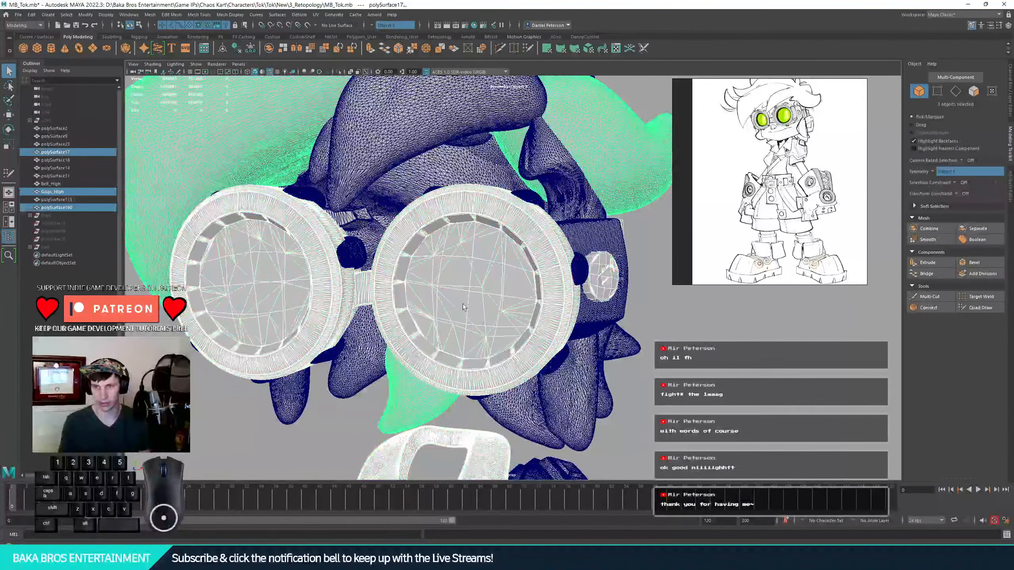
pyautogui.scroll(-10, 472, 303)
pyautogui.keyDown('alt'); pyautogui.moveTo(471, 304); pyautogui.dragTo(286, 291); pyautogui.keyUp('alt')
pyautogui.press('w')
pyautogui.keyDown('alt'); pyautogui.moveTo(286, 291); pyautogui.dragTo(343, 245); pyautogui.keyUp('alt')
pyautogui.press('Delete')
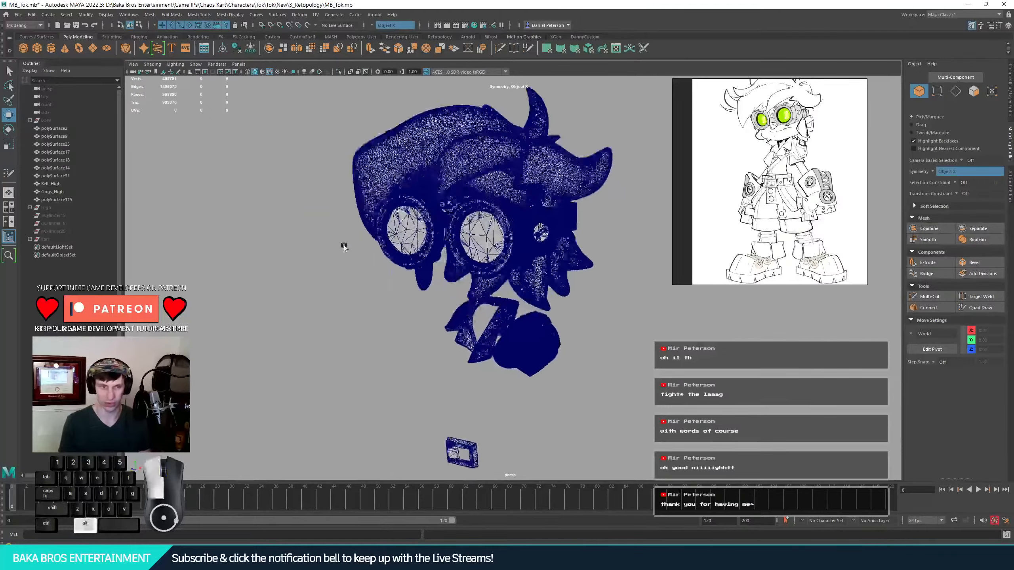
# - Inspect the high-poly goggles up close to see which parts belong to Gogs_High and polySurface115
pyautogui.keyDown('alt'); pyautogui.moveTo(318, 254); pyautogui.dragTo(464, 251, button='right'); pyautogui.keyUp('alt')
pyautogui.keyDown('alt'); pyautogui.moveTo(465, 250); pyautogui.dragTo(452, 268, button='middle'); pyautogui.keyUp('alt')
pyautogui.click(494, 266)
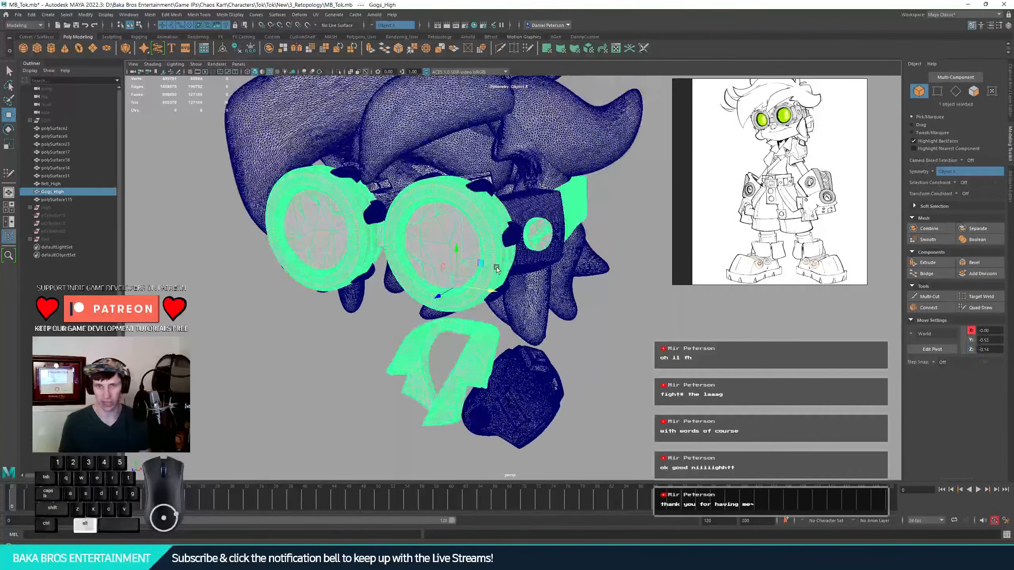
pyautogui.keyDown('alt'); pyautogui.moveTo(494, 267); pyautogui.dragTo(419, 262, button='right'); pyautogui.keyUp('alt')
pyautogui.click(58, 201)
pyautogui.keyDown('alt'); pyautogui.moveTo(338, 240); pyautogui.dragTo(310, 242); pyautogui.keyUp('alt')
# - Expand the High group and unhide it together with its Body_High and Eyes_High meshes
pyautogui.click(31, 208)
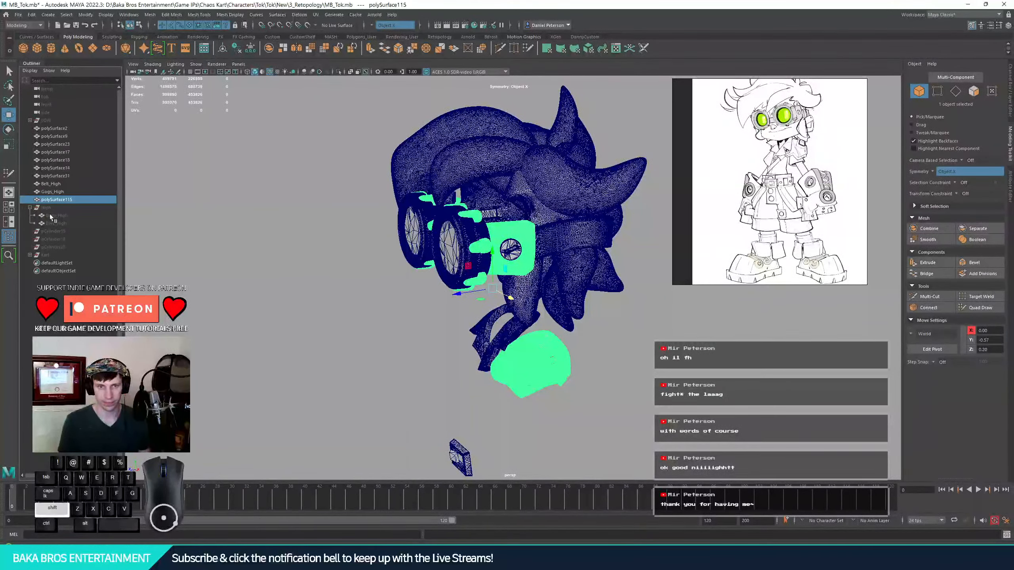
pyautogui.click(59, 216)
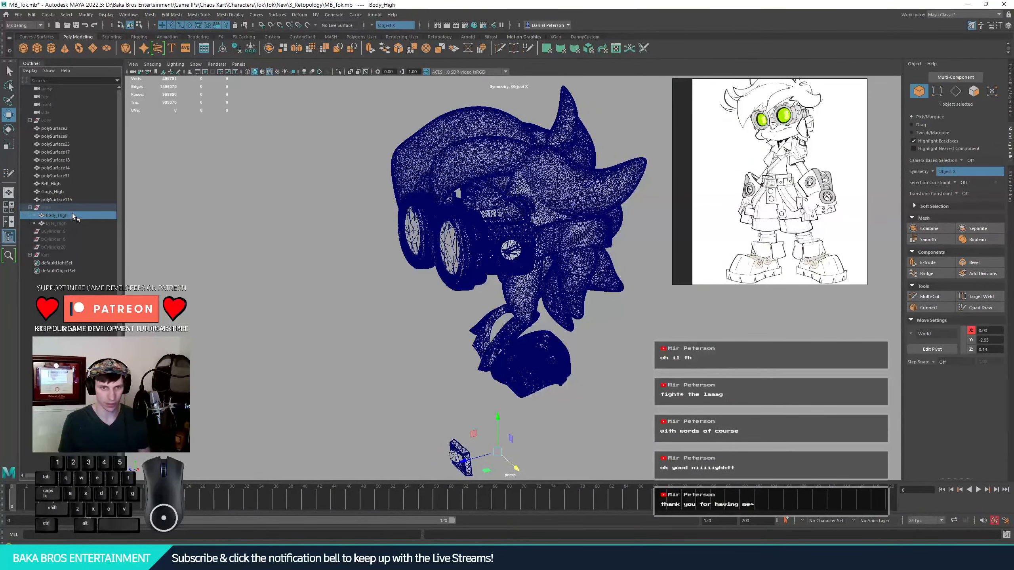
pyautogui.click(69, 208)
pyautogui.keyDown('shift'); pyautogui.click(74, 226); pyautogui.keyUp('shift')
pyautogui.hotkey('shift', 'h')
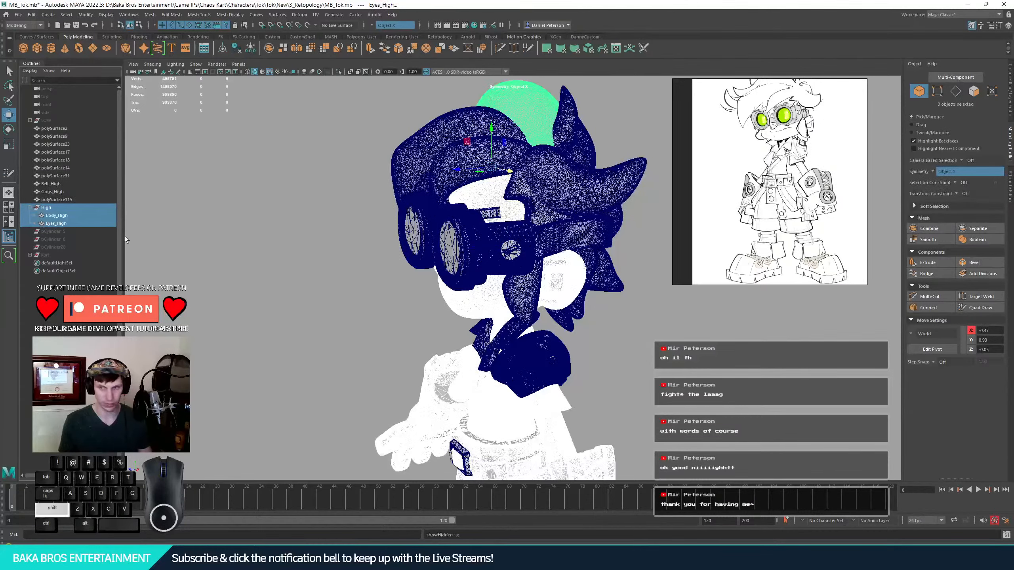
pyautogui.keyDown('alt'); pyautogui.moveTo(275, 216); pyautogui.dragTo(180, 138, button='middle'); pyautogui.keyUp('alt')
pyautogui.click(582, 300)
pyautogui.scroll(-4, 581, 299)
pyautogui.keyDown('alt'); pyautogui.moveTo(581, 299); pyautogui.dragTo(608, 300); pyautogui.keyUp('alt')
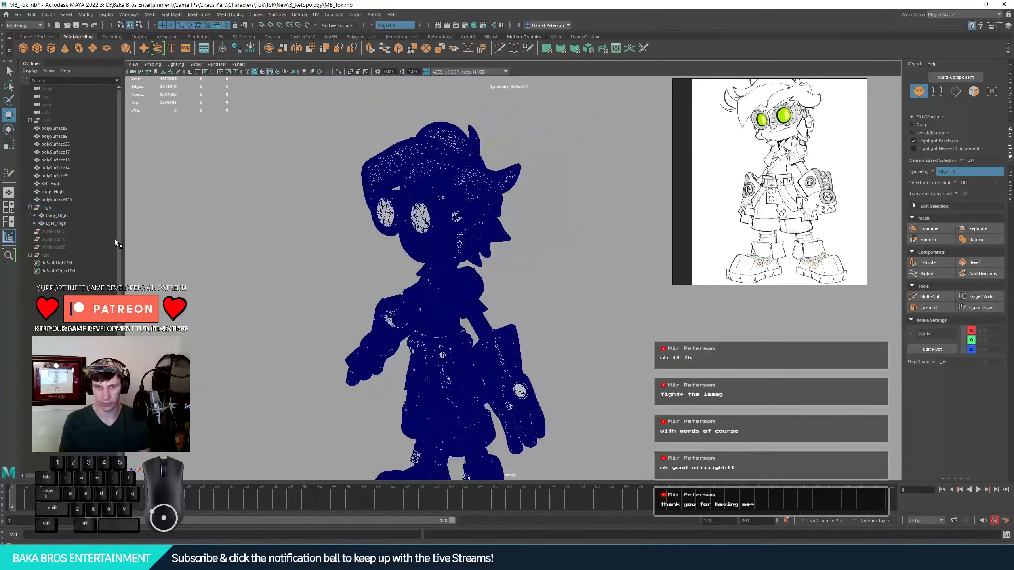
# - Reveal the hidden pCylinder15, pCylinder18 and pCylinder20 to check where they sit, and undo the reveal
pyautogui.click(52, 231)
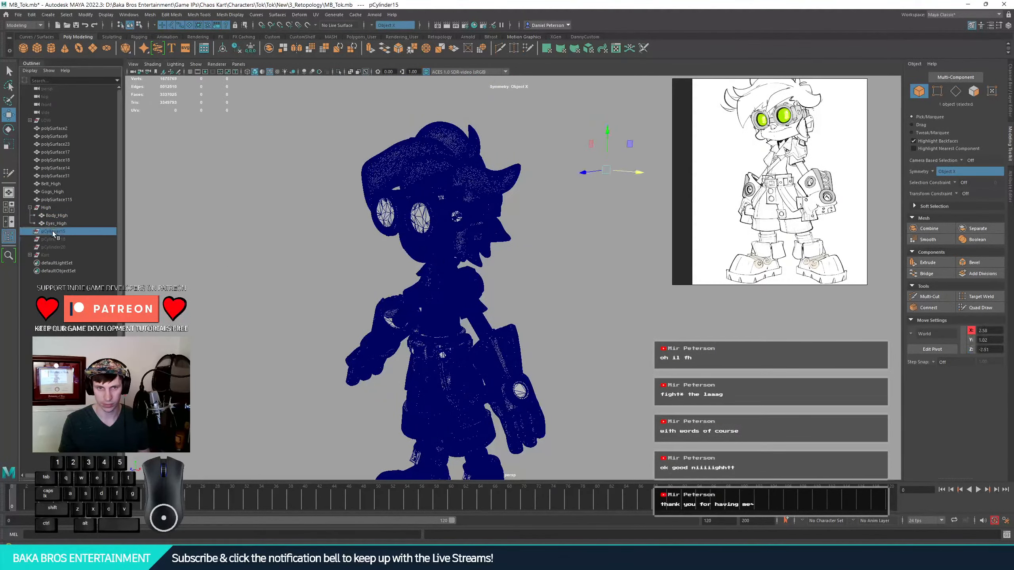
pyautogui.click(65, 250)
pyautogui.click(74, 238)
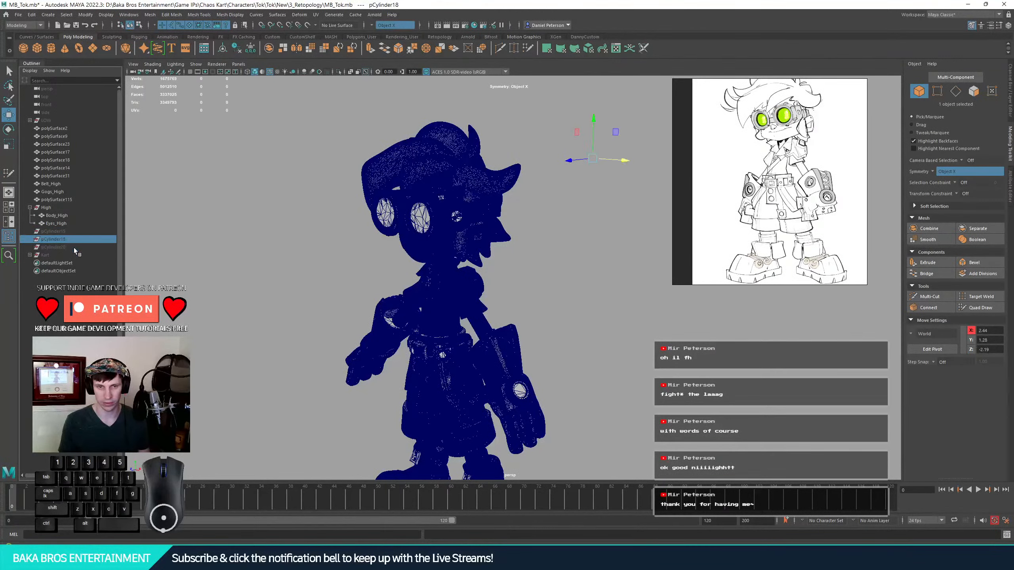
pyautogui.click(71, 249)
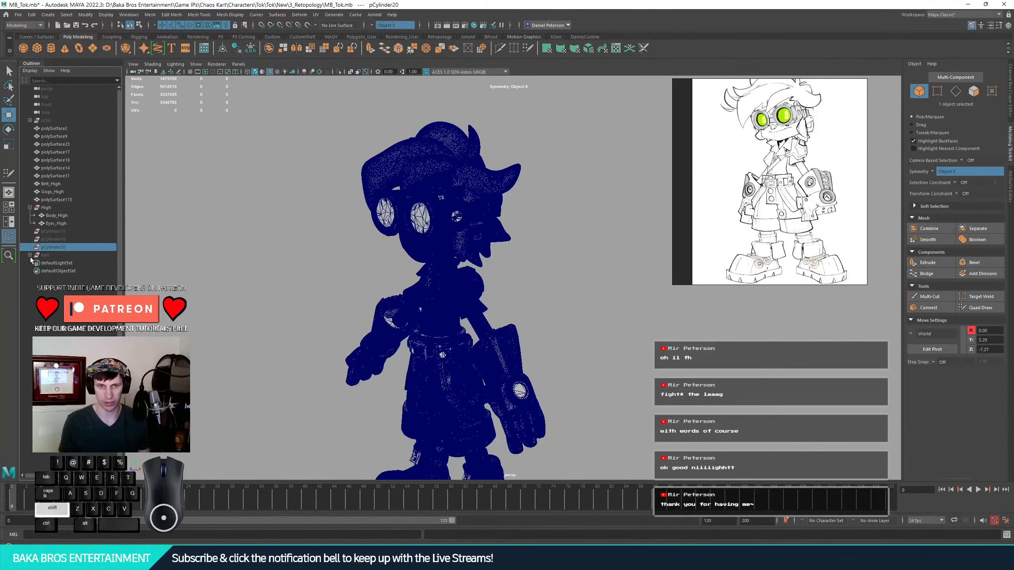
pyautogui.keyDown('shift'); pyautogui.click(30, 257); pyautogui.keyUp('shift')
pyautogui.click(65, 233)
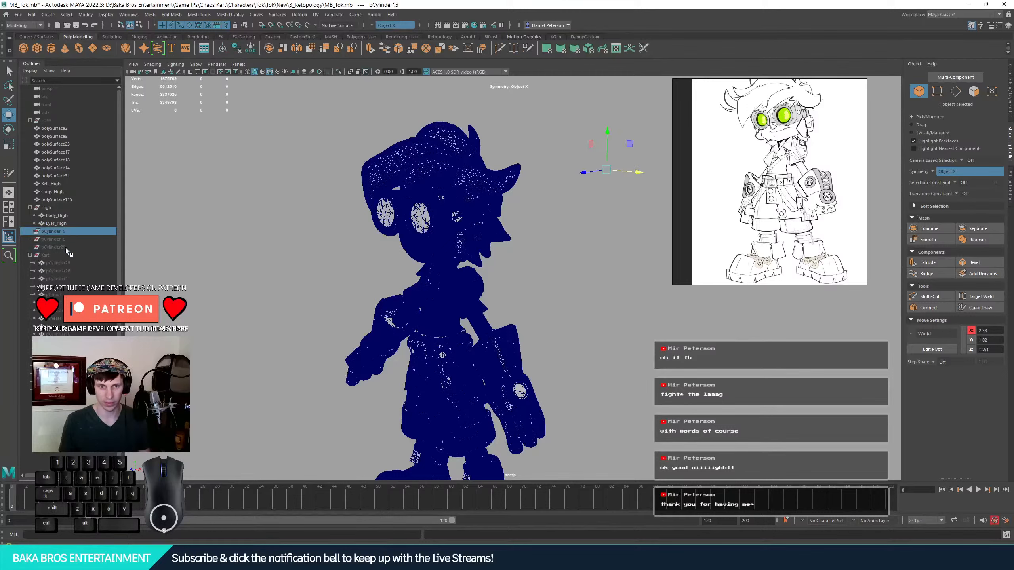
pyautogui.keyDown('shift'); pyautogui.click(65, 247); pyautogui.keyUp('shift')
pyautogui.keyDown('alt'); pyautogui.moveTo(198, 255); pyautogui.dragTo(430, 200, button='right'); pyautogui.keyUp('alt')
pyautogui.keyDown('alt'); pyautogui.moveTo(429, 200); pyautogui.dragTo(167, 264); pyautogui.keyUp('alt')
pyautogui.hotkey('ctrl', 'z')
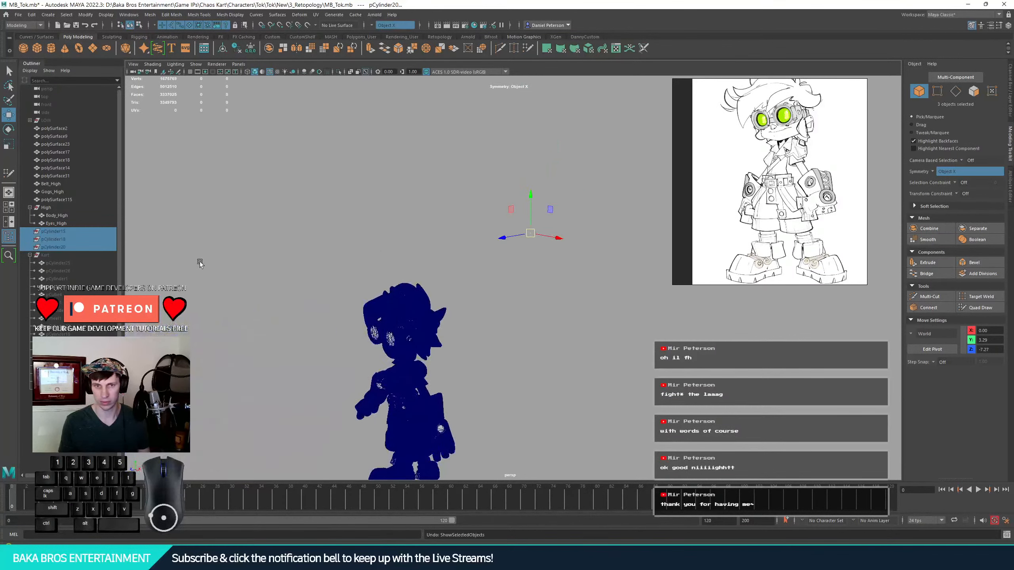
# - Move the three hidden cylinders into the group directly below them, collapse that group and save the scene
pyautogui.moveTo(58, 232); pyautogui.dragTo(80, 260, button='middle')
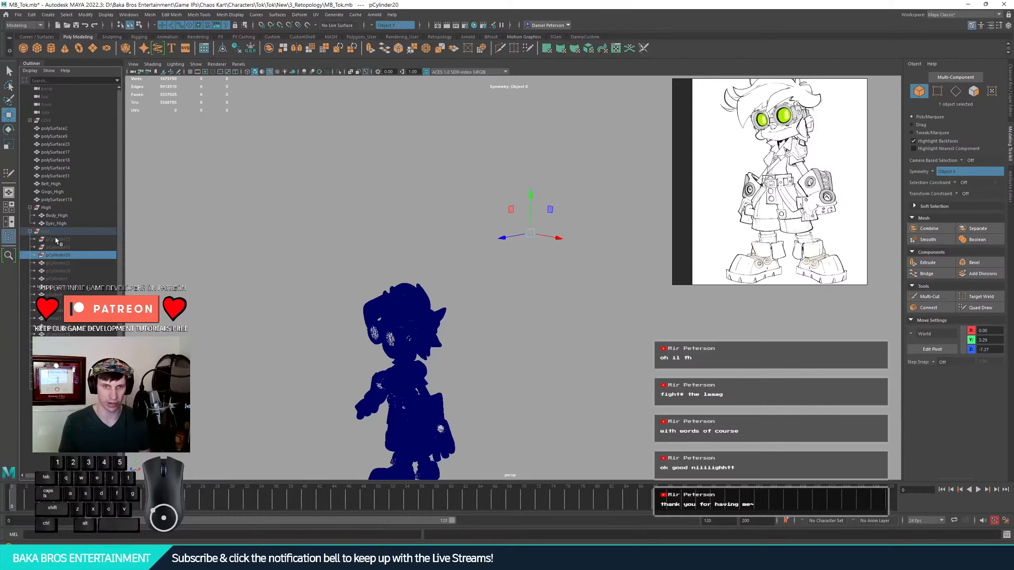
pyautogui.click(30, 231)
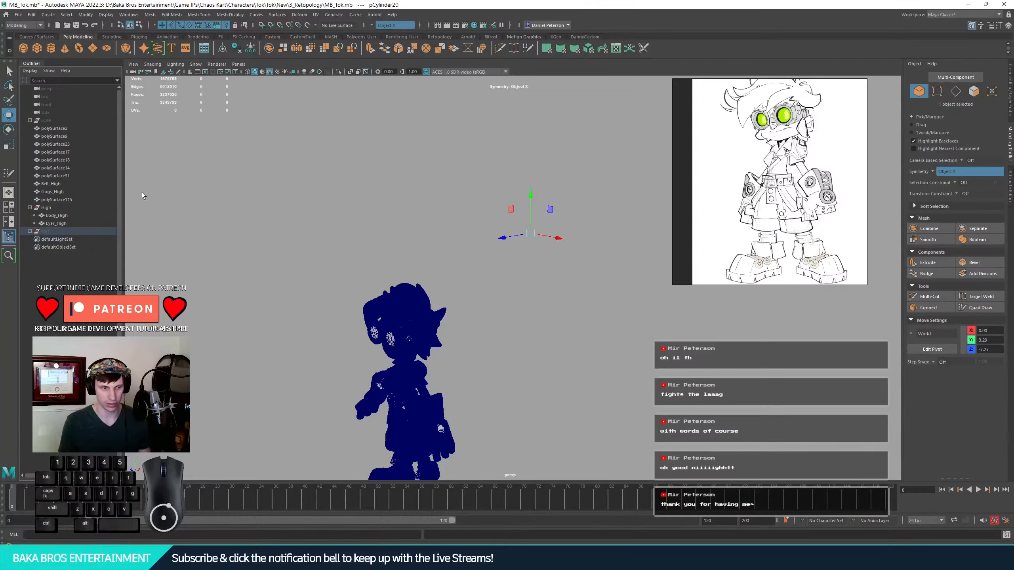
pyautogui.click(249, 389)
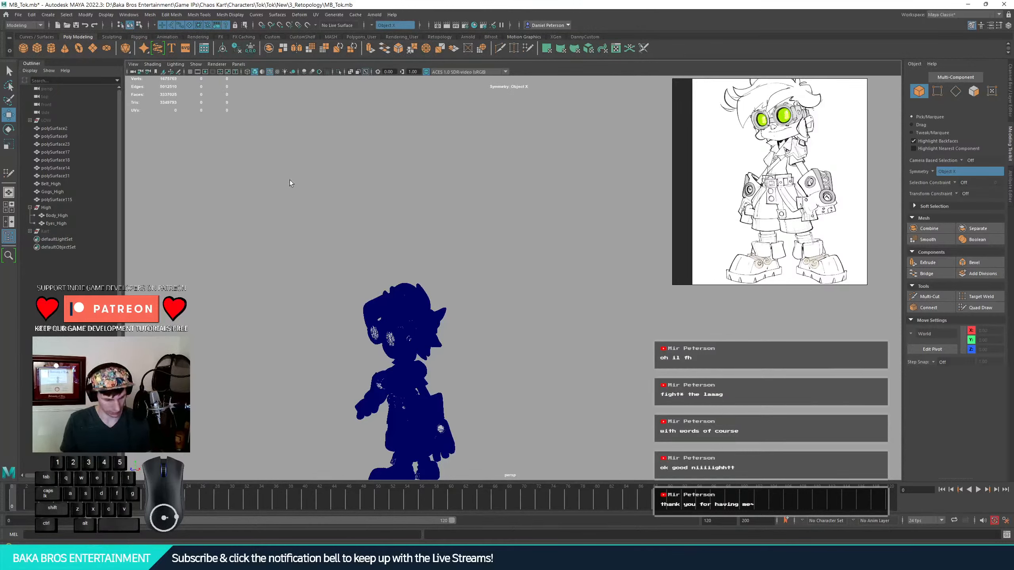
pyautogui.hotkey('ctrl', 's')
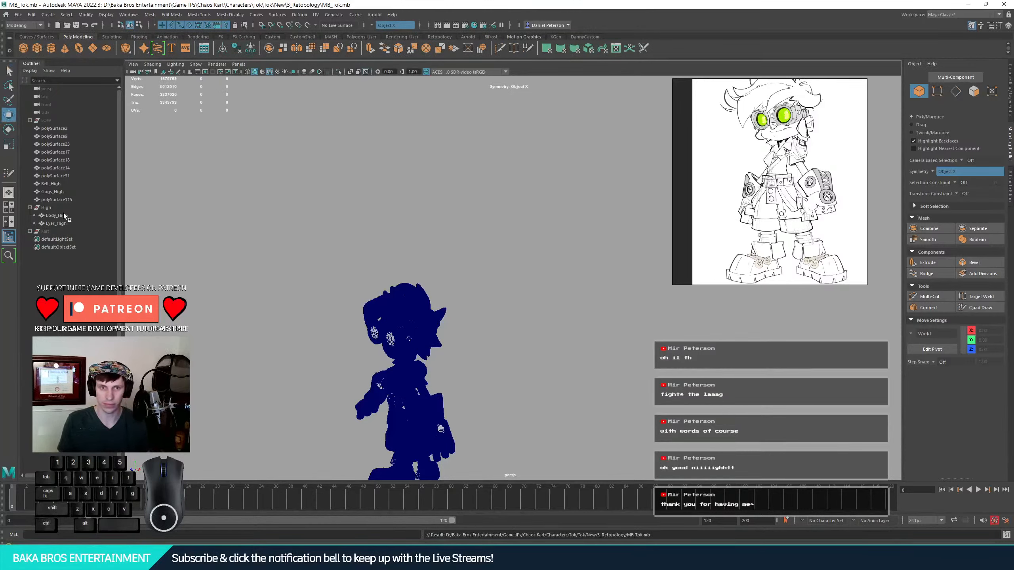
# - Rename the High group, which holds Body_High and Eyes_High, as HIGH
pyautogui.click(49, 208)
pyautogui.keyDown('alt'); pyautogui.moveTo(320, 251); pyautogui.dragTo(525, 227); pyautogui.keyUp('alt')
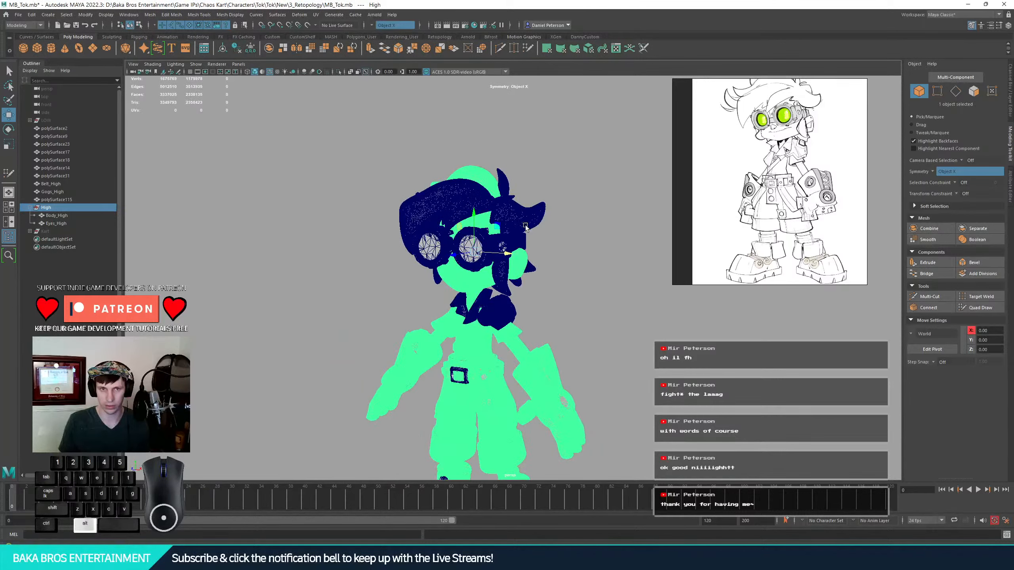
pyautogui.doubleClick(56, 208)
pyautogui.write('H')
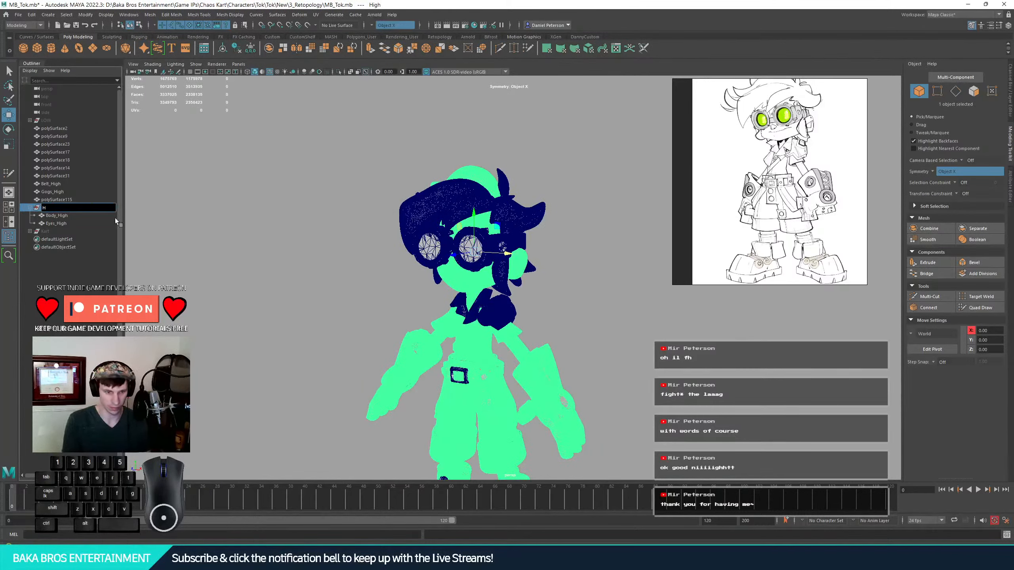
pyautogui.write('IGH')
pyautogui.press('Return')
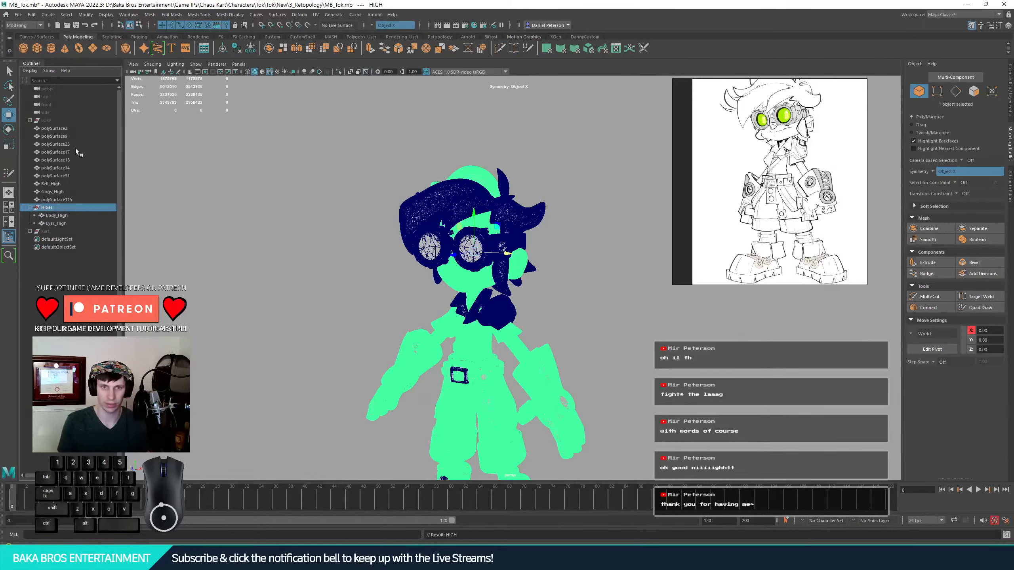
# - Move polySurface2 through polySurface115, including Belt_High and Gogs_High, into the HIGH group and collapse it
pyautogui.click(64, 128)
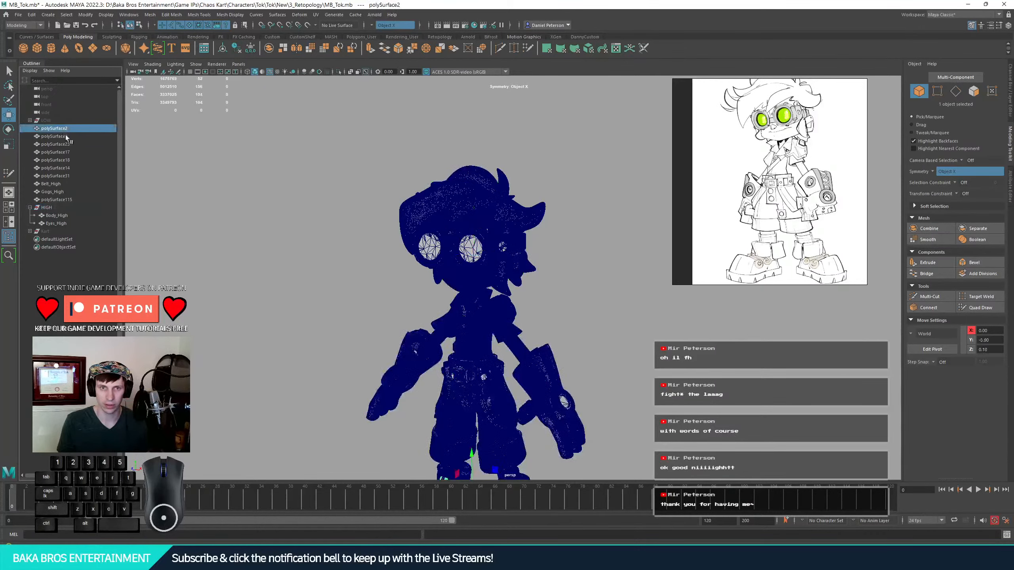
pyautogui.keyDown('shift'); pyautogui.click(78, 200); pyautogui.keyUp('shift')
pyautogui.moveTo(78, 201)
pyautogui.mouseDown(button='middle')
pyautogui.moveTo(48, 216)
pyautogui.moveTo(61, 211)
pyautogui.mouseUp(button='middle')
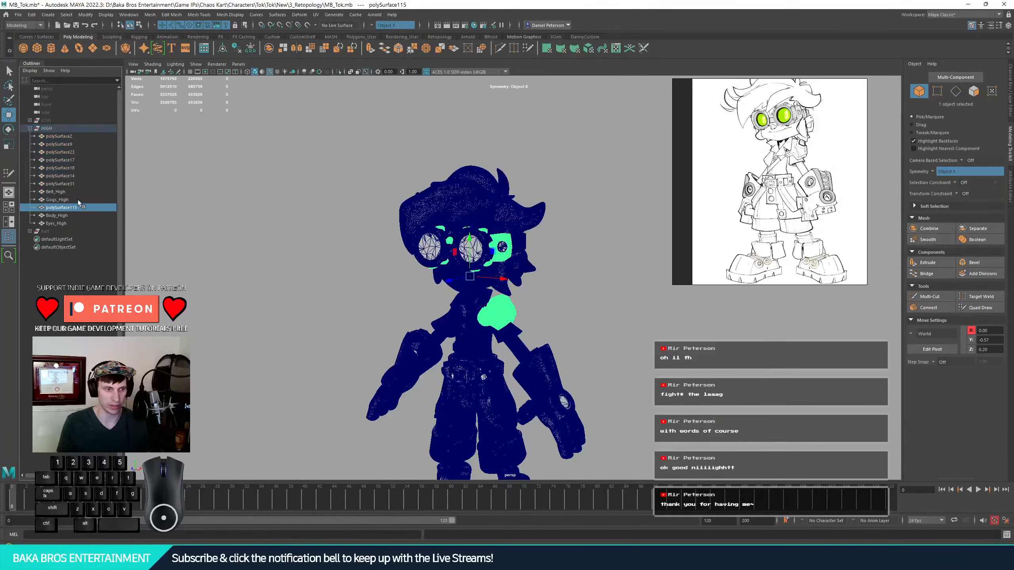
pyautogui.click(30, 128)
pyautogui.click(388, 133)
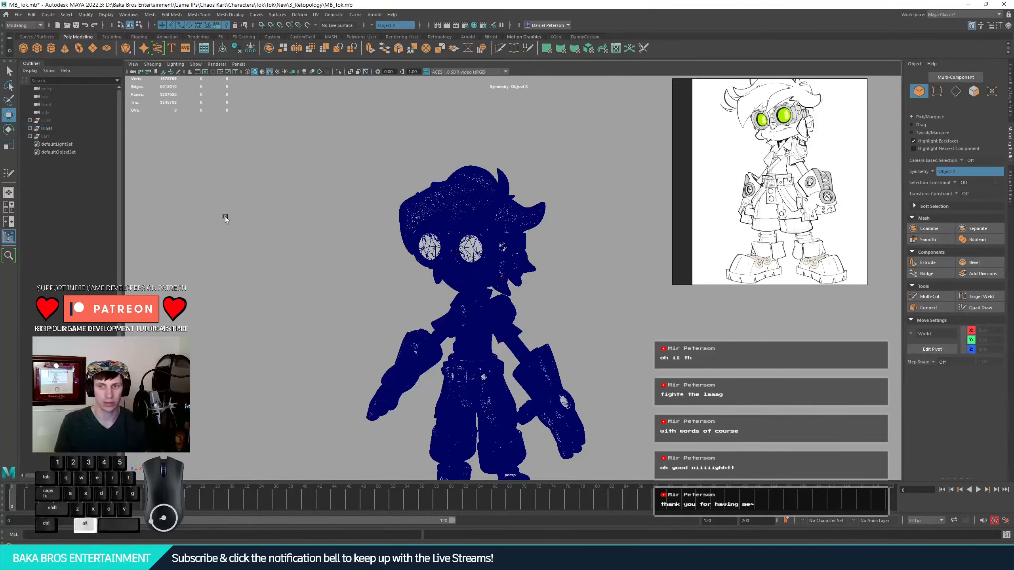
# - Turn off wireframe on shaded so the whole high-poly character displays as plain shaded geometry
pyautogui.keyDown('alt'); pyautogui.moveTo(225, 218); pyautogui.dragTo(369, 189); pyautogui.keyUp('alt')
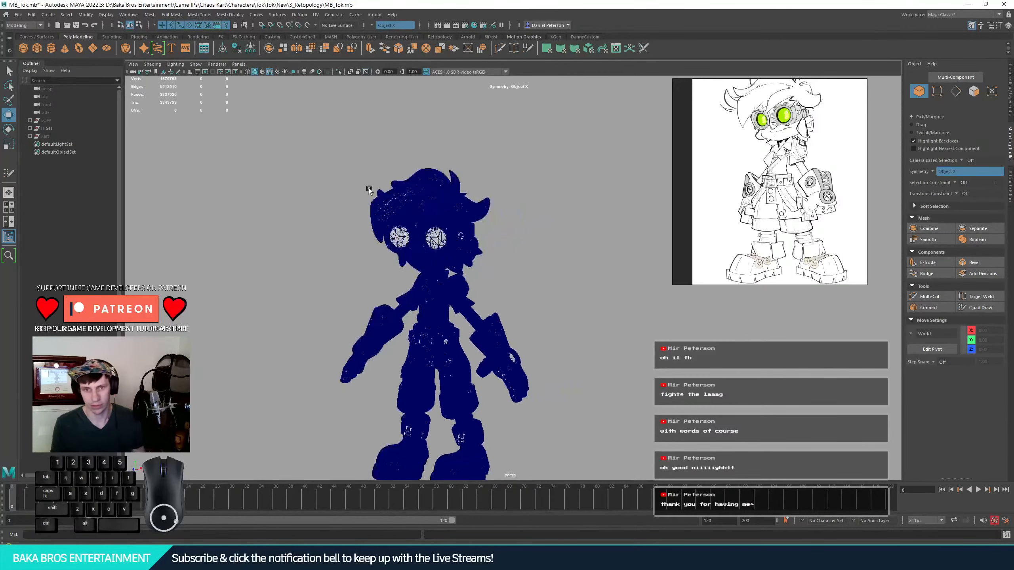
pyautogui.click(269, 73)
pyautogui.moveTo(351, 235)
pyautogui.keyDown('alt'); pyautogui.mouseDown()
pyautogui.moveTo(470, 211)
pyautogui.moveTo(525, 217)
pyautogui.moveTo(425, 221)
pyautogui.mouseUp(); pyautogui.keyUp('alt')
pyautogui.keyDown('alt'); pyautogui.moveTo(425, 220); pyautogui.dragTo(441, 206, button='right'); pyautogui.keyUp('alt')
pyautogui.keyDown('alt'); pyautogui.moveTo(441, 206); pyautogui.dragTo(373, 167, button='middle'); pyautogui.keyUp('alt')
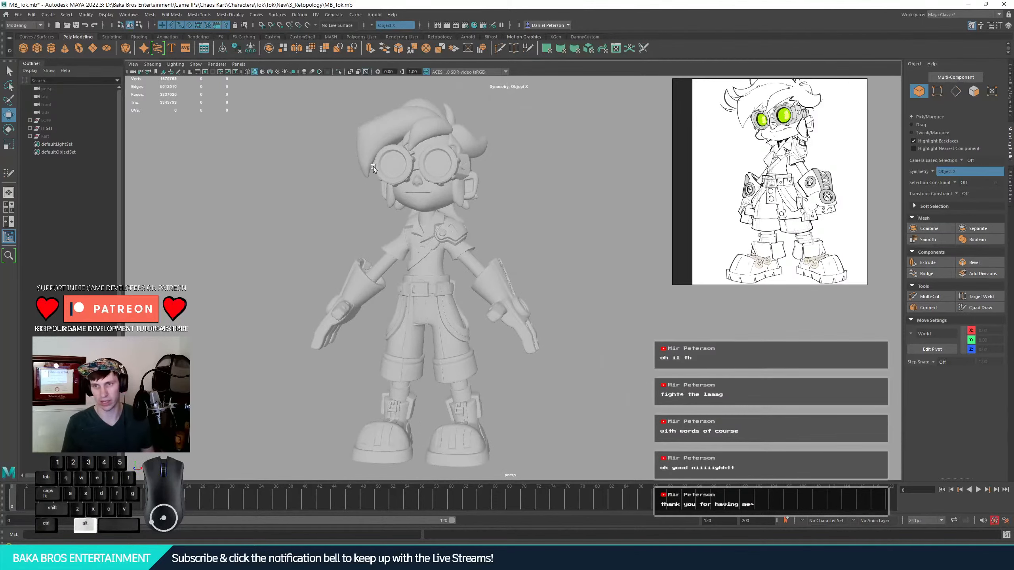
# - Examine the high-poly character's head, torso and arms from the front and side
pyautogui.keyDown('alt'); pyautogui.moveTo(373, 167); pyautogui.dragTo(435, 187, button='right'); pyautogui.keyUp('alt')
pyautogui.keyDown('alt'); pyautogui.moveTo(435, 186); pyautogui.dragTo(533, 293, button='middle'); pyautogui.keyUp('alt')
pyautogui.keyDown('alt'); pyautogui.moveTo(533, 292); pyautogui.dragTo(466, 330); pyautogui.keyUp('alt')
pyautogui.keyDown('alt'); pyautogui.moveTo(484, 319); pyautogui.dragTo(442, 305, button='right'); pyautogui.keyUp('alt')
pyautogui.keyDown('alt'); pyautogui.moveTo(442, 304); pyautogui.dragTo(455, 240, button='middle'); pyautogui.keyUp('alt')
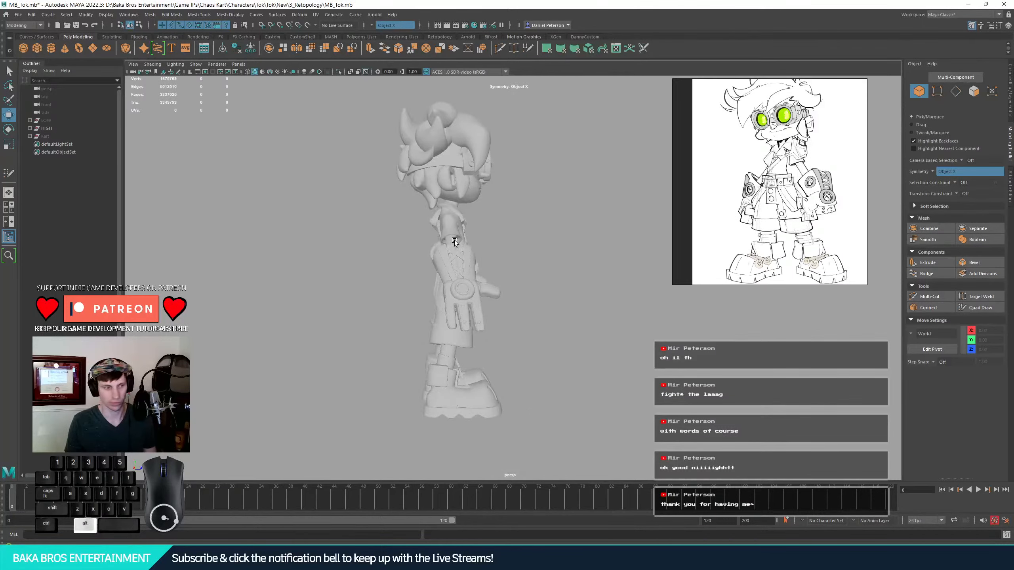
pyautogui.keyDown('alt'); pyautogui.moveTo(455, 240); pyautogui.dragTo(362, 241); pyautogui.keyUp('alt')
pyautogui.keyDown('alt'); pyautogui.moveTo(362, 240); pyautogui.dragTo(427, 280, button='right'); pyautogui.keyUp('alt')
pyautogui.keyDown('alt'); pyautogui.moveTo(427, 280); pyautogui.dragTo(409, 299); pyautogui.keyUp('alt')
# - Examine the high-poly legs and boot buckles up close, and return to a full view of the character
pyautogui.keyDown('alt'); pyautogui.moveTo(409, 298); pyautogui.dragTo(539, 391, button='right'); pyautogui.keyUp('alt')
pyautogui.keyDown('alt'); pyautogui.moveTo(539, 390); pyautogui.dragTo(551, 186, button='middle'); pyautogui.keyUp('alt')
pyautogui.keyDown('alt'); pyautogui.moveTo(551, 185); pyautogui.dragTo(526, 355, button='right'); pyautogui.keyUp('alt')
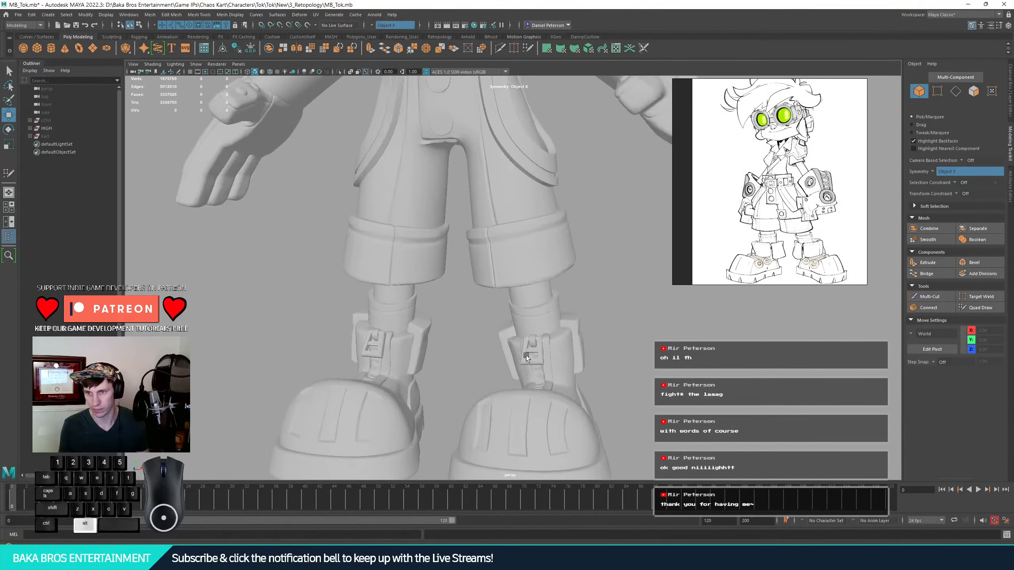
pyautogui.moveTo(526, 355)
pyautogui.keyDown('alt'); pyautogui.mouseDown()
pyautogui.moveTo(404, 353)
pyautogui.moveTo(519, 355)
pyautogui.mouseUp(); pyautogui.keyUp('alt')
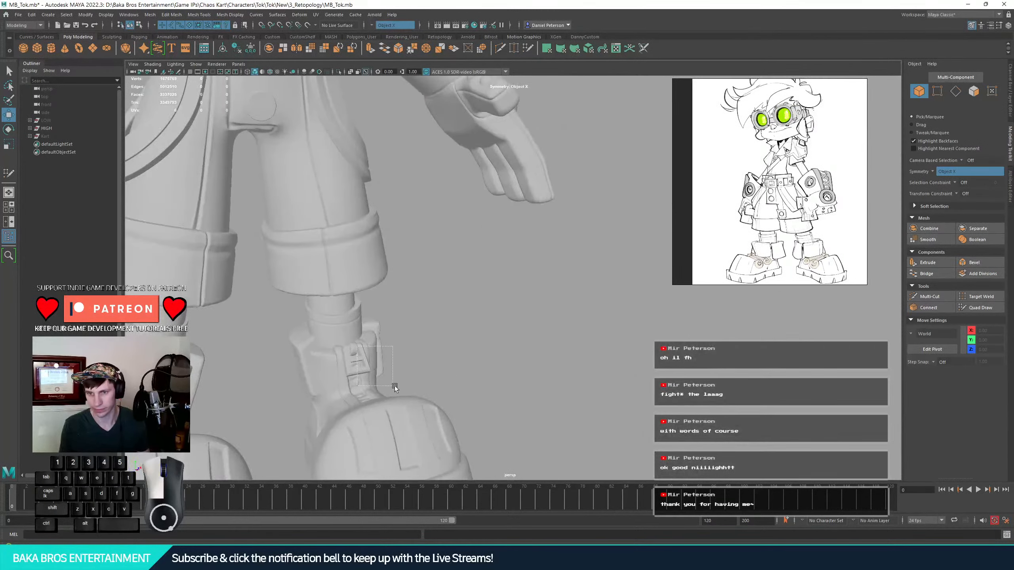
pyautogui.moveTo(394, 384); pyautogui.dragTo(357, 361)
pyautogui.keyDown('alt'); pyautogui.moveTo(505, 359); pyautogui.dragTo(443, 331, button='right'); pyautogui.keyUp('alt')
pyautogui.press('q')
pyautogui.click(568, 305)
pyautogui.keyDown('alt'); pyautogui.moveTo(568, 305); pyautogui.dragTo(287, 274, button='right'); pyautogui.keyUp('alt')
pyautogui.keyDown('alt'); pyautogui.moveTo(287, 274); pyautogui.dragTo(340, 372, button='middle'); pyautogui.keyUp('alt')
pyautogui.keyDown('alt'); pyautogui.moveTo(340, 372); pyautogui.dragTo(497, 301); pyautogui.keyUp('alt')
pyautogui.keyDown('alt'); pyautogui.moveTo(497, 301); pyautogui.dragTo(337, 247, button='right'); pyautogui.keyUp('alt')
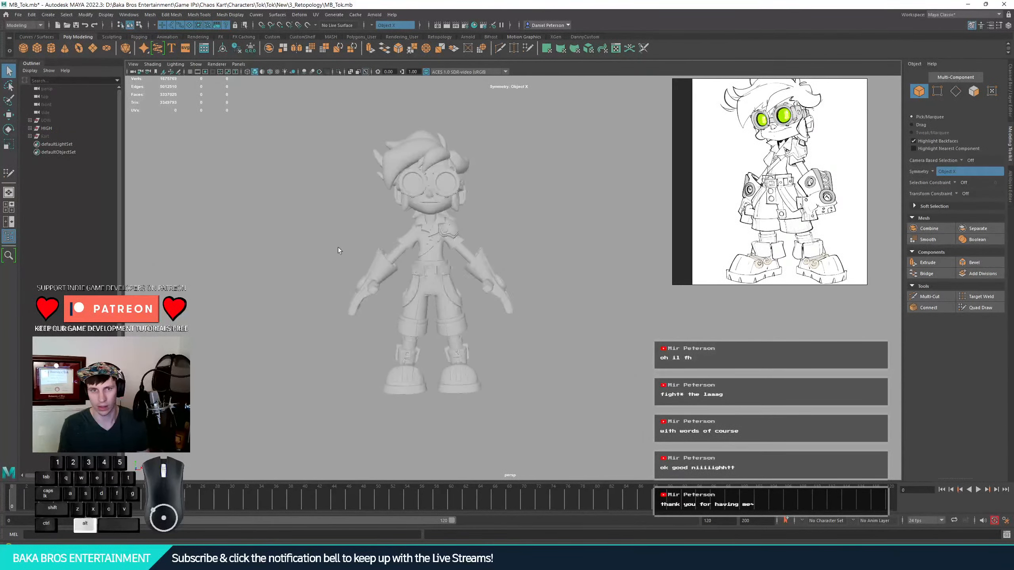
# - Hide the HIGH group and unhide the LOW group
pyautogui.click(48, 121)
pyautogui.click(50, 127)
pyautogui.click(51, 121)
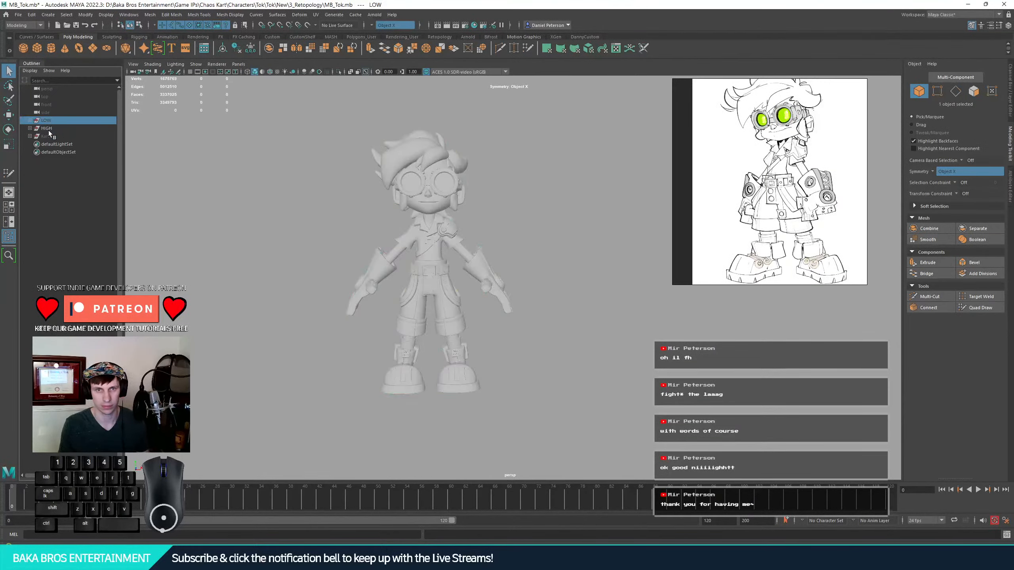
pyautogui.click(48, 128)
pyautogui.hotkey('ctrl', 'h')
pyautogui.click(49, 120)
pyautogui.hotkey('shift', 'h')
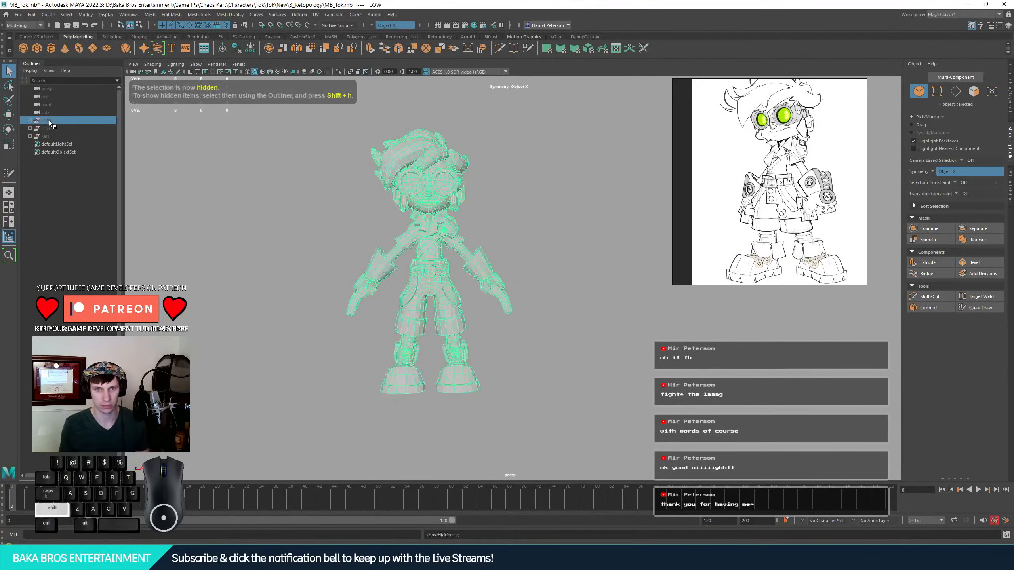
pyautogui.click(316, 198)
pyautogui.scroll(3, 301, 183)
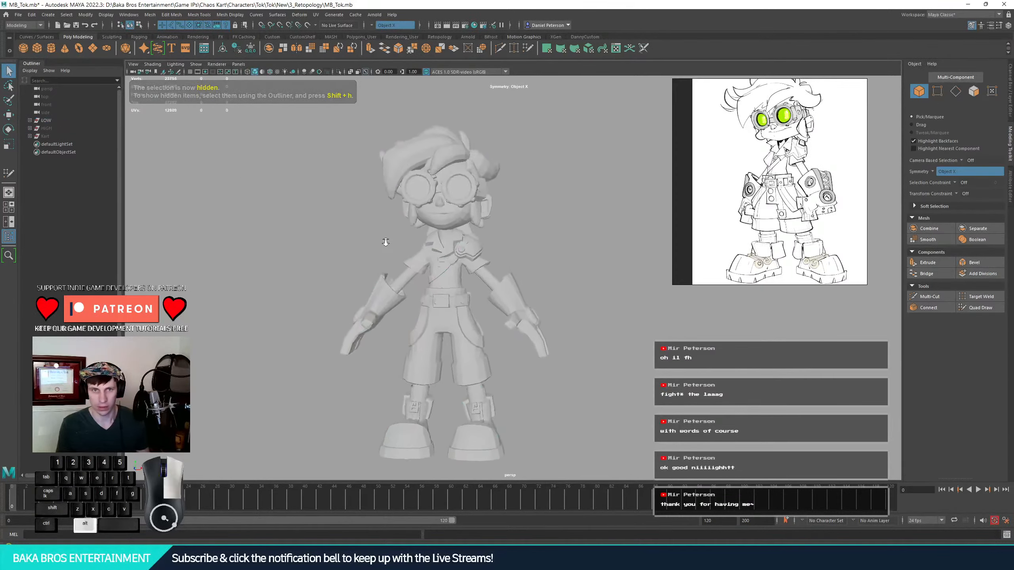
# - Turn wireframe on shaded back on and examine the low-poly topology around the head and shoulder pad
pyautogui.click(270, 72)
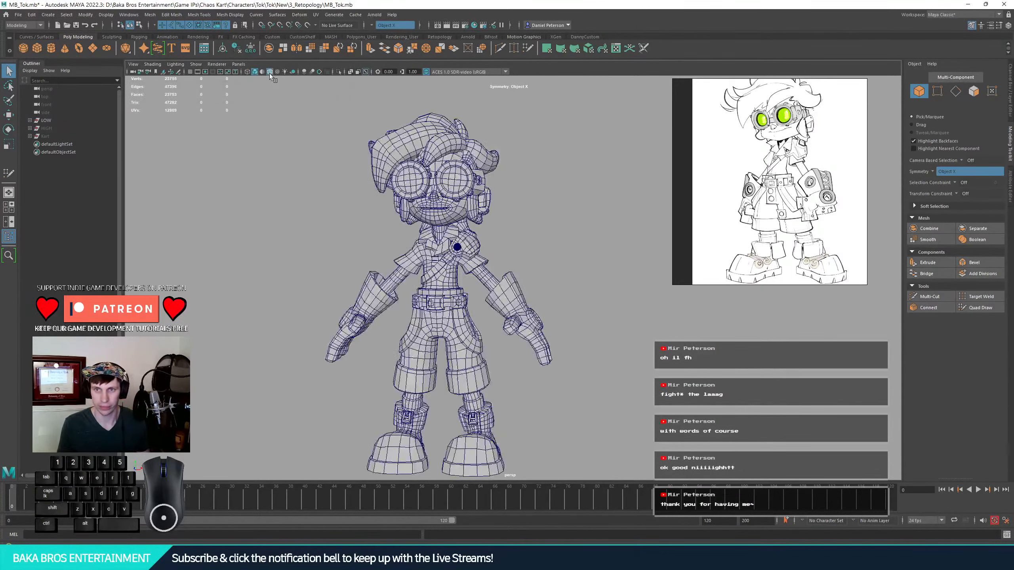
pyautogui.keyDown('alt'); pyautogui.moveTo(567, 185); pyautogui.dragTo(599, 287, button='right'); pyautogui.keyUp('alt')
pyautogui.keyDown('alt'); pyautogui.moveTo(599, 286); pyautogui.dragTo(665, 365, button='middle'); pyautogui.keyUp('alt')
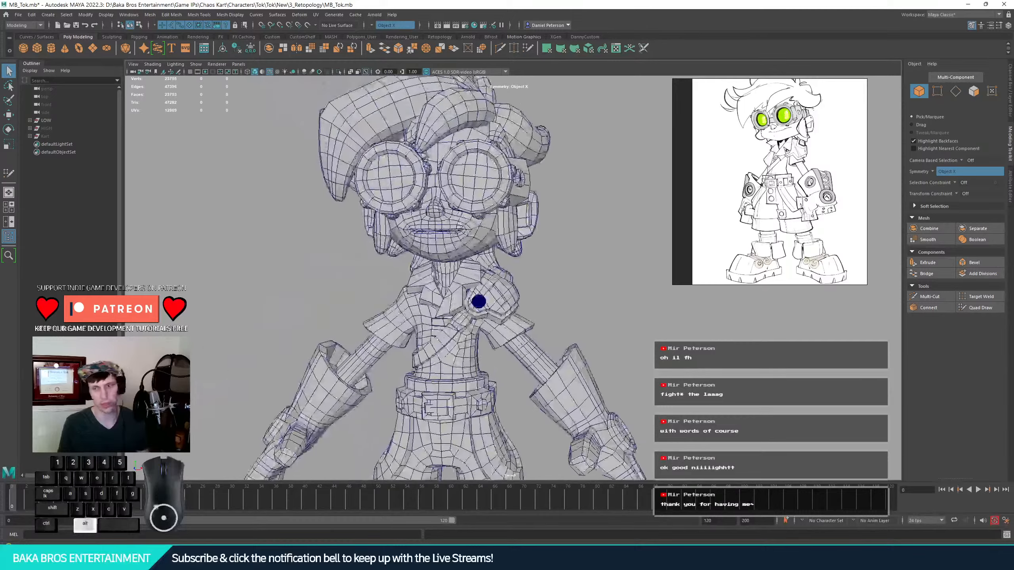
pyautogui.keyDown('alt'); pyautogui.moveTo(666, 366); pyautogui.dragTo(697, 431, button='right'); pyautogui.keyUp('alt')
pyautogui.keyDown('alt'); pyautogui.moveTo(556, 320); pyautogui.dragTo(394, 305); pyautogui.keyUp('alt')
pyautogui.keyDown('alt'); pyautogui.moveTo(666, 382); pyautogui.dragTo(444, 378, button='middle'); pyautogui.keyUp('alt')
pyautogui.keyDown('alt'); pyautogui.moveTo(625, 378); pyautogui.dragTo(574, 377, button='middle'); pyautogui.keyUp('alt')
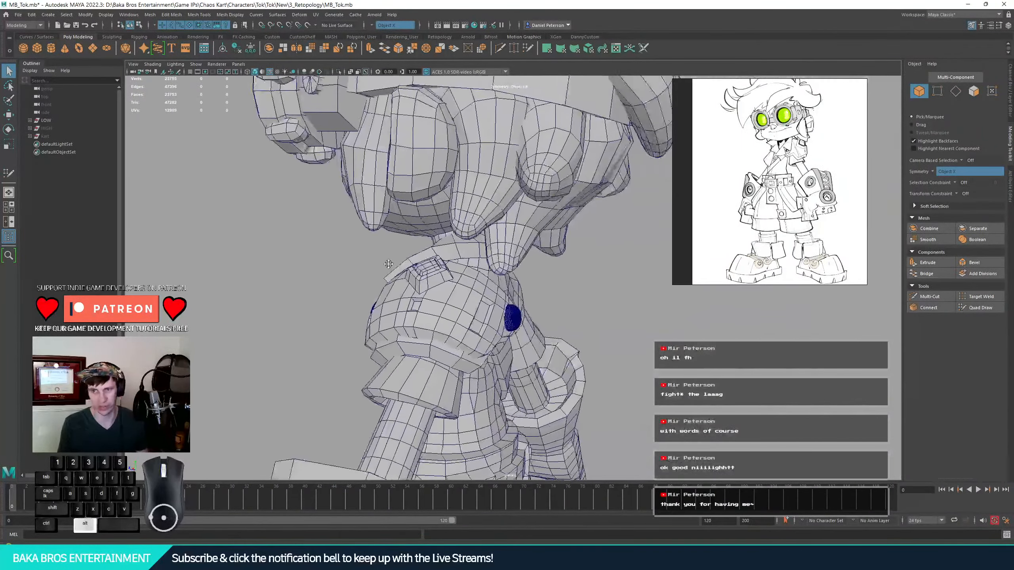
pyautogui.keyDown('alt'); pyautogui.moveTo(535, 362); pyautogui.dragTo(573, 378, button='right'); pyautogui.keyUp('alt')
pyautogui.keyDown('alt'); pyautogui.moveTo(573, 378); pyautogui.dragTo(518, 363); pyautogui.keyUp('alt')
pyautogui.keyDown('alt'); pyautogui.moveTo(518, 363); pyautogui.dragTo(623, 217, button='middle'); pyautogui.keyUp('alt')
# - Switch Tok_Low to face selection and check the connected face shells of the shoulder pad
pyautogui.click(429, 217)
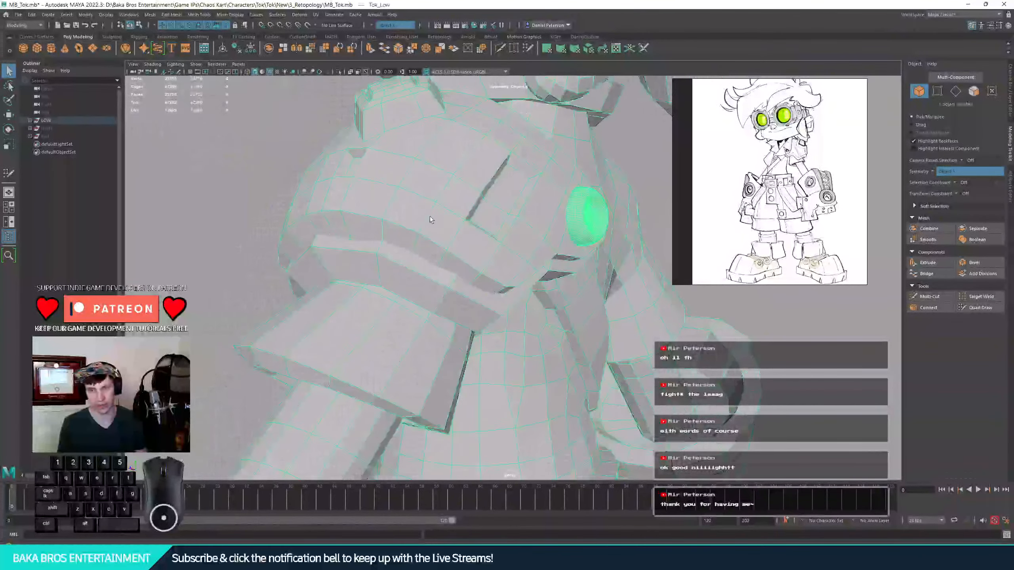
pyautogui.moveTo(364, 240); pyautogui.dragTo(365, 269, button='right')
pyautogui.doubleClick(407, 213)
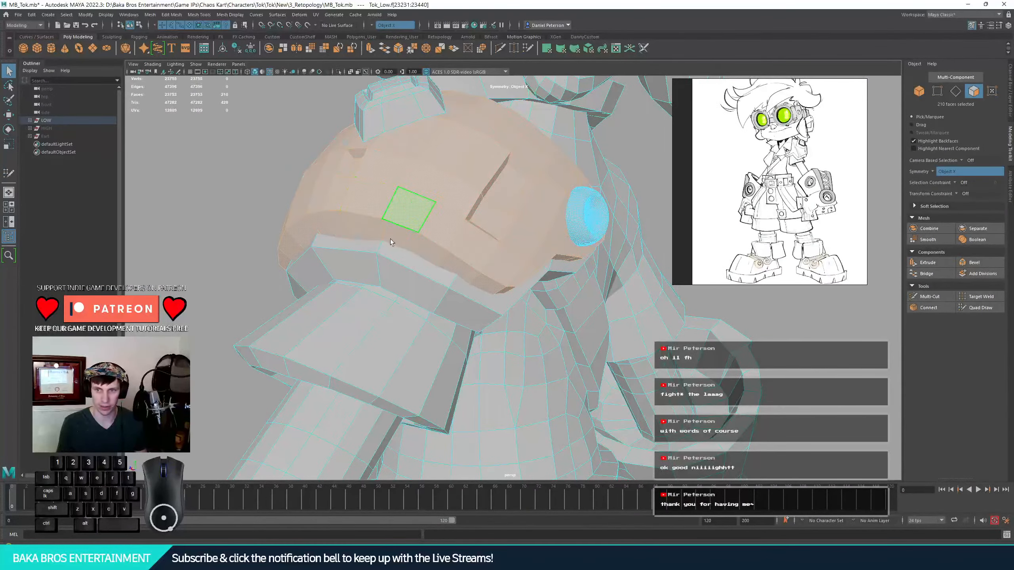
pyautogui.doubleClick(416, 262)
pyautogui.keyDown('alt'); pyautogui.moveTo(451, 235); pyautogui.dragTo(415, 237, button='right'); pyautogui.keyUp('alt')
pyautogui.keyDown('alt'); pyautogui.moveTo(415, 237); pyautogui.dragTo(364, 228); pyautogui.keyUp('alt')
pyautogui.click(606, 306)
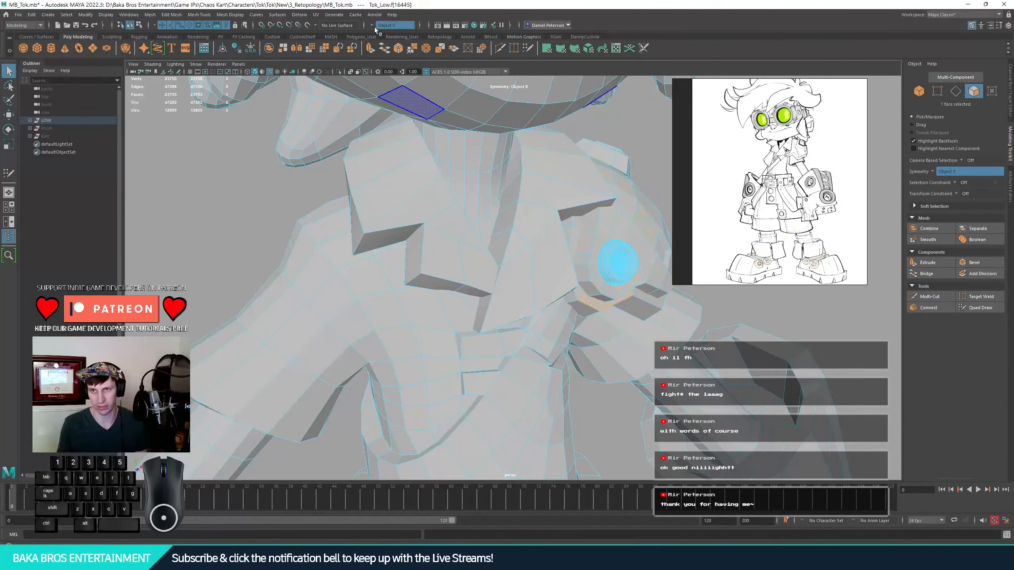
# - Turn off object X symmetry and clear the face selection on Tok_Low
pyautogui.click(374, 28)
pyautogui.click(389, 33)
pyautogui.keyDown('alt'); pyautogui.moveTo(567, 193); pyautogui.dragTo(404, 200); pyautogui.keyUp('alt')
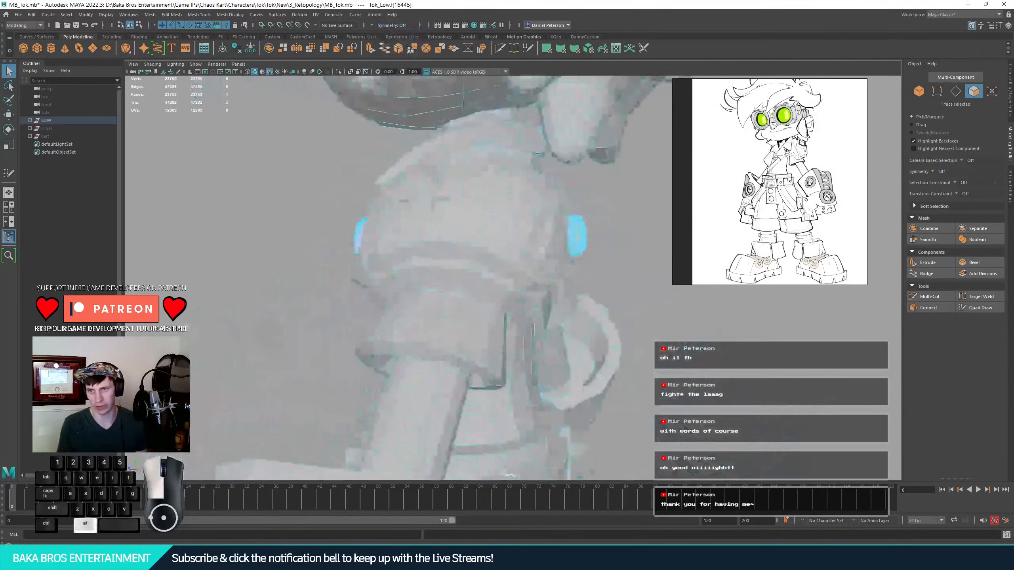
pyautogui.click(764, 356)
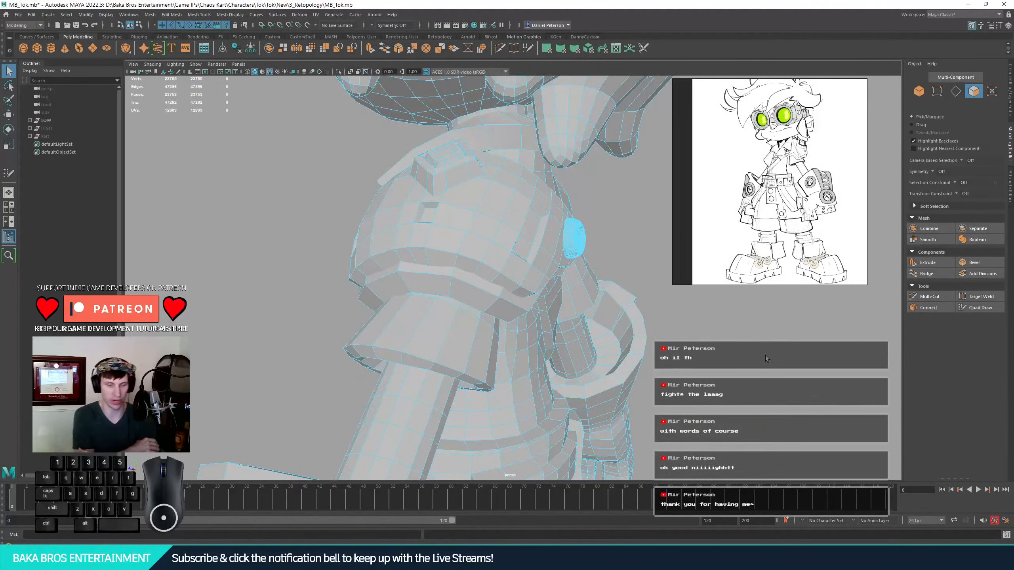
# - Check the shoulder pad's face shells without symmetry, and return Tok_Low to object selection
pyautogui.keyDown('alt'); pyautogui.moveTo(499, 230); pyautogui.dragTo(455, 231, button='right'); pyautogui.keyUp('alt')
pyautogui.keyDown('alt'); pyautogui.moveTo(455, 232); pyautogui.dragTo(332, 236); pyautogui.keyUp('alt')
pyautogui.doubleClick(500, 256)
pyautogui.keyDown('alt'); pyautogui.moveTo(500, 256); pyautogui.dragTo(541, 257, button='right'); pyautogui.keyUp('alt')
pyautogui.doubleClick(508, 299)
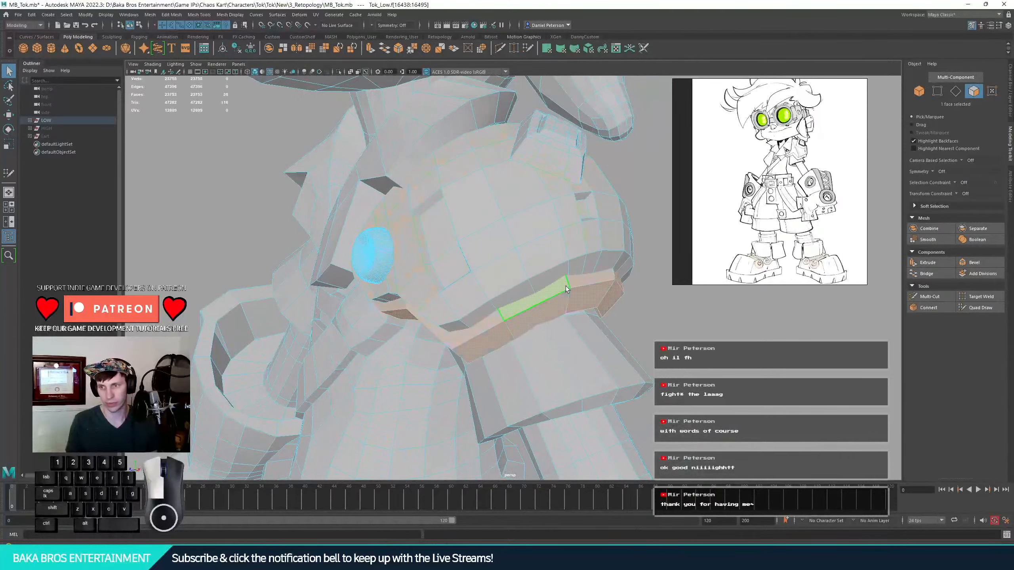
pyautogui.keyDown('alt'); pyautogui.moveTo(499, 291); pyautogui.dragTo(584, 247); pyautogui.keyUp('alt')
pyautogui.moveTo(584, 248); pyautogui.dragTo(592, 237, button='right')
pyautogui.click(581, 236)
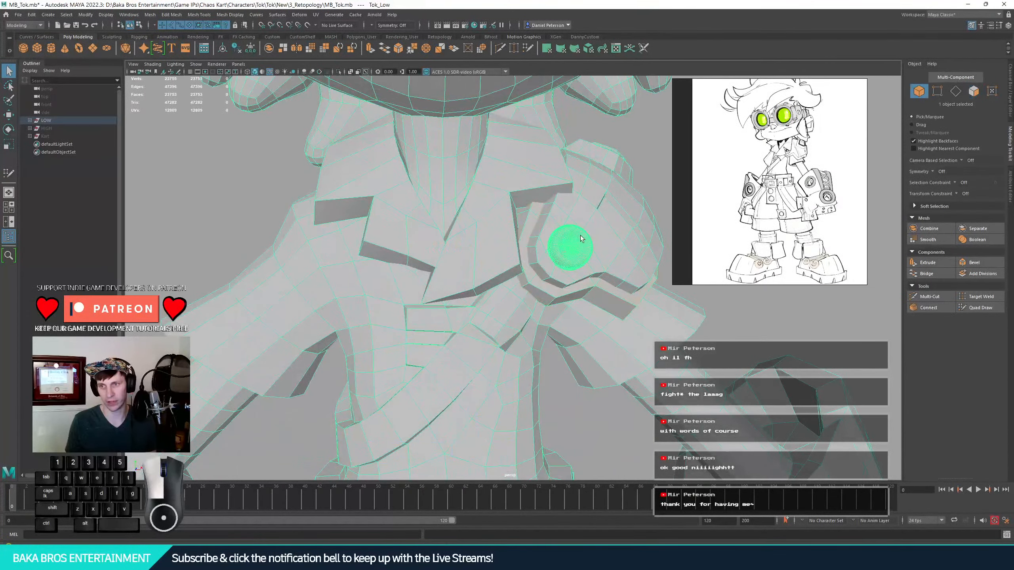
pyautogui.keyDown('alt'); pyautogui.moveTo(589, 255); pyautogui.dragTo(559, 275); pyautogui.keyUp('alt')
pyautogui.keyDown('alt'); pyautogui.moveTo(559, 275); pyautogui.dragTo(427, 285, button='right'); pyautogui.keyUp('alt')
pyautogui.keyDown('alt'); pyautogui.moveTo(427, 285); pyautogui.dragTo(472, 272, button='middle'); pyautogui.keyUp('alt')
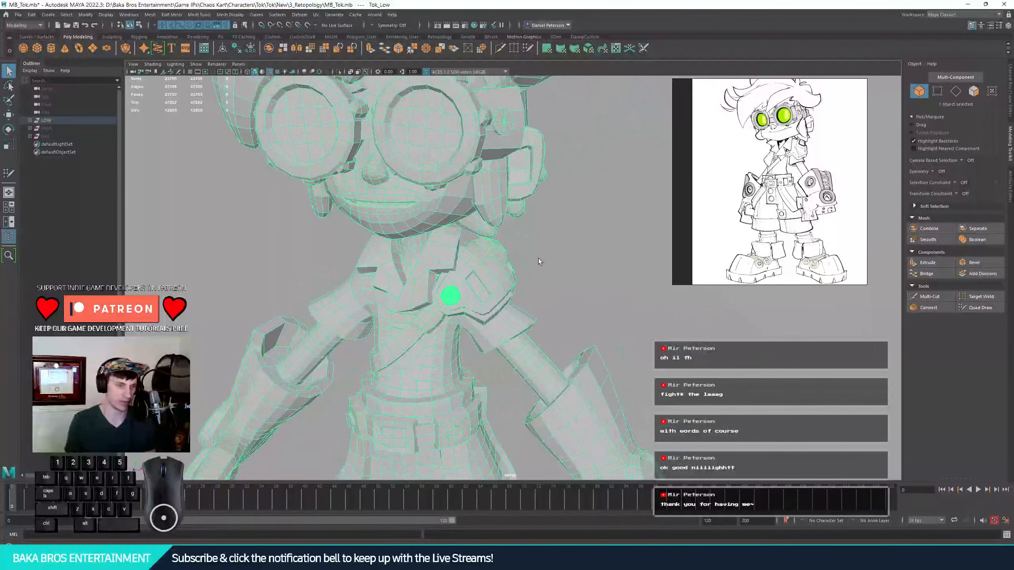